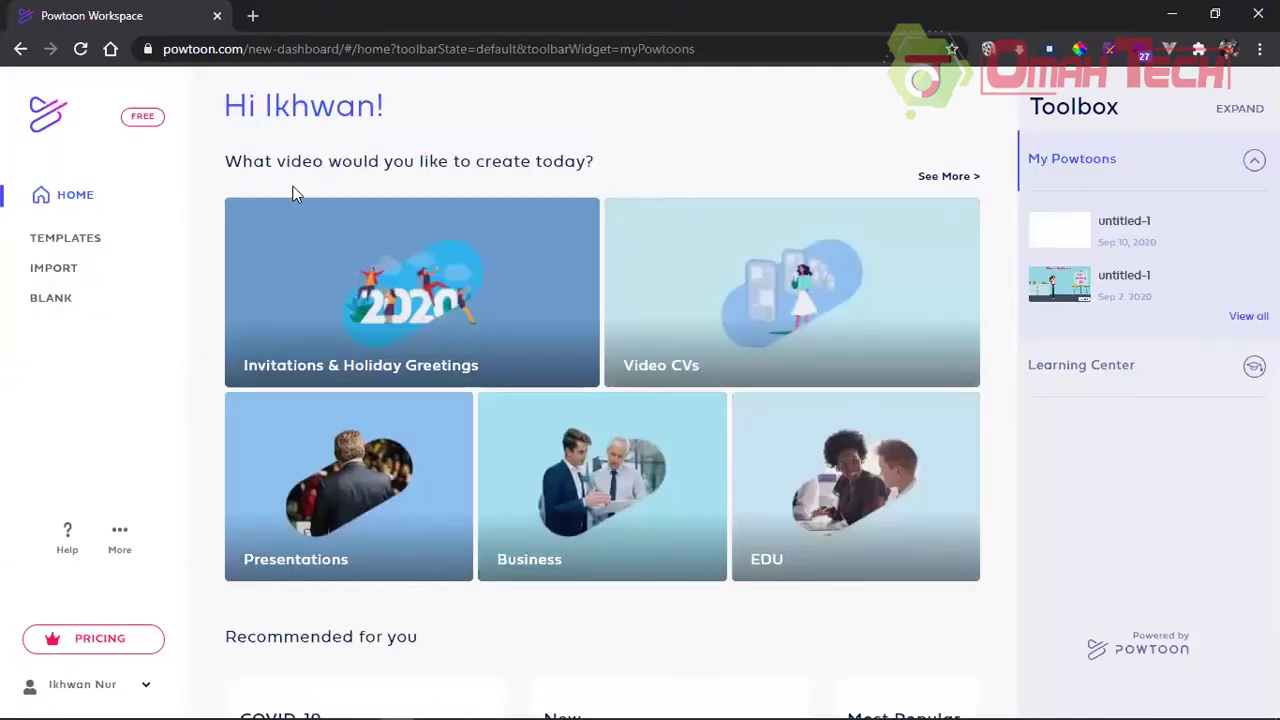
Step: Look through the EDU video templates, the full template gallery and the import options
scroll(461, 97, "down", 1)
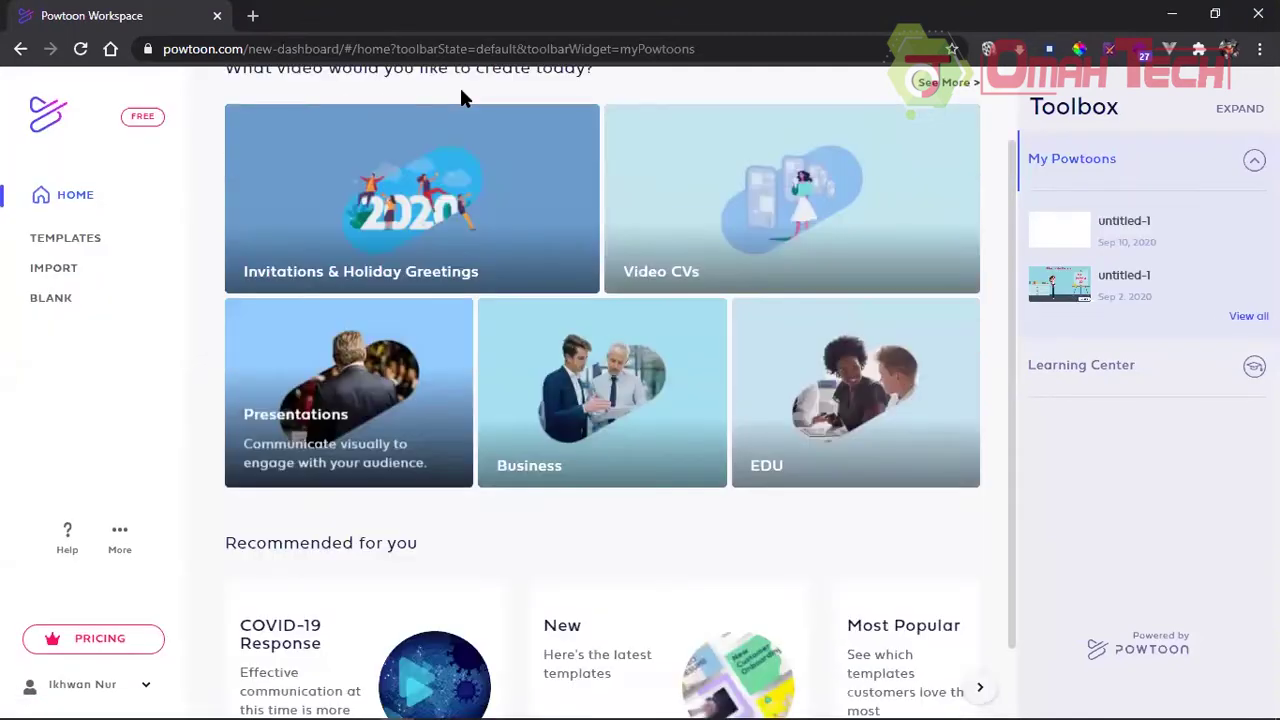
scroll(367, 272, "up", 1)
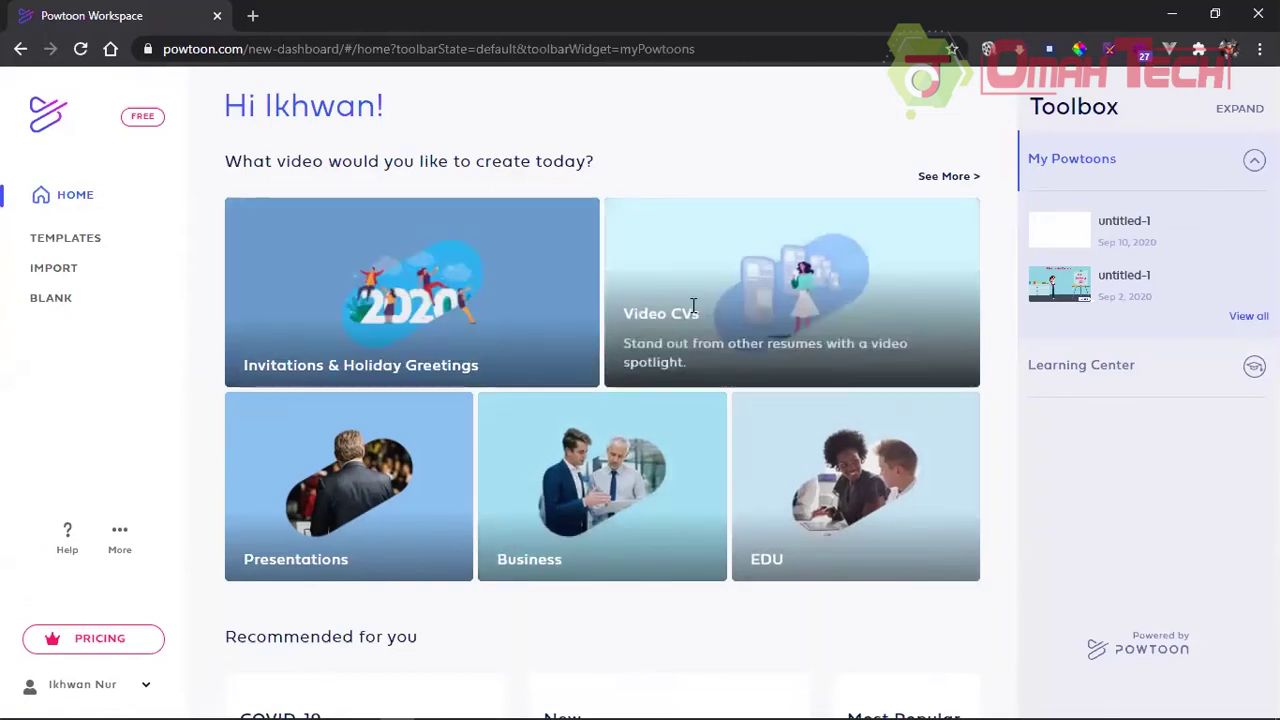
scroll(673, 334, "down", 1)
scroll(860, 248, "down", 1)
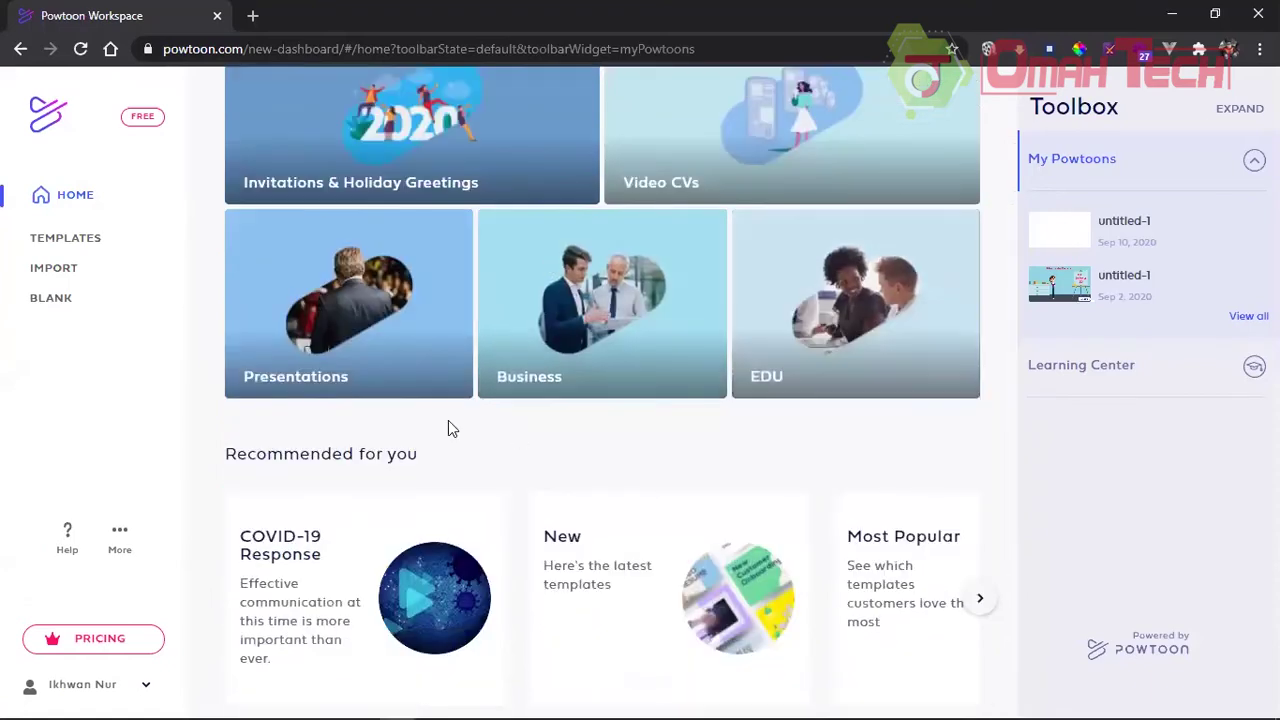
left_click(912, 342)
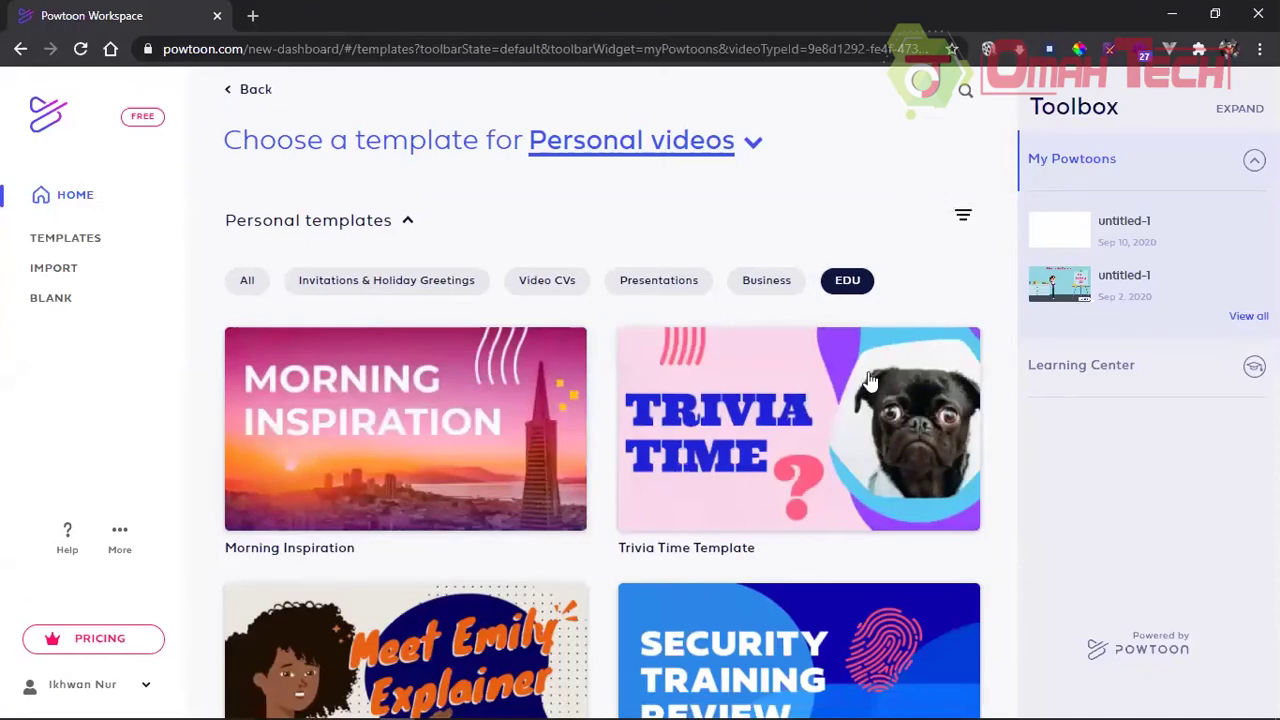
scroll(420, 380, "down", 2)
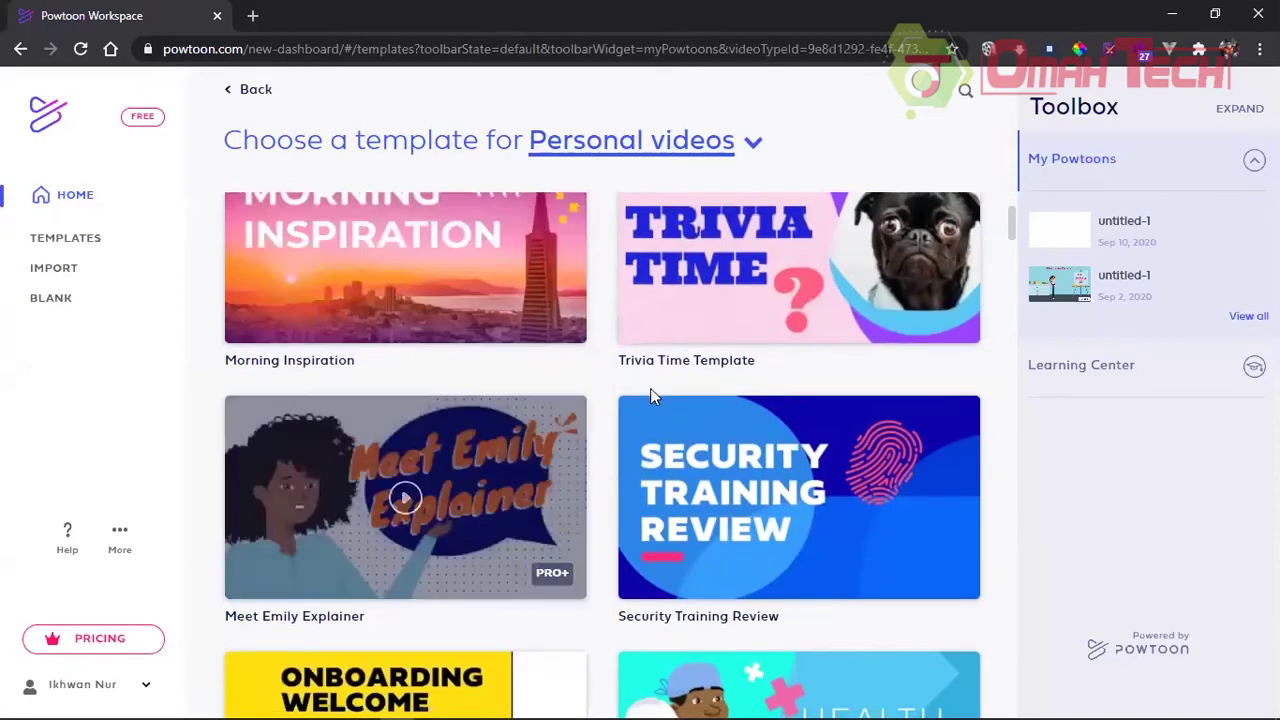
scroll(580, 392, "down", 1)
scroll(842, 377, "down", 1)
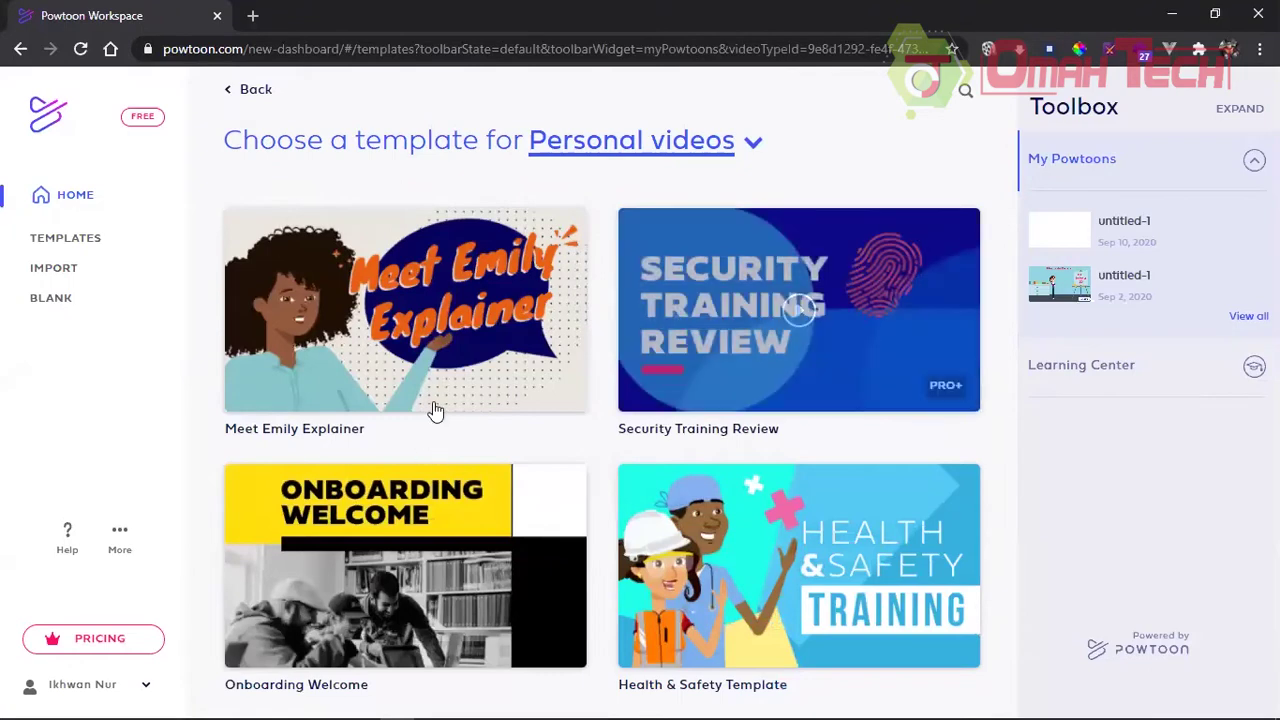
scroll(435, 410, "down", 2)
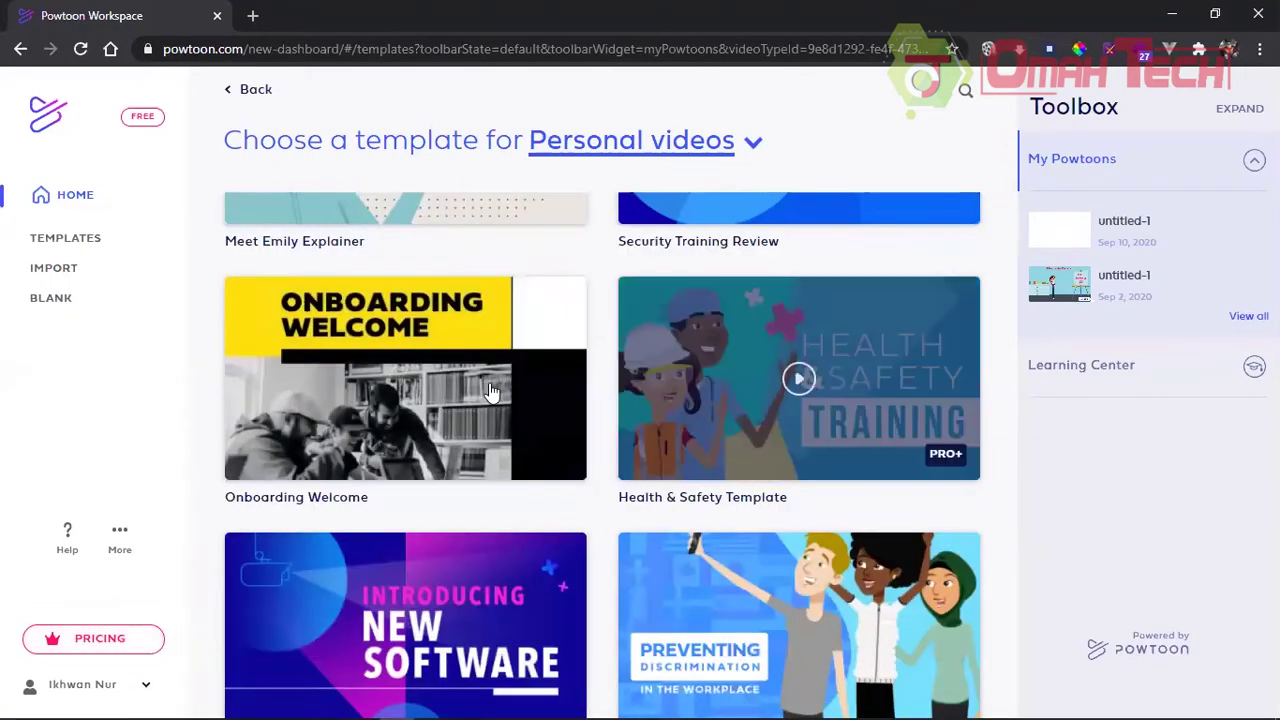
mouse_move(478, 390)
scroll(592, 371, "down", 3)
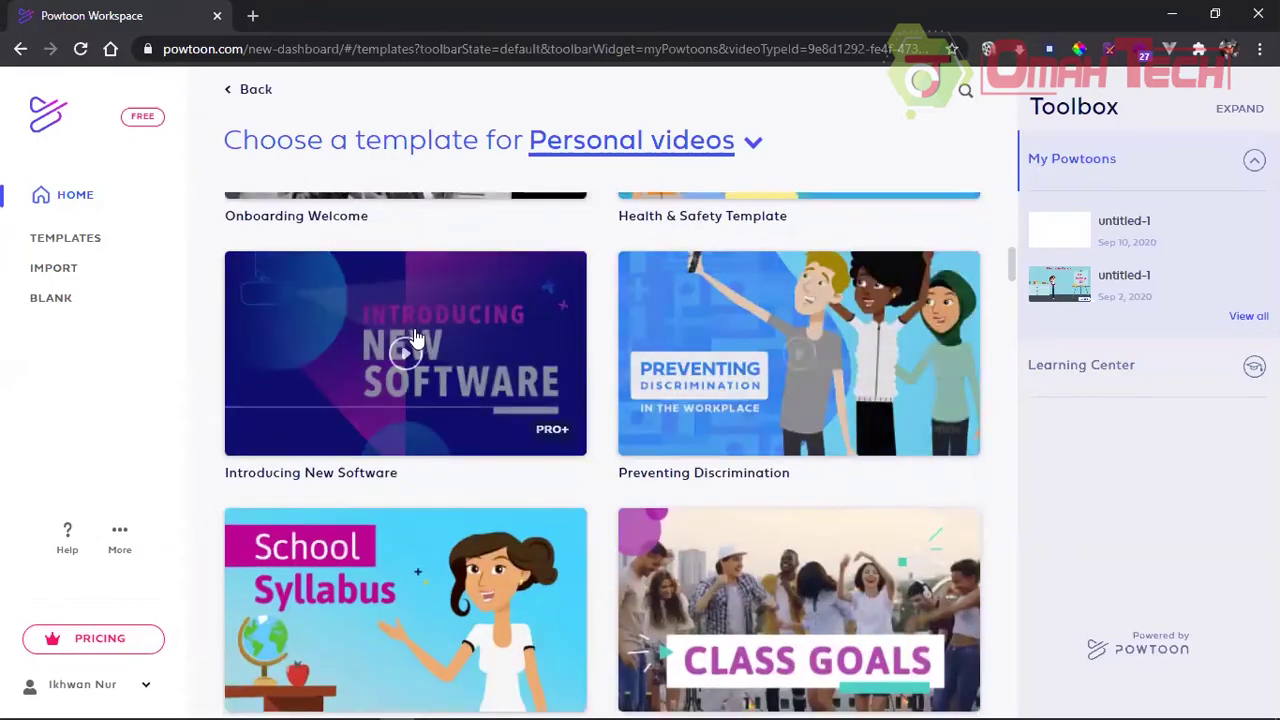
scroll(420, 334, "up", 5)
scroll(768, 92, "up", 5)
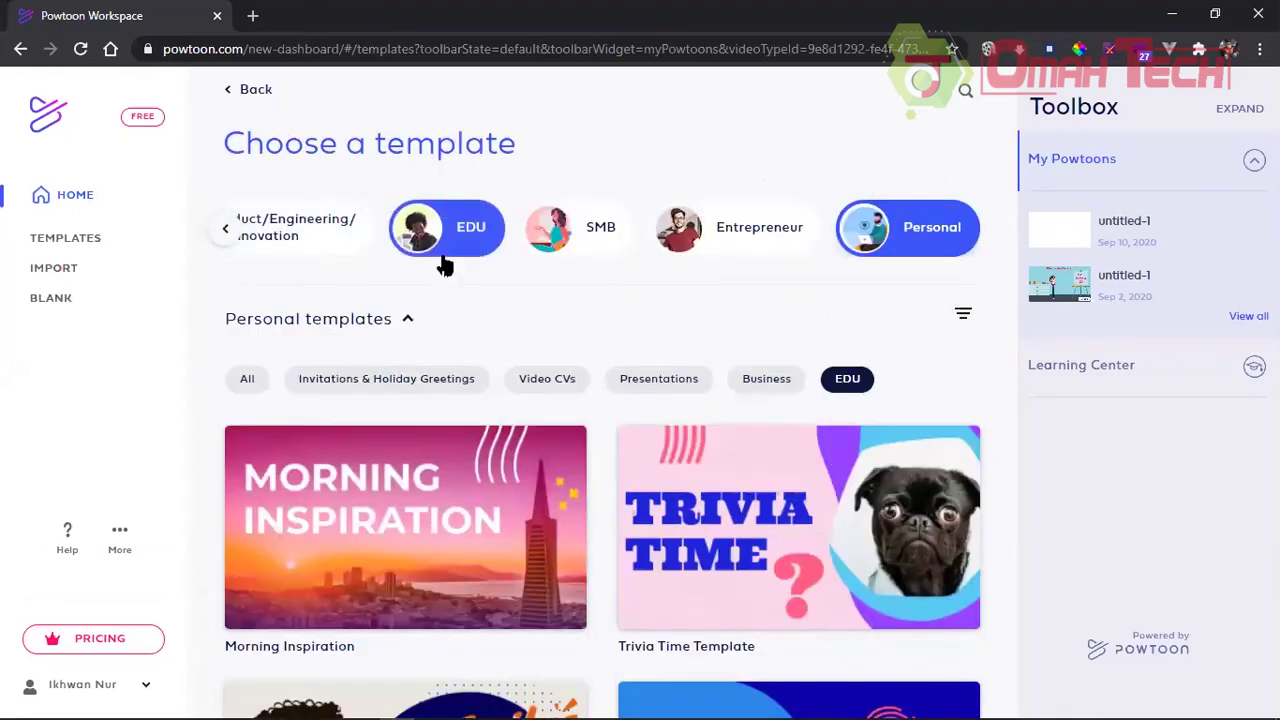
left_click(77, 250)
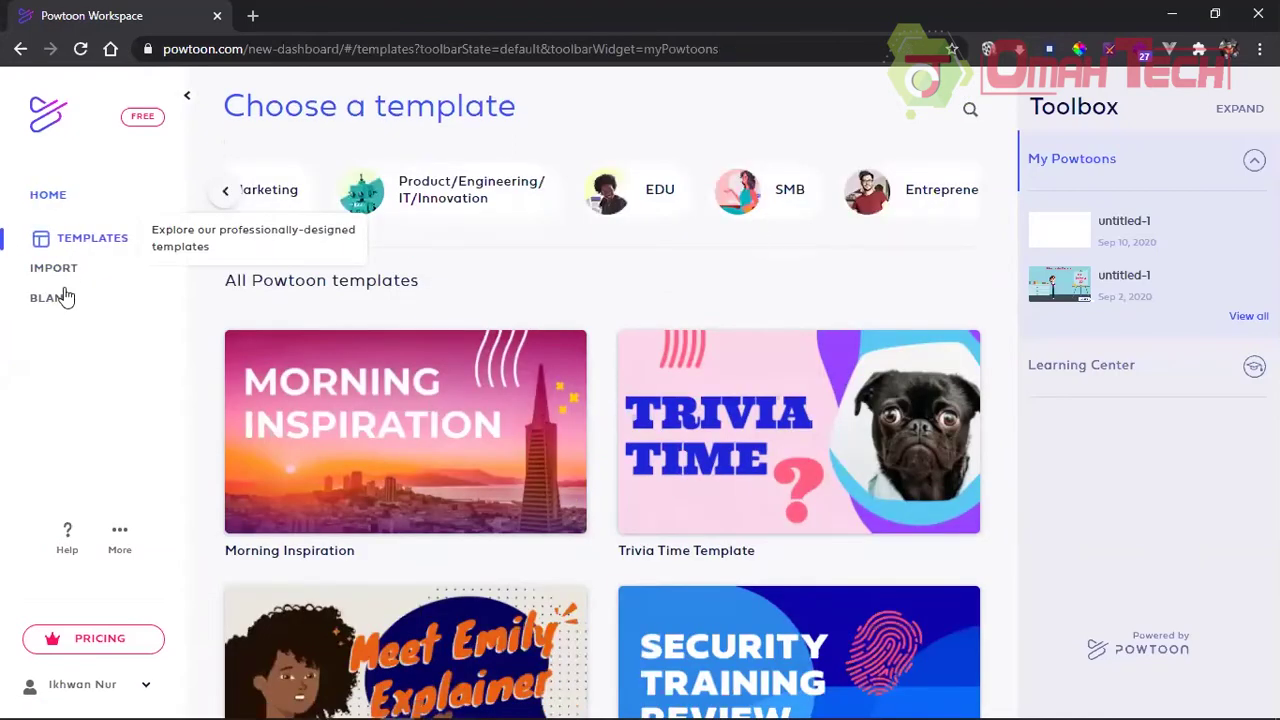
left_click(68, 266)
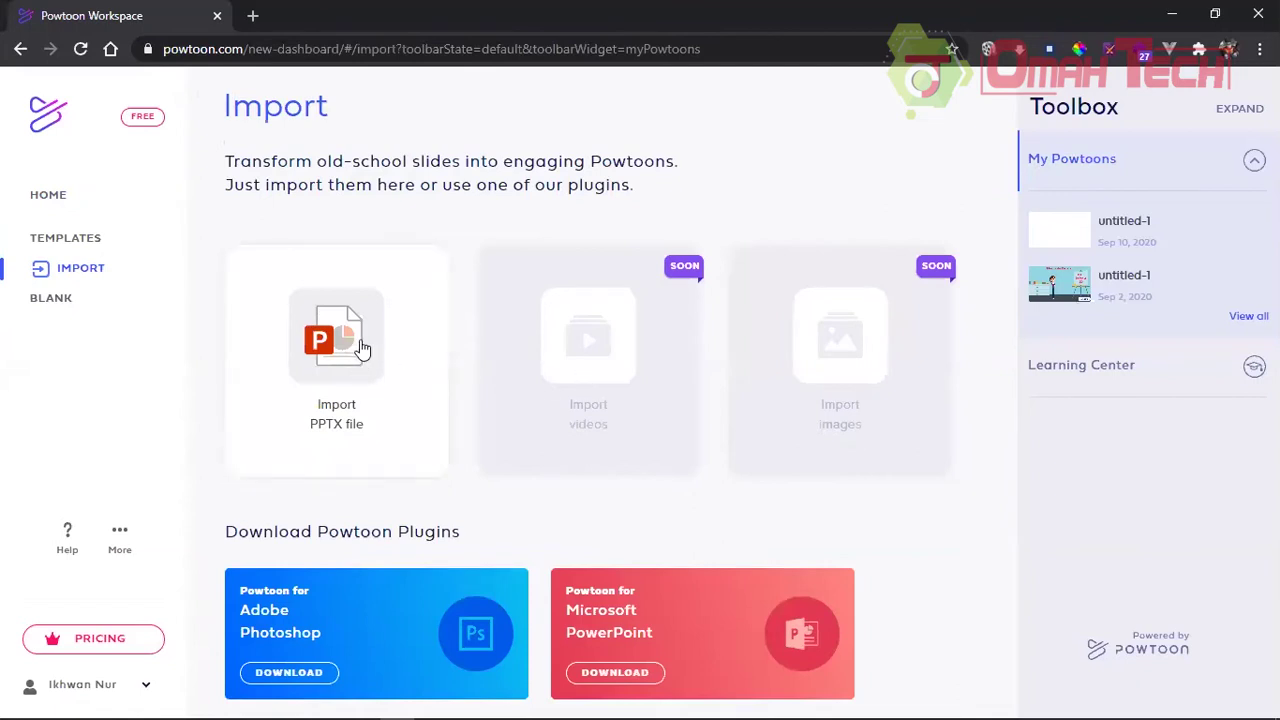
Step: Create a Powtoon from a blank Horizontal (16:9) canvas using the Modern Edge look
left_click(78, 298)
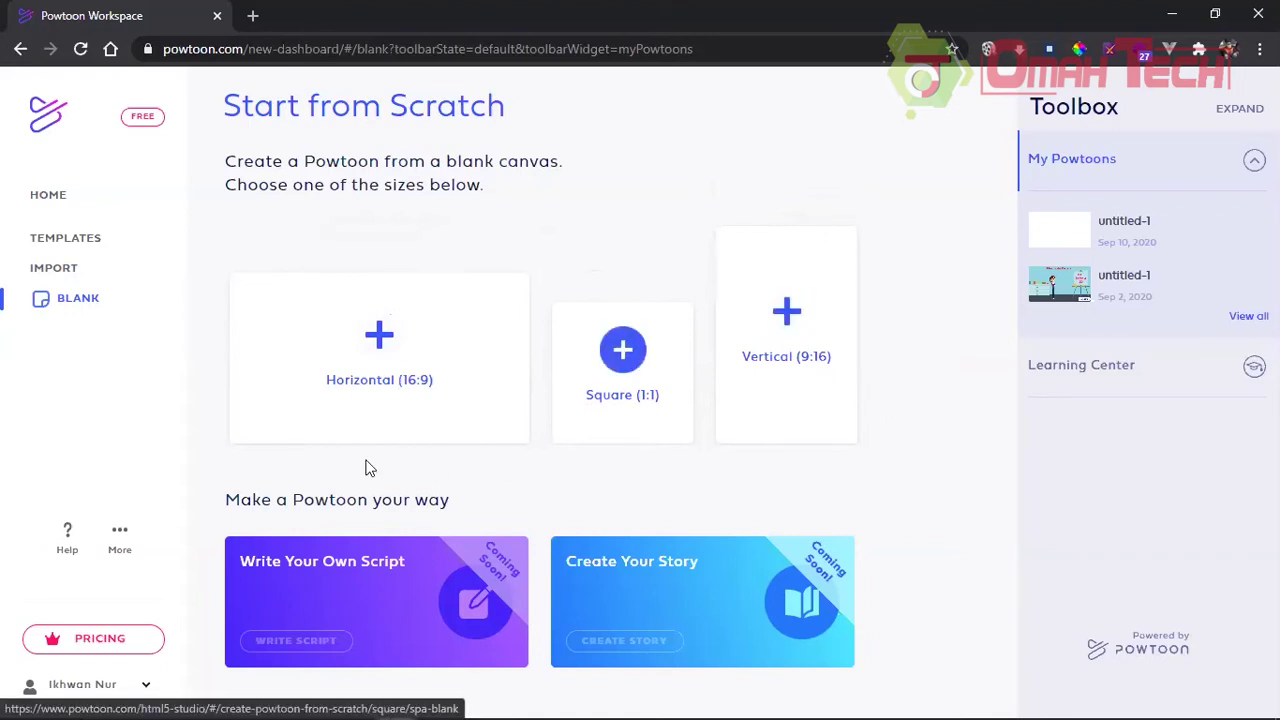
left_click(385, 340)
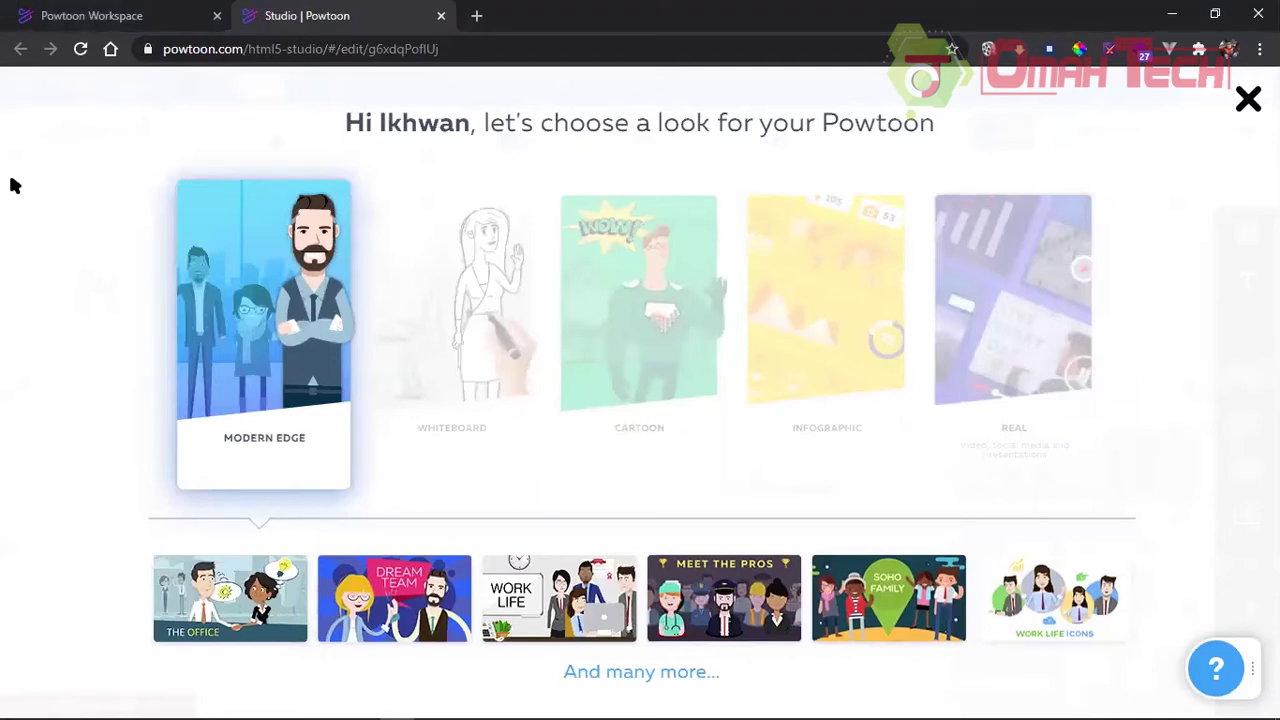
left_click(437, 290)
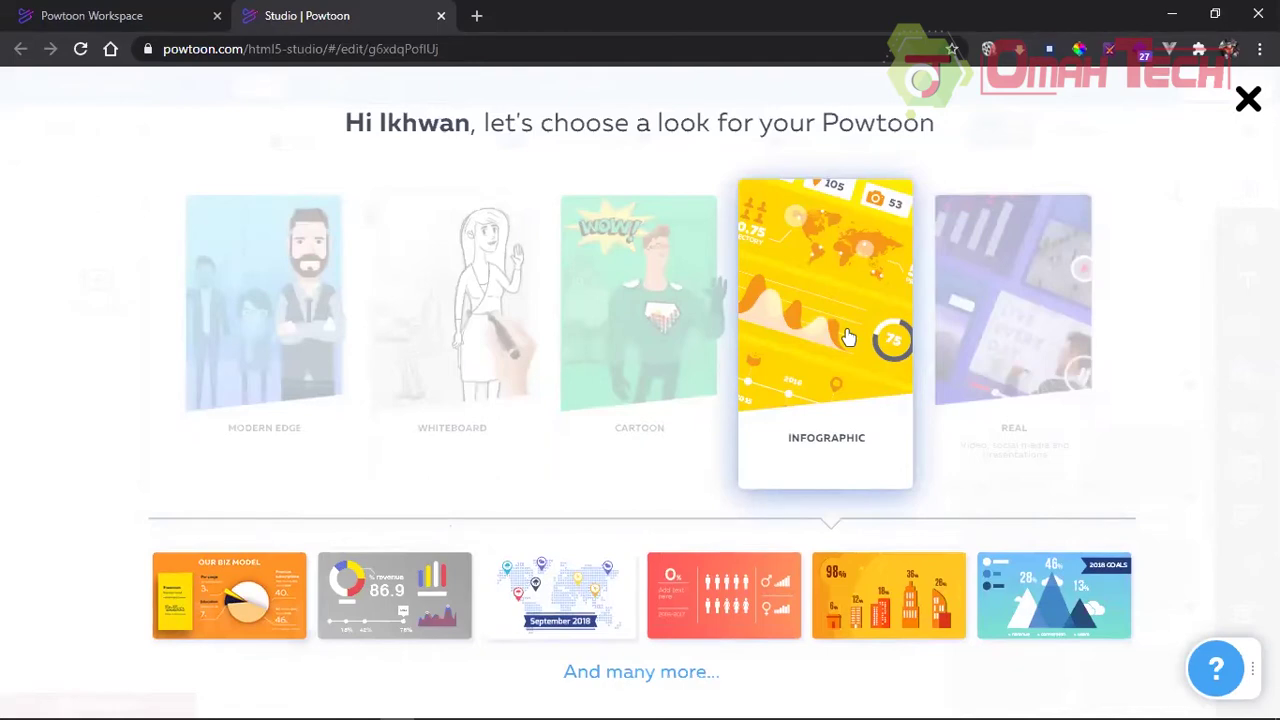
mouse_move(580, 320)
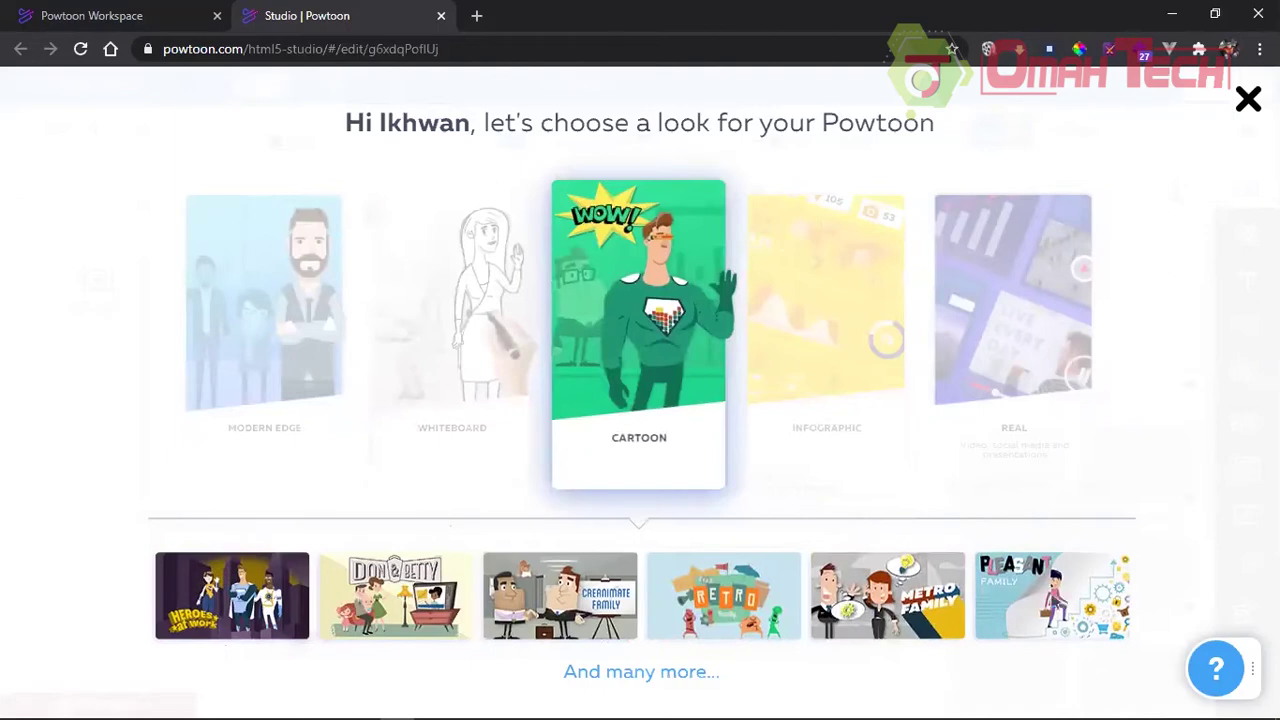
mouse_move(468, 322)
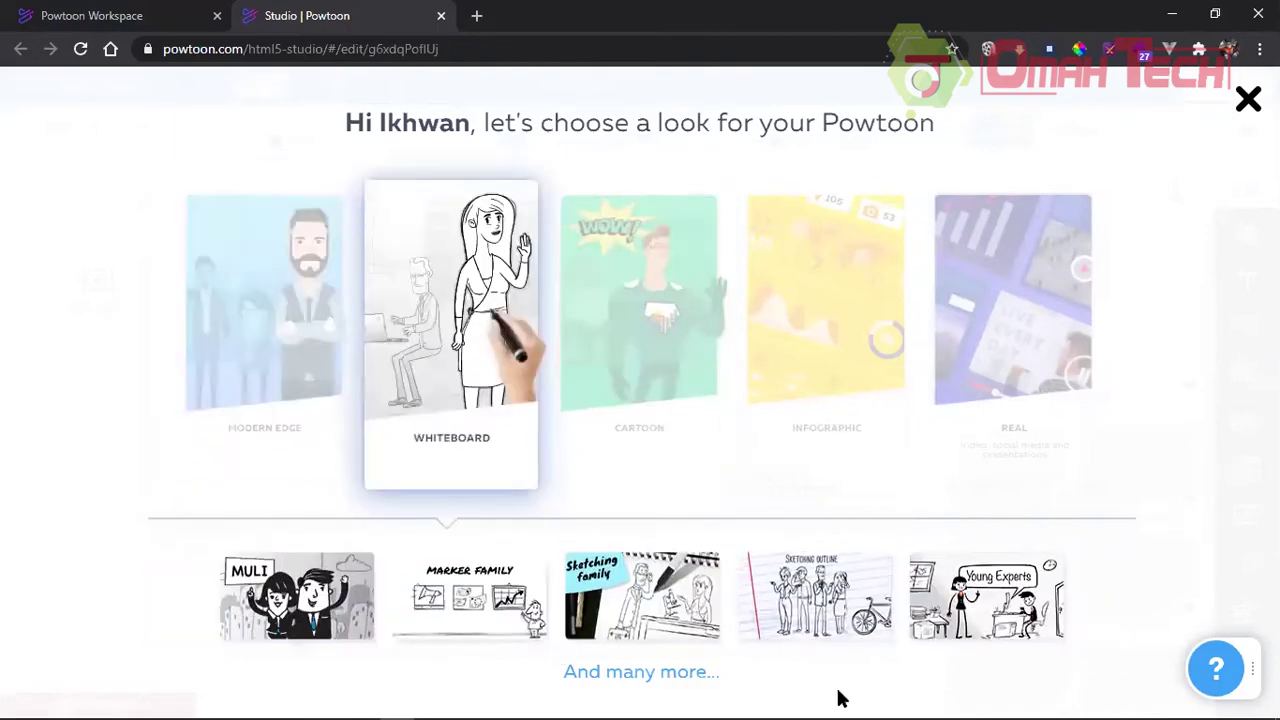
mouse_move(283, 305)
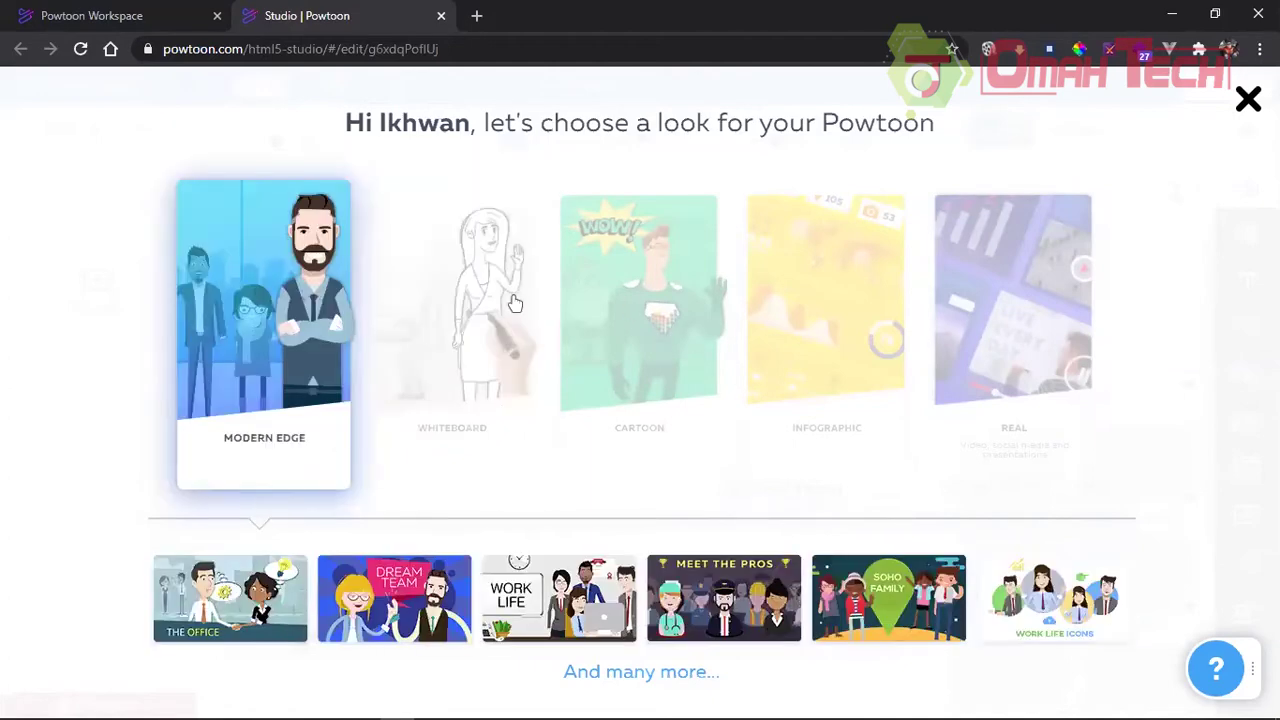
mouse_move(643, 297)
left_click(260, 260)
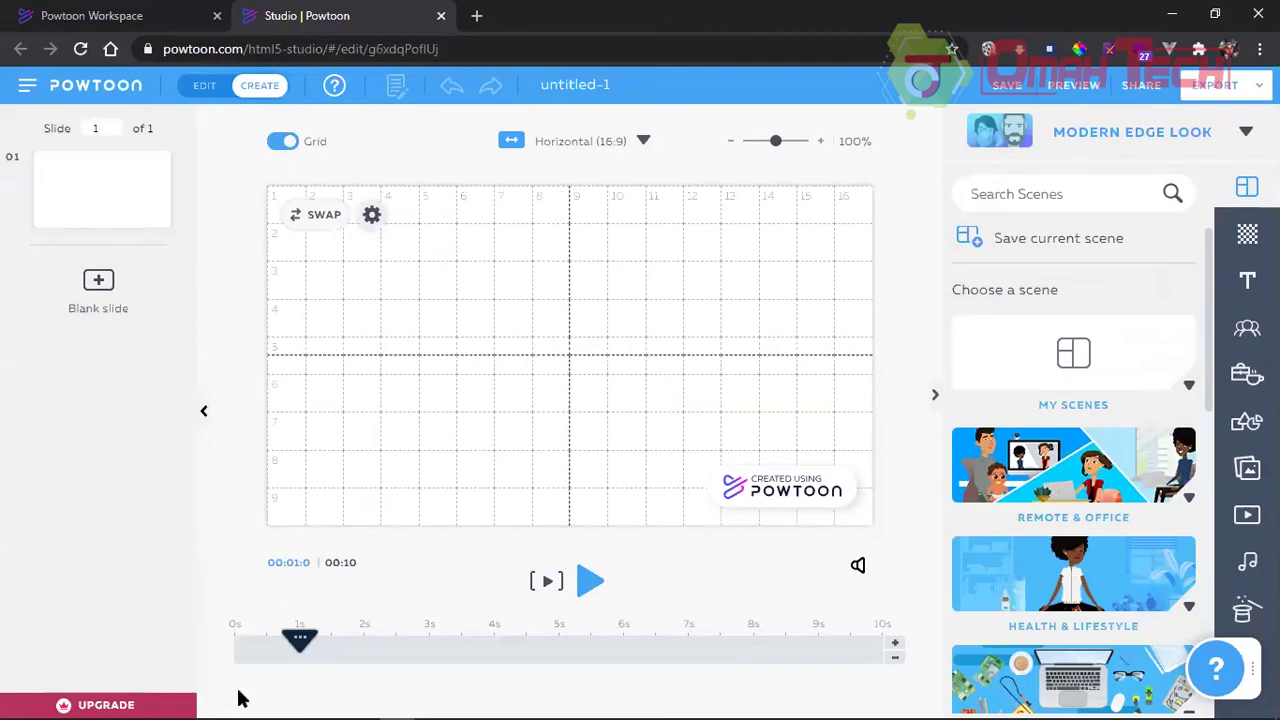
Step: Return the playhead to 0 seconds and extend the slide's duration to 20 seconds
mouse_move(243, 648)
left_mouse_down()
mouse_move(563, 648)
mouse_move(234, 645)
left_mouse_up()
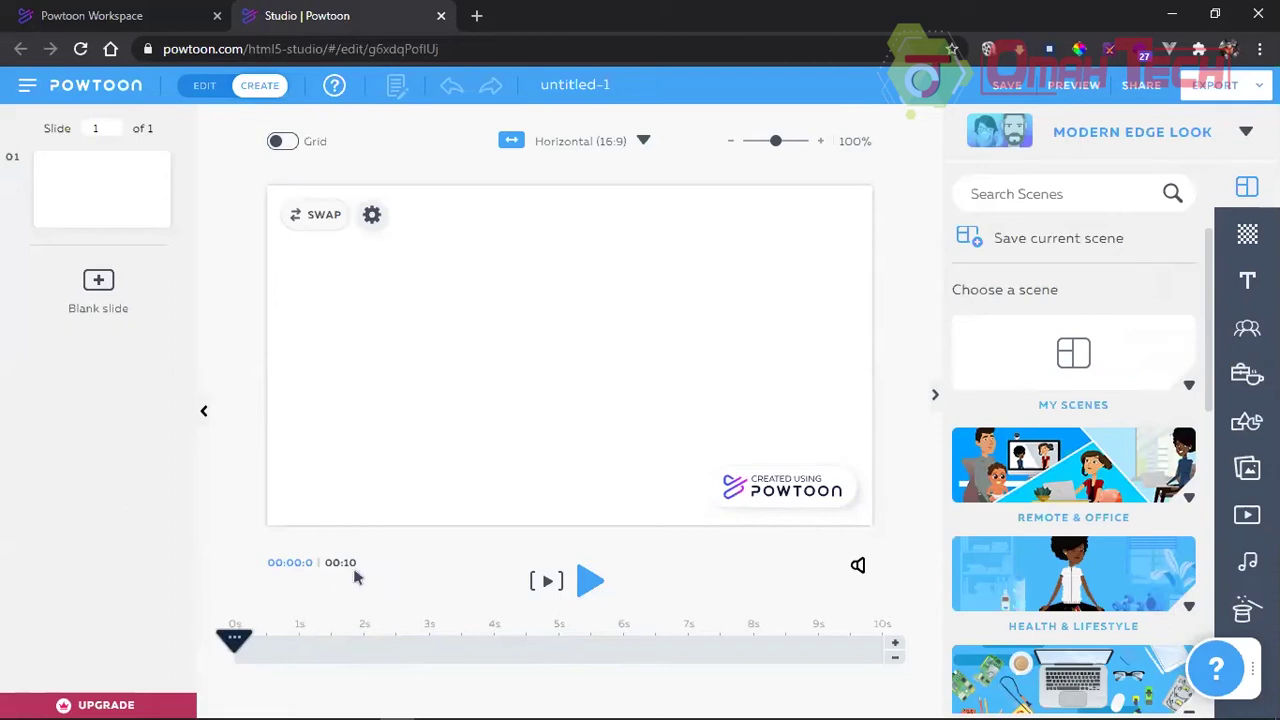
left_click(590, 583)
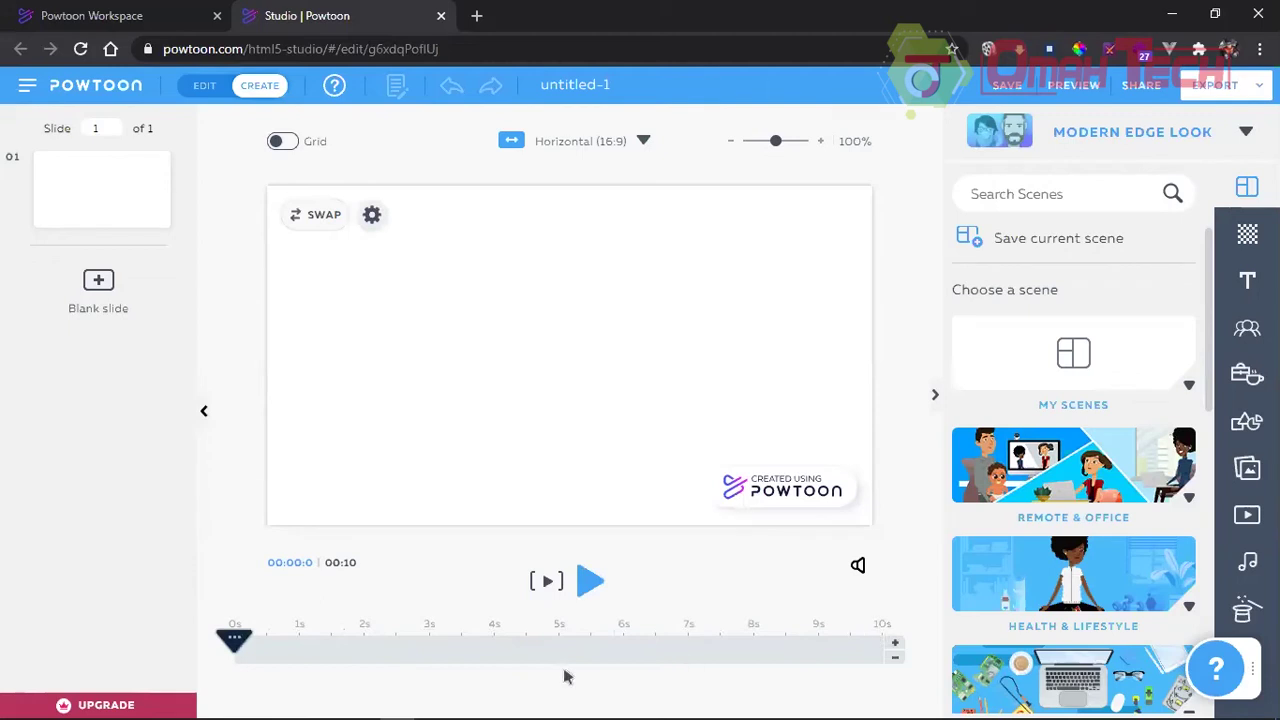
left_click(896, 648)
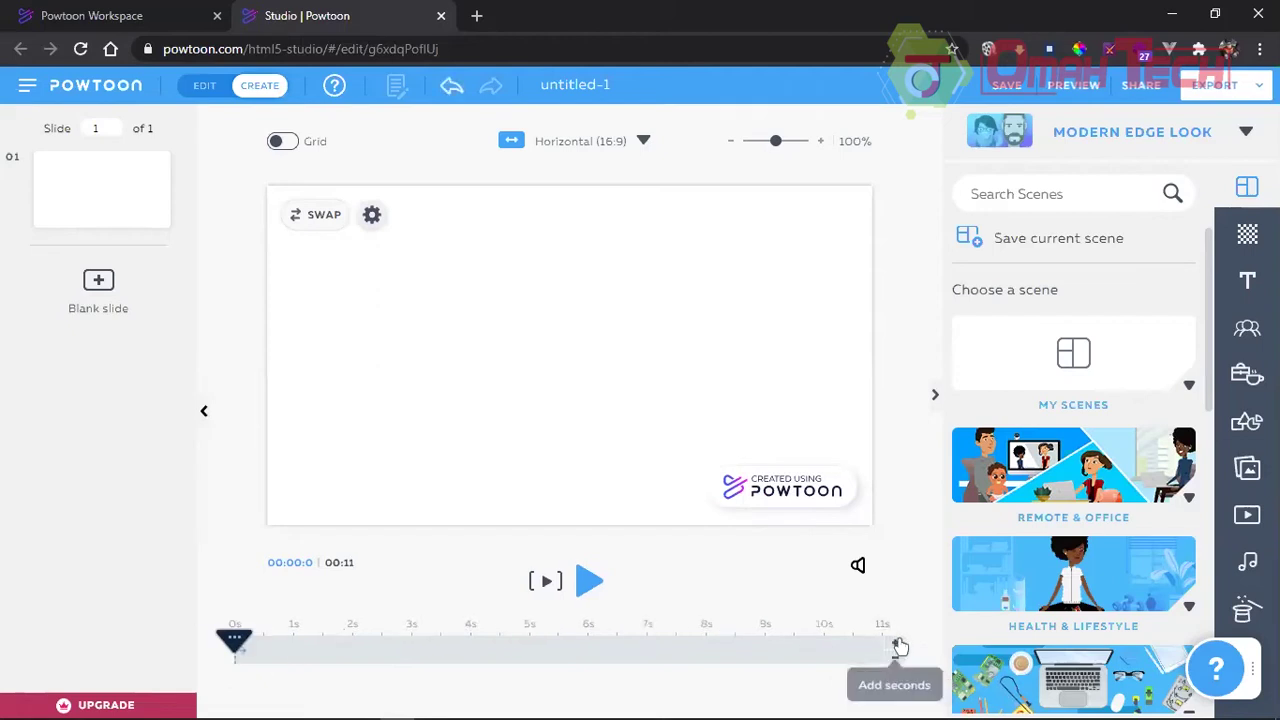
left_click_drag(898, 648, 884, 655)
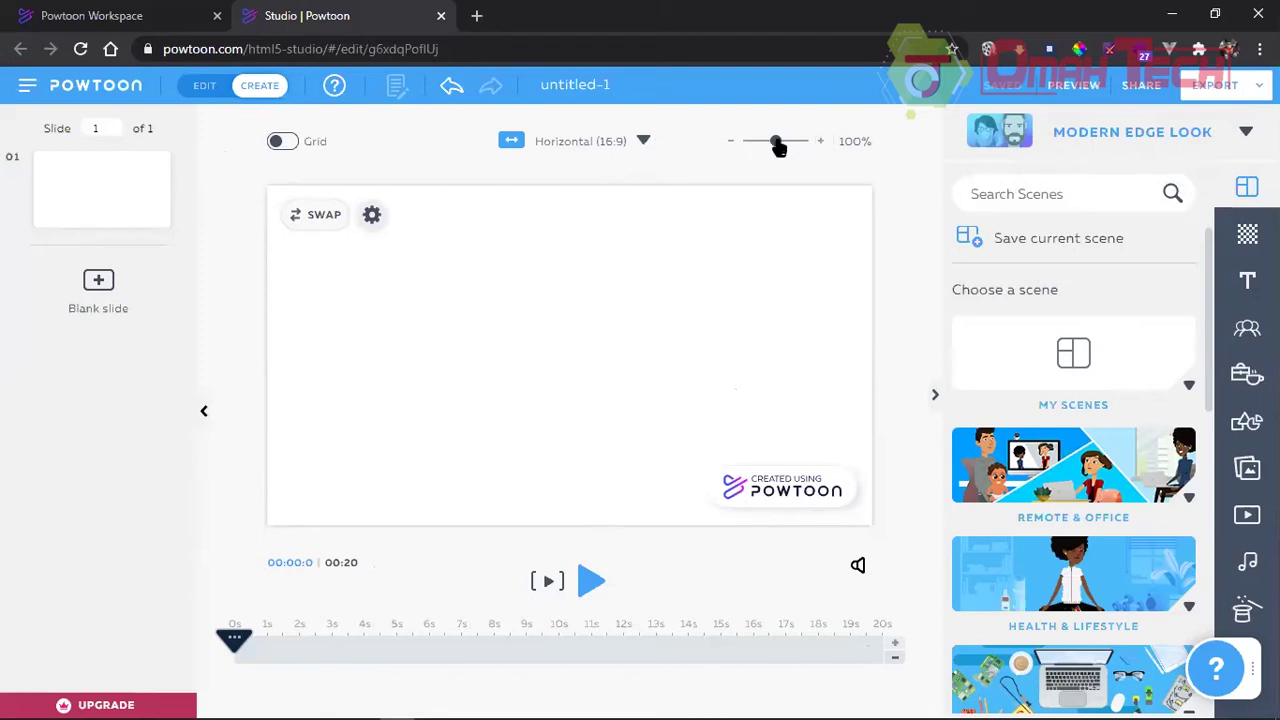
left_click_drag(767, 147, 780, 143)
left_click(375, 218)
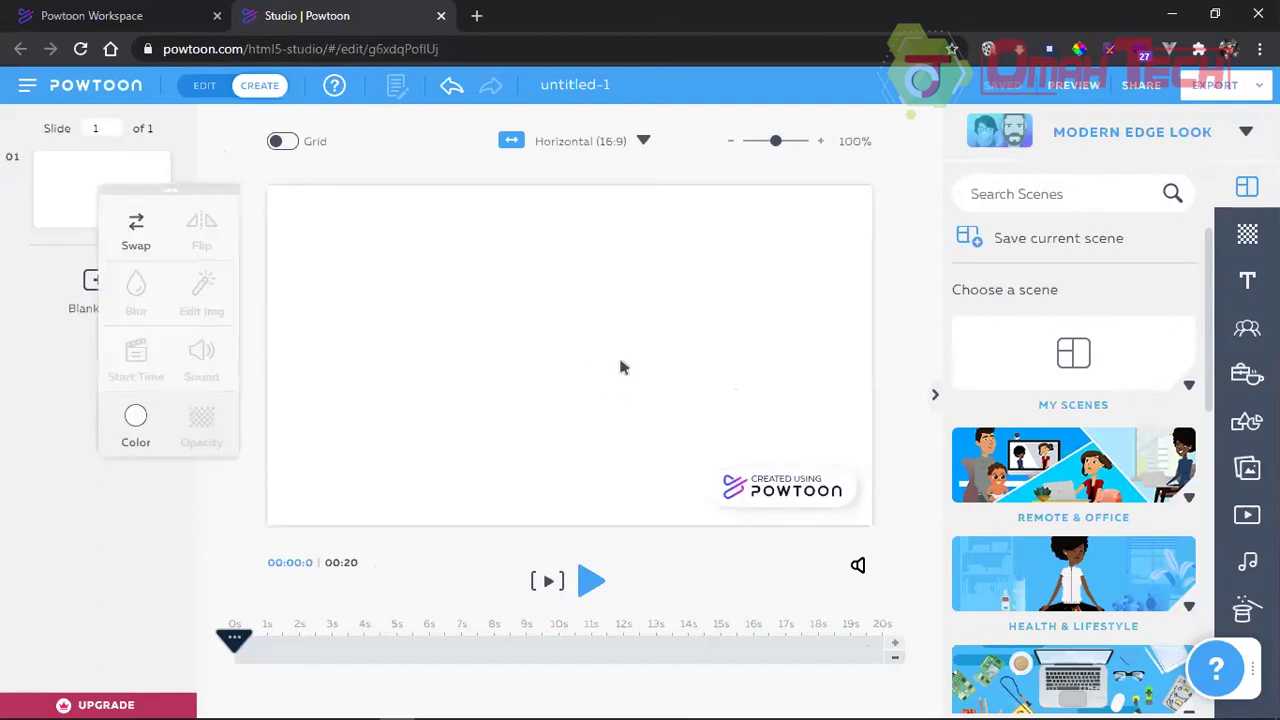
left_click(423, 360)
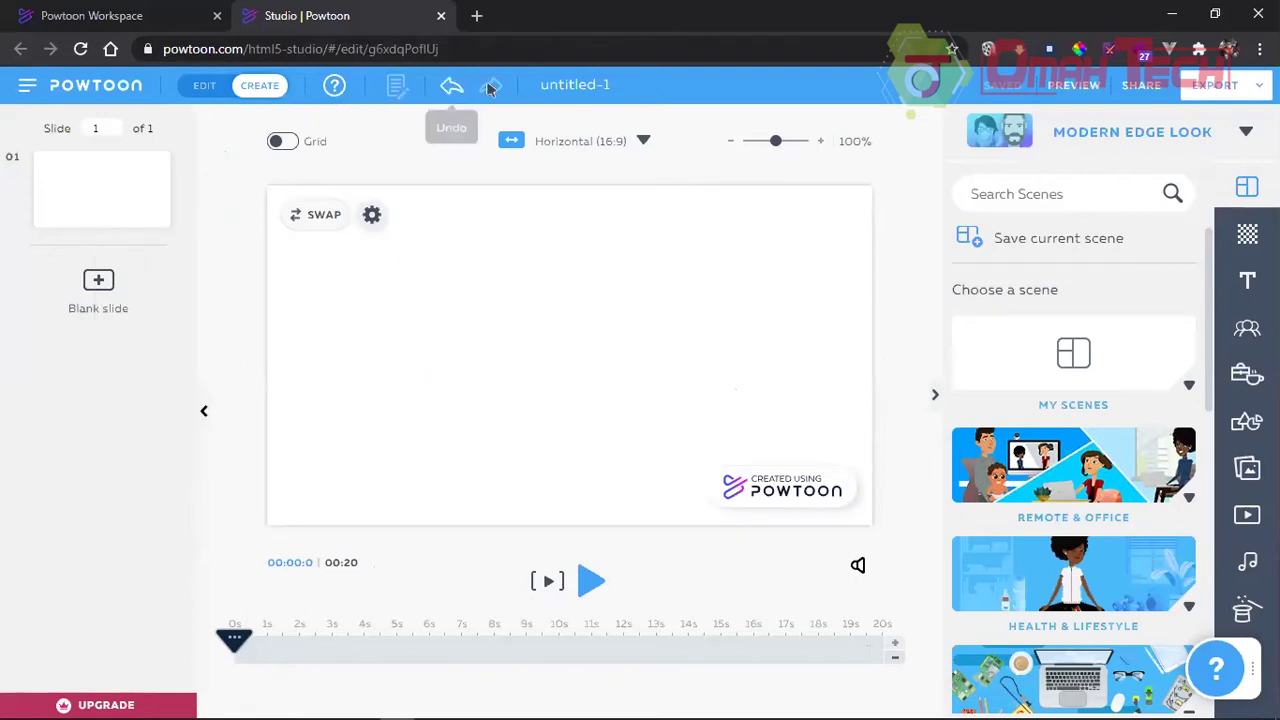
Step: Rename the Powtoon as "Pembelajaran interaktif"
left_click(614, 84)
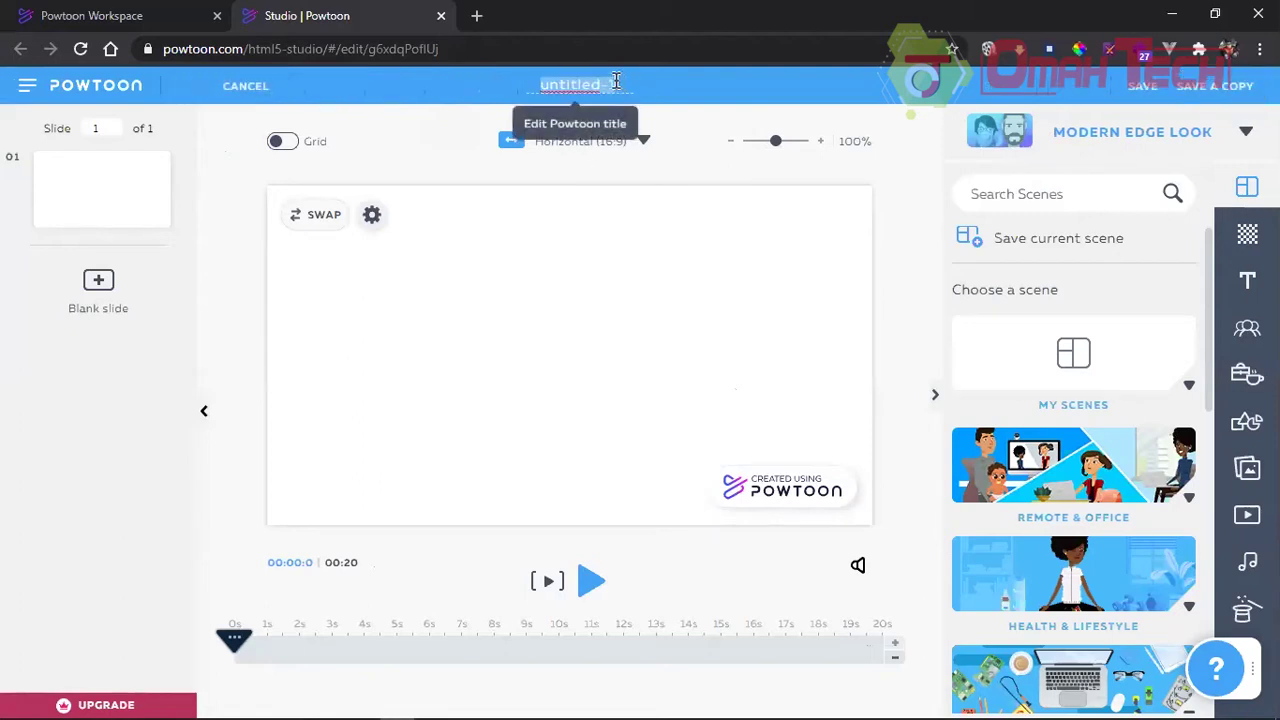
type("Pembelajaran")
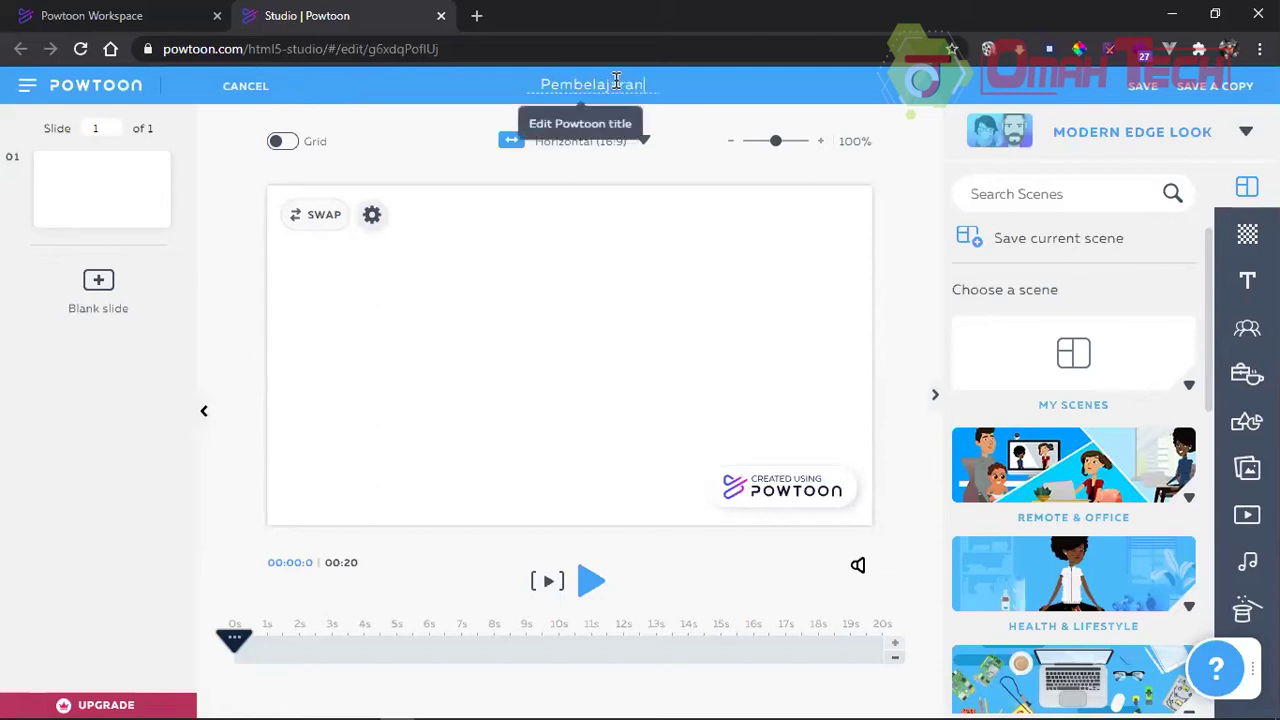
type(" interaktif")
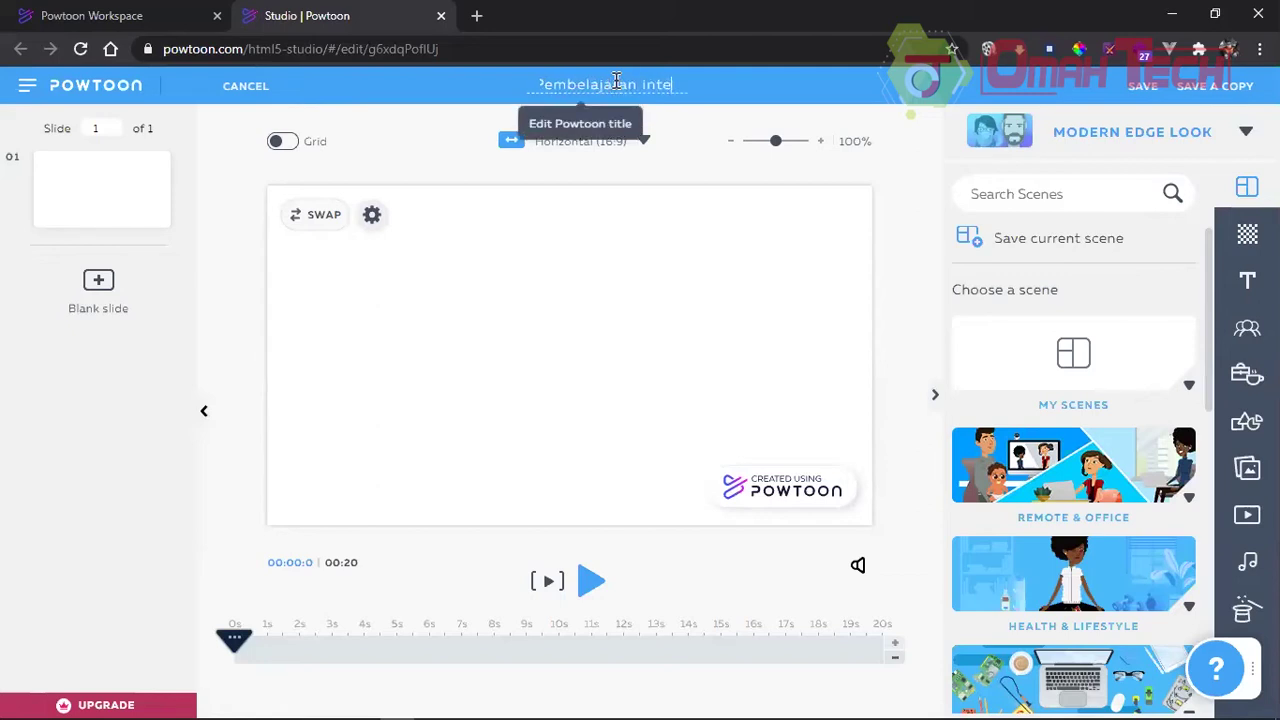
left_click(683, 236)
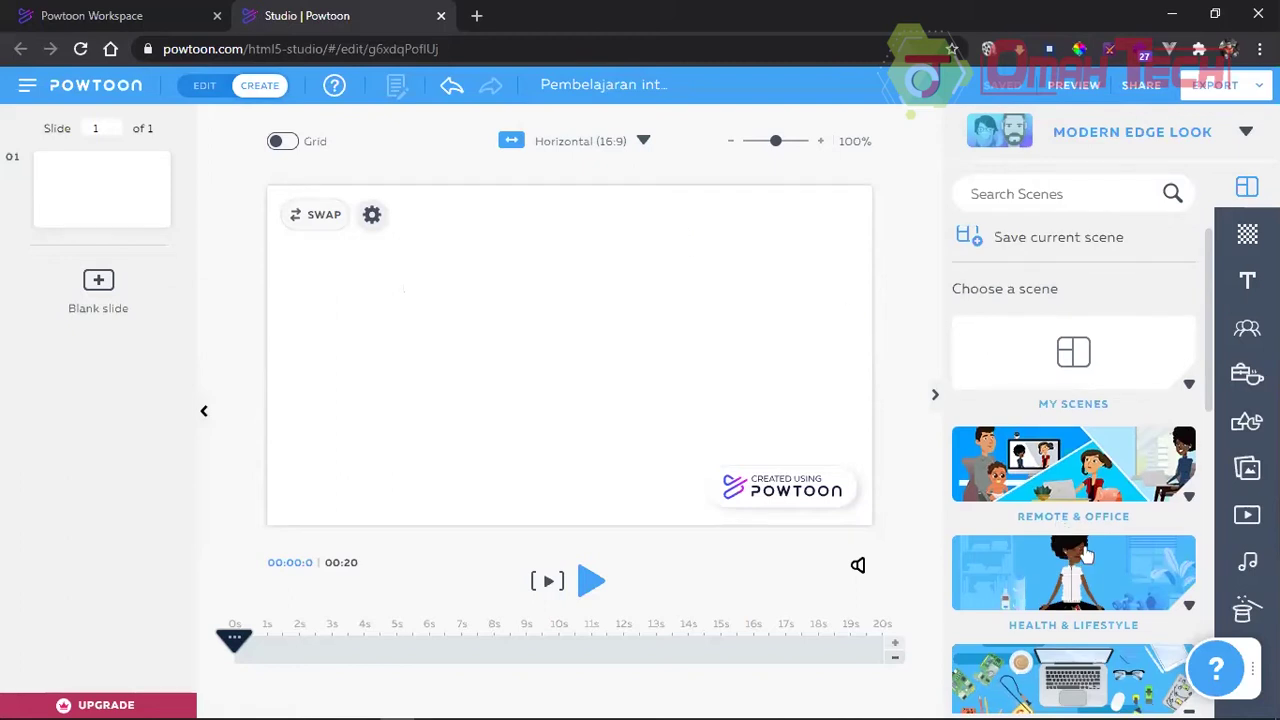
Step: Open the Intros category in the Modern Edge scene library
scroll(1058, 533, "down", 2)
scroll(1060, 533, "down", 2)
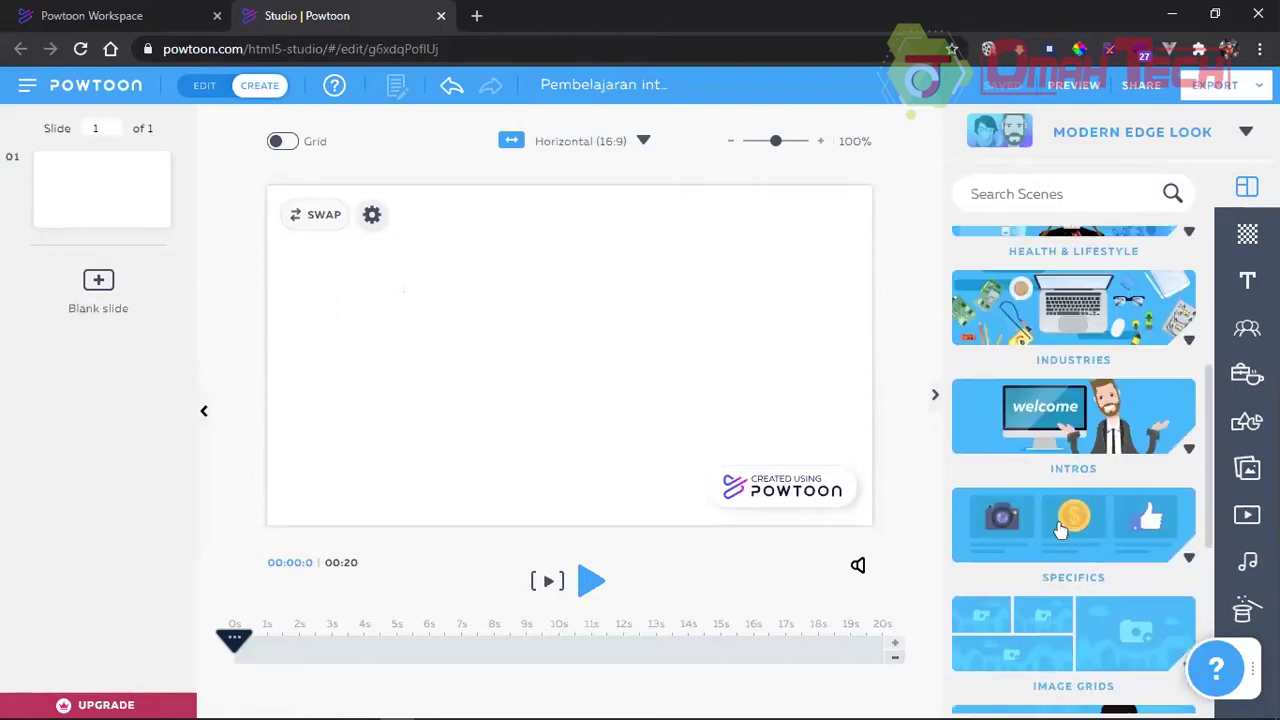
scroll(1060, 528, "down", 4)
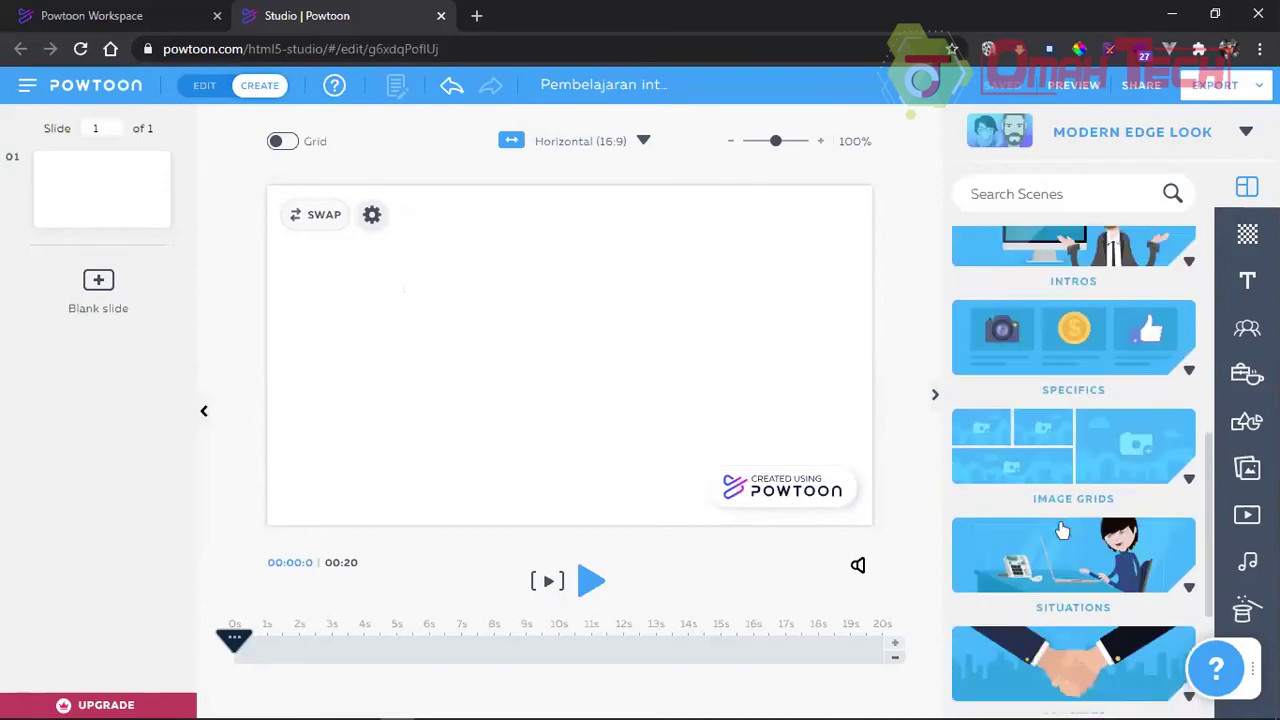
scroll(1117, 512, "down", 2)
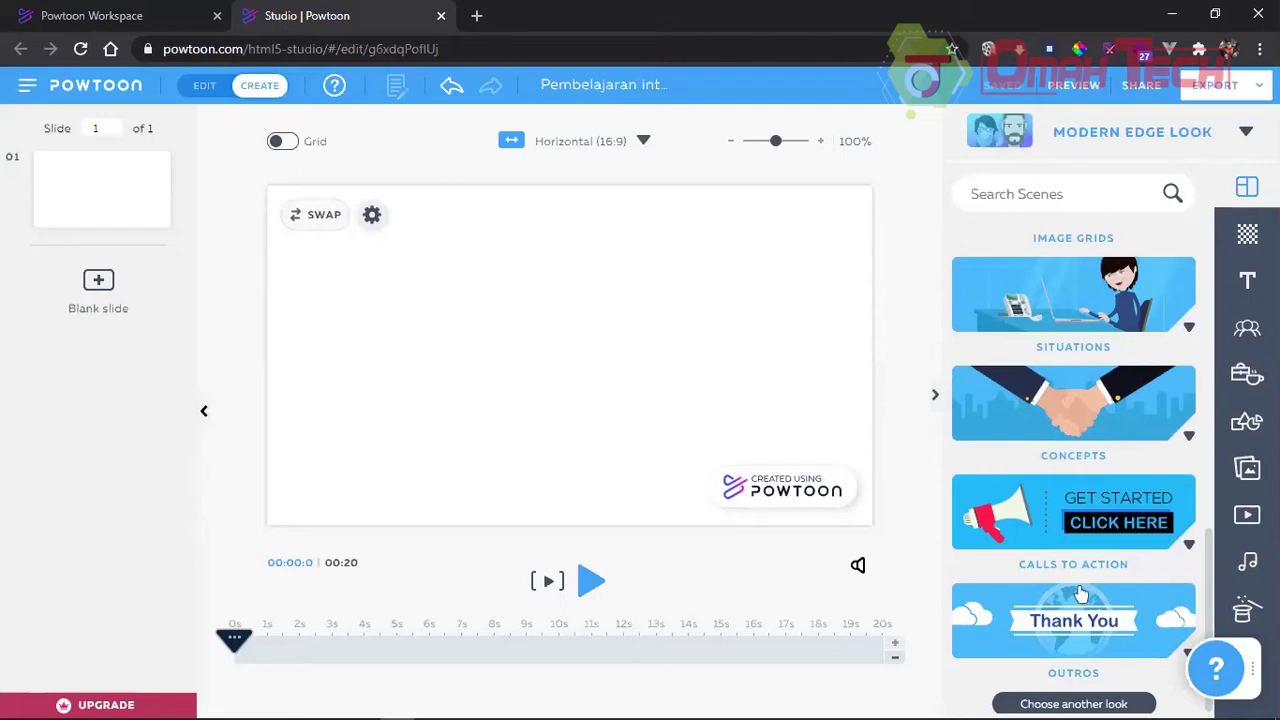
scroll(1090, 600, "up", 6)
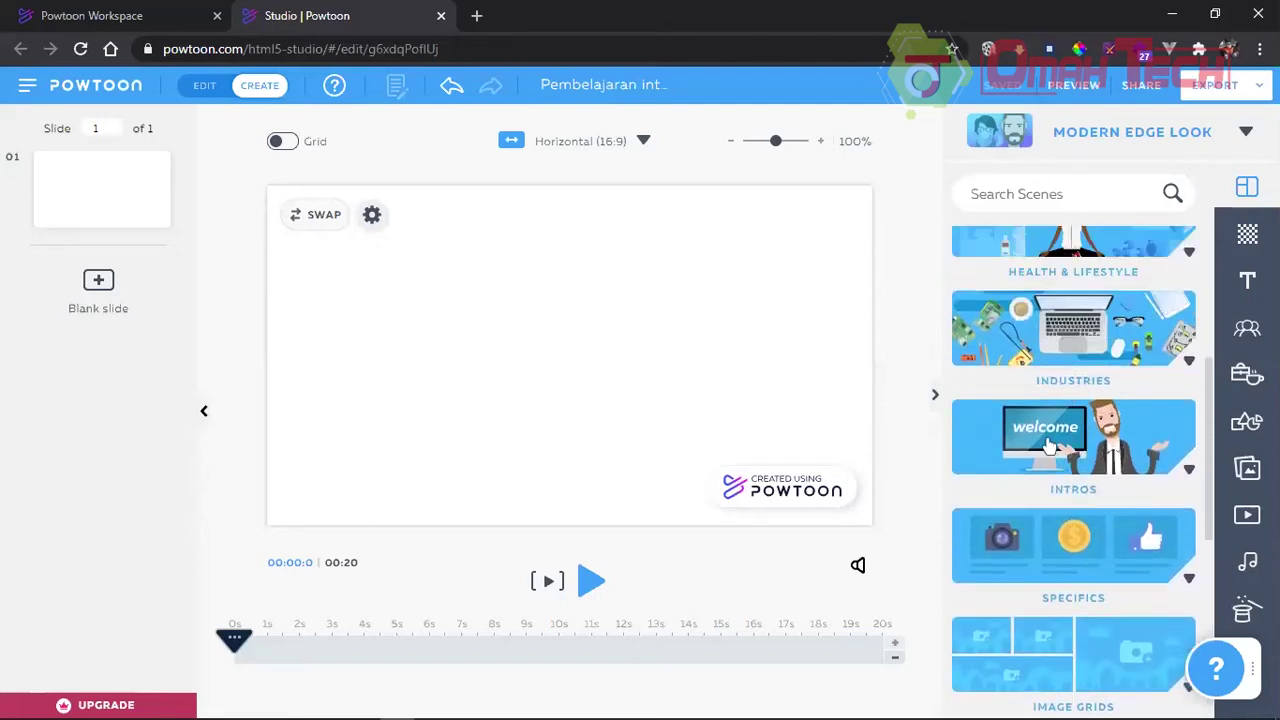
left_click(1048, 443)
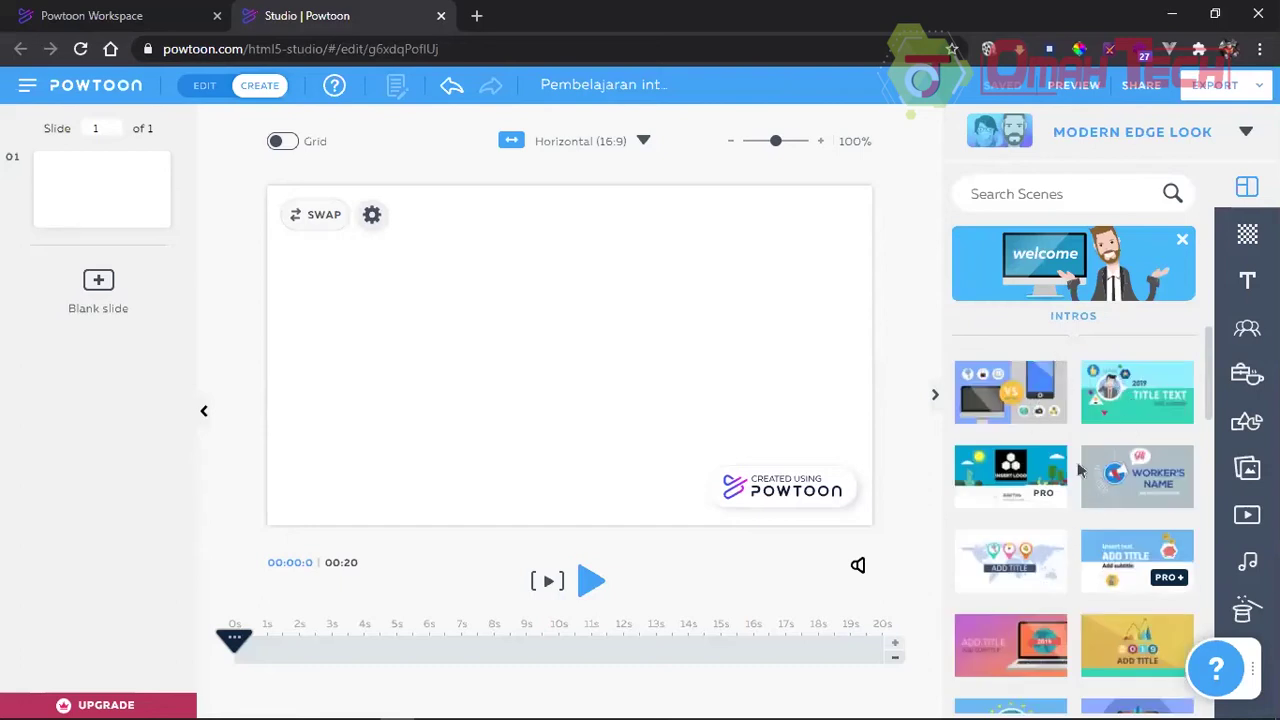
Step: Apply the intro scene with the suited presenter, the year 2019 and "TITLE TEXT" to the blank slide
scroll(1078, 470, "down", 3)
scroll(1054, 531, "down", 2)
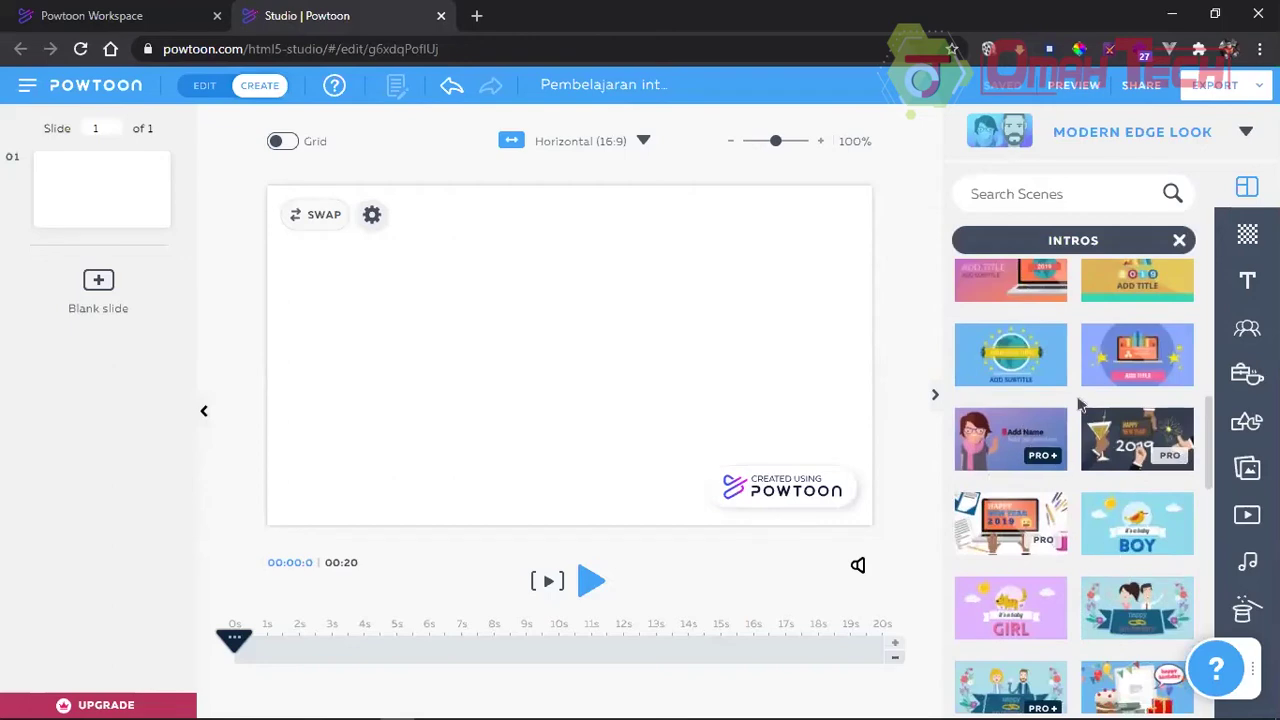
scroll(1072, 370, "up", 3)
scroll(1068, 343, "up", 3)
scroll(1066, 386, "down", 6)
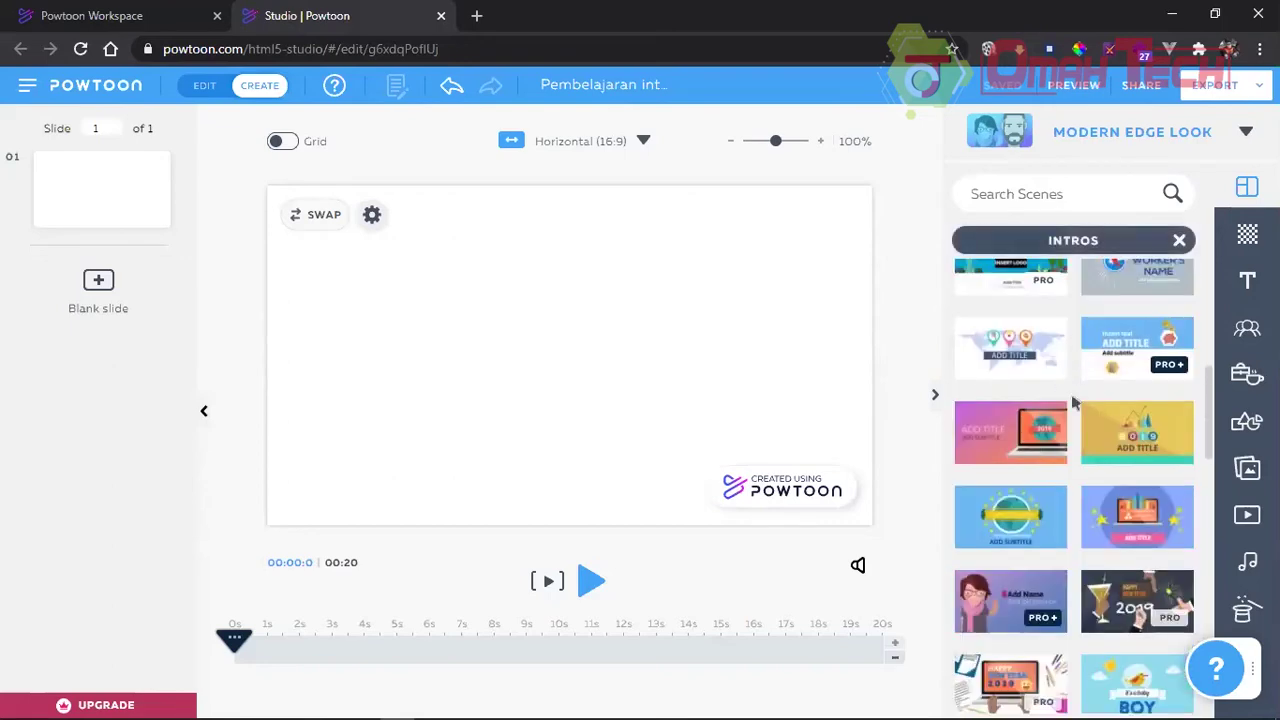
scroll(1090, 530, "down", 2)
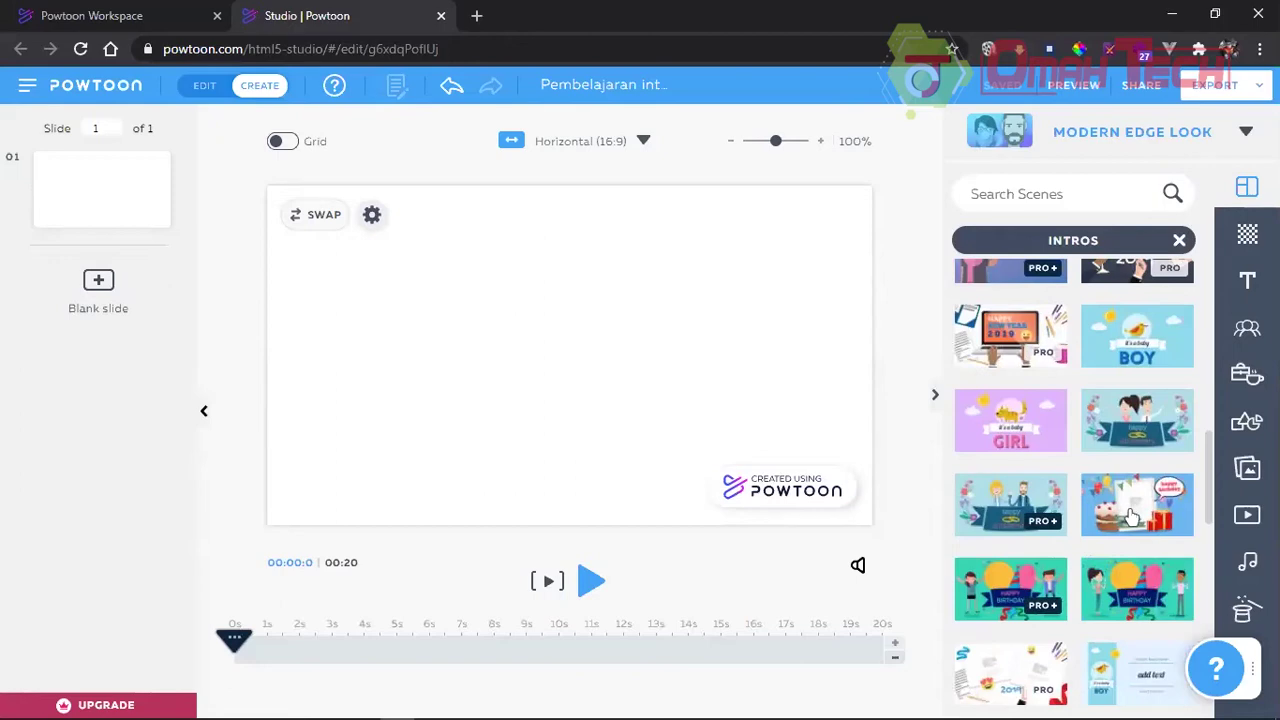
scroll(1130, 580, "down", 2)
scroll(1131, 520, "down", 2)
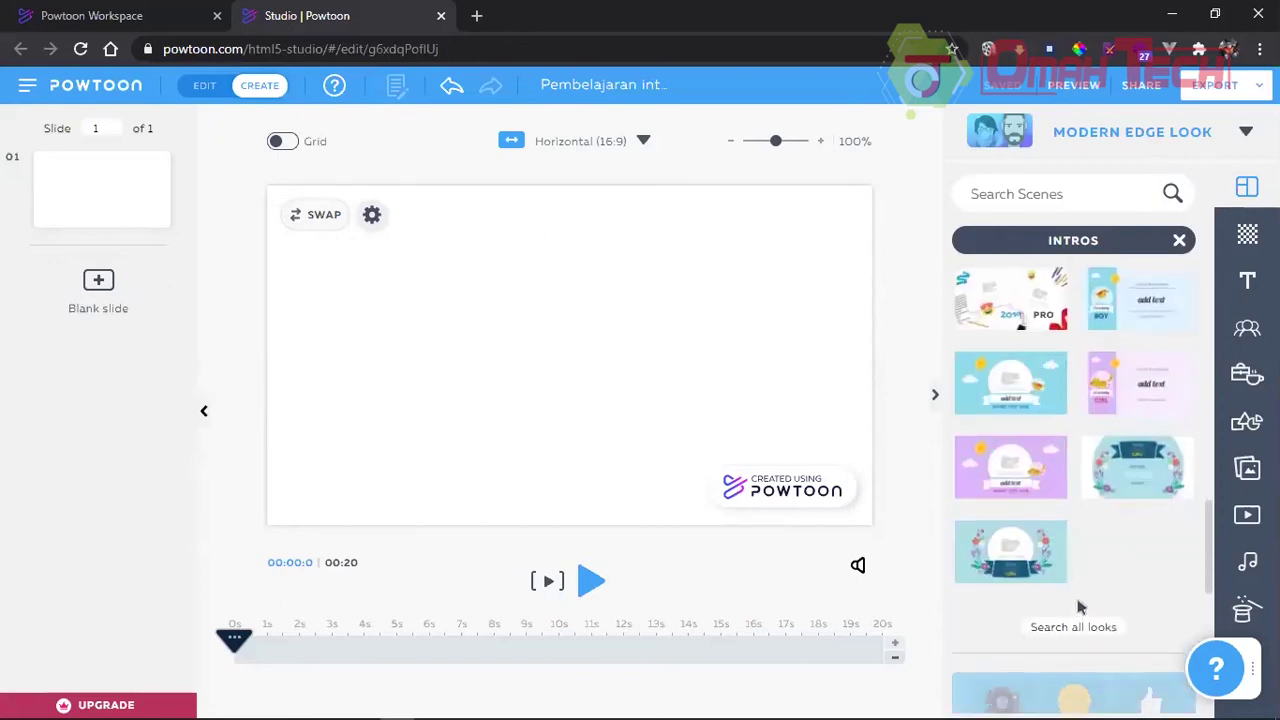
scroll(1060, 548, "up", 10)
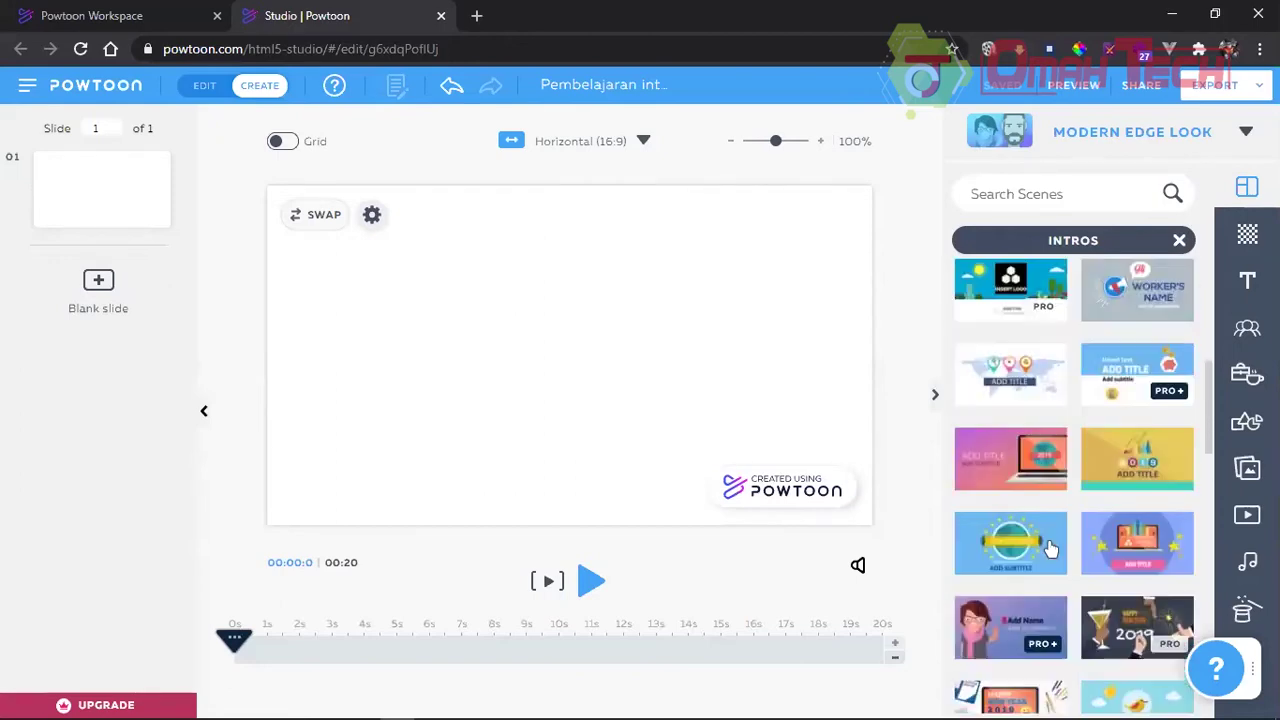
scroll(1050, 548, "up", 5)
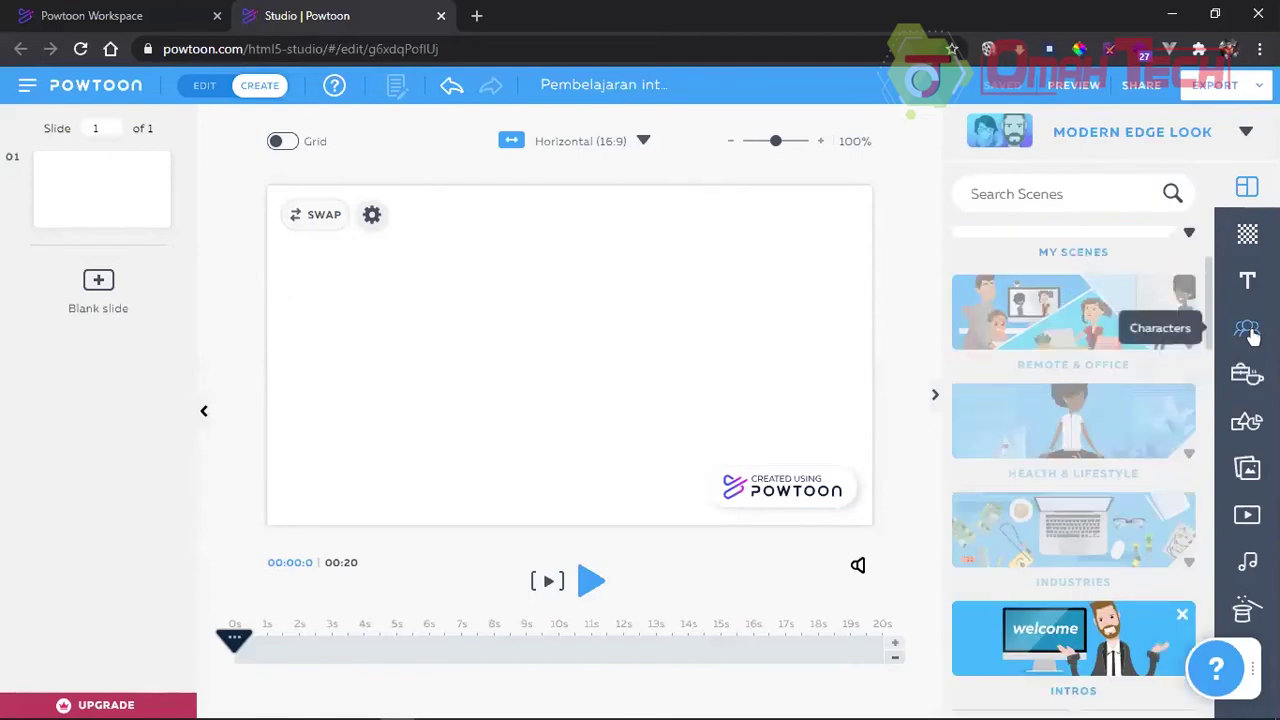
scroll(1070, 582, "down", 3)
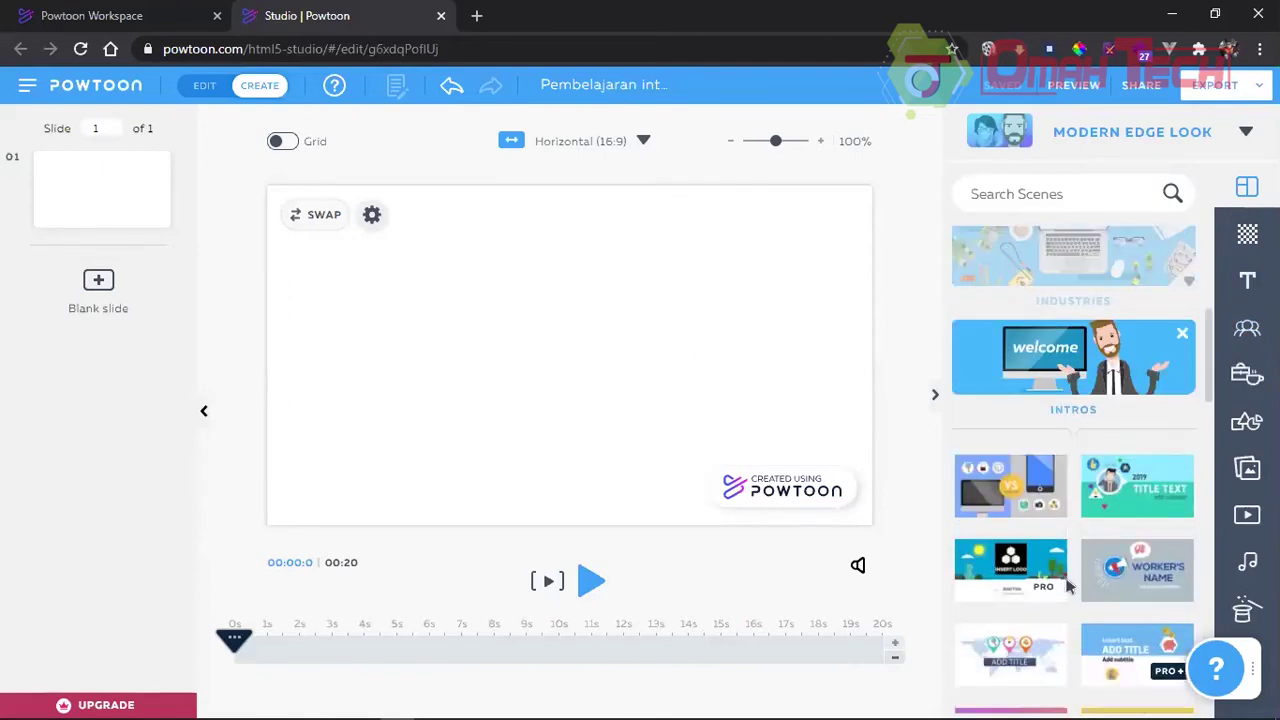
scroll(1068, 588, "up", 5)
scroll(1068, 588, "down", 4)
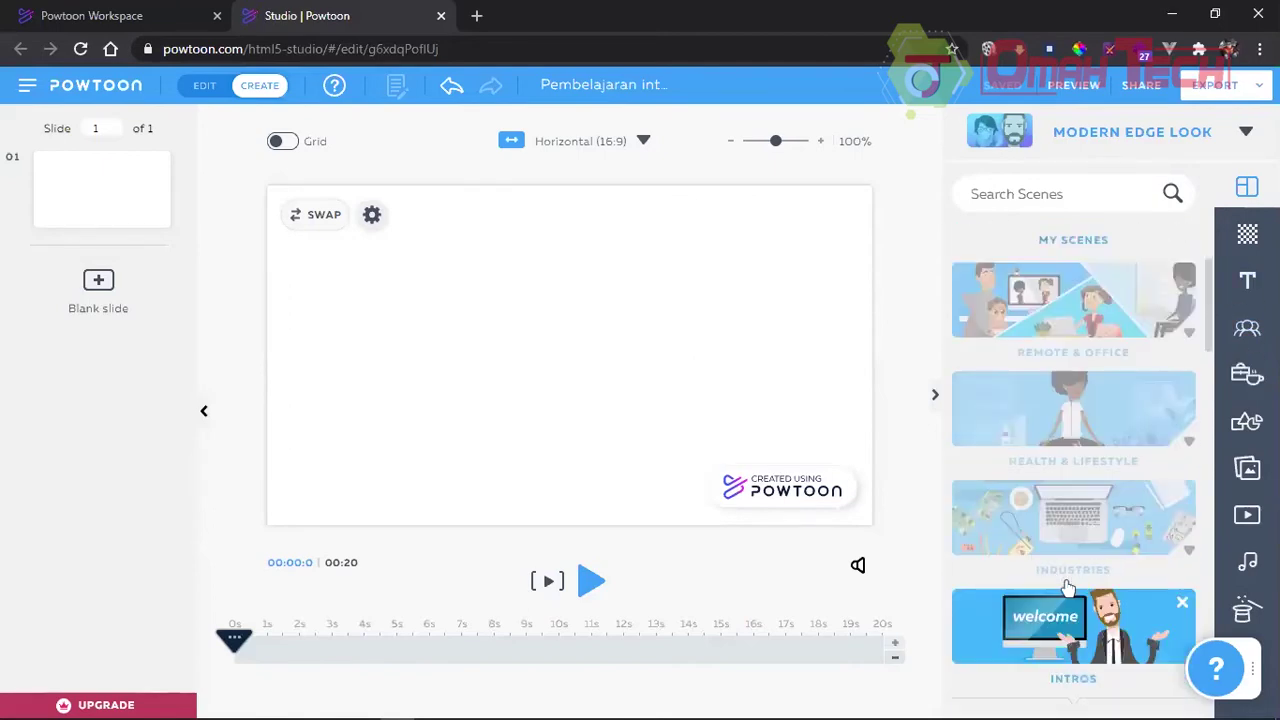
scroll(1064, 586, "up", 1)
scroll(1064, 586, "down", 3)
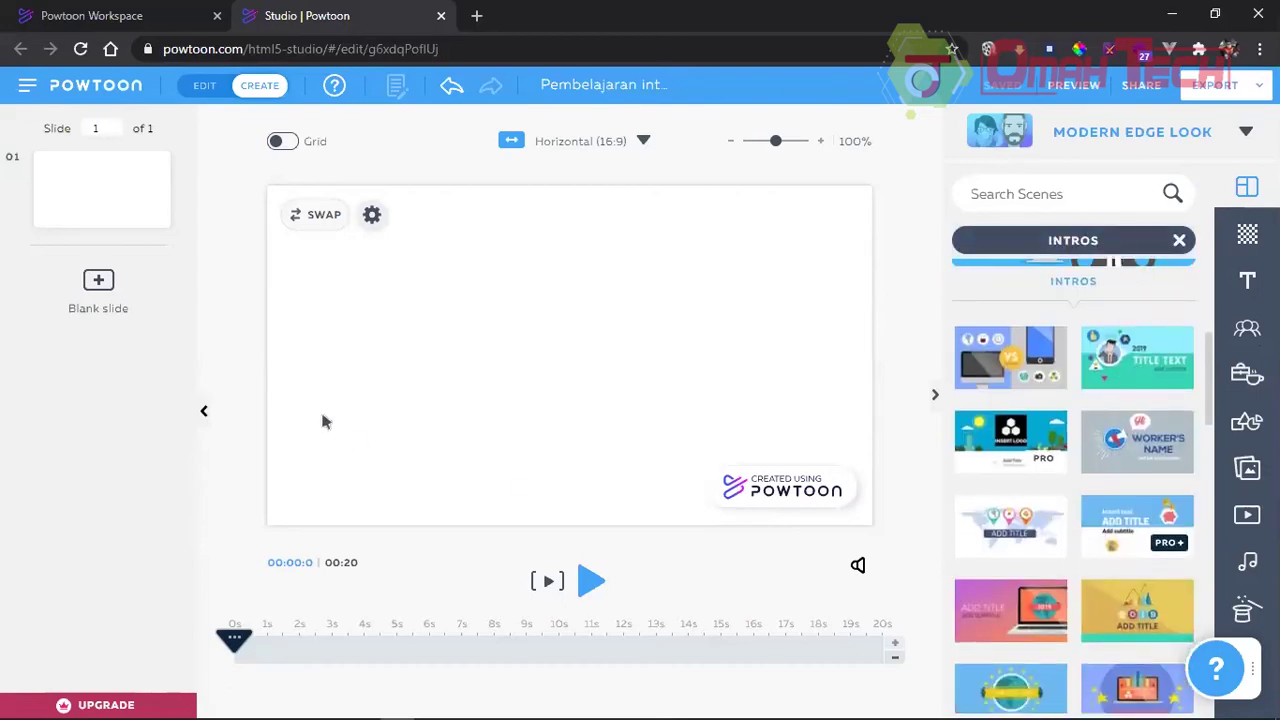
left_click(1098, 374)
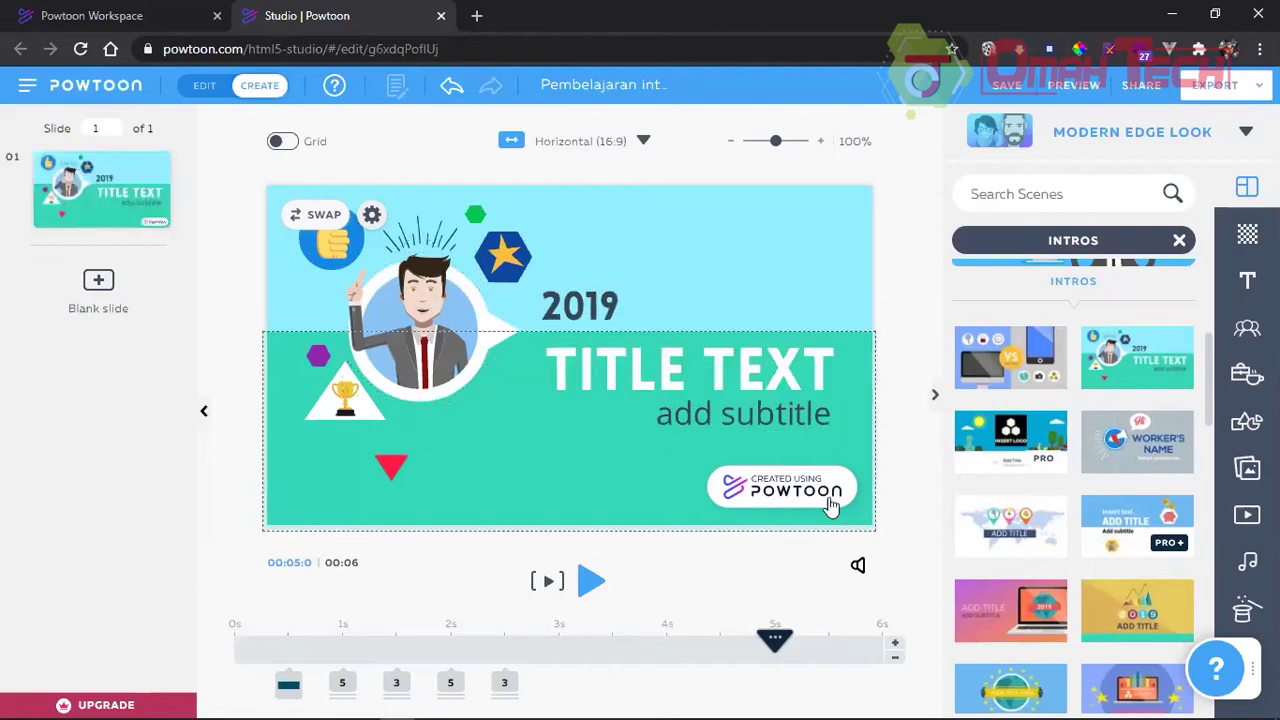
Step: Change the year text above the title to 2020
left_click(610, 304)
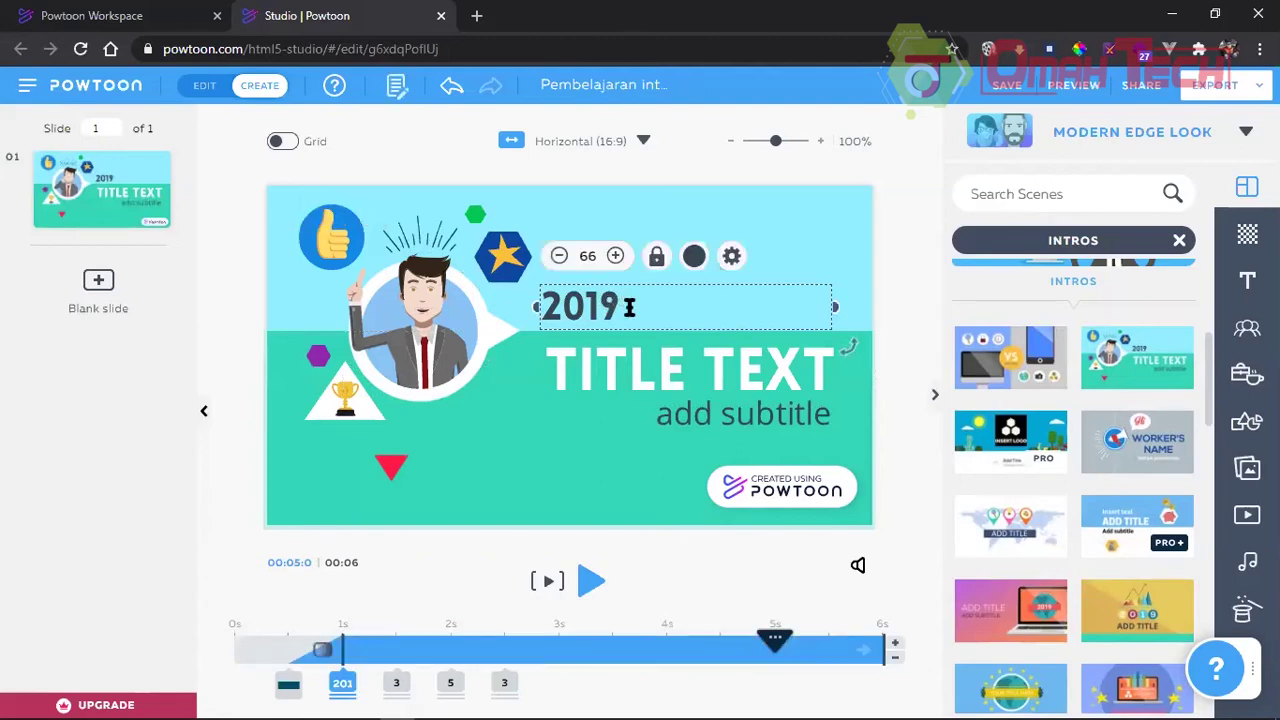
left_click(628, 307)
key("BackSpace")
key("BackSpace")
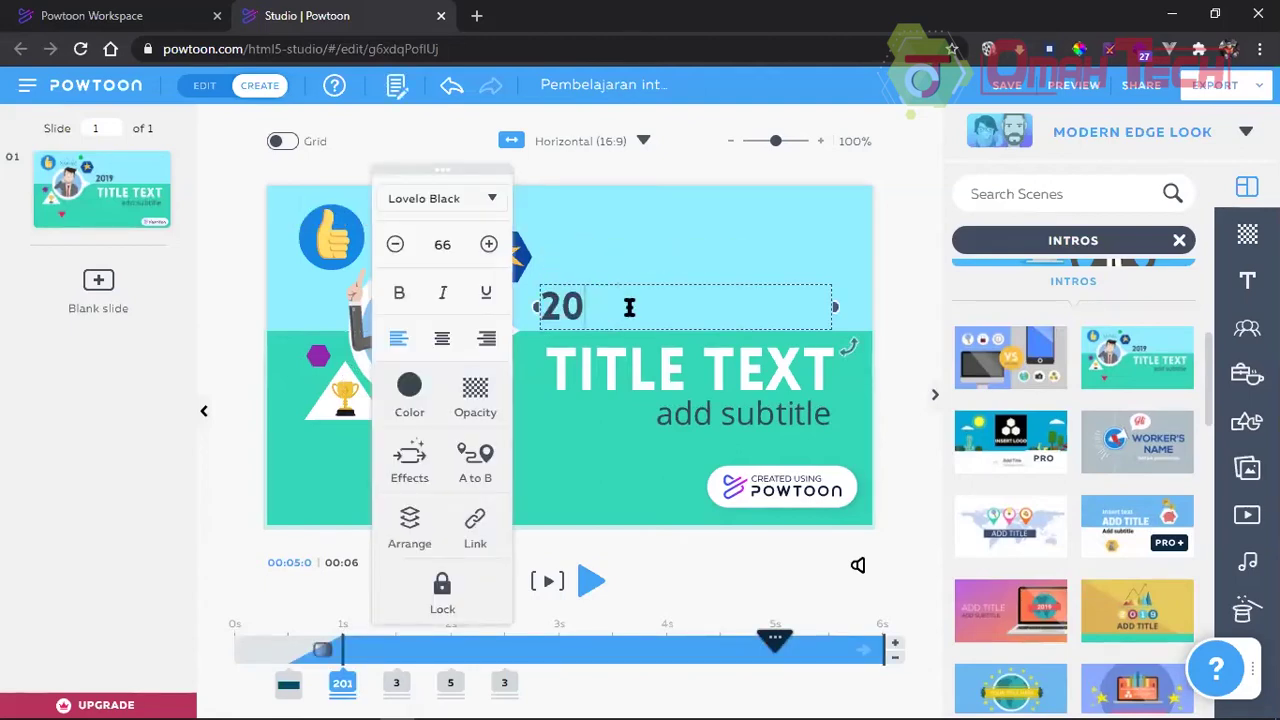
type("20")
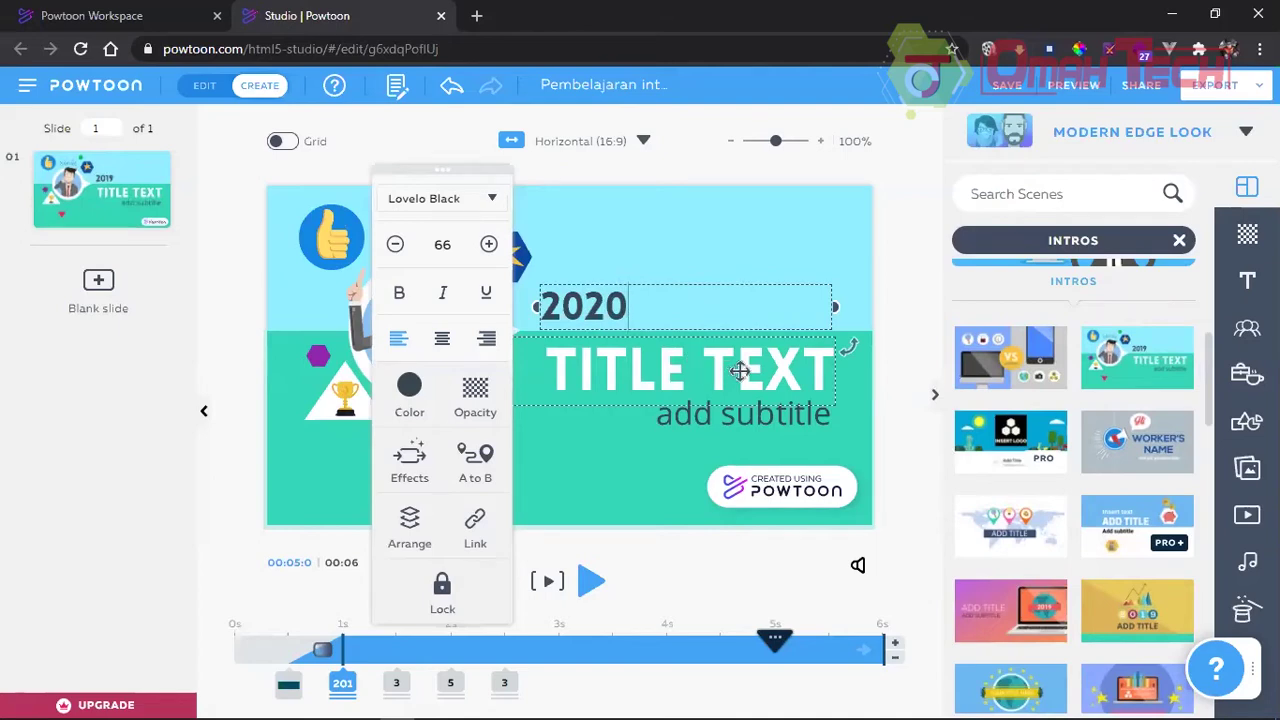
Step: Replace the title text with "MATEMATIKA"
left_click(648, 466)
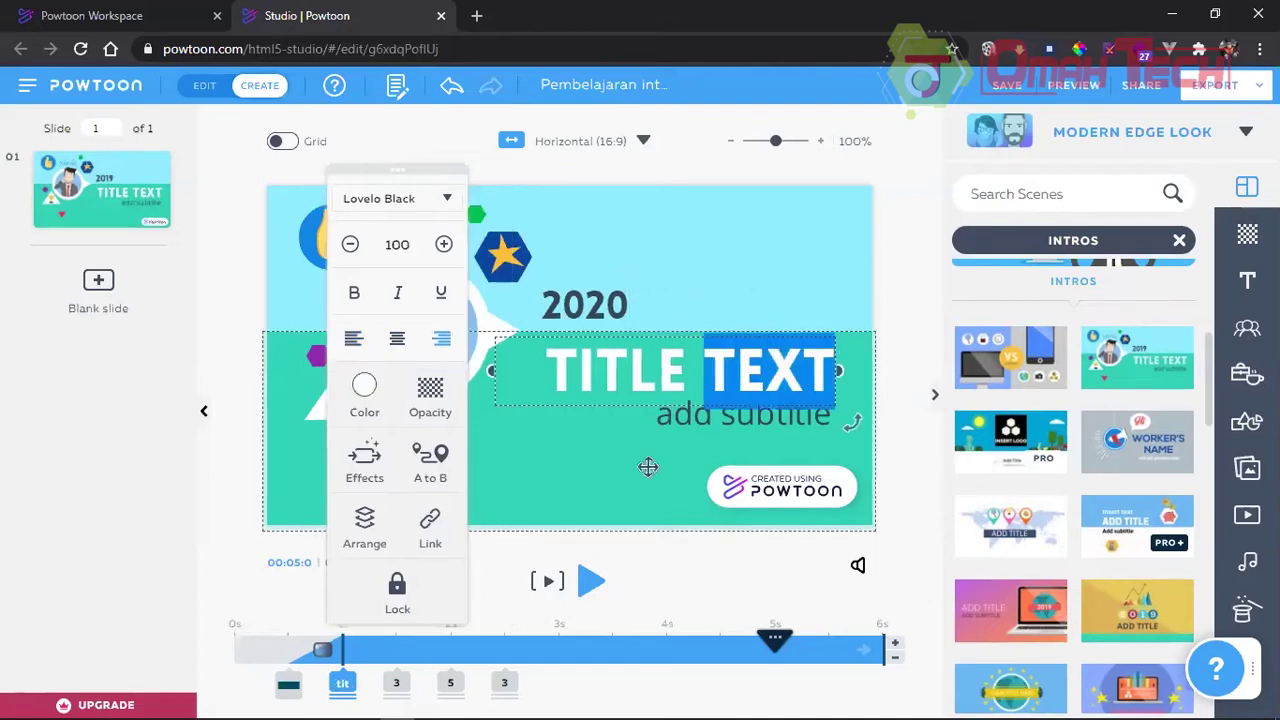
left_click(668, 366)
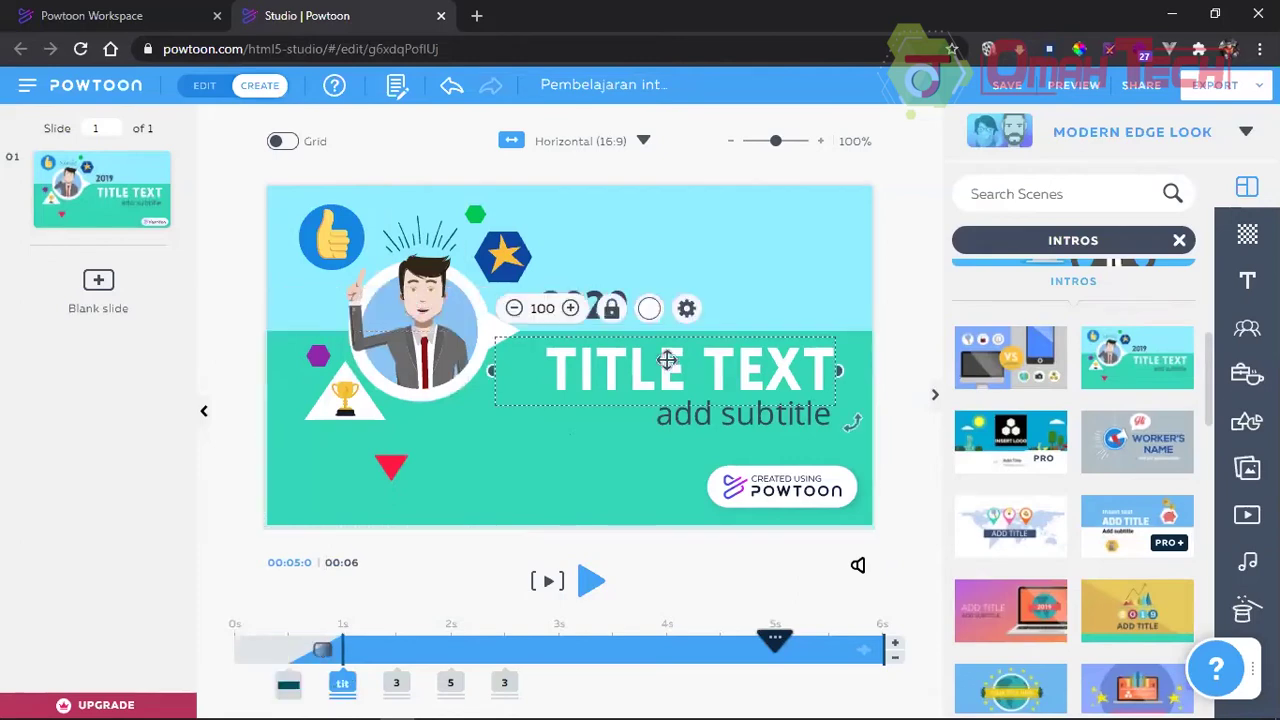
double_click(730, 372)
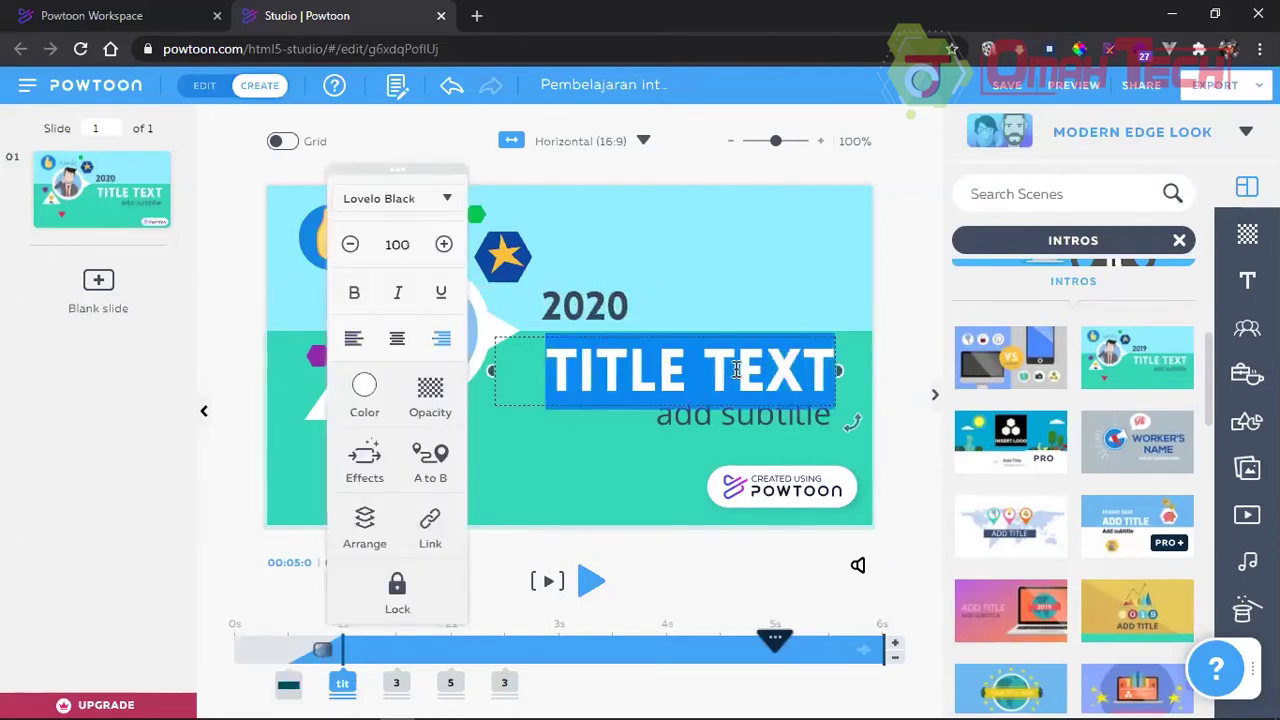
type("MATEMATIKA")
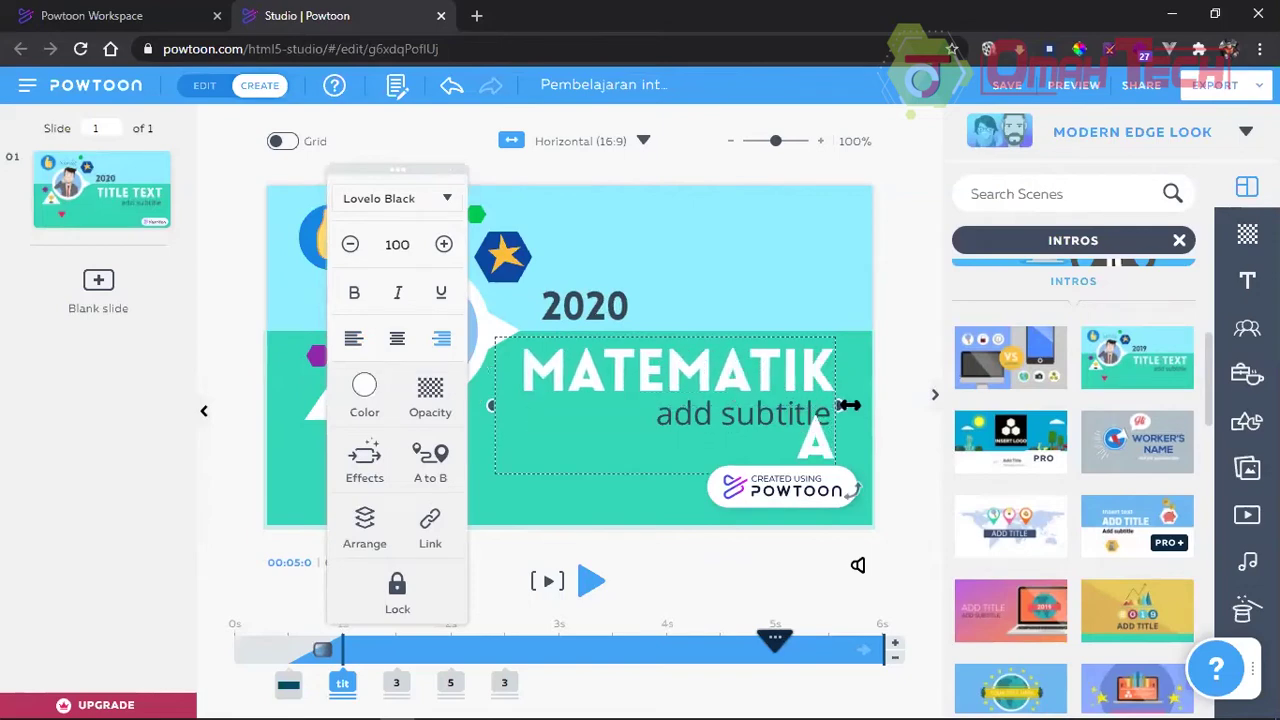
Step: Widen the title's text box slightly and reduce its font size until the word fits on one line
left_click_drag(848, 405, 852, 405)
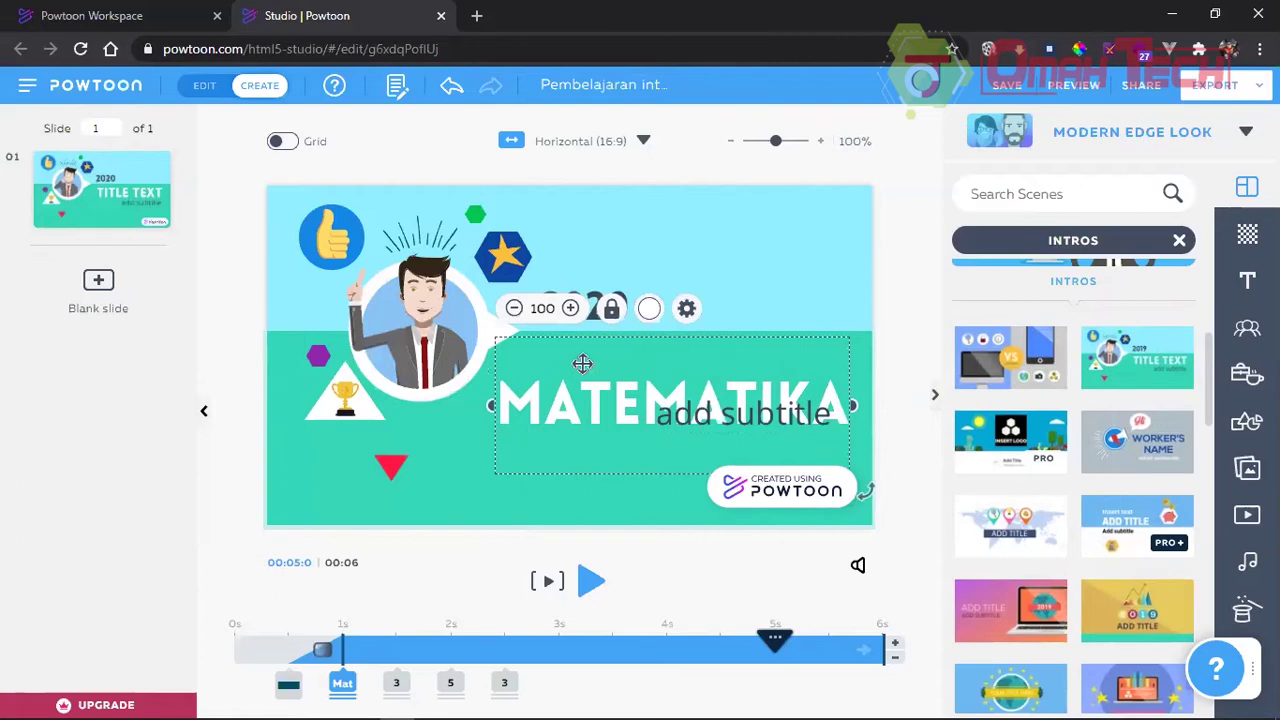
double_click(582, 363)
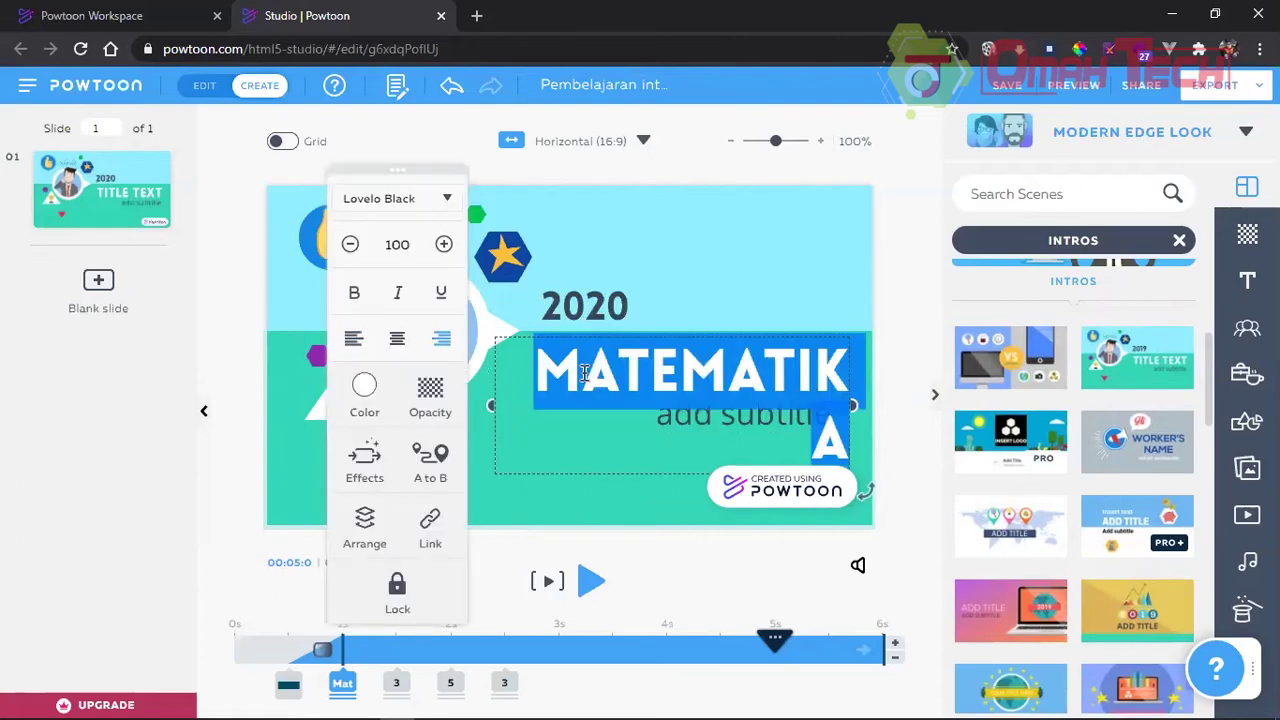
left_click(351, 247)
left_click(351, 247)
left_click(351, 247)
left_click(351, 247)
left_click(351, 247)
left_click(351, 247)
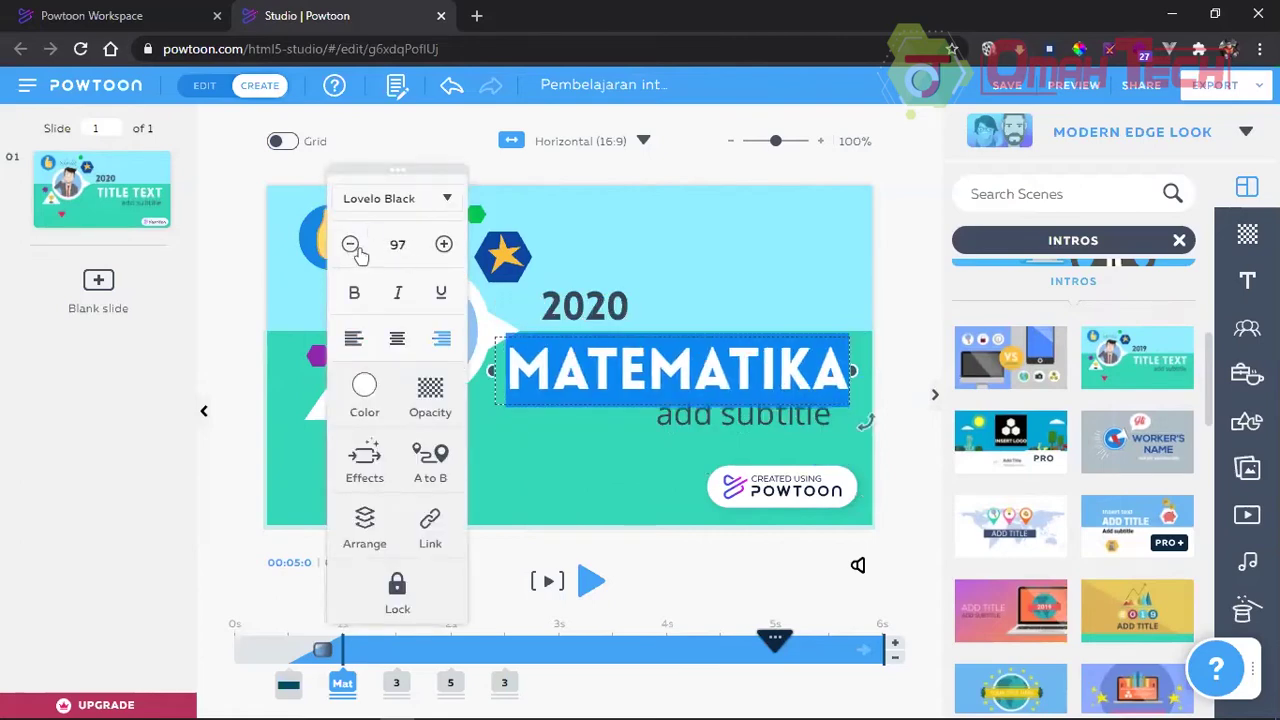
Step: Replace the subtitle text below the title with "Algoritma"
left_click(716, 418)
left_click(688, 417)
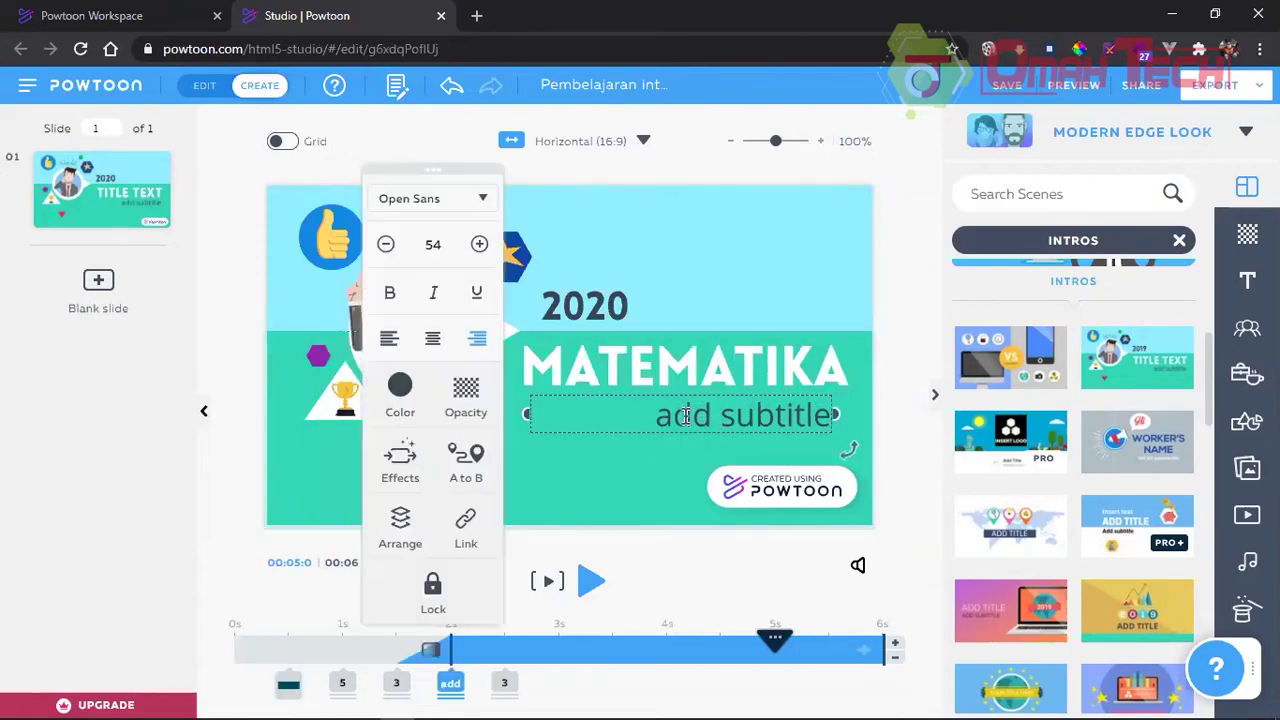
triple_click(686, 417)
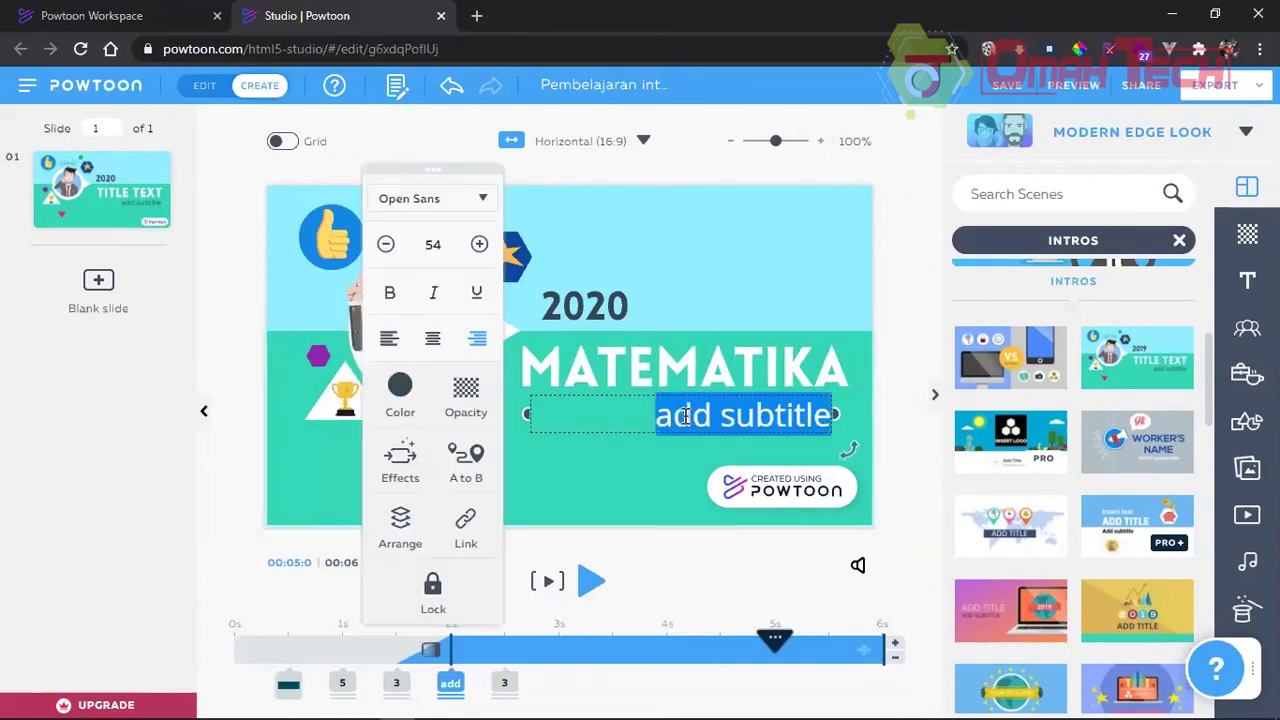
type("Algot")
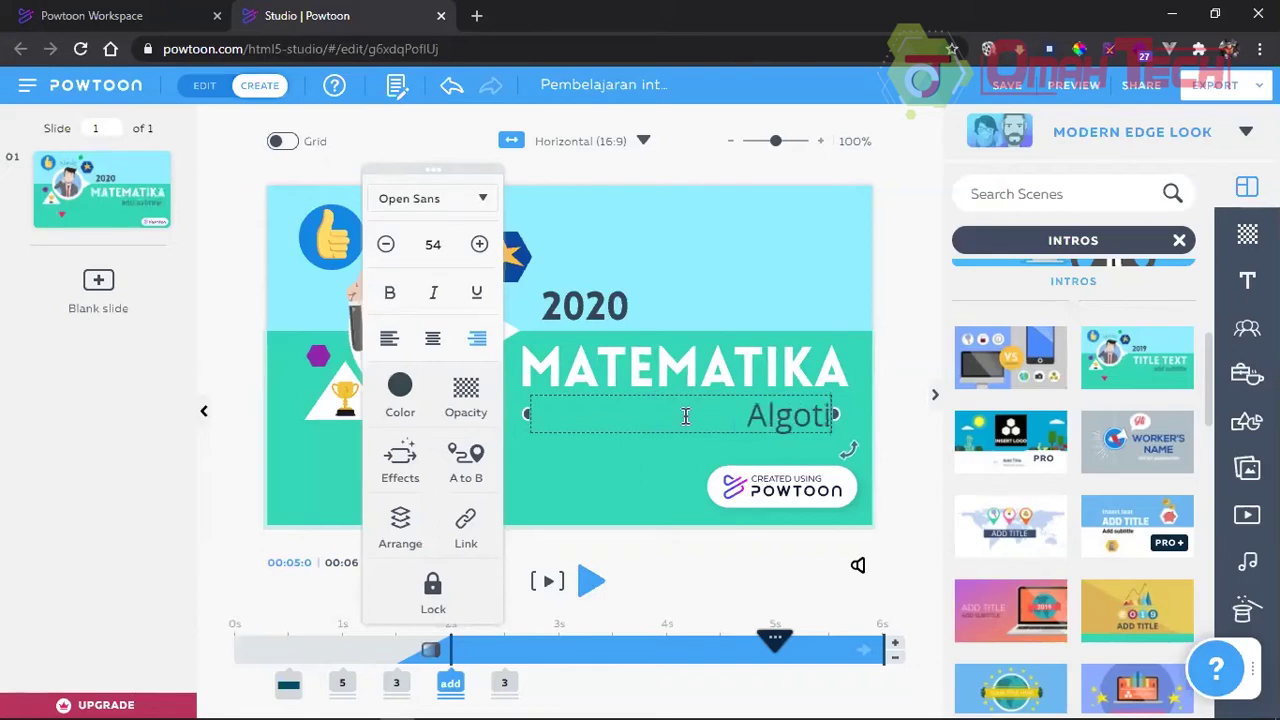
key("BackSpace")
type("ritma")
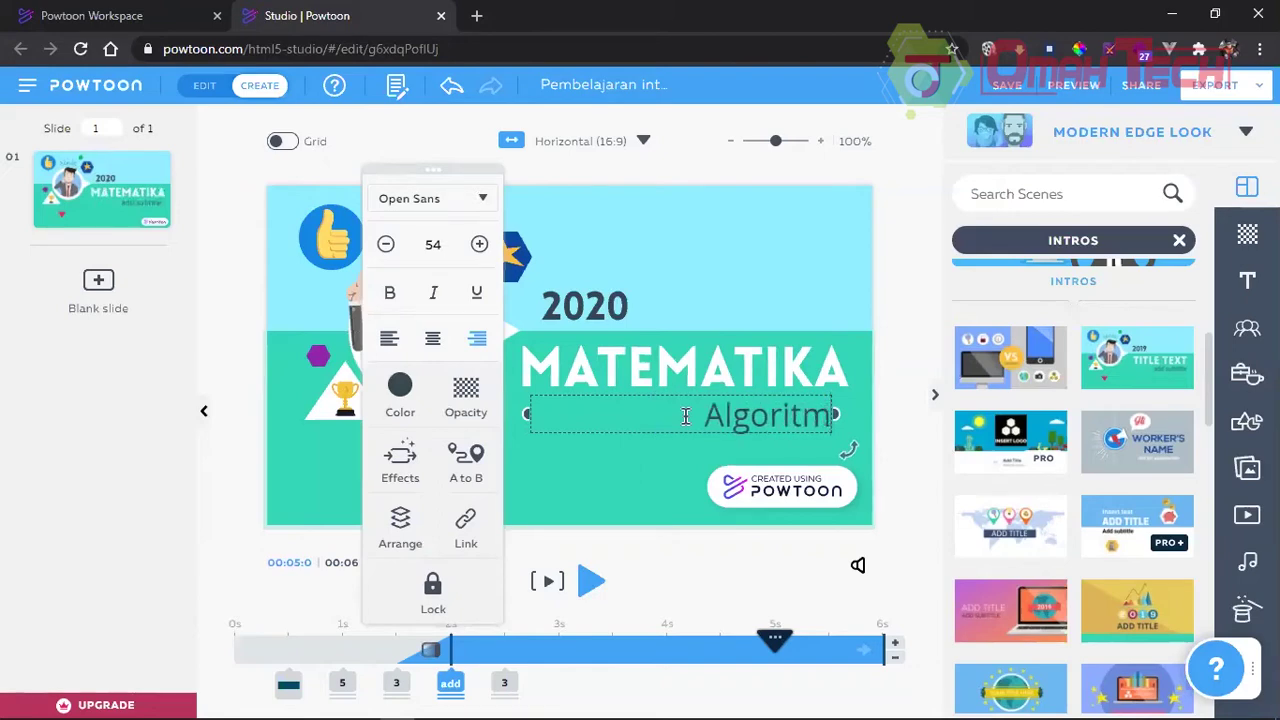
left_click(134, 457)
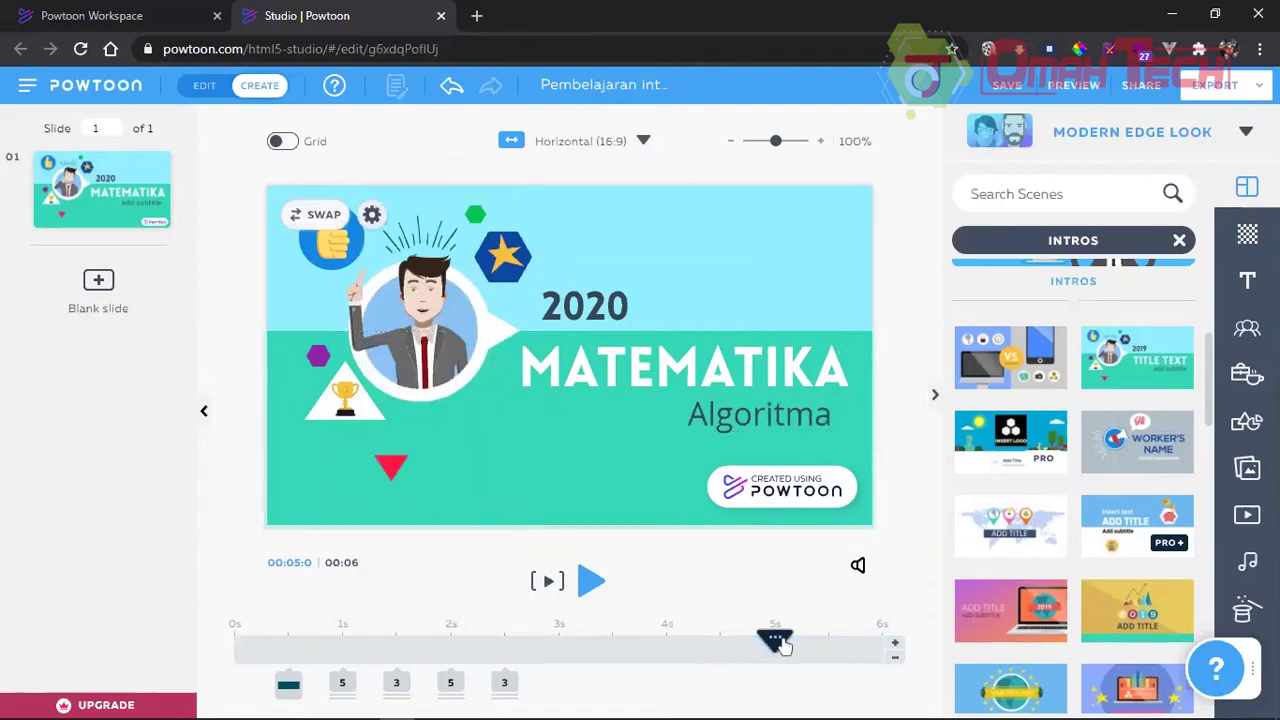
Step: Return the playhead to 0 seconds and play the slide to preview its animation
left_click_drag(749, 646, 198, 633)
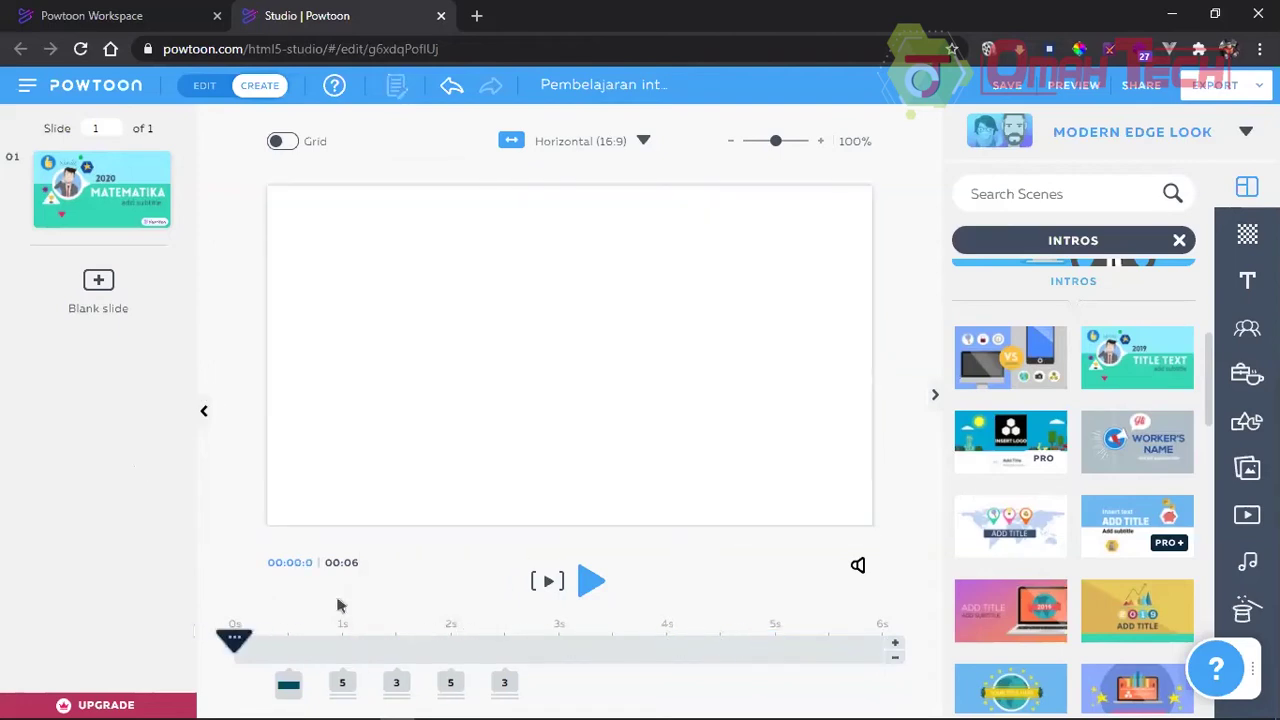
left_click(590, 582)
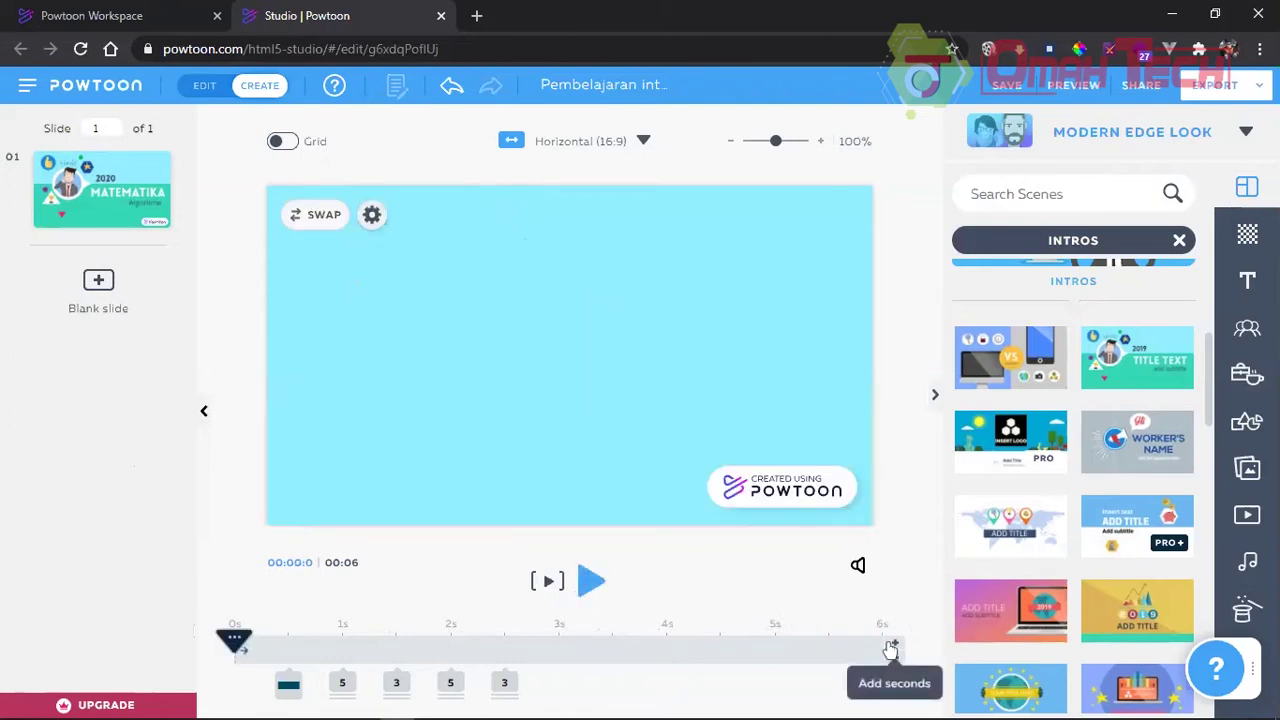
Step: Extend the intro slide's duration to 9 seconds by adding time at its start
left_click(892, 648)
left_click(895, 648)
left_click(895, 648)
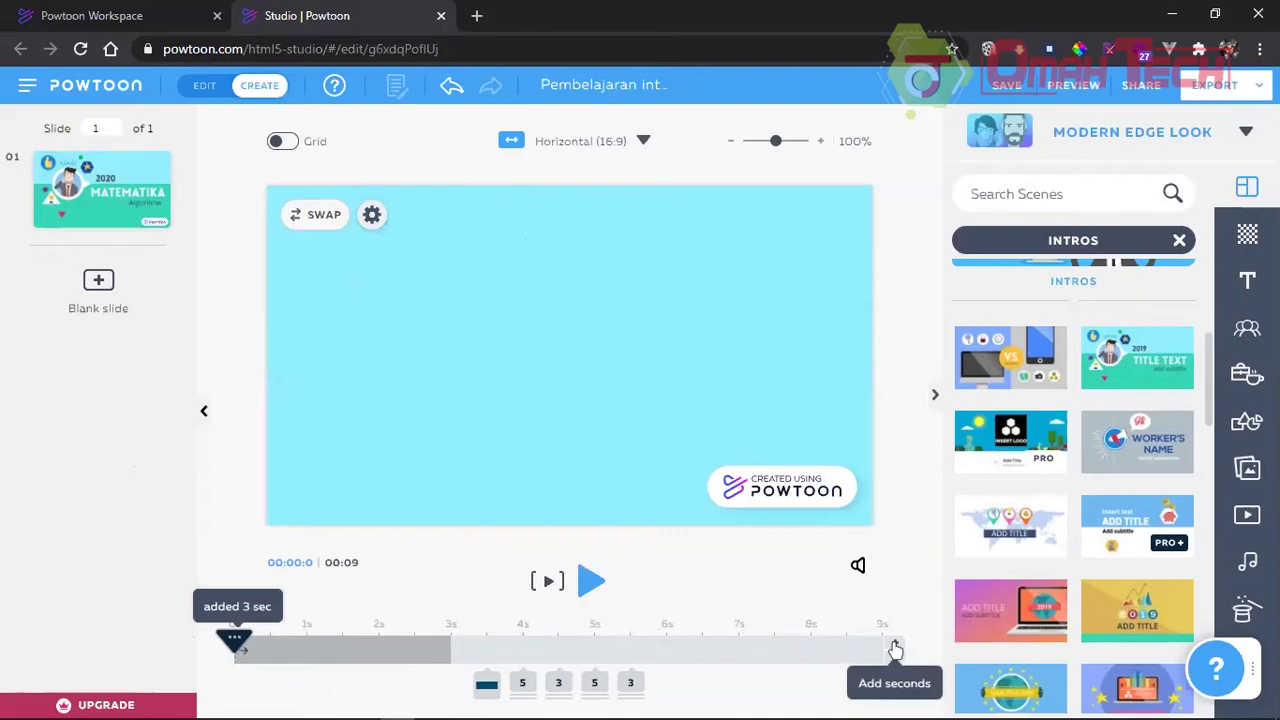
left_click(895, 648)
left_click(895, 648)
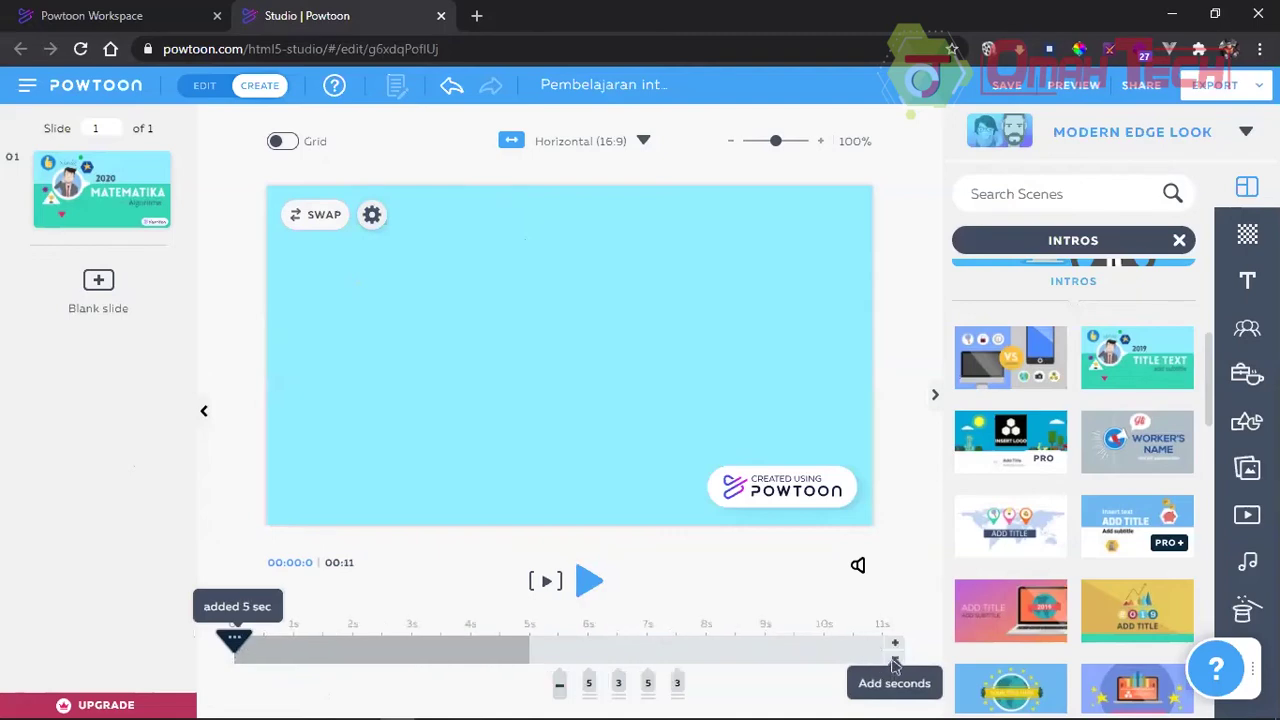
left_click(894, 661)
left_click(894, 661)
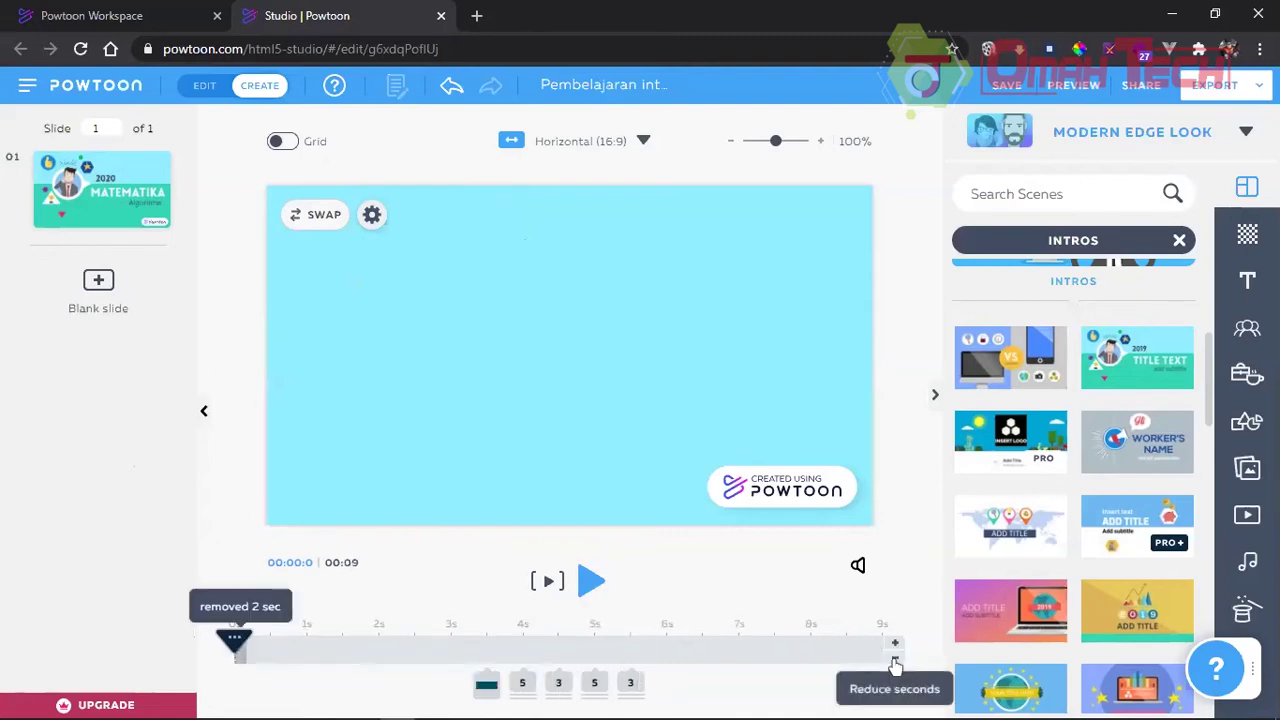
Step: Reduce the intro slide's duration to 6 seconds by removing time at its start
left_click(894, 661)
left_click(894, 661)
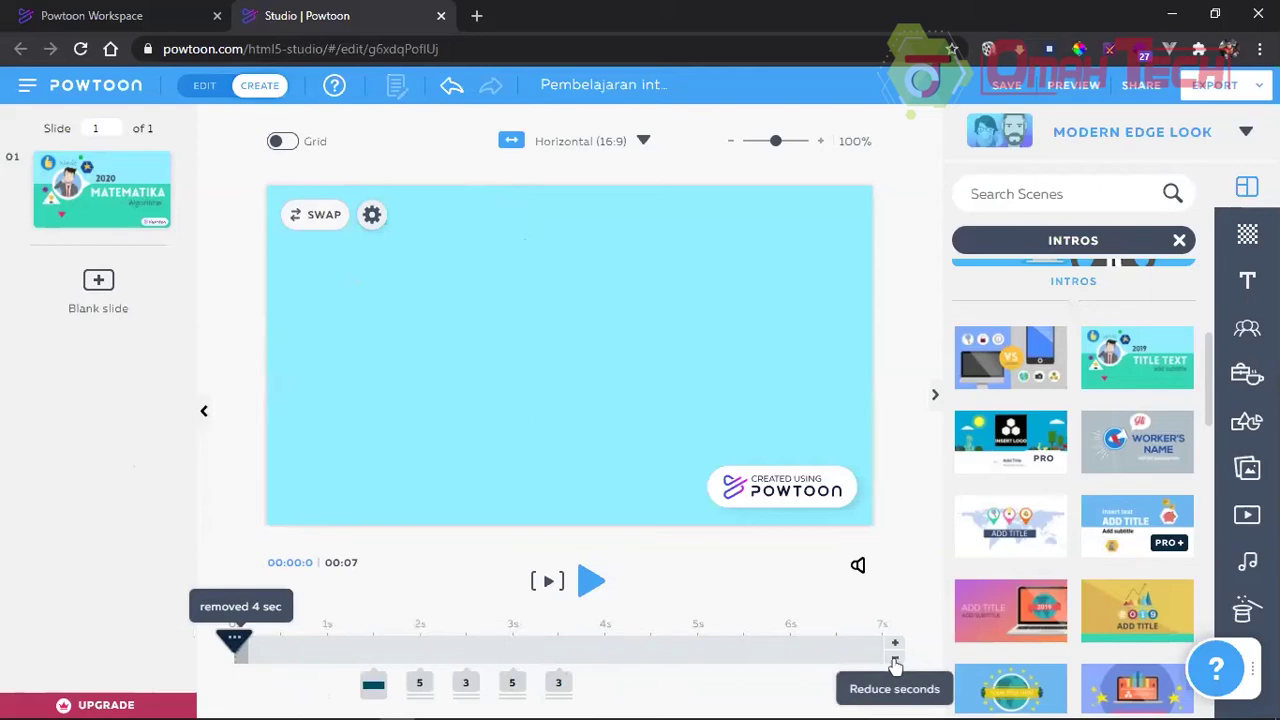
left_click(894, 661)
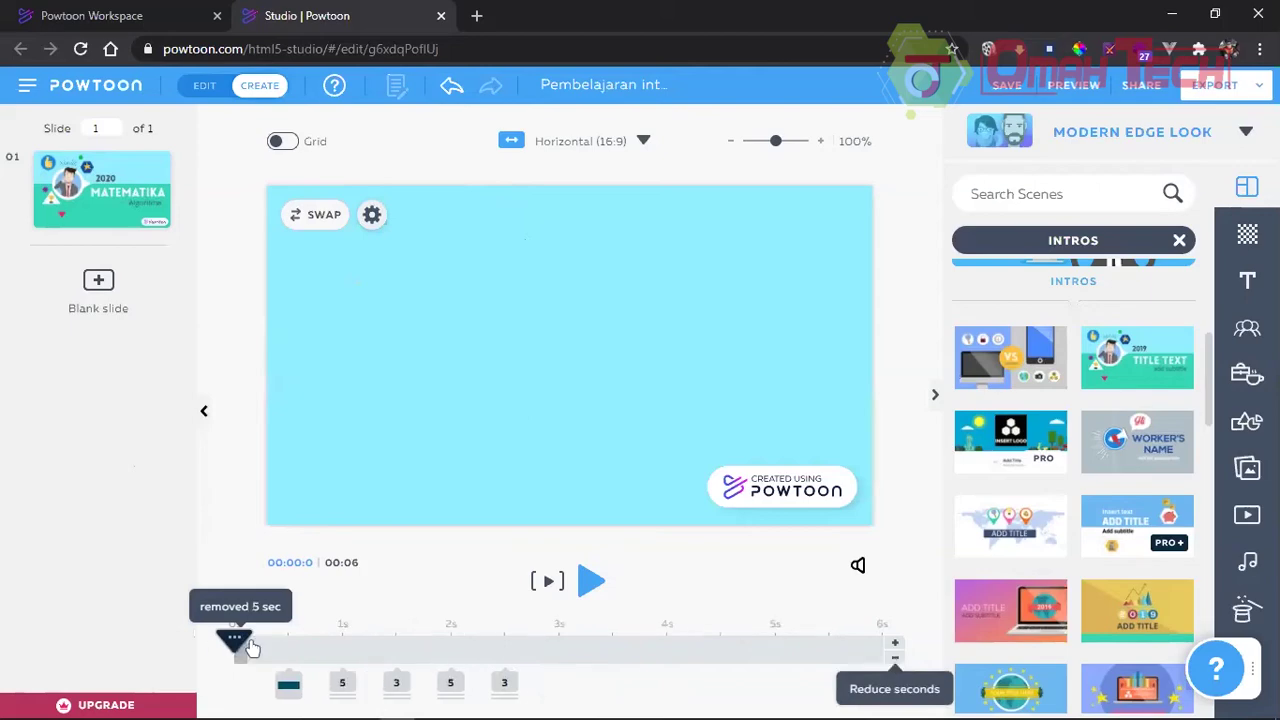
Step: Extend the intro slide's duration to 18 seconds by adding time after its entrance animations, and return the playhead to 0 seconds
left_click(363, 645)
left_click(645, 646)
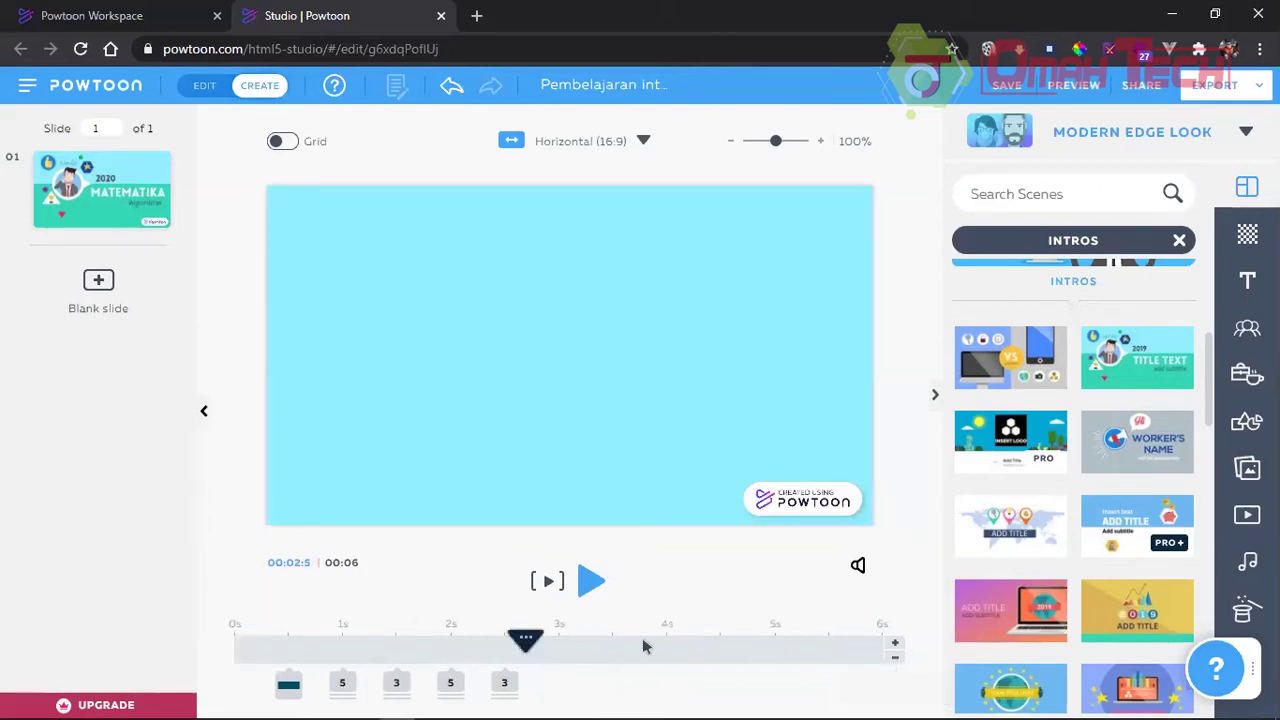
left_click(895, 645)
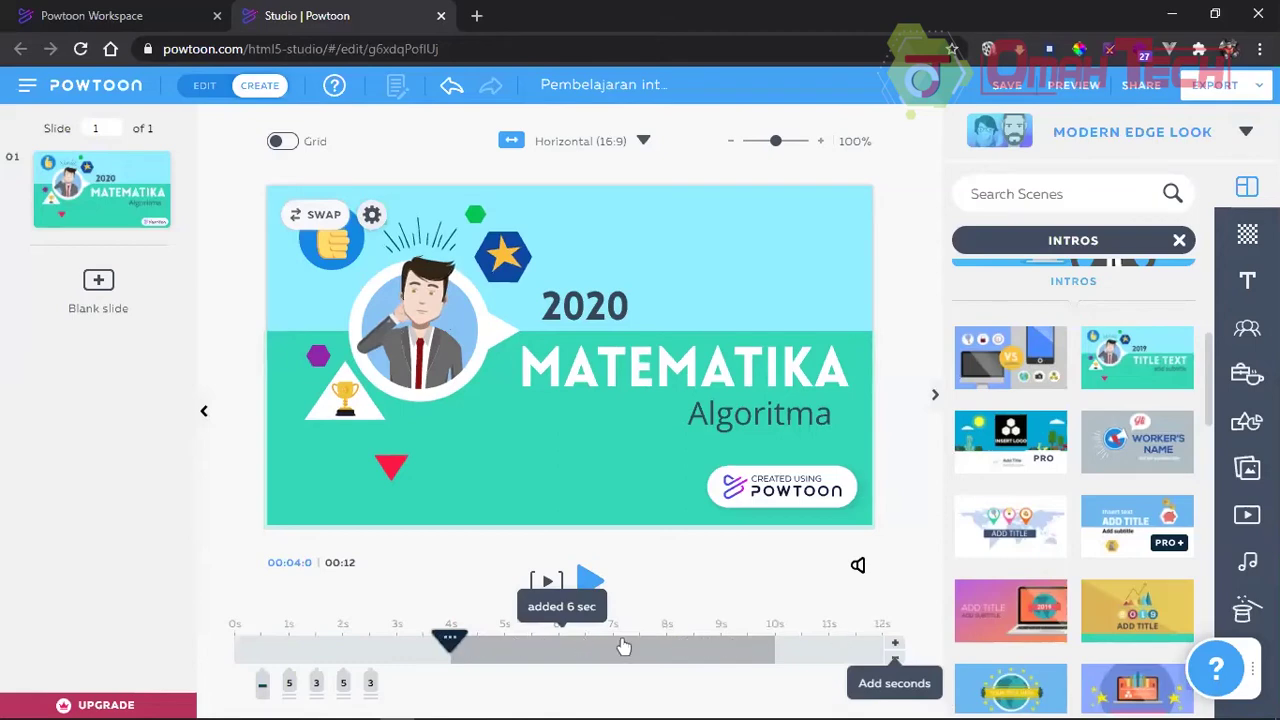
left_click(707, 646)
left_click(841, 645)
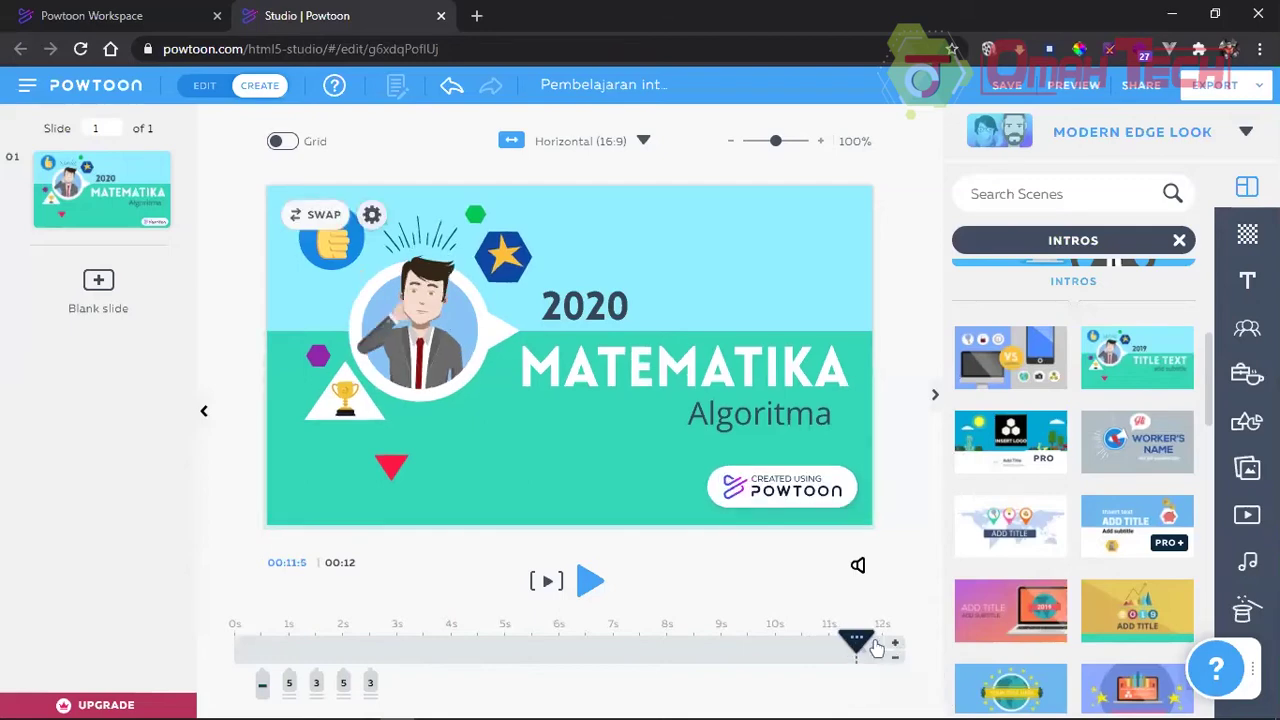
left_click(894, 646)
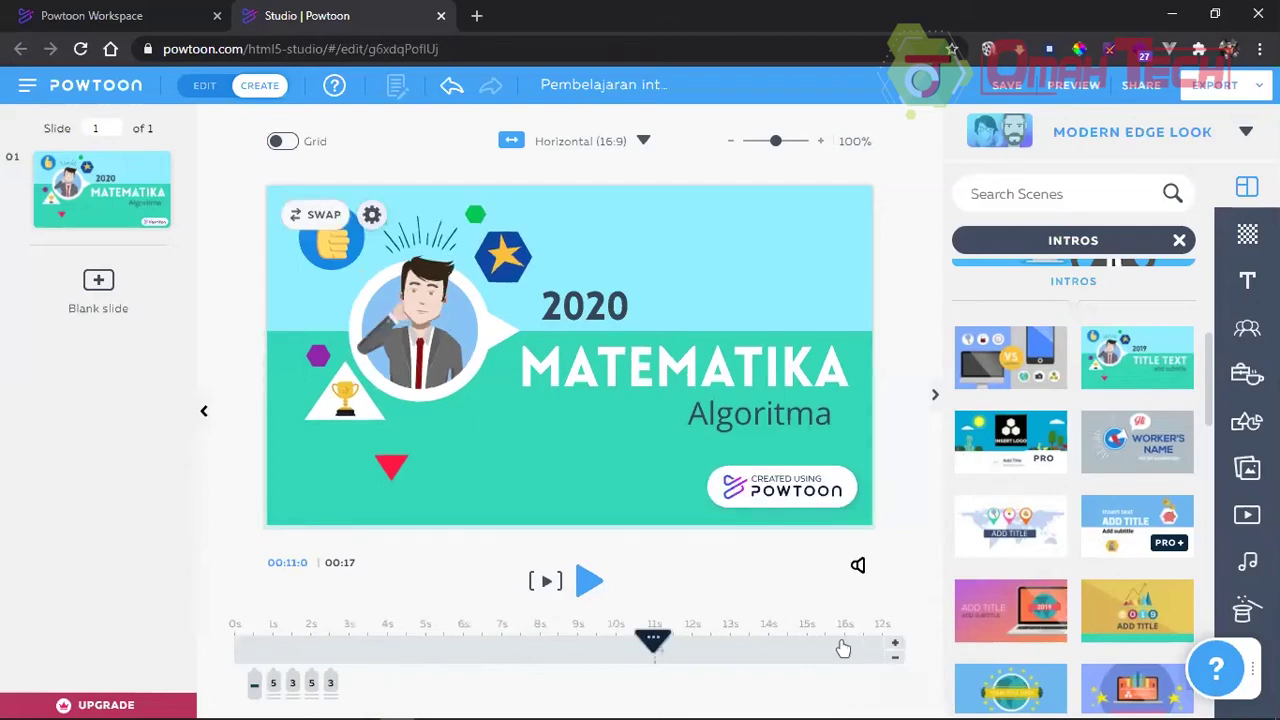
left_click(894, 645)
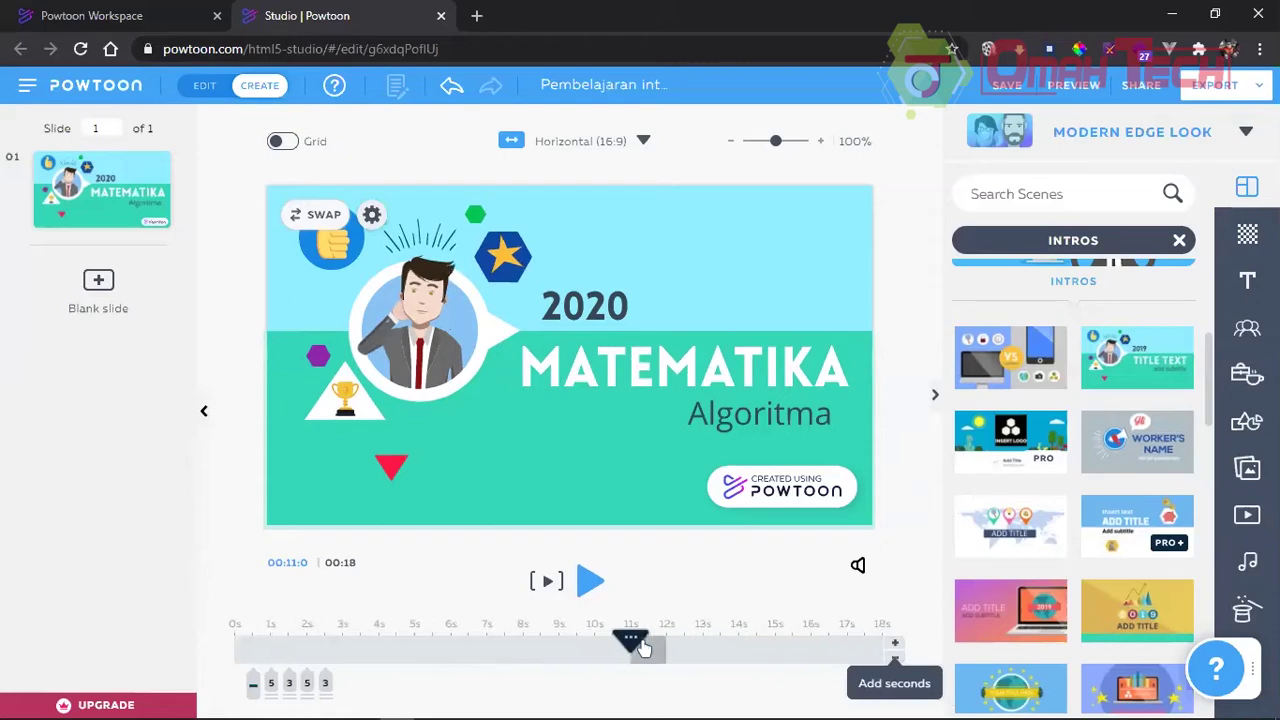
left_click_drag(630, 647, 886, 634)
left_click(195, 644)
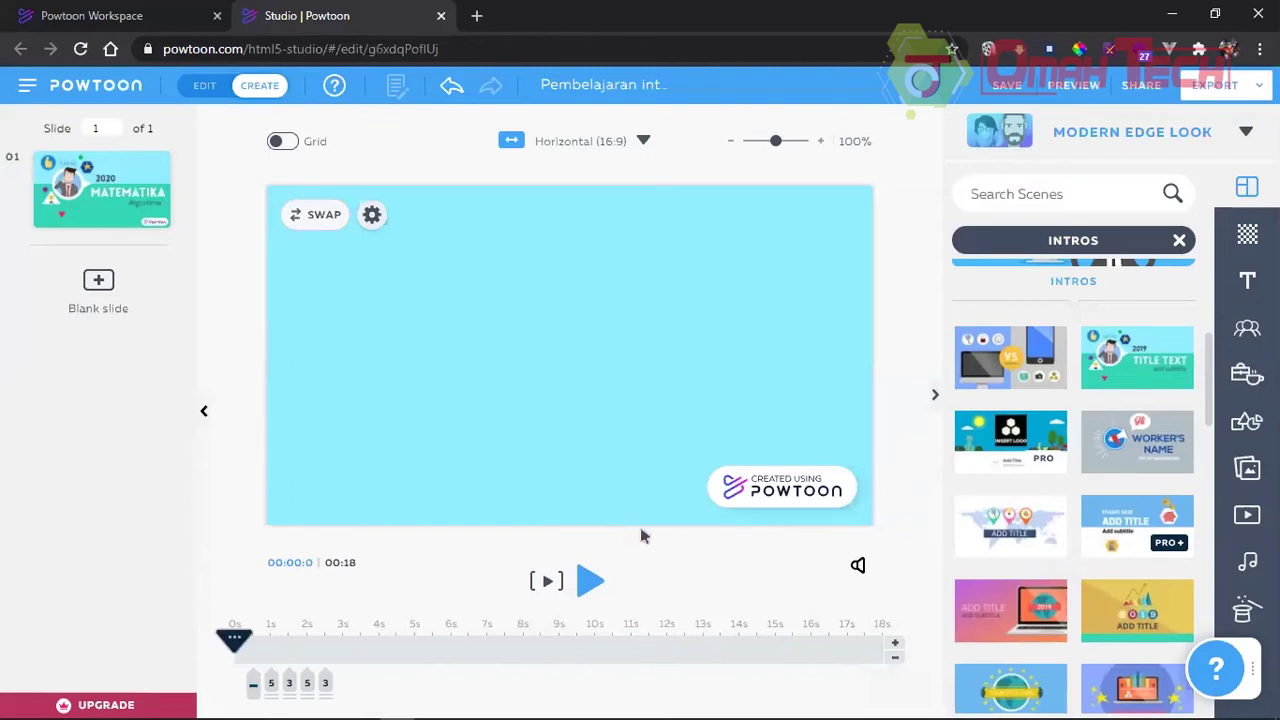
Step: Open the sound library and examine the options for uploading music and using own tracks
left_click(1250, 565)
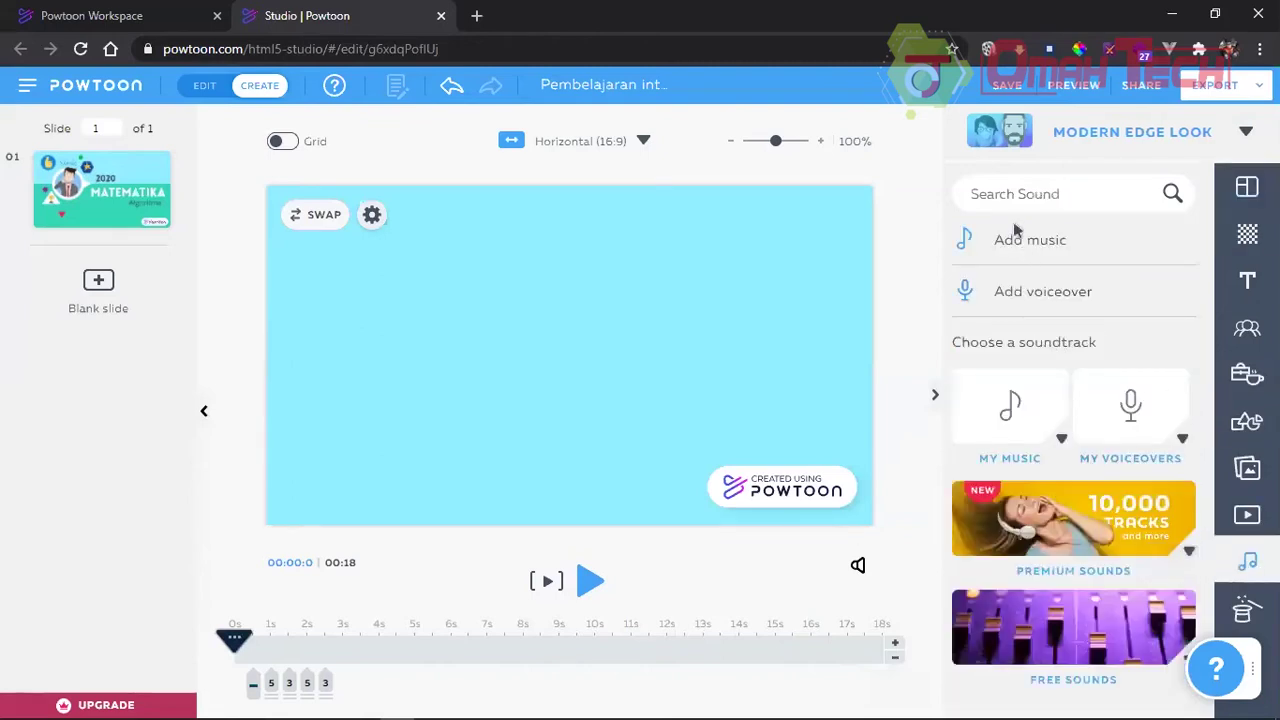
left_click(1040, 245)
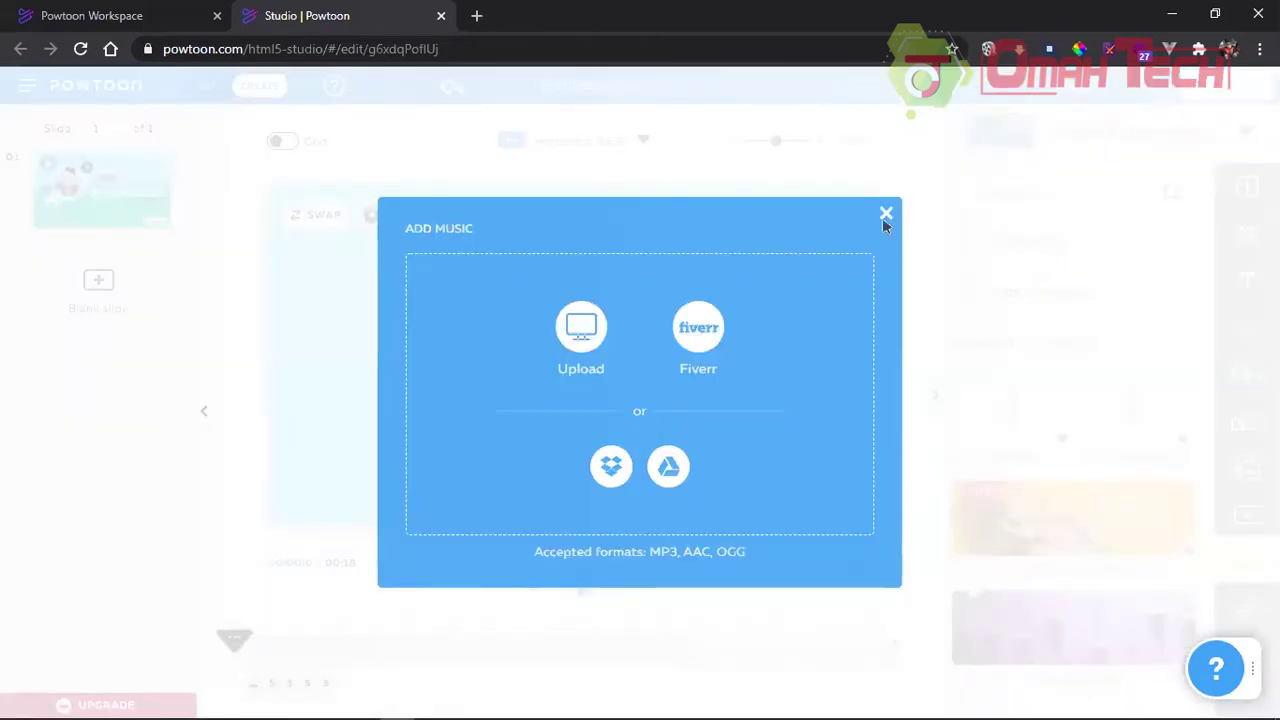
left_click(1012, 318)
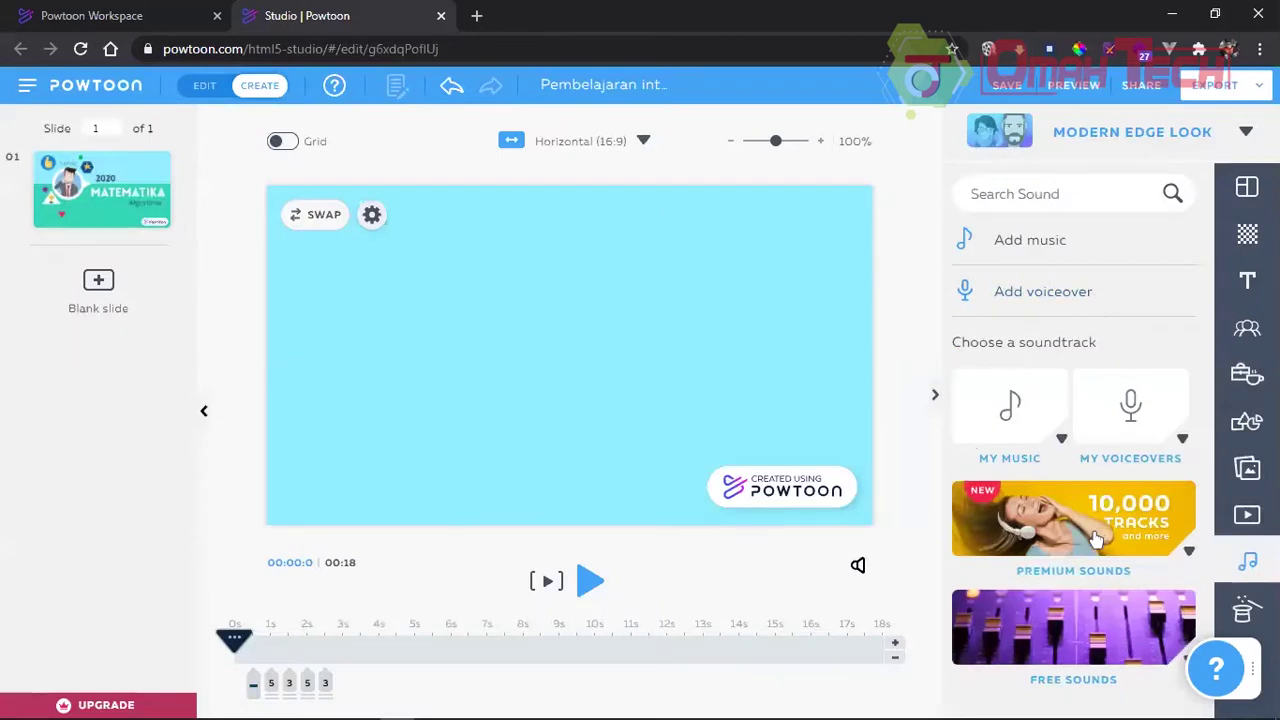
left_click(1013, 425)
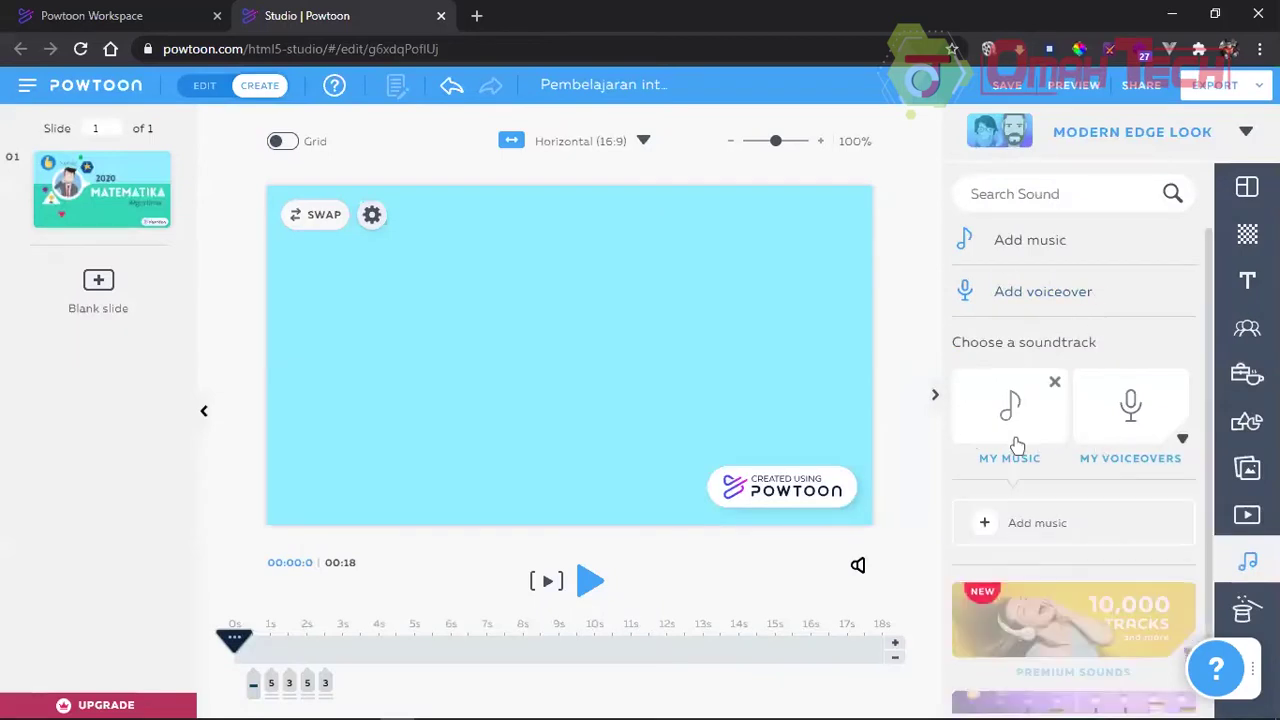
scroll(1050, 420, "down", 1)
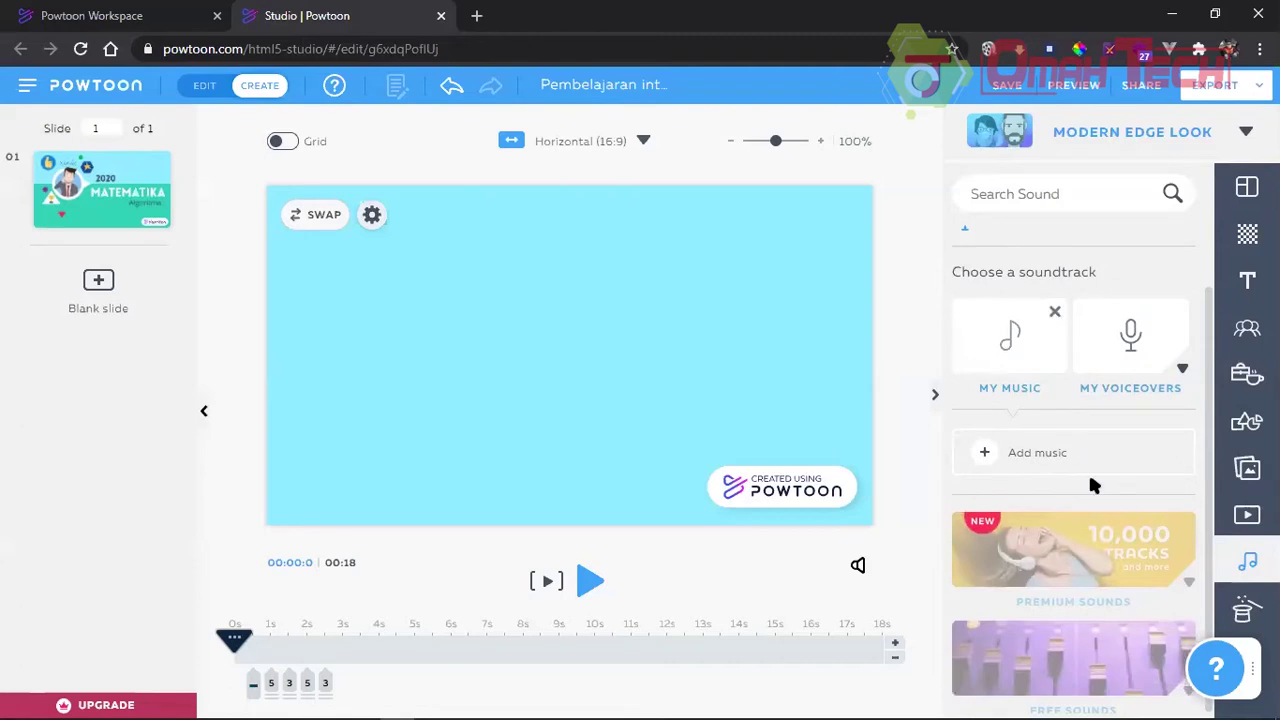
left_click(1066, 447)
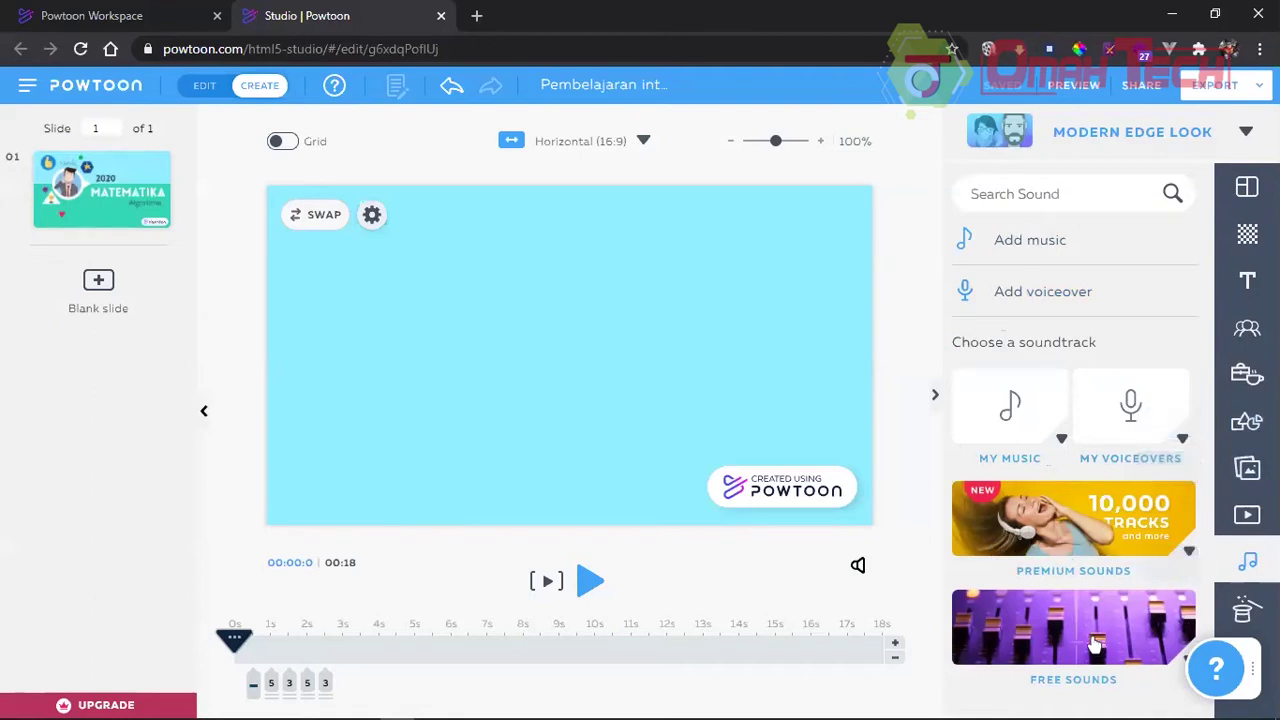
Step: Browse the free sounds and listen to samples of Future Marketing, Time For Two and Passing The Buck
left_click(1050, 632)
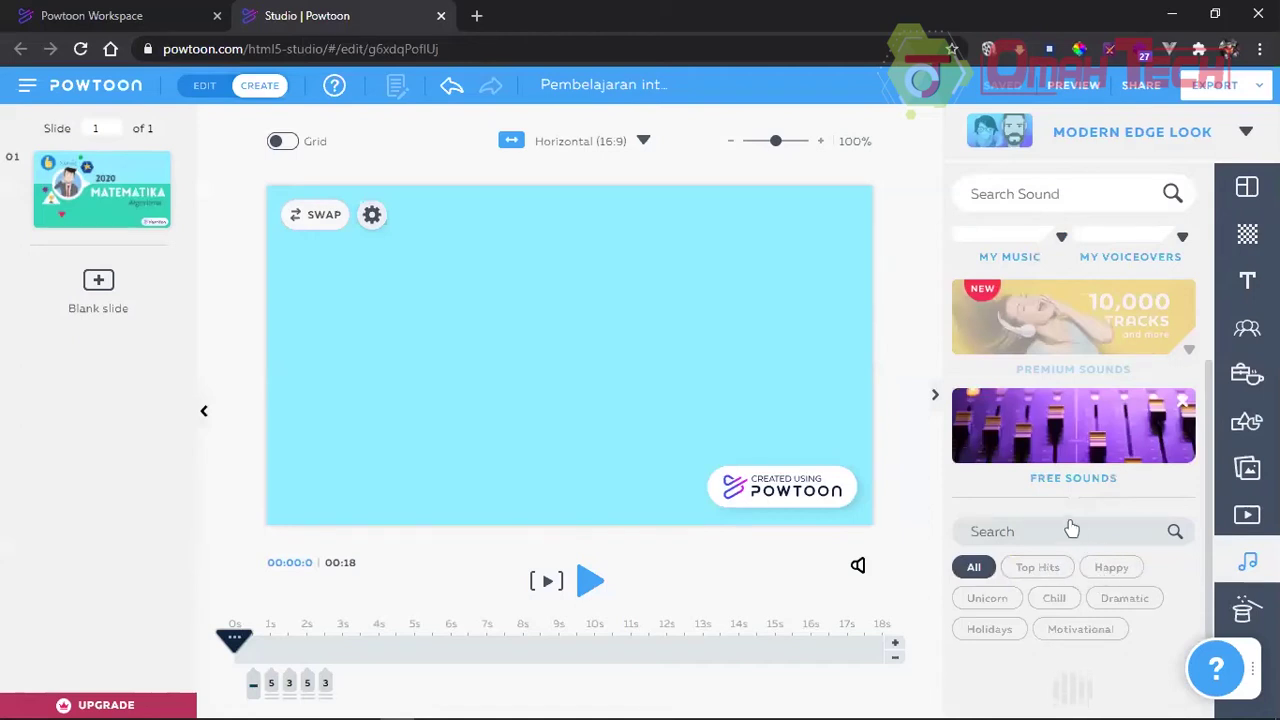
scroll(1100, 575, "down", 1)
scroll(1105, 558, "down", 2)
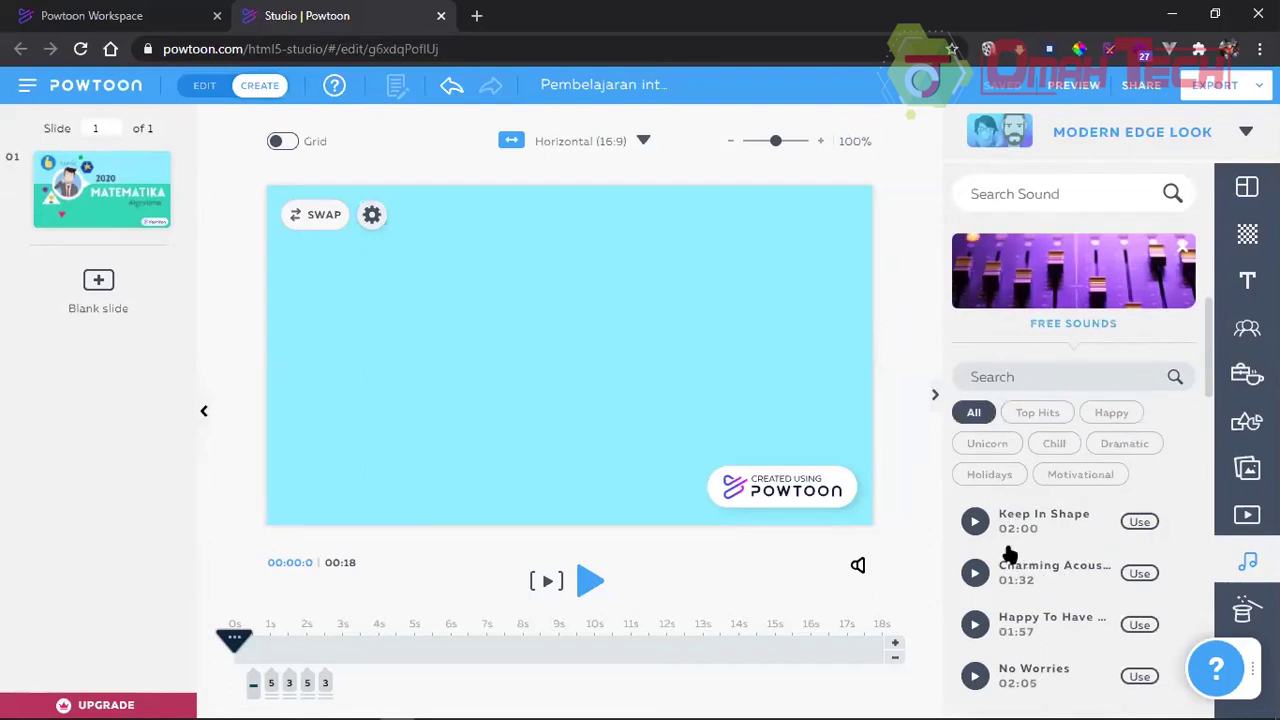
scroll(980, 528, "down", 3)
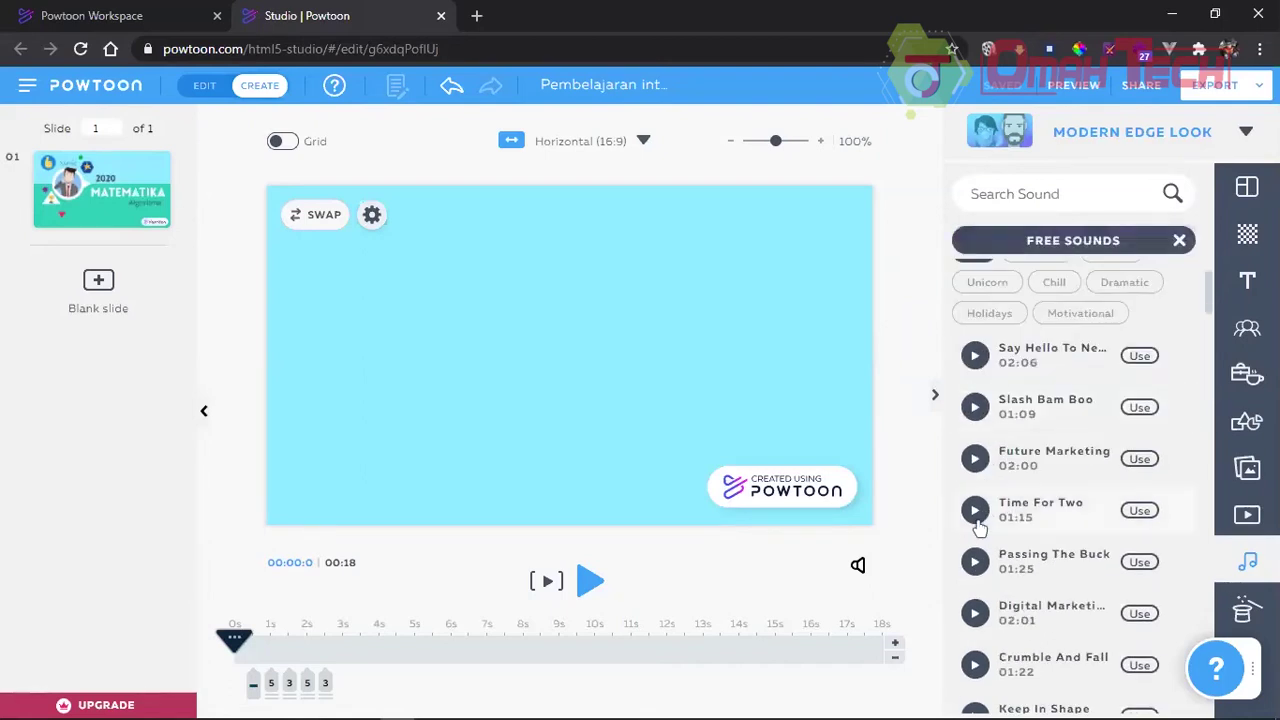
left_click(975, 460)
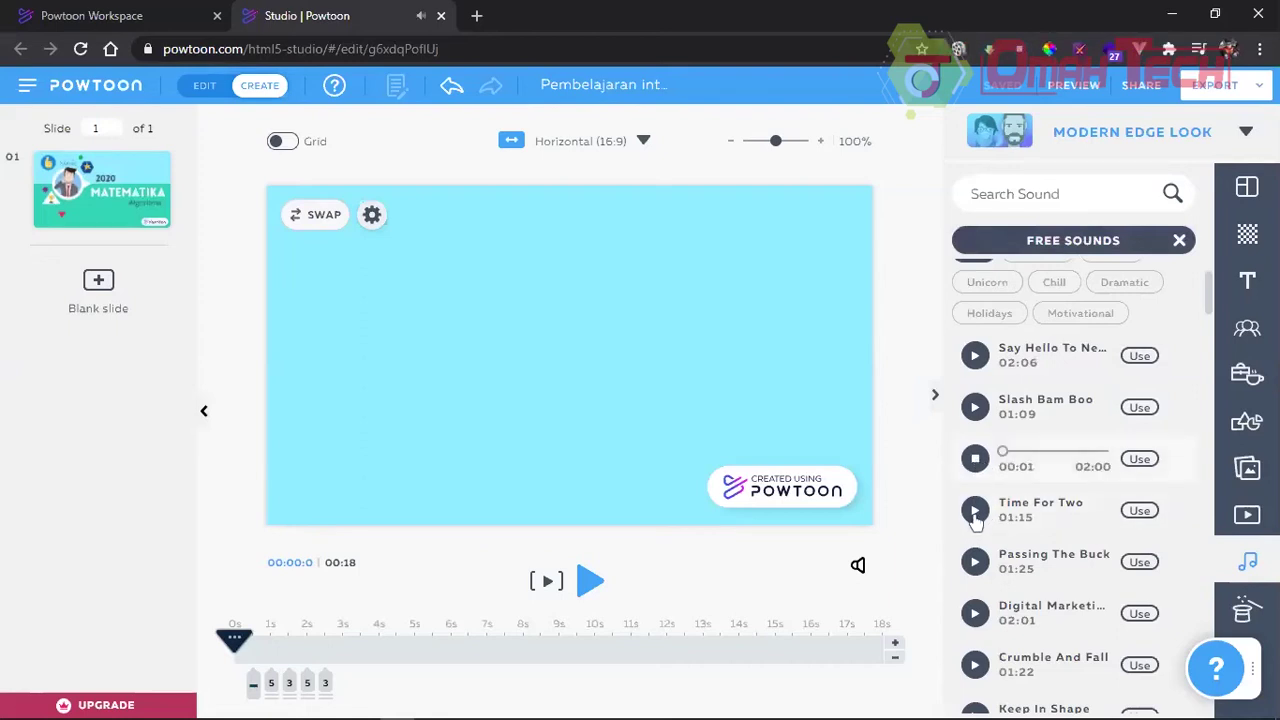
left_click(975, 512)
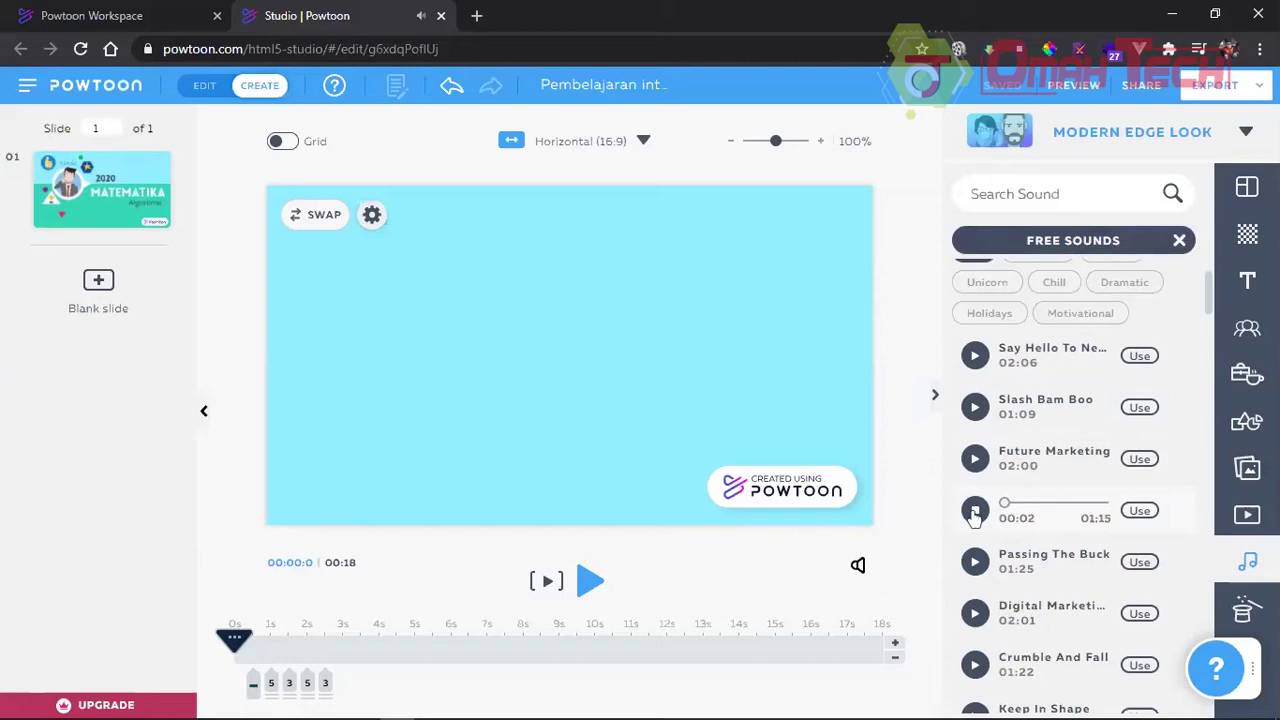
left_click(975, 563)
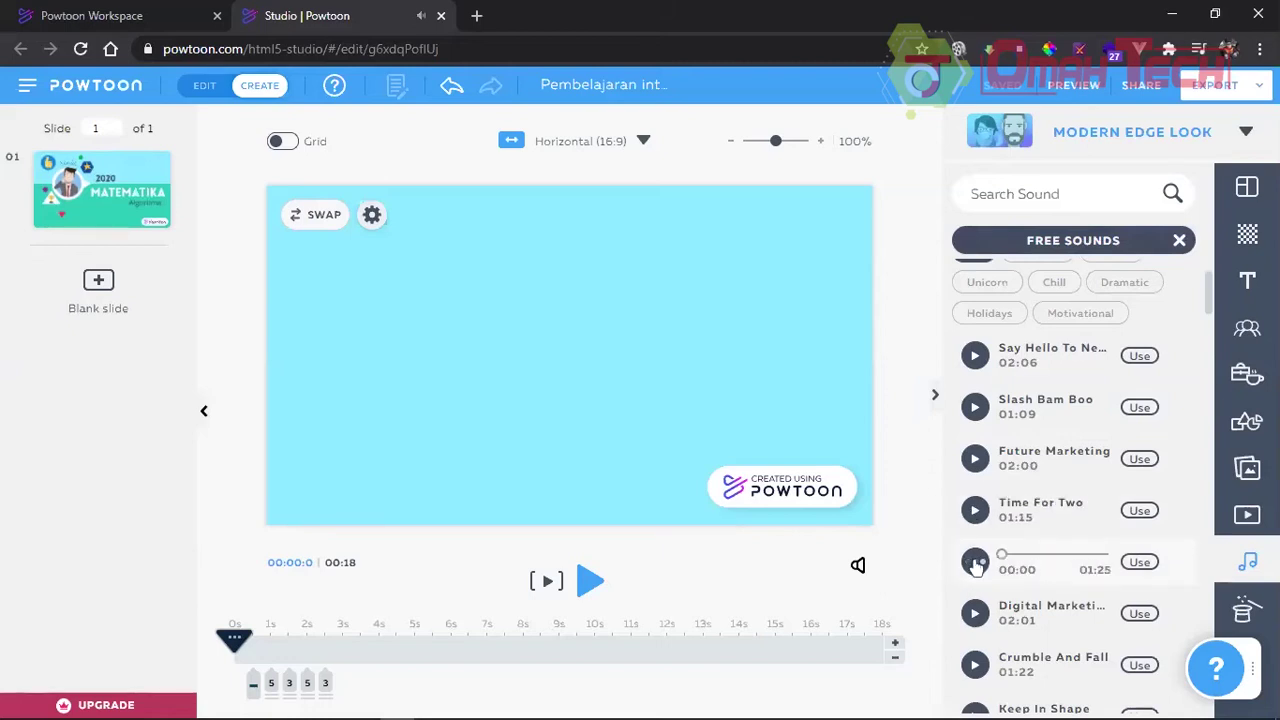
left_click(975, 563)
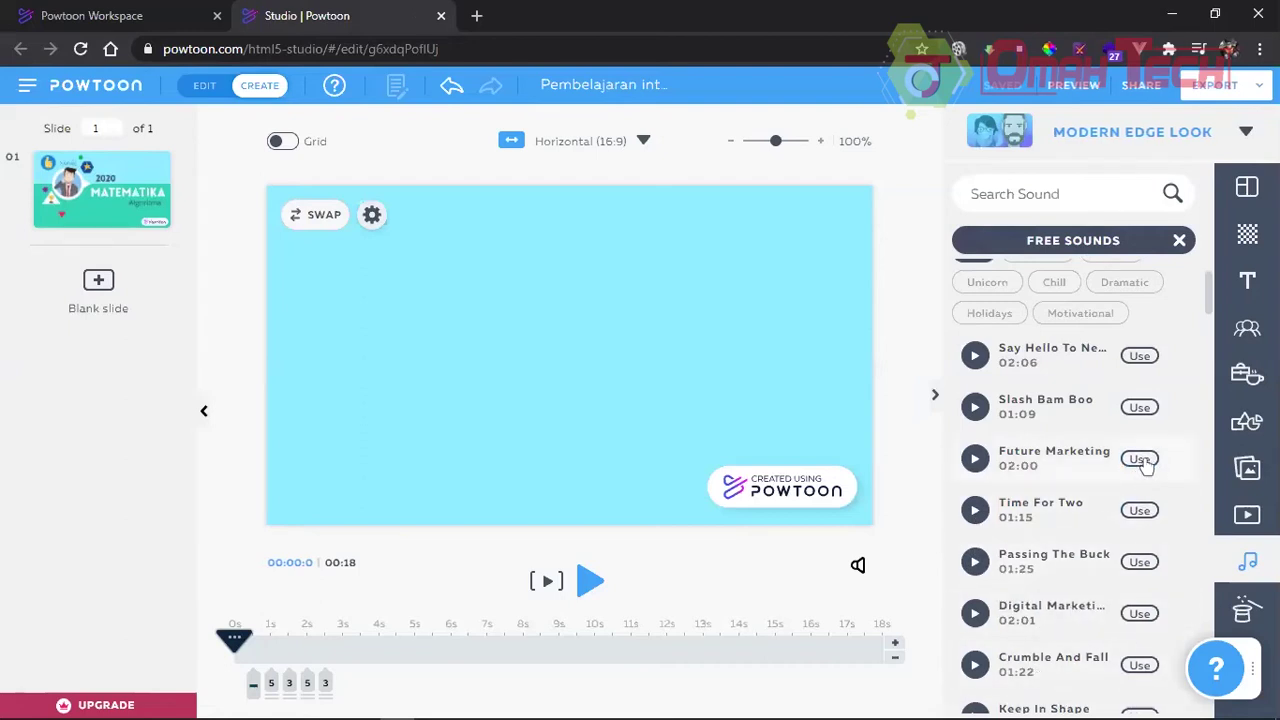
Step: Use the free track Future Marketing as the entire Powtoon's soundtrack and play a sample of it
left_click(1140, 460)
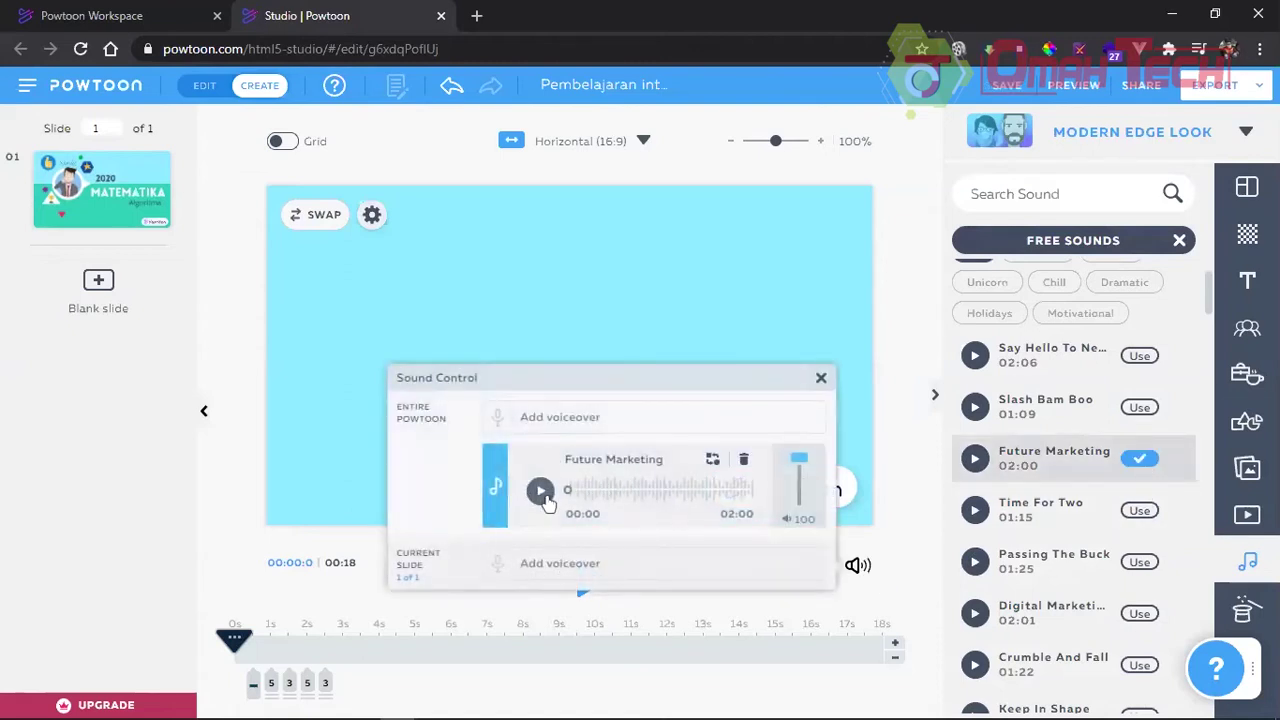
left_click(537, 492)
left_click(537, 492)
Step: Lower the Future Marketing soundtrack's volume to 15 and close the sound settings
left_click_drag(791, 465, 794, 496)
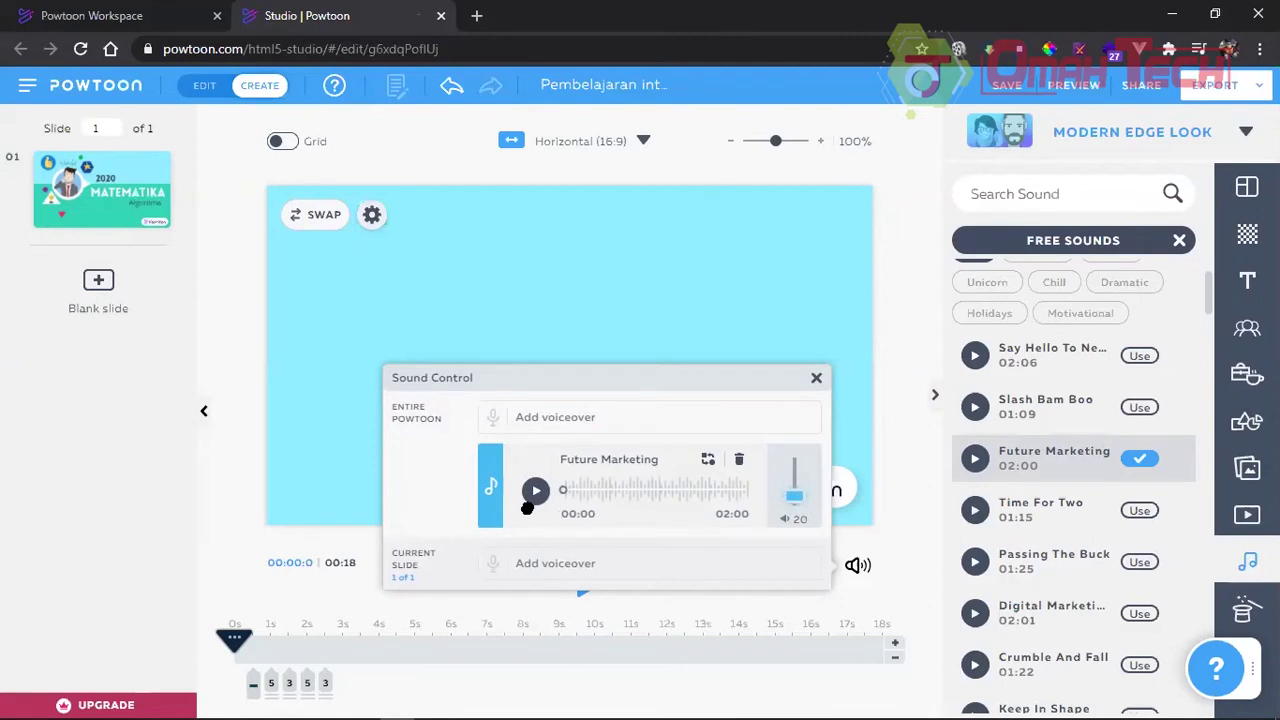
left_click(535, 500)
left_click_drag(799, 508, 794, 500)
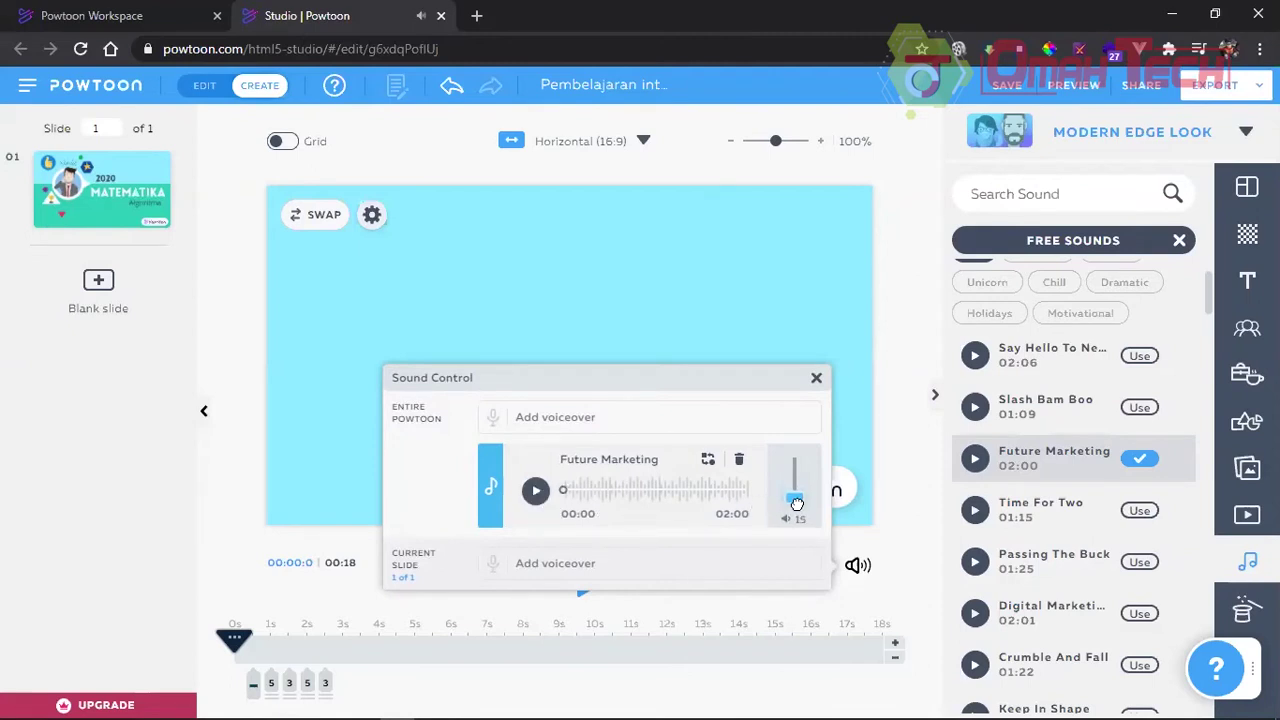
left_click(816, 377)
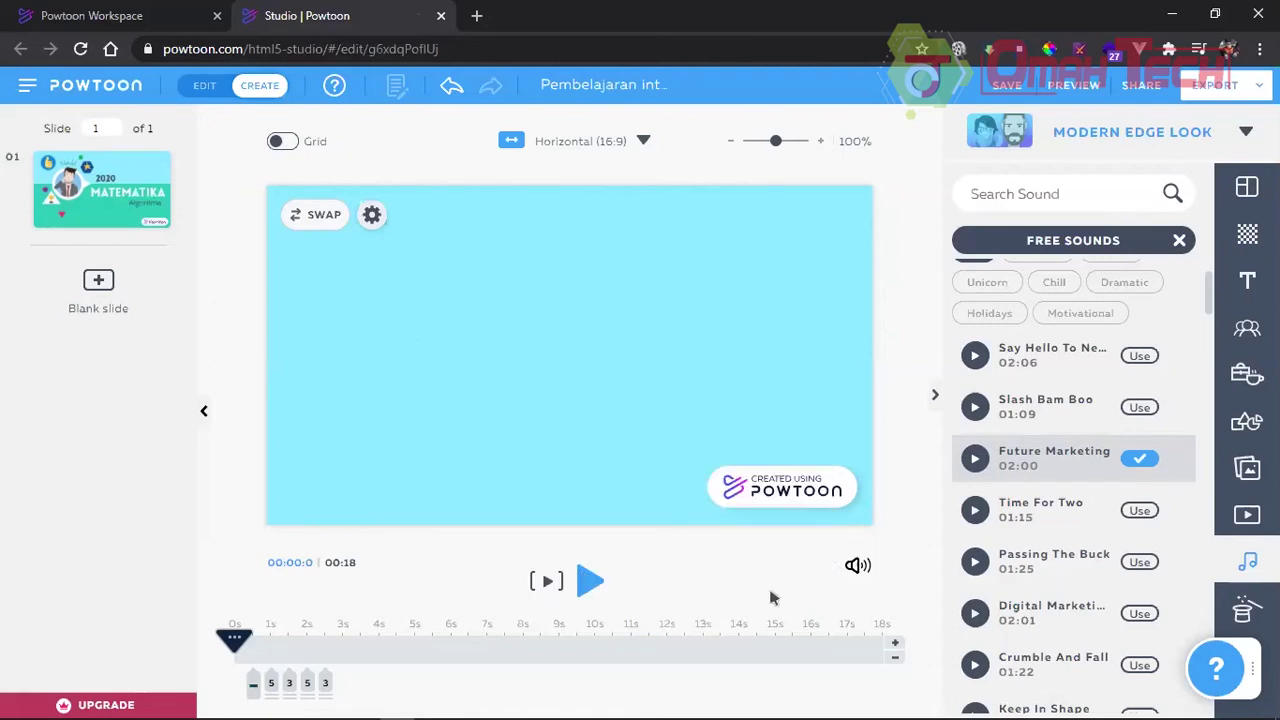
left_click(857, 565)
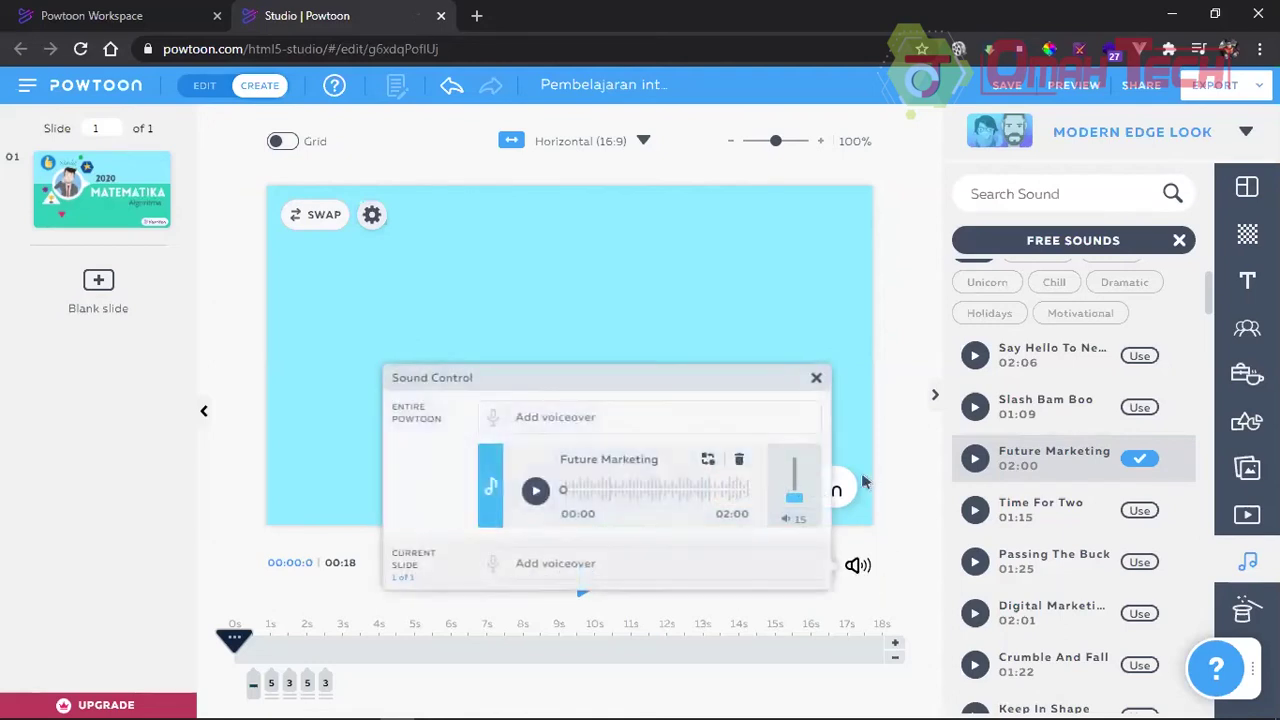
left_click(816, 380)
Step: Leave the free sounds list and play the intro slide from 0 seconds to check it with the music
left_click(1181, 244)
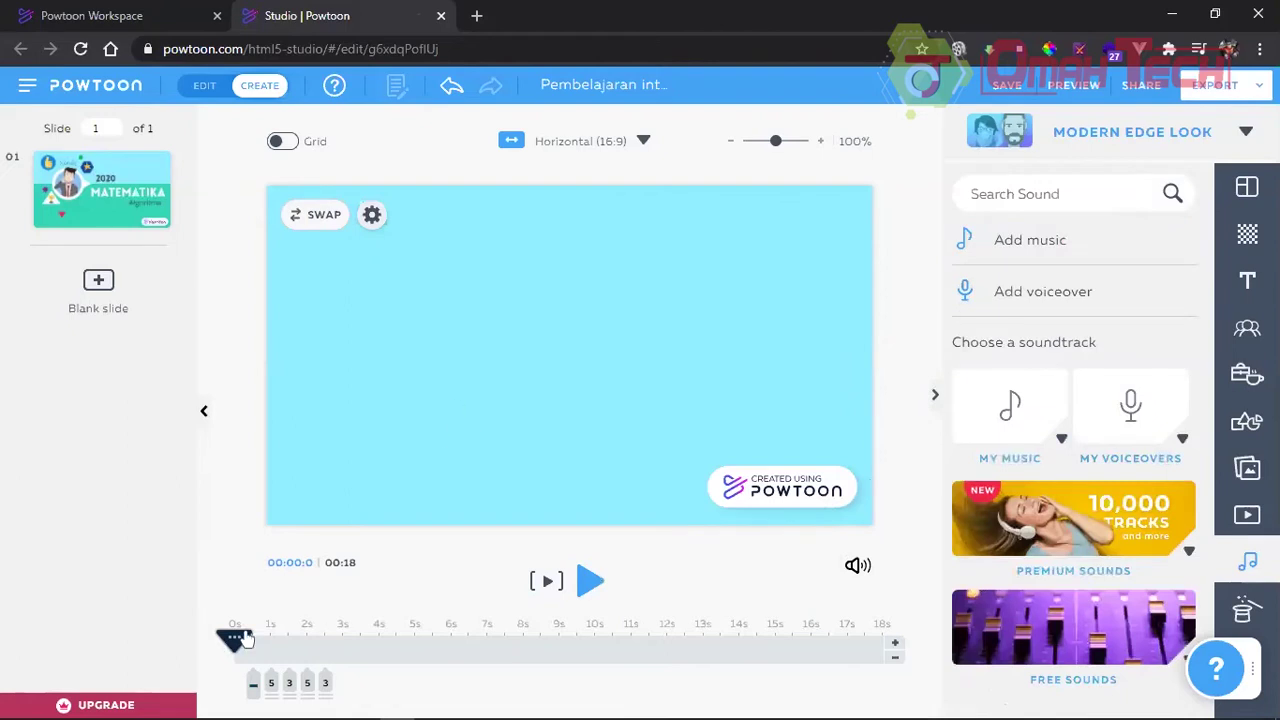
left_click(592, 583)
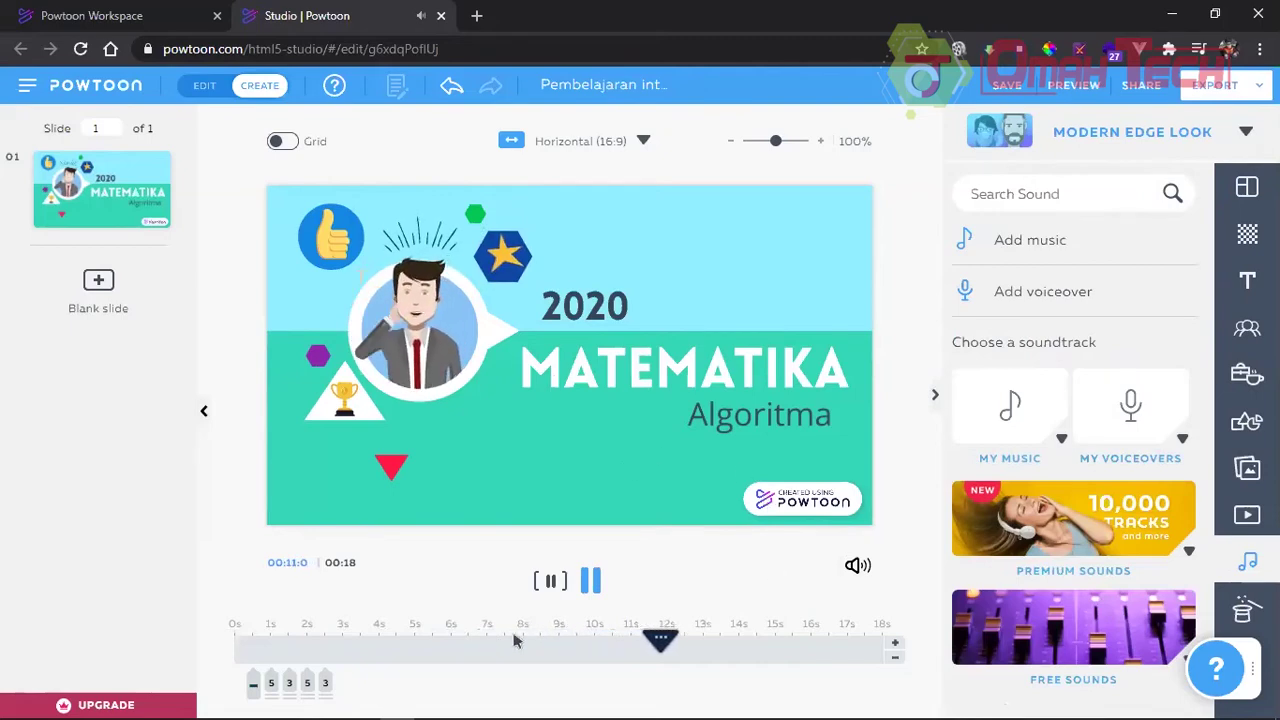
left_click(591, 581)
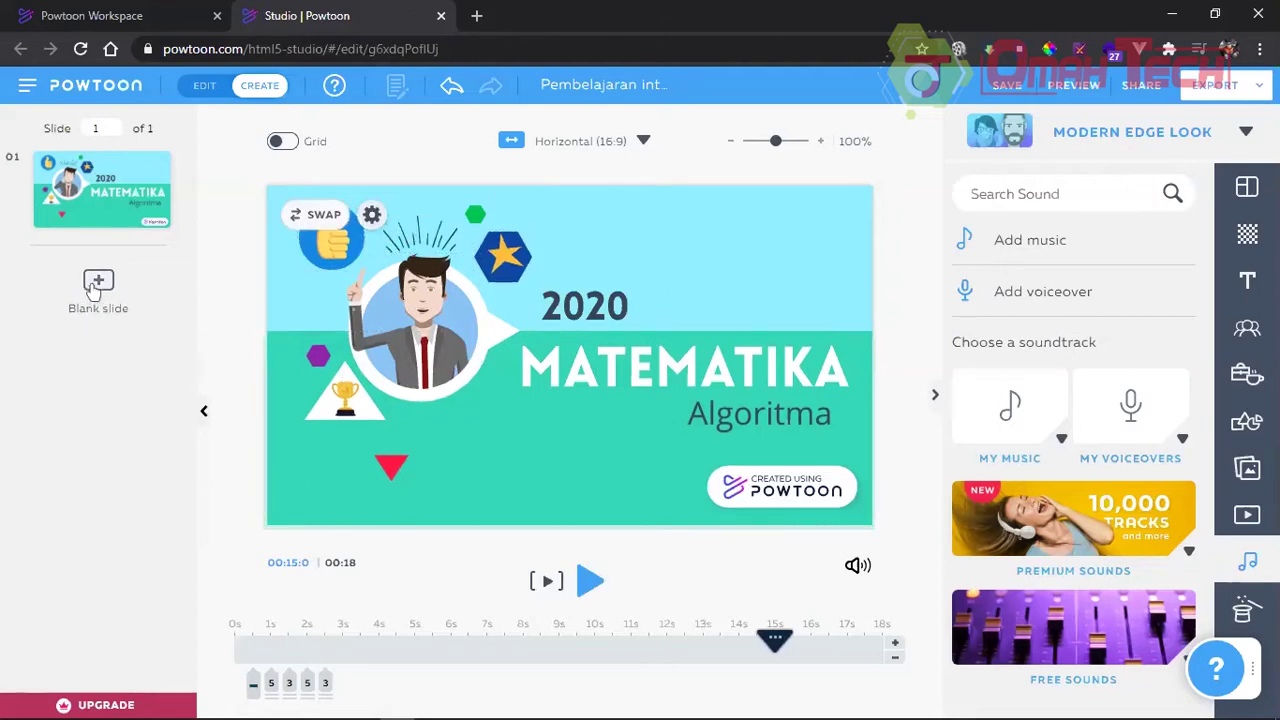
Step: Add a blank slide after the intro slide
right_click(100, 192)
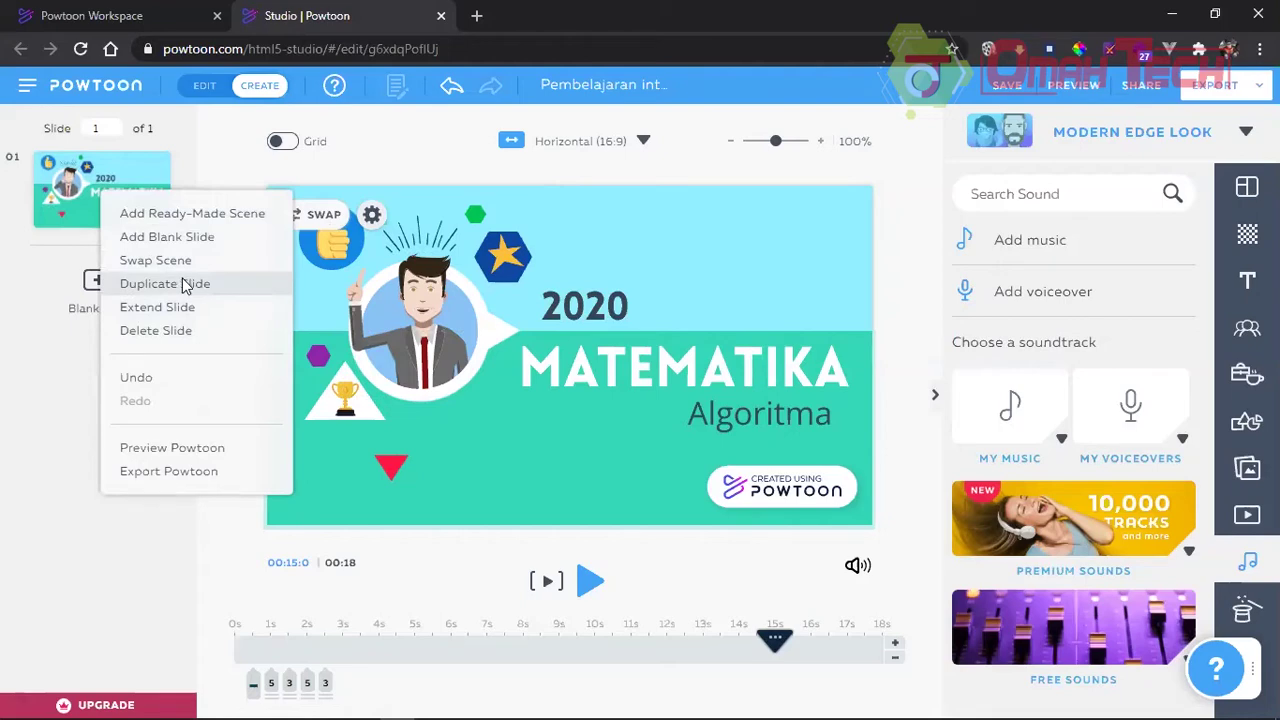
left_click(38, 357)
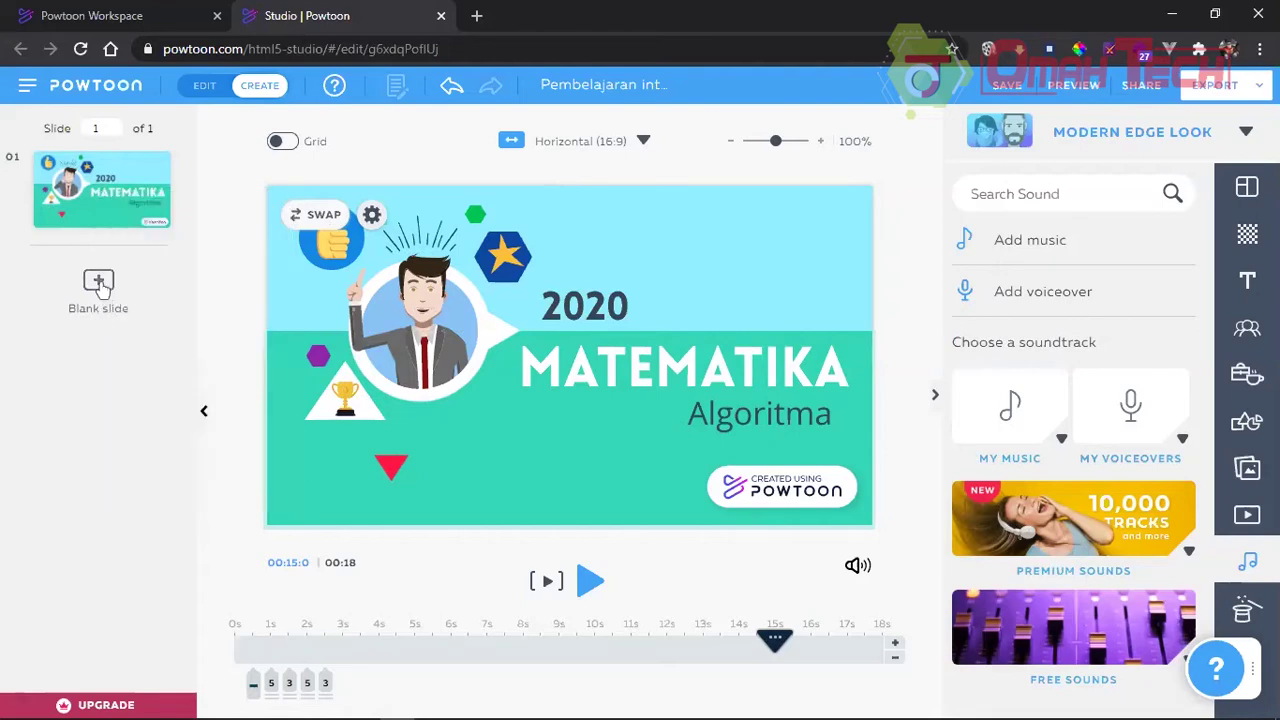
left_click(98, 283)
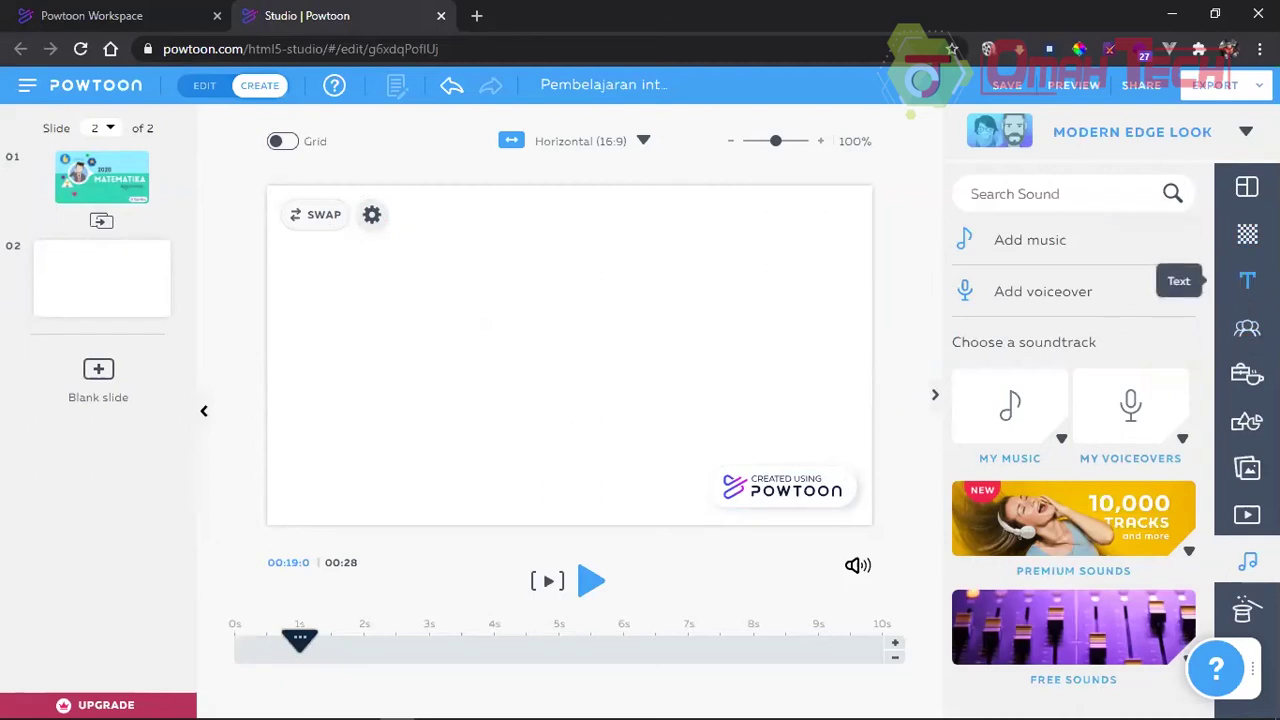
Step: Apply the Class background from the Locations collection to the blank second slide
left_click(1249, 232)
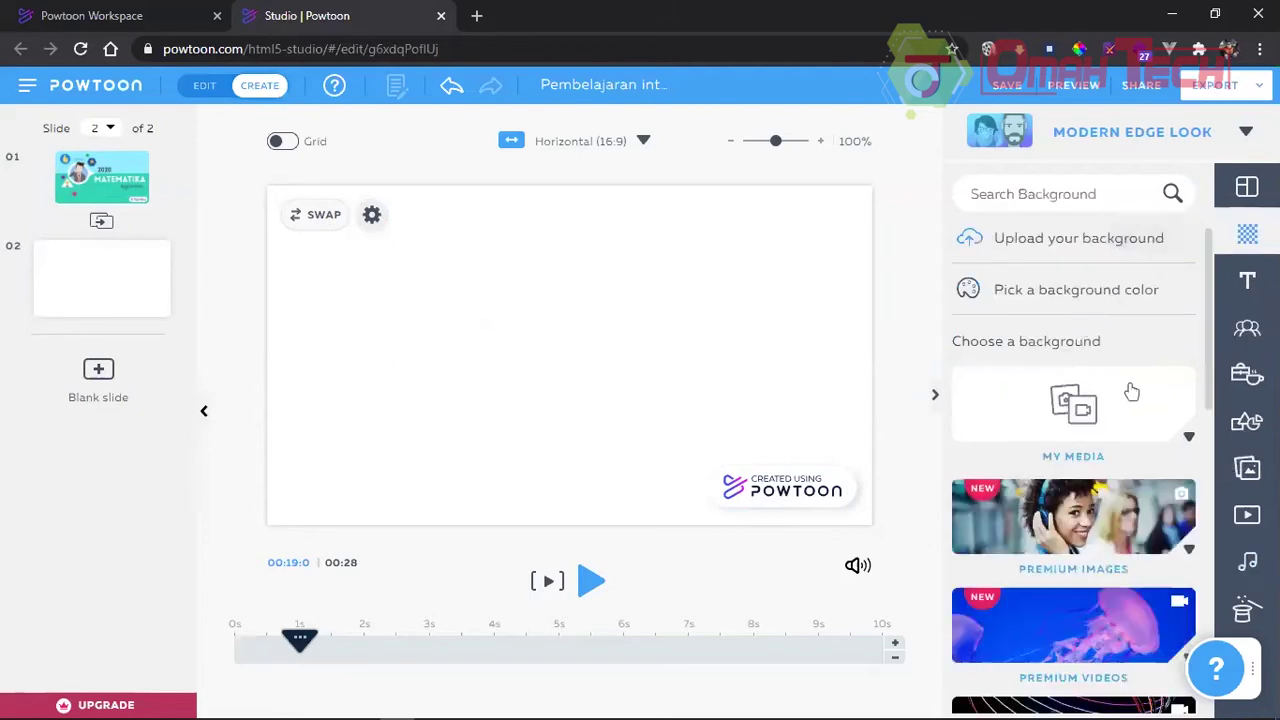
scroll(1050, 462, "down", 5)
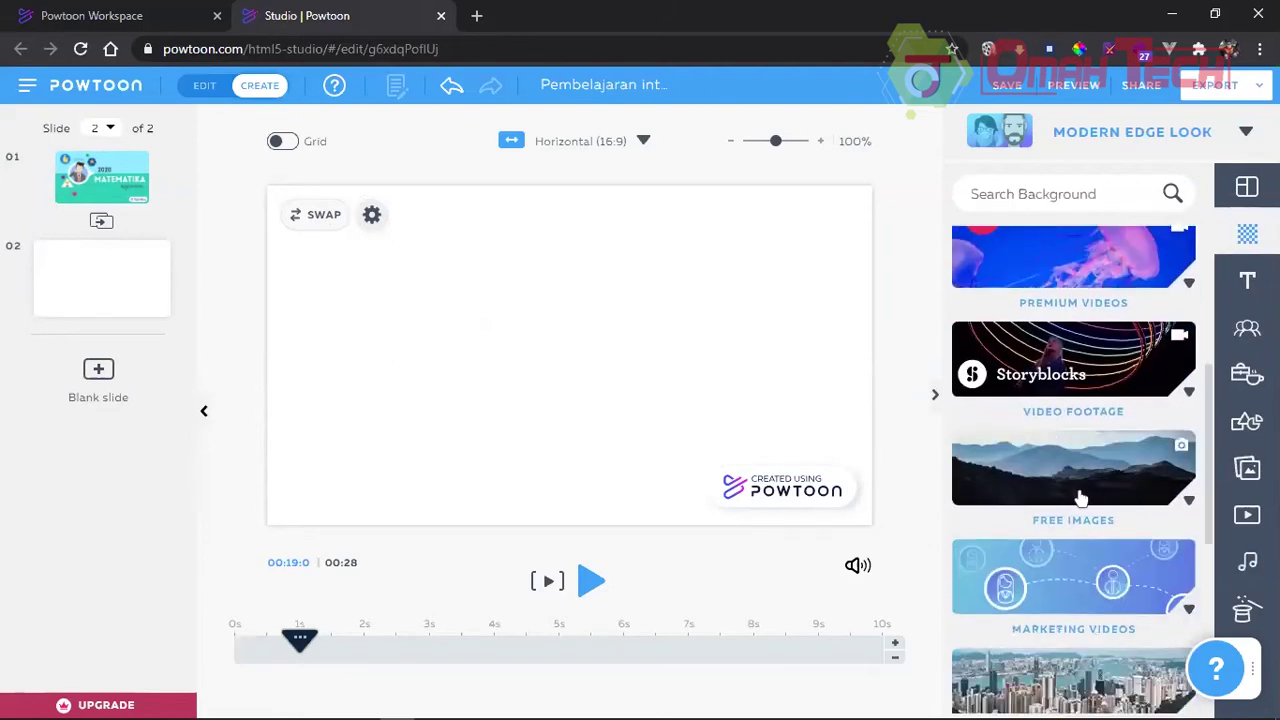
scroll(1100, 487, "down", 2)
scroll(1100, 490, "down", 2)
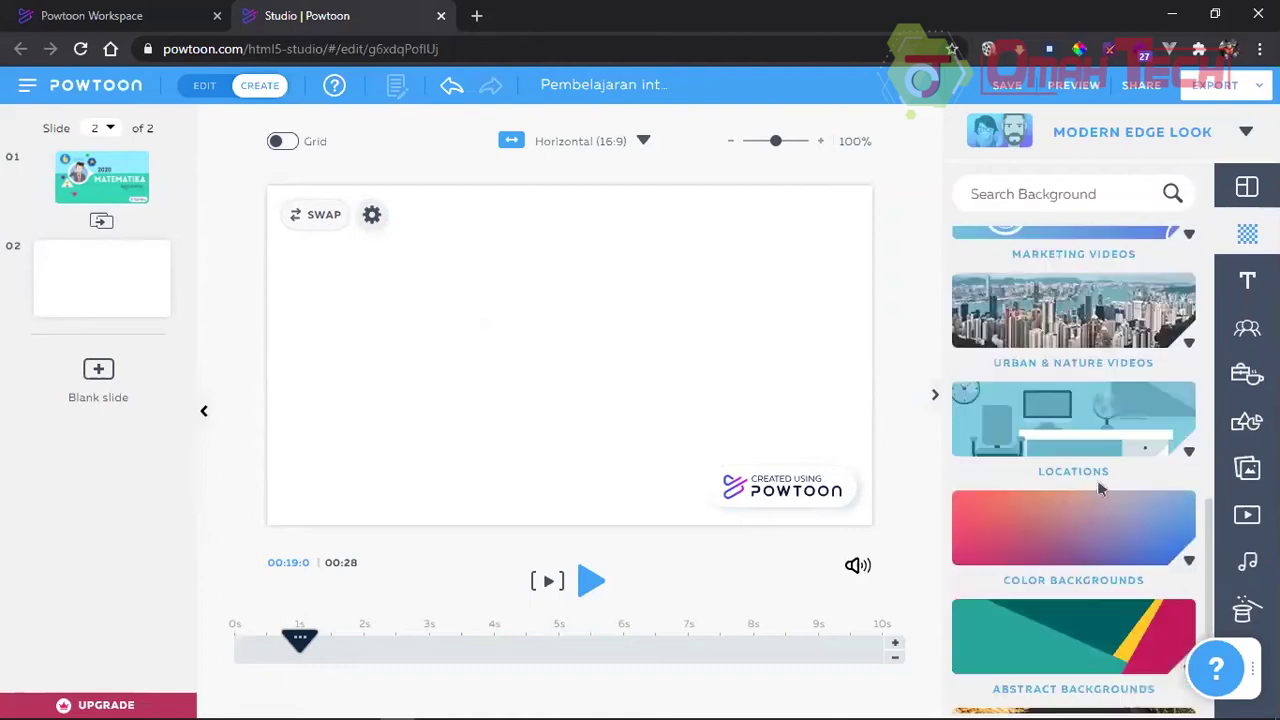
left_click(1073, 420)
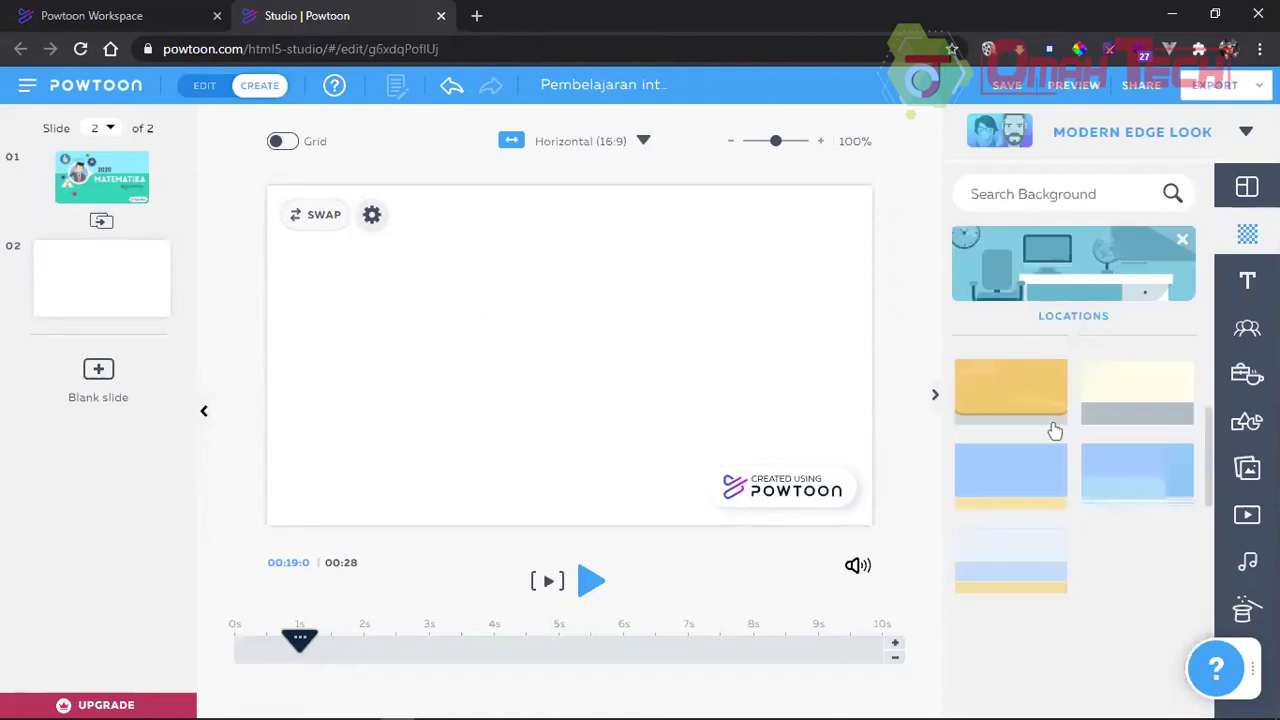
scroll(1070, 465, "down", 2)
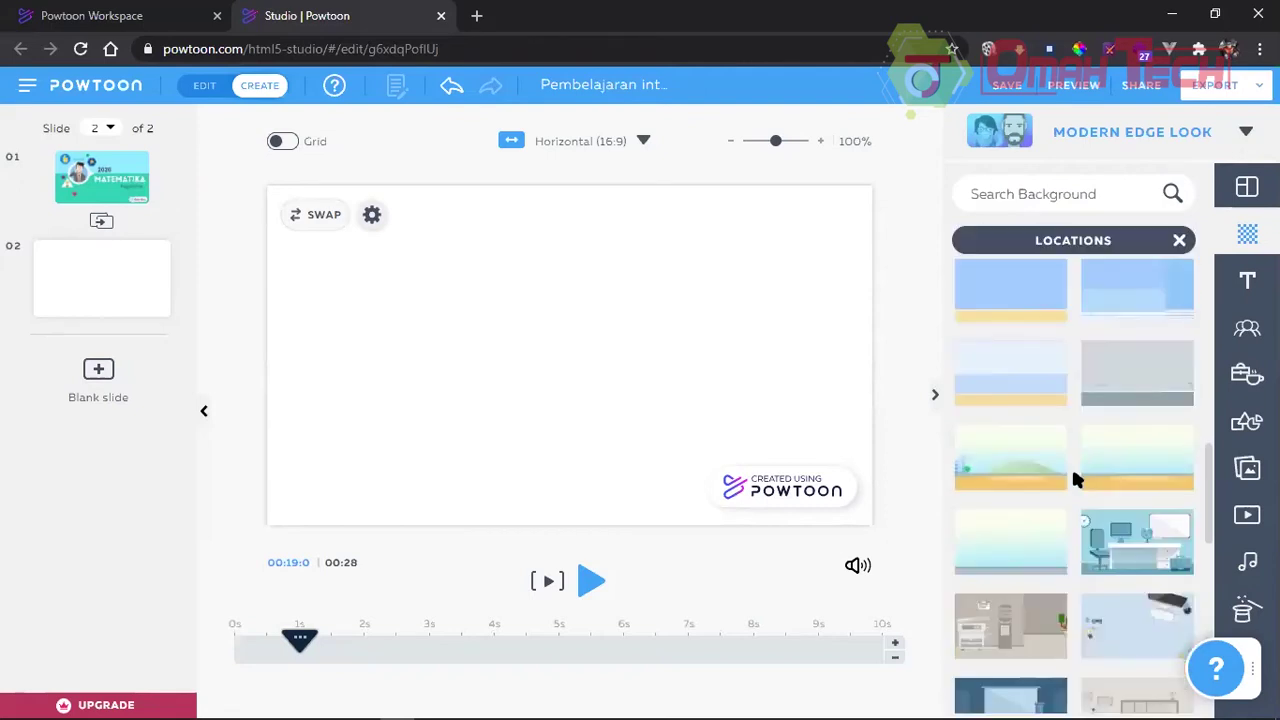
scroll(1070, 478, "down", 1)
scroll(1060, 482, "down", 3)
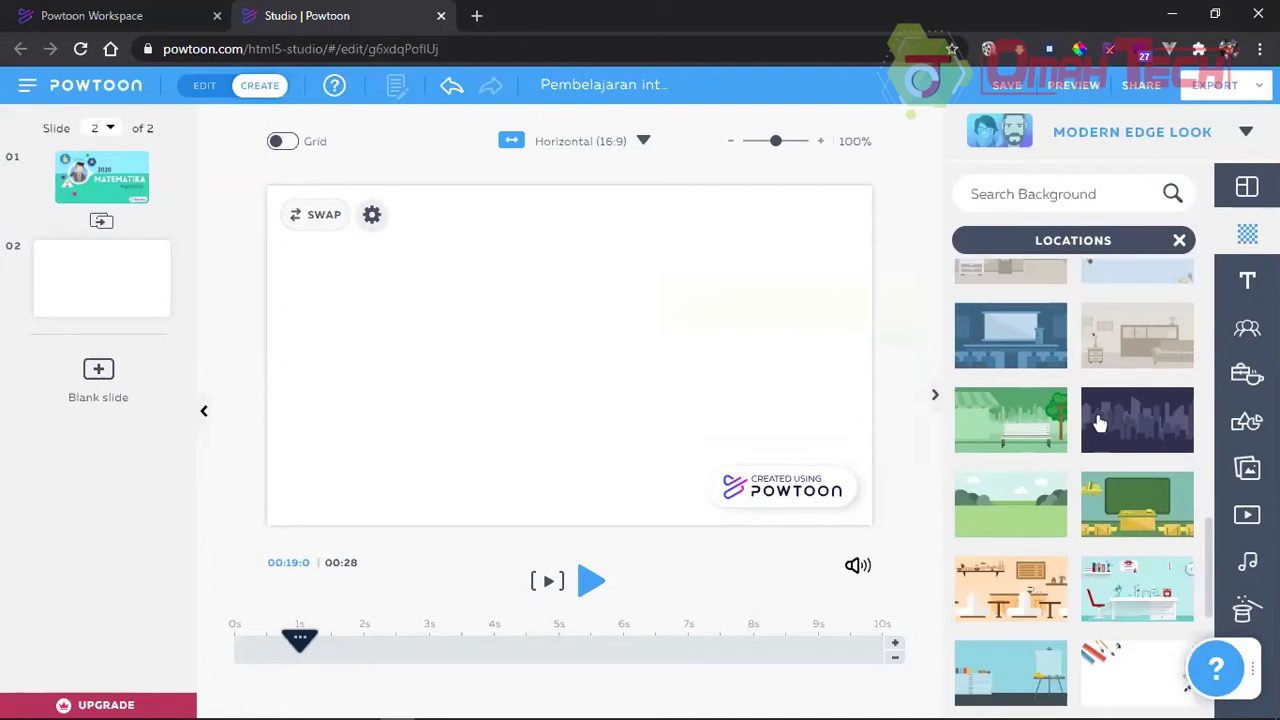
scroll(1155, 412, "down", 1)
mouse_move(1158, 410)
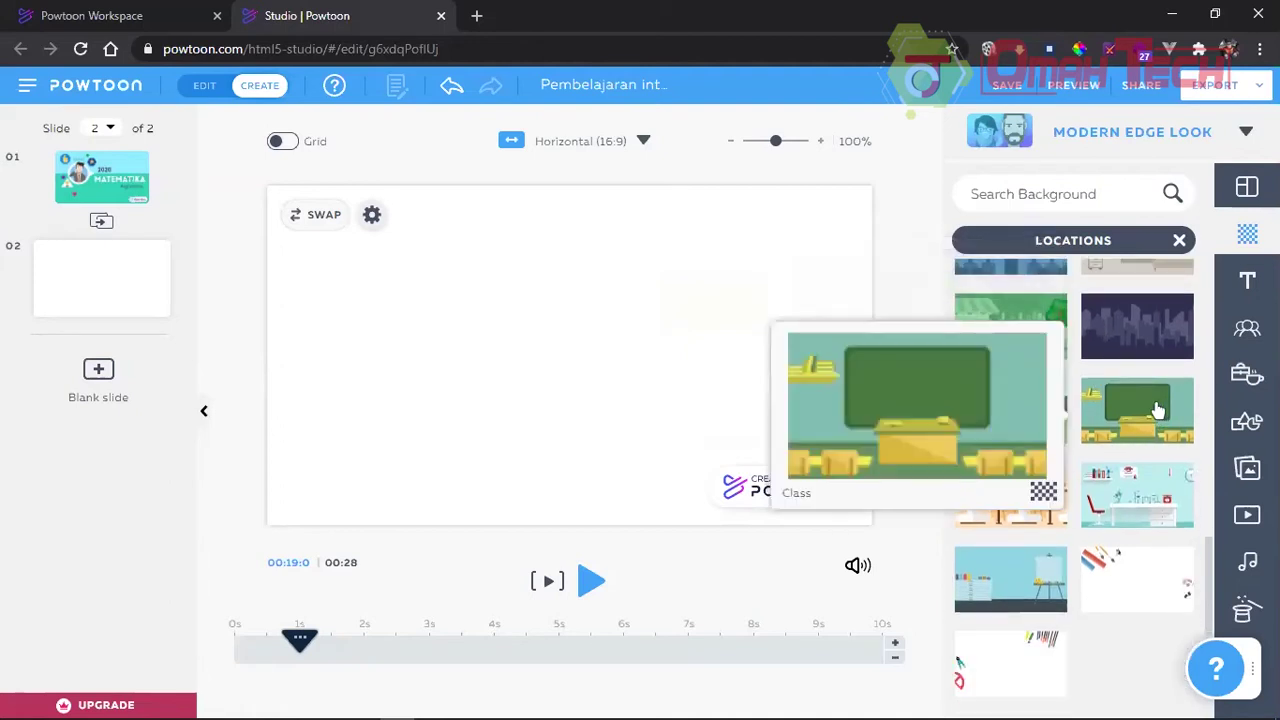
left_click(866, 491)
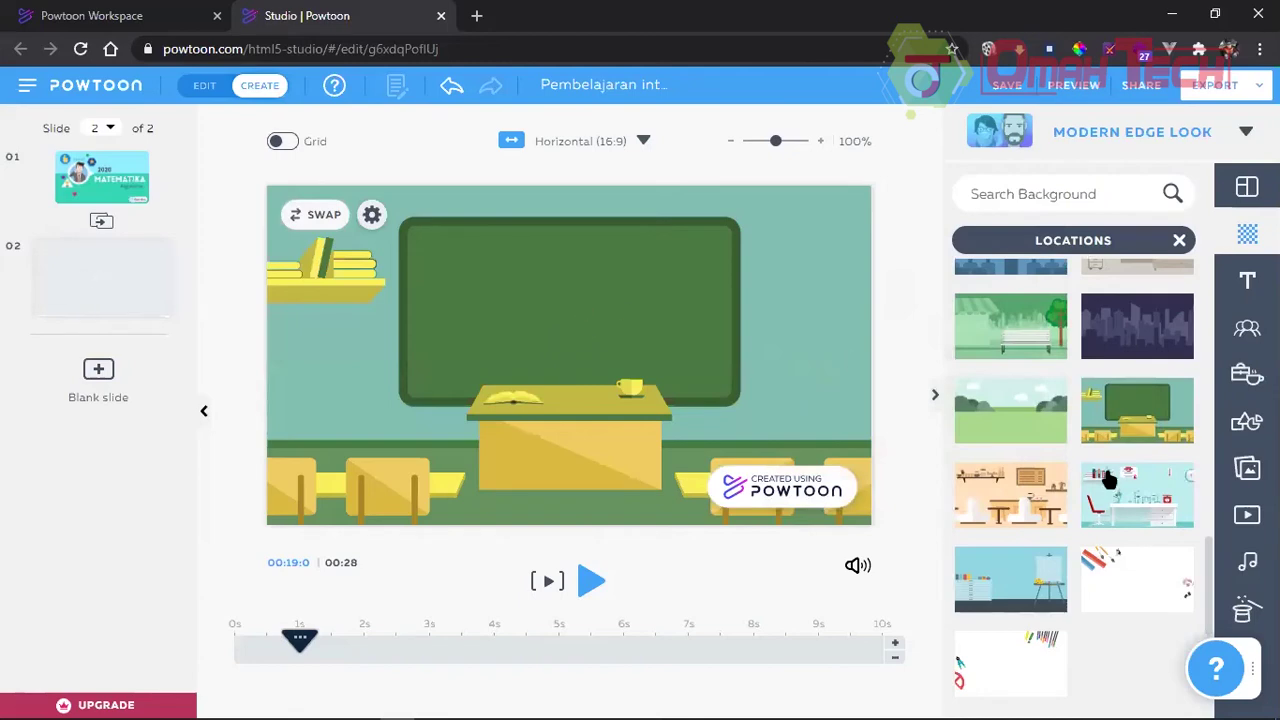
Step: Replace the second slide's classroom background with the Locations scene showing a green hill, tall buildings and a tree
scroll(1108, 540, "down", 1)
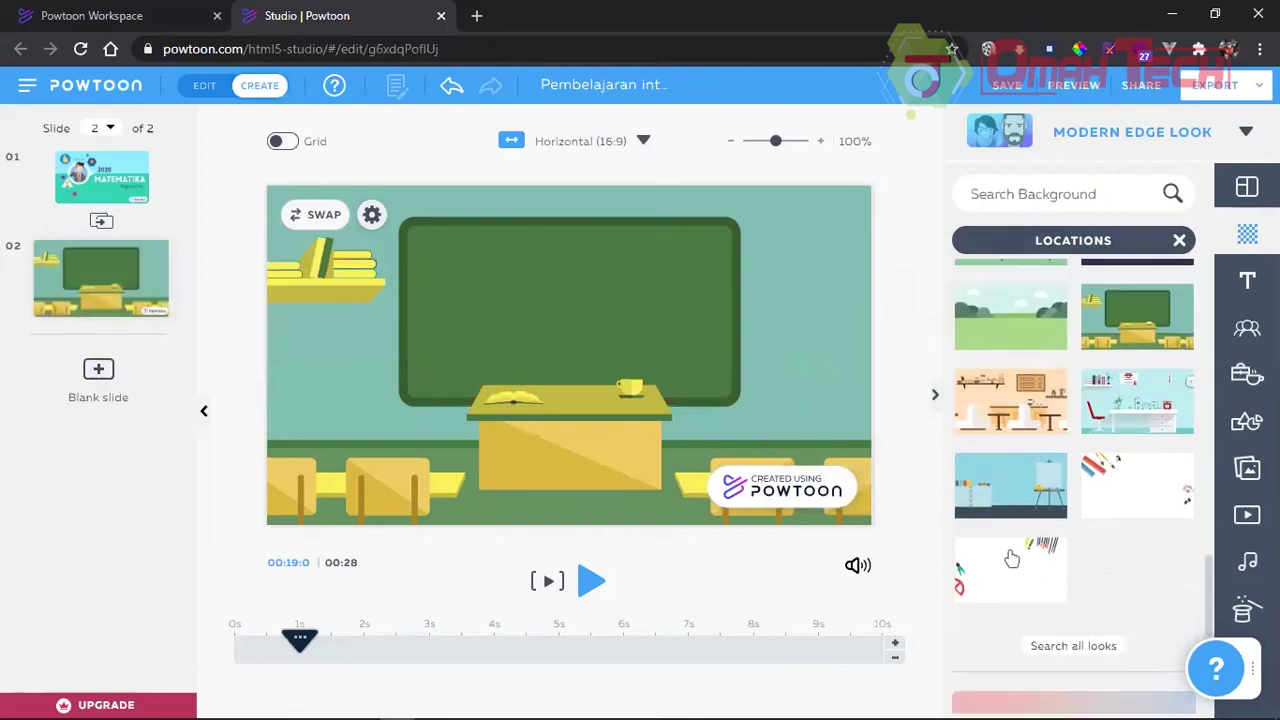
scroll(1072, 510, "up", 4)
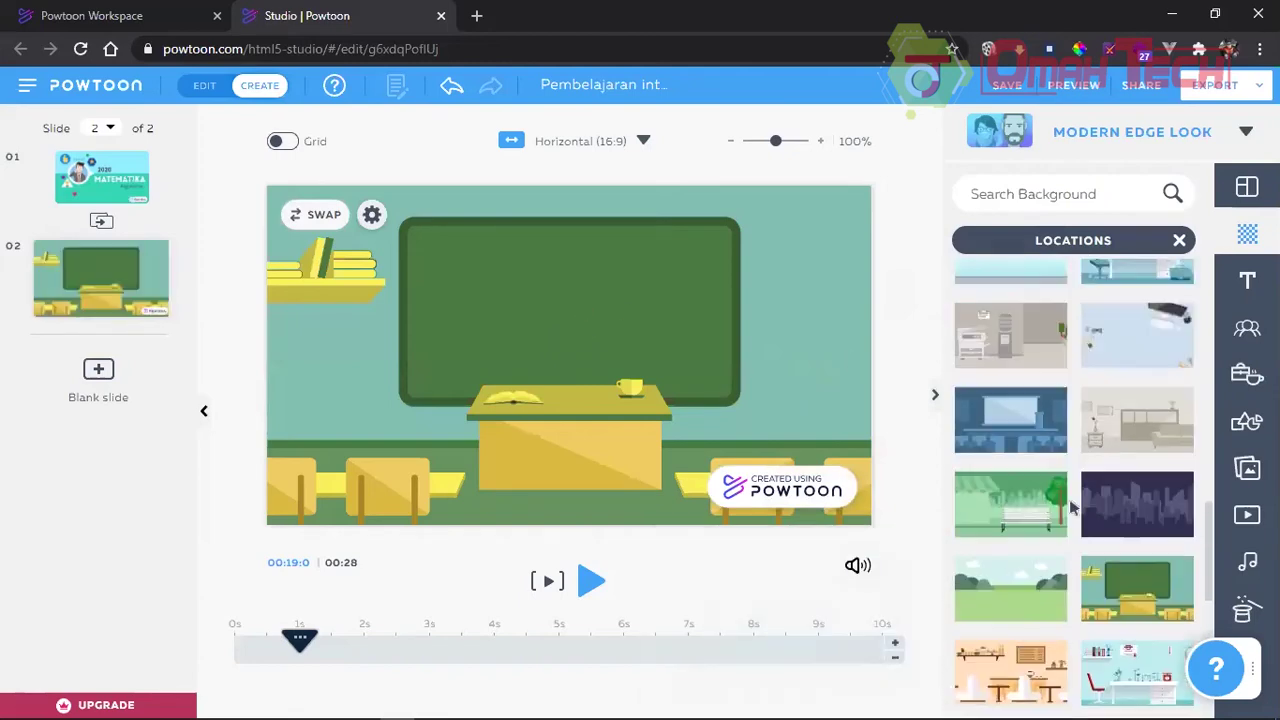
scroll(1072, 510, "up", 2)
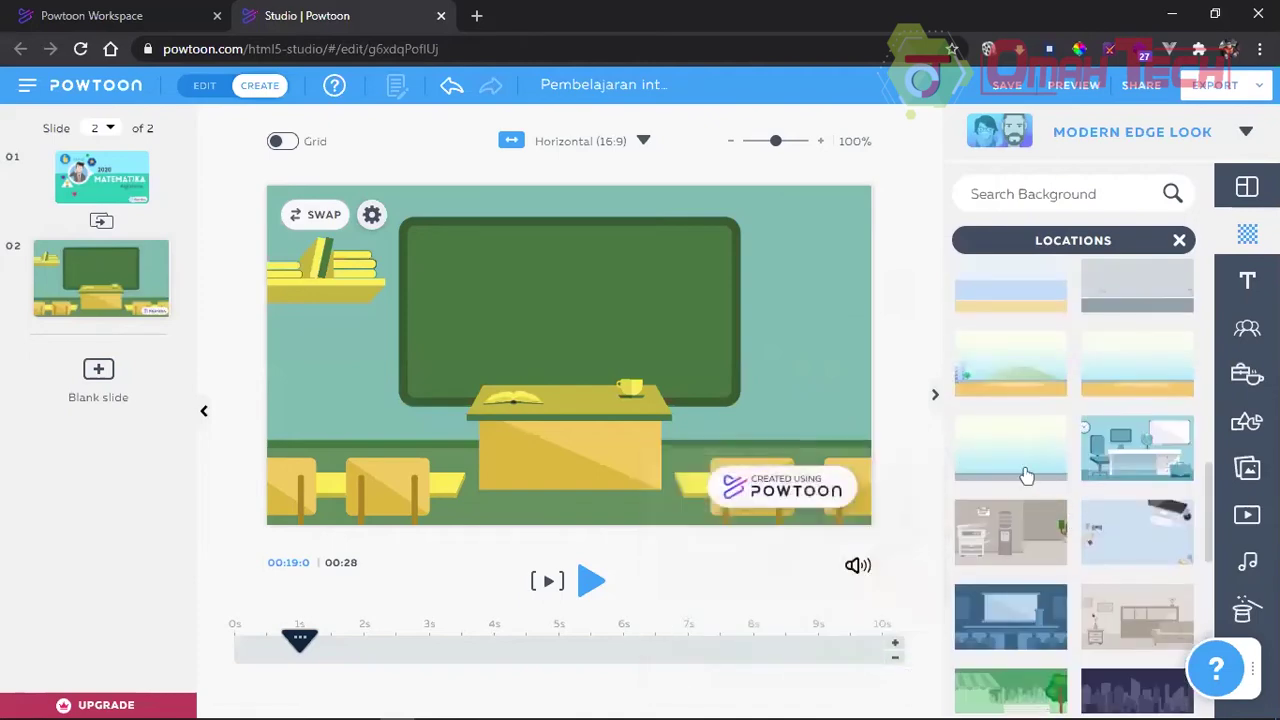
scroll(1031, 491, "up", 1)
scroll(1092, 530, "up", 1)
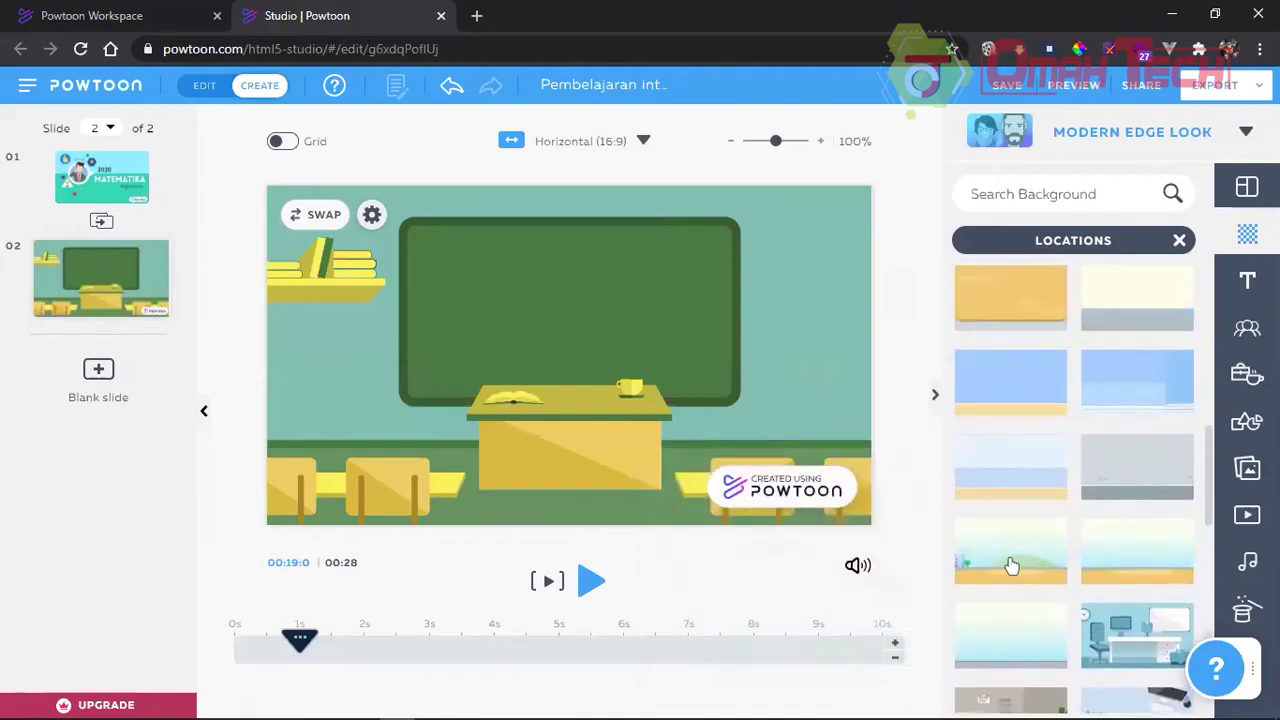
mouse_move(1008, 565)
left_click(997, 400)
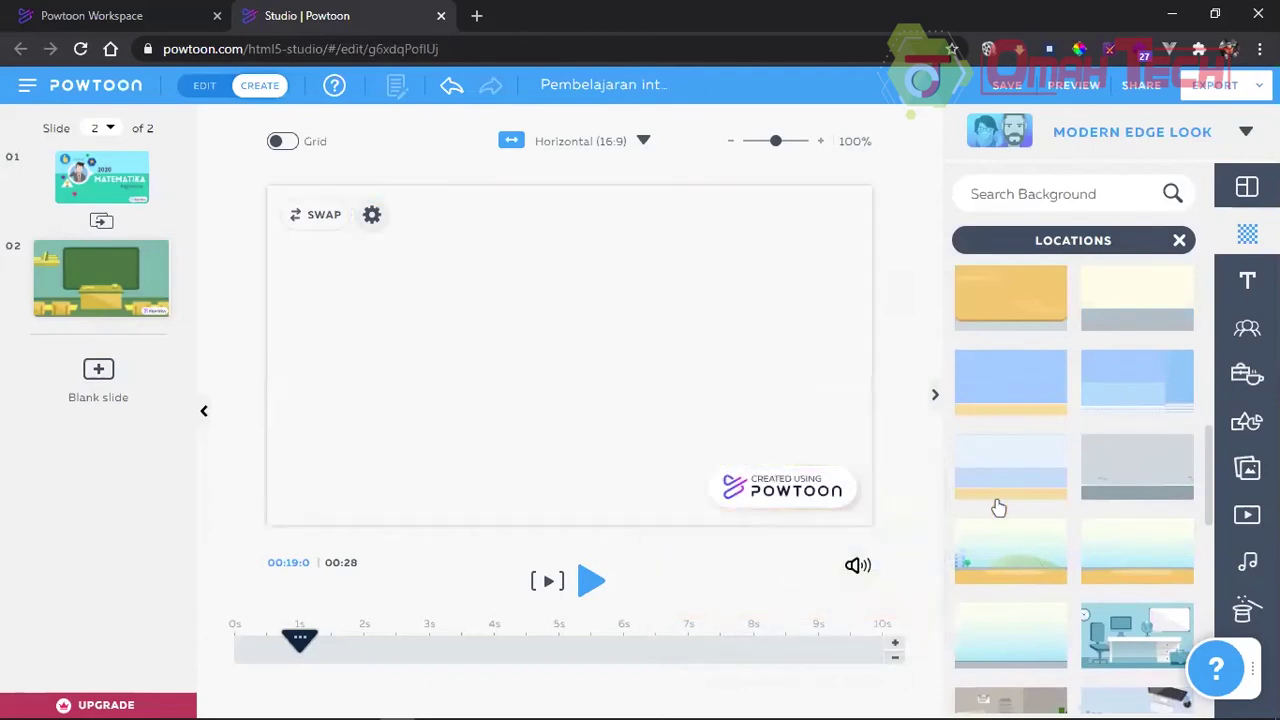
mouse_move(998, 590)
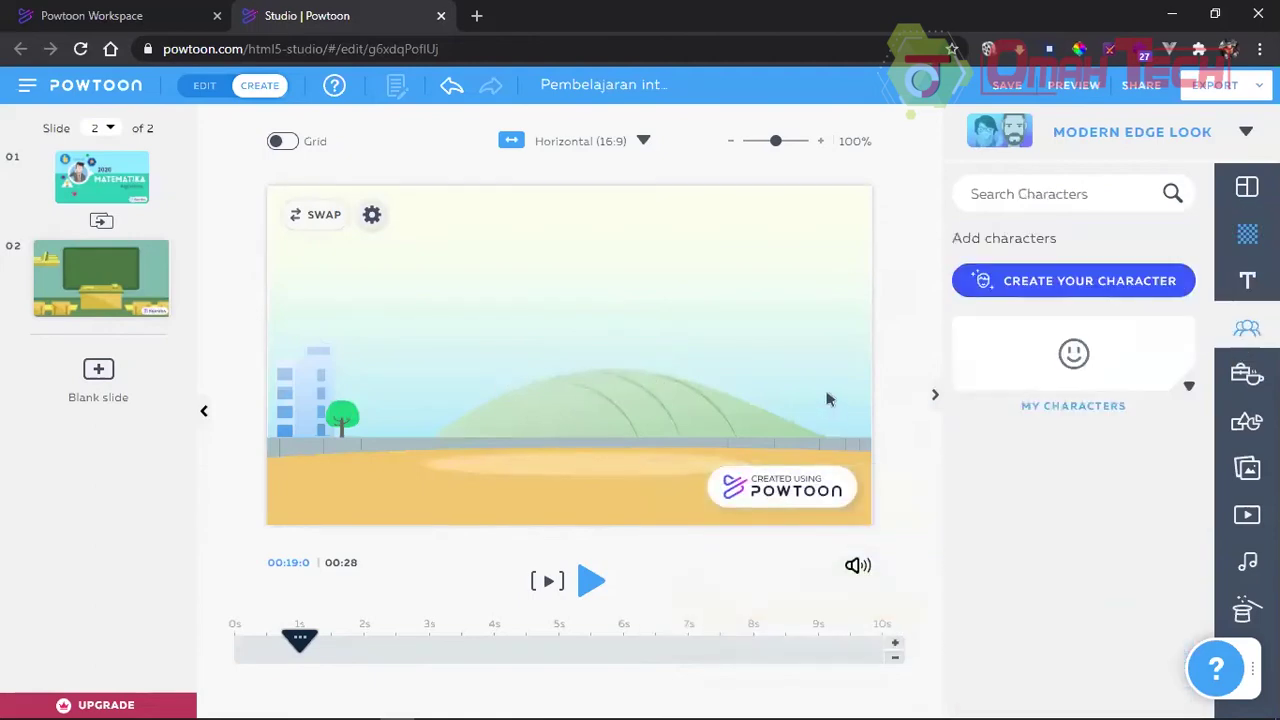
Step: Add the woman with glasses and a purple jacket from The Office – Free and place her at the slide's left side
scroll(1127, 408, "down", 1)
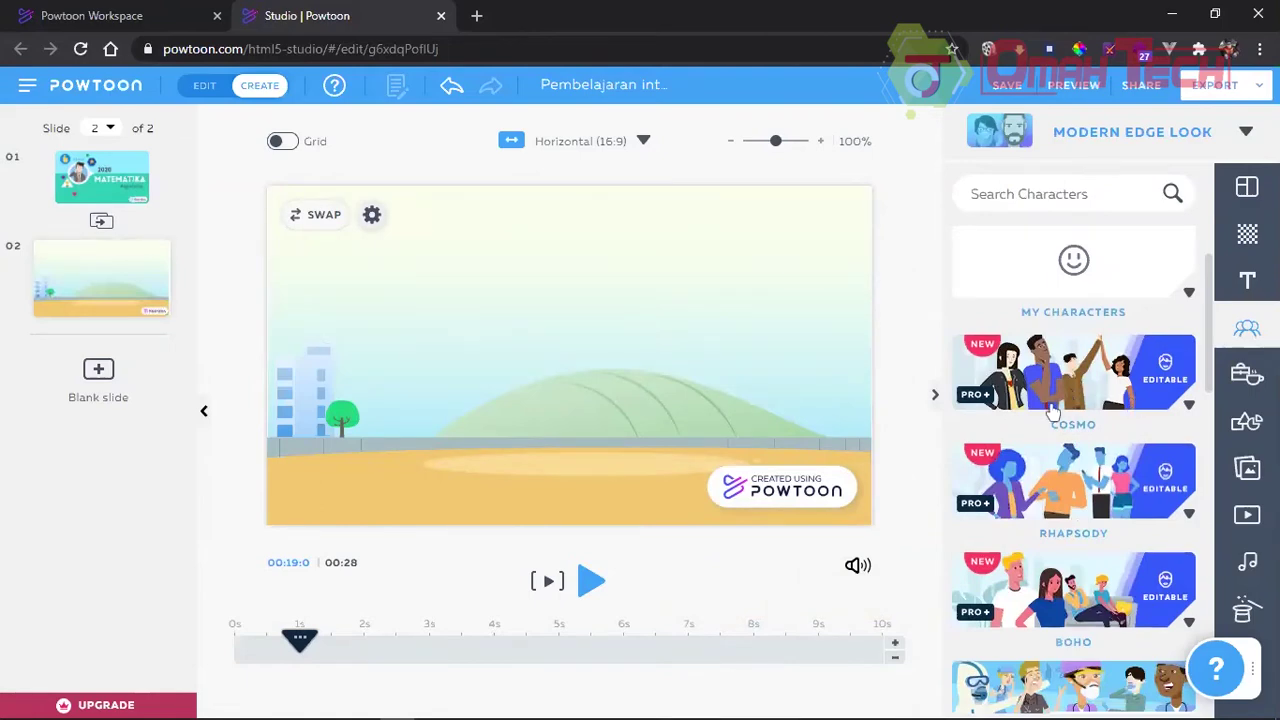
scroll(1052, 410, "down", 2)
scroll(1165, 454, "down", 4)
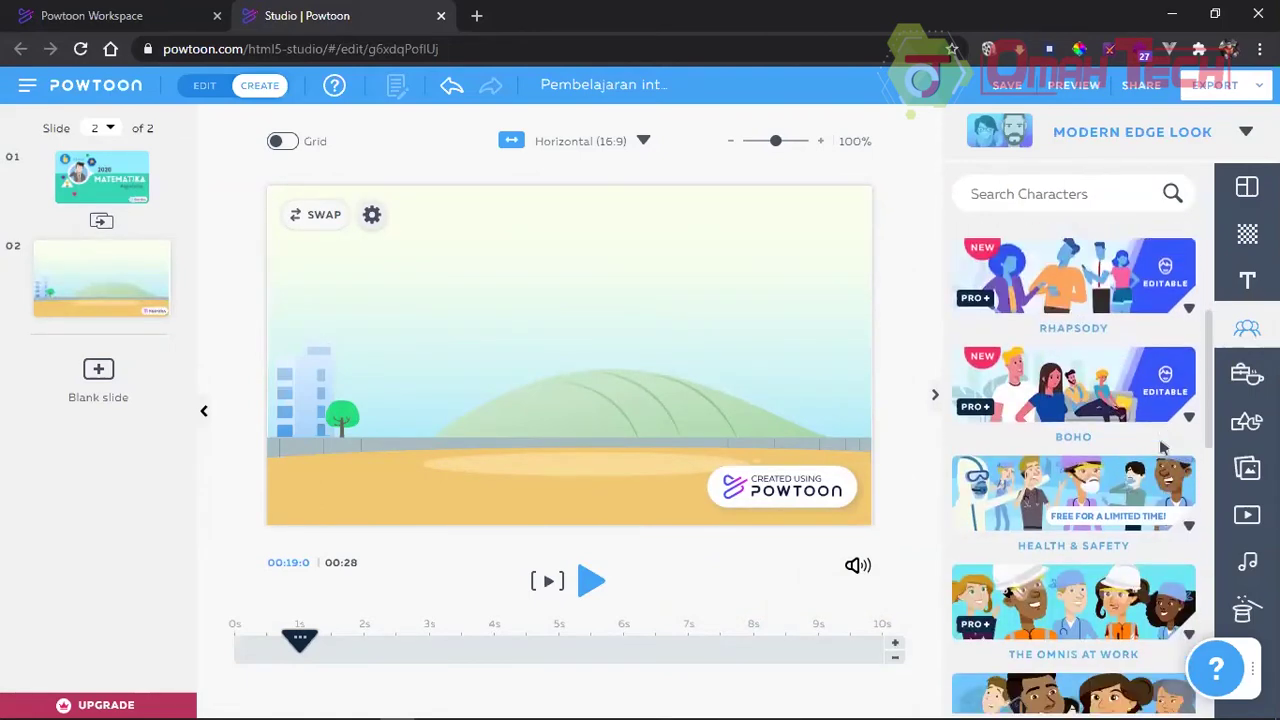
scroll(1130, 440, "down", 3)
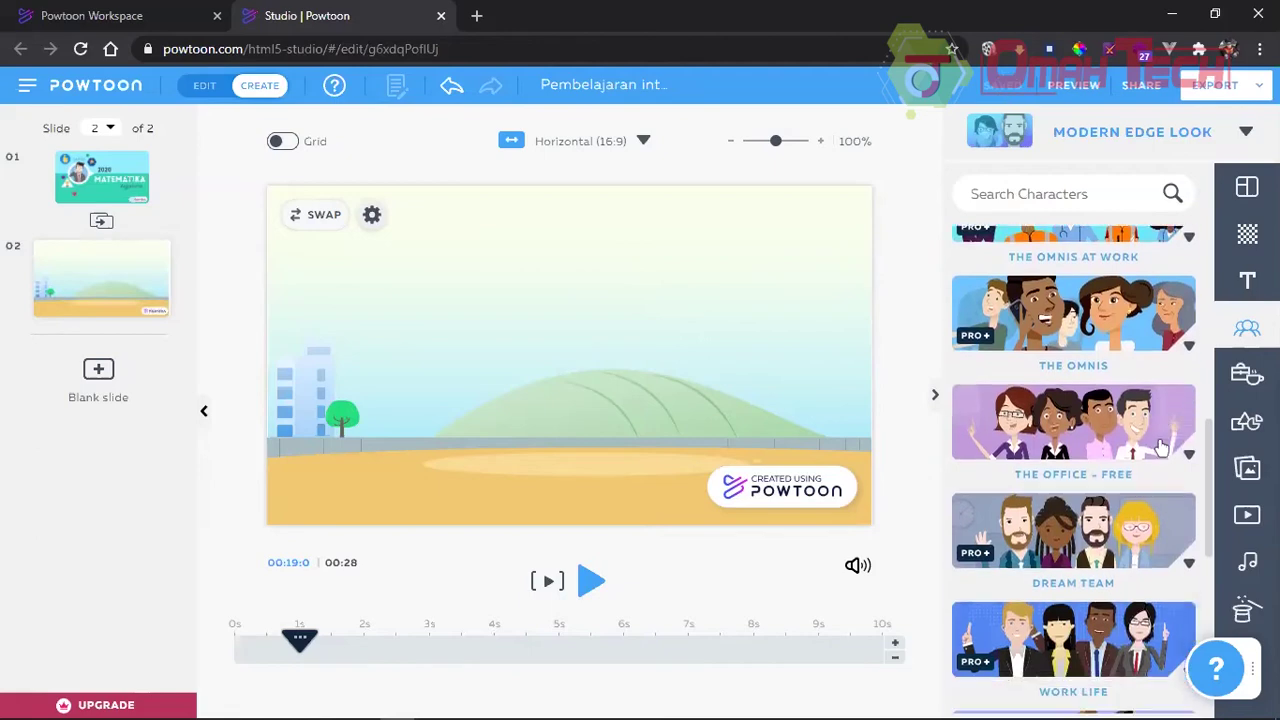
scroll(1100, 428, "up", 2)
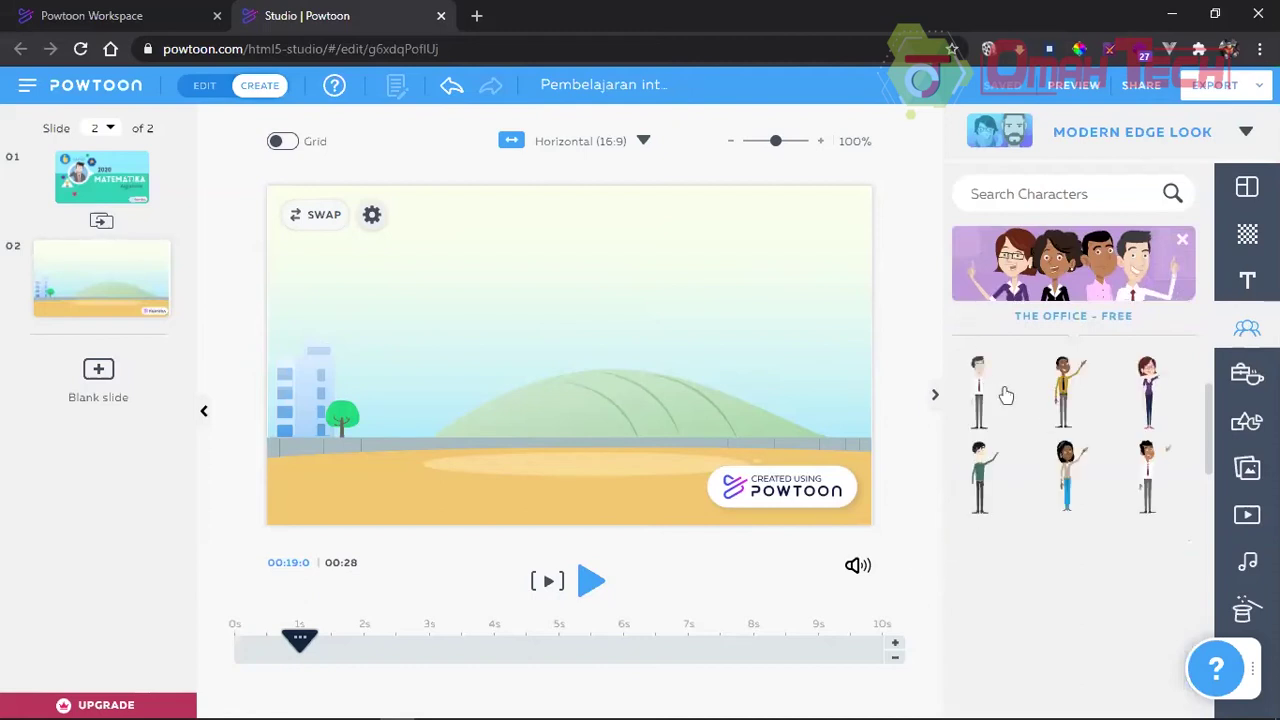
scroll(1100, 480, "down", 2)
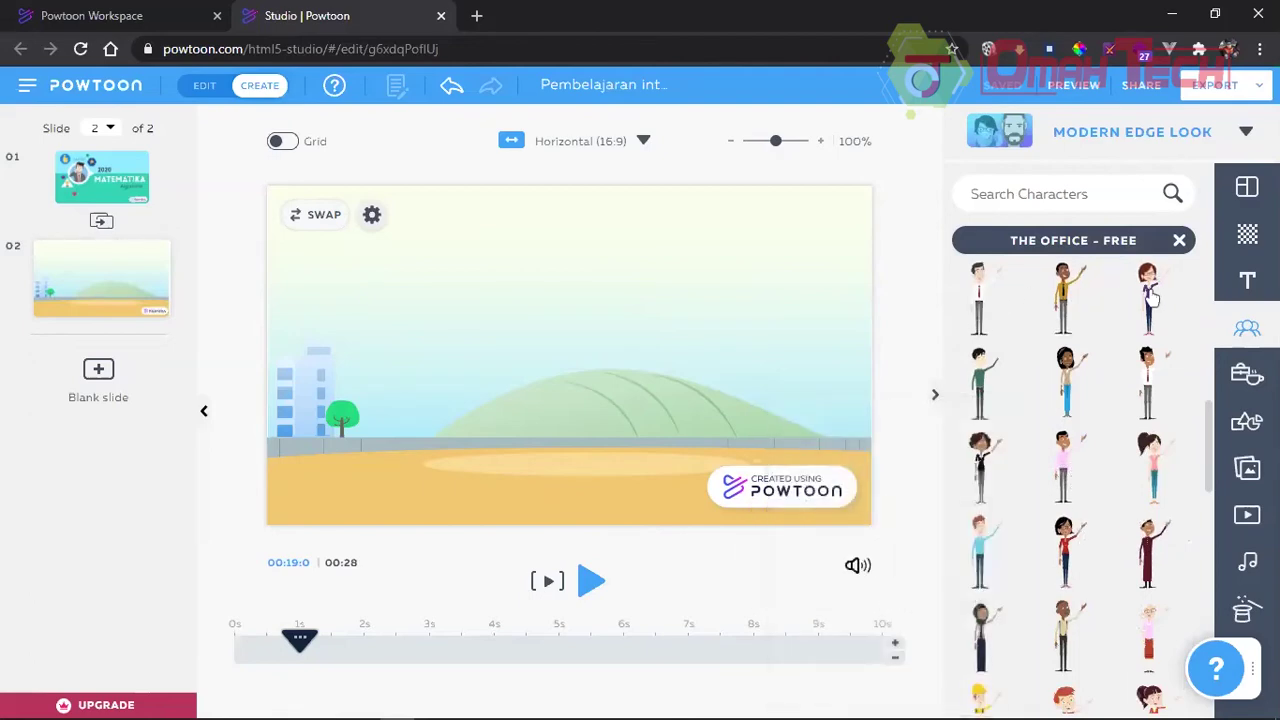
left_click(1025, 364)
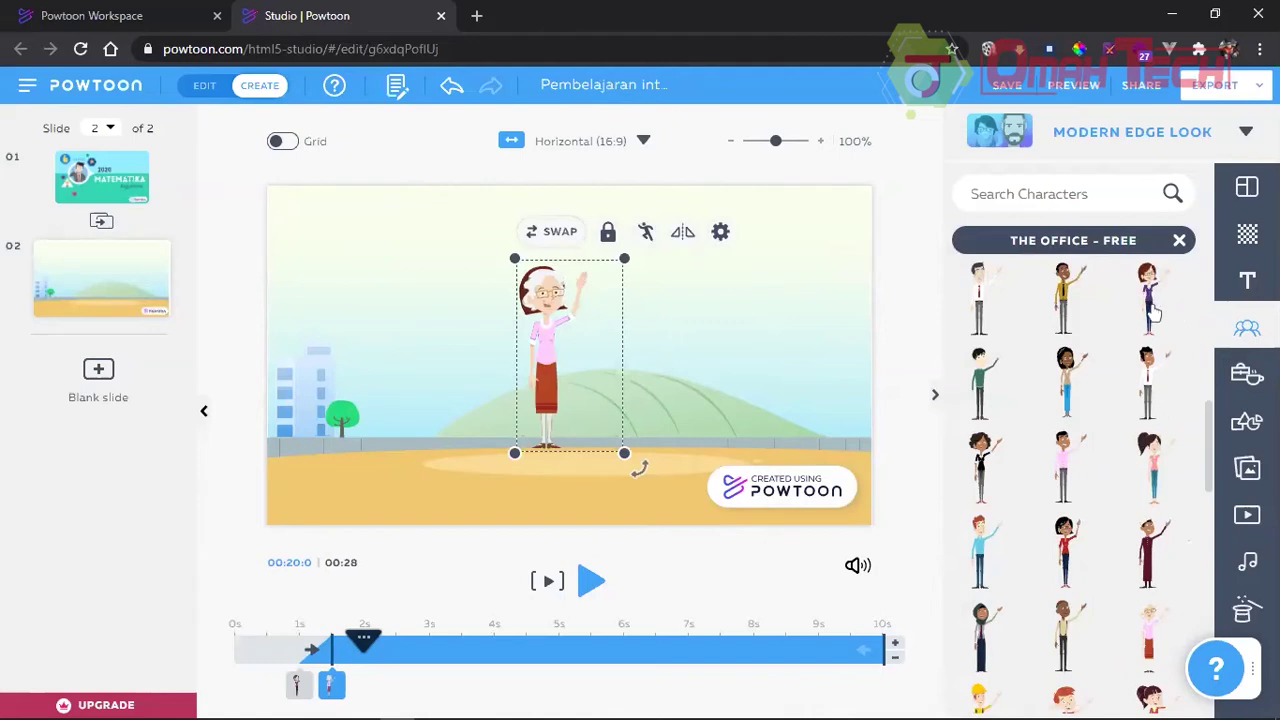
left_click(594, 304)
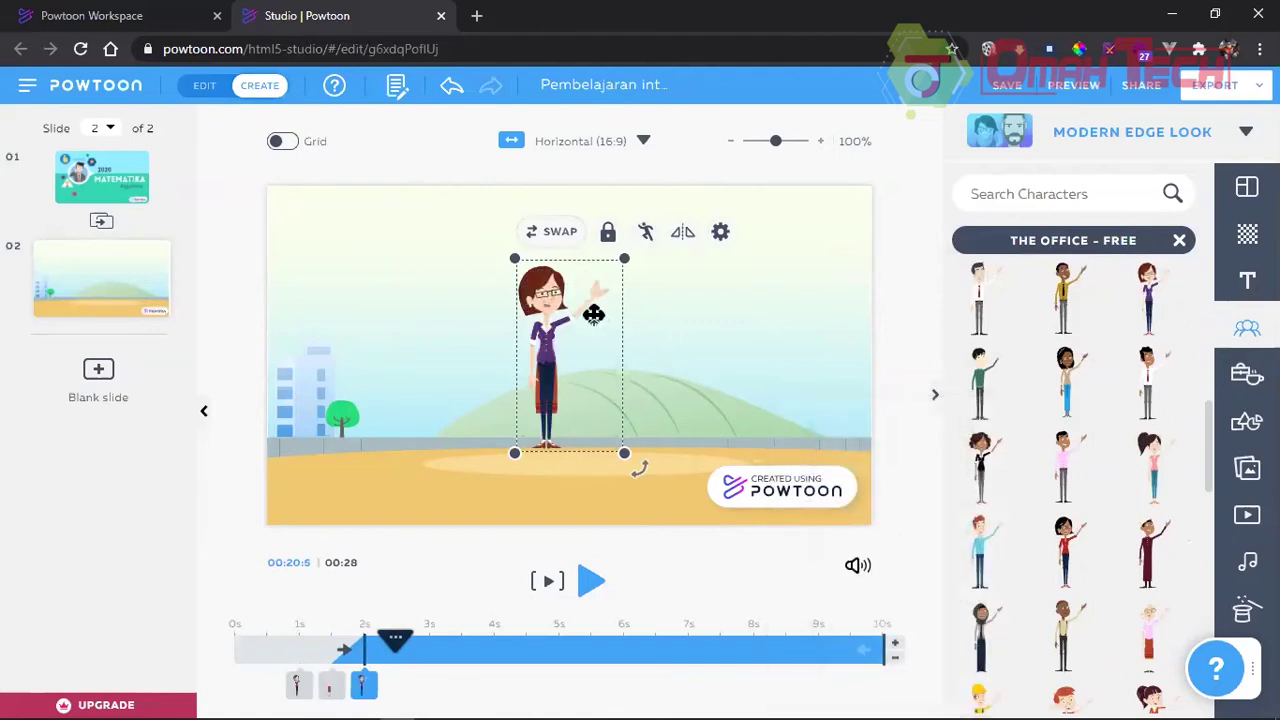
left_click_drag(556, 305, 370, 322)
Step: Delete the two surplus characters in the middle of the slide, the grey-haired woman and the duplicate woman in purple
left_click(548, 320)
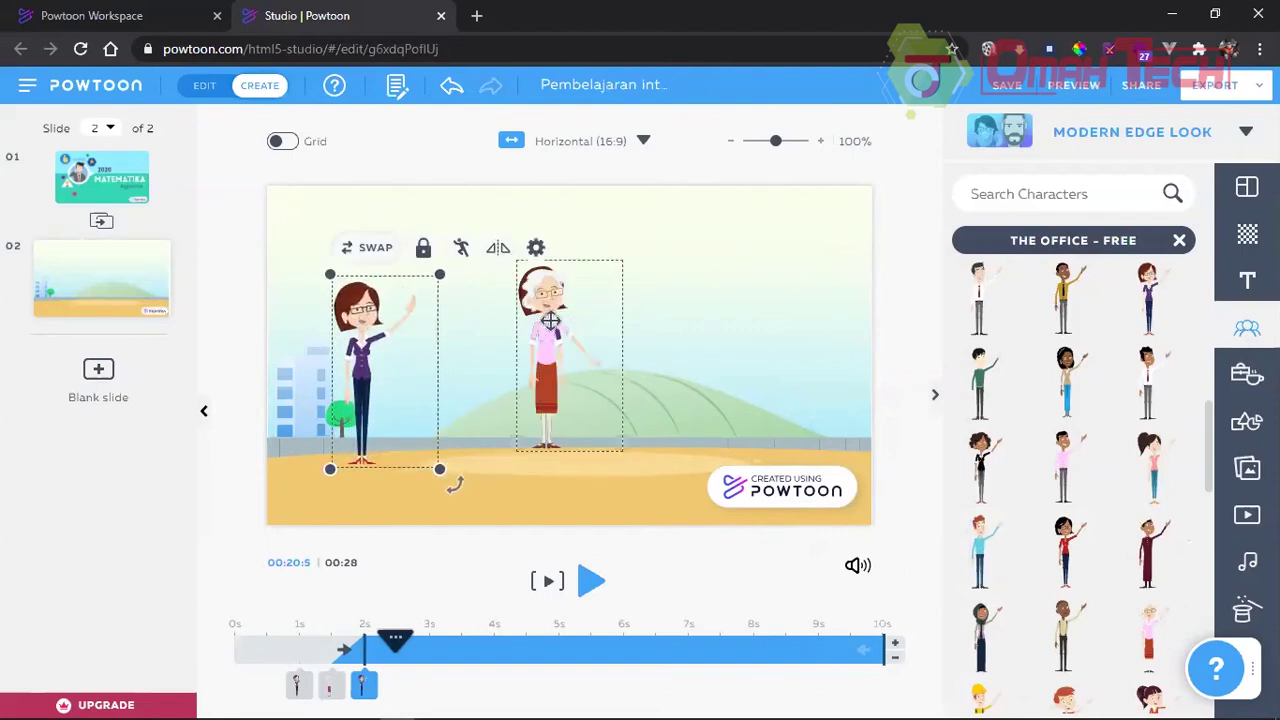
key("Delete")
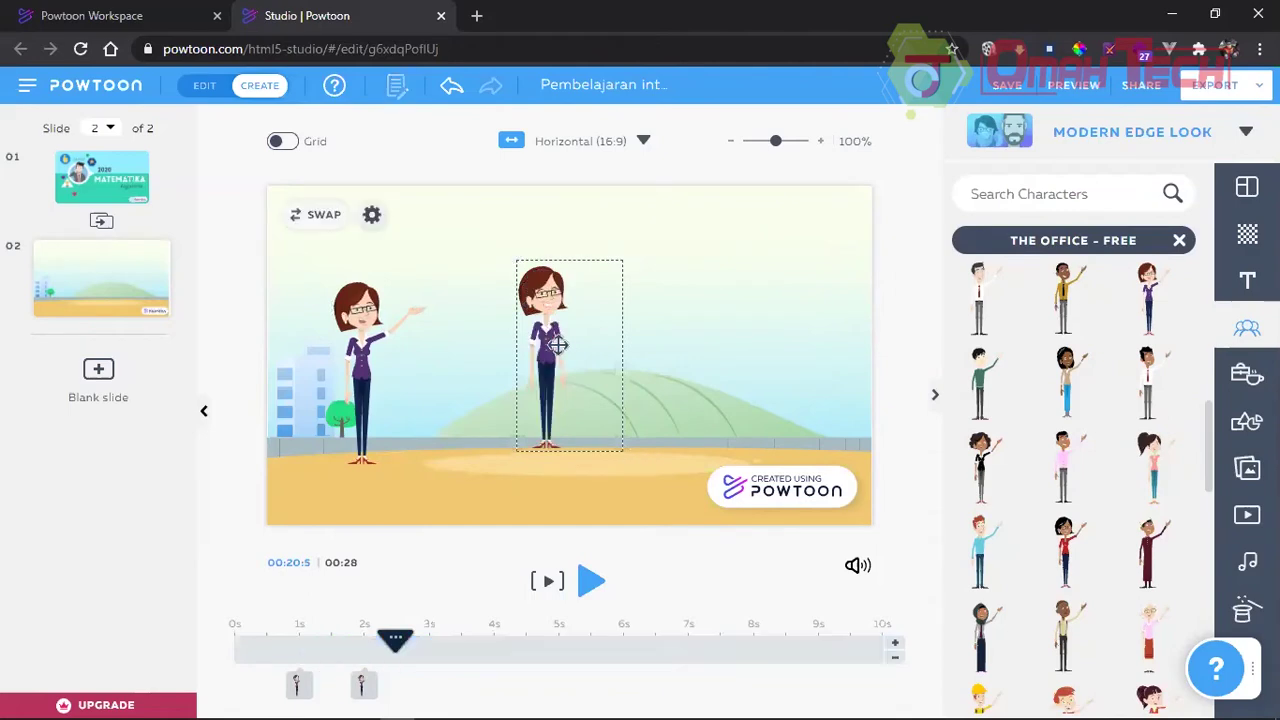
left_click(555, 340)
key("Delete")
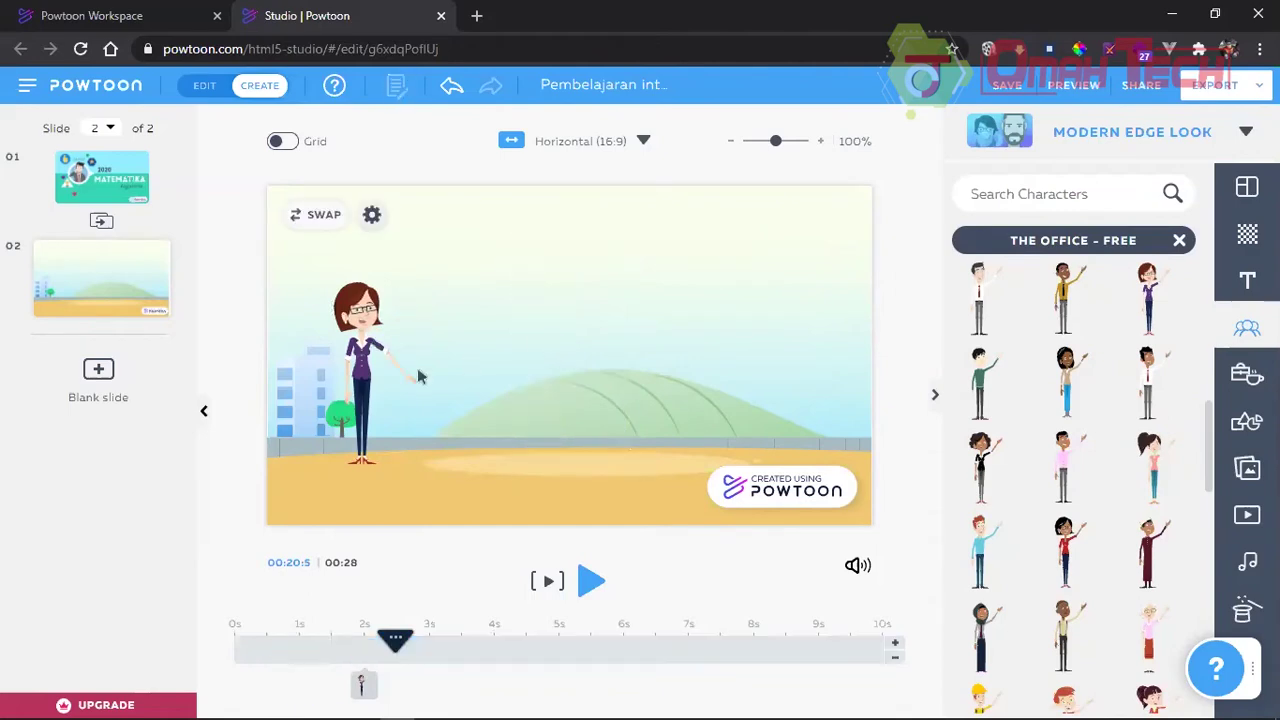
Step: Move the woman in purple closer to the slide's left edge, look through her available poses, and leave The Office – Free collection
left_click(352, 355)
left_click_drag(352, 356, 343, 351)
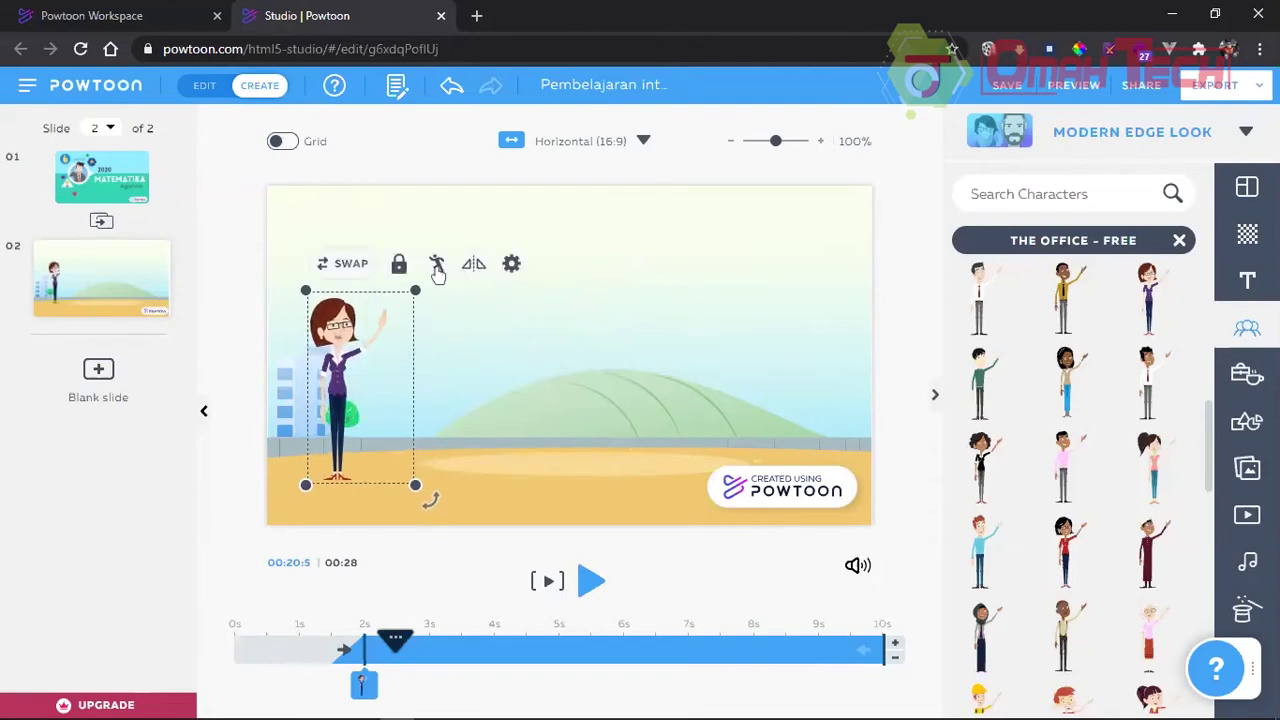
left_click(437, 266)
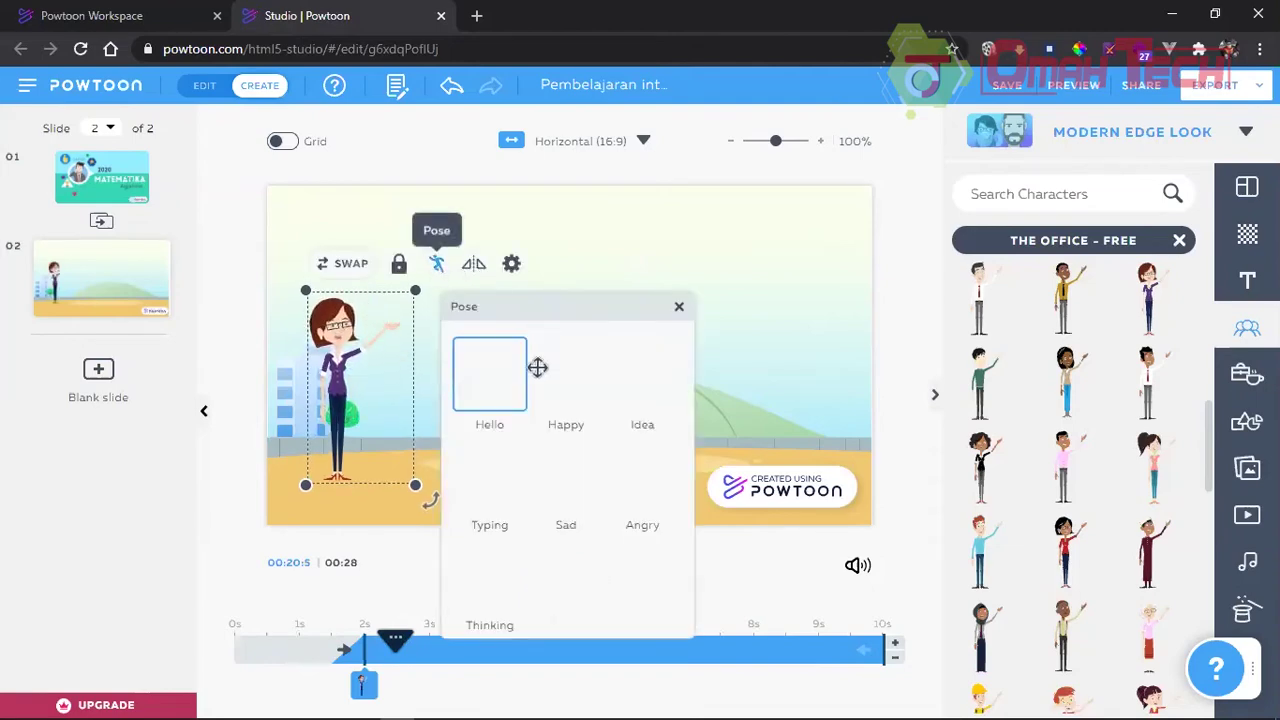
left_click(679, 306)
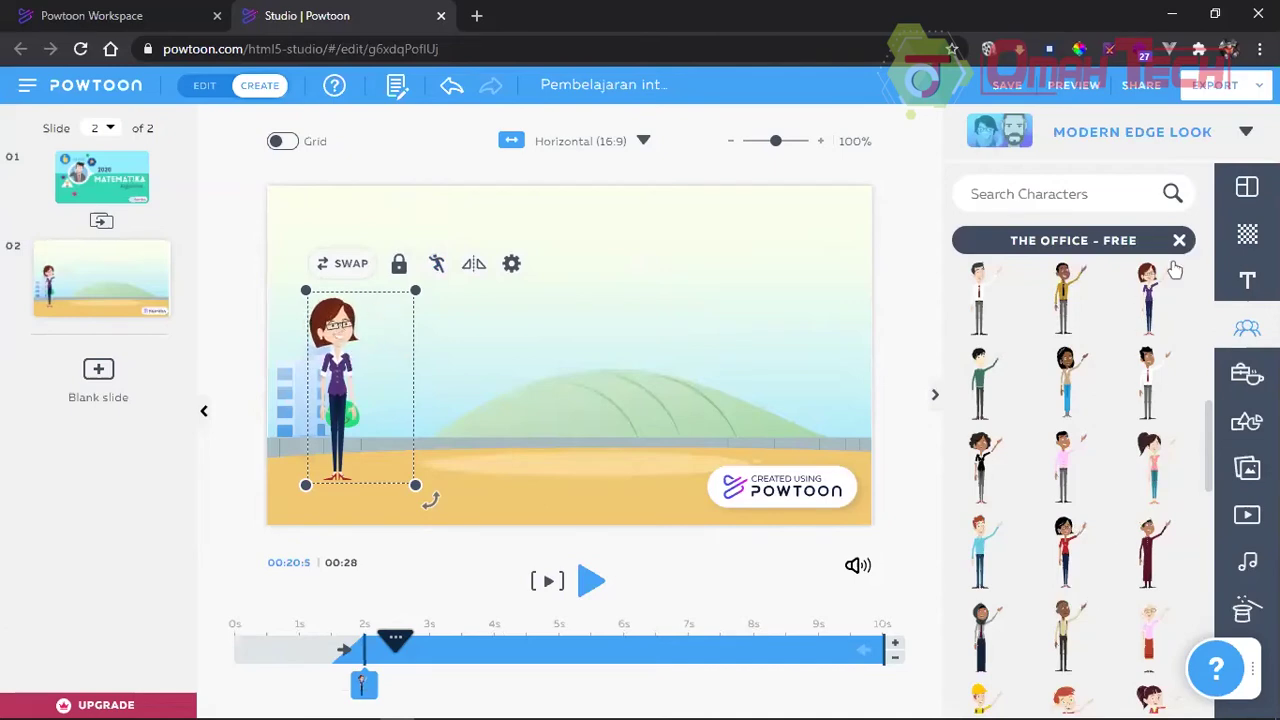
scroll(1150, 290, "down", 3)
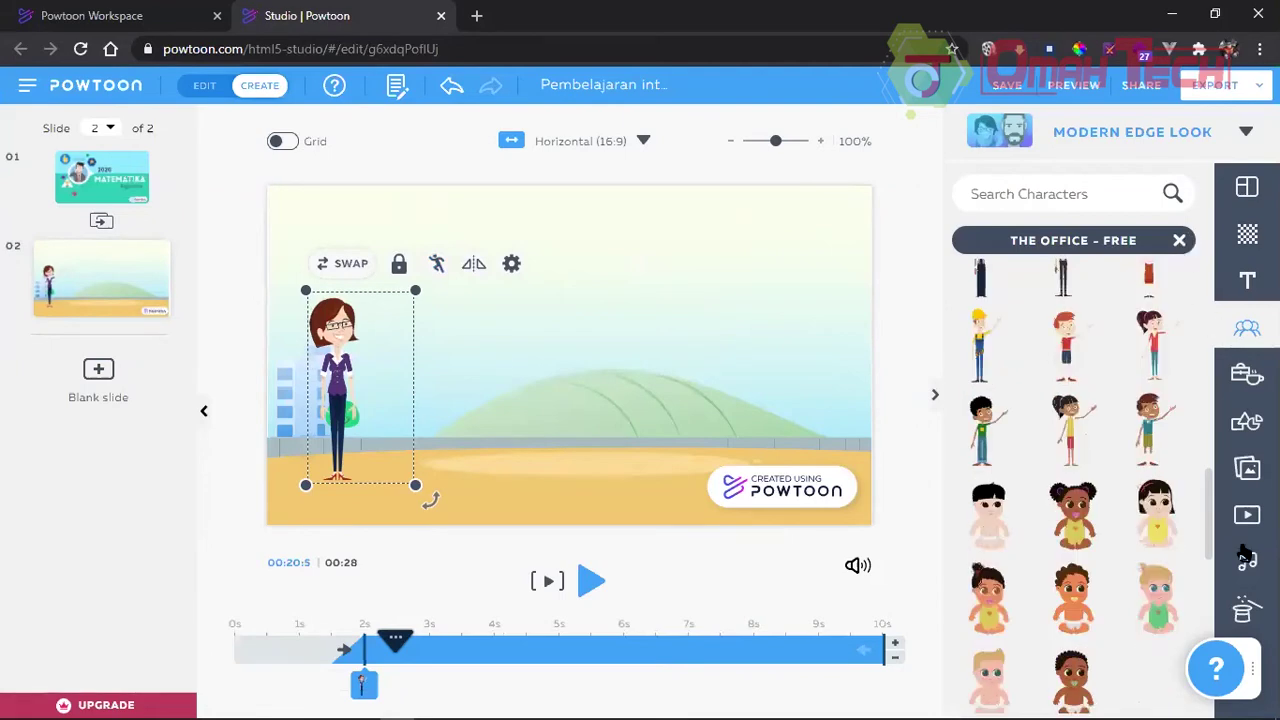
key("Escape")
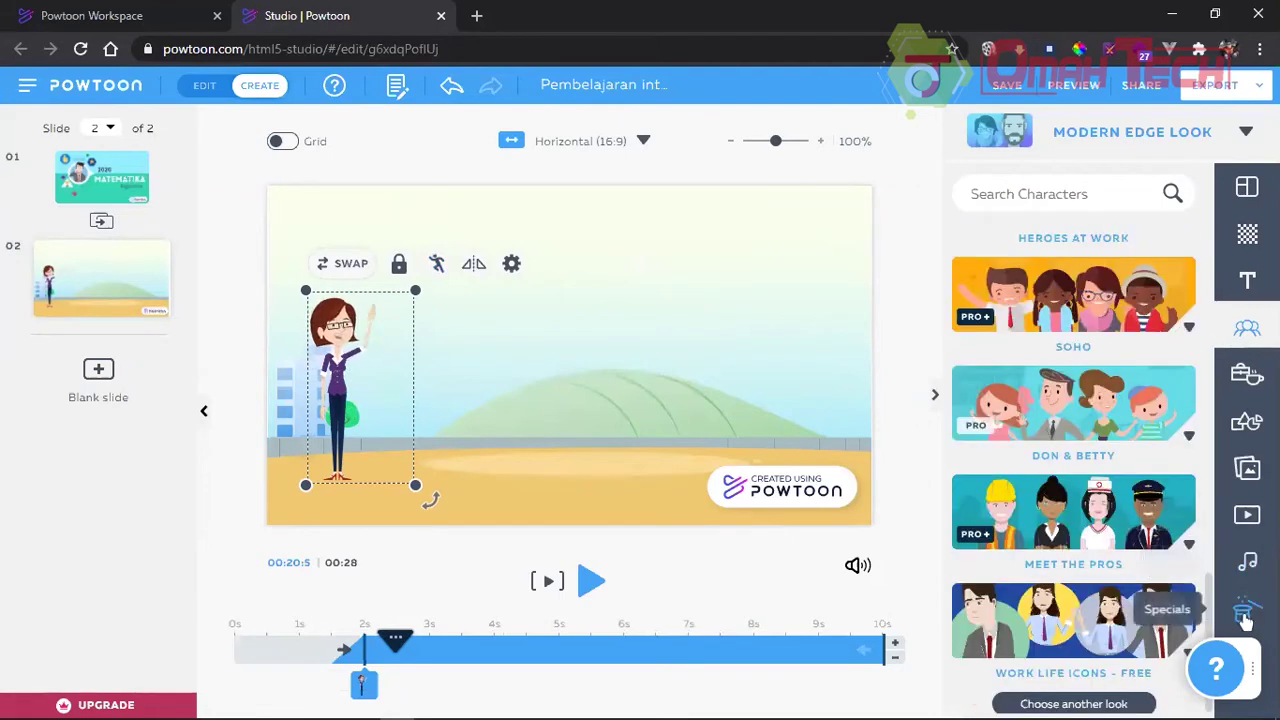
Step: Add the black-outlined cloud thought bubble from Text Elements and place it above and to the right of the woman
left_click(1245, 283)
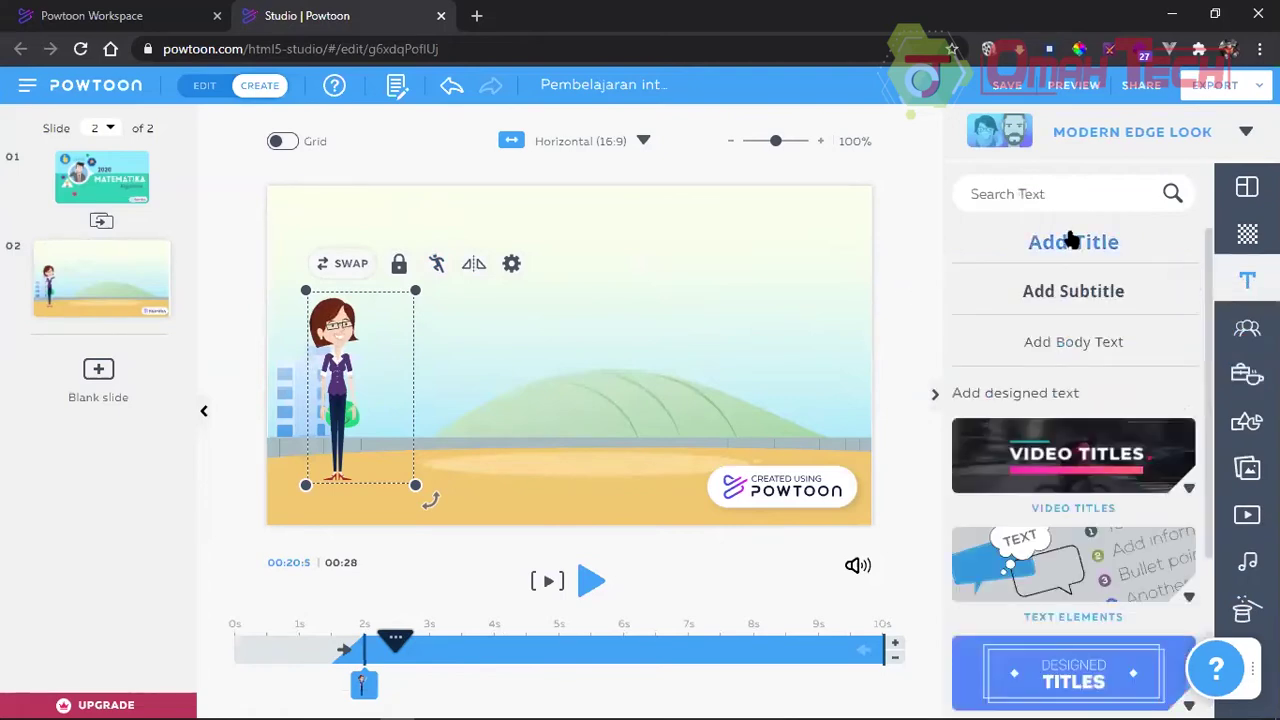
scroll(1090, 531, "down", 2)
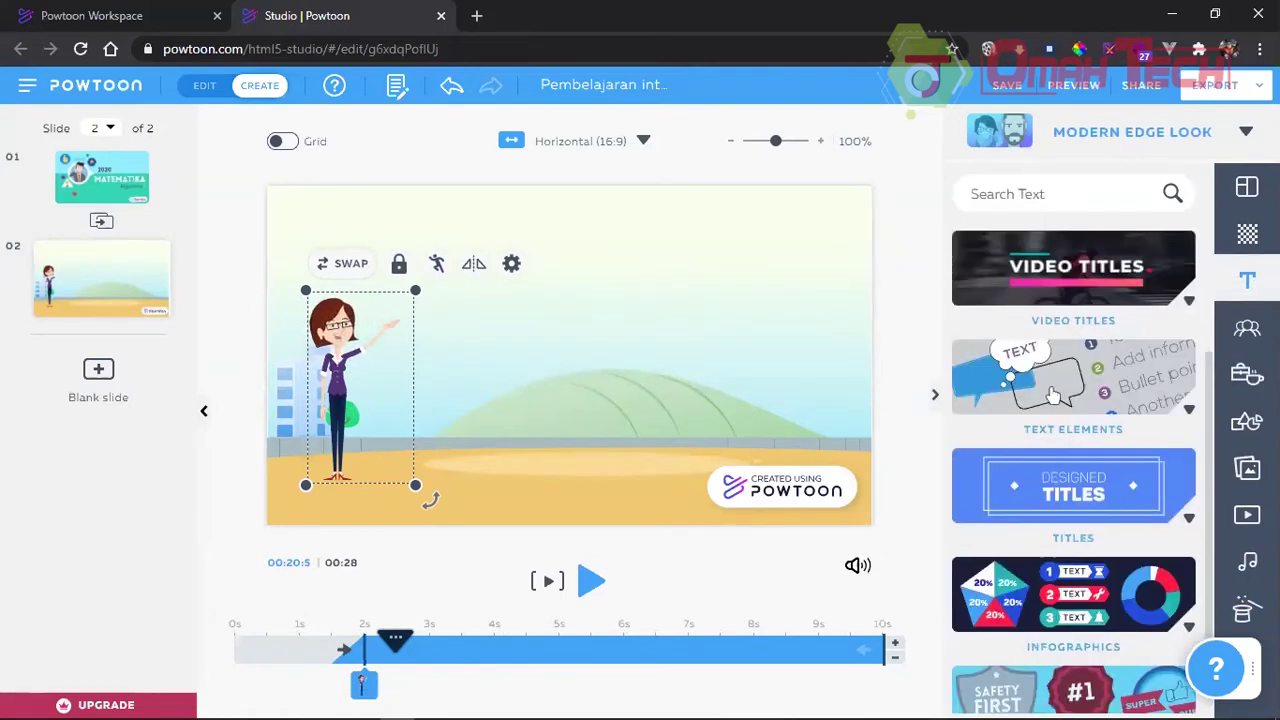
scroll(1077, 498, "down", 1)
scroll(1083, 500, "up", 1)
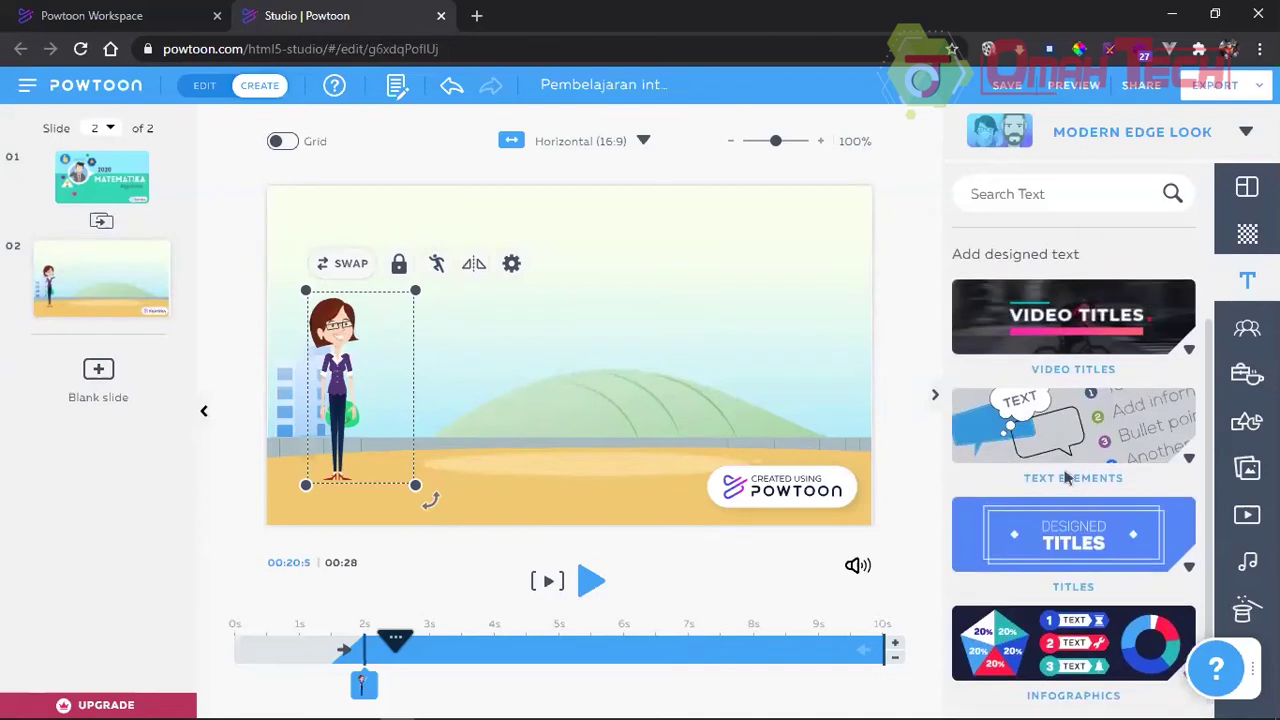
scroll(1120, 395, "down", 2)
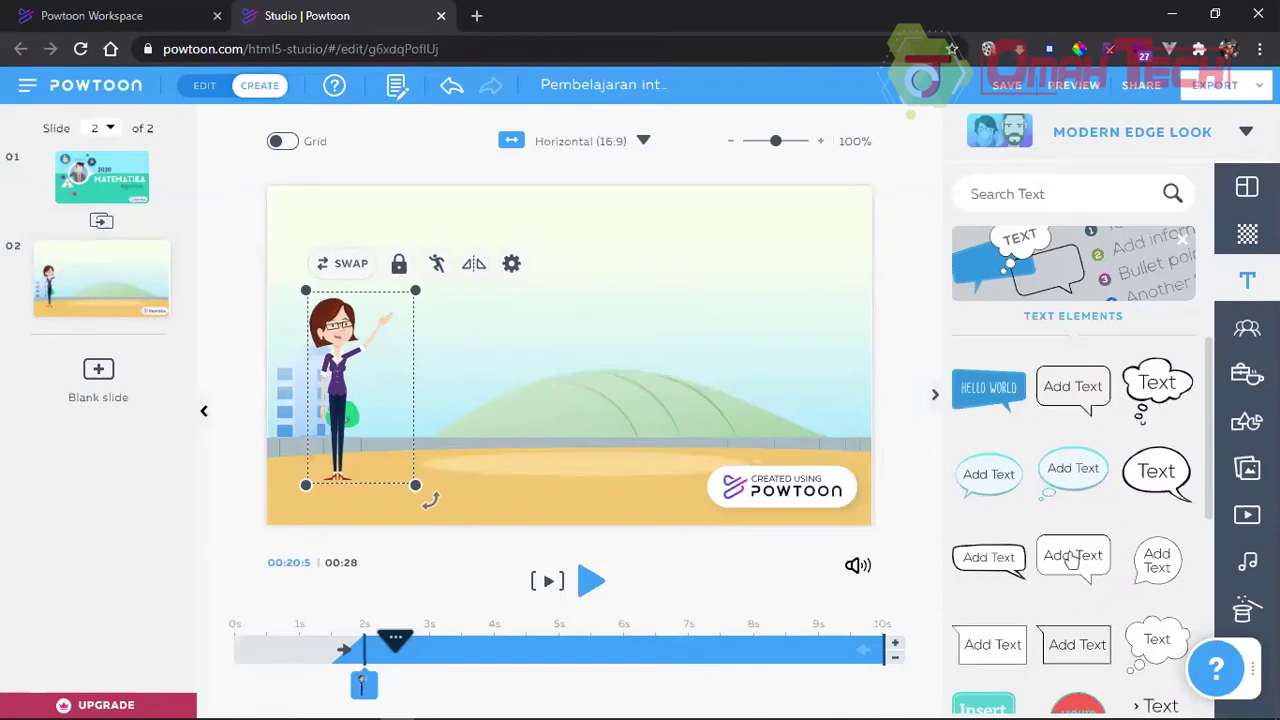
scroll(1070, 553, "down", 2)
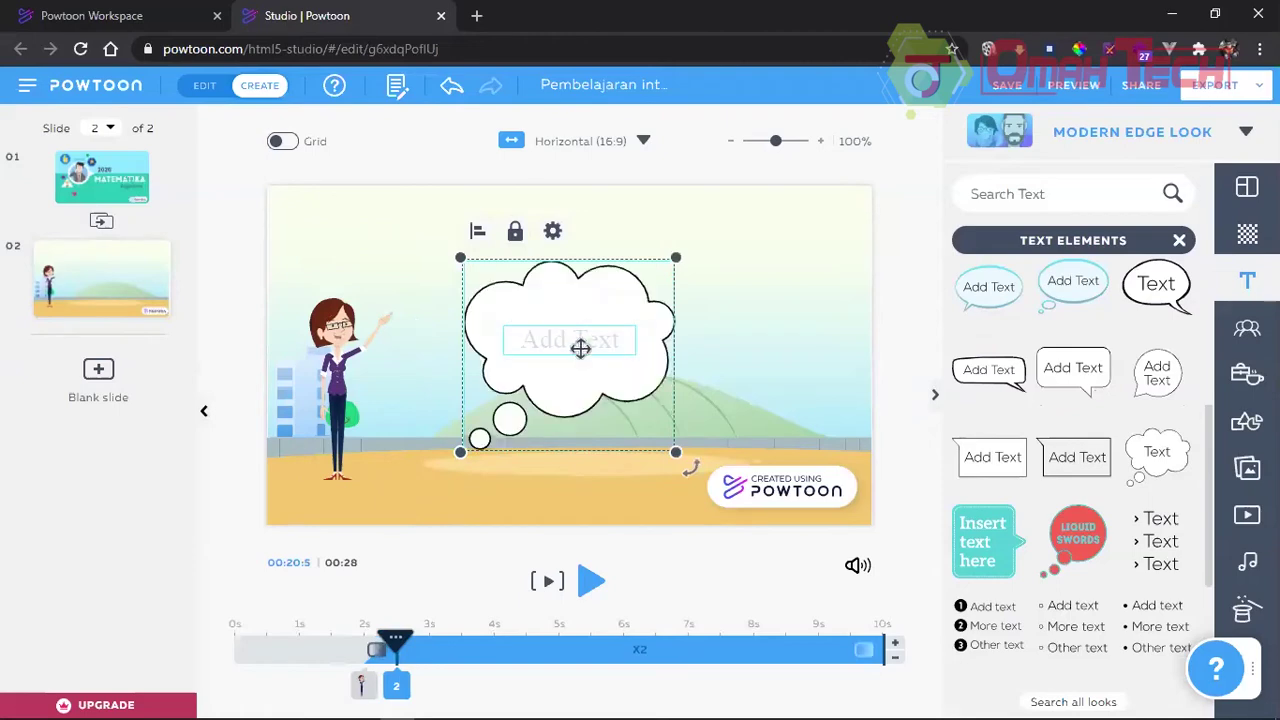
left_click_drag(581, 320, 544, 252)
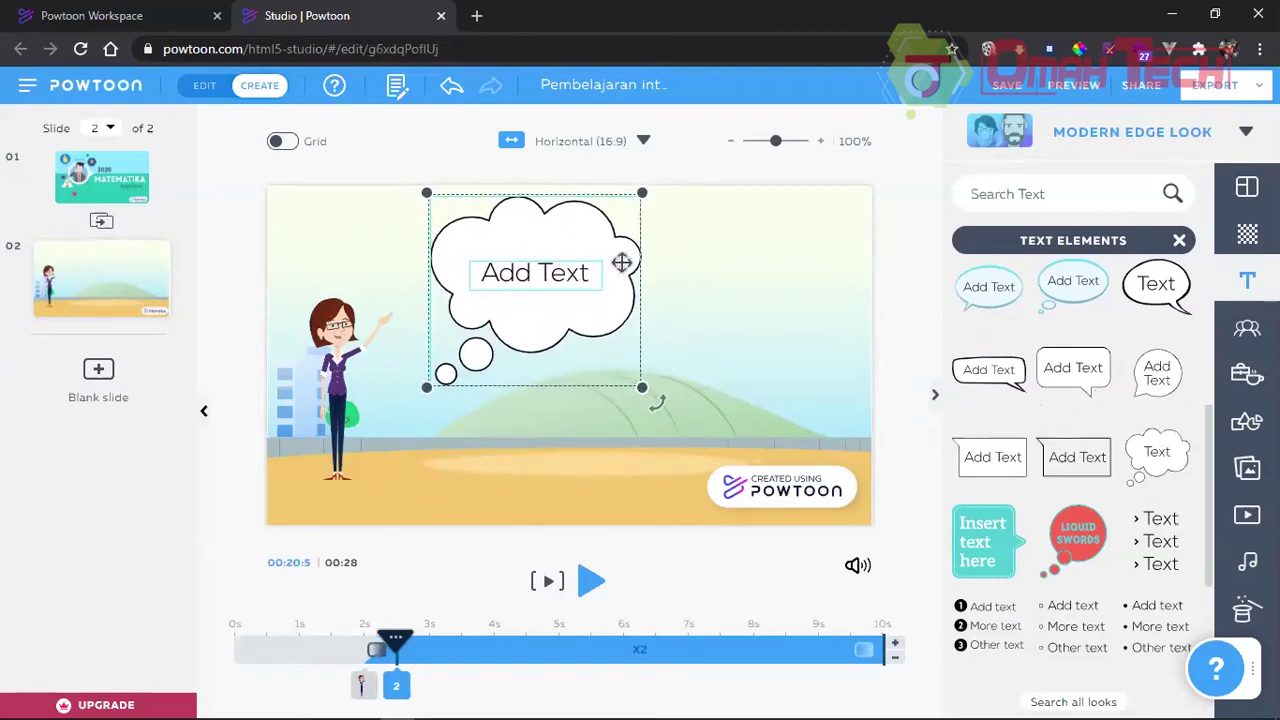
Step: Replace the thought bubble's placeholder text with "Hallo Nama Saya bu" followed by the character's name
double_click(558, 273)
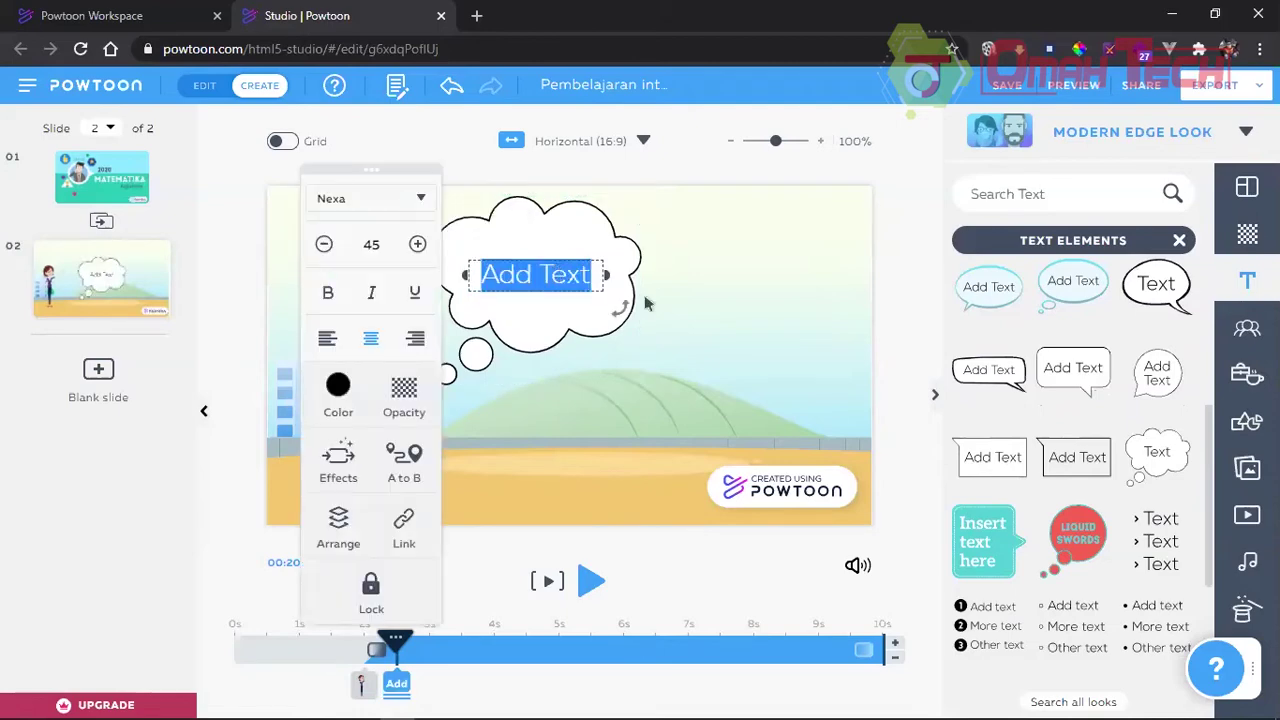
type("Hallo Nama Saya bu Vina")
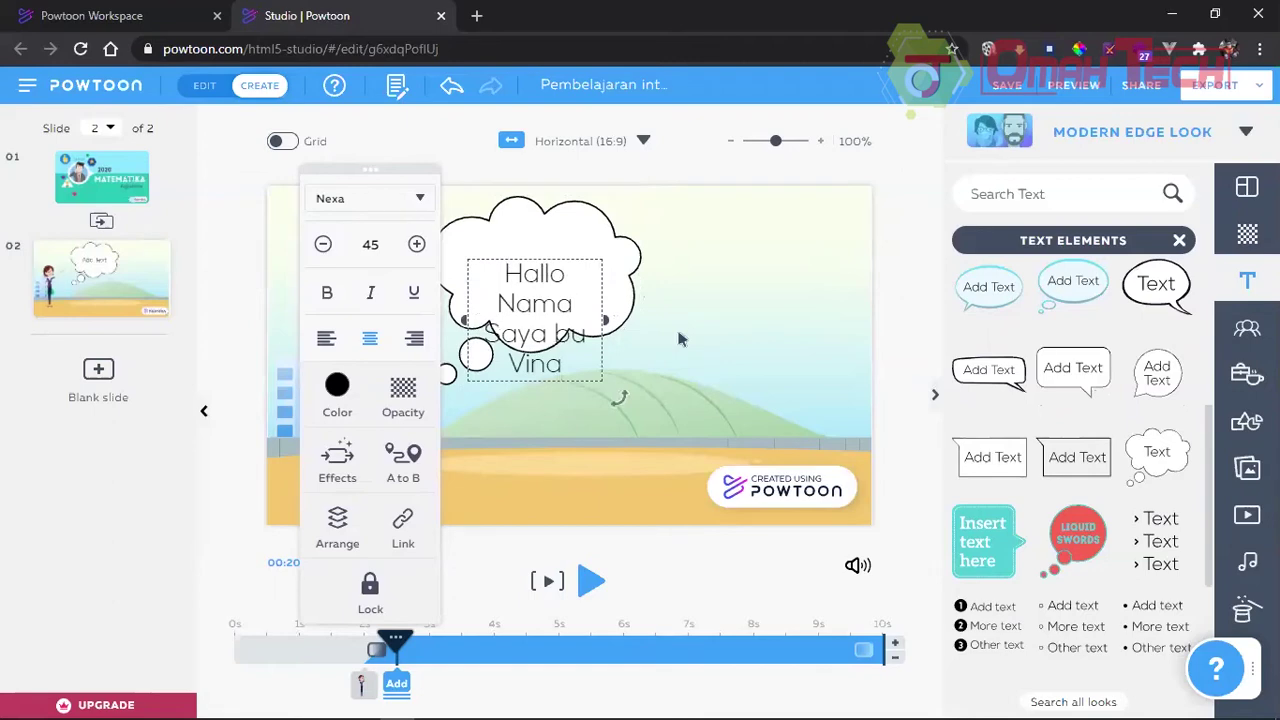
key("Escape")
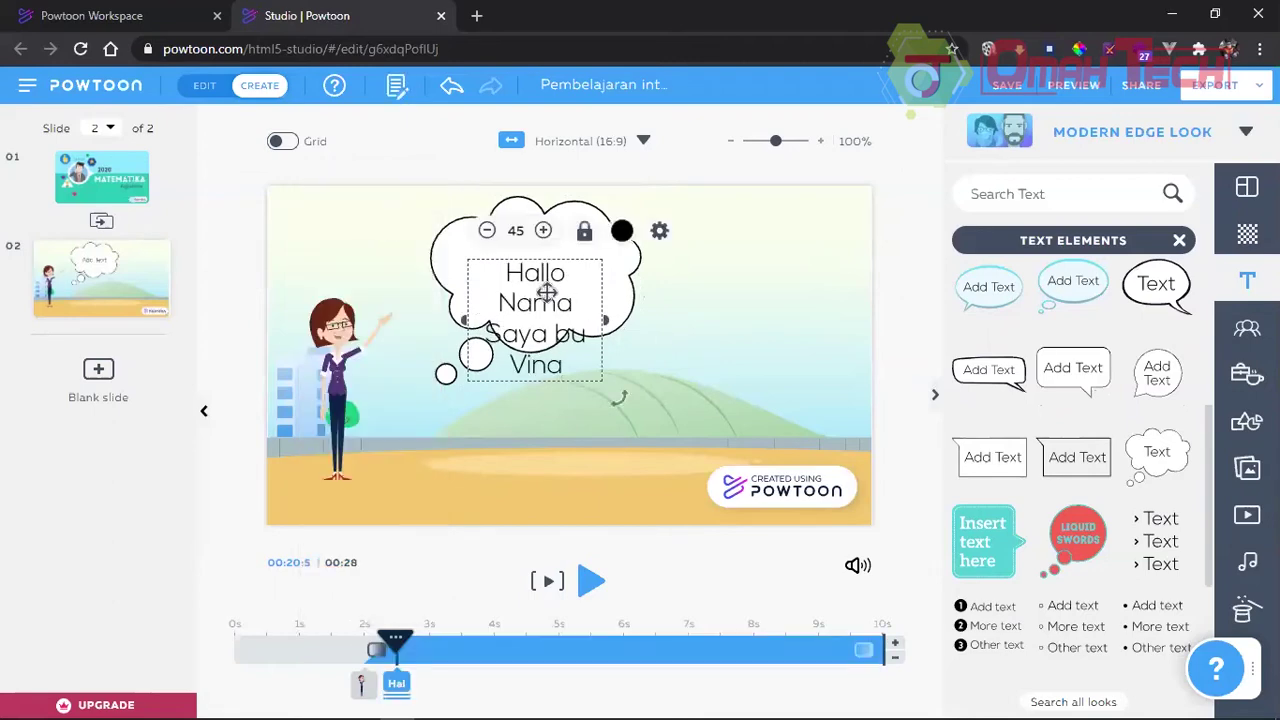
key("ctrl+a")
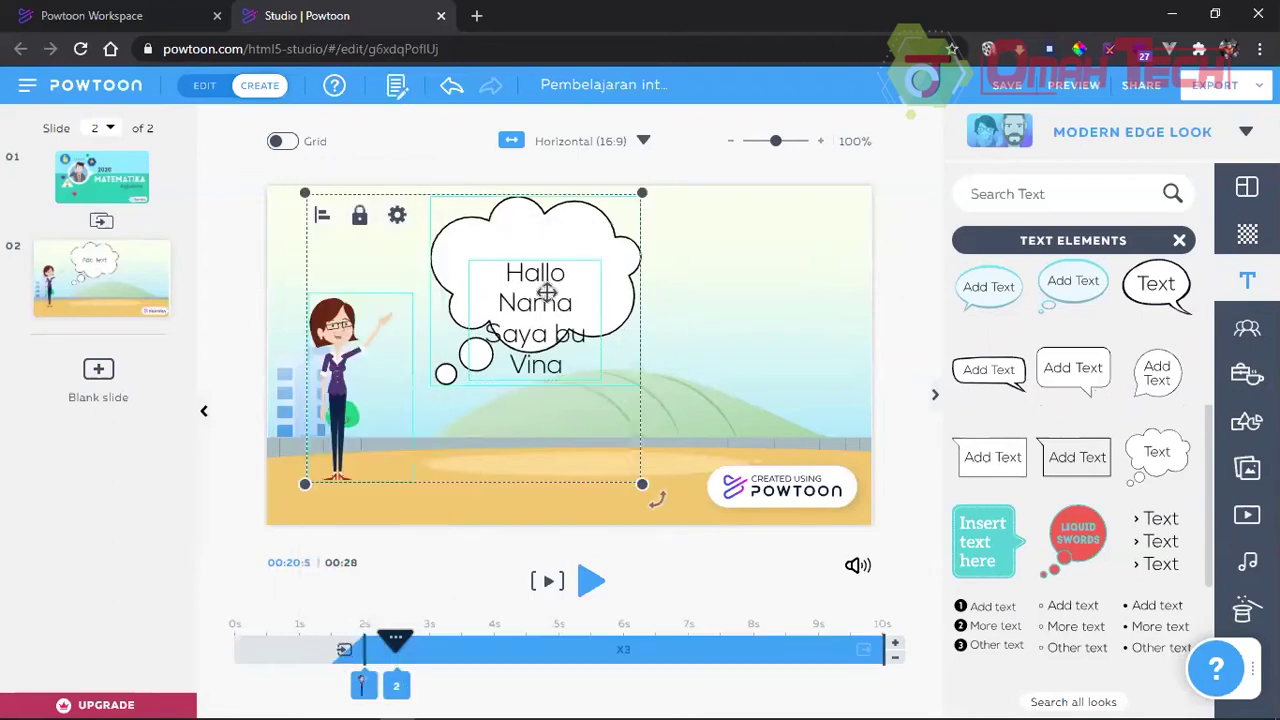
left_click(737, 325)
left_click(541, 312)
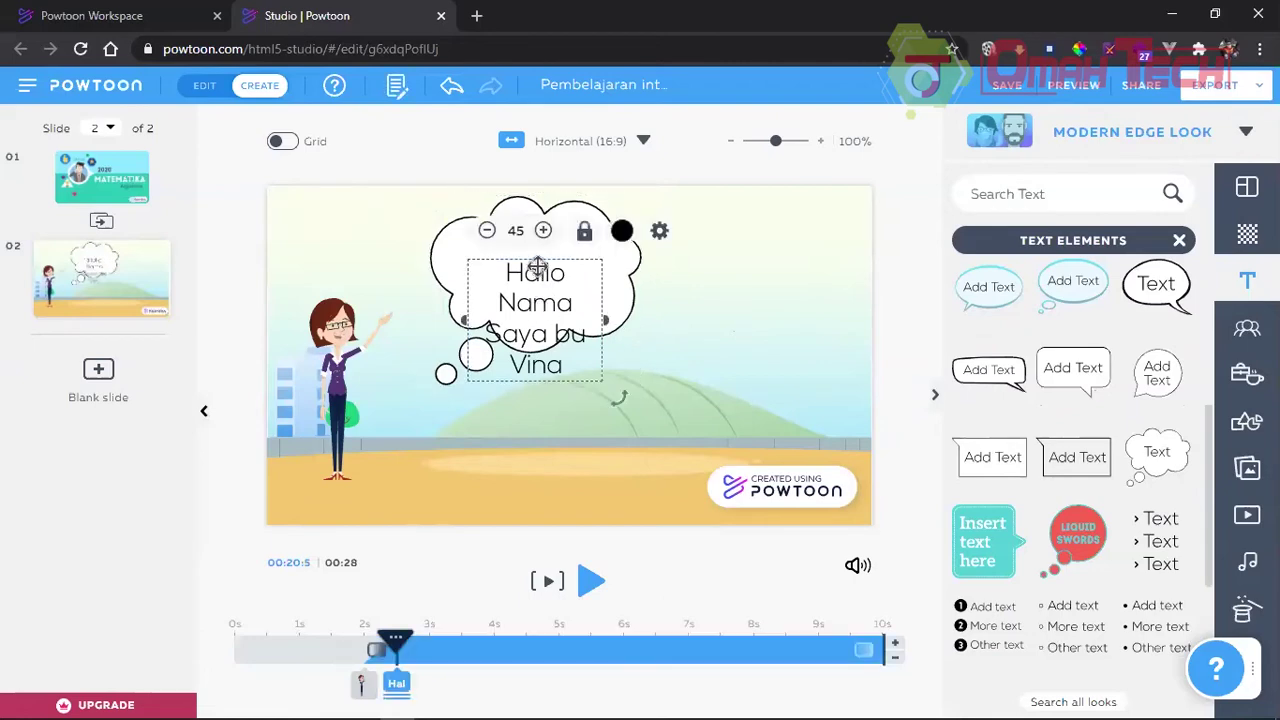
Step: Reduce the greeting text's font size to 36 and centre the text inside the thought bubble
left_click_drag(537, 265, 539, 223)
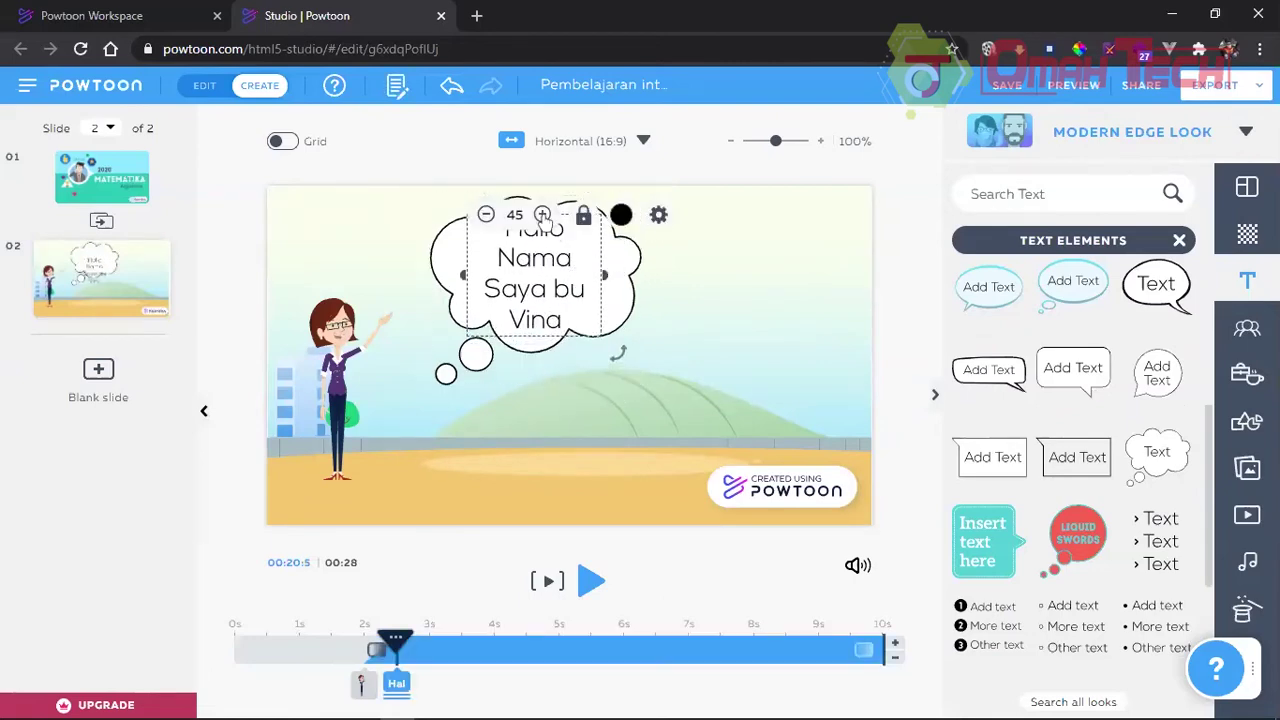
left_click(487, 216)
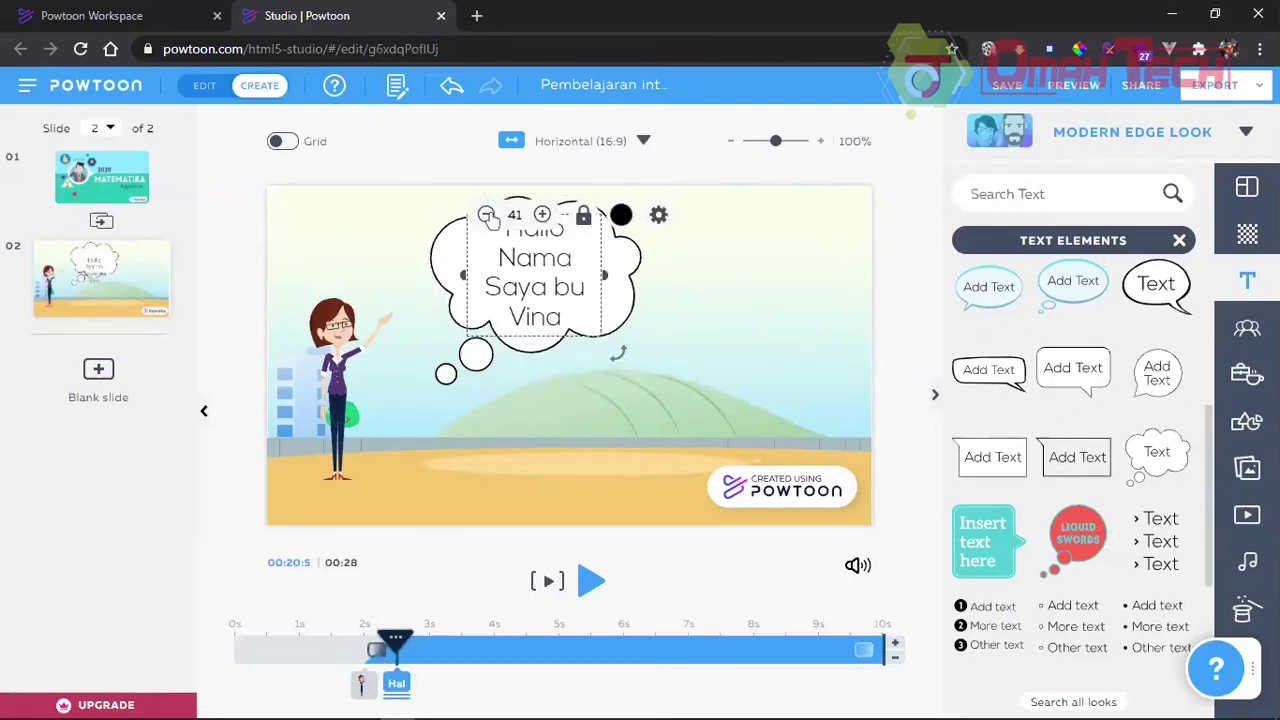
left_click(487, 216)
left_click(487, 216)
left_click(487, 216)
left_click(487, 216)
left_click(487, 216)
left_click(487, 216)
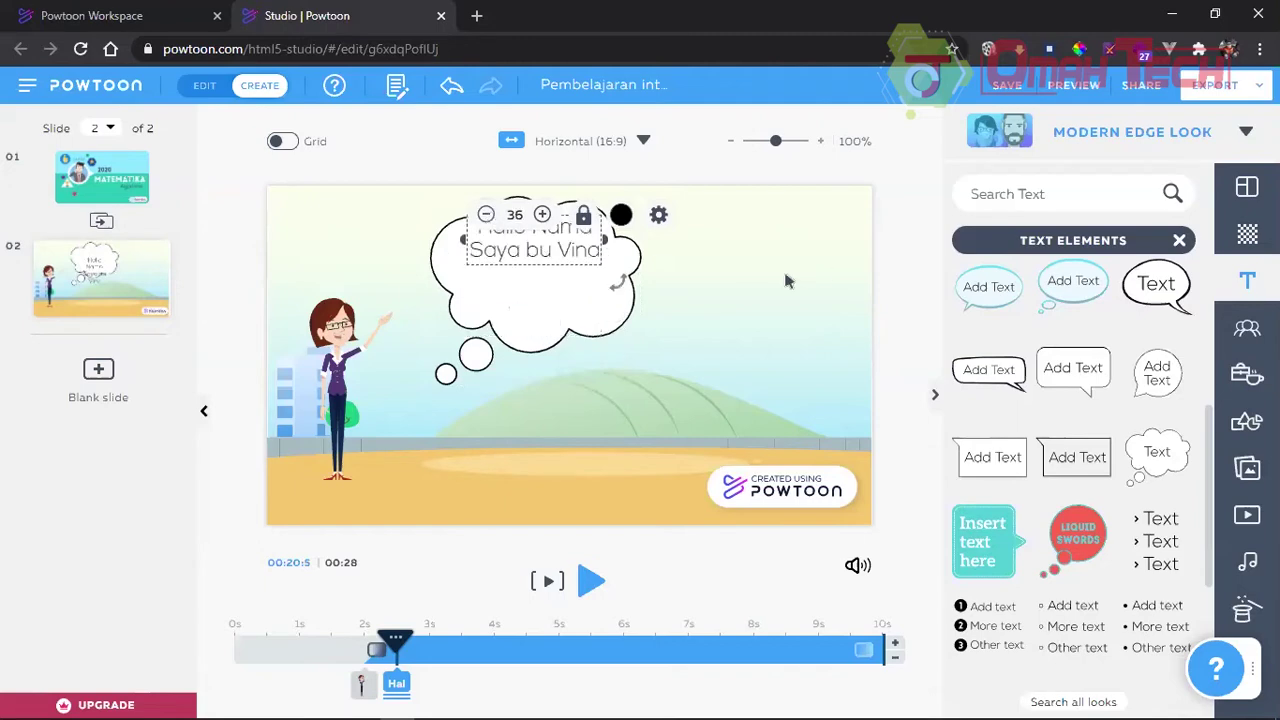
left_click(465, 252)
left_click(534, 230)
left_click_drag(534, 230, 540, 262)
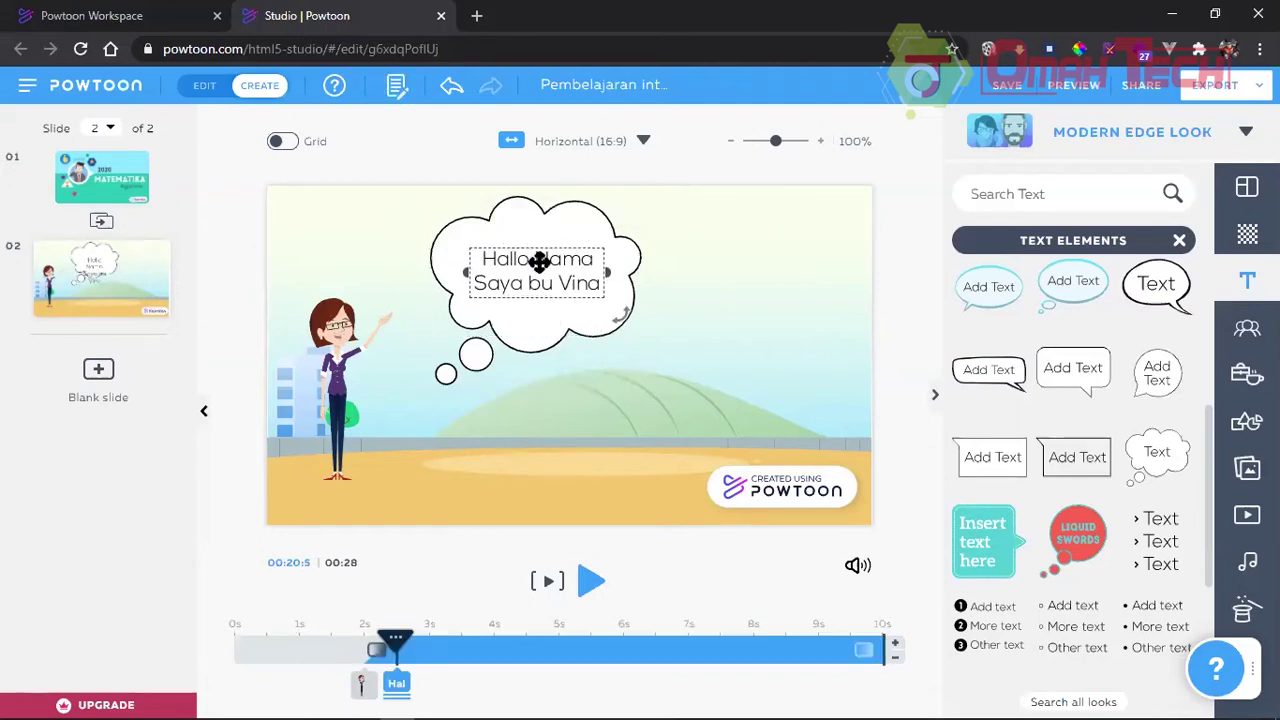
Step: Stretch the thought bubble wider and flatter around the greeting, and recentre the text inside it
left_click(729, 294)
left_click(563, 207)
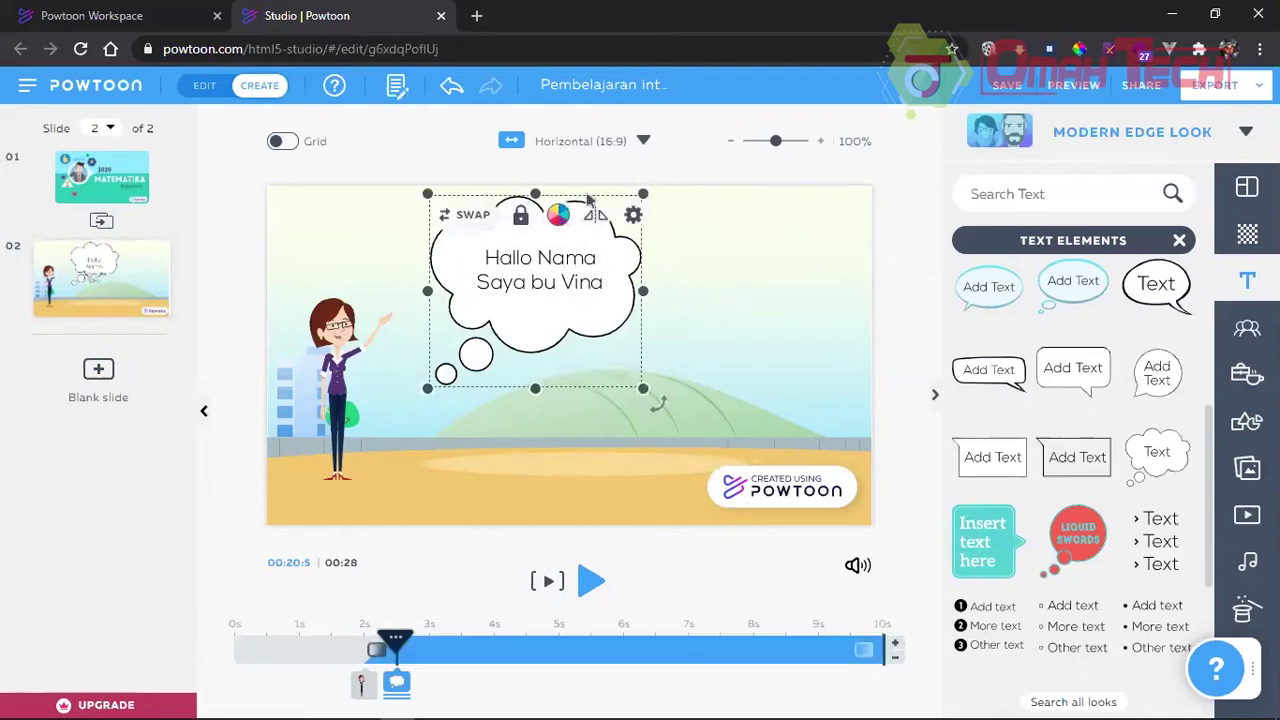
left_click_drag(600, 222, 655, 240)
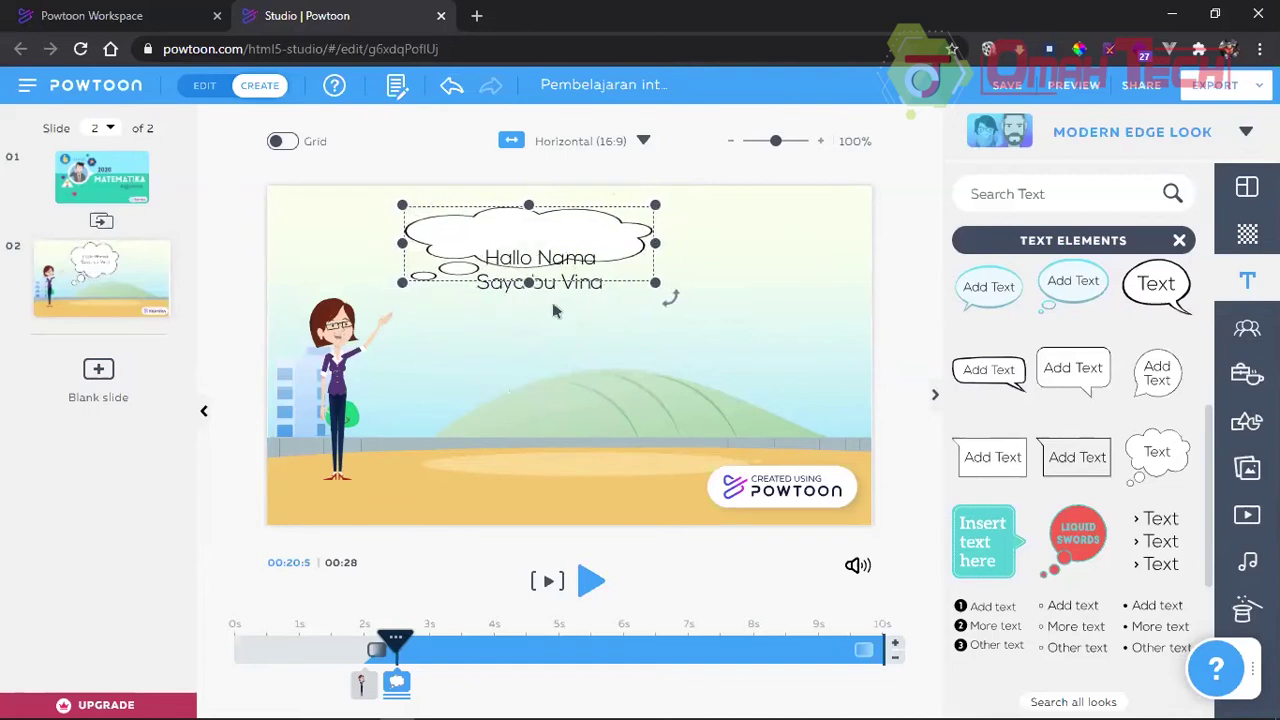
left_click_drag(528, 283, 526, 334)
left_click(545, 268)
left_click_drag(536, 254, 532, 246)
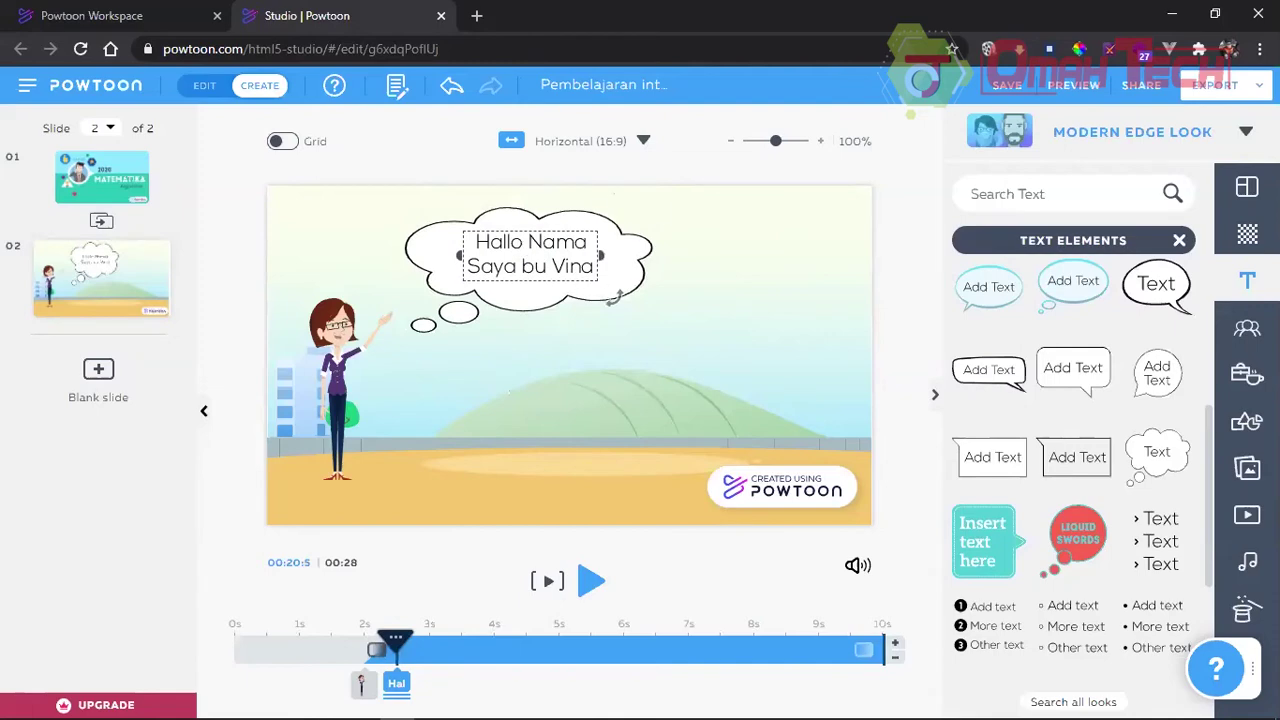
Step: Move the thought bubble and its text together up to the slide's upper edge, closer to the woman's head
left_click(430, 242)
left_click_drag(430, 242, 392, 218)
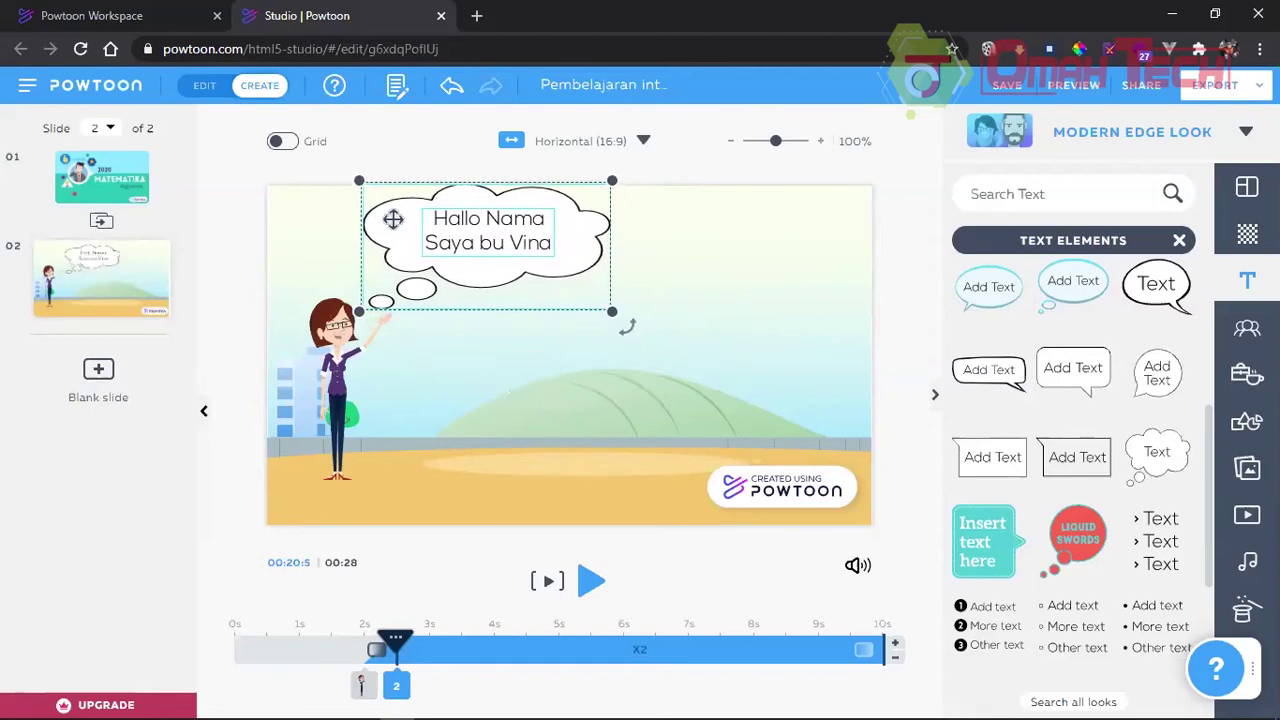
left_click(226, 489)
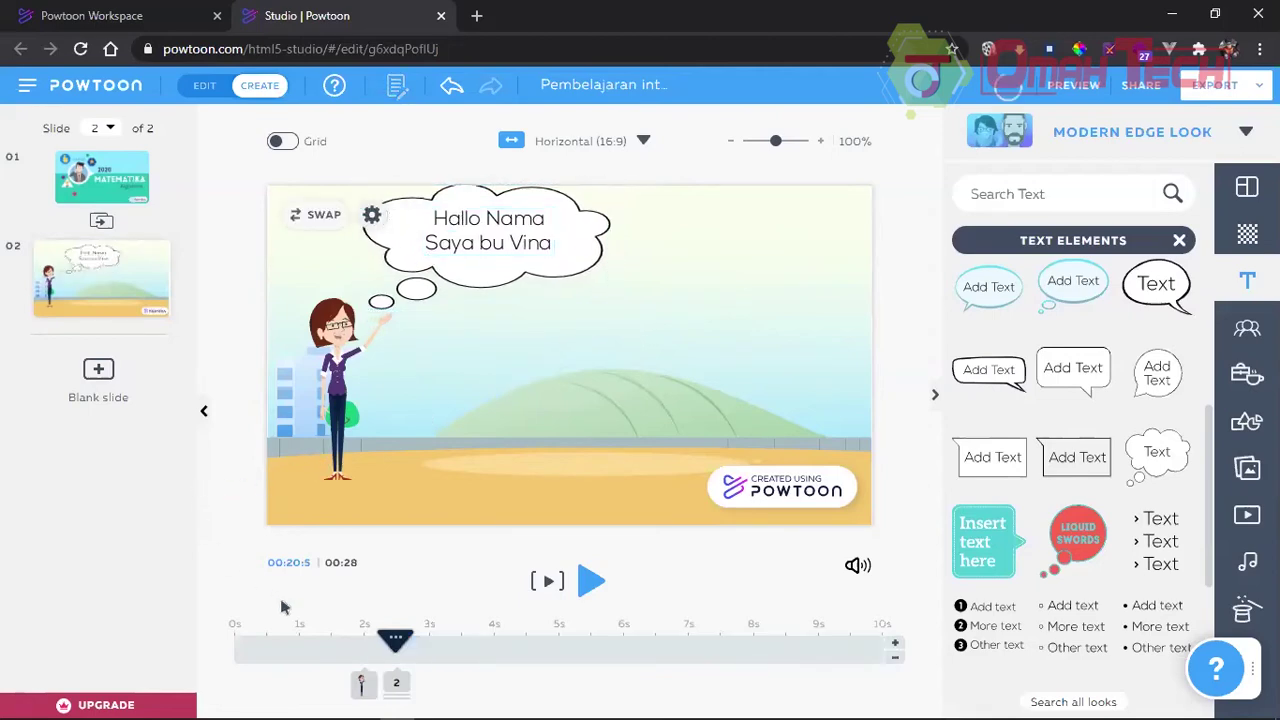
Step: Play slide 2 from its start to check the woman's and thought bubble's animation
left_click(238, 634)
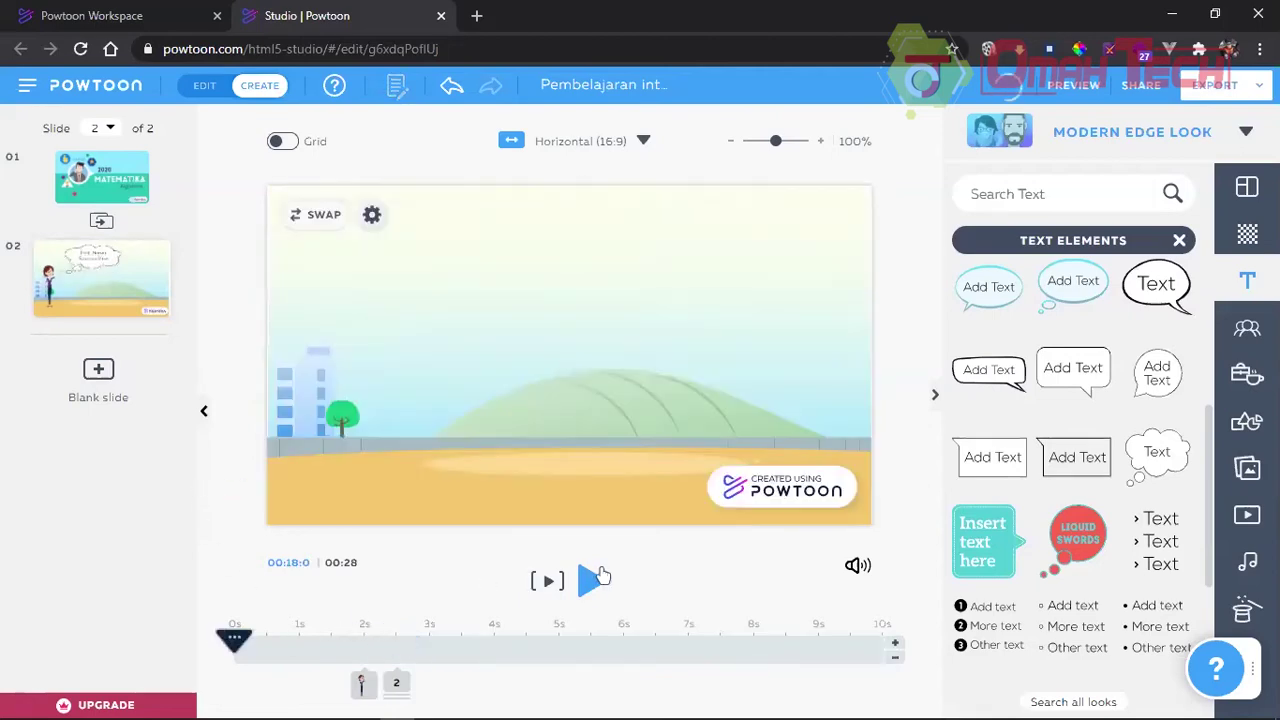
left_click(594, 580)
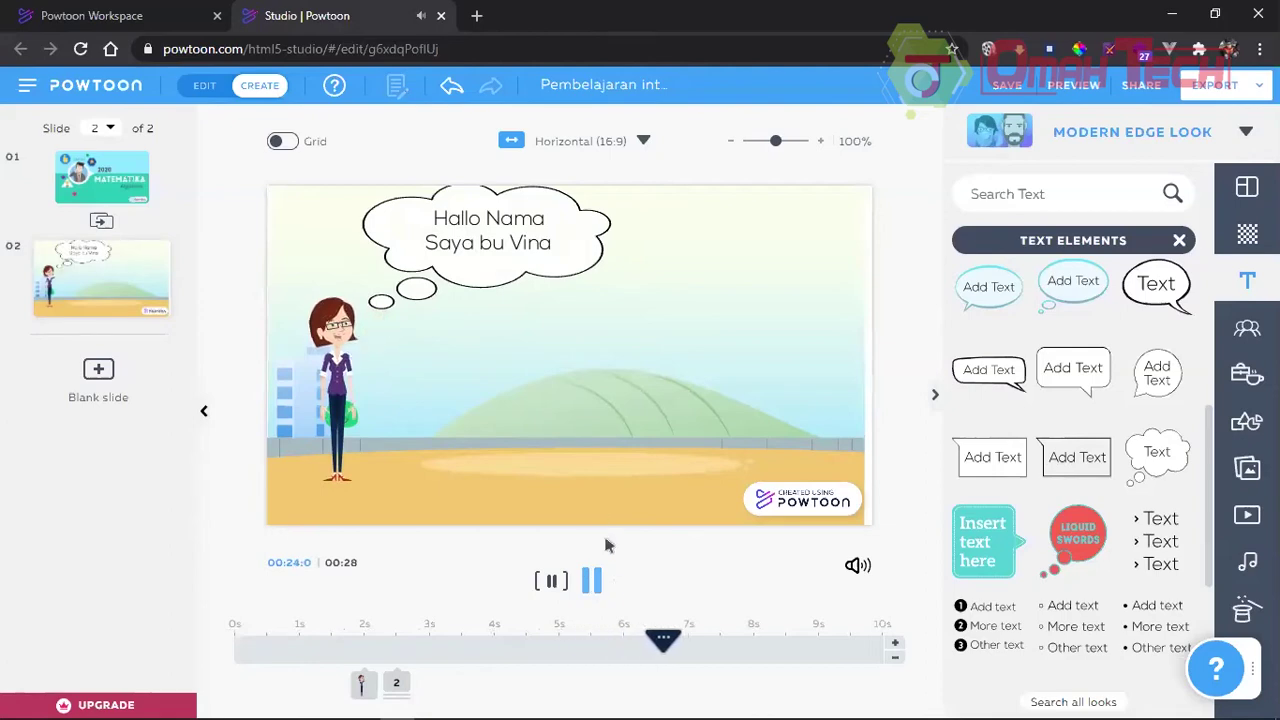
left_click(629, 515)
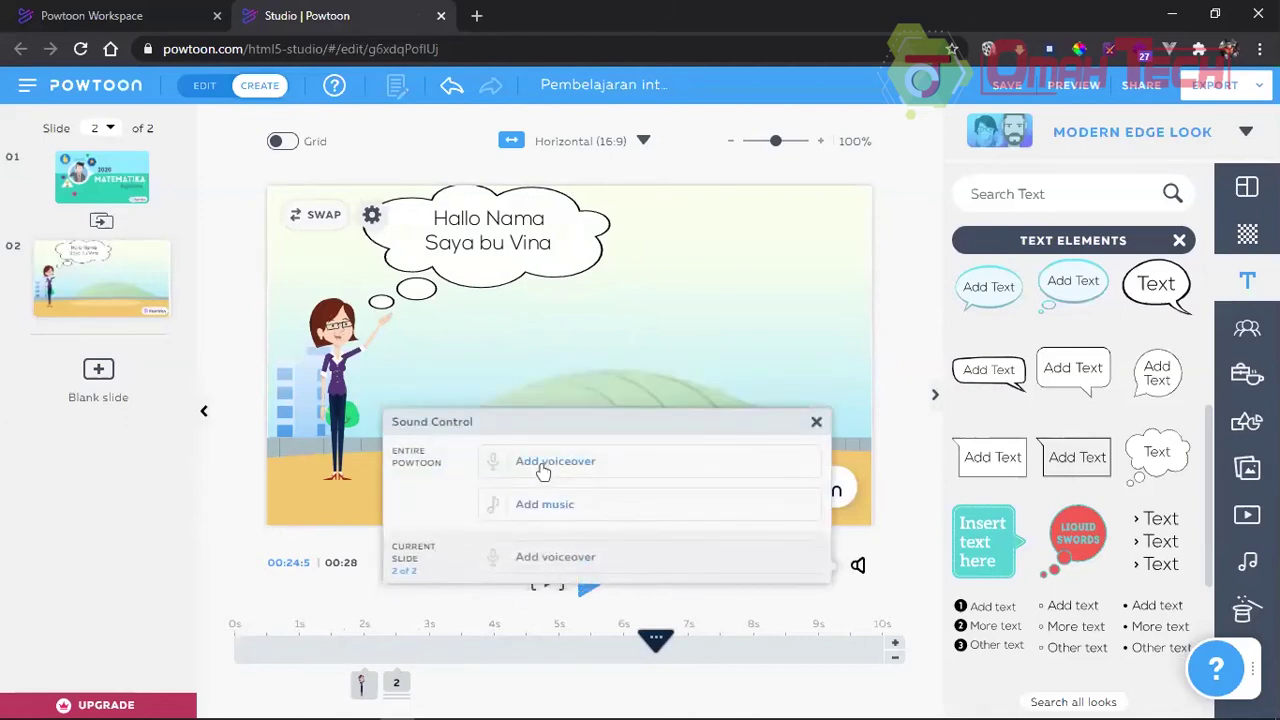
Step: Record a voiceover of about 11 seconds for the entire Powtoon
left_click(541, 466)
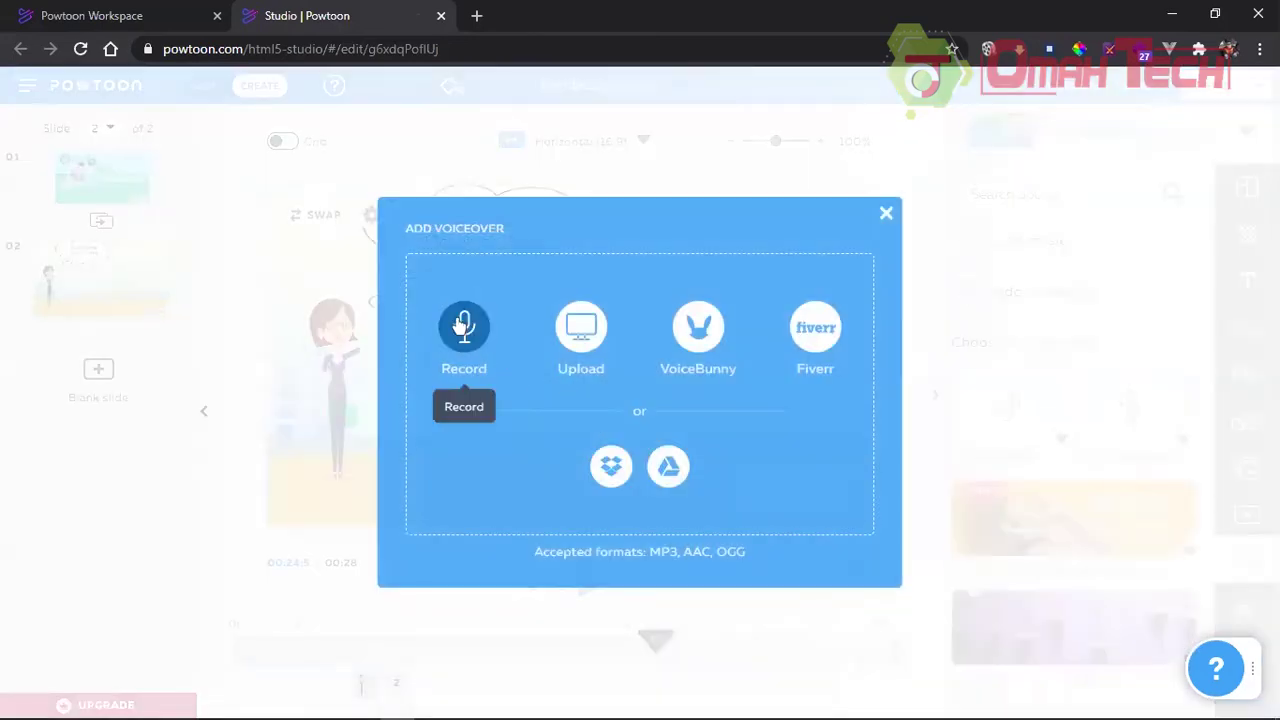
left_click(463, 325)
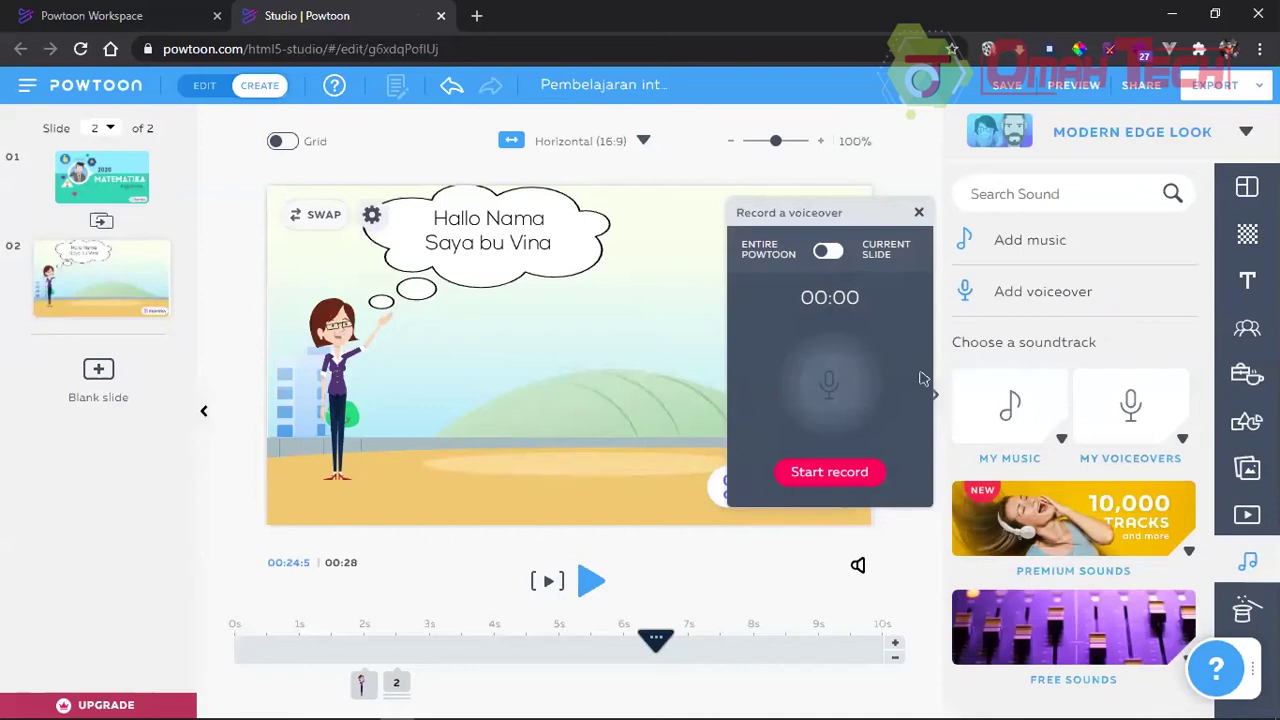
left_click(843, 478)
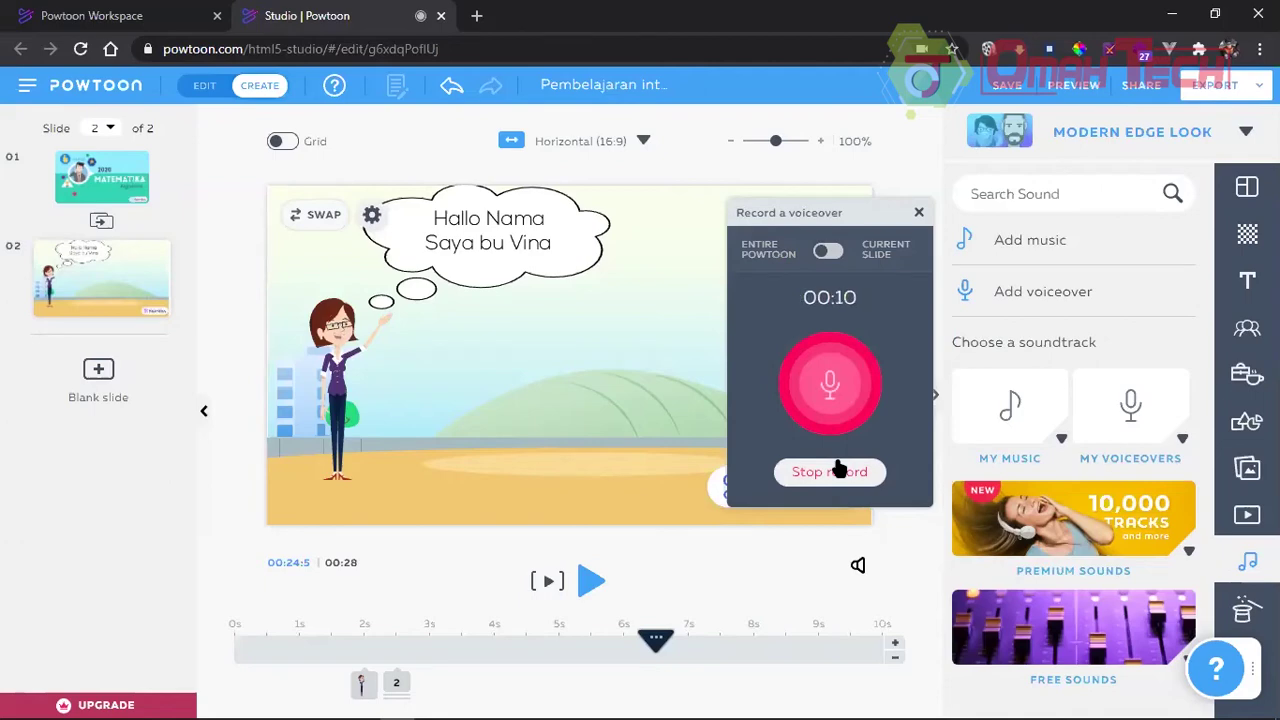
left_click(836, 471)
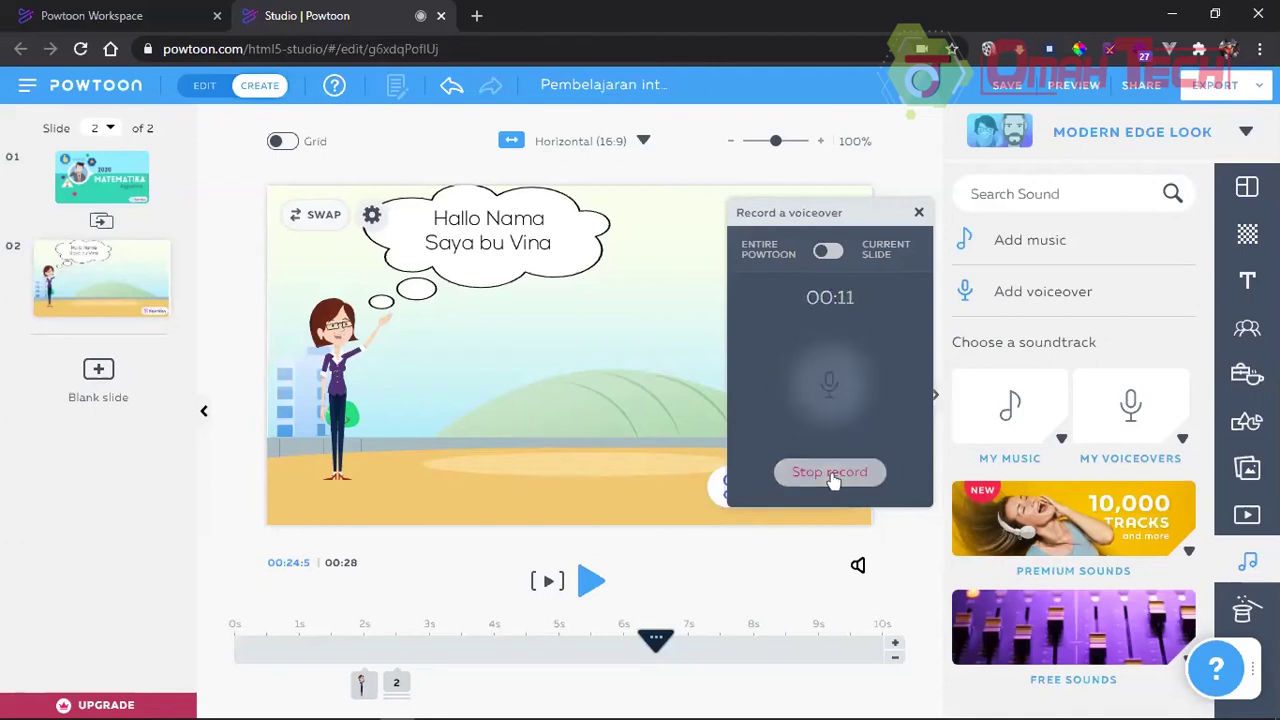
Step: Listen to the recorded voiceover, save it under the name "perkenalan", and close the sound controls
left_click(793, 373)
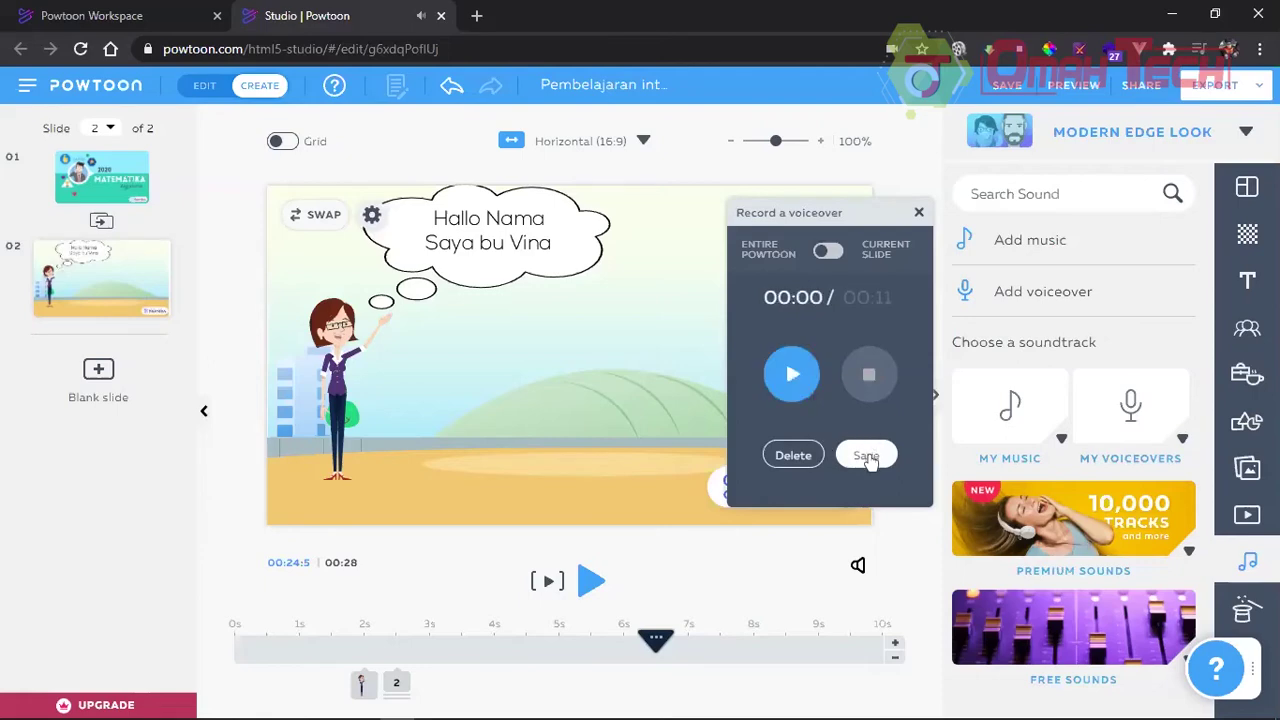
left_click(866, 455)
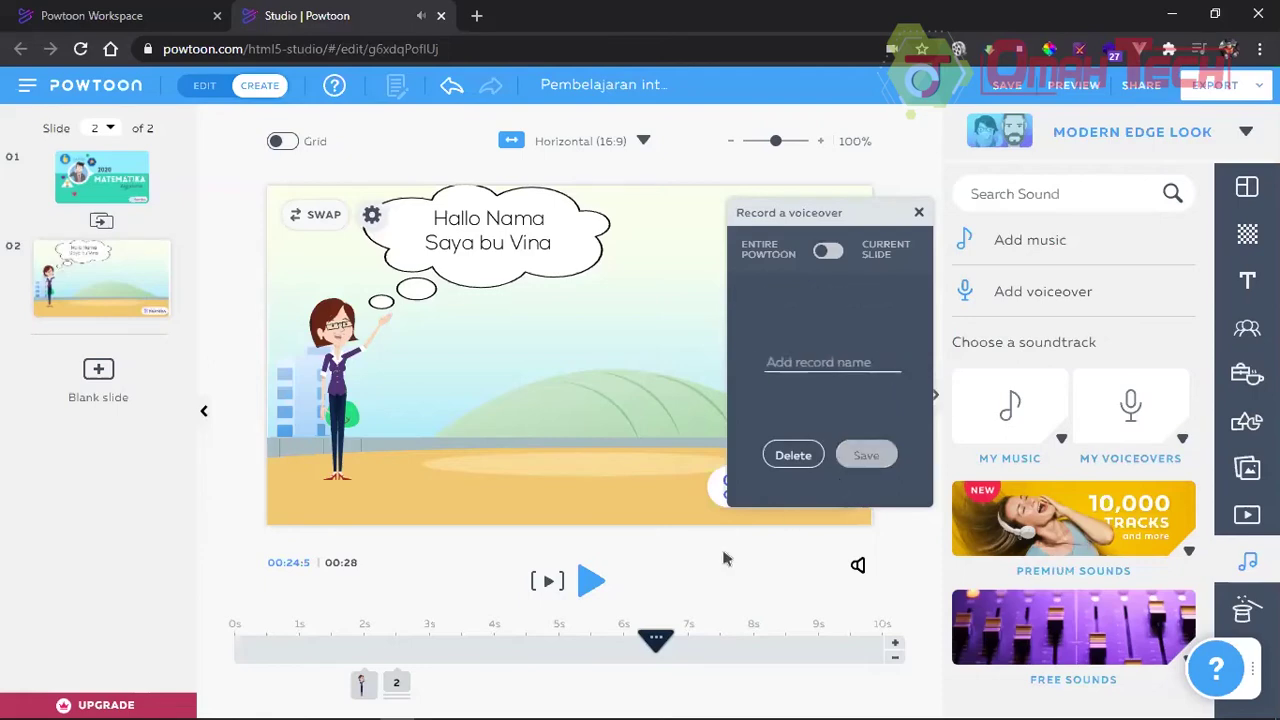
left_click(796, 361)
type("intr")
key("BackSpace")
key("BackSpace")
key("BackSpace")
key("BackSpace")
type("perkenalan")
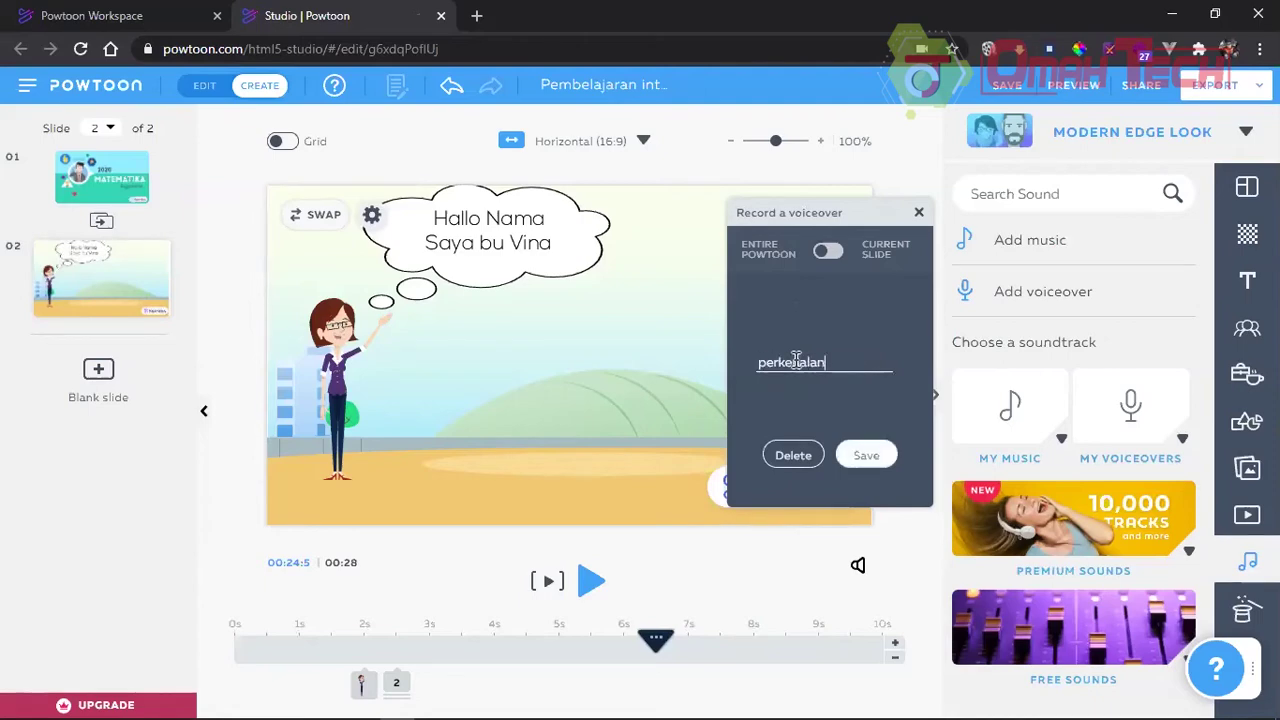
left_click(866, 455)
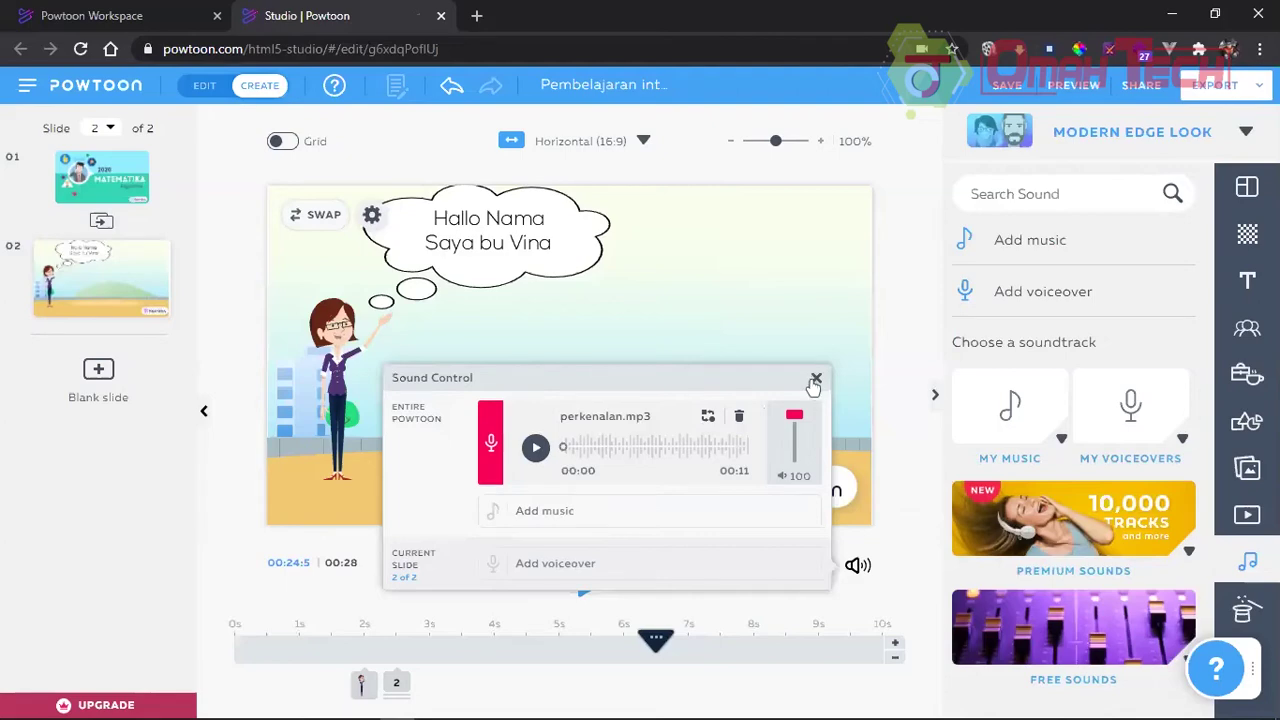
left_click(816, 381)
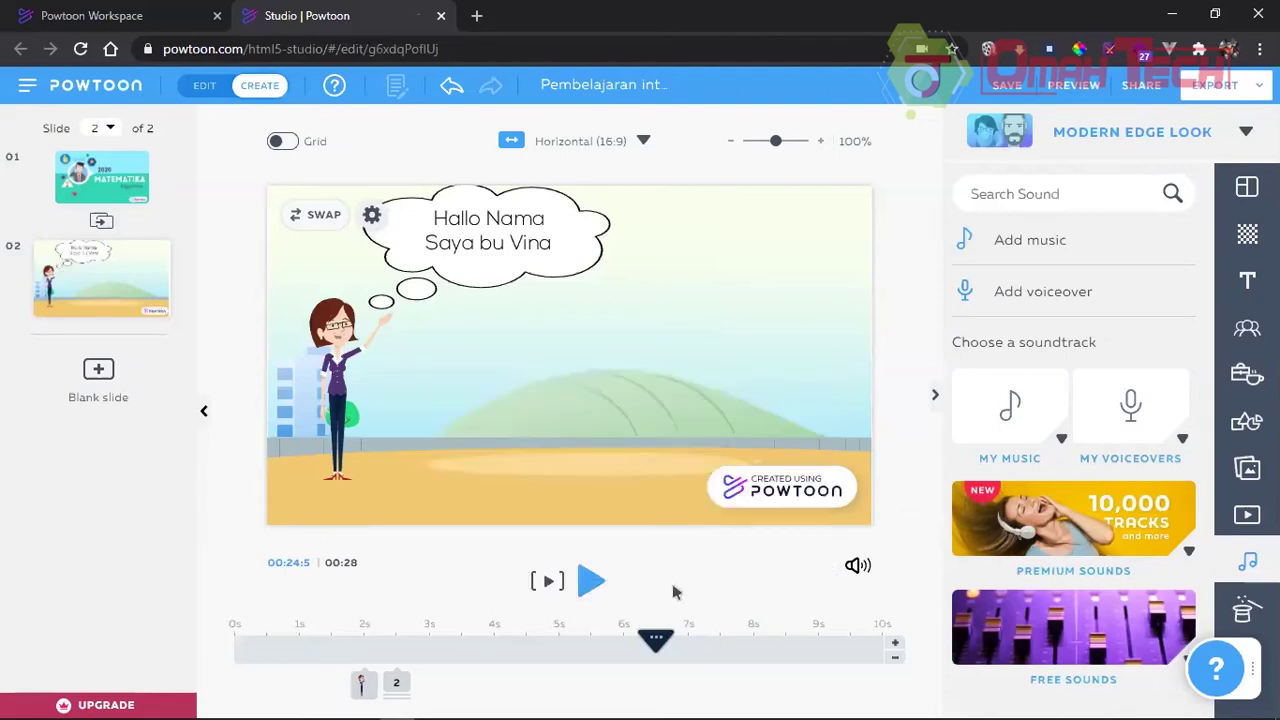
Step: Play slide 2 from its start and listen to the perkenalan.mp3 voiceover in the sound controls
left_click_drag(655, 638, 240, 642)
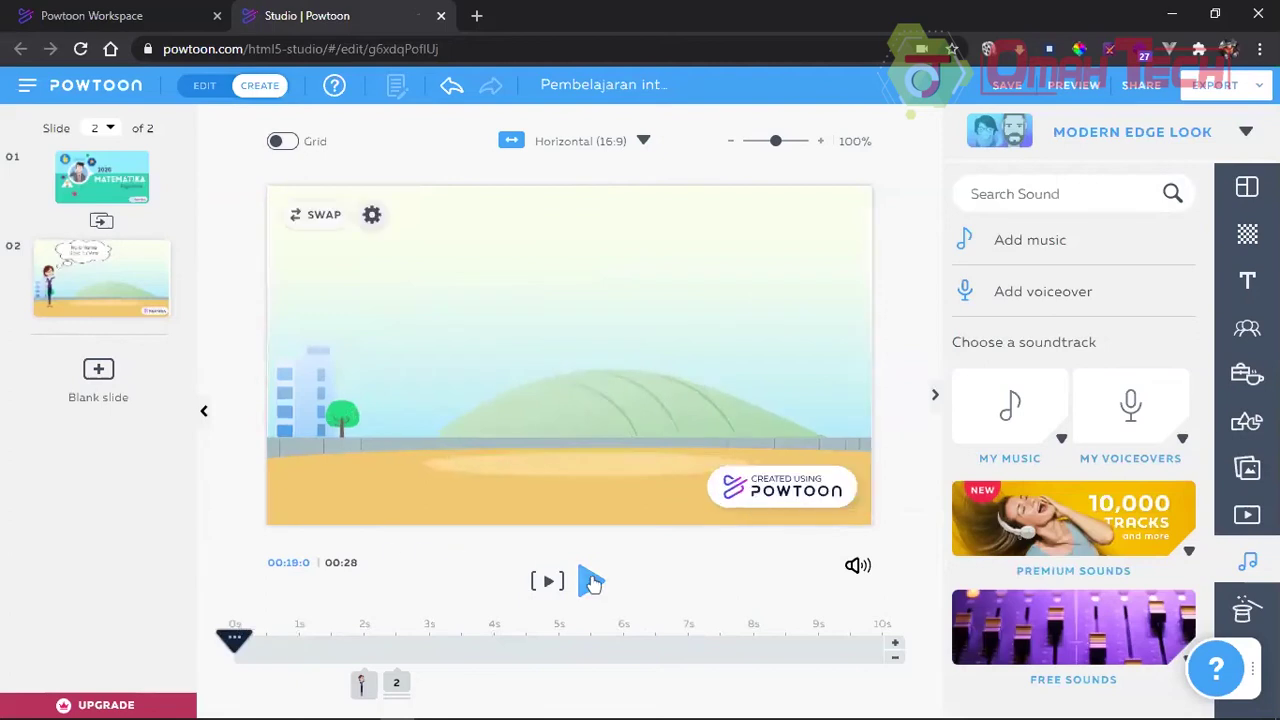
left_click(589, 580)
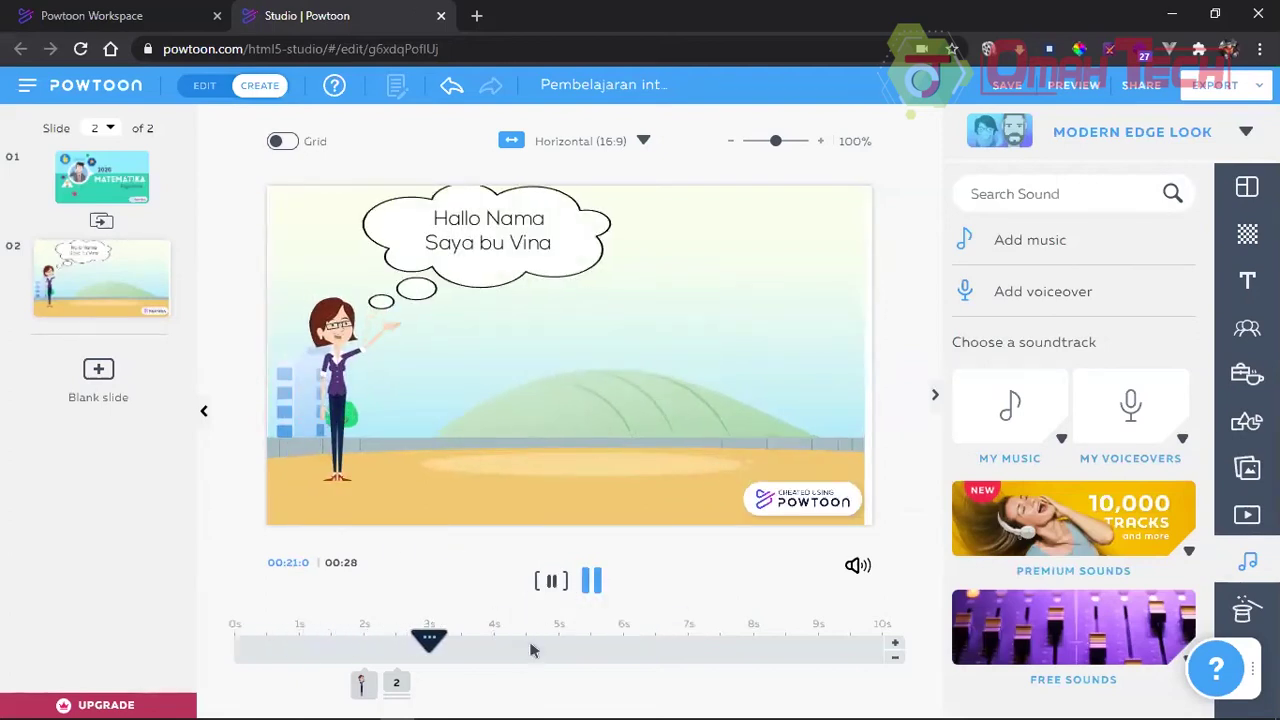
left_click(858, 567)
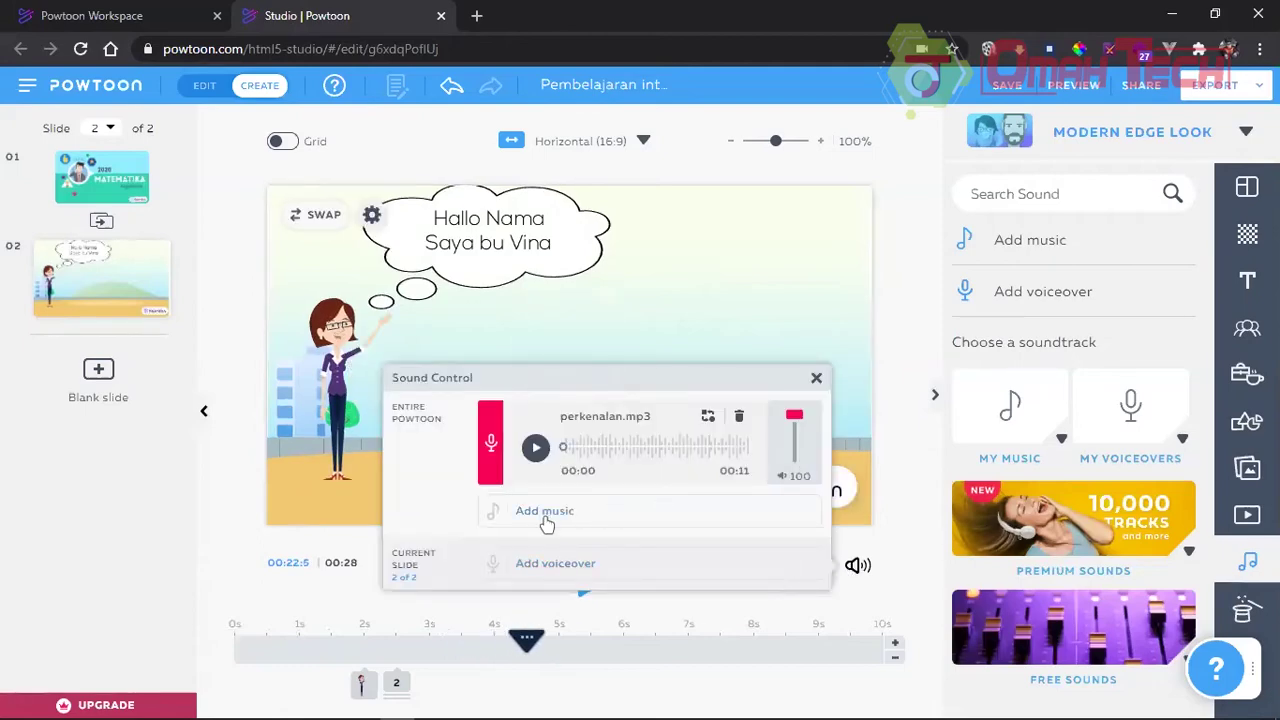
left_click(536, 448)
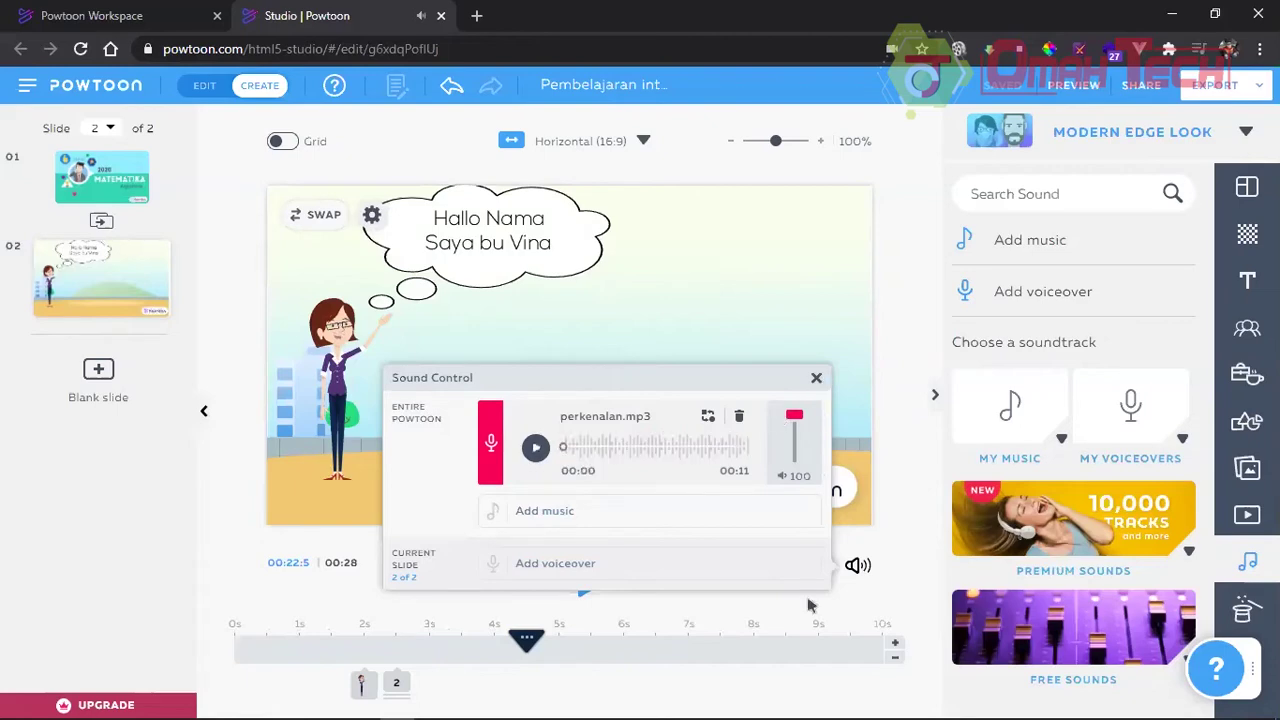
left_click(816, 381)
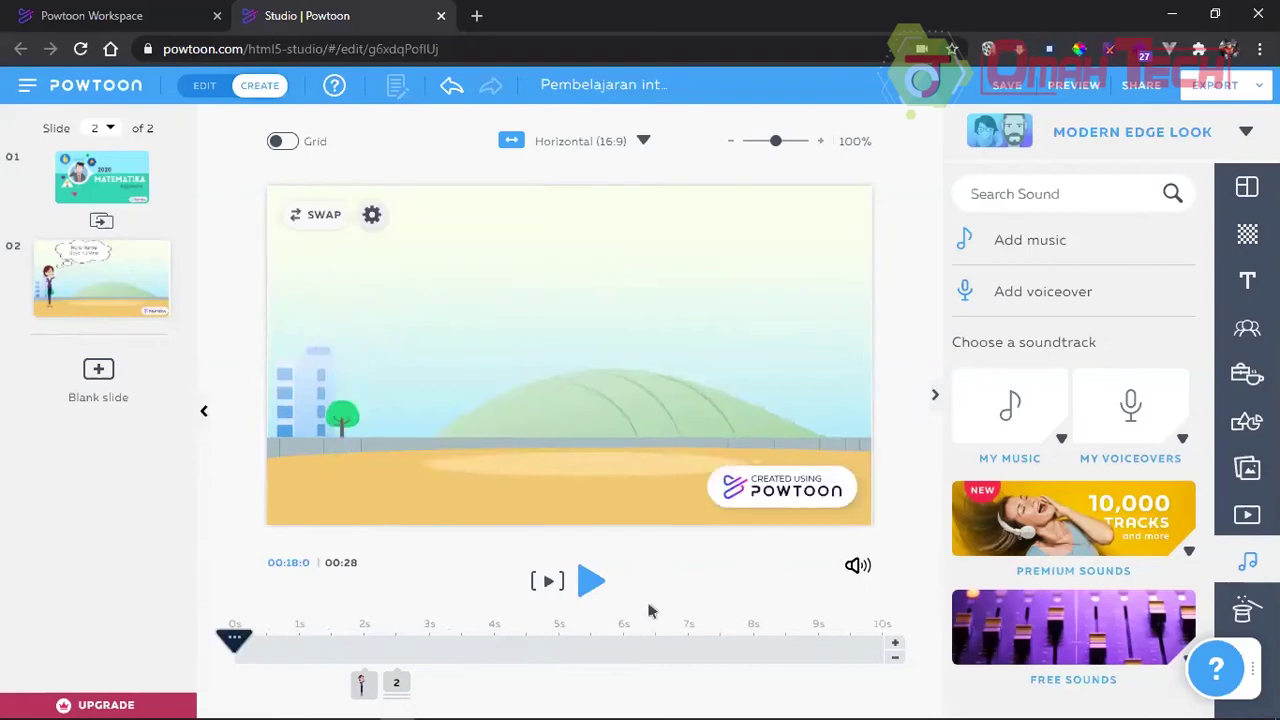
left_click(588, 581)
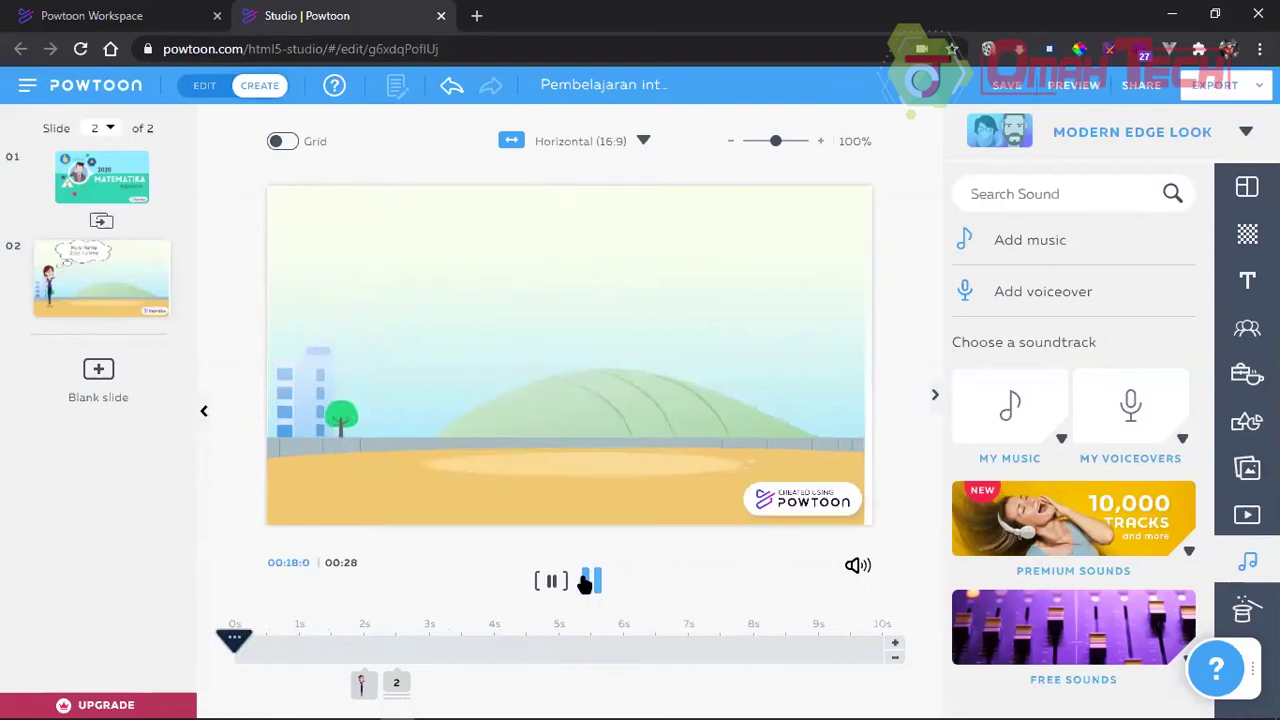
Step: Lengthen slide 2 by 1 second and replay it from its start, finishing with slide 1 open
left_click(897, 644)
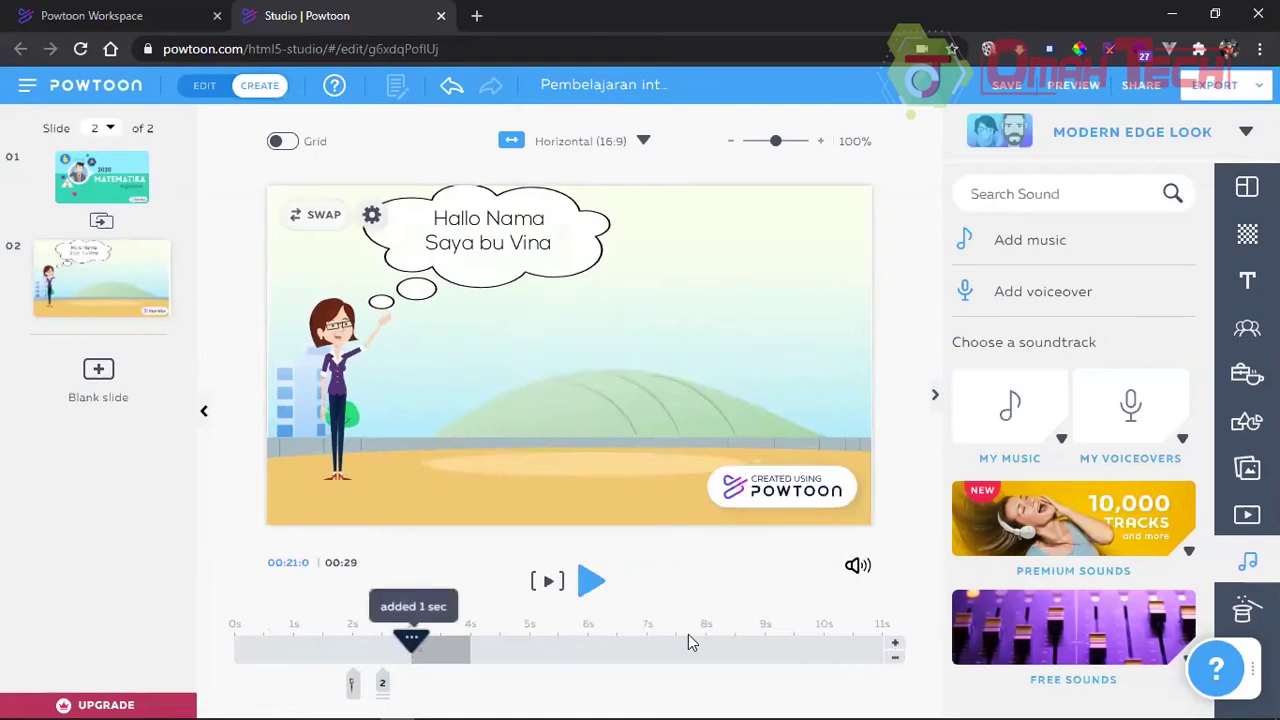
left_click_drag(411, 638, 171, 629)
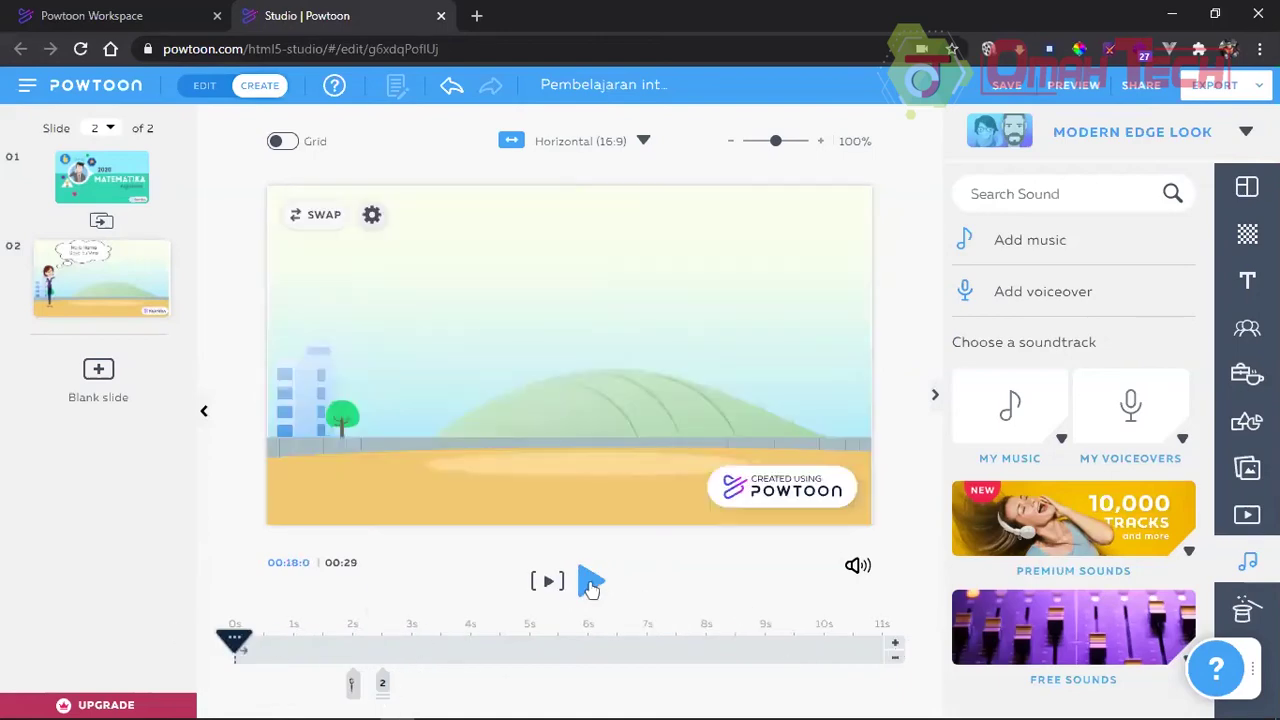
left_click(590, 583)
left_click(115, 198)
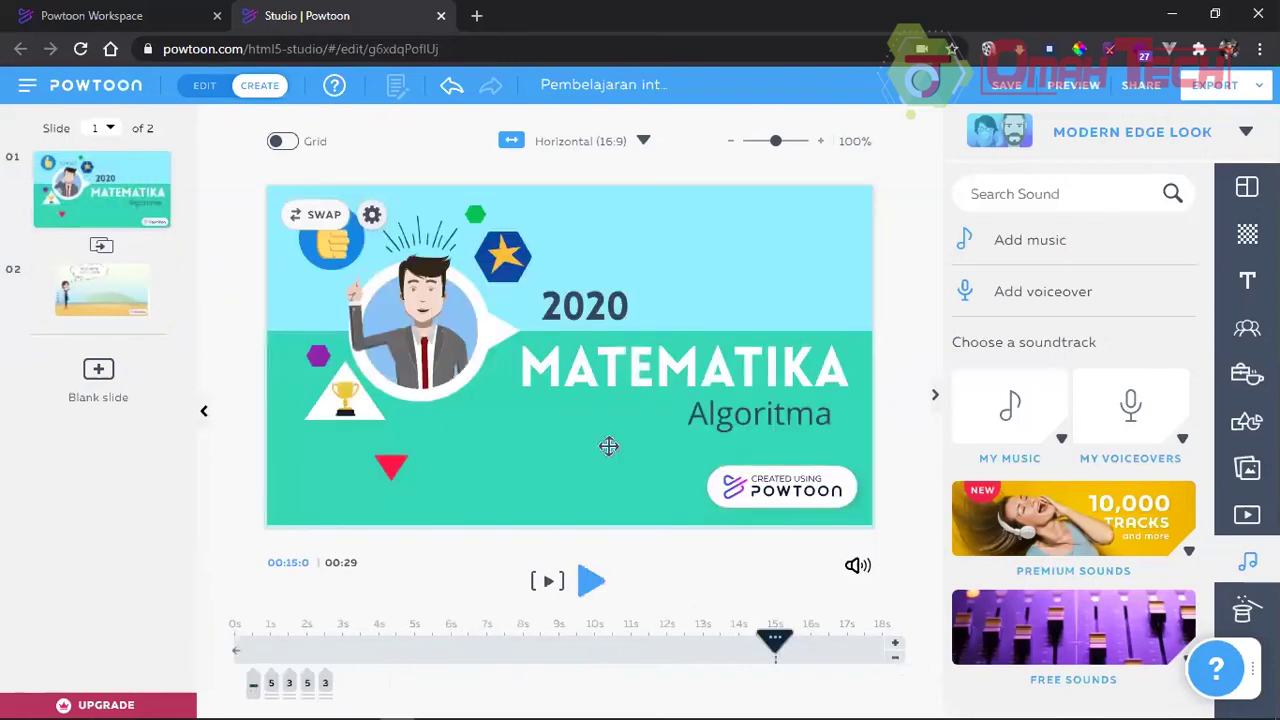
Step: Play slide 1 from its start and check the sounds in its sound controls
left_click_drag(787, 641, 140, 633)
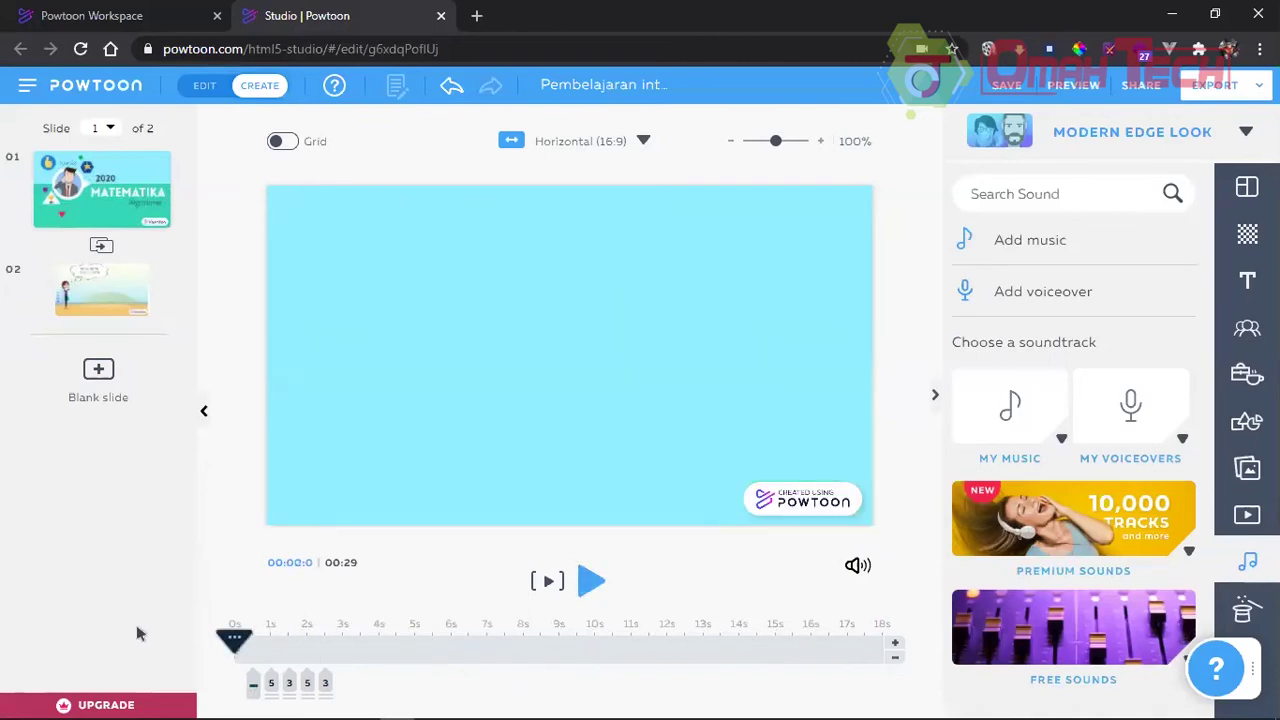
left_click(591, 581)
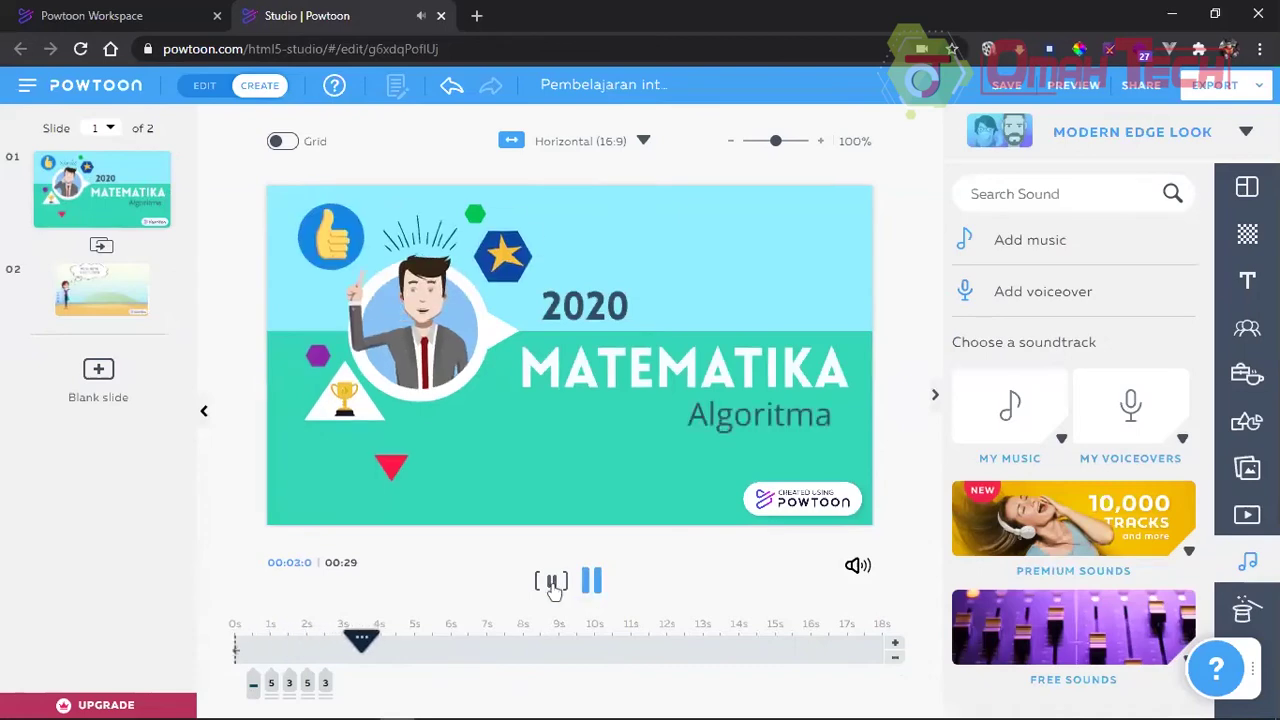
left_click(857, 568)
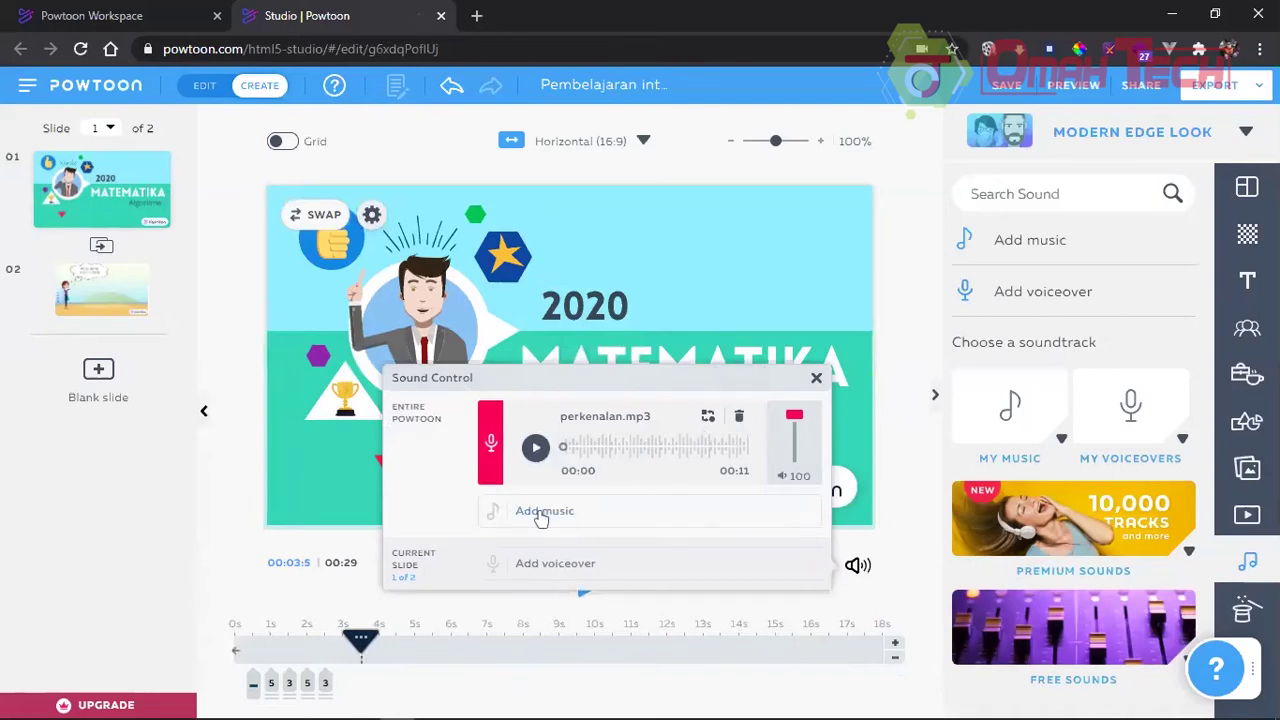
left_click(575, 522)
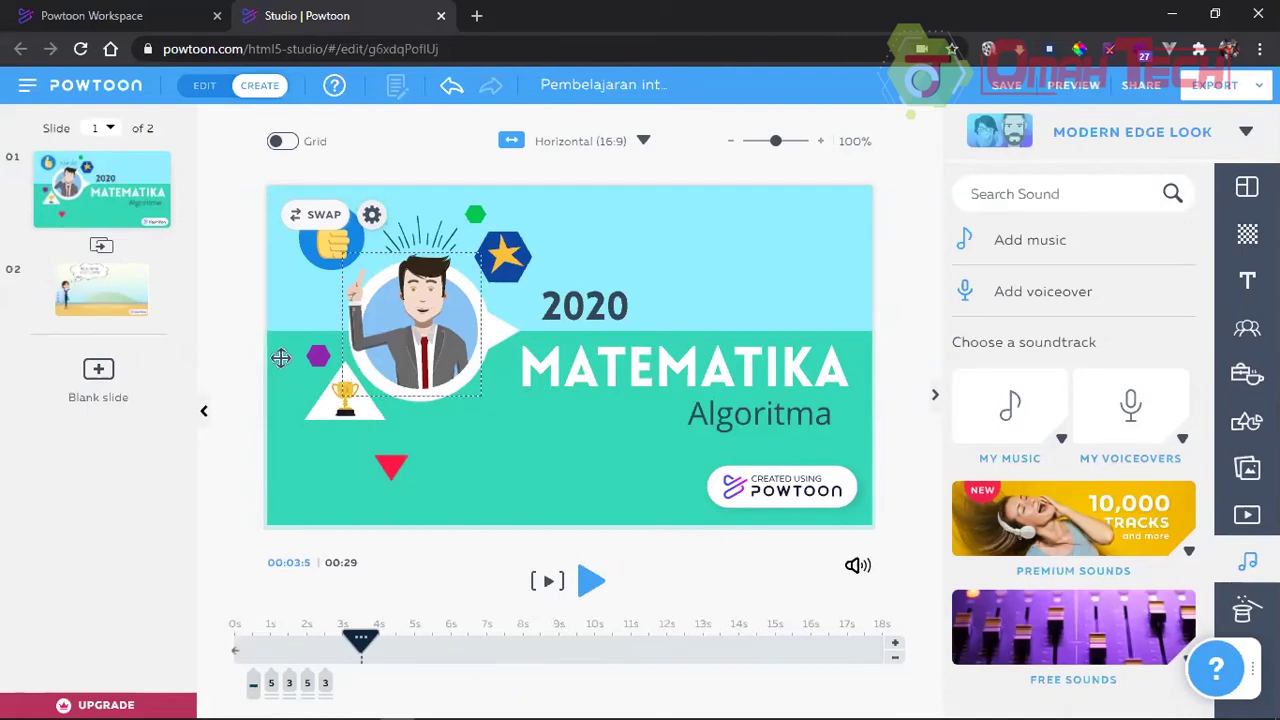
Step: Compare the sound controls of slide 2 with those of slide 1
left_click(87, 290)
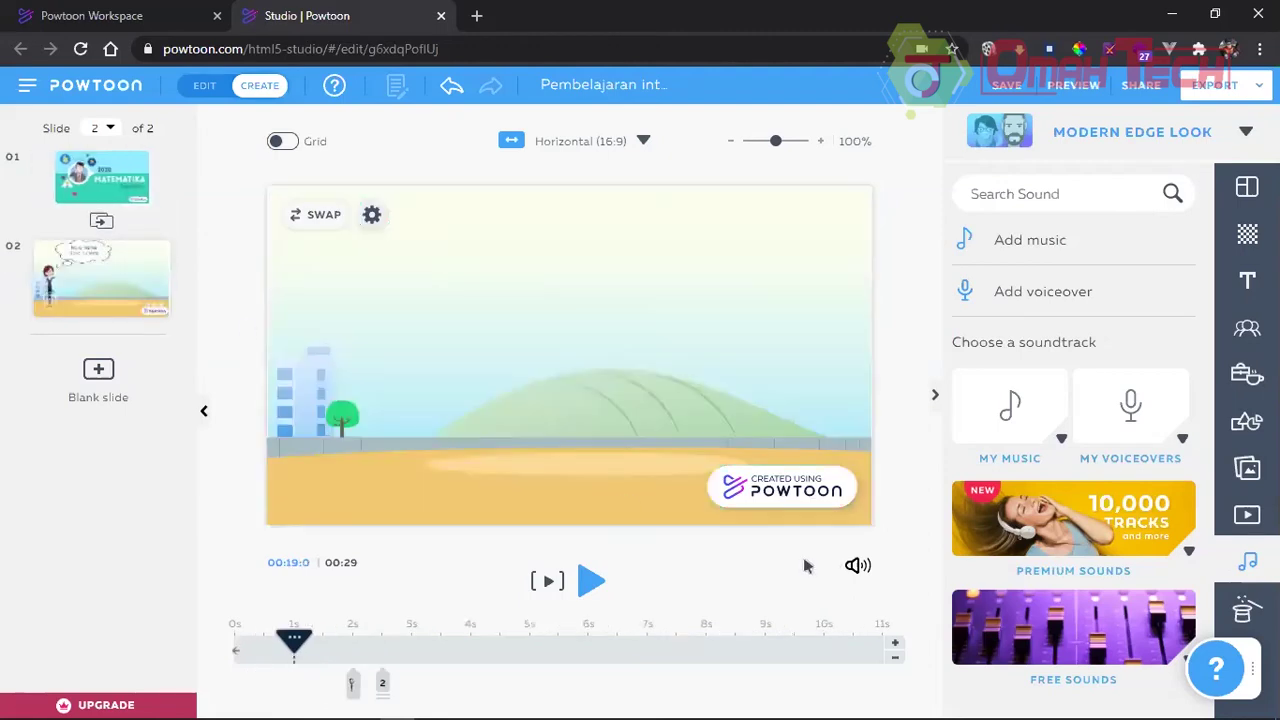
left_click(856, 566)
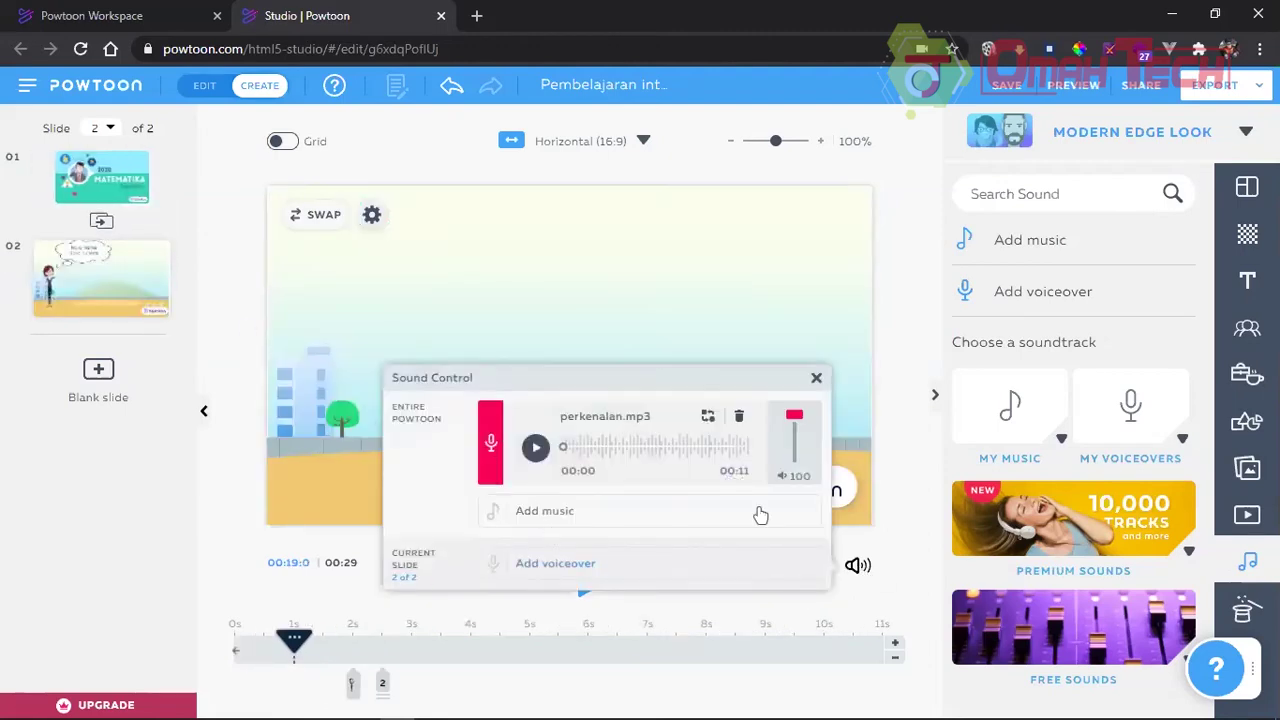
left_click(588, 514)
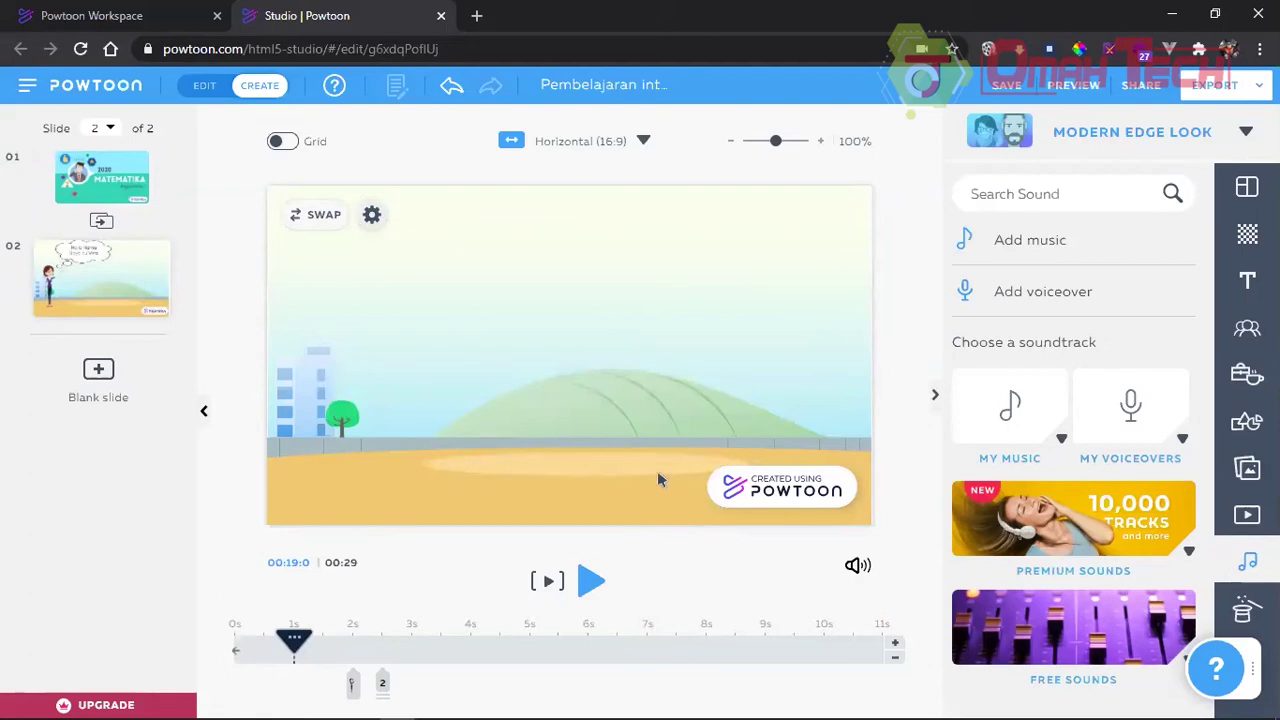
left_click_drag(300, 640, 177, 646)
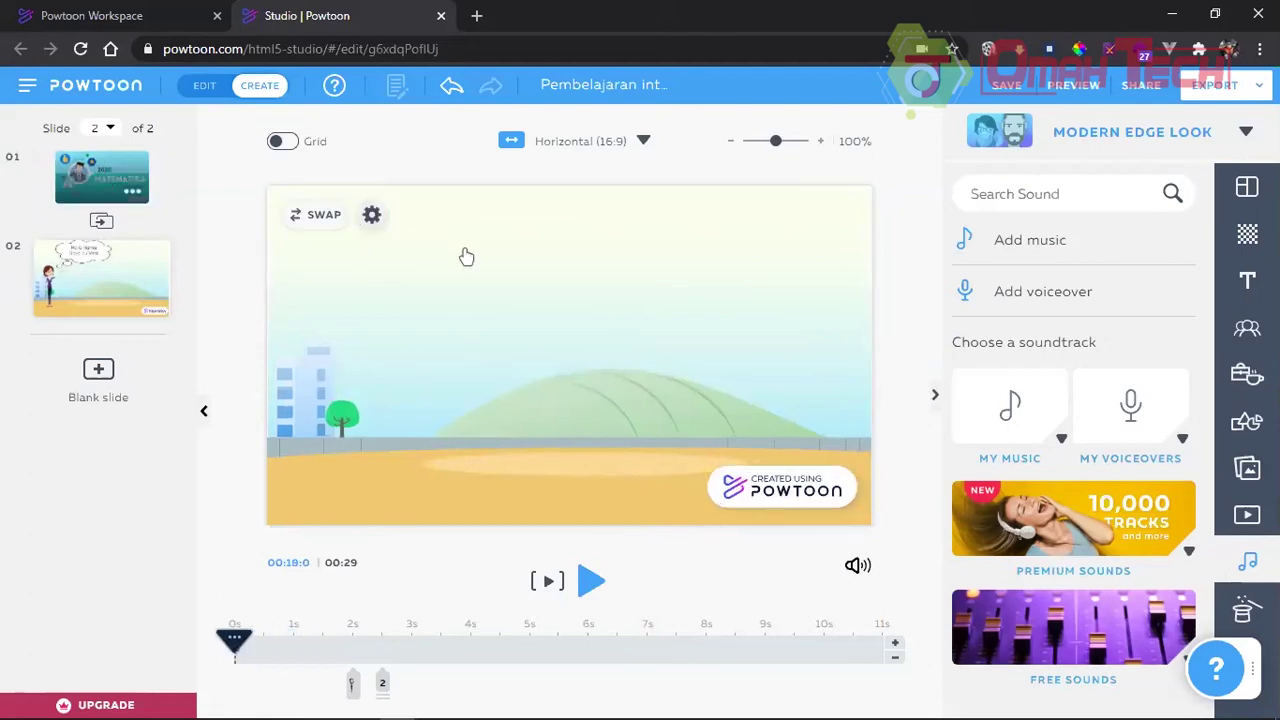
left_click(858, 567)
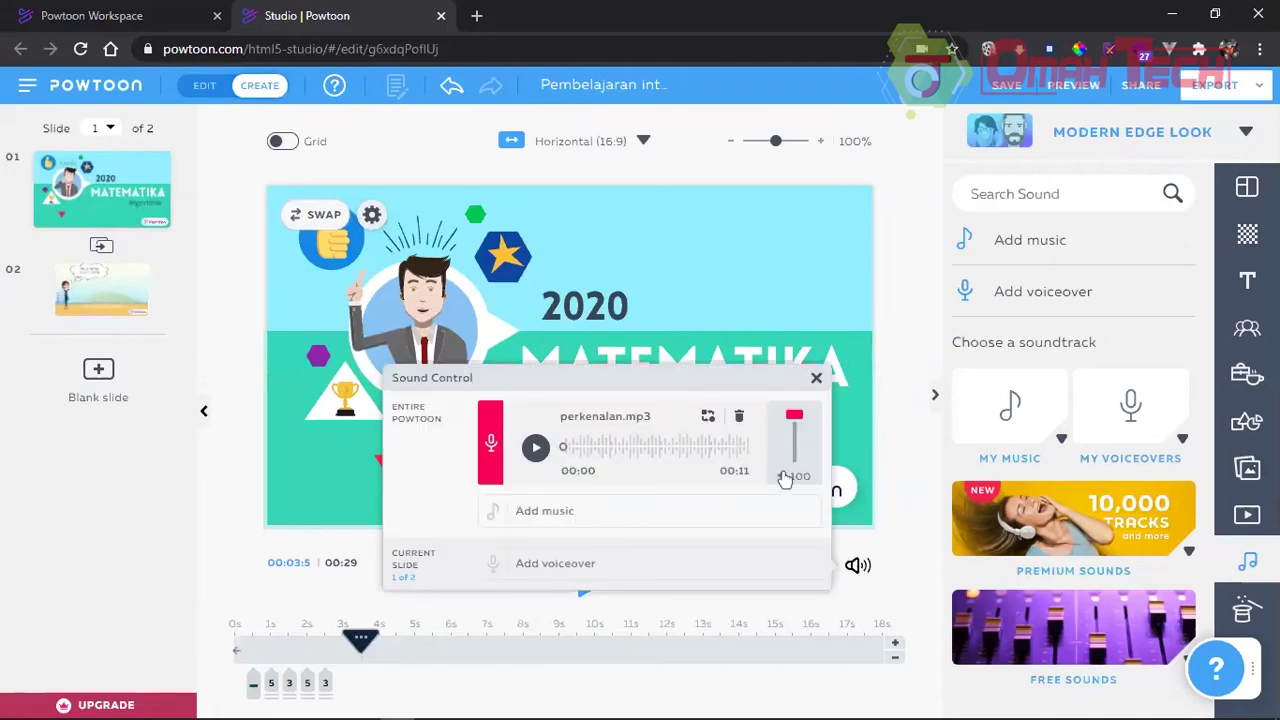
Step: Add the 6-second track "Happy To Have Lived" from the Happy category of the free sounds as background music for the entire Powtoon
left_click(541, 512)
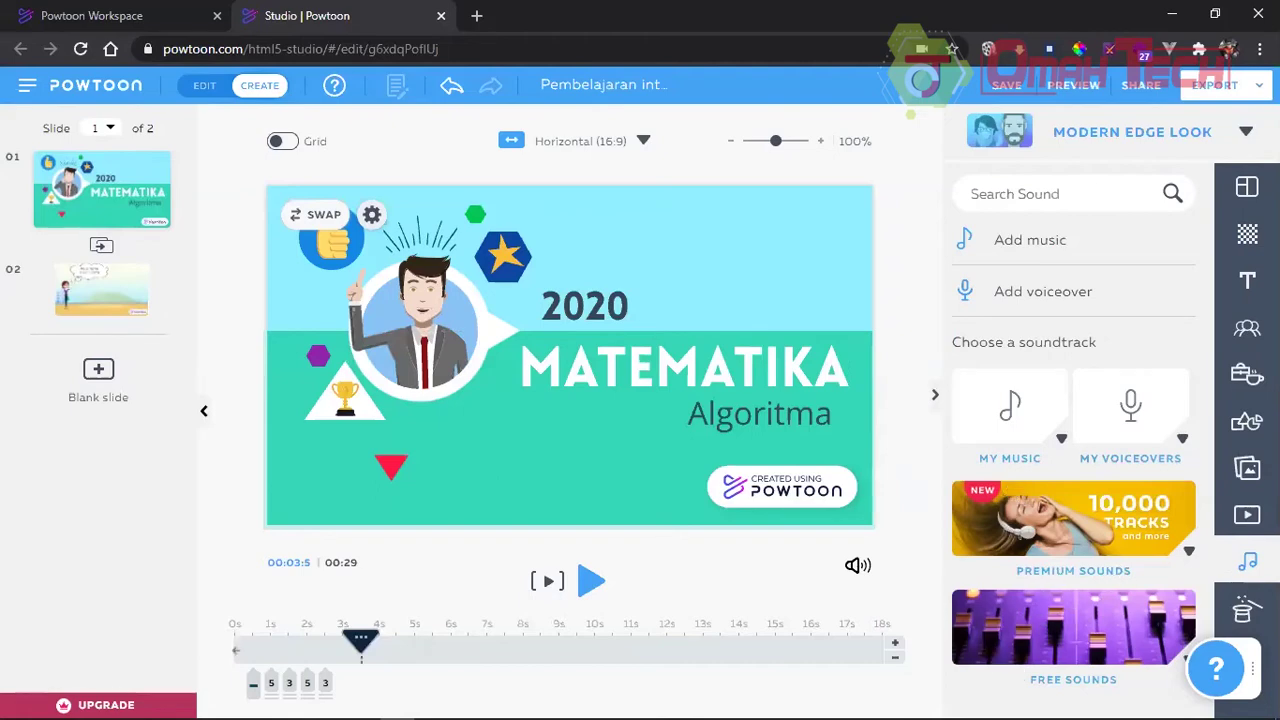
left_click(1066, 596)
scroll(1100, 530, "down", 2)
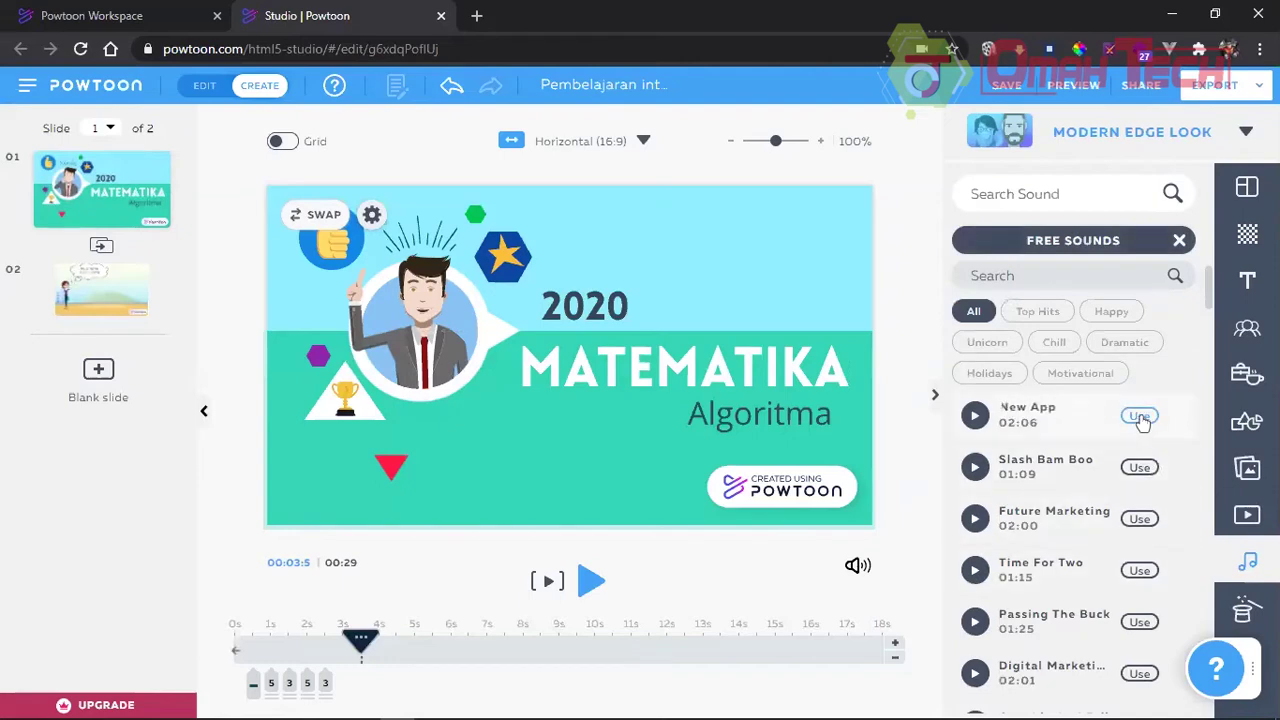
left_click(1112, 312)
scroll(1045, 594, "down", 2)
scroll(1045, 594, "down", 5)
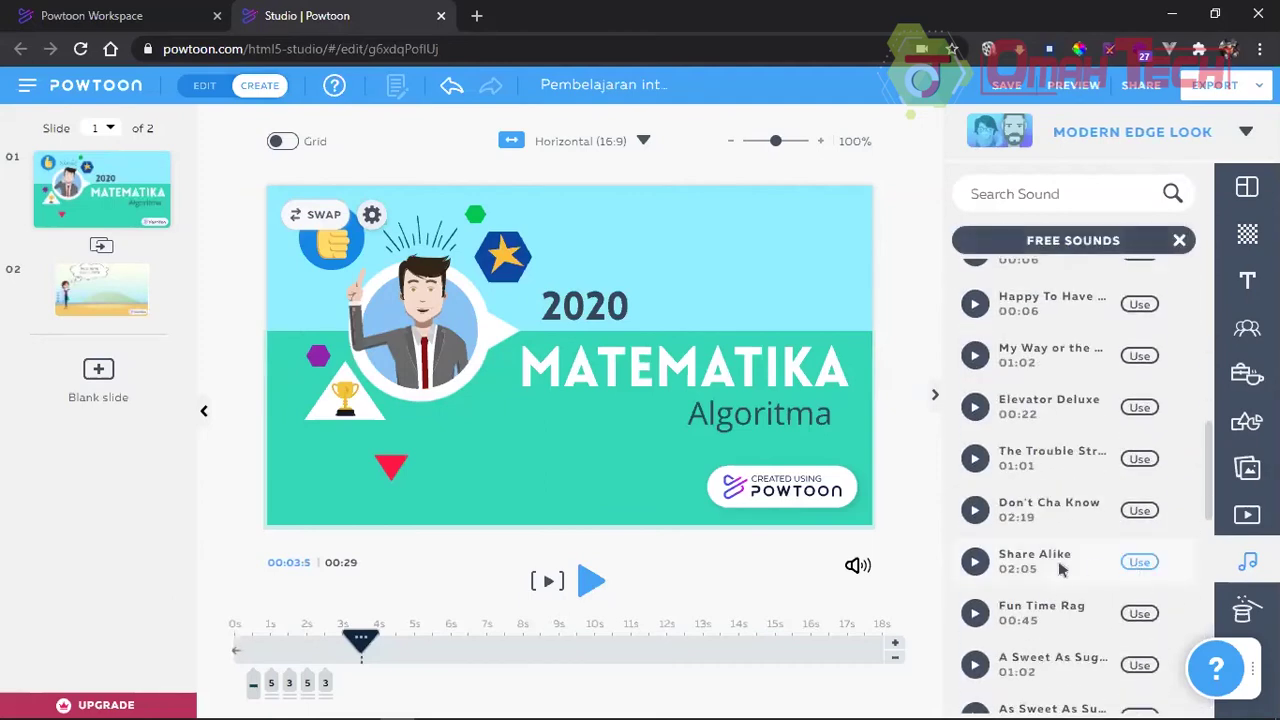
scroll(1100, 432, "up", 2)
left_click(1141, 400)
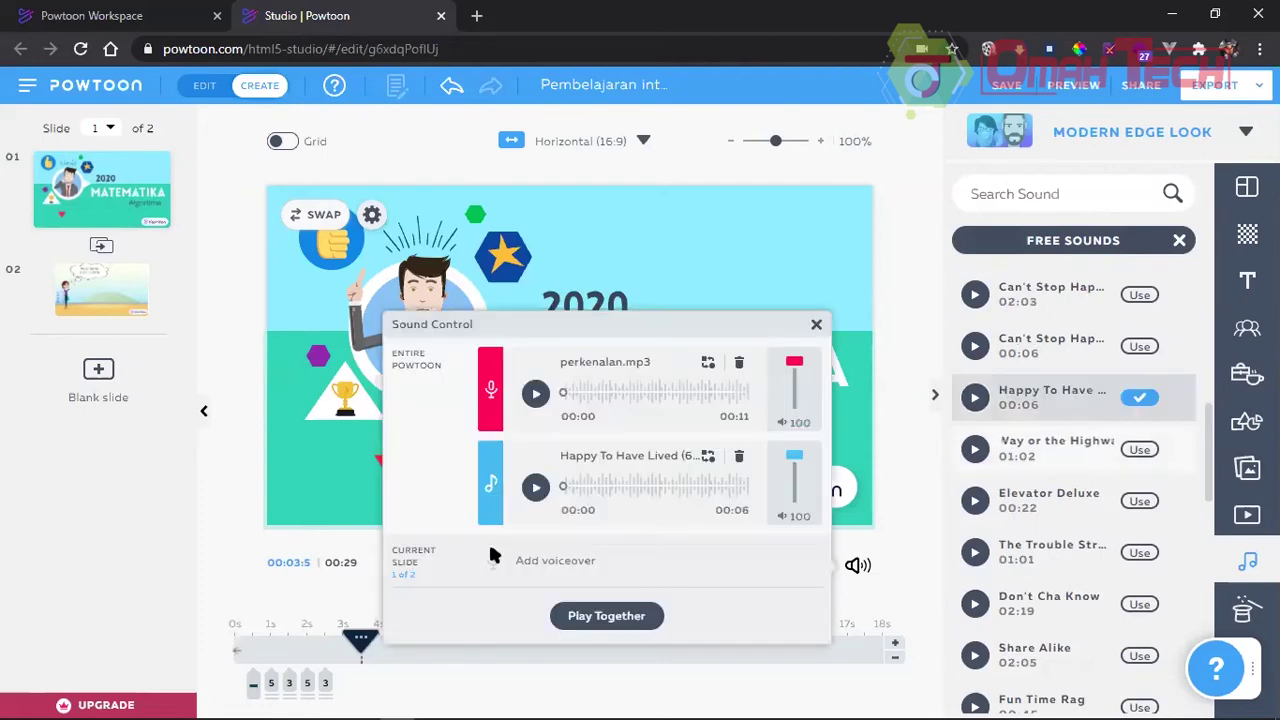
Step: Lower the background music's volume to 16, listen to it together with the perkenalan.mp3 voiceover, and close the sound controls
triple_click(490, 364)
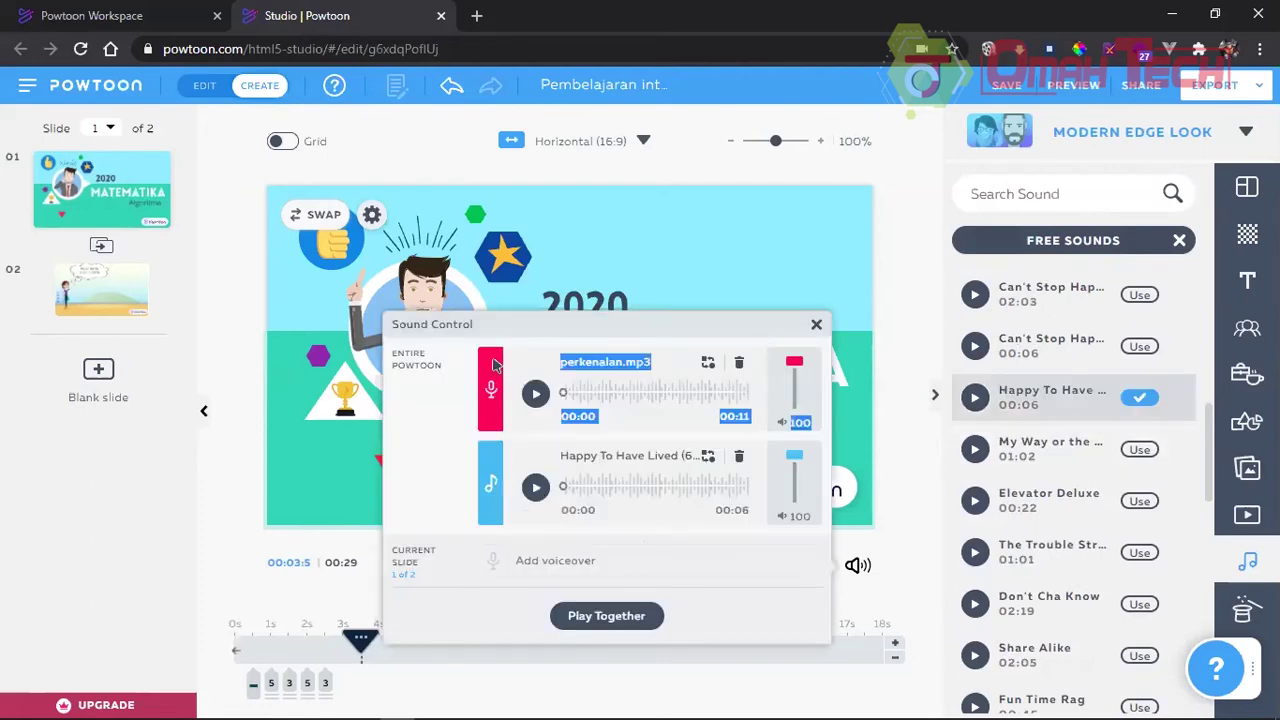
left_click(580, 543)
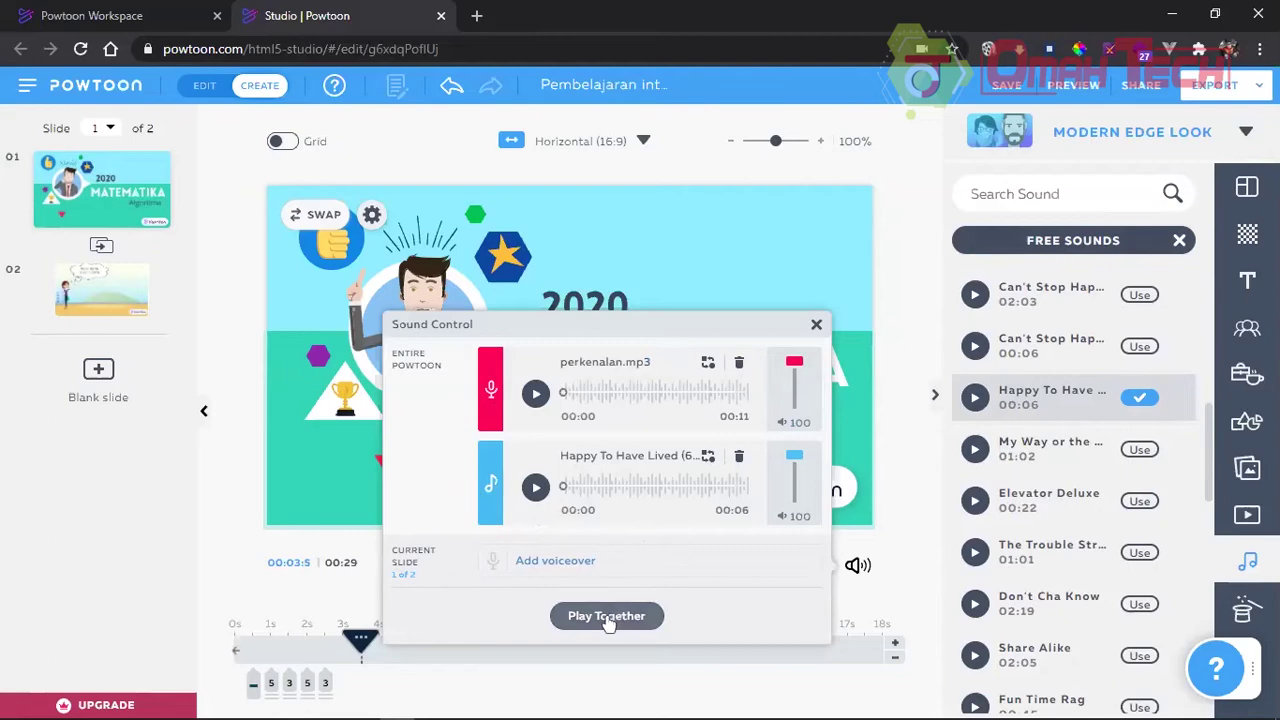
left_click_drag(795, 478, 792, 505)
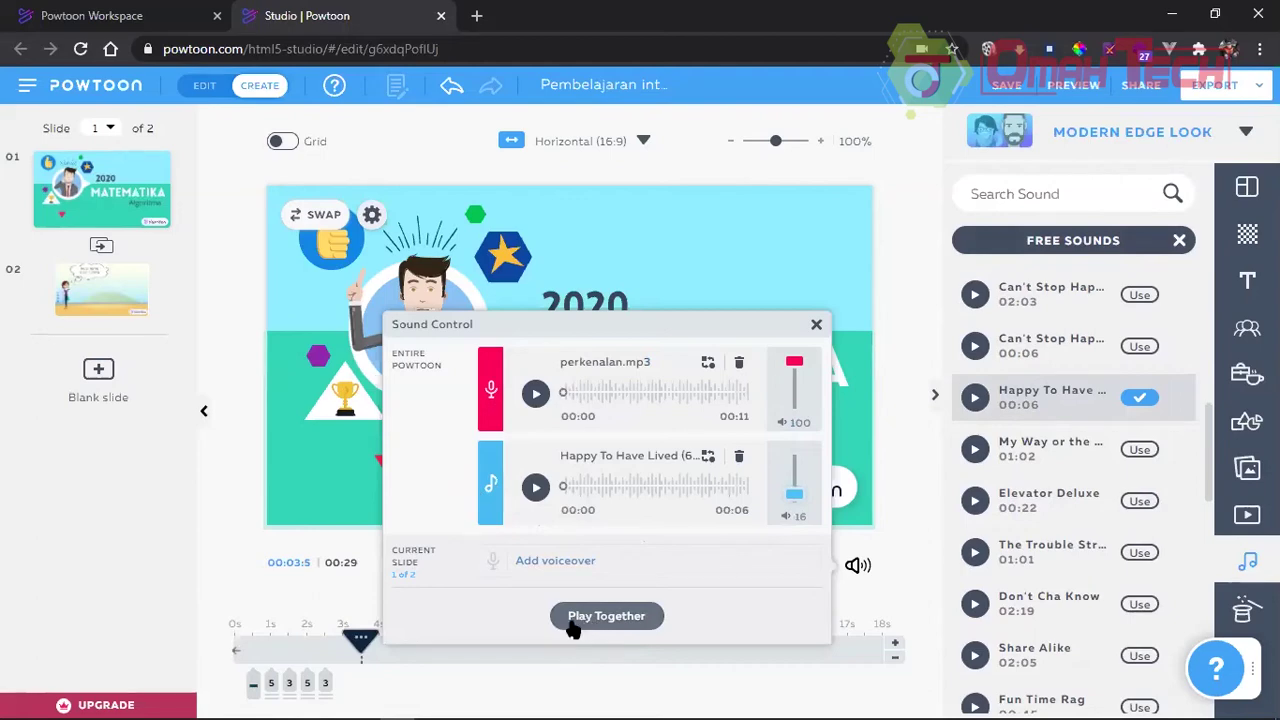
left_click(574, 620)
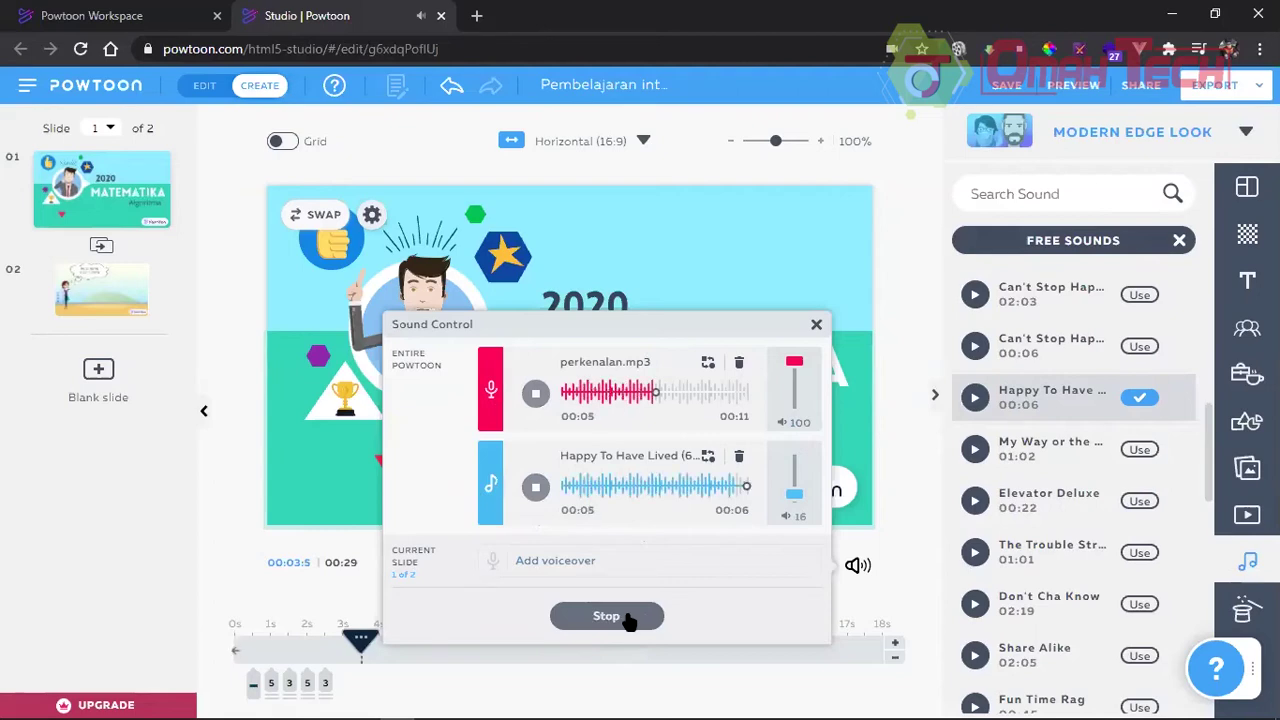
left_click(628, 620)
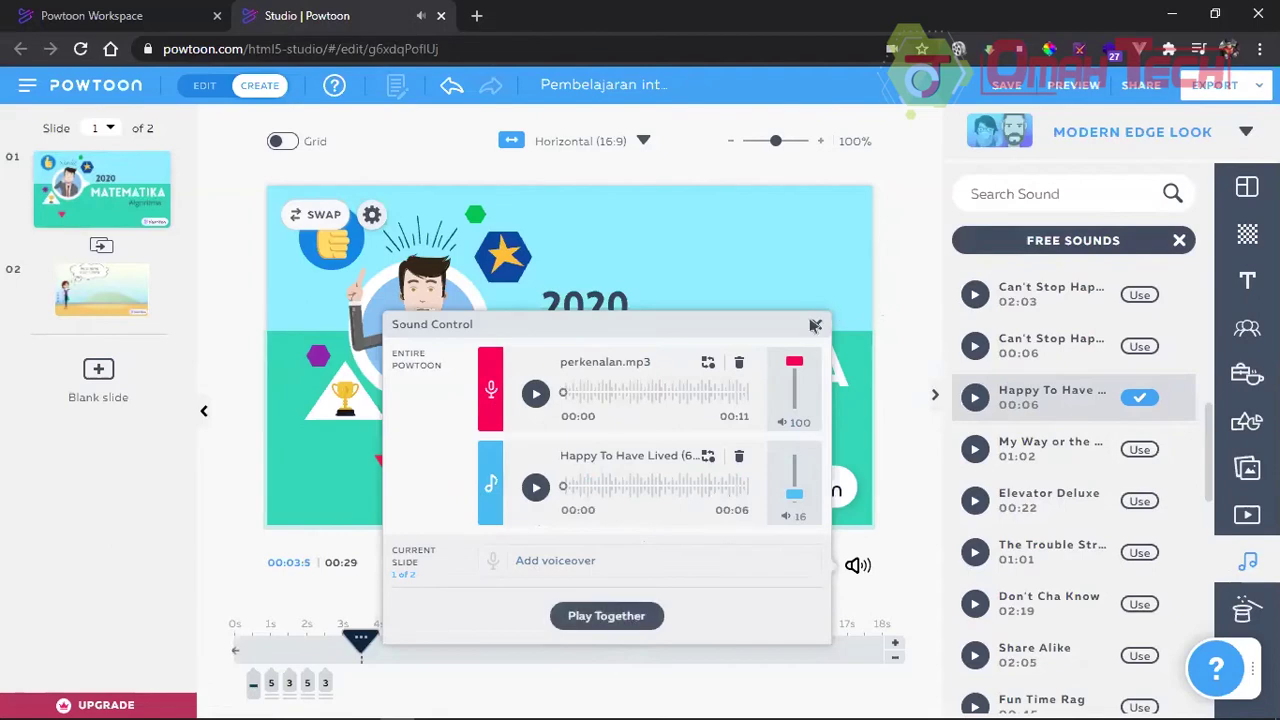
left_click(816, 330)
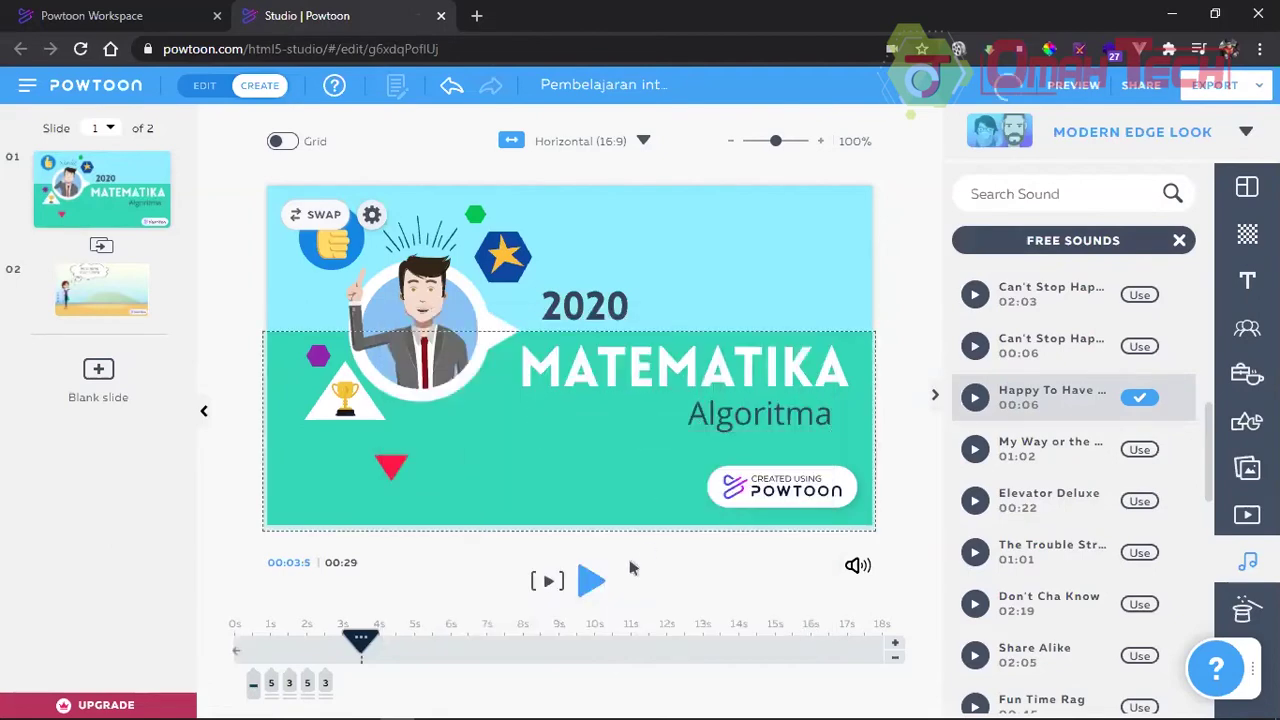
Step: Play the Powtoon with its new background music and check the sound controls on slide 2
left_click(591, 584)
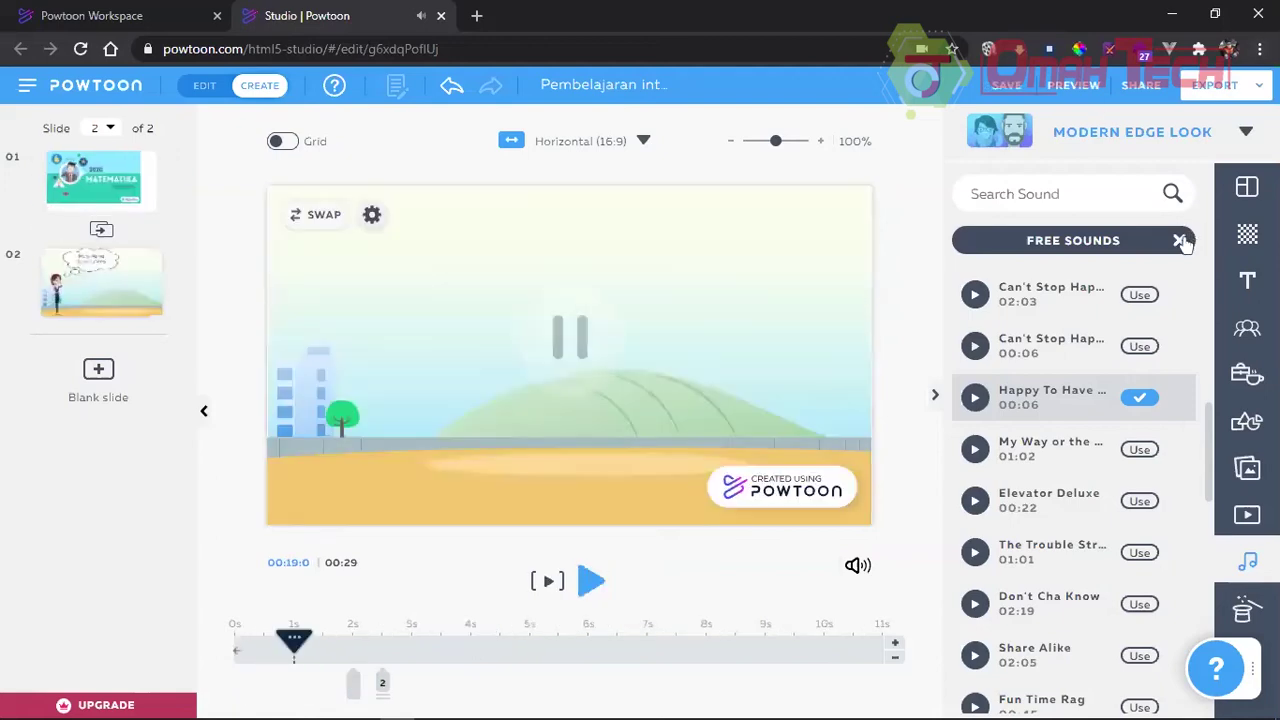
left_click(1182, 240)
left_click(857, 570)
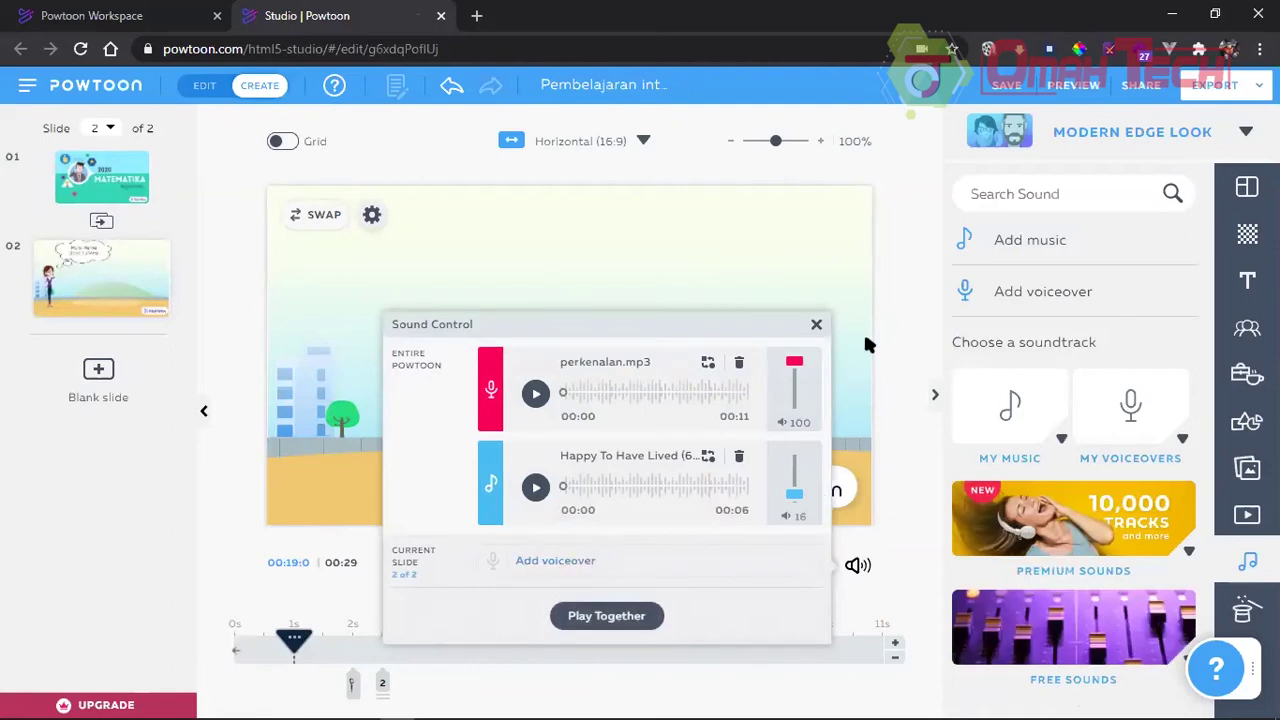
left_click(816, 325)
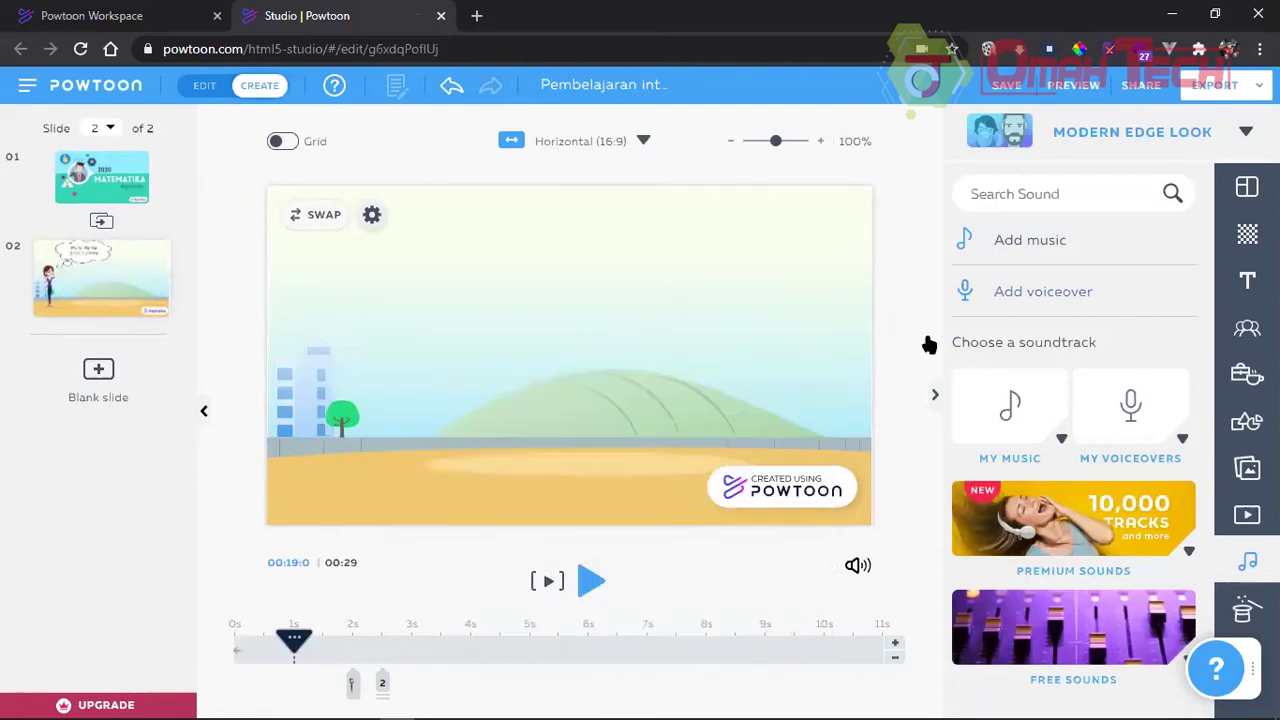
left_click(118, 185)
left_click(114, 300)
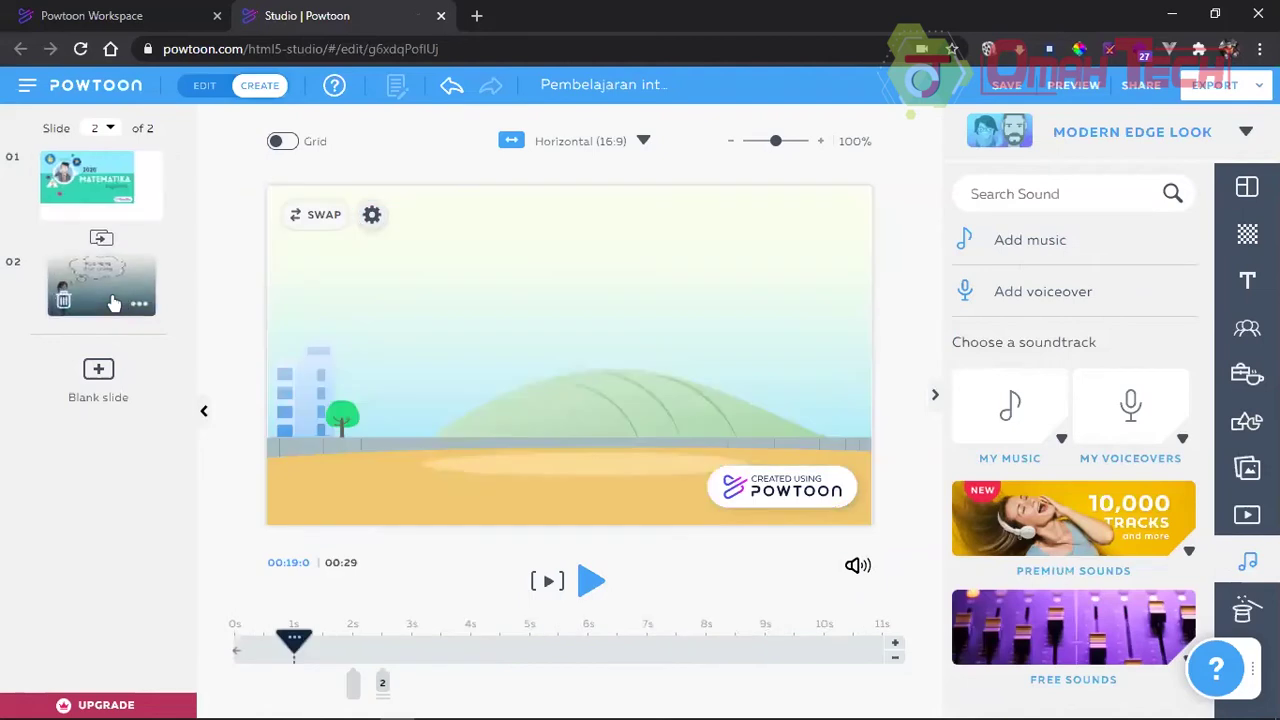
right_click(433, 657)
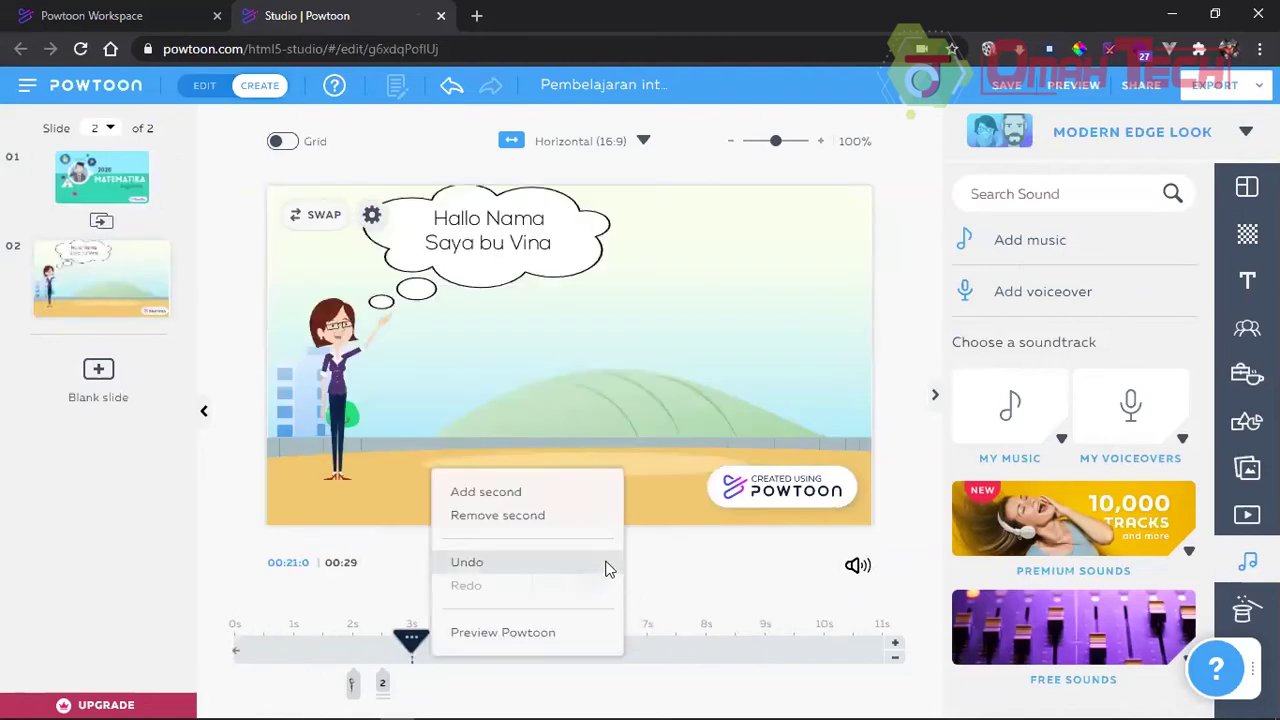
left_click(718, 572)
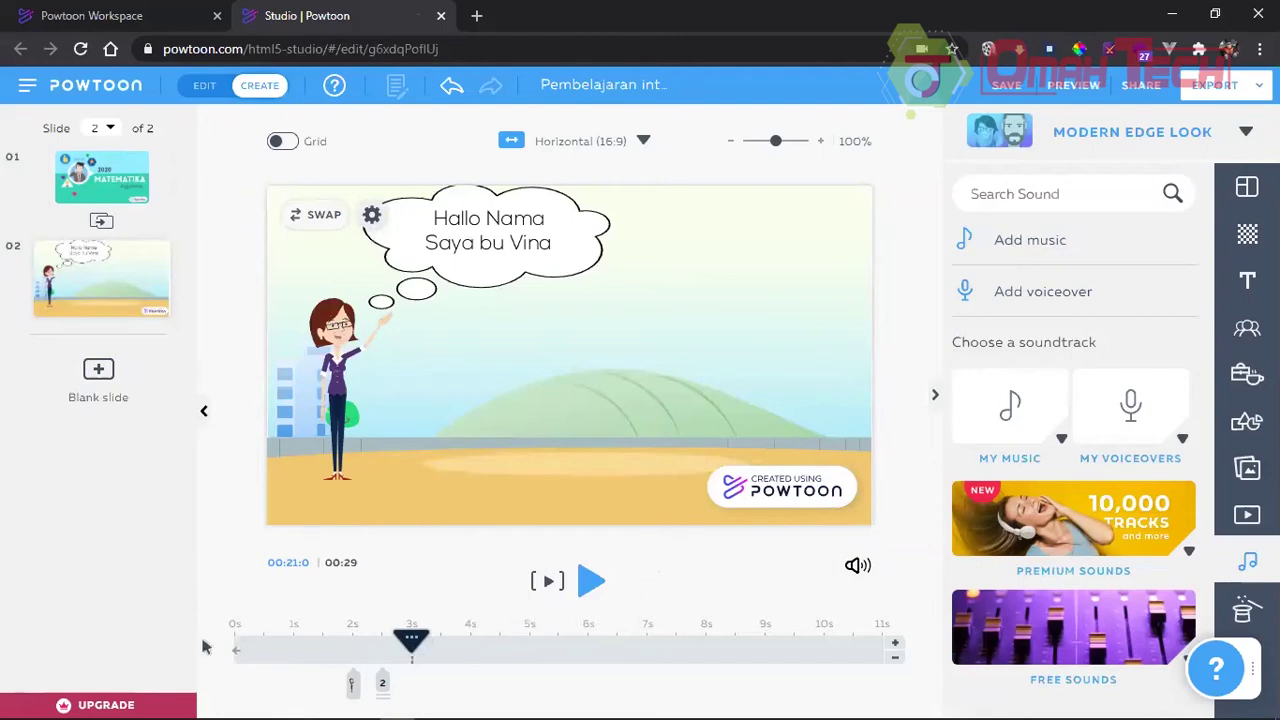
Step: Preview the Powtoon as a movie and as a slideshow, and close the preview
left_click(1073, 85)
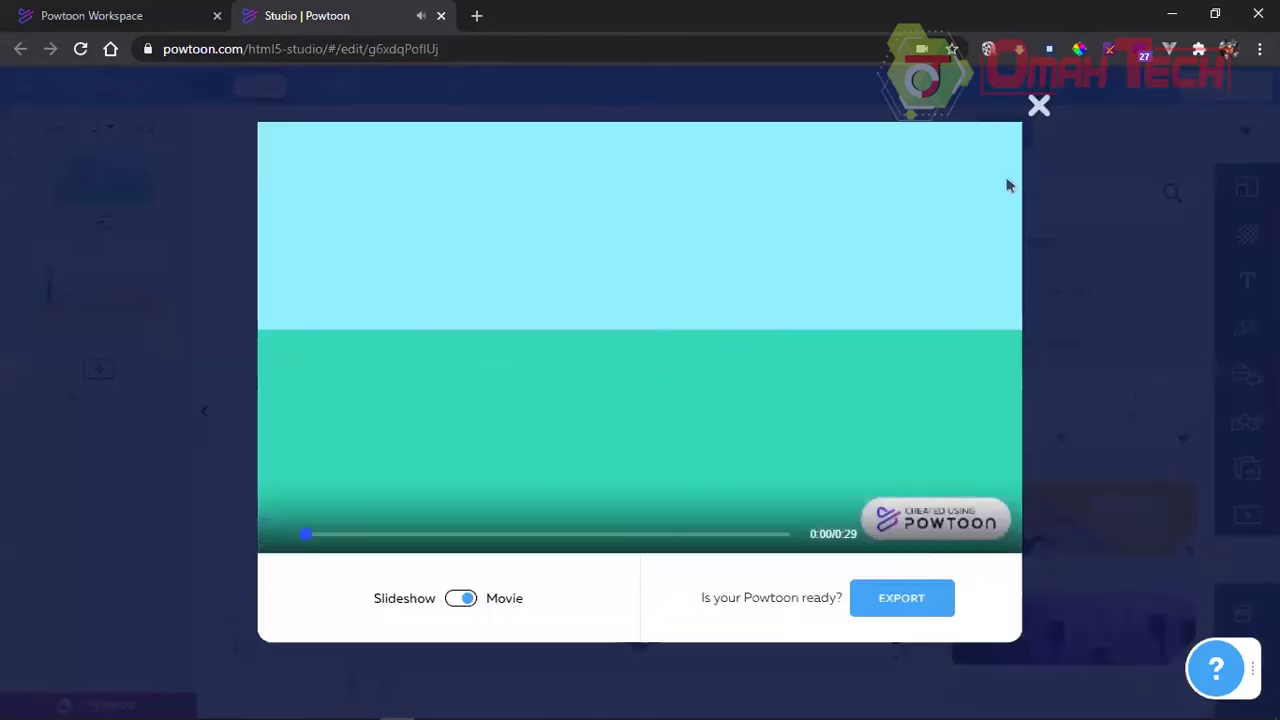
left_click(468, 598)
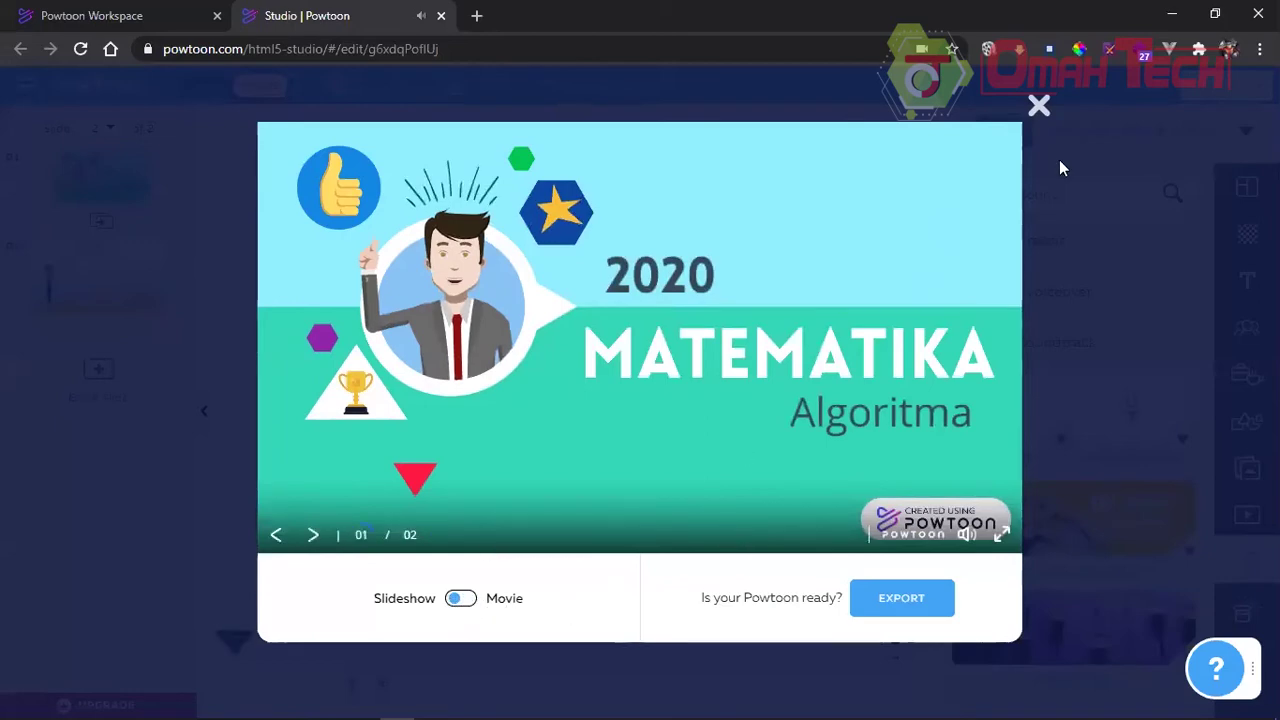
left_click(1040, 104)
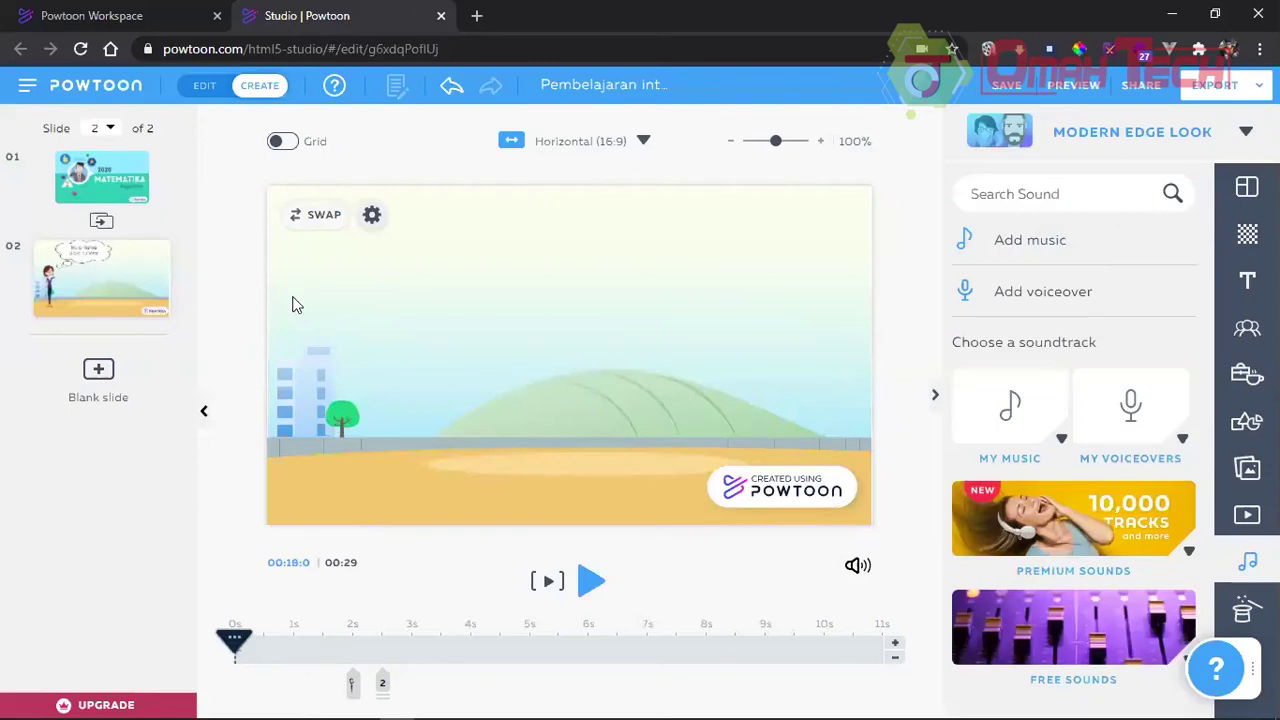
left_click(371, 217)
left_click(572, 462)
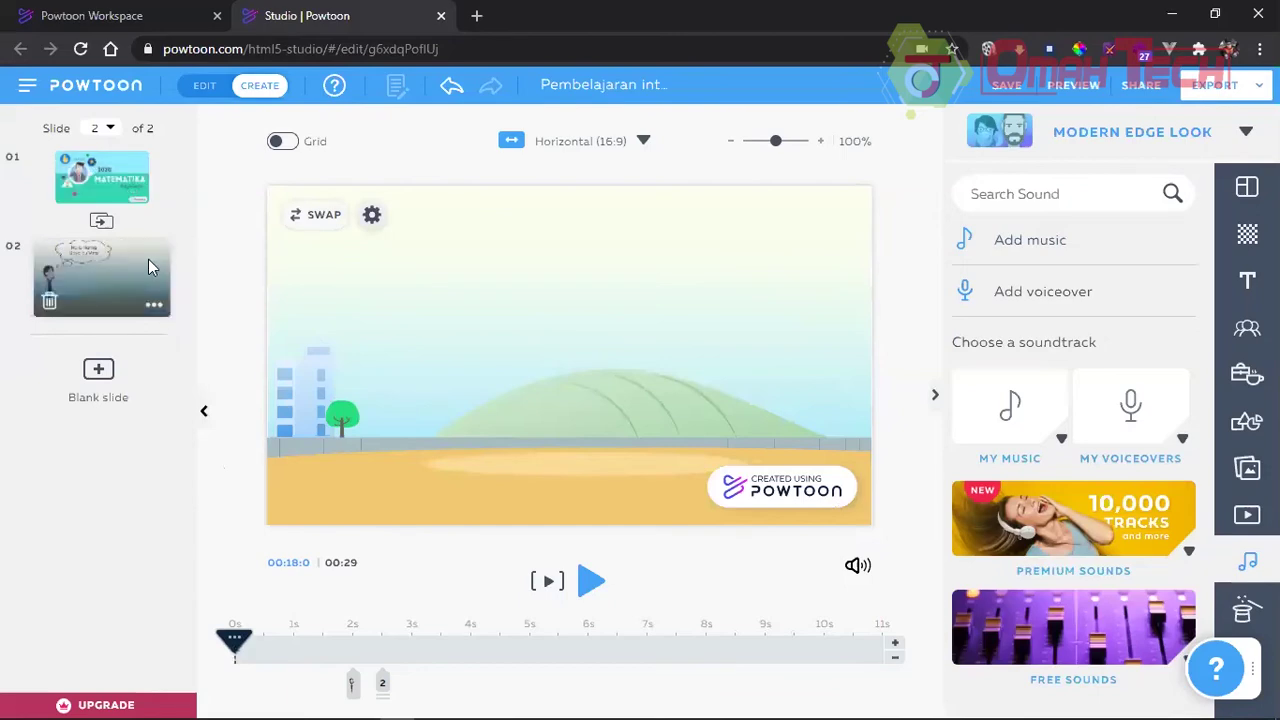
mouse_move(146, 289)
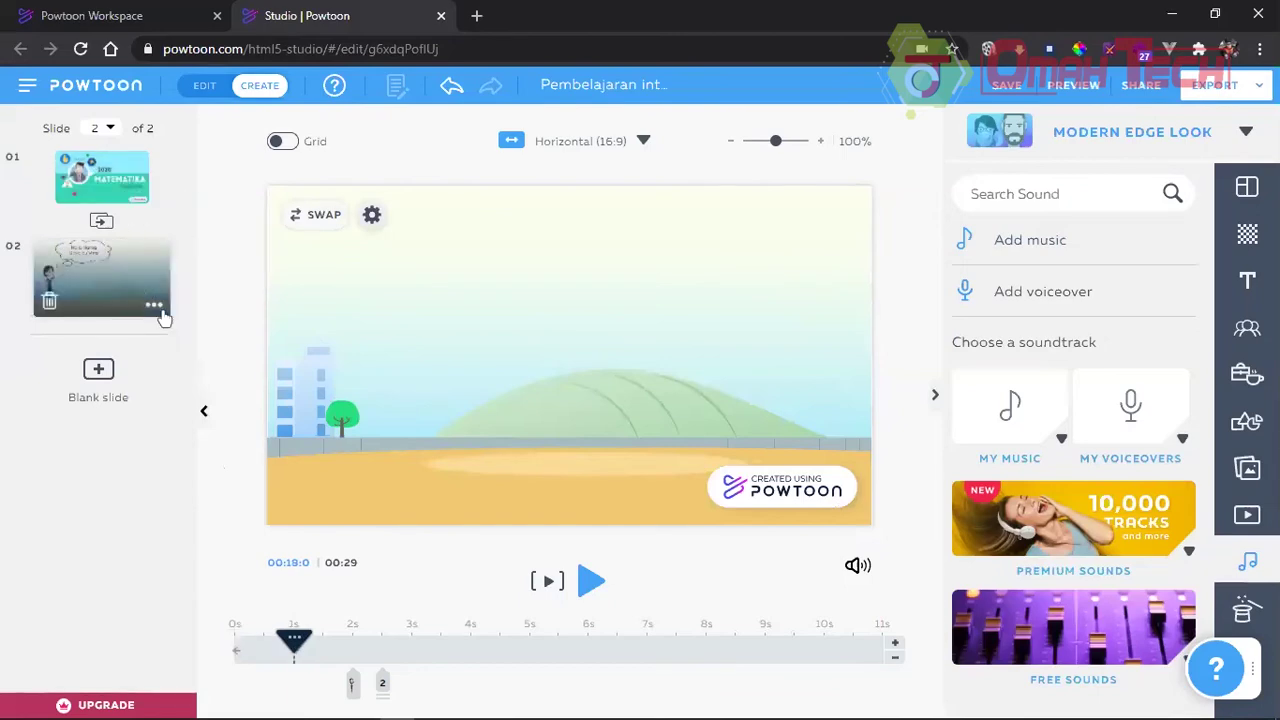
left_click(156, 309)
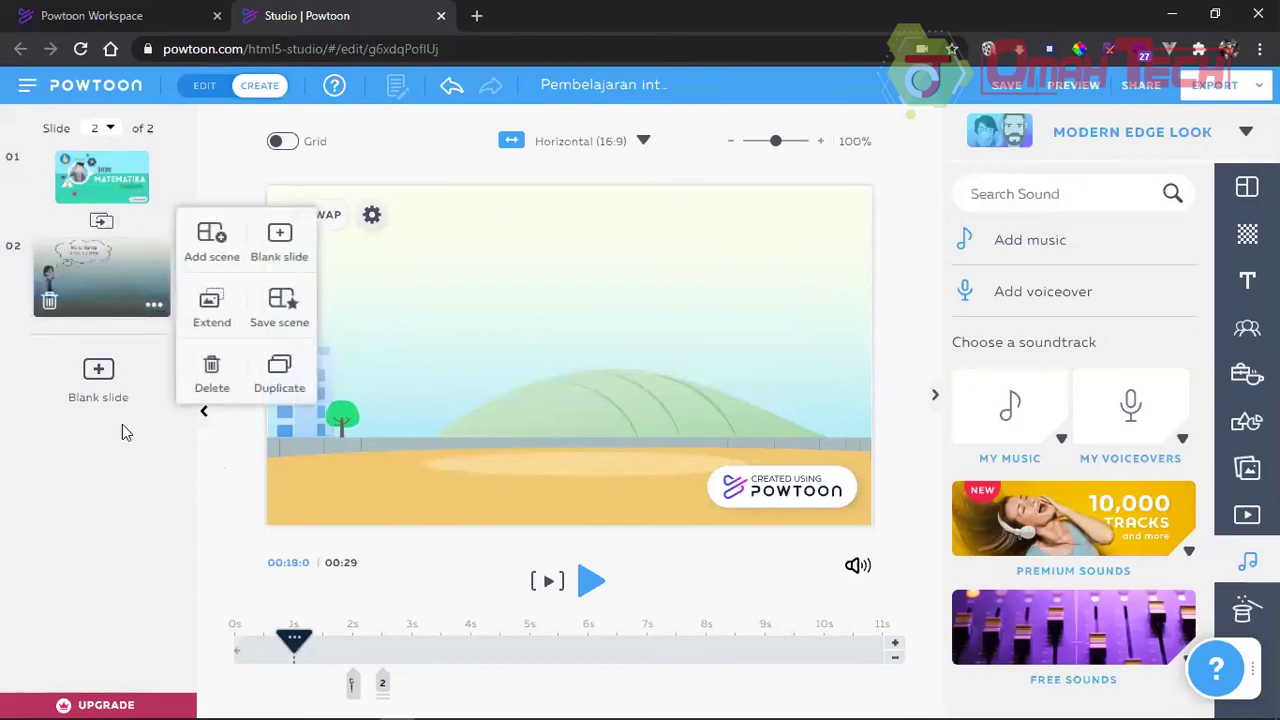
left_click(118, 462)
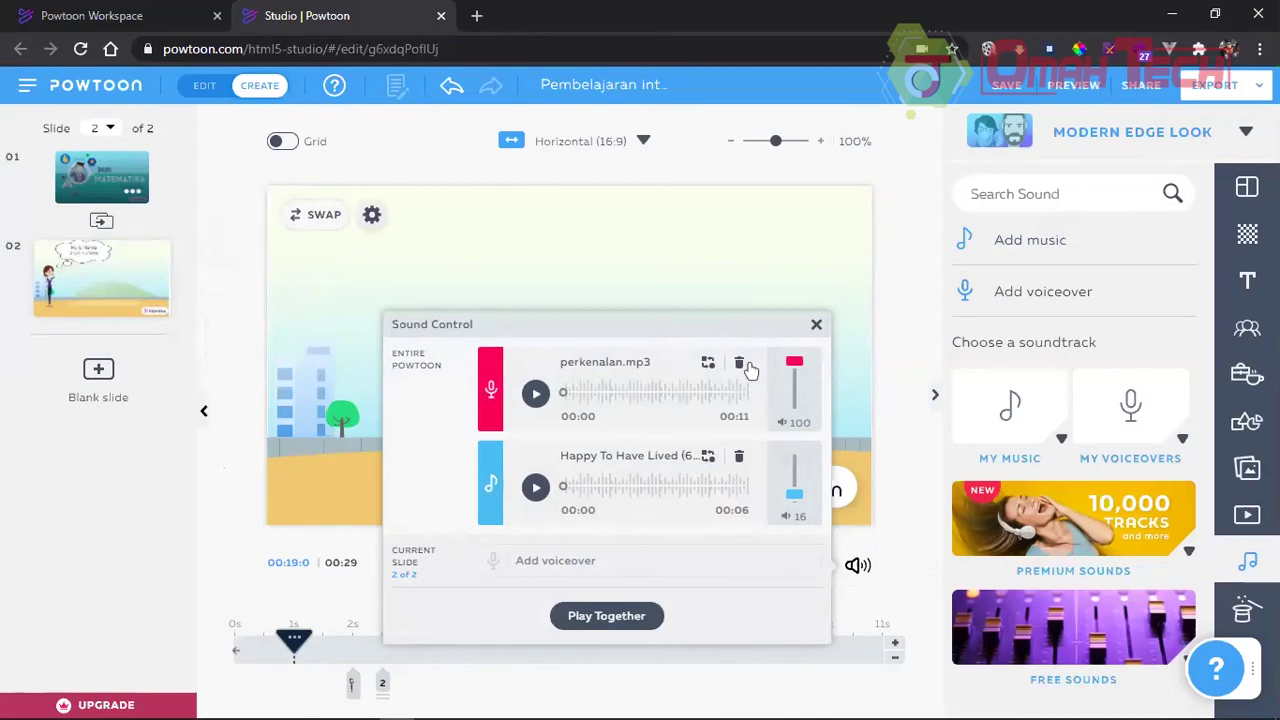
Step: Close the sound controls, return slide 1 to its start, and look at the elements on its timeline
left_click(816, 324)
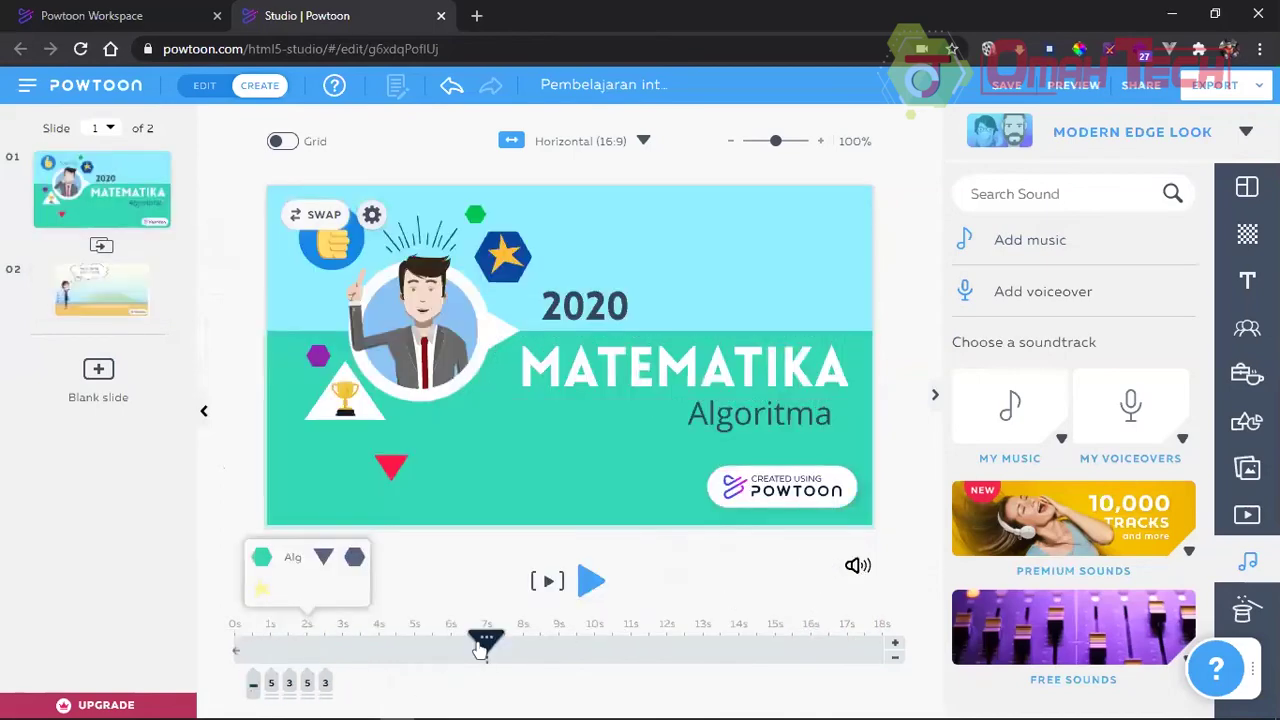
left_click(268, 641)
left_click(230, 640)
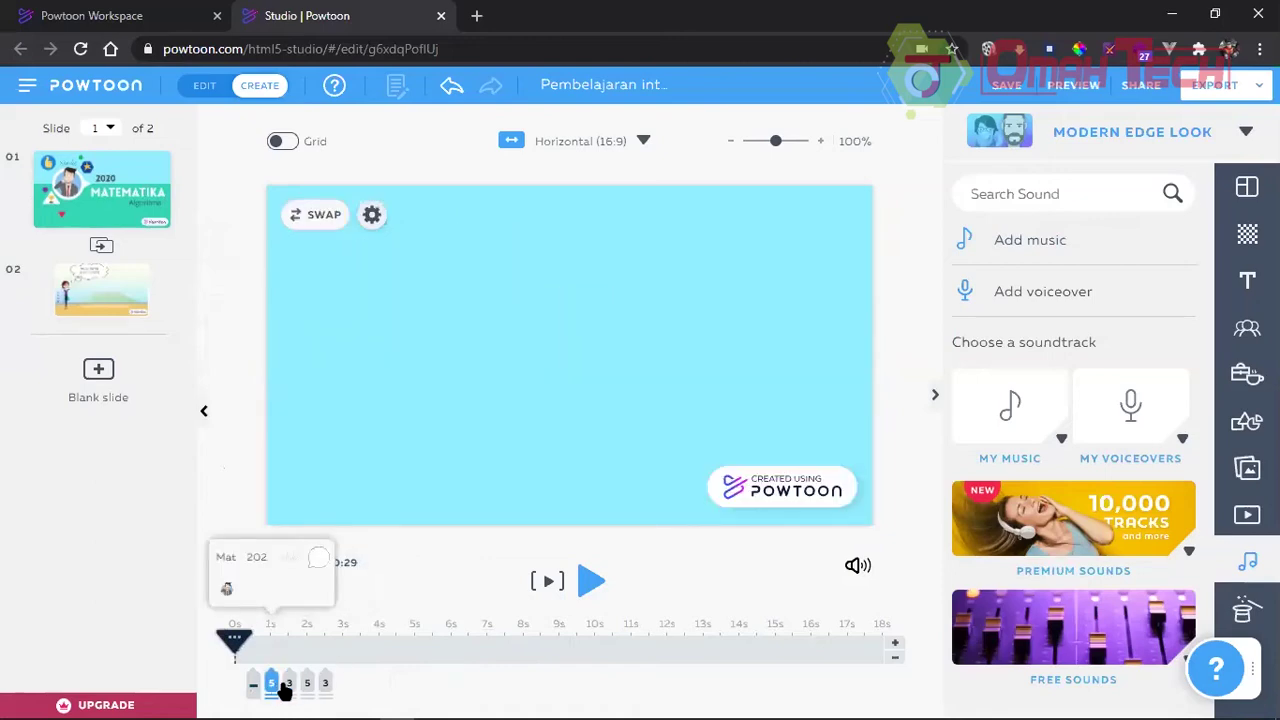
mouse_move(290, 688)
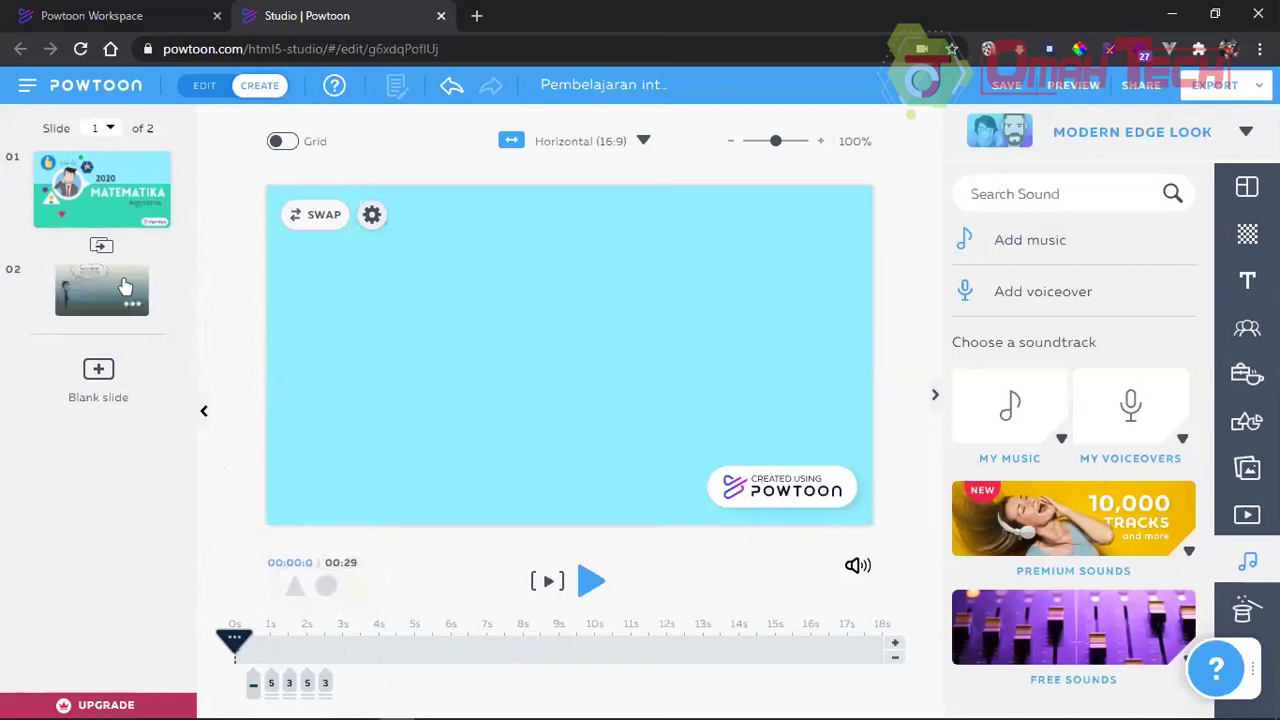
left_click(845, 563)
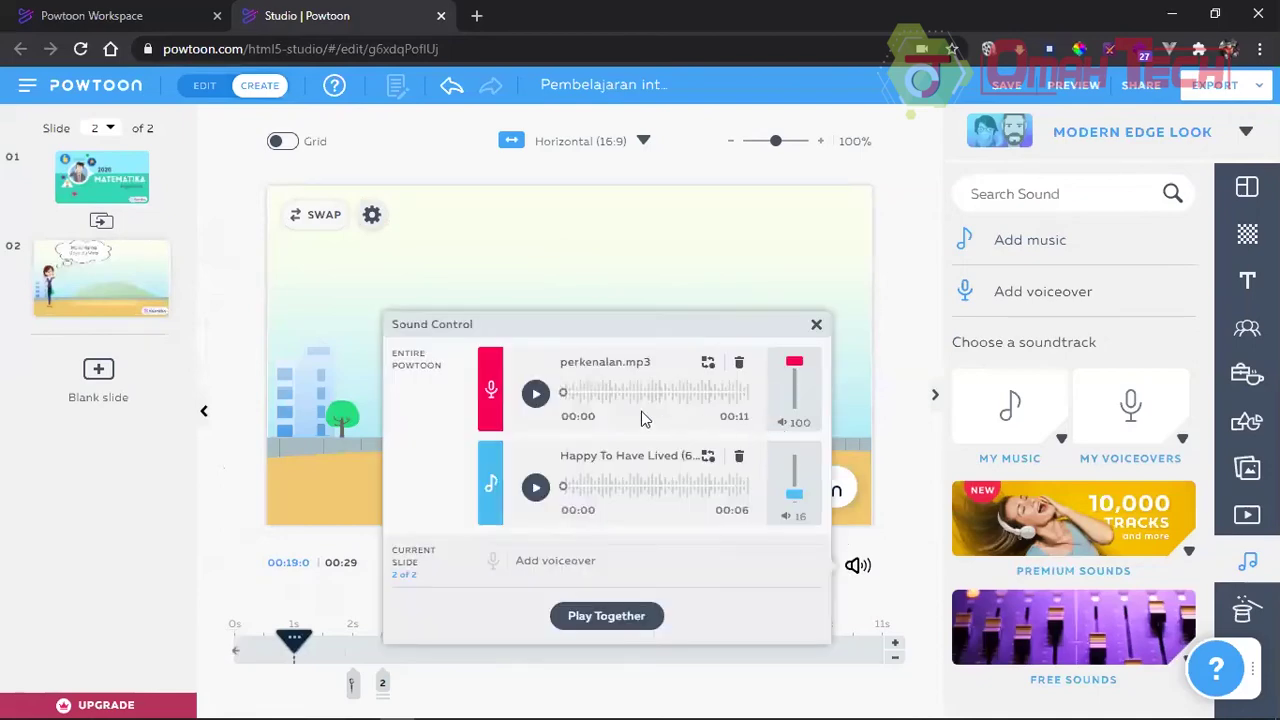
left_click(708, 364)
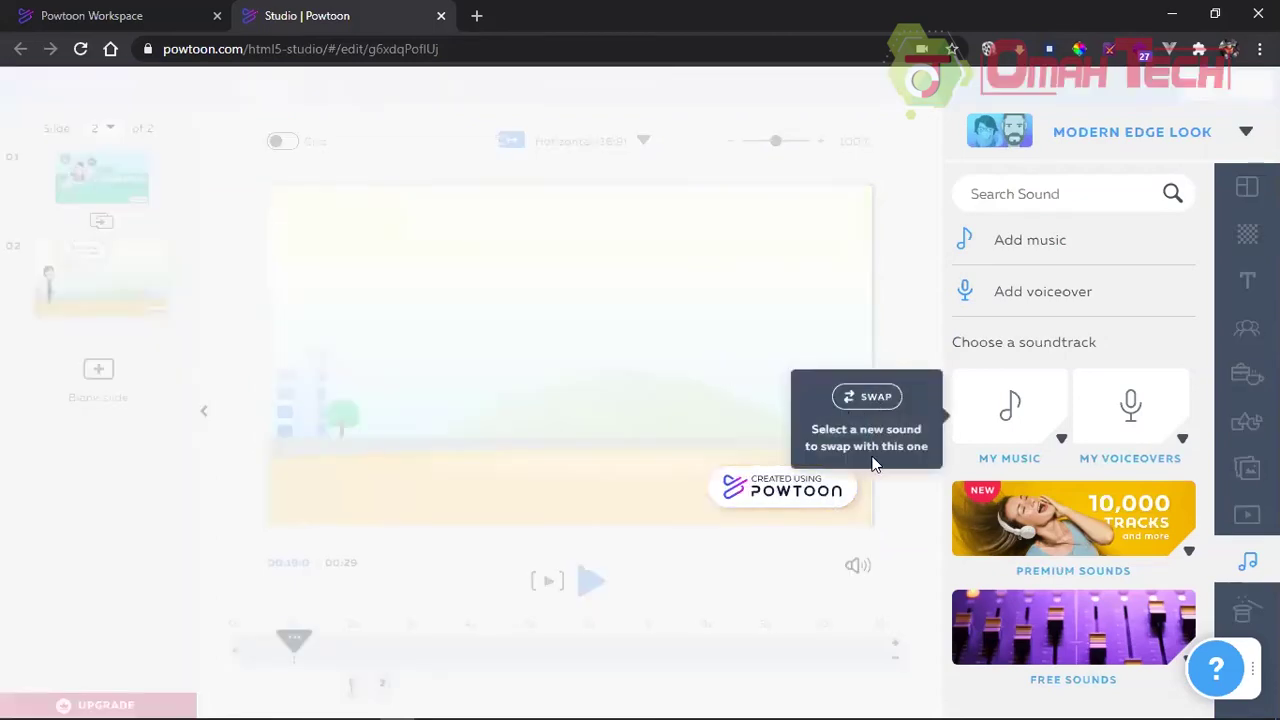
left_click(953, 430)
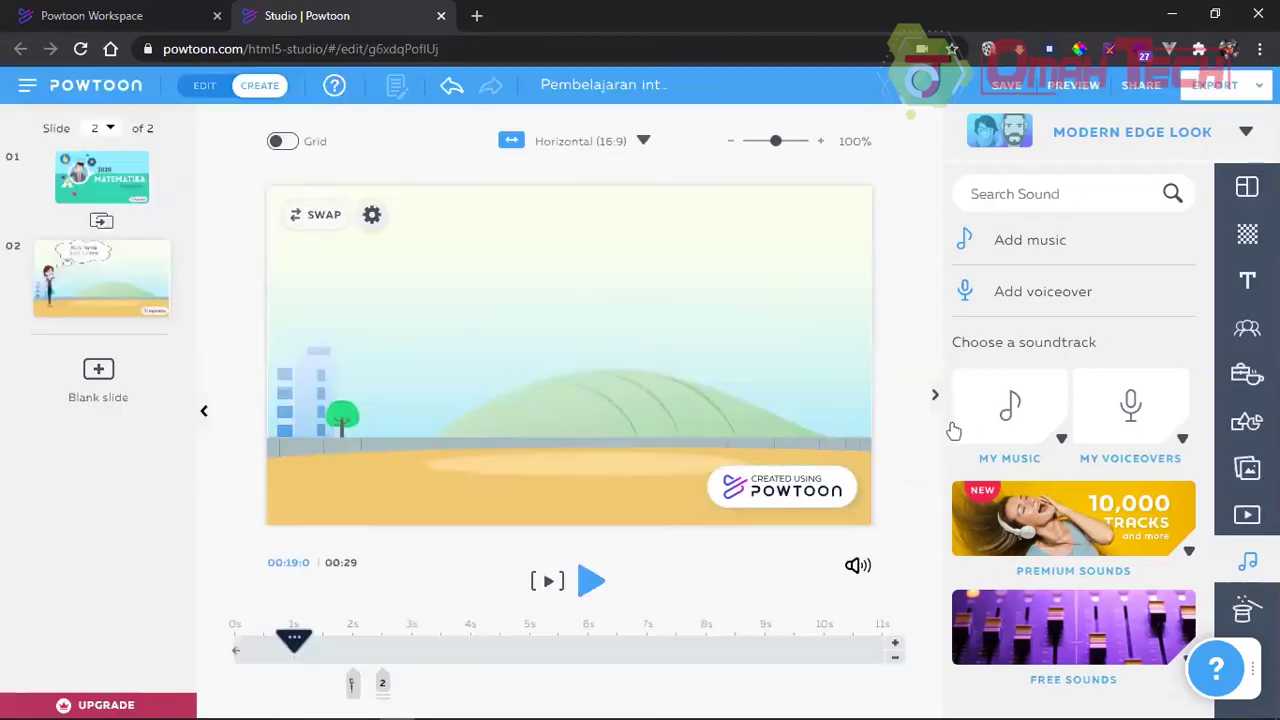
Step: Lower the volume of the perkenalan.mp3 voiceover in slide 2's sound controls and close them
left_click(858, 566)
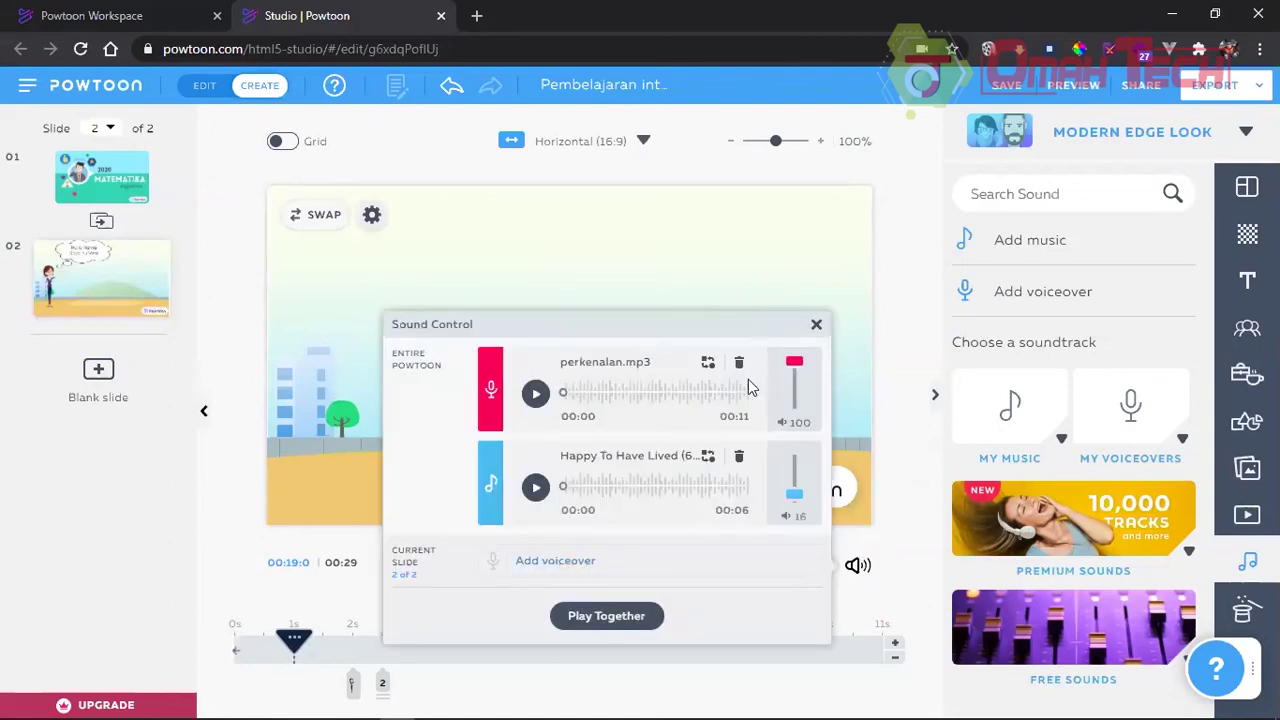
mouse_move(794, 364)
left_mouse_down()
mouse_move(795, 399)
mouse_move(791, 388)
left_mouse_up()
left_click(816, 324)
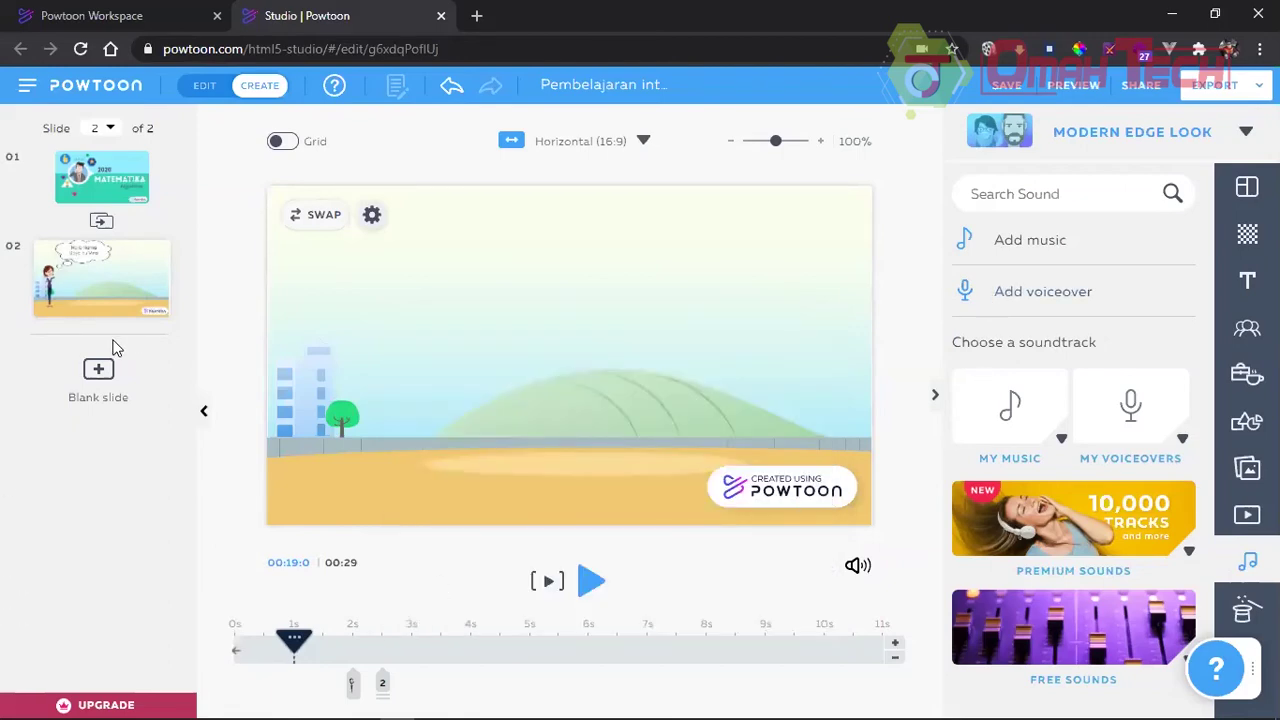
Step: Add a blank slide after slide 2, delete it again, and duplicate slide 2 instead
left_click(98, 372)
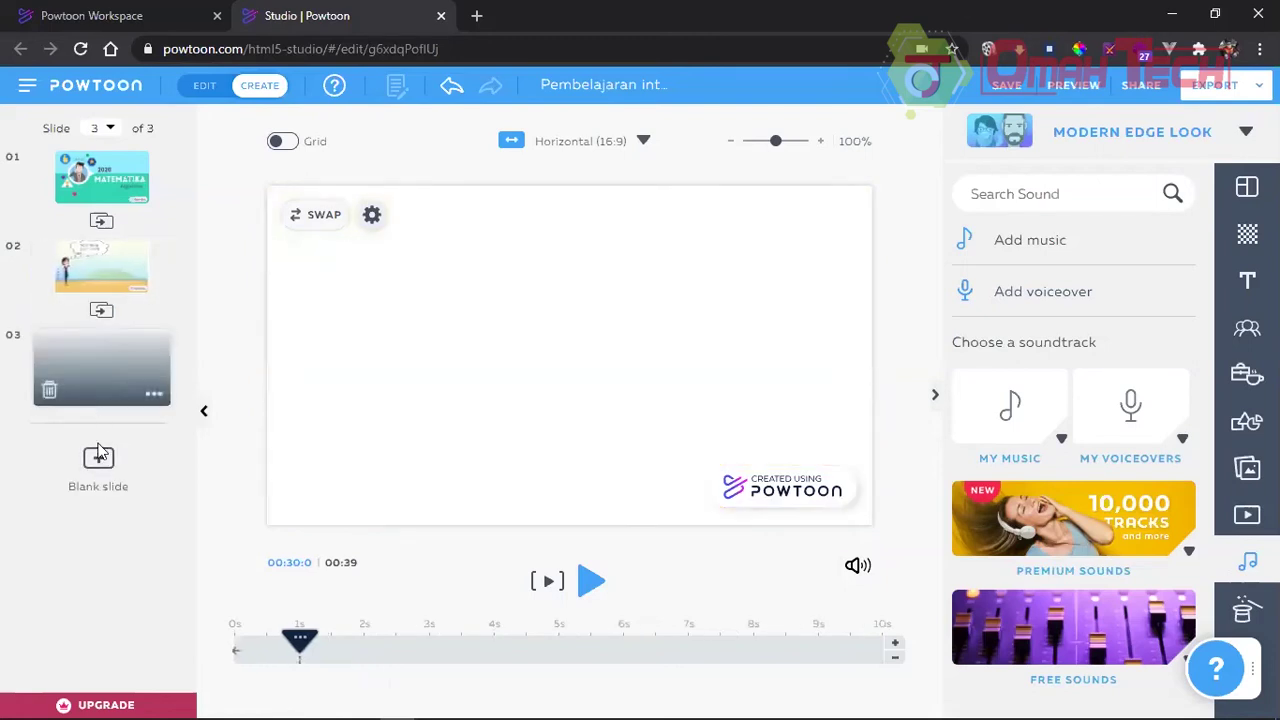
left_click(49, 390)
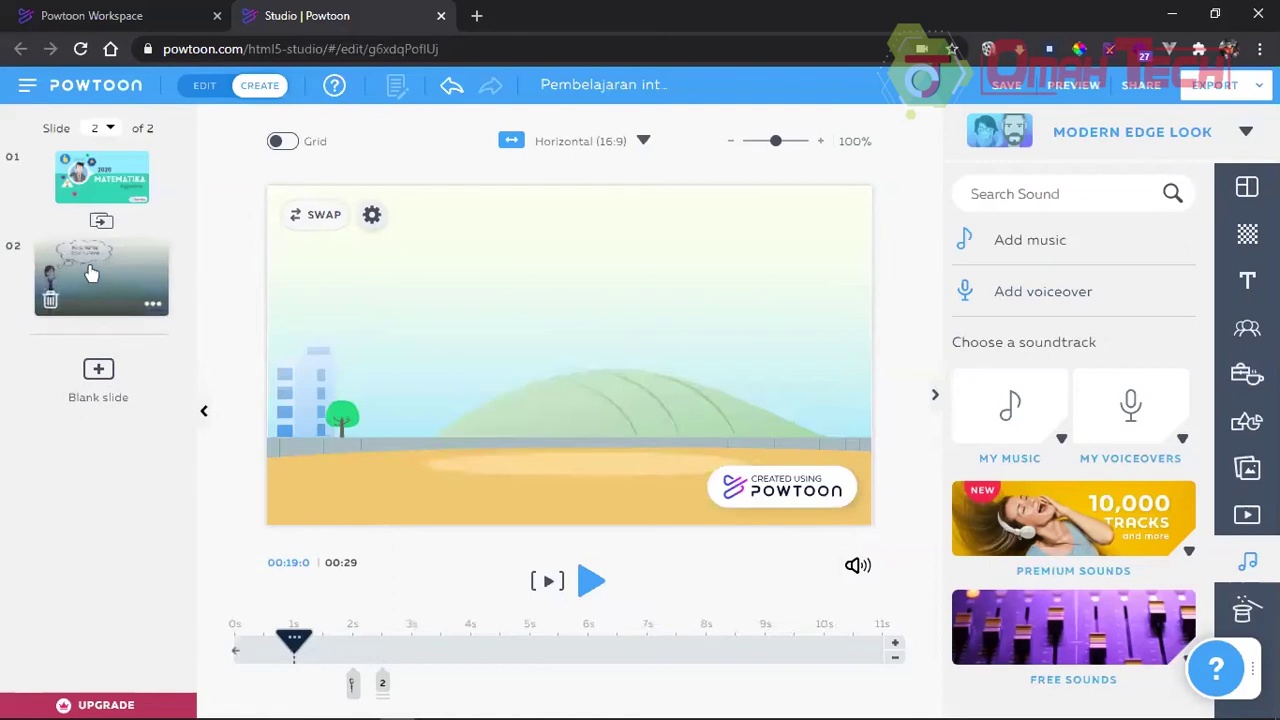
right_click(88, 274)
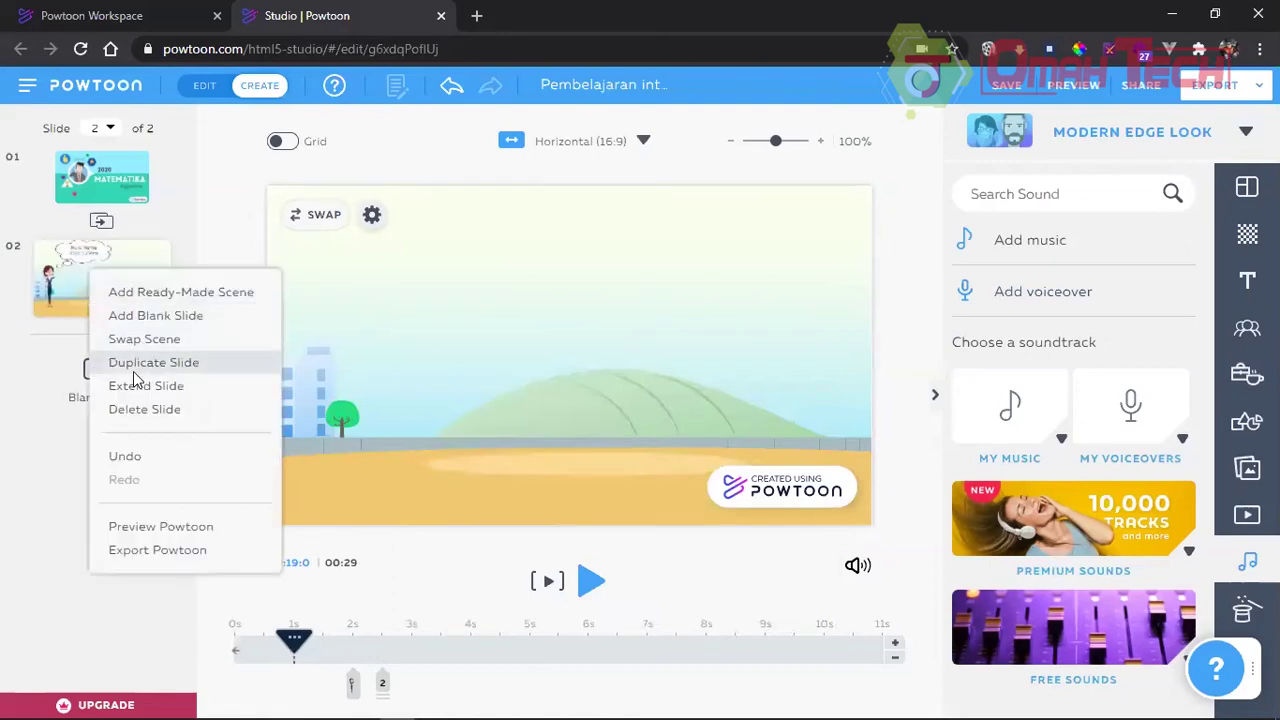
left_click(128, 364)
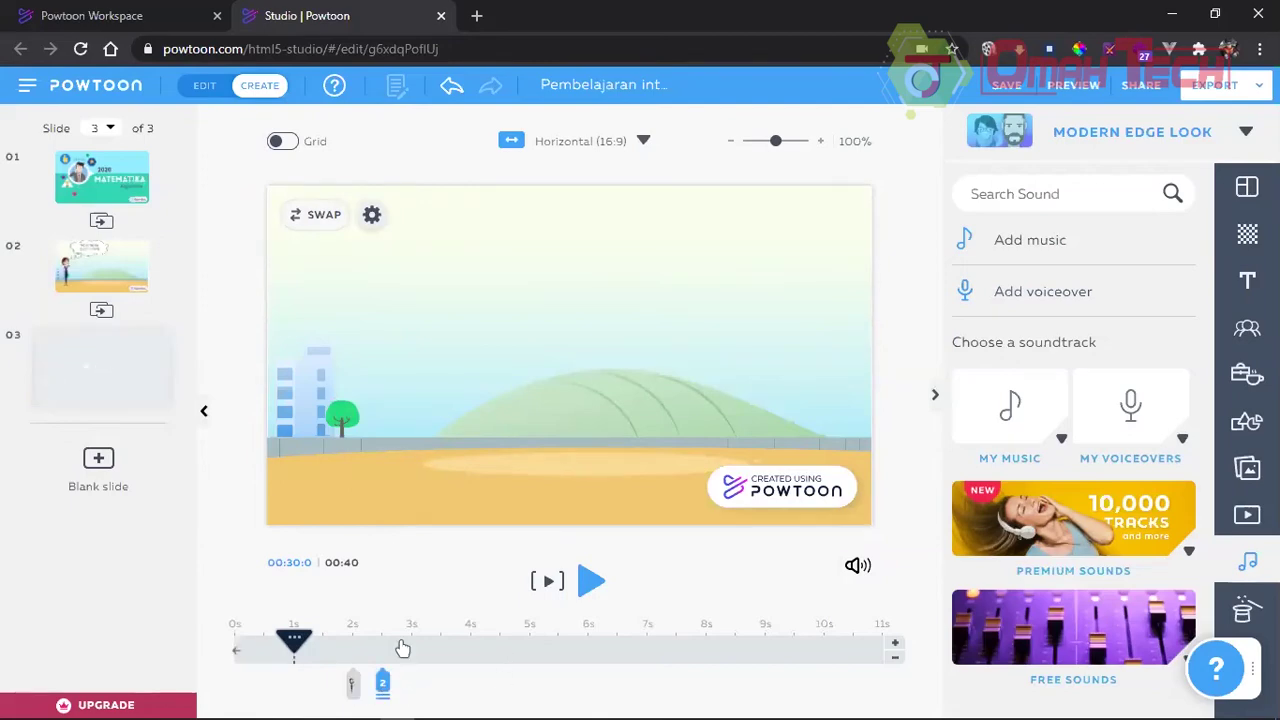
Step: Delete the thought bubble with its text from slide 3 and browse the text elements for a replacement bubble
left_click(382, 684)
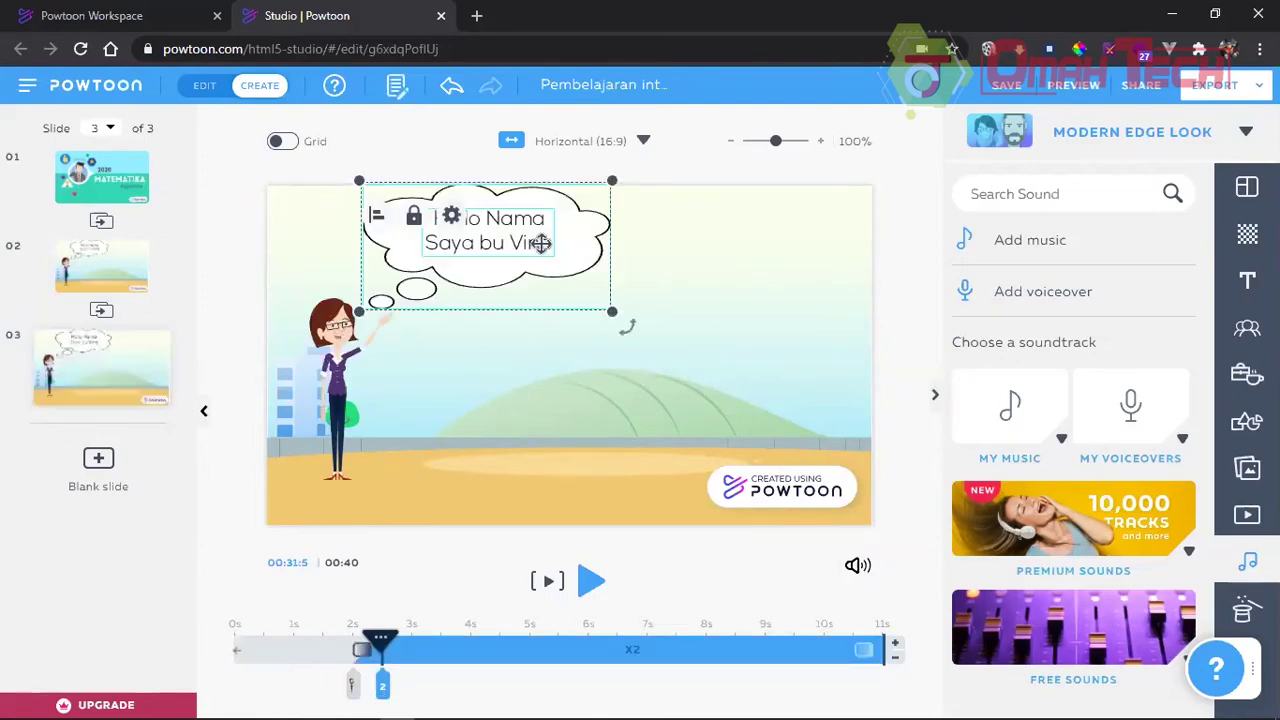
key("Delete")
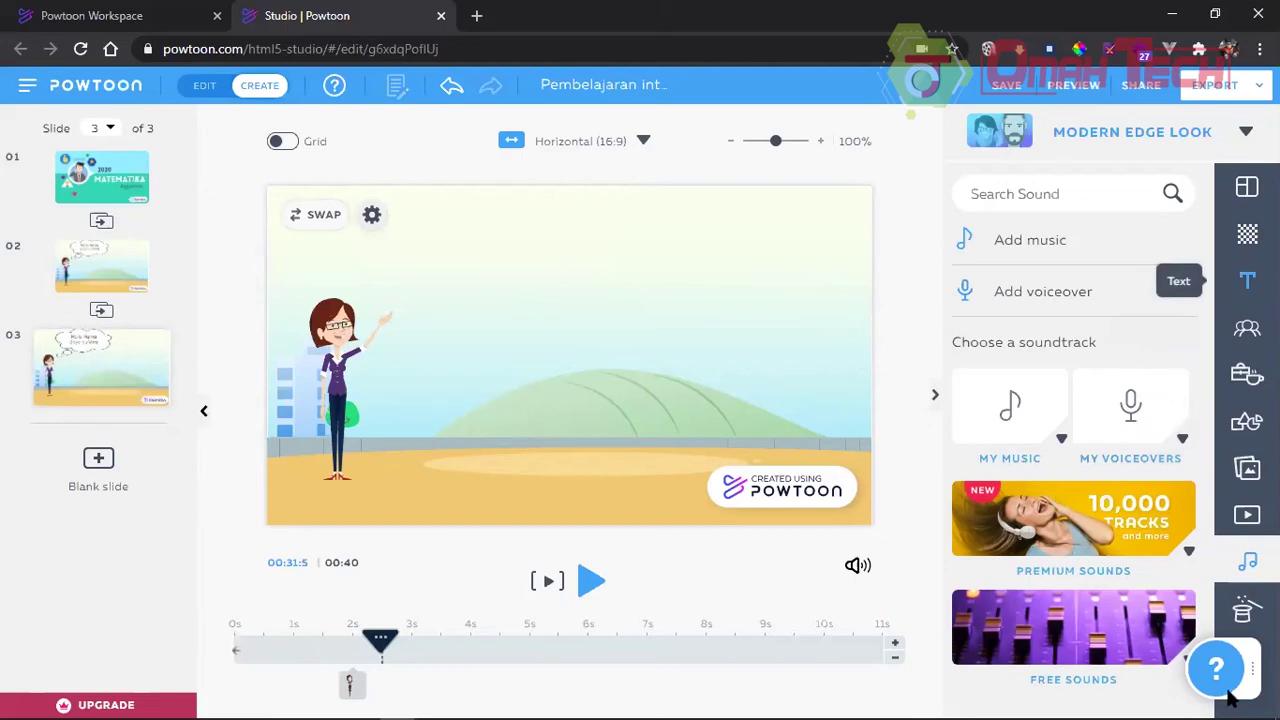
scroll(1094, 549, "down", 2)
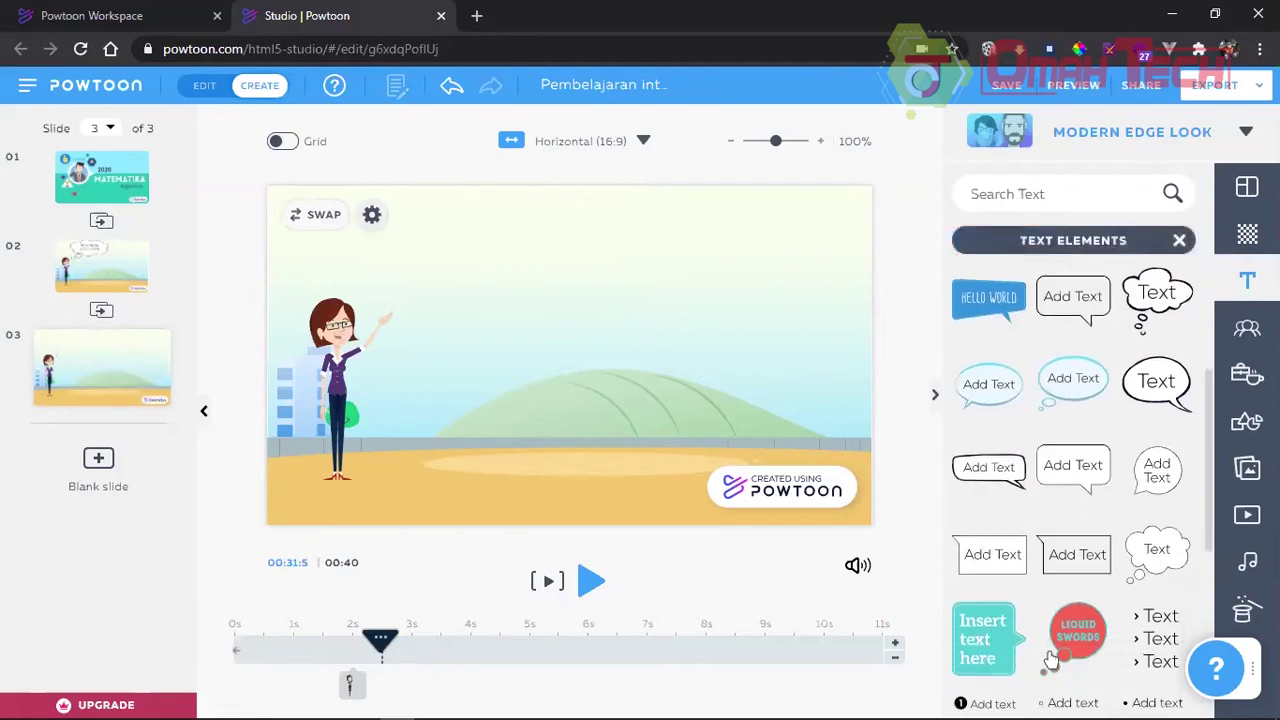
Step: Browse the designed titles collection in the text library
scroll(1050, 660, "down", 3)
scroll(1065, 580, "down", 3)
left_click(1086, 531)
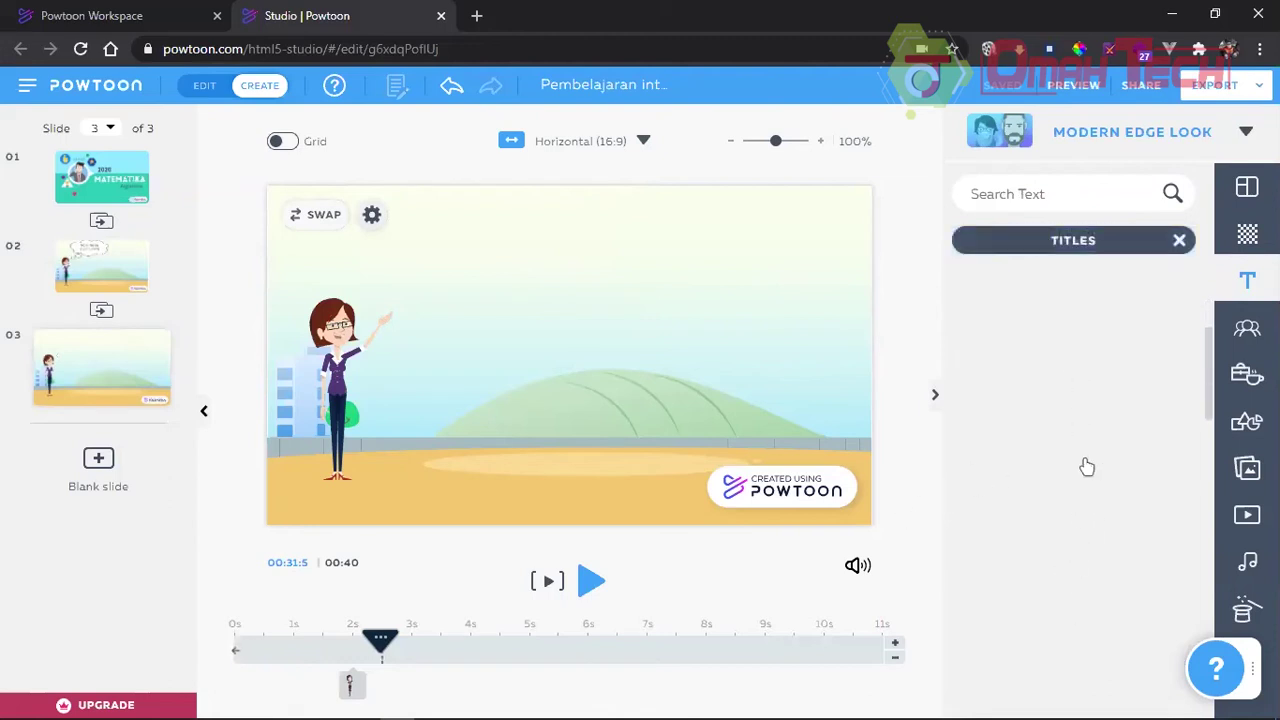
scroll(1088, 466, "down", 2)
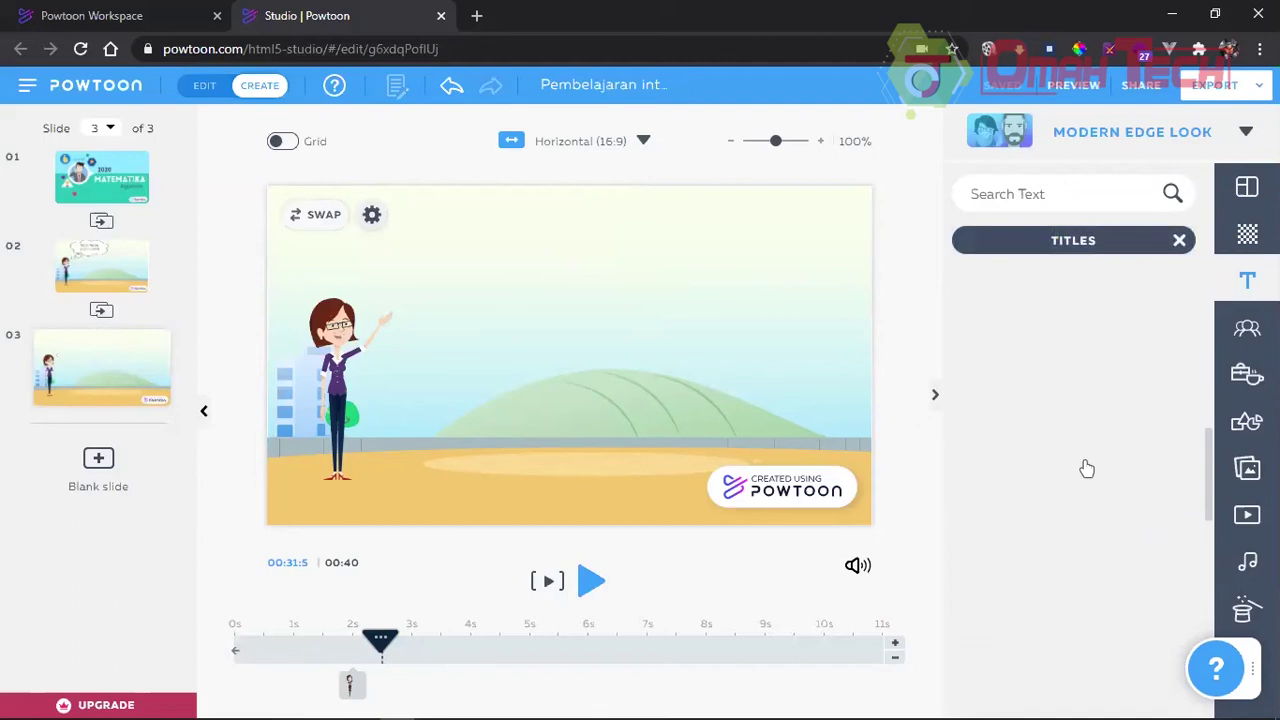
scroll(1094, 568, "down", 5)
scroll(1115, 566, "down", 10)
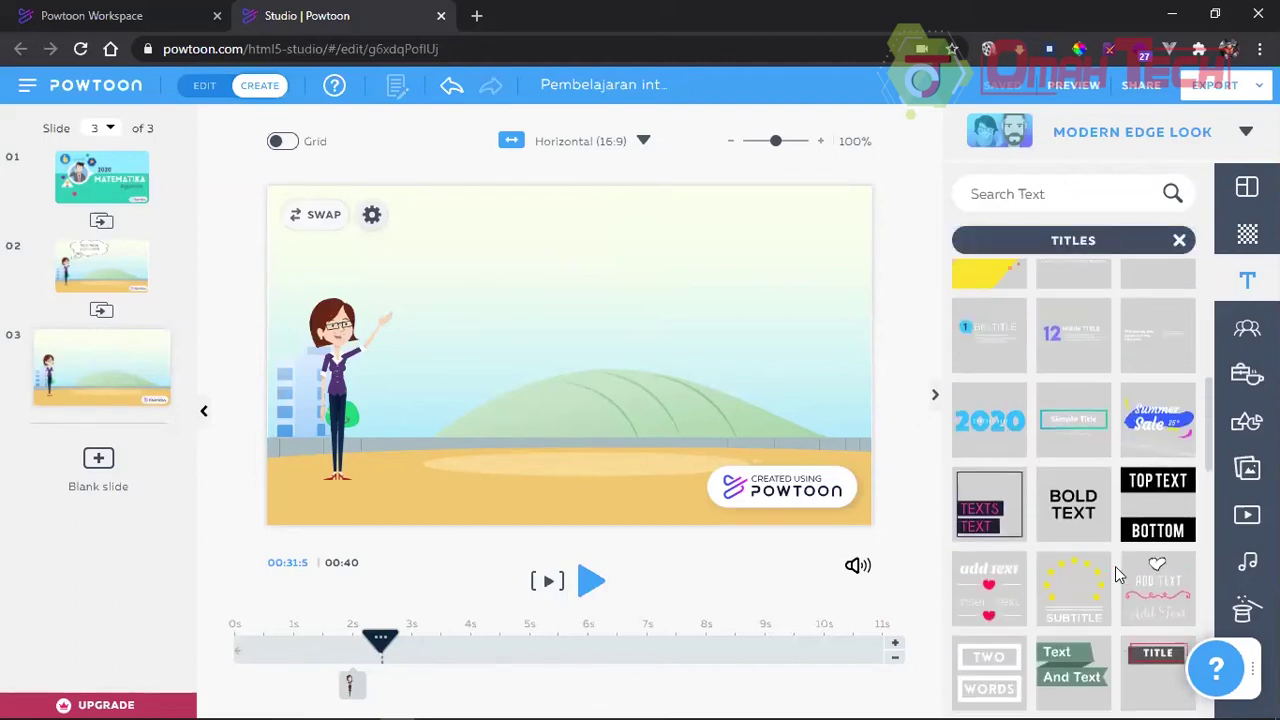
scroll(1113, 568, "down", 5)
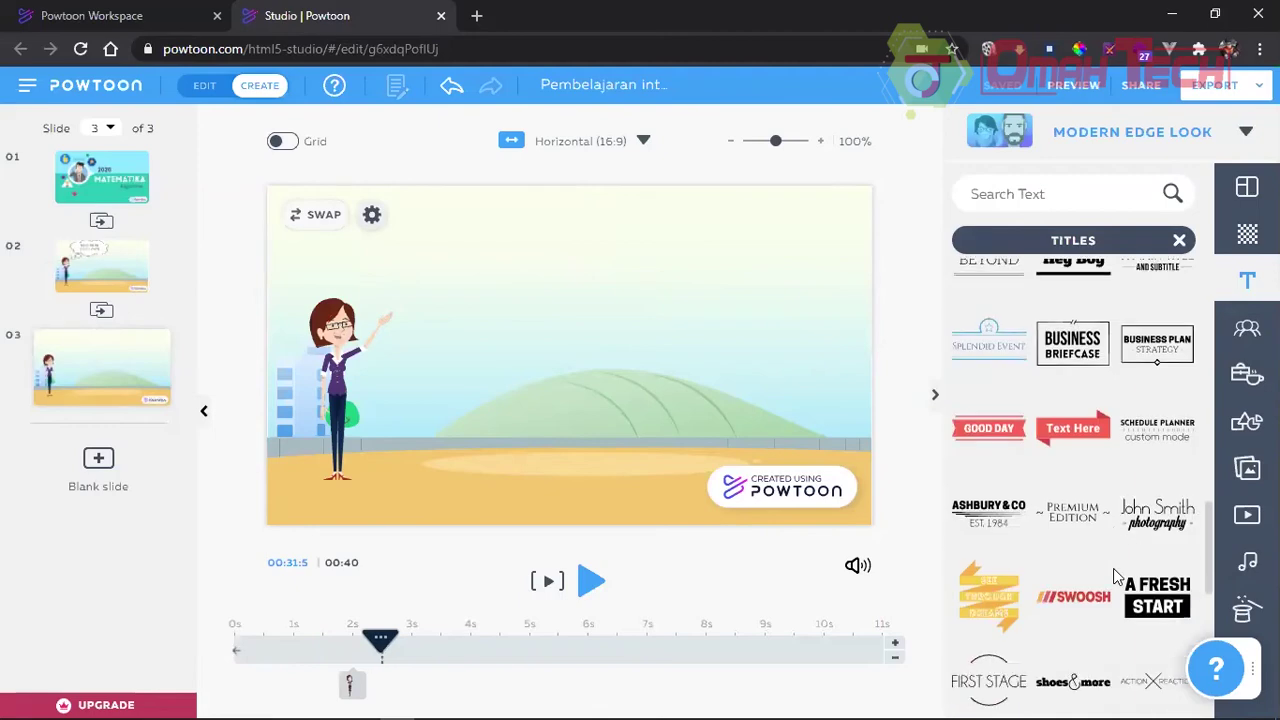
scroll(1113, 568, "up", 20)
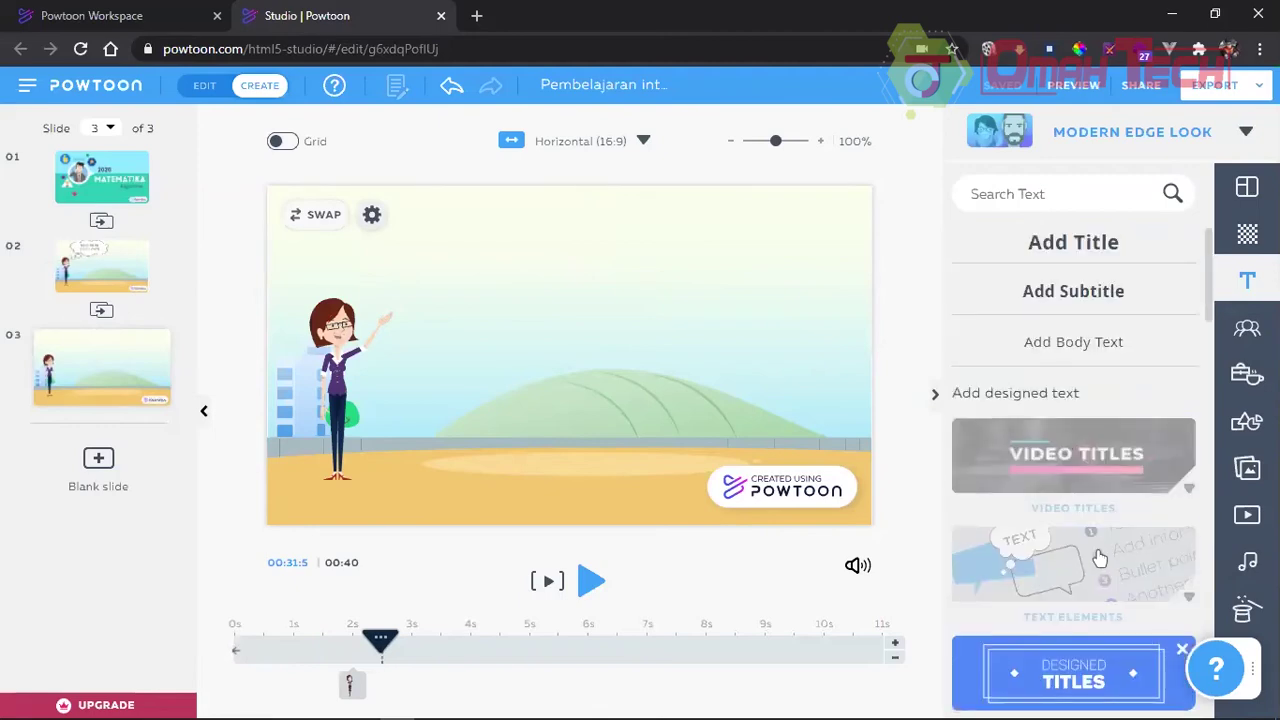
Step: Add the rectangular text-element speech bubble with a pointed upper-left corner to slide 3, beside the woman in the upper middle
scroll(1090, 470, "down", 3)
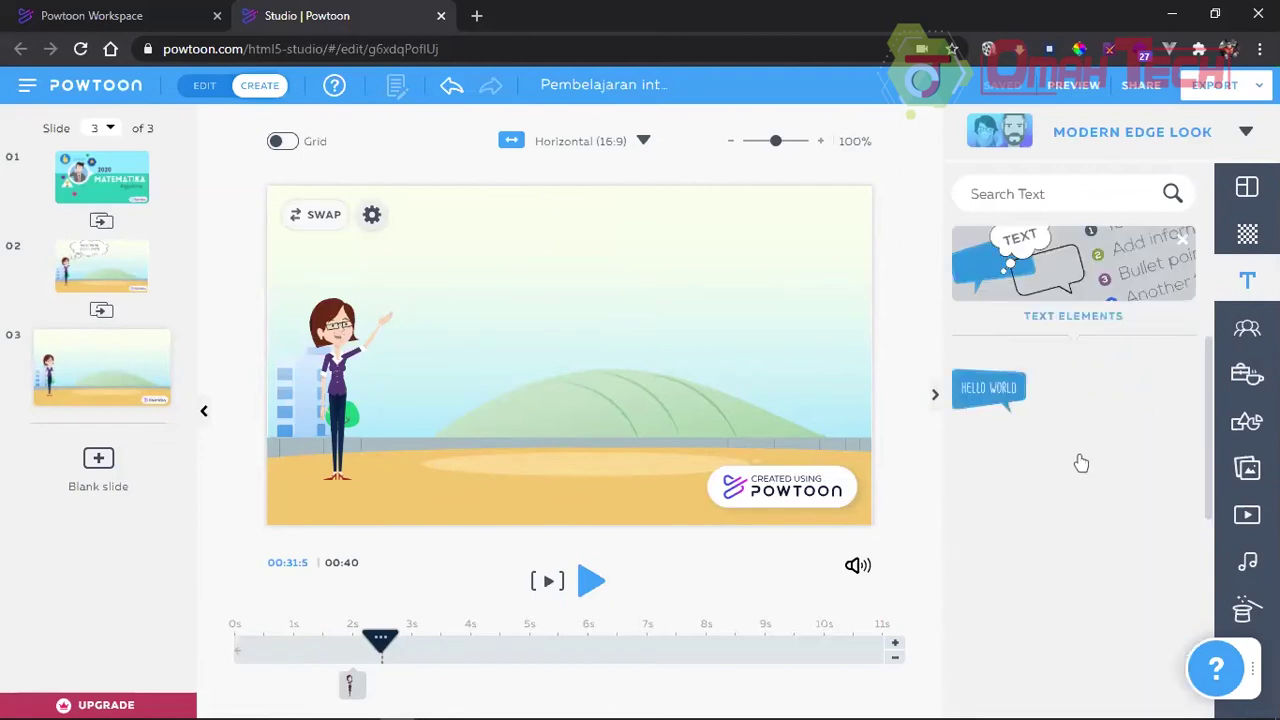
scroll(1073, 472, "down", 5)
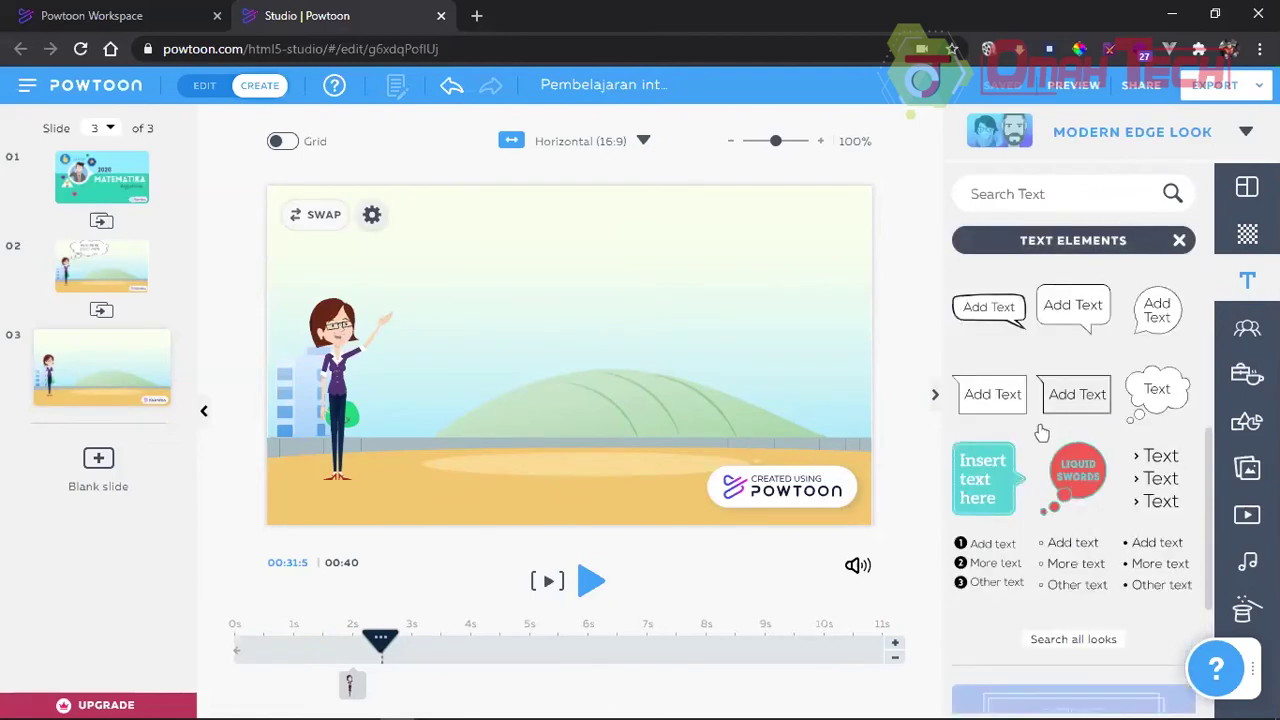
left_click_drag(600, 317, 622, 249)
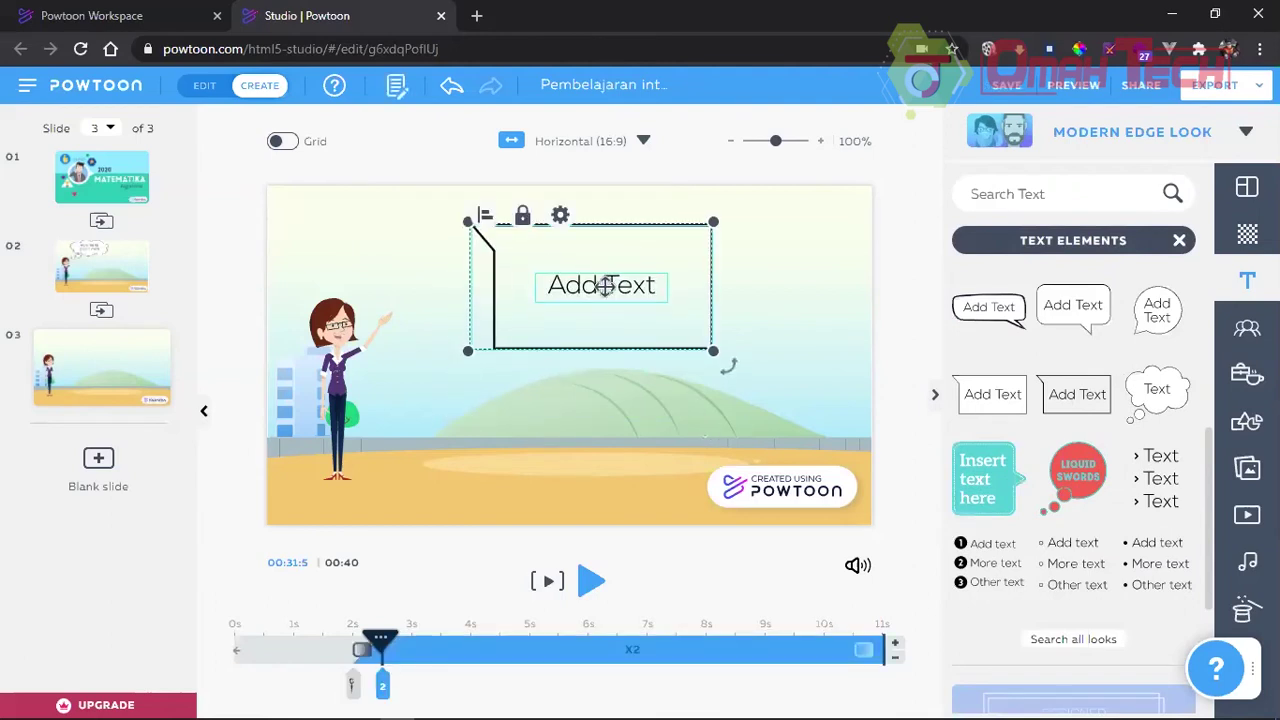
Step: Replace the speech bubble's placeholder text with "Algoritma adalah bla bla bla bla"
double_click(665, 322)
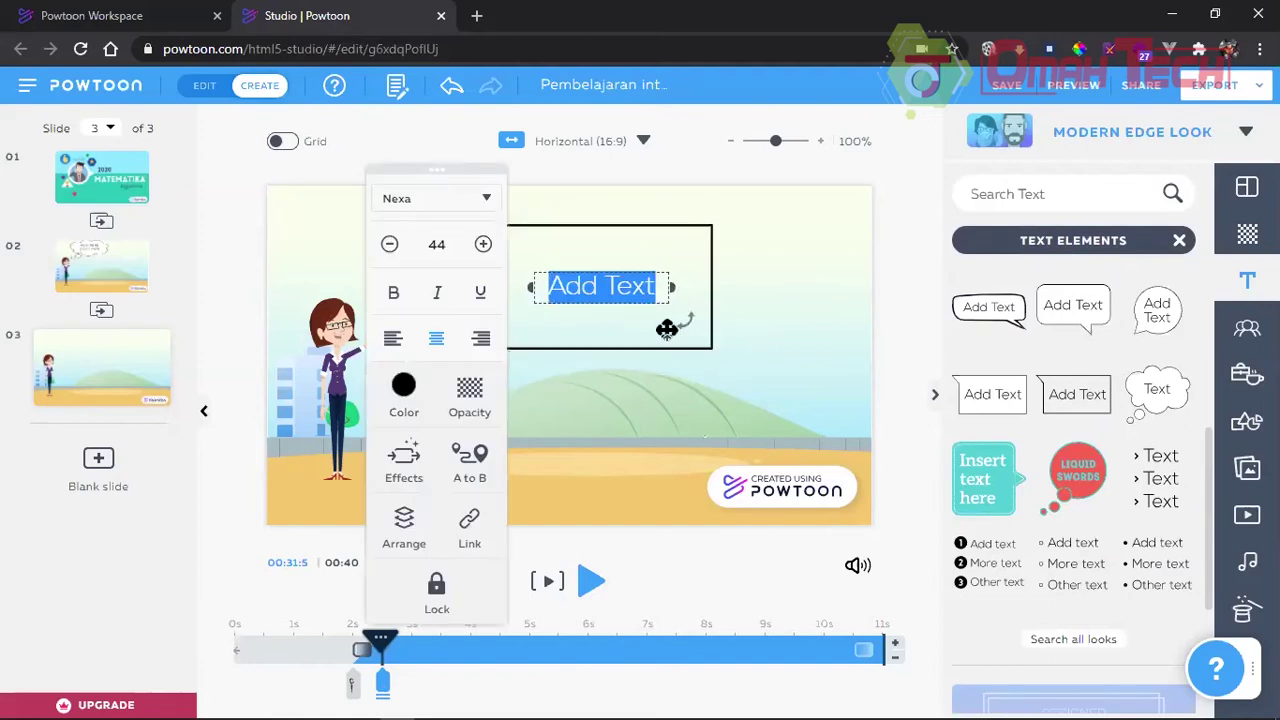
left_click(662, 330)
left_click(695, 357)
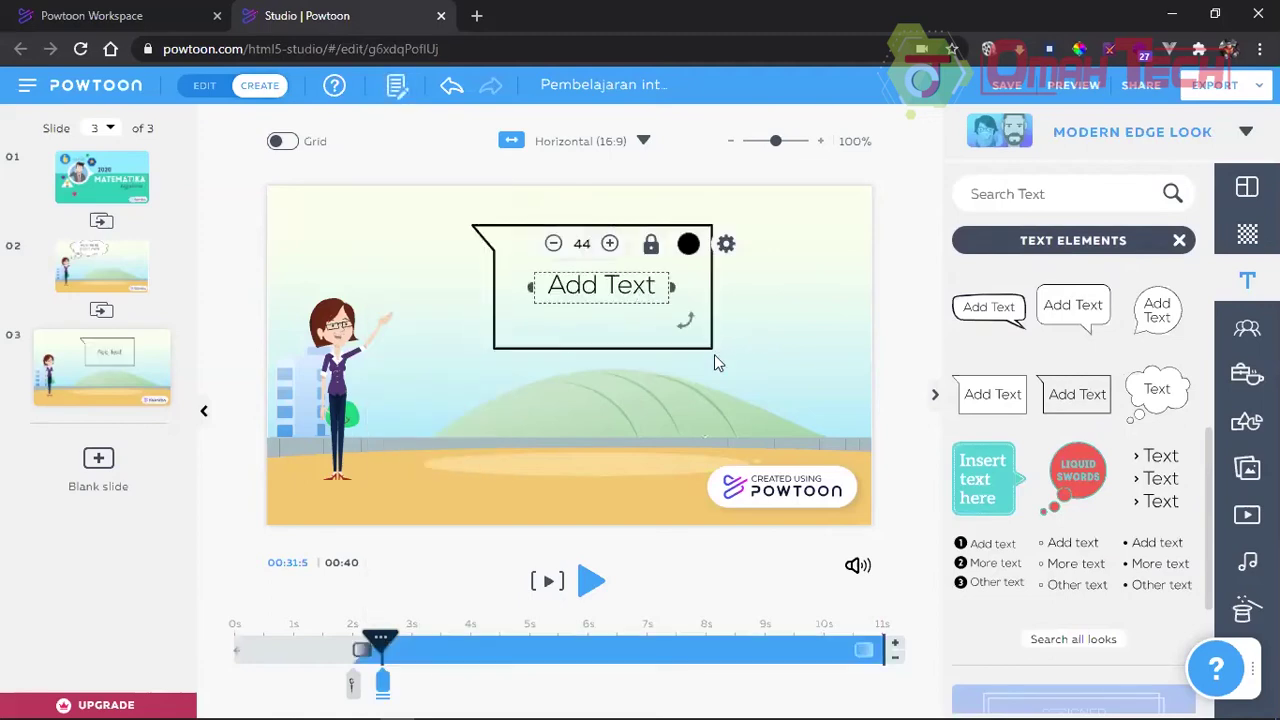
double_click(662, 312)
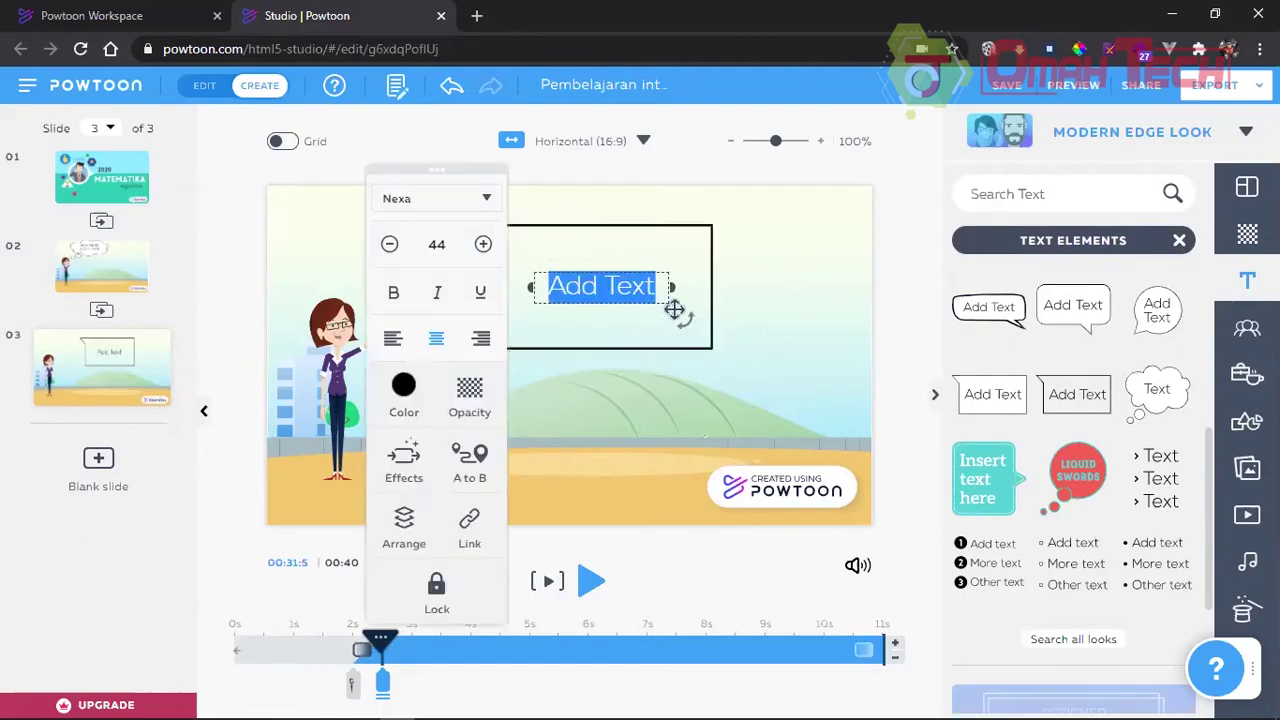
type("Al")
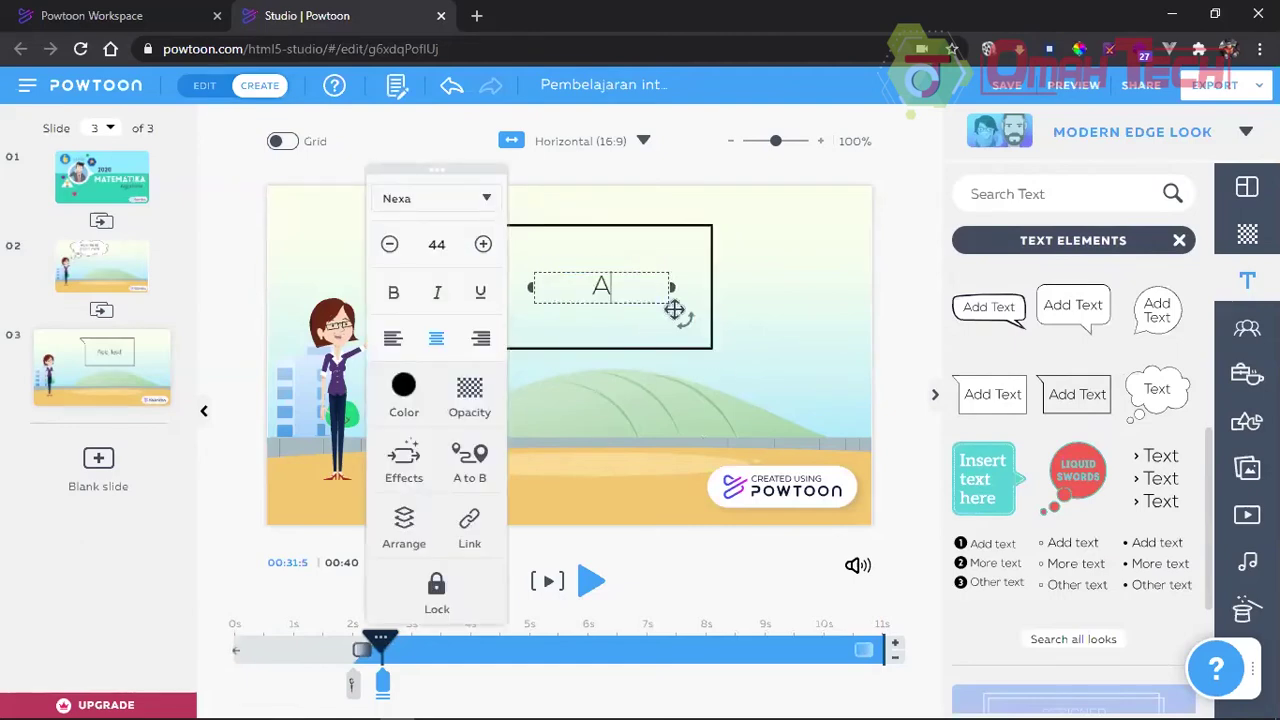
type("goritma adalah bla bla bla bla")
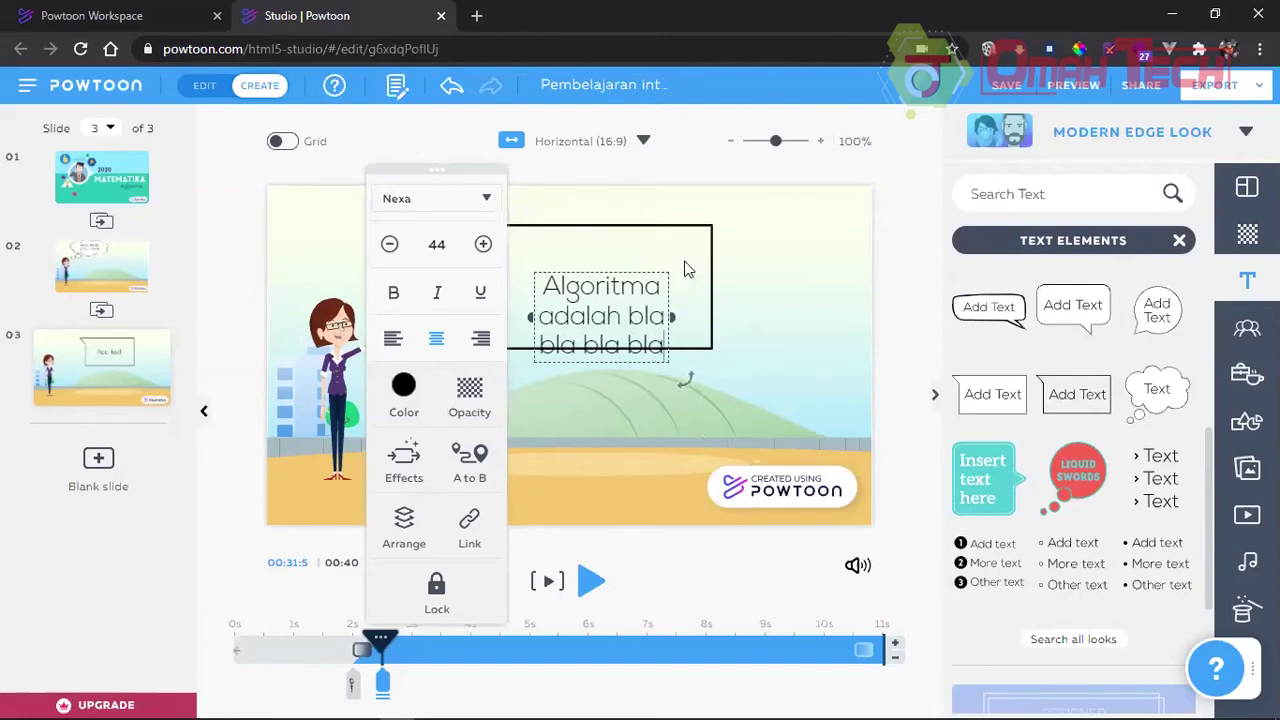
Step: Enlarge the speech bubble outline to fill most of the area beside the woman, from near the slide's top edge to the ground
left_click(691, 231)
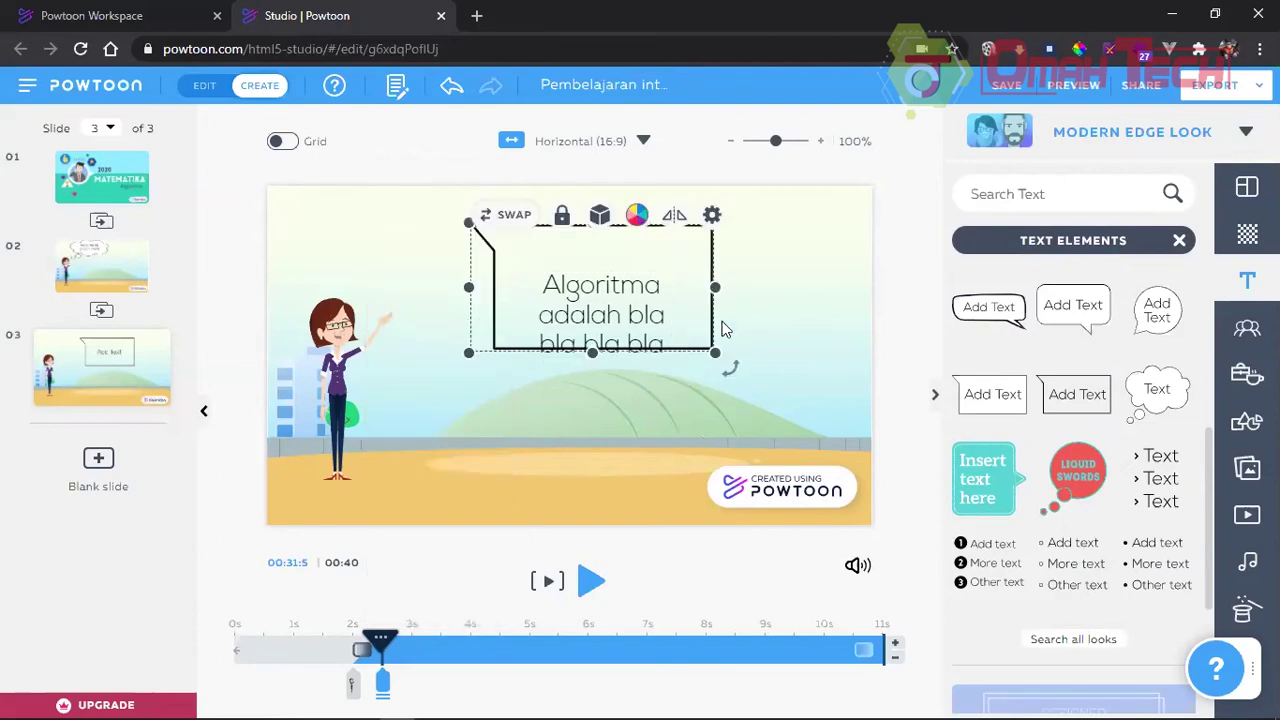
left_click_drag(729, 368, 862, 432)
mouse_move(720, 266)
left_mouse_down()
mouse_move(652, 273)
mouse_move(741, 255)
left_mouse_up()
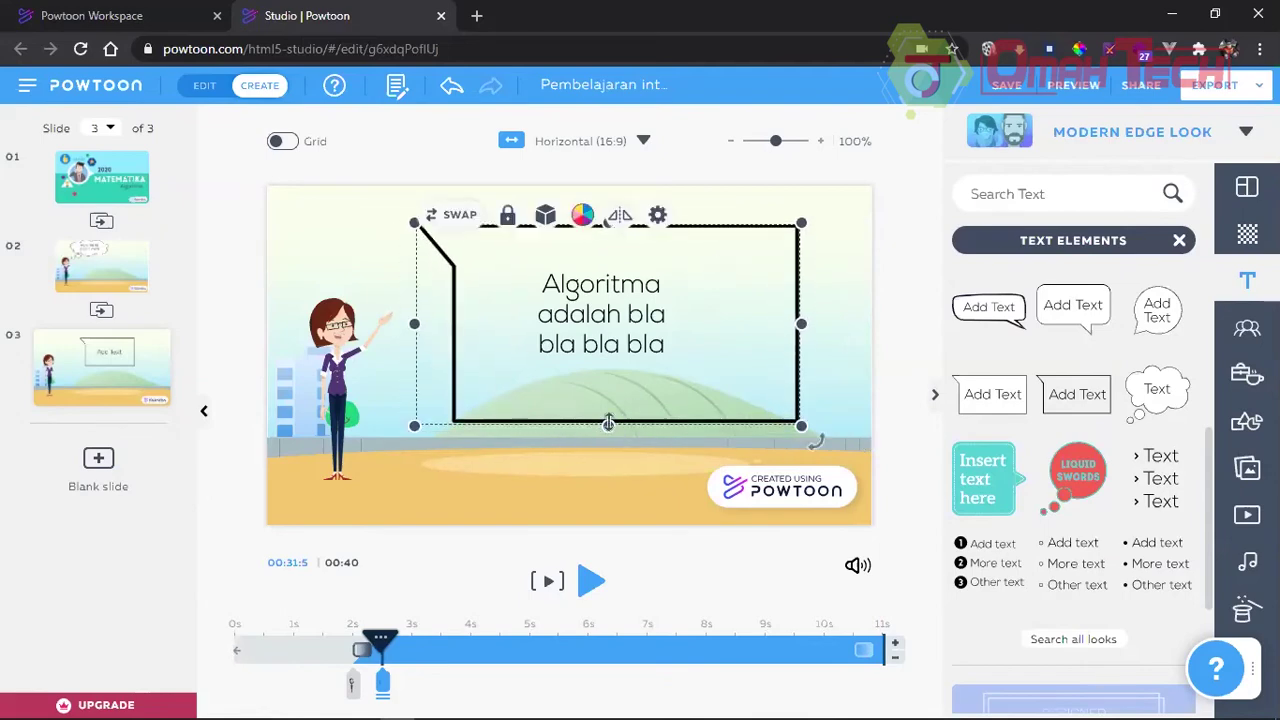
mouse_move(607, 424)
left_mouse_down()
mouse_move(606, 443)
mouse_move(626, 440)
left_mouse_up()
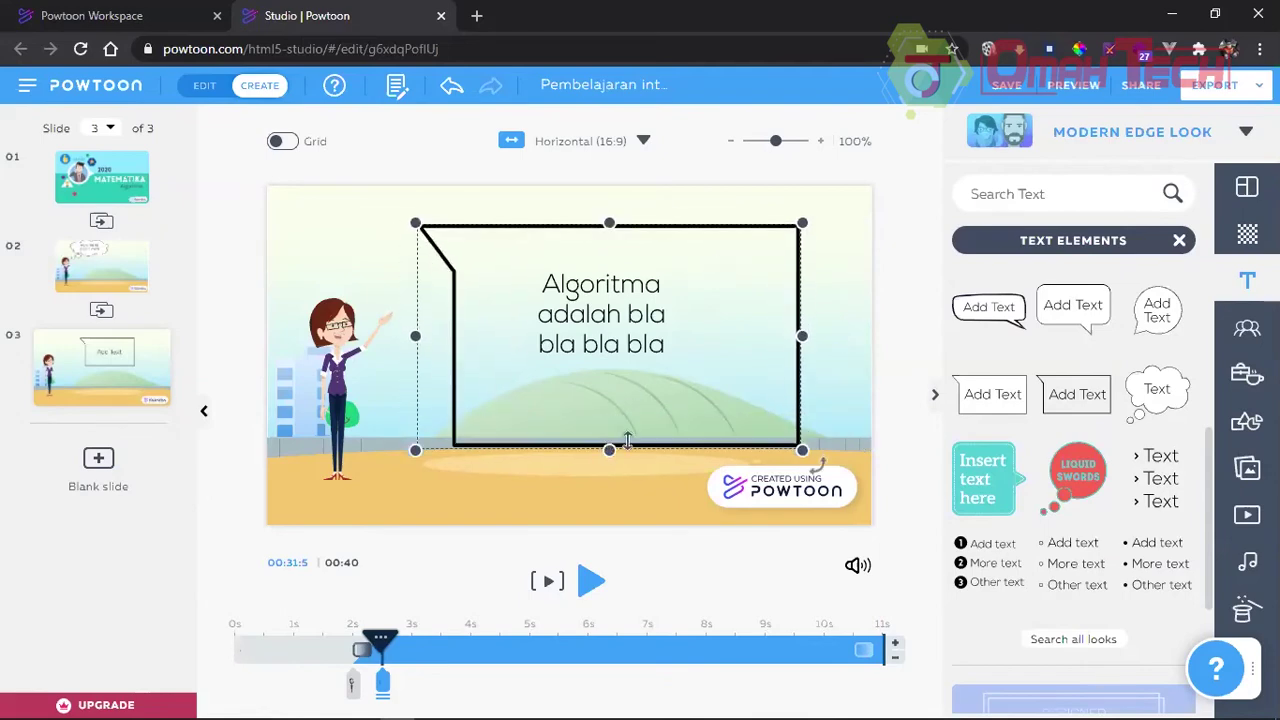
left_click_drag(805, 339, 856, 337)
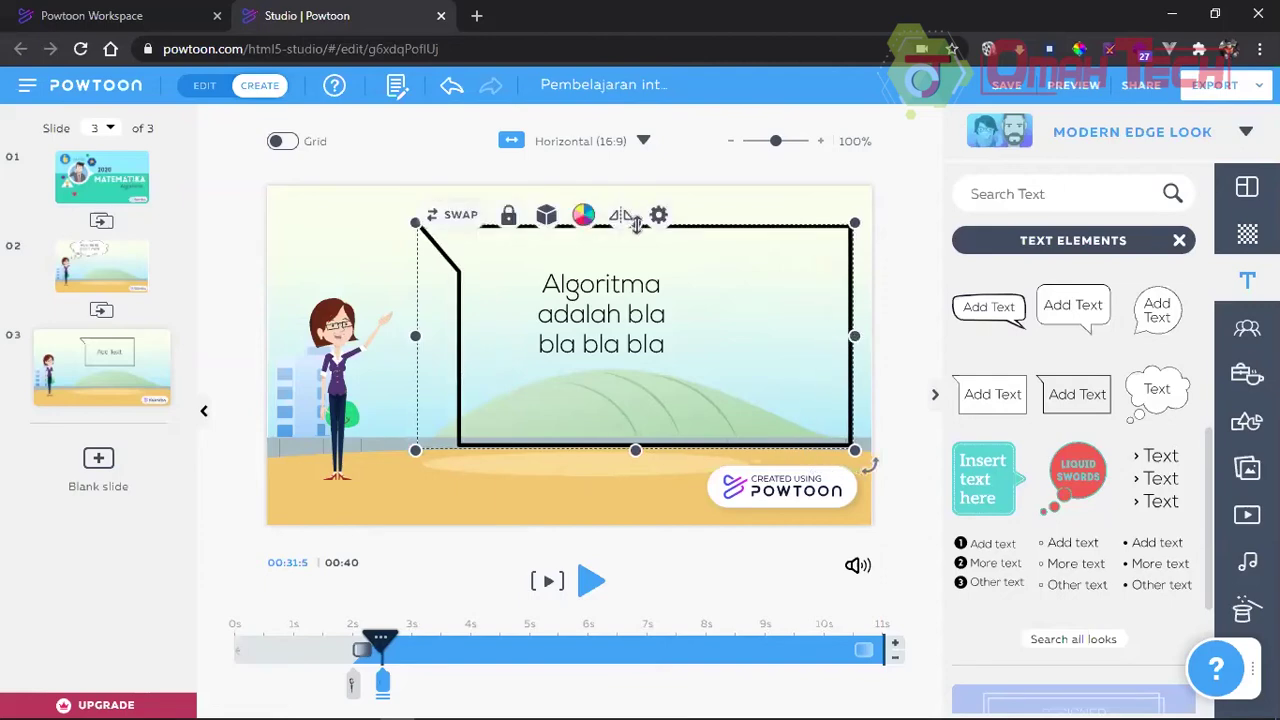
left_click_drag(635, 224, 635, 196)
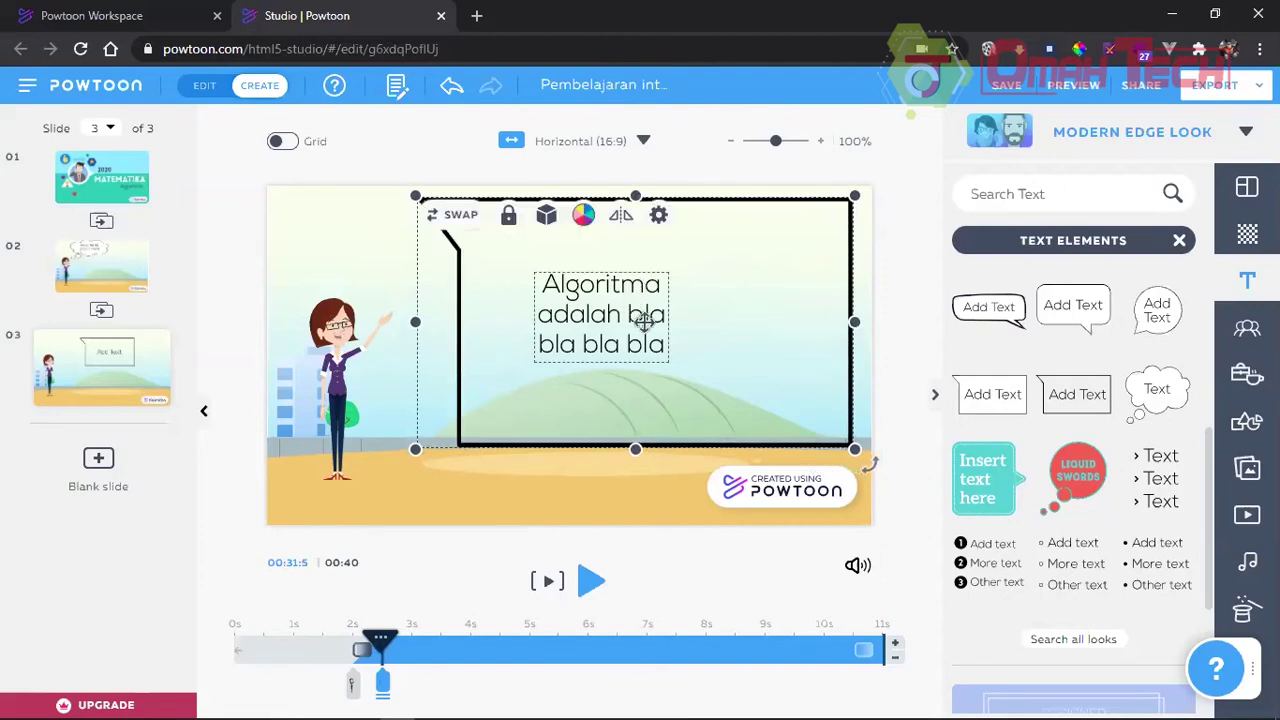
Step: Widen the Algoritma text box to nearly the bubble's width and move it up to the bubble's top edge
left_click(664, 354)
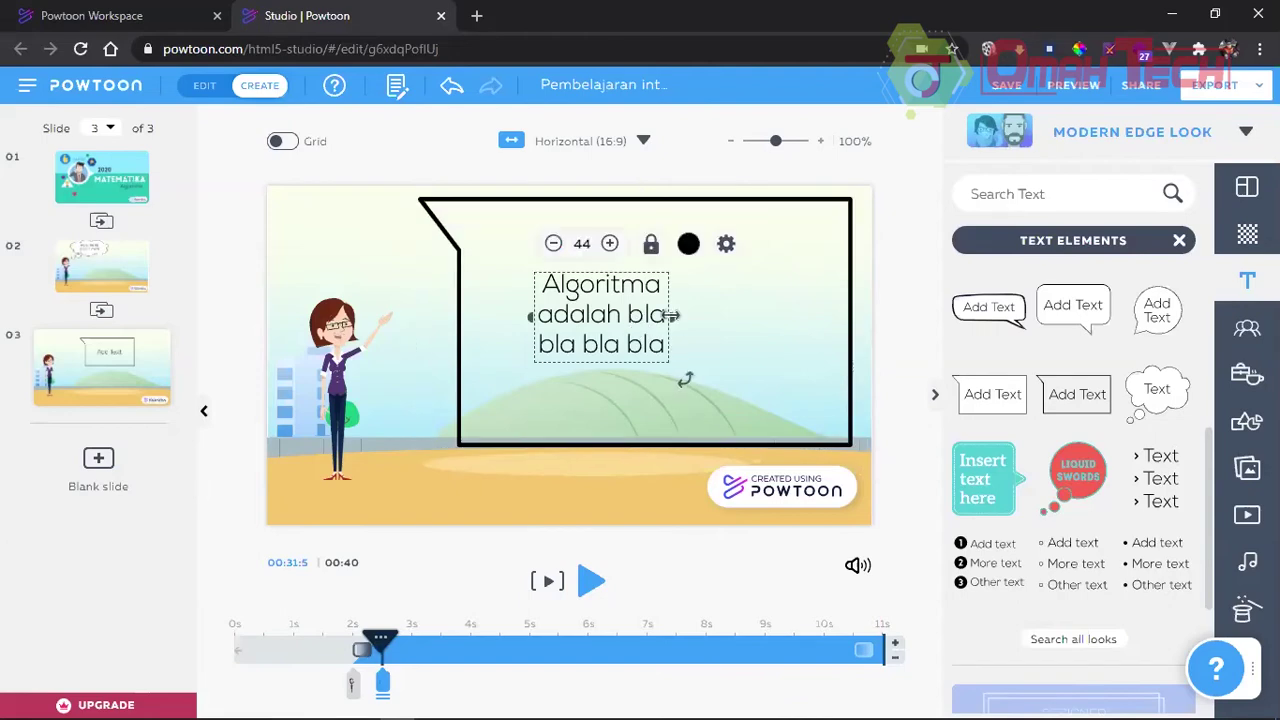
left_click_drag(670, 315, 822, 311)
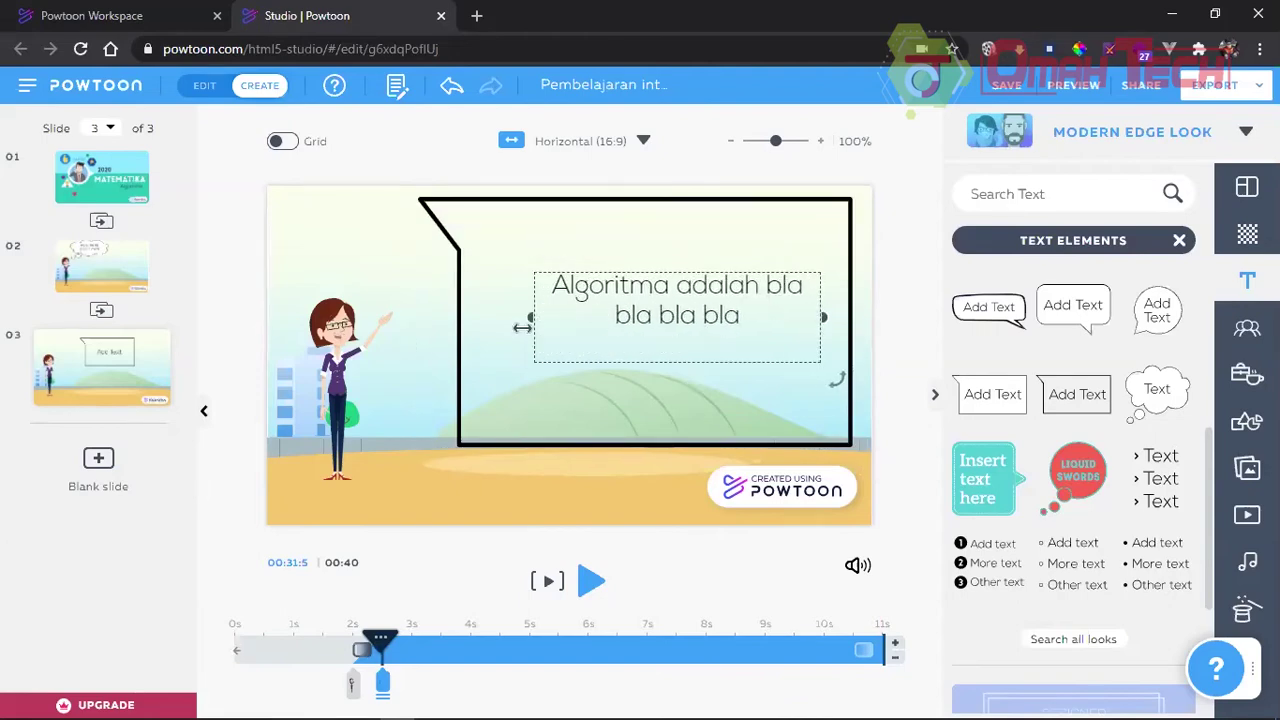
left_click_drag(509, 301, 480, 301)
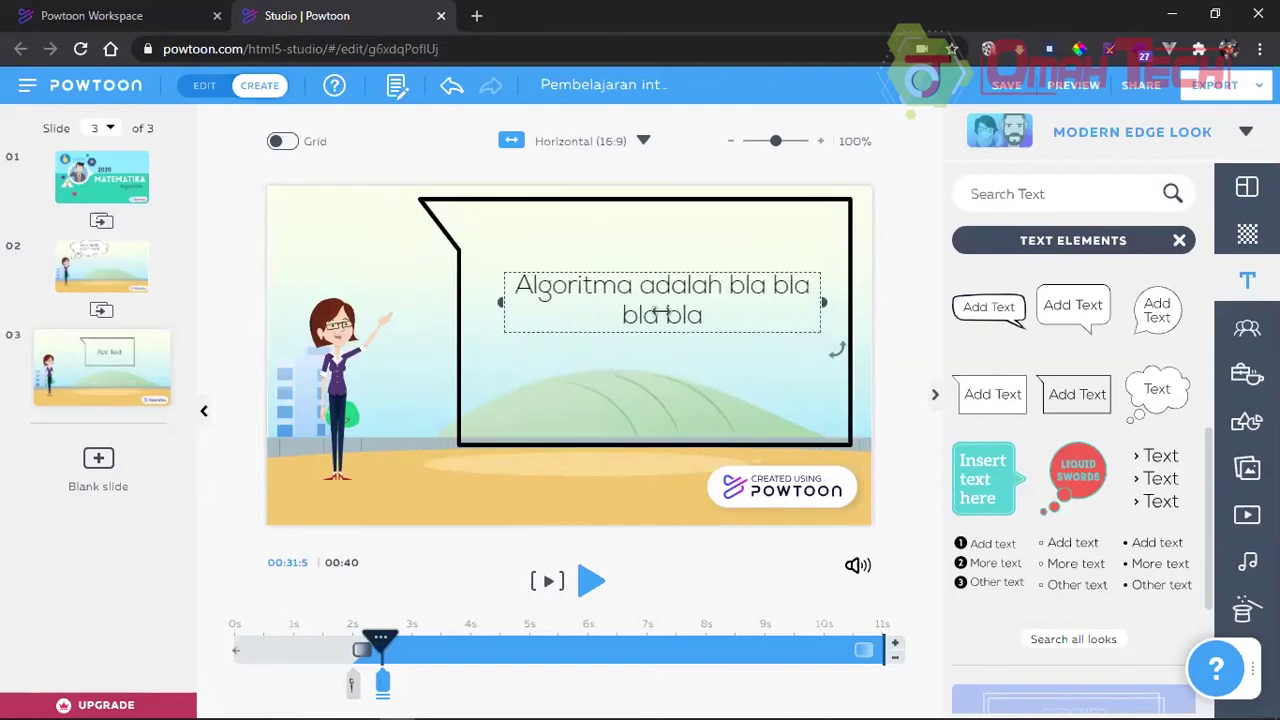
mouse_move(691, 273)
left_mouse_down()
mouse_move(690, 235)
mouse_move(711, 260)
left_mouse_up()
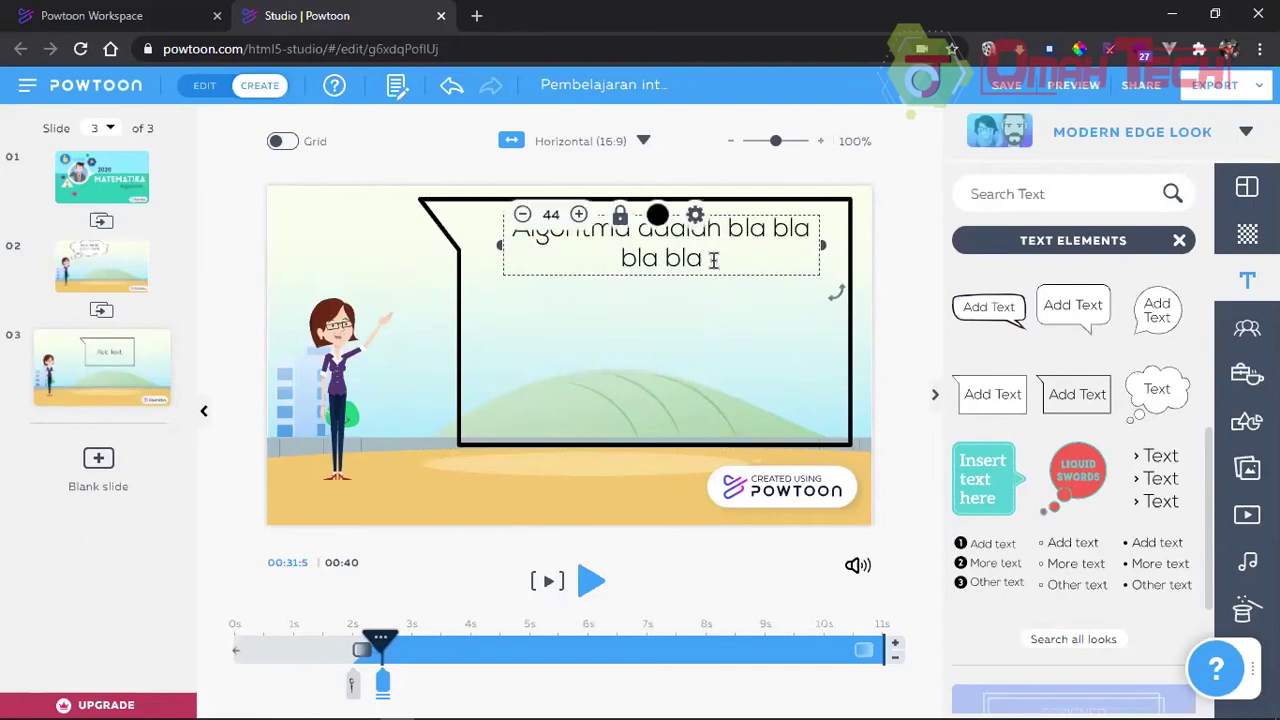
Step: Extend the bubble text after its last word with ". dan bla bla bla. lalu bla bla bla bla."
double_click(711, 260)
left_click(713, 260)
type(". ")
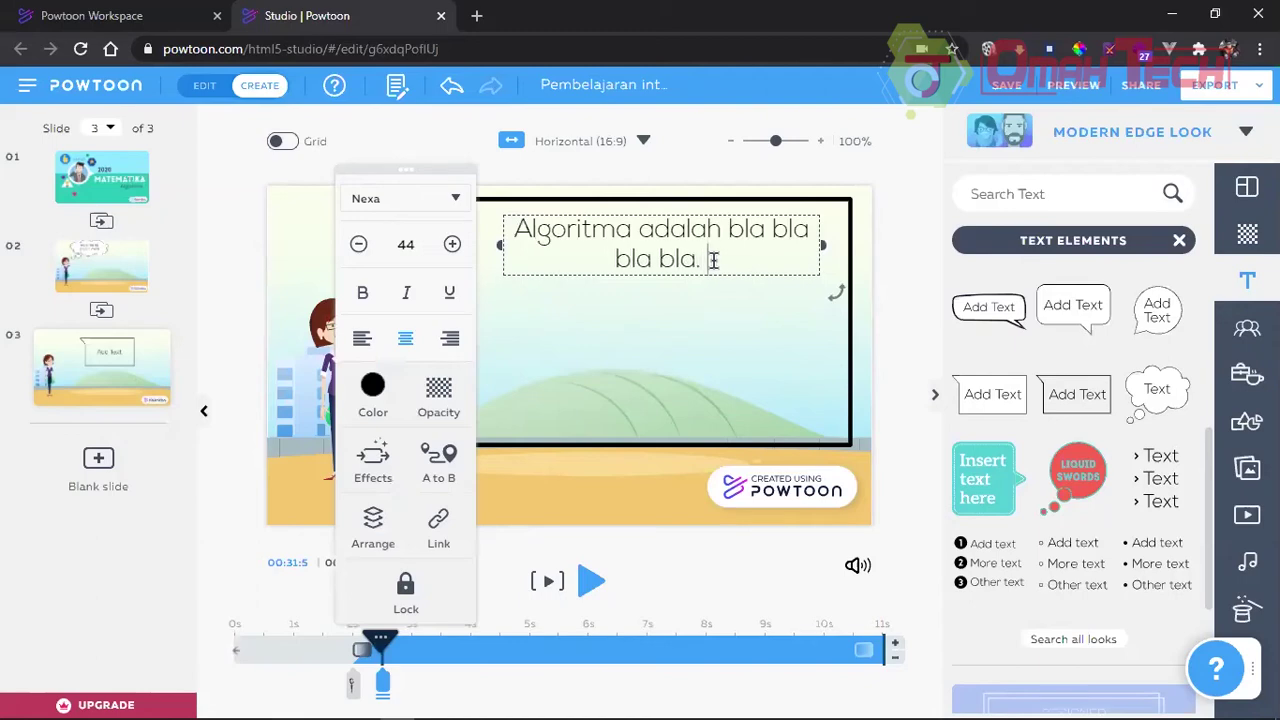
type("dan bla bla bla.")
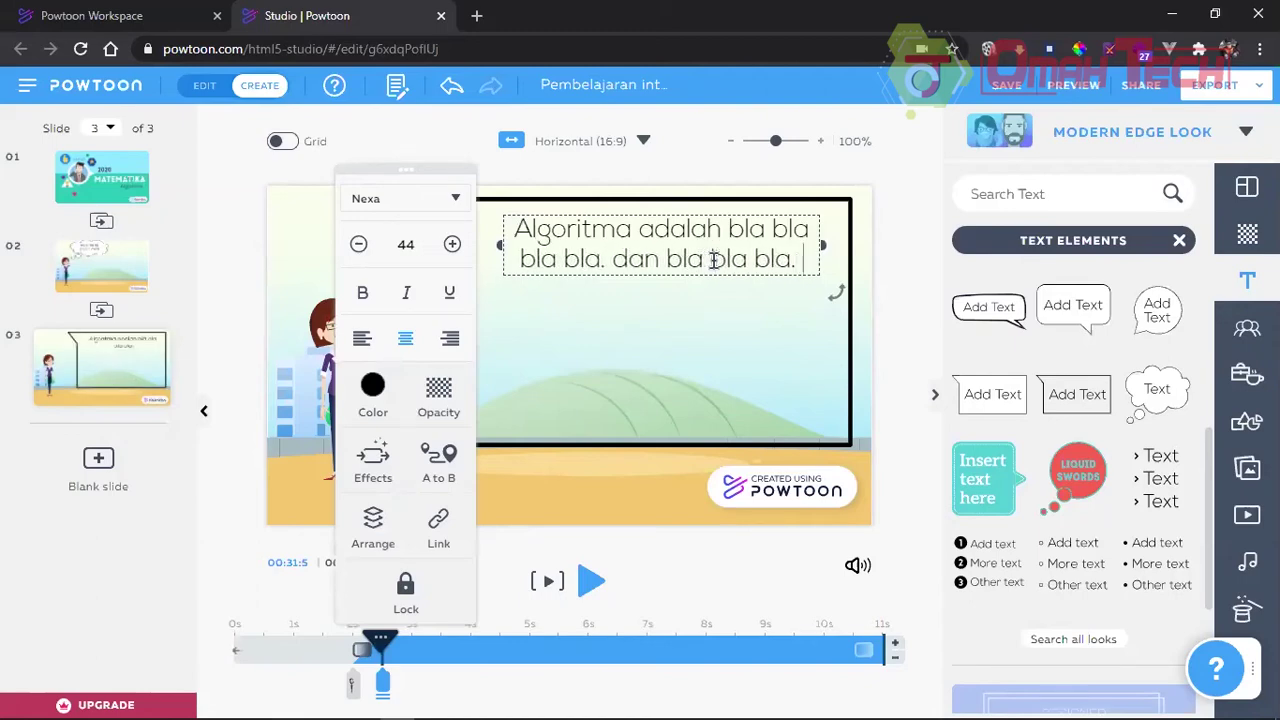
type(" lalu bla")
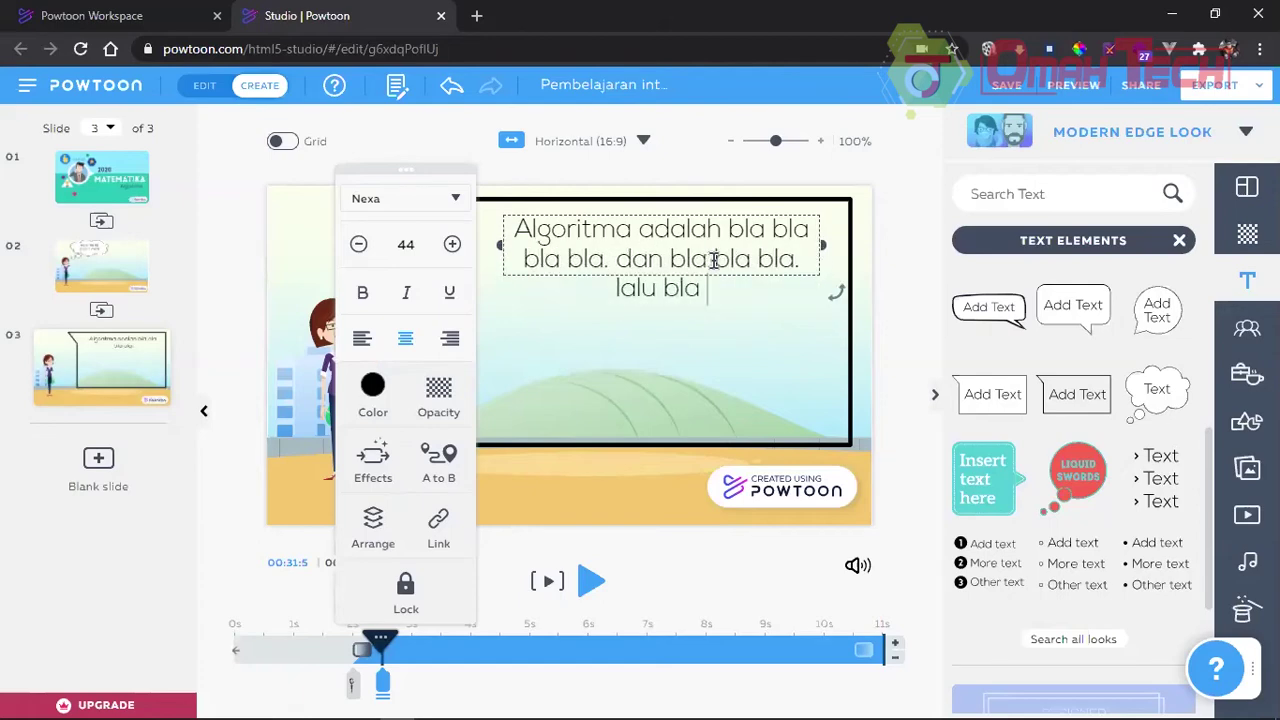
type(" bla bla")
key("BackSpace")
key("BackSpace")
type("la.")
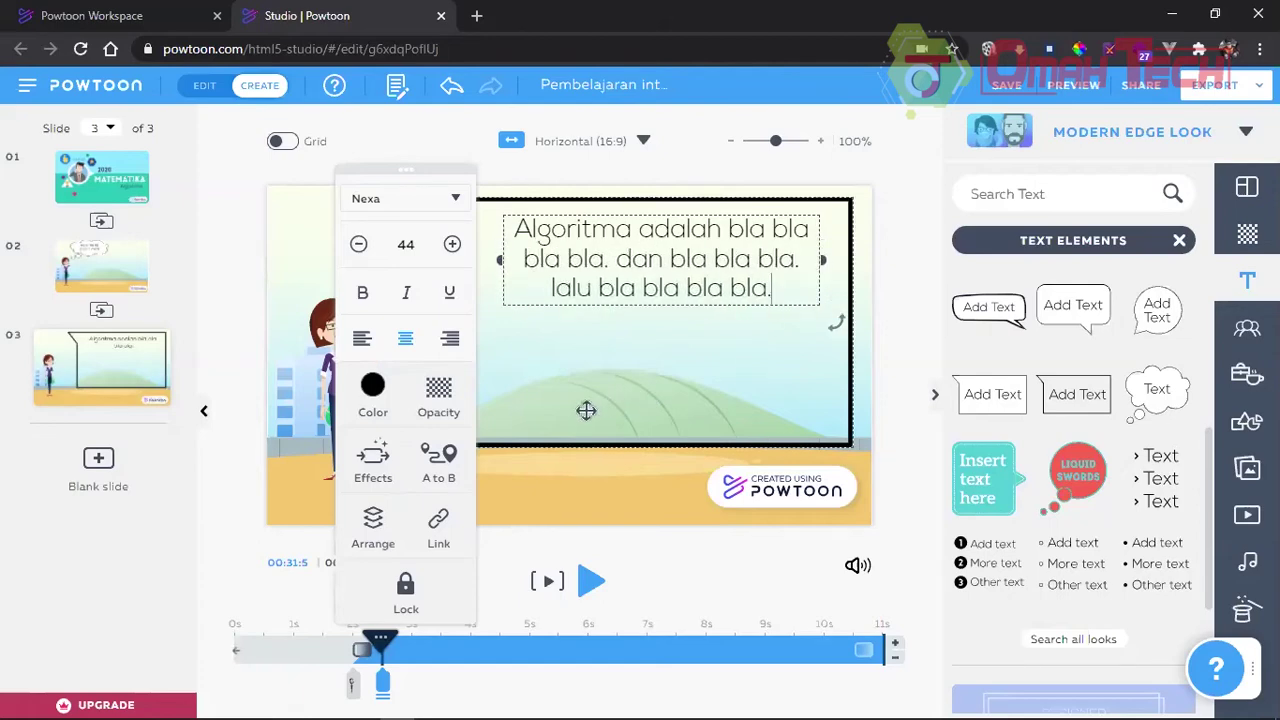
left_click(543, 411)
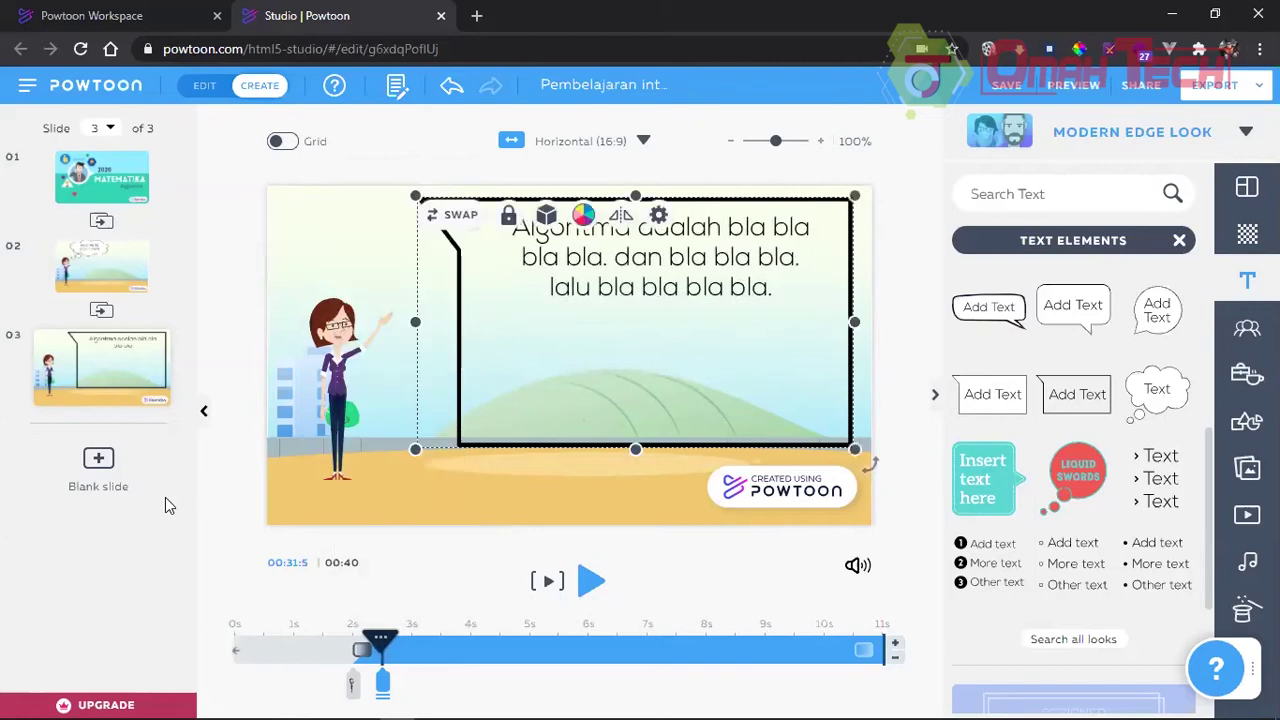
Step: Change the woman character's pose on slide 3 to Idea
left_click(360, 365)
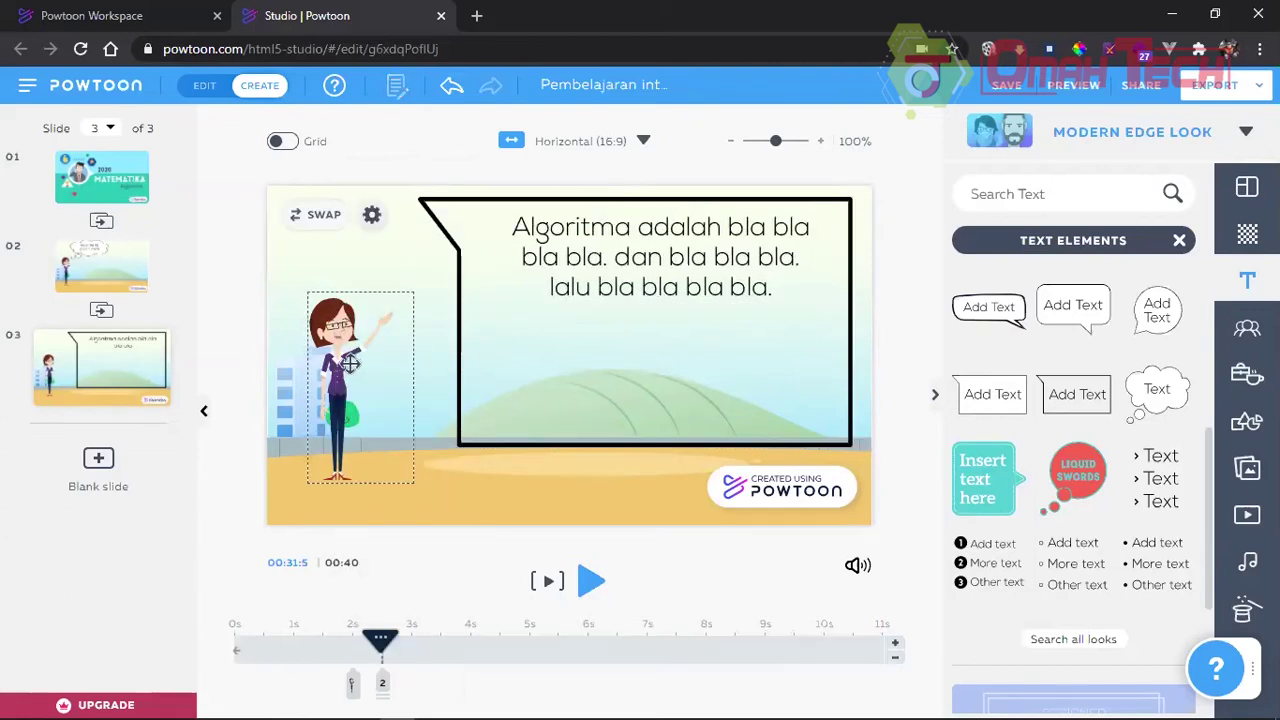
left_click(347, 364)
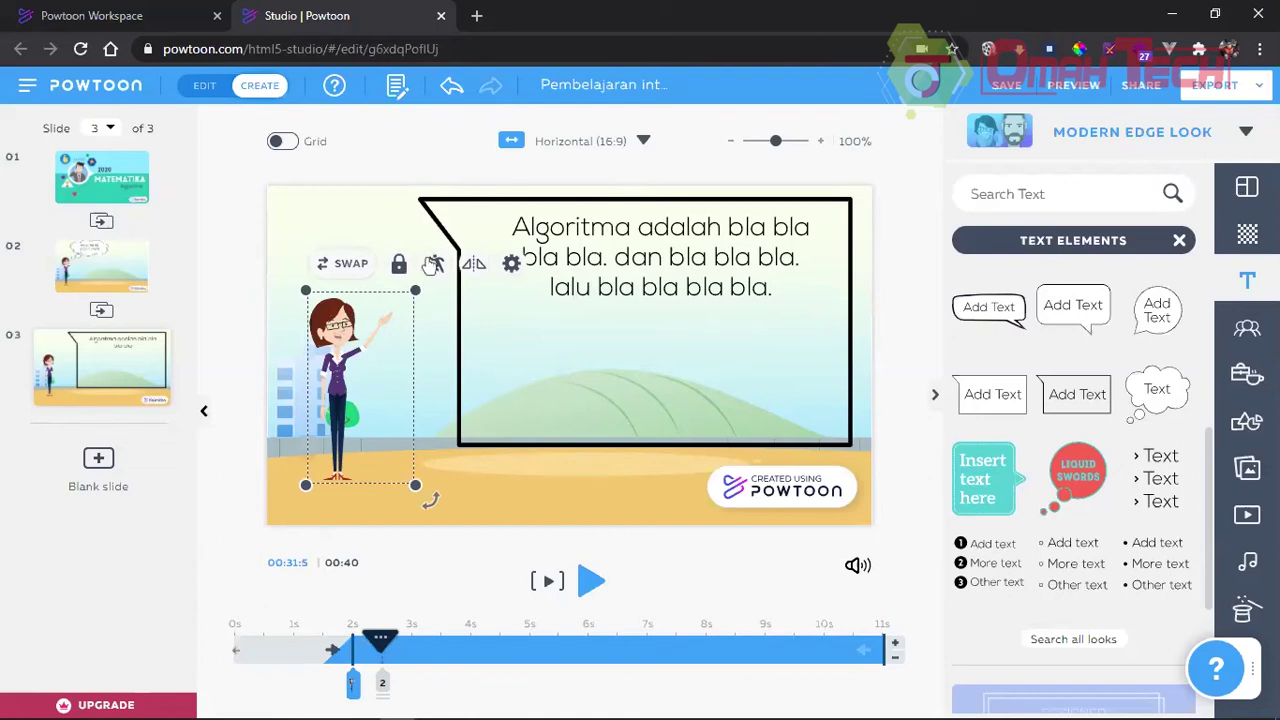
left_click(433, 264)
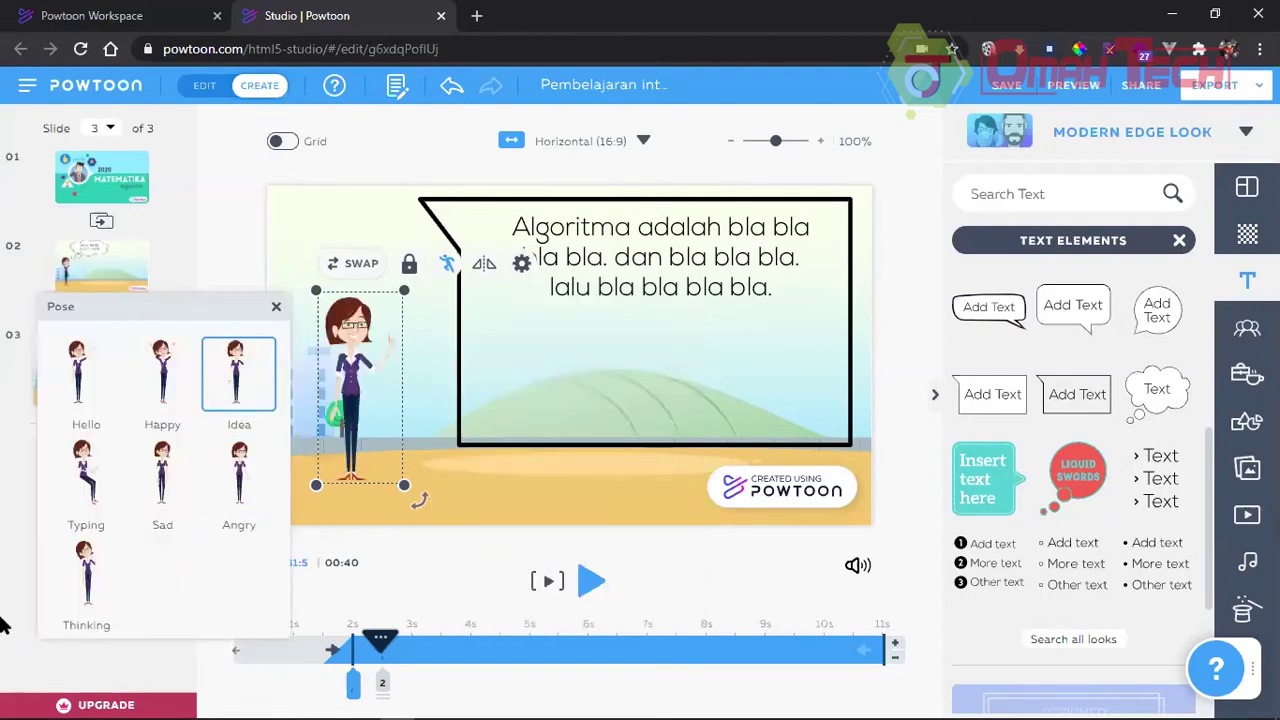
left_click(24, 596)
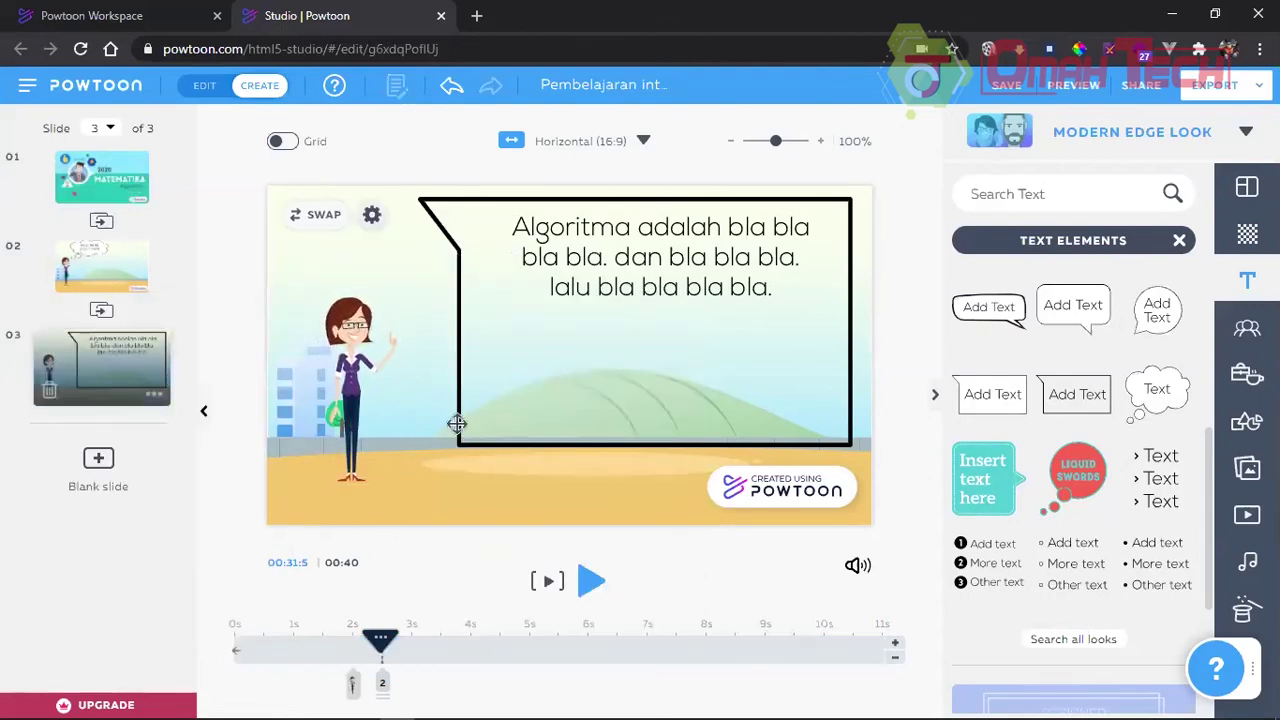
Step: Play slide 3 from its start and review the project's sound control settings
left_click_drag(380, 641, 227, 645)
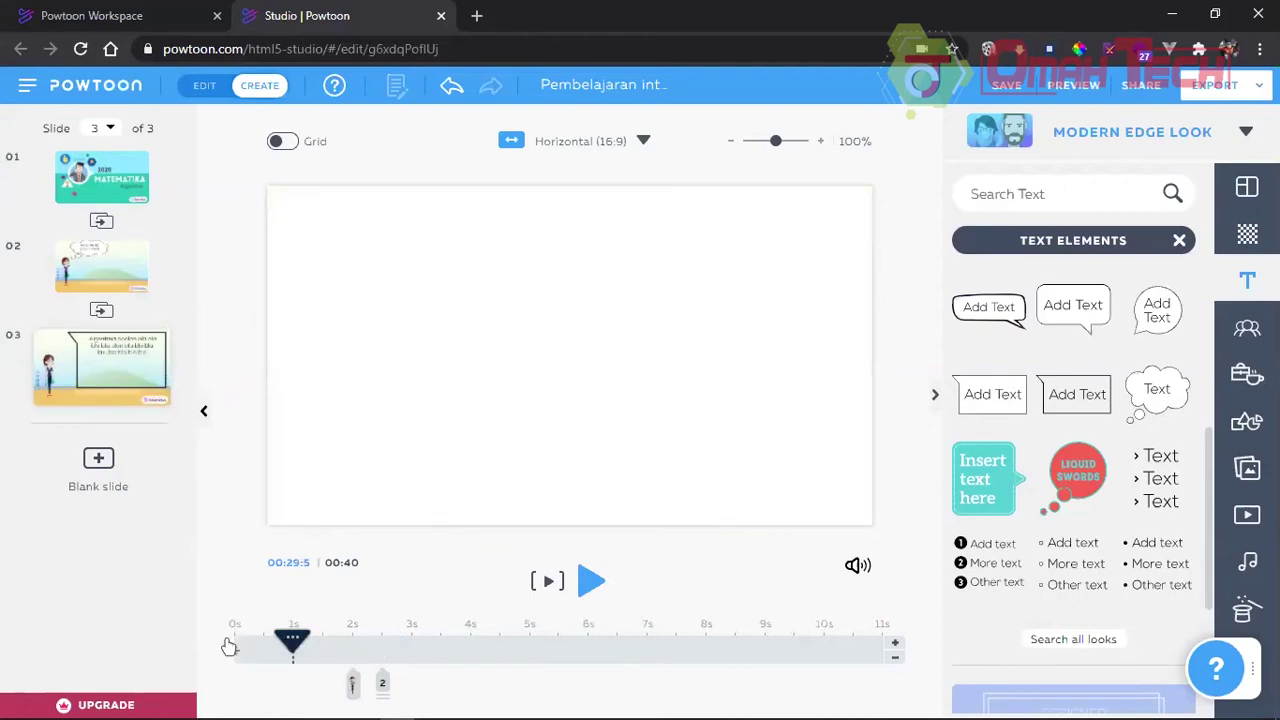
left_click(592, 585)
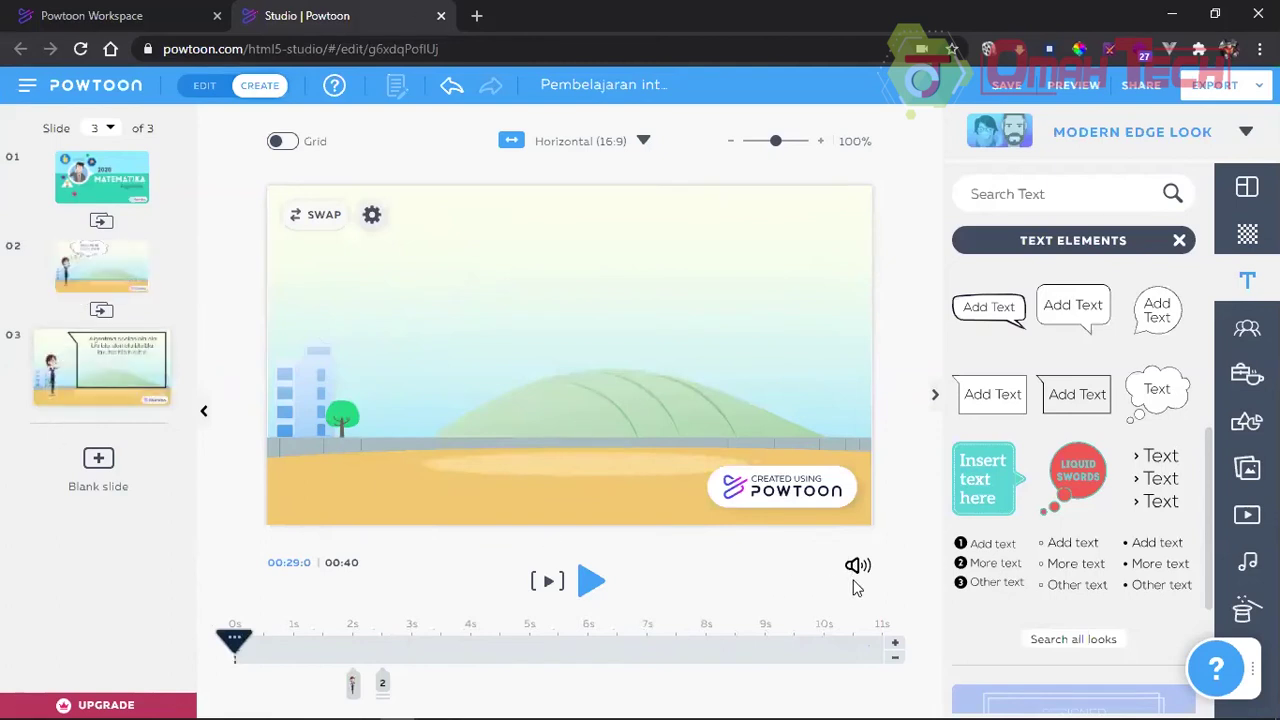
left_click(857, 567)
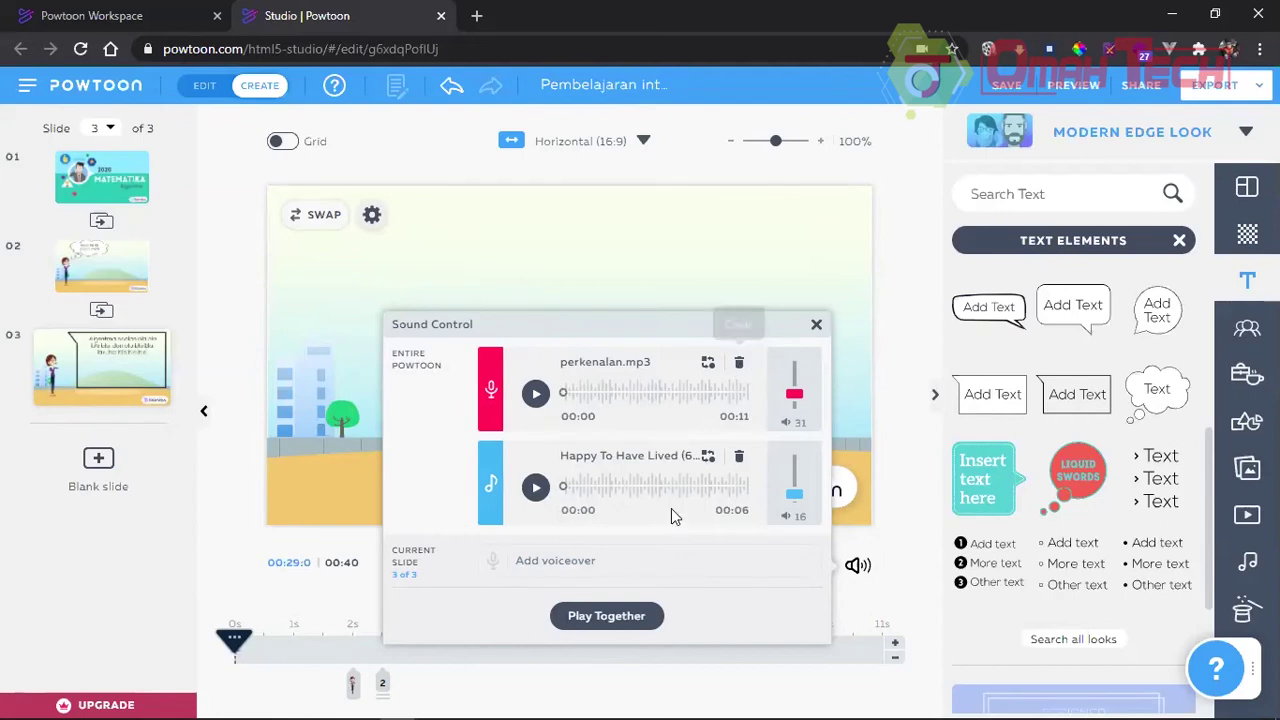
left_click(935, 333)
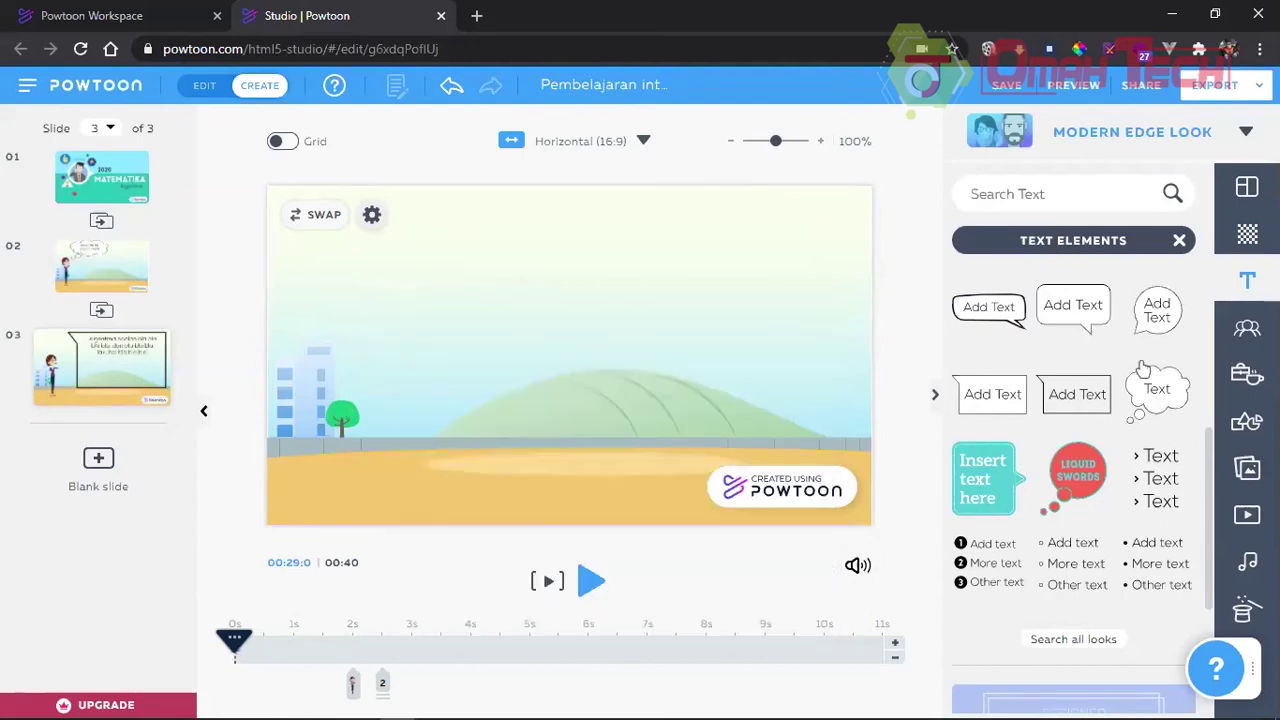
Step: Position slide 3's playhead at about 2.5 s and start recording a voiceover for the entire Powtoon
scroll(1150, 370, "up", 5)
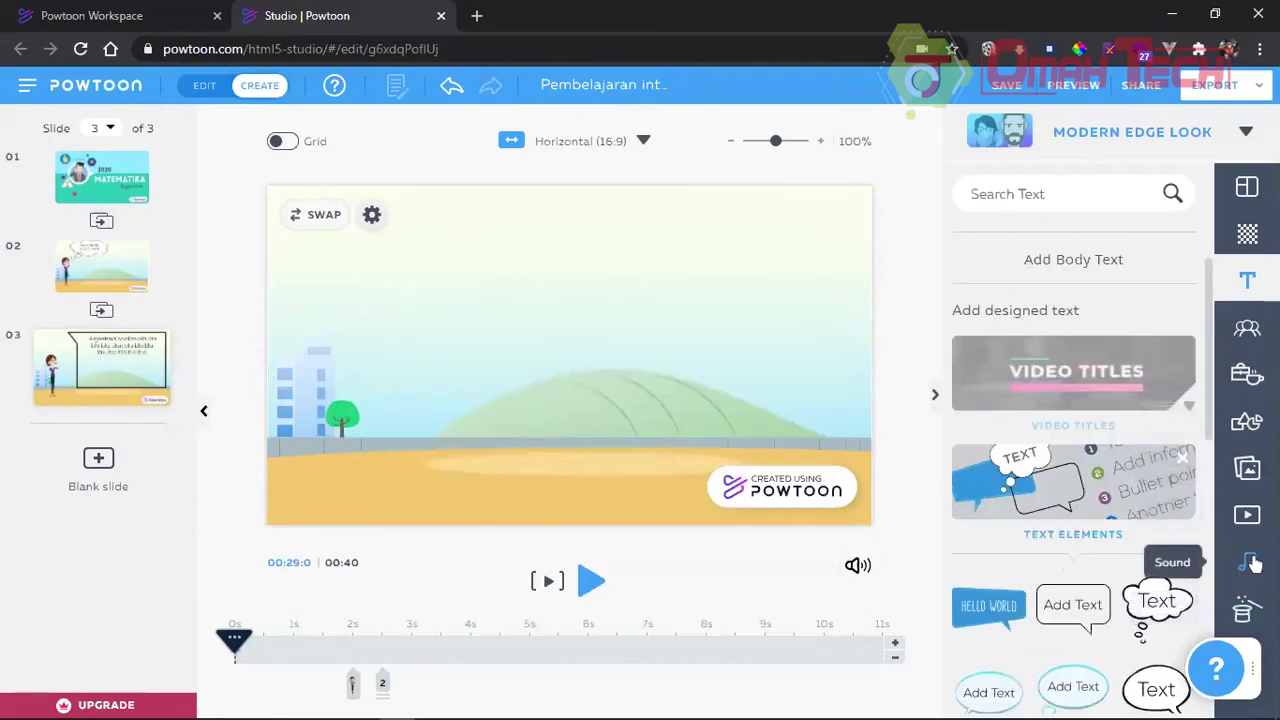
left_click(1247, 562)
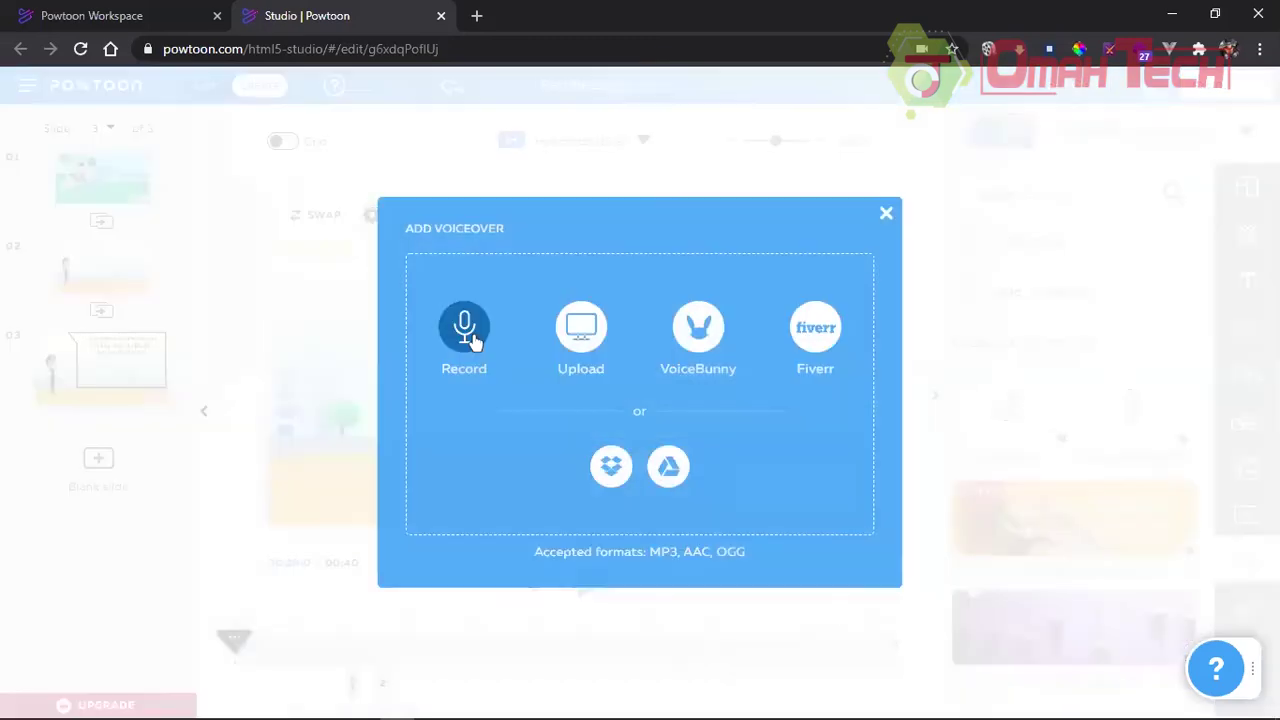
left_click(533, 380)
left_click_drag(234, 640, 395, 647)
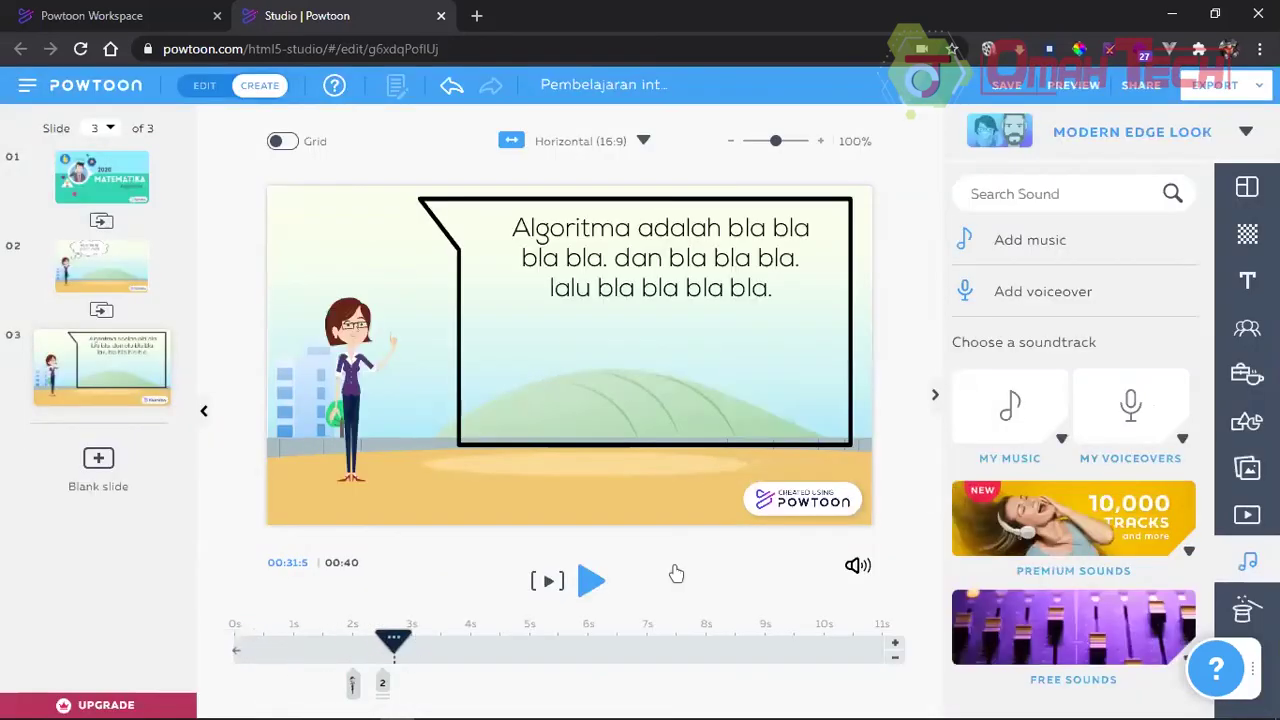
left_click(1046, 291)
left_click(470, 335)
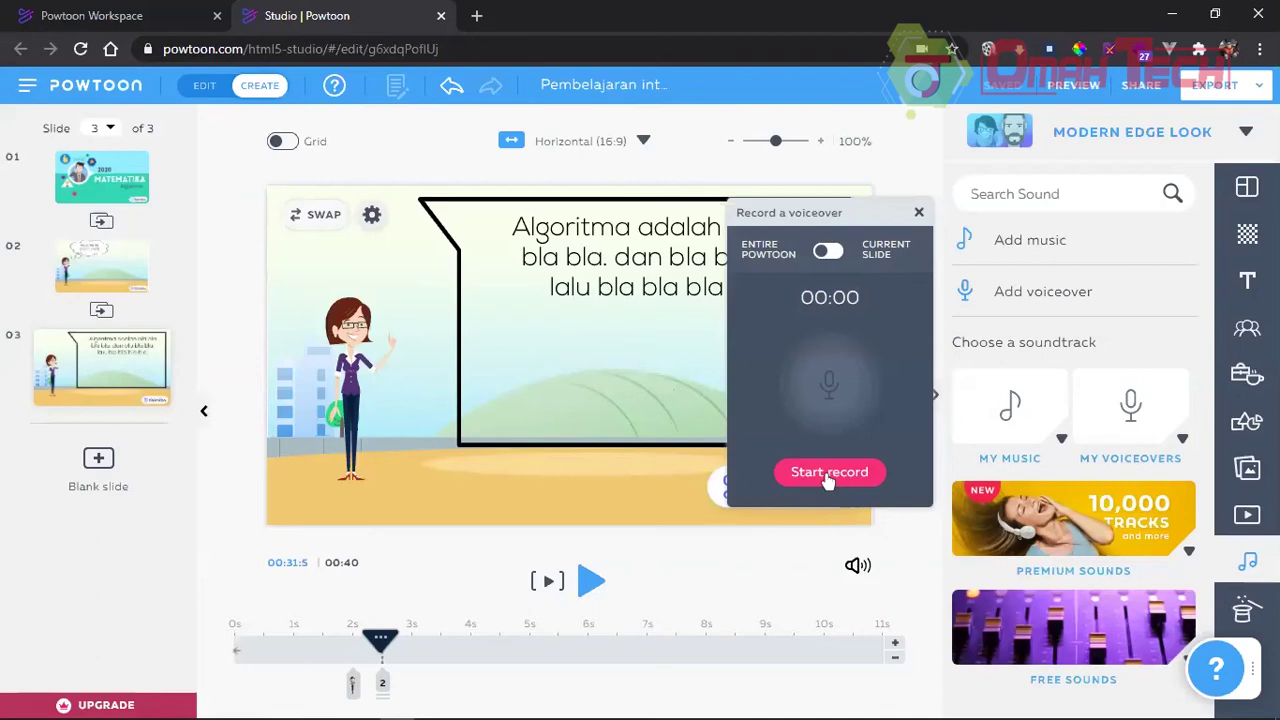
left_click(828, 474)
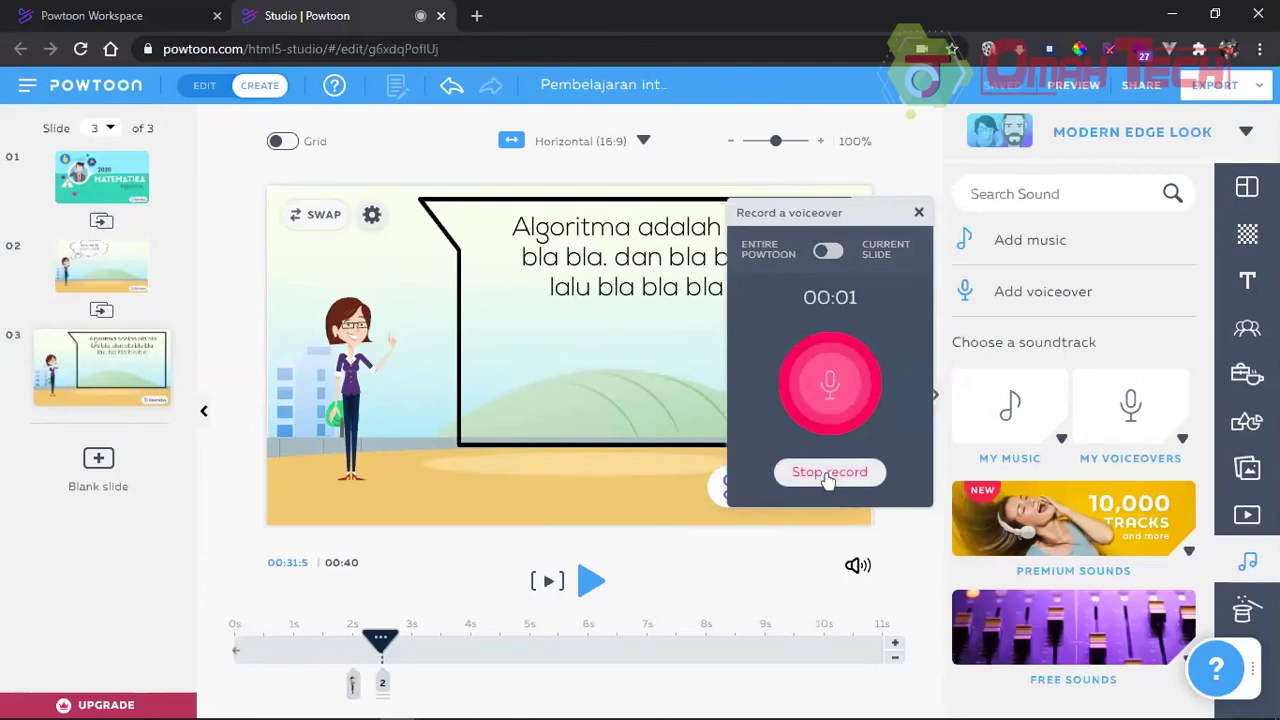
Step: Move the voiceover recorder off the slide, stop the recording and save it as "algoritma"
left_click_drag(893, 207, 1031, 188)
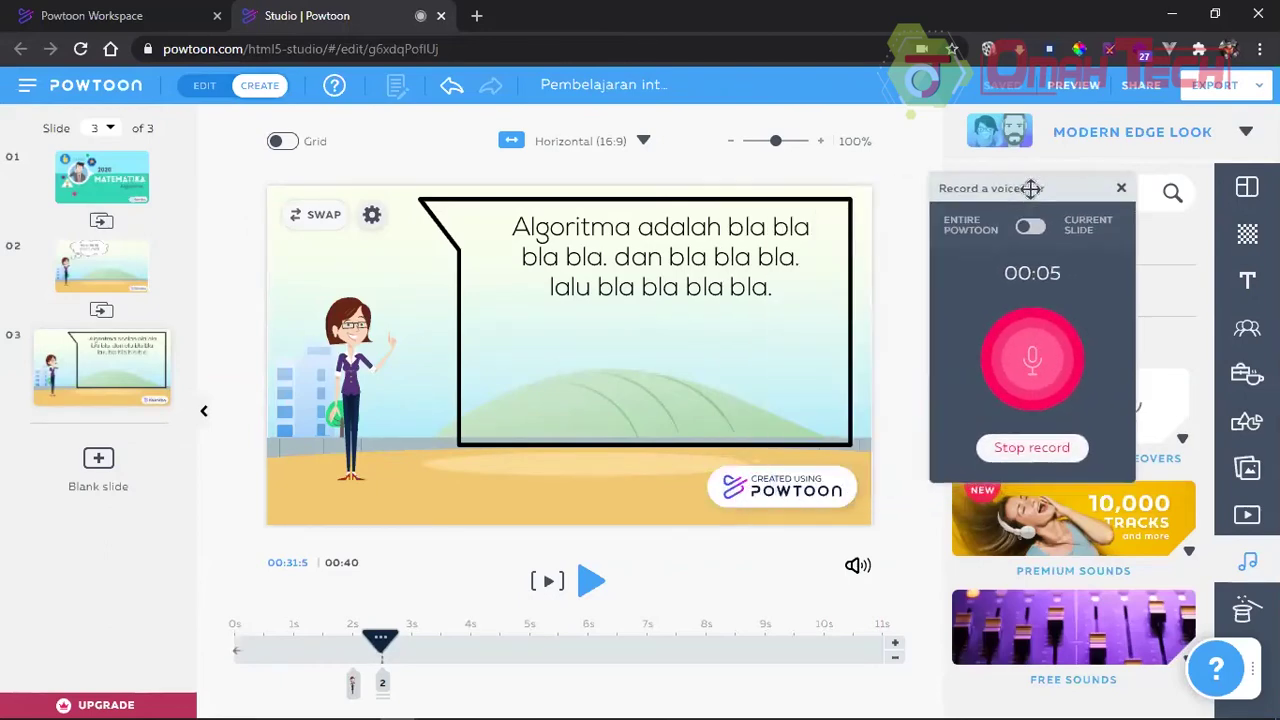
left_click(1036, 450)
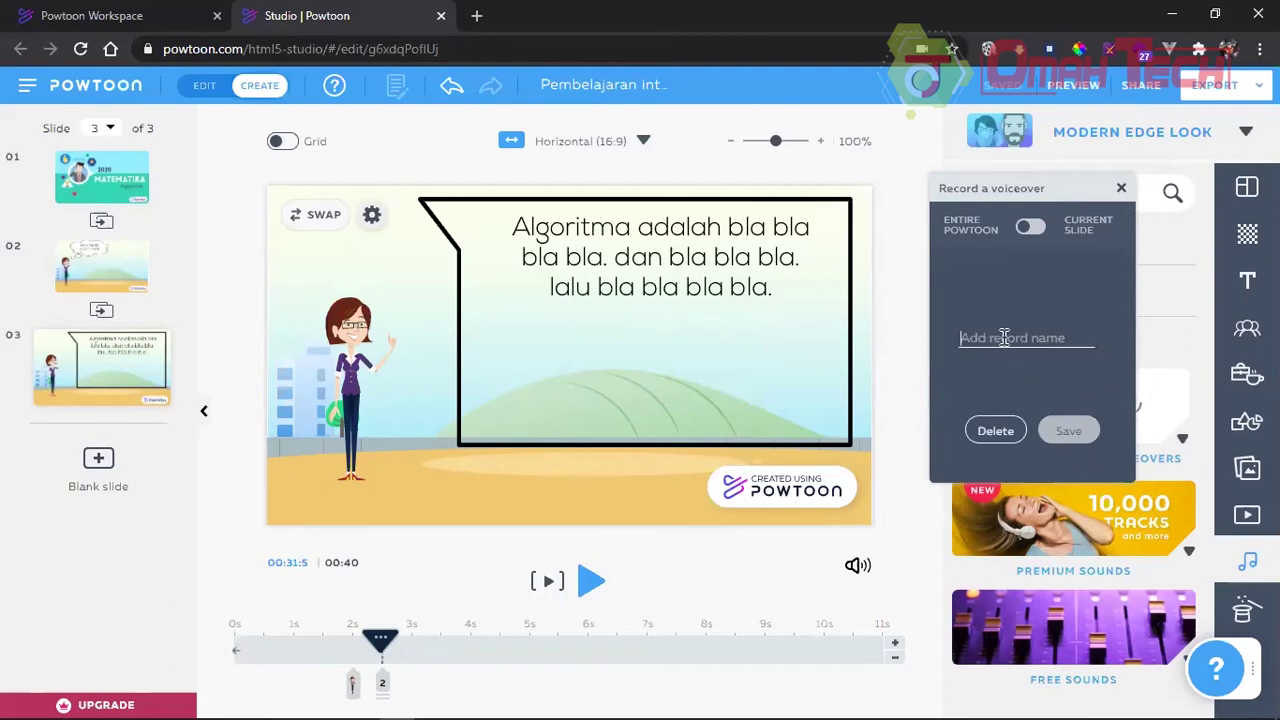
left_click(1004, 337)
type("algoritma")
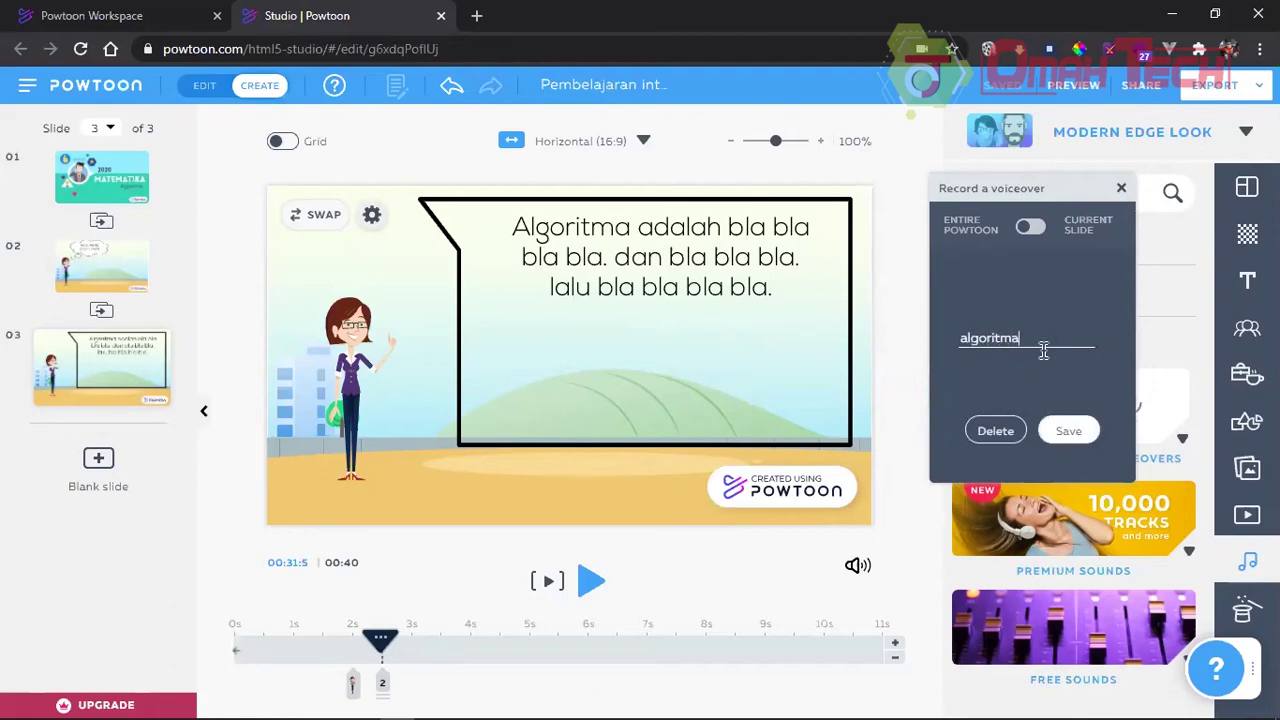
left_click(1062, 430)
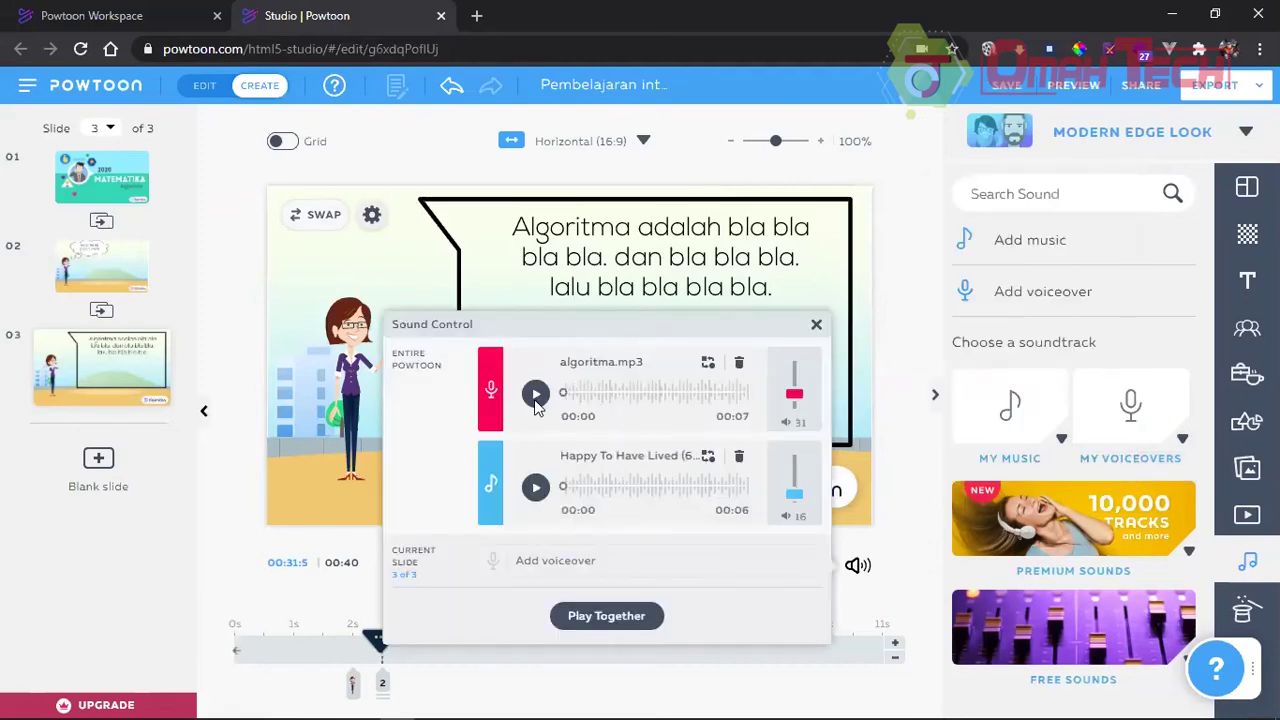
Step: Close the sound control and play slide 3 from its start to hear the recorded voiceover
left_click(108, 594)
left_click(212, 636)
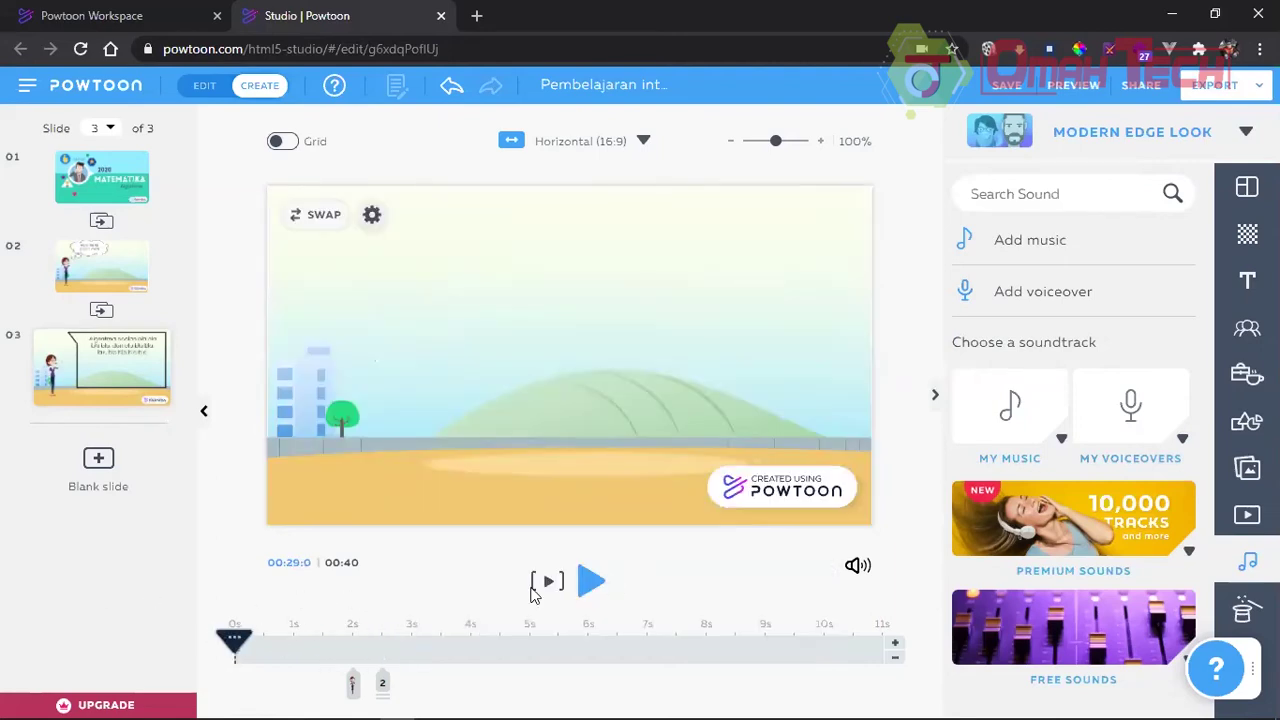
left_click(590, 581)
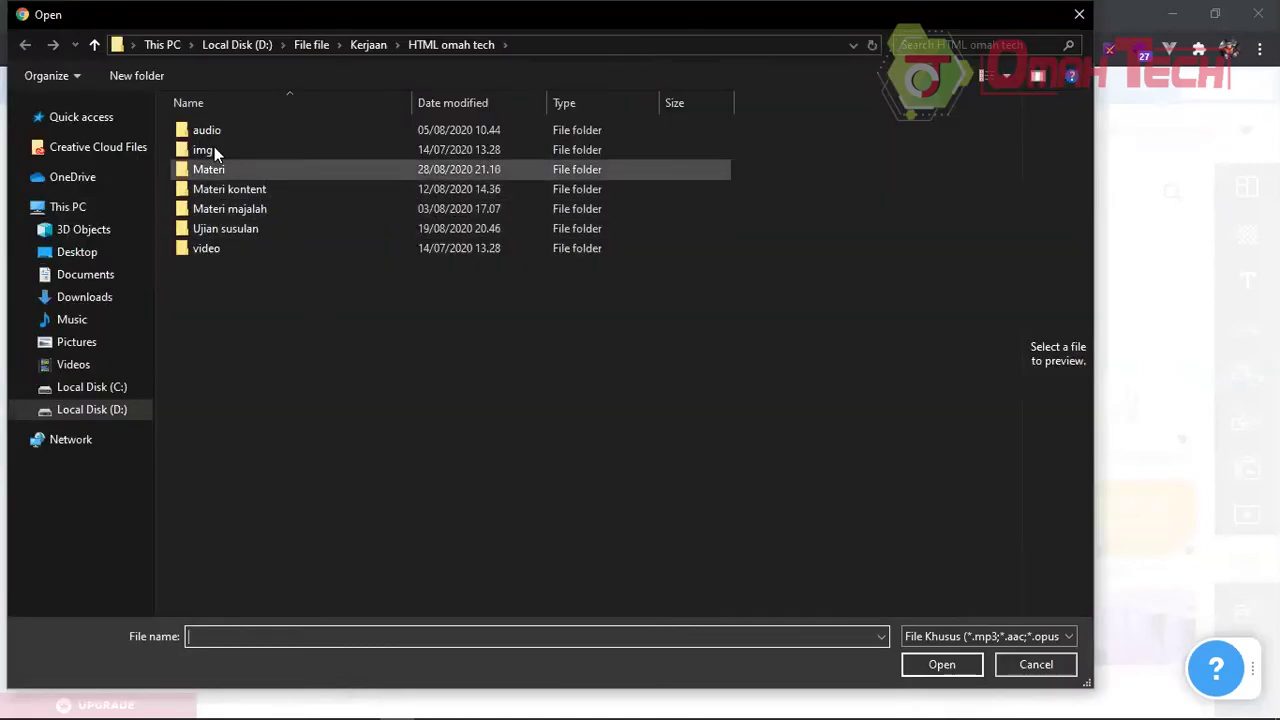
Step: Look for an audio file to upload in the Pictures subfolders sbd and Saved Pictures
left_click(101, 339)
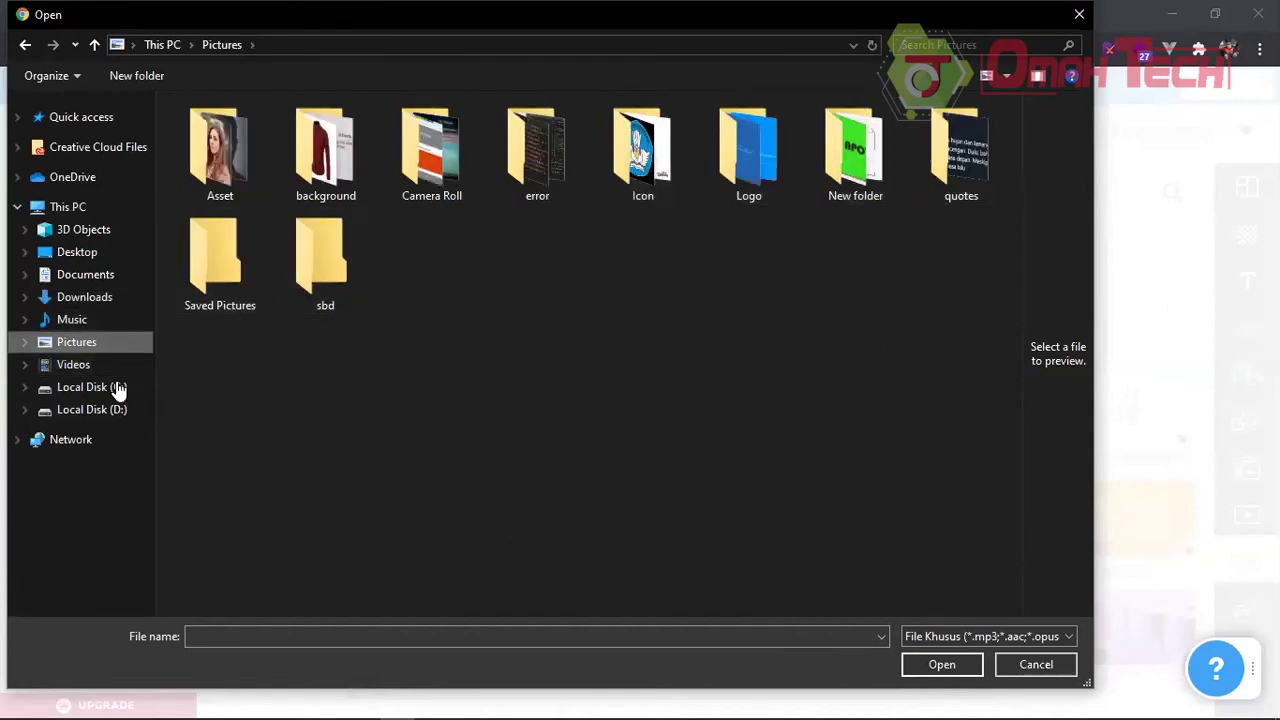
double_click(313, 268)
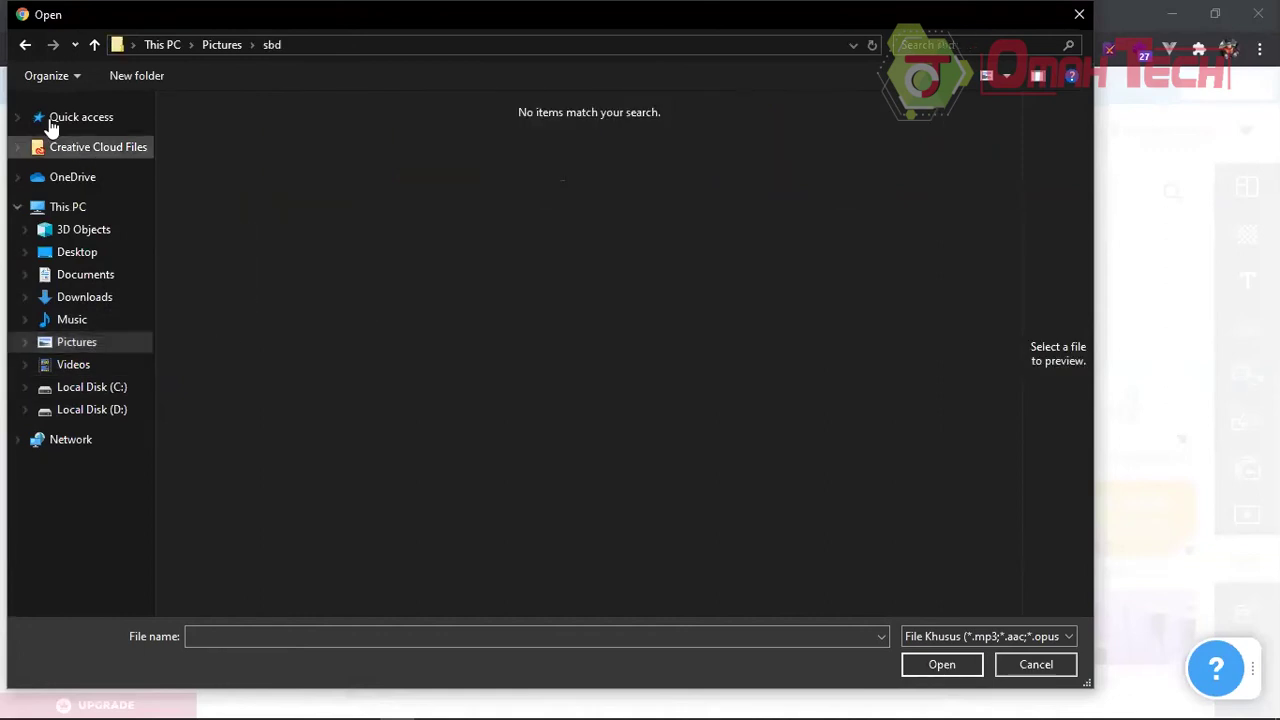
left_click(25, 47)
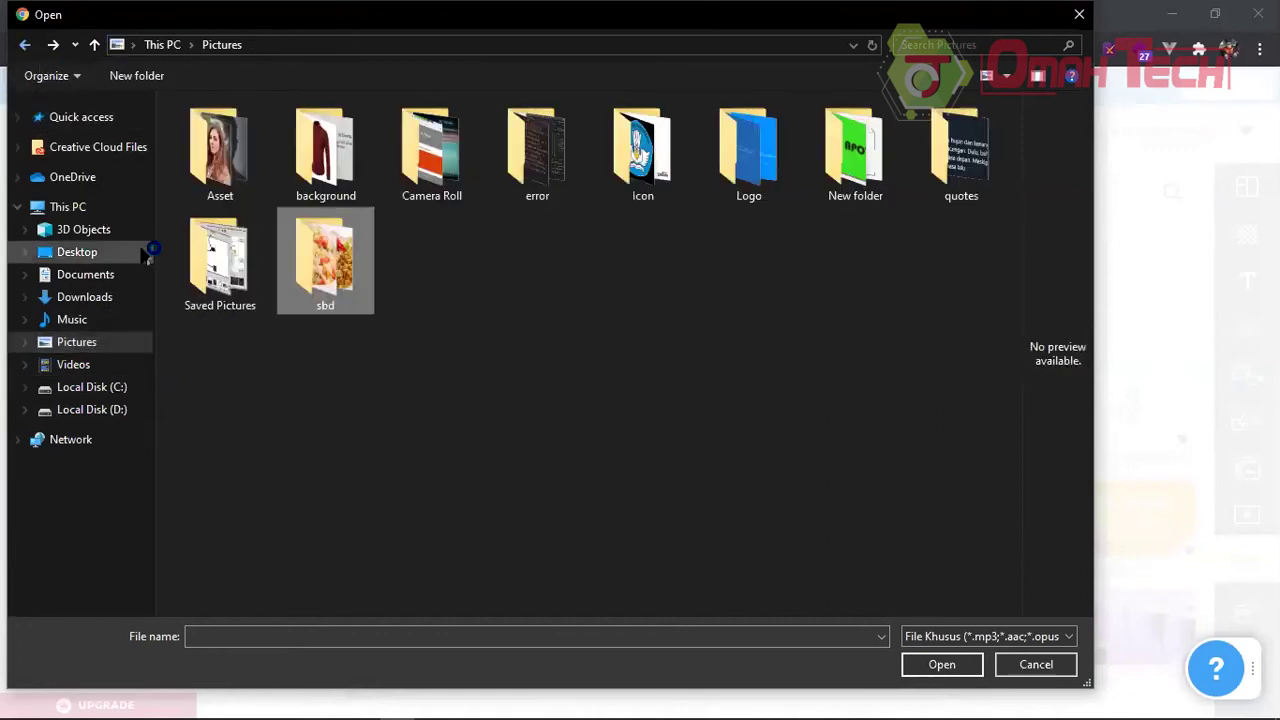
double_click(189, 255)
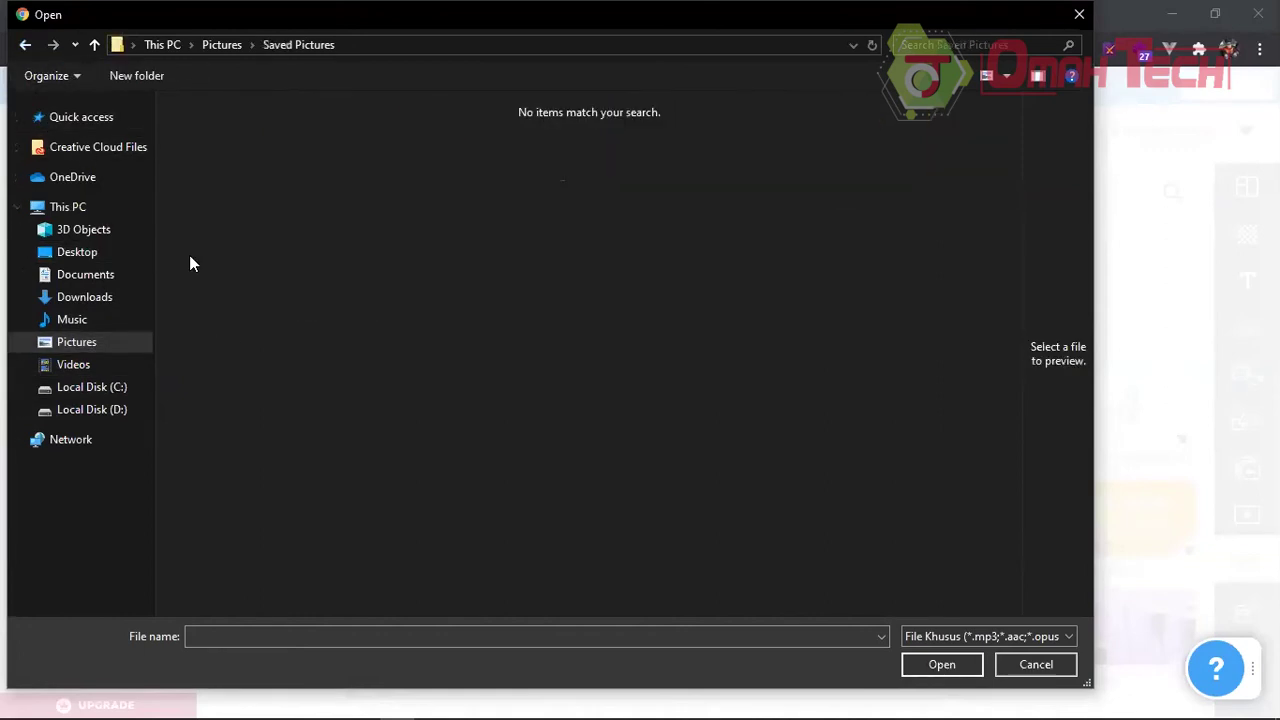
left_click(25, 47)
Step: Search Local Disk (D:) > File file > Kerjaan for audio files, checking the Screen and Story line folders
left_click(92, 412)
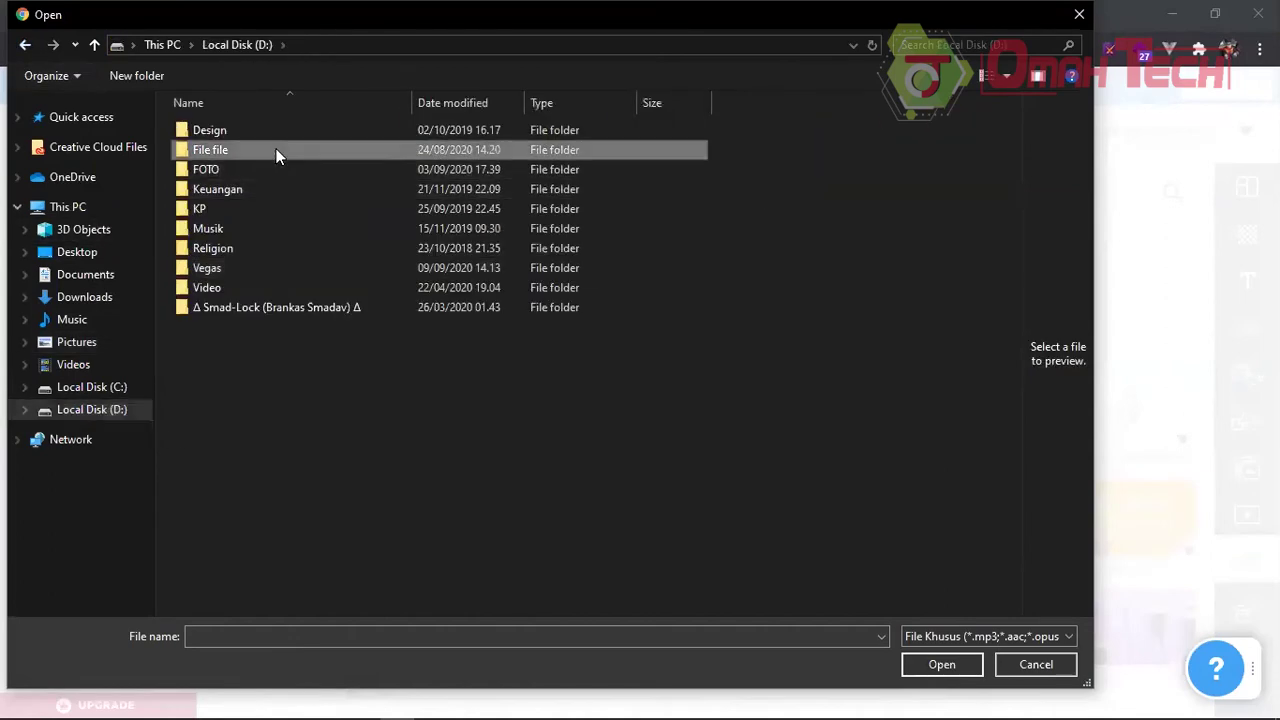
double_click(278, 155)
left_click(240, 170)
left_click(242, 191)
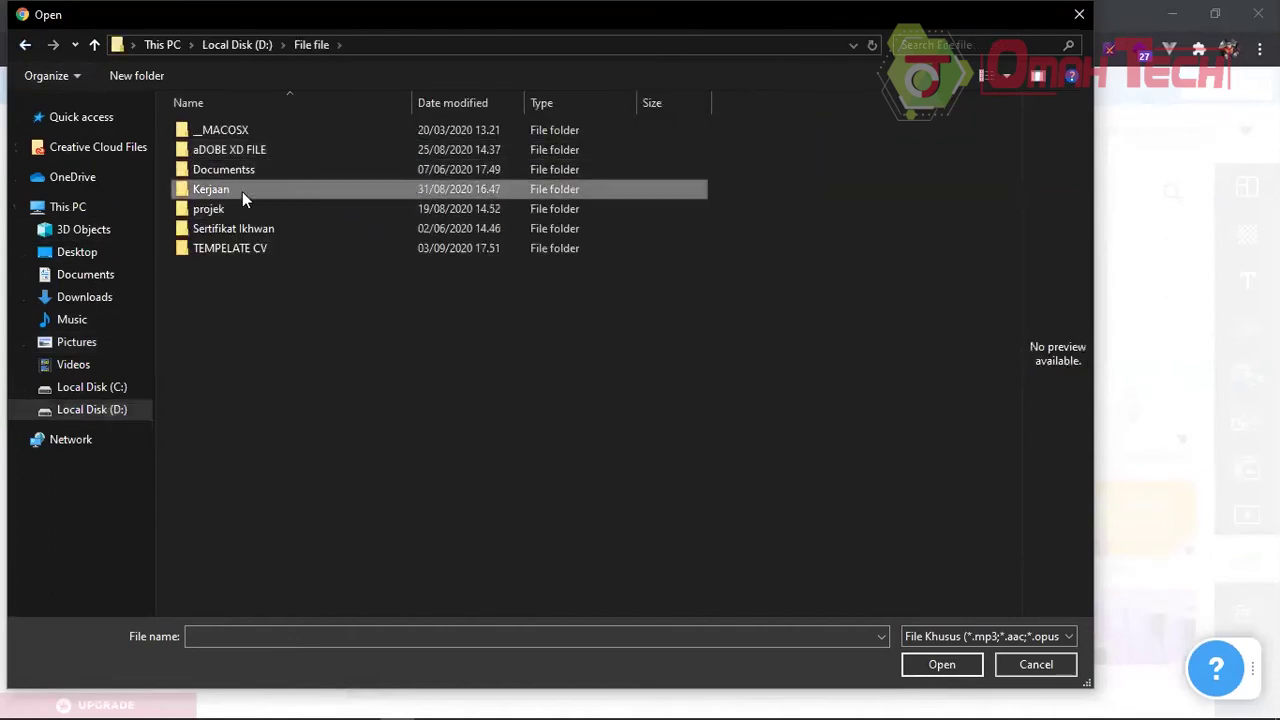
double_click(242, 191)
double_click(243, 150)
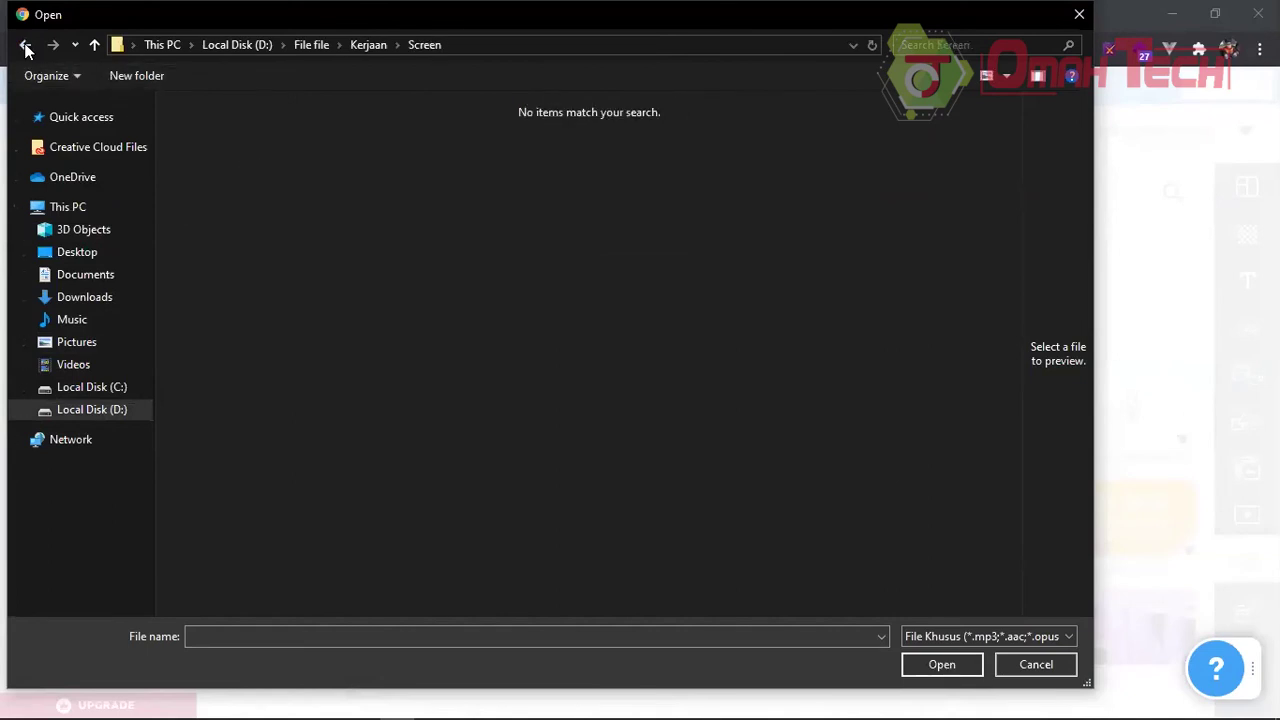
left_click(25, 44)
double_click(227, 173)
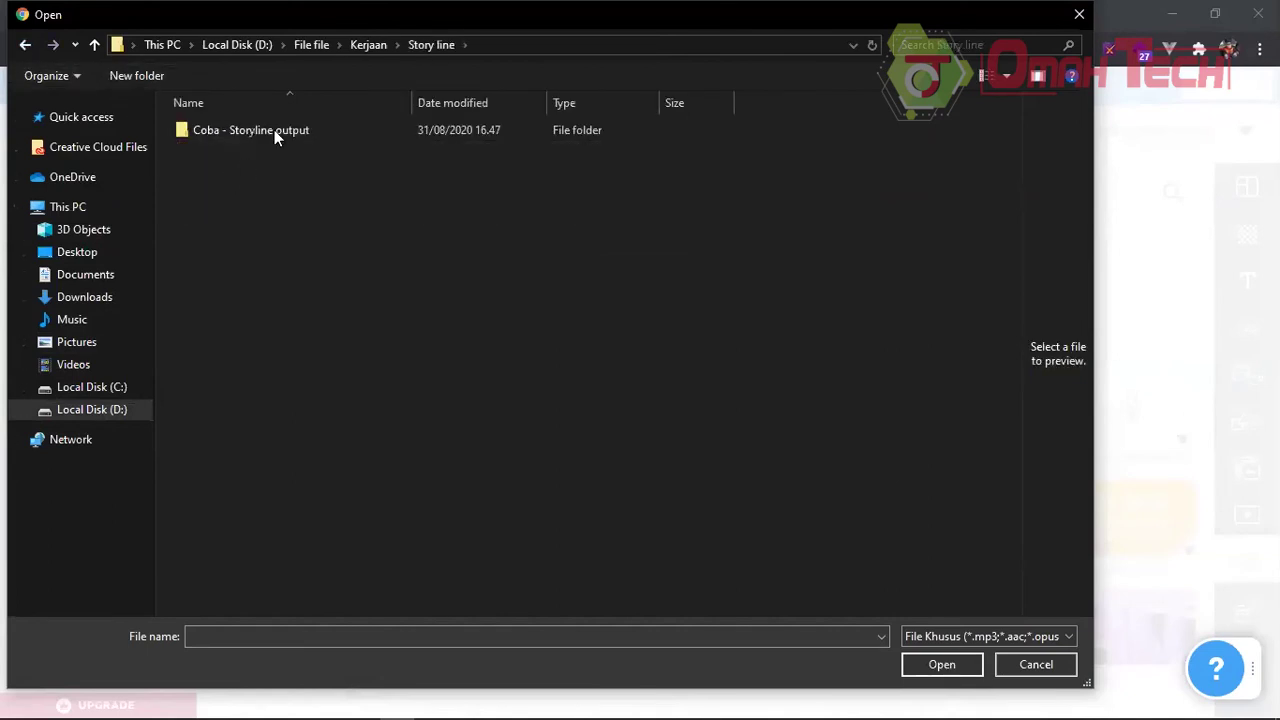
double_click(274, 130)
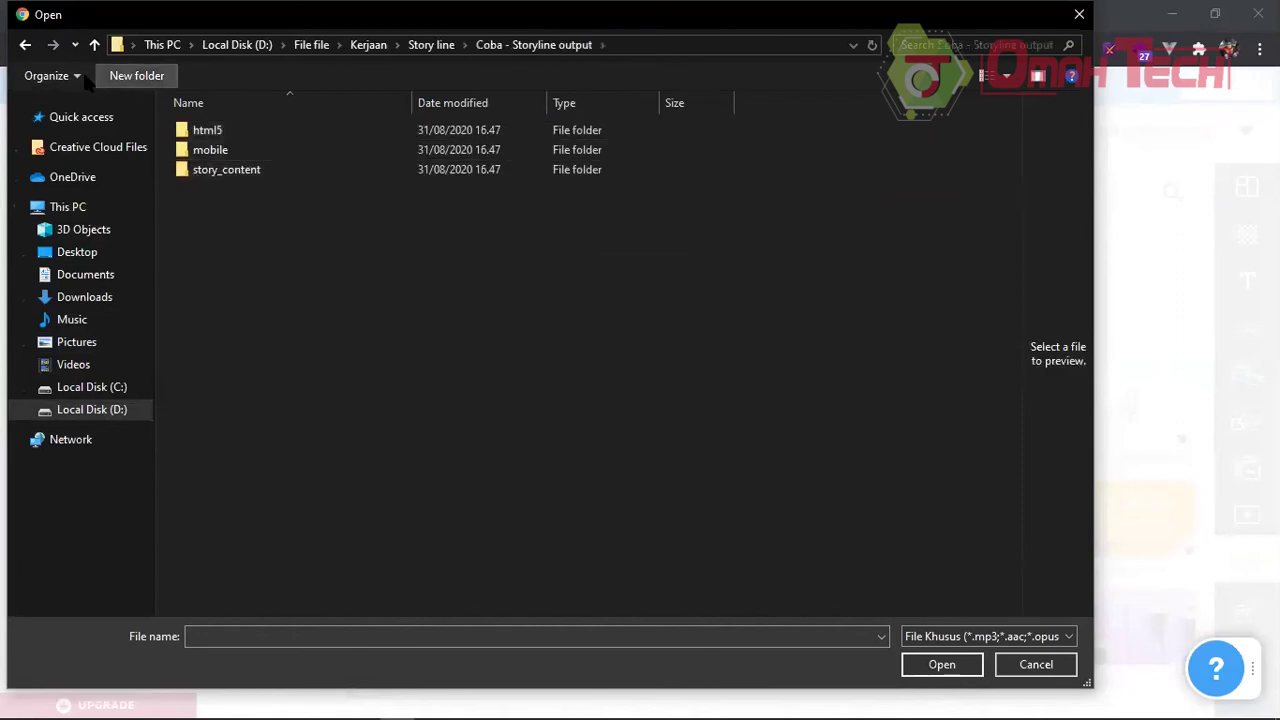
left_click(25, 48)
left_click(25, 48)
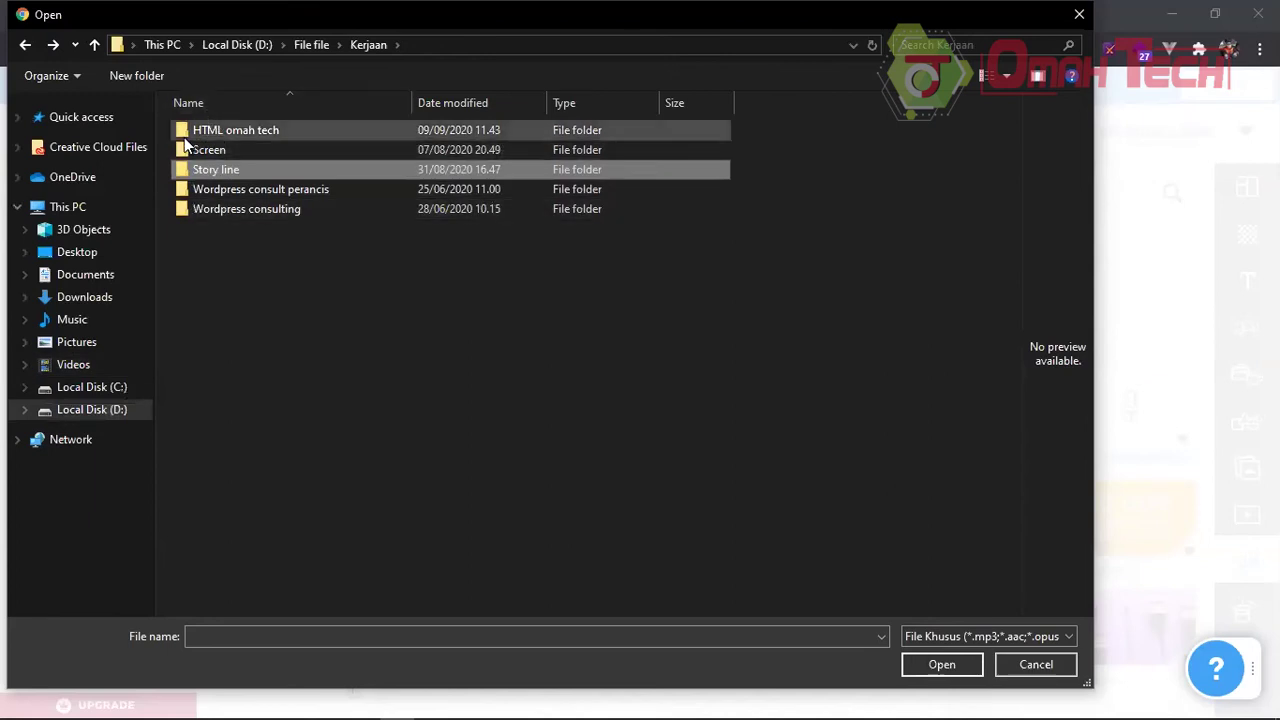
Step: Check the projek folder inside File file on Local Disk (D:) for audio files
left_click(110, 409)
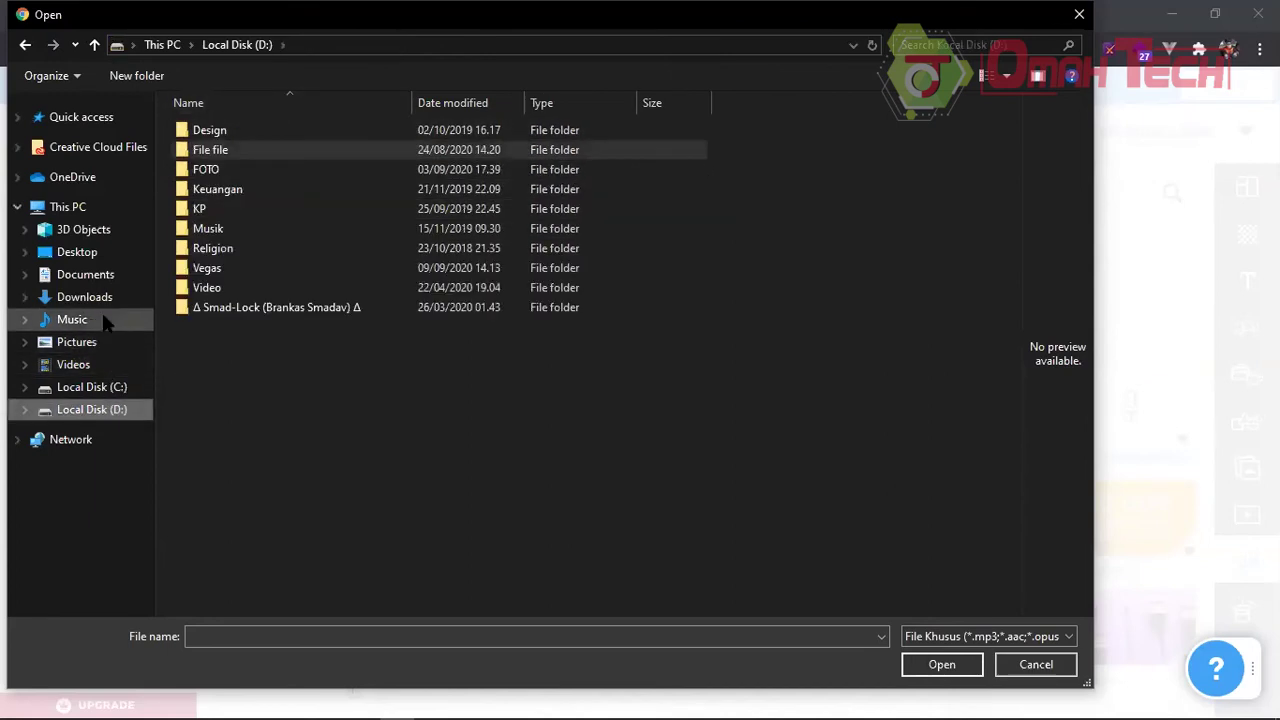
double_click(238, 149)
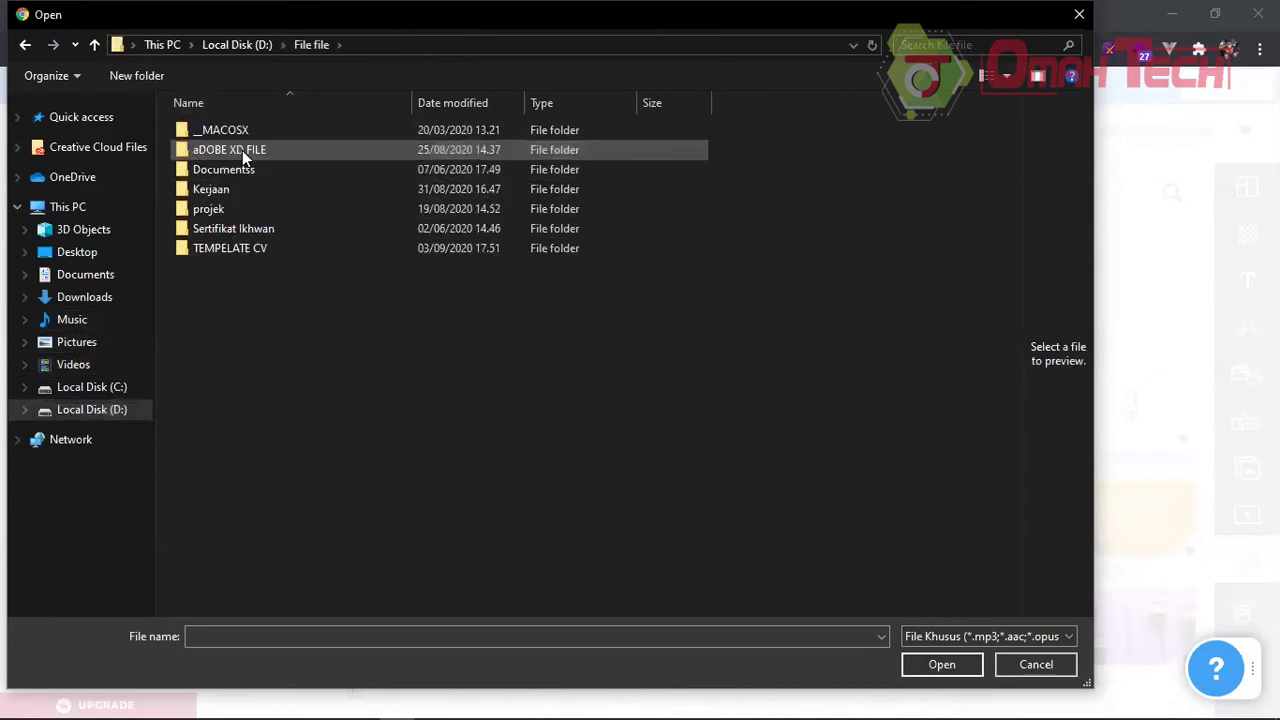
left_click(244, 209)
double_click(244, 208)
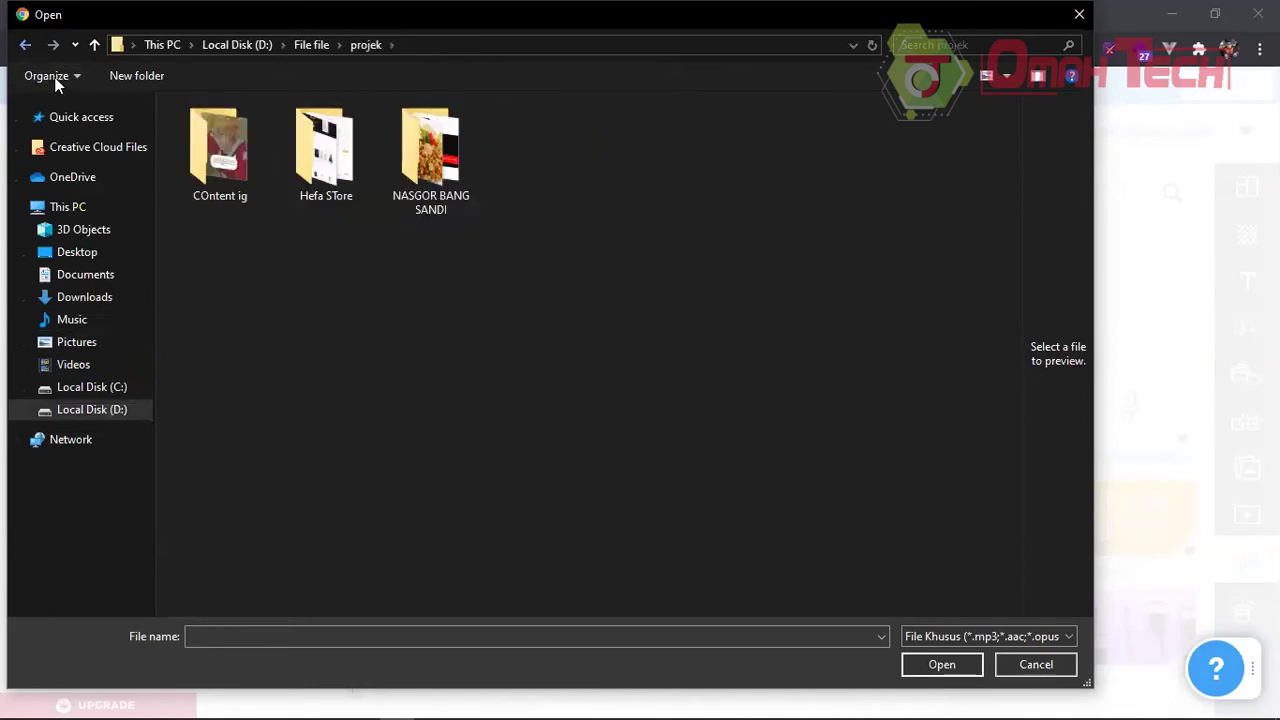
key("alt+Left")
Step: Upload sabyan.mp3 from Kerjaan > HTML omah tech > audio as a sound file
left_click(238, 187)
double_click(238, 187)
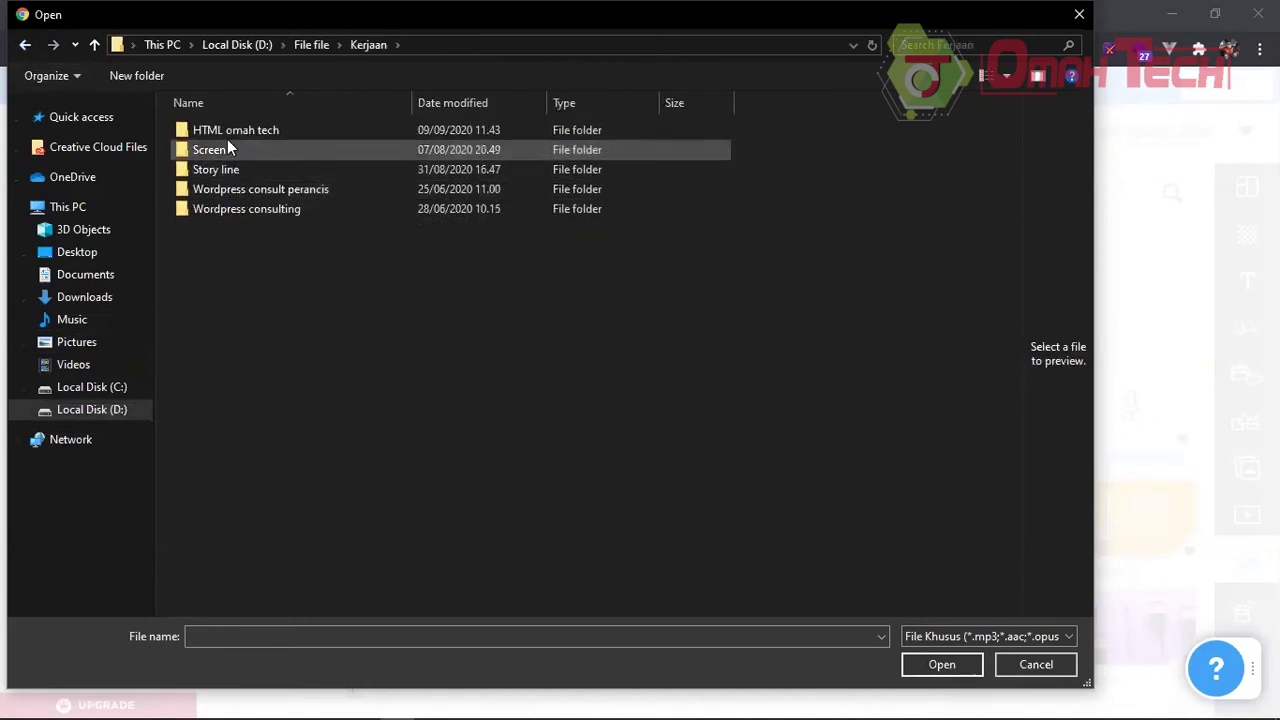
left_click(227, 133)
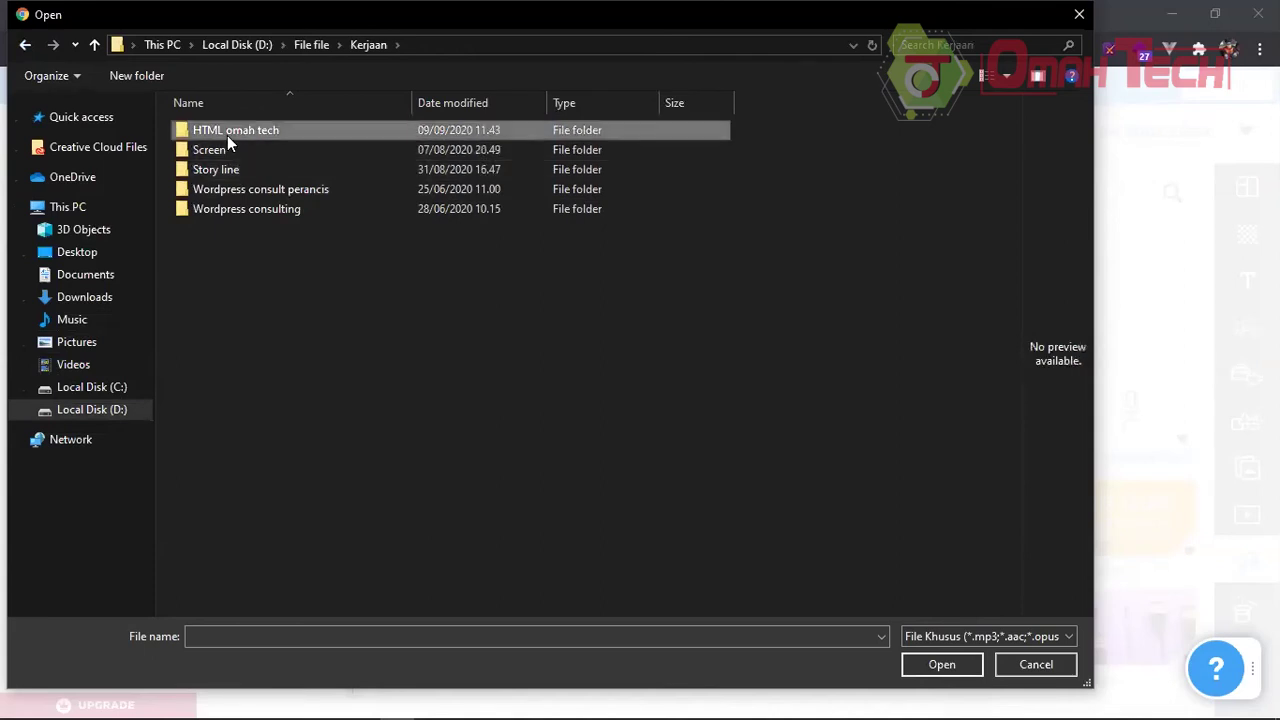
double_click(227, 133)
left_click(224, 133)
double_click(224, 133)
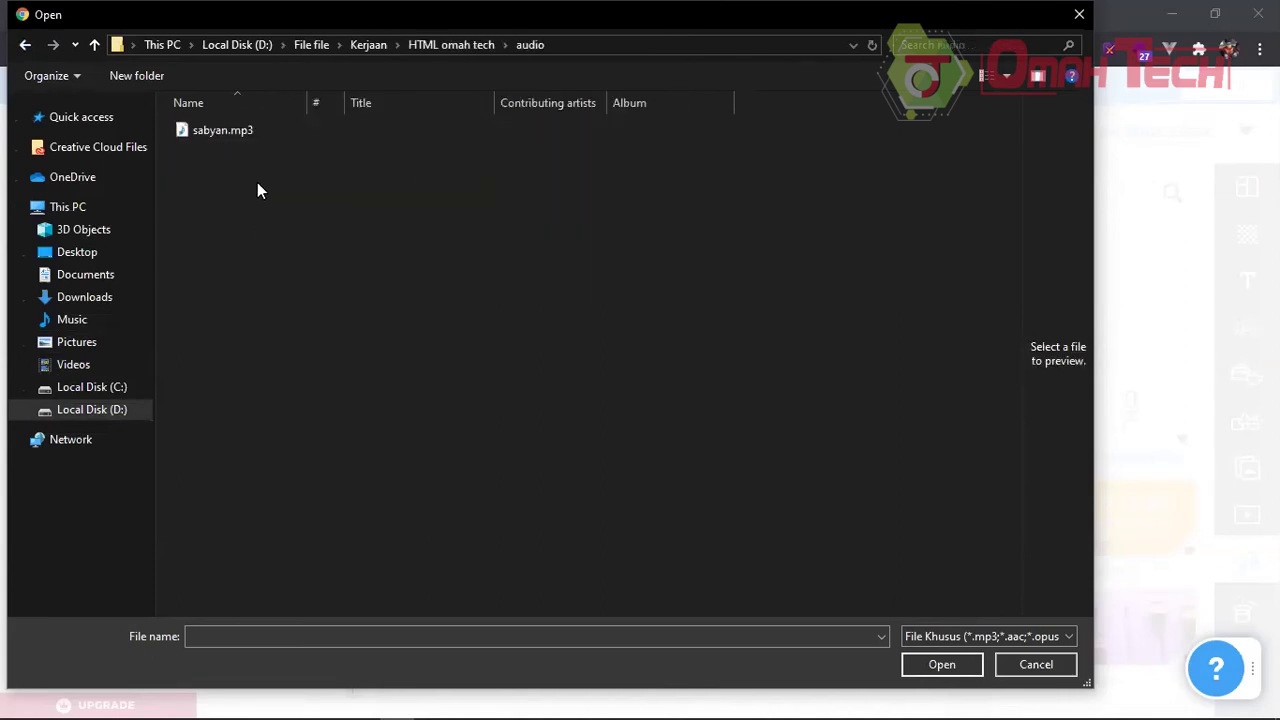
left_click(246, 139)
left_click(943, 665)
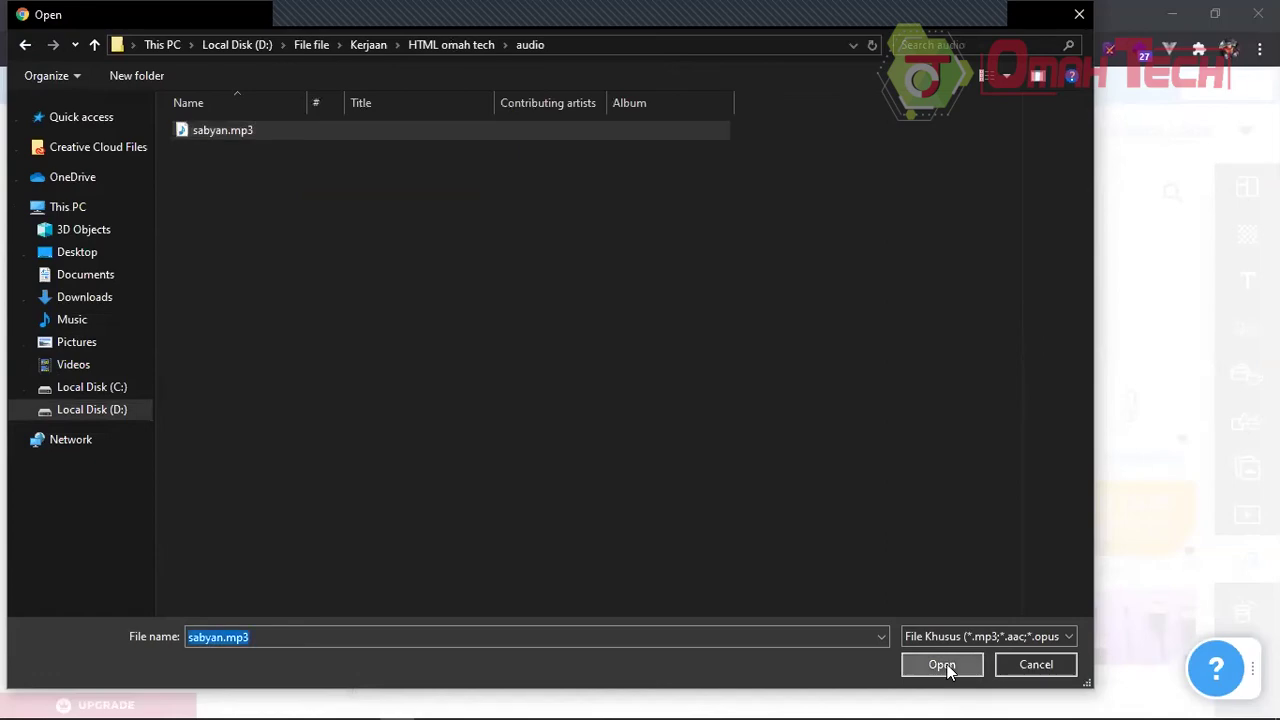
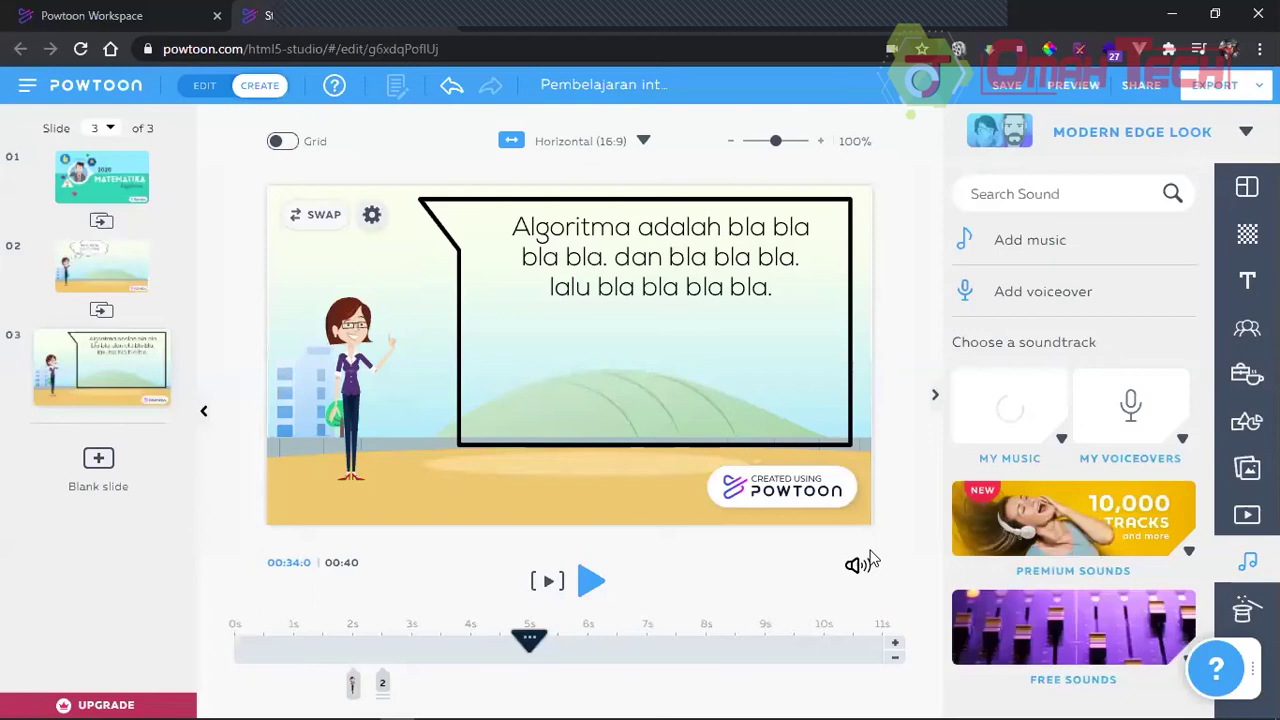
Step: Play the project's voiceover and background music together from slide 3's sound control
left_click(857, 565)
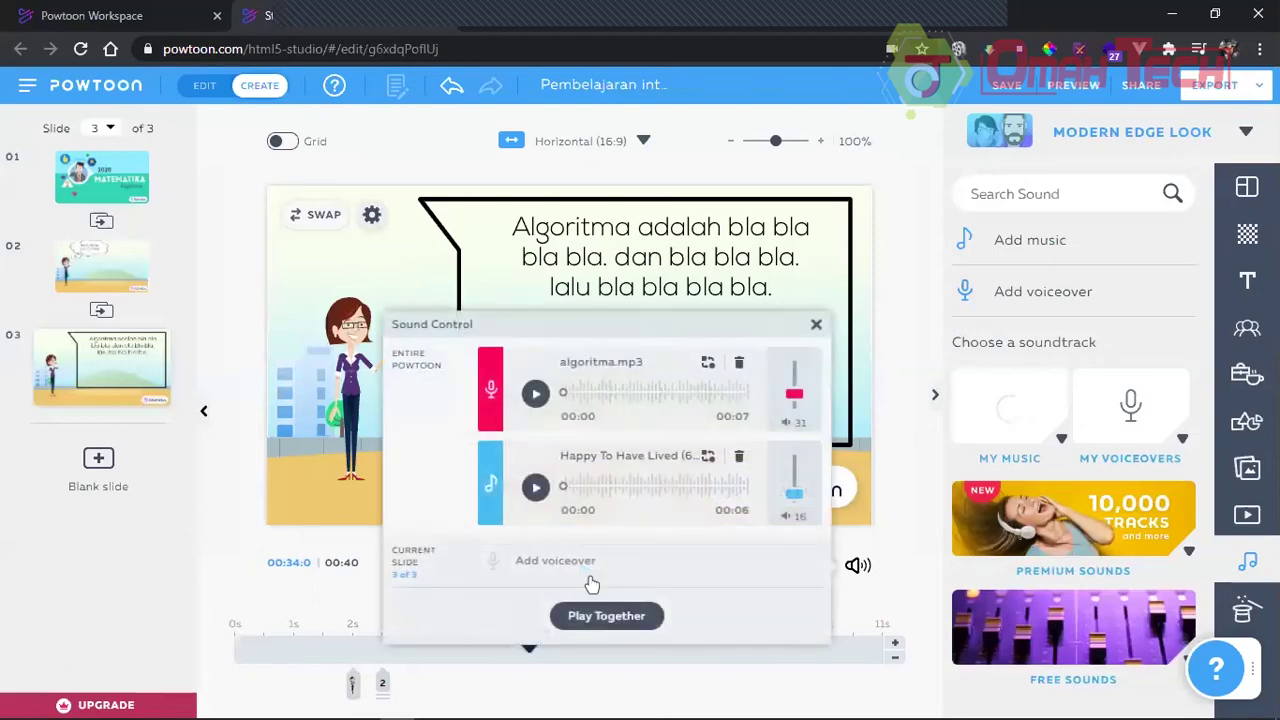
left_click(606, 615)
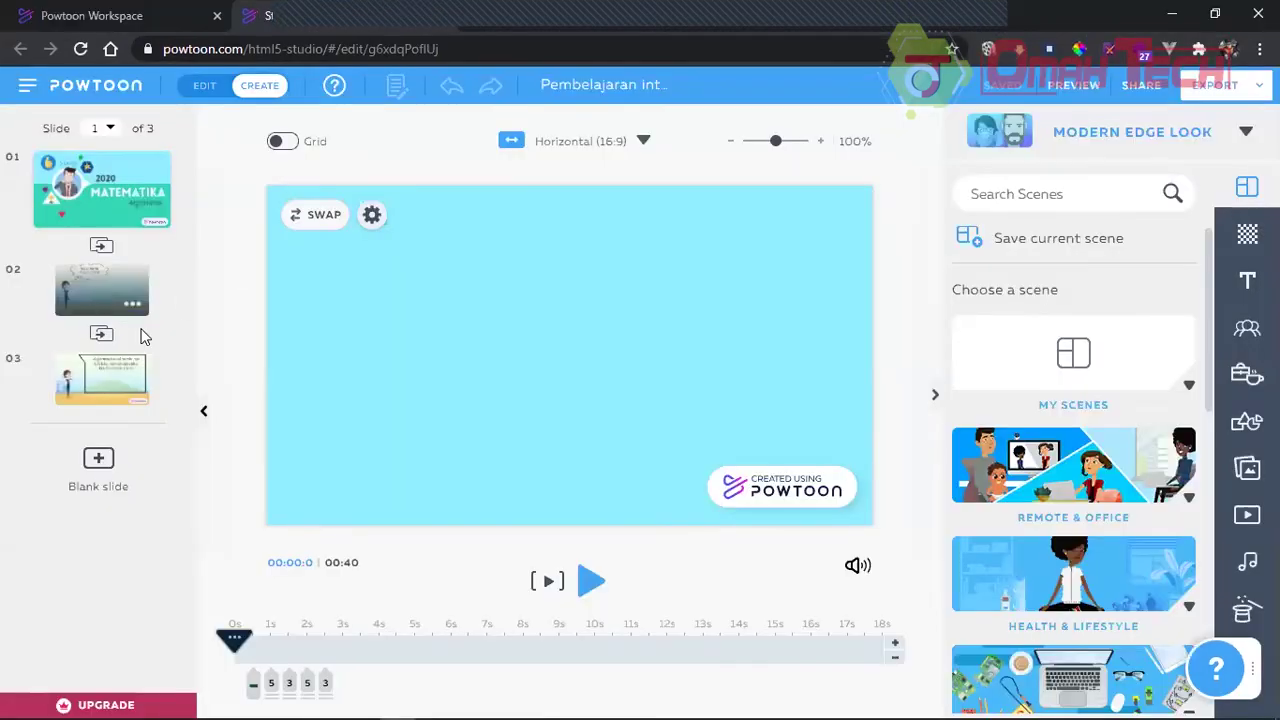
Step: Delete the perkenalan.mp3 voiceover from the entire Powtoon and close the sound control
left_click(95, 273)
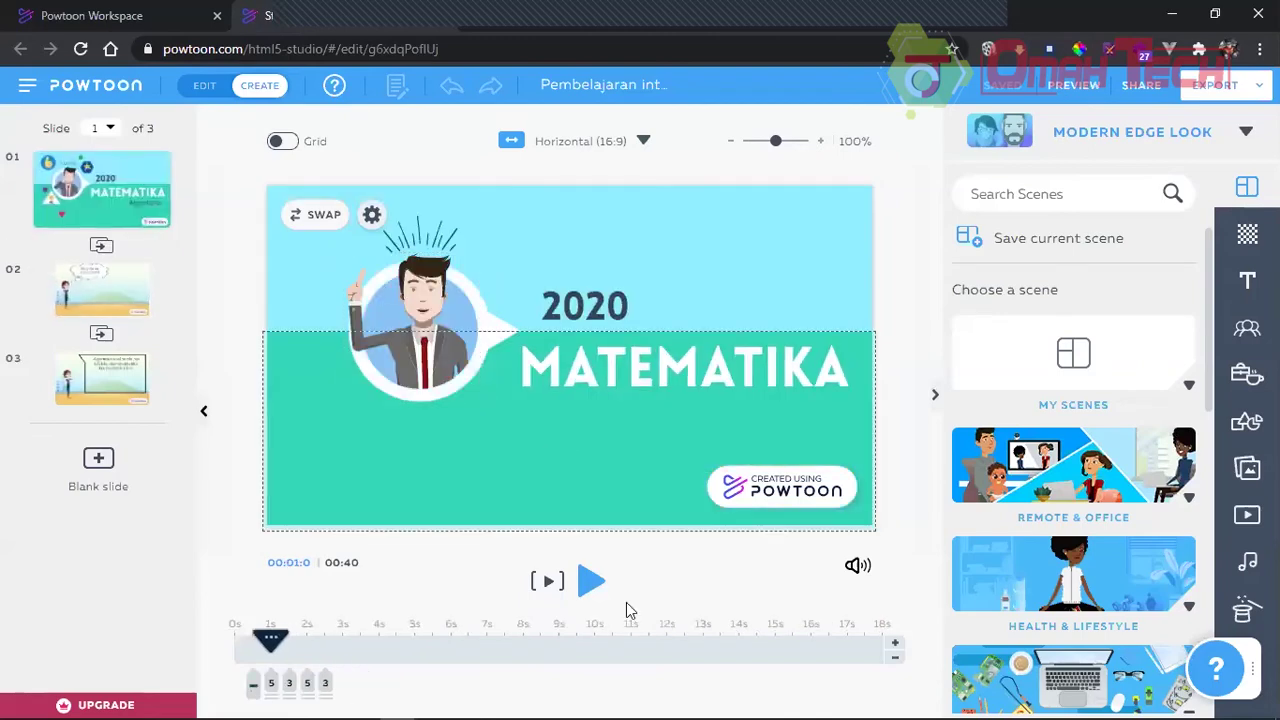
left_click(857, 566)
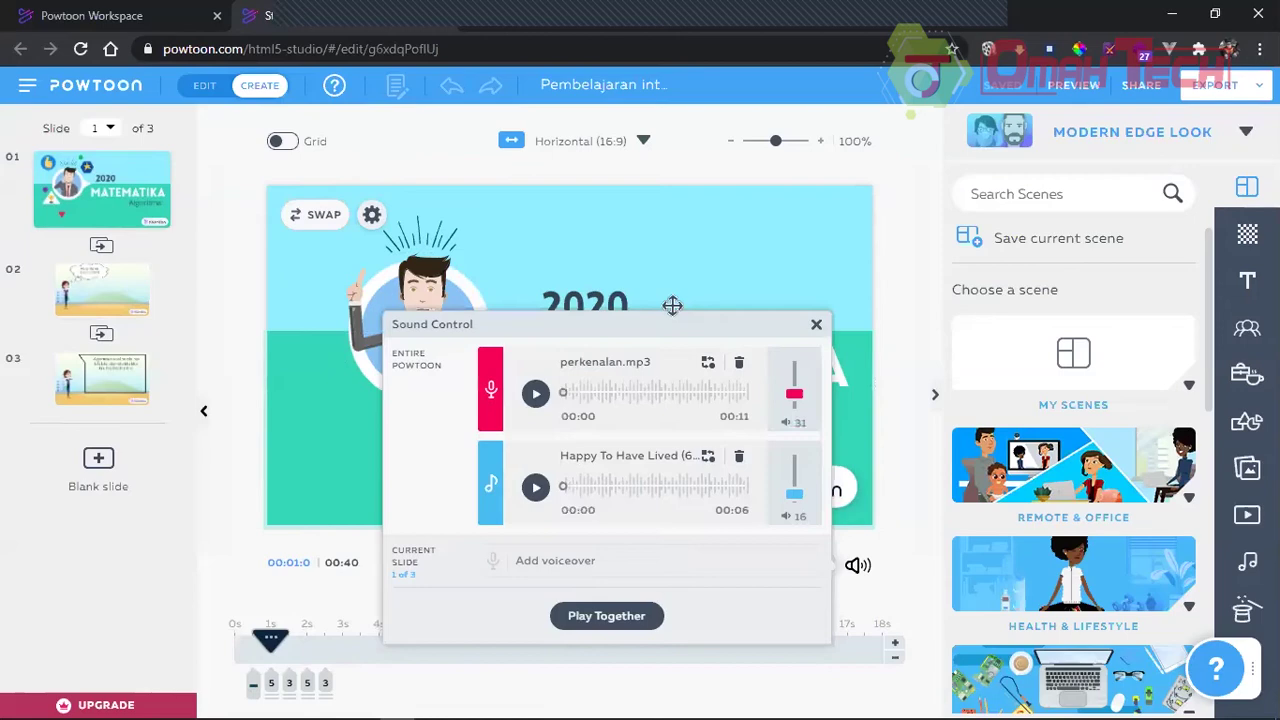
left_click(738, 366)
left_click(815, 375)
Step: Select slide 2 and open the add-voiceover options from its sound control
left_click(82, 296)
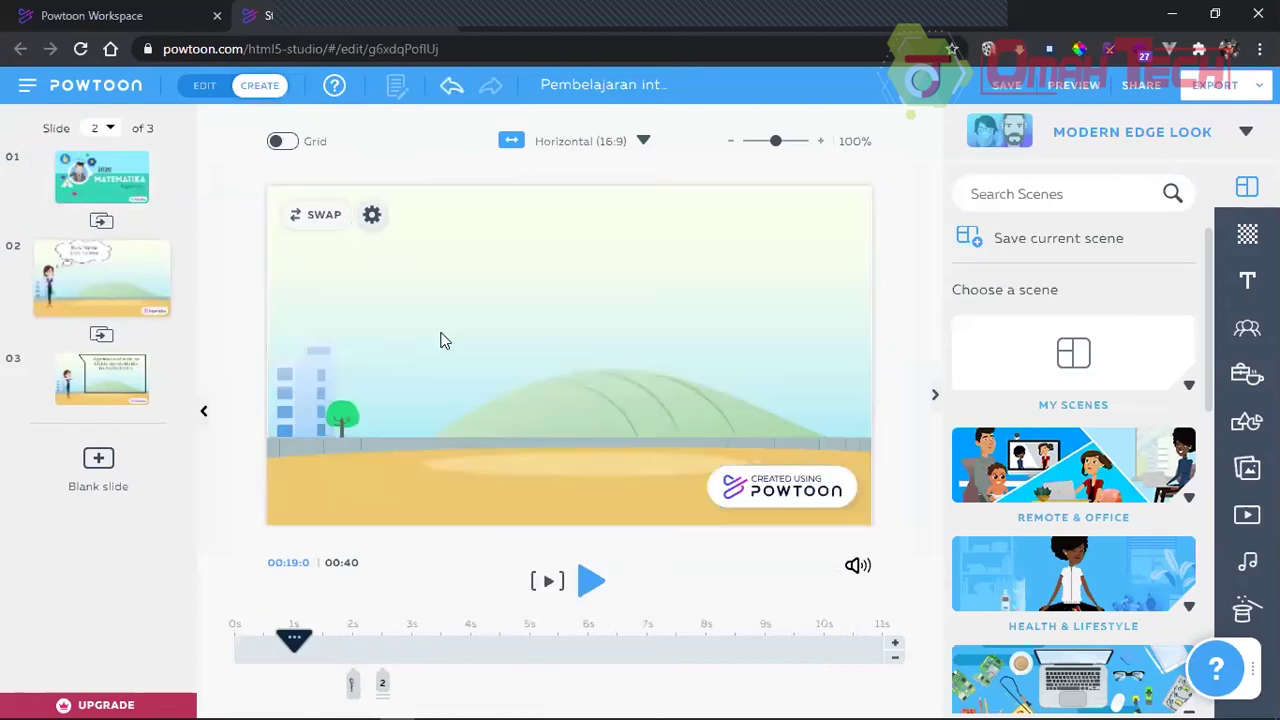
left_click(857, 565)
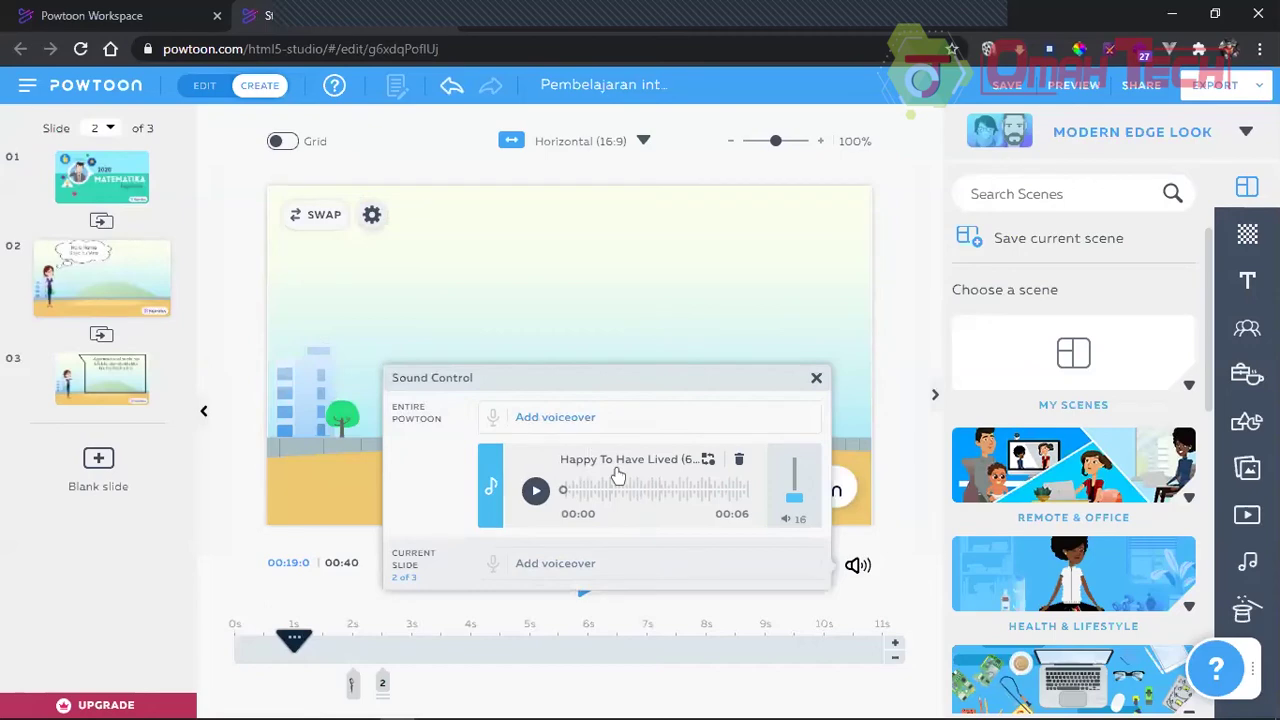
left_click(665, 457)
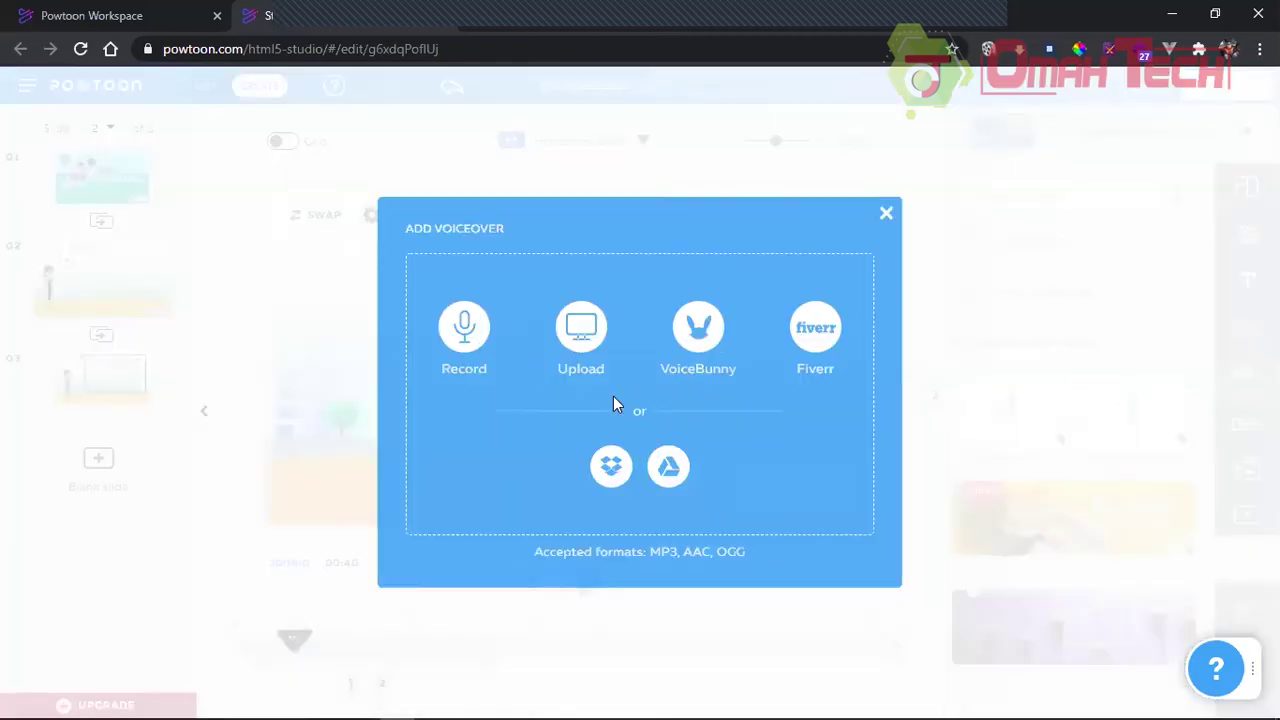
left_click(588, 350)
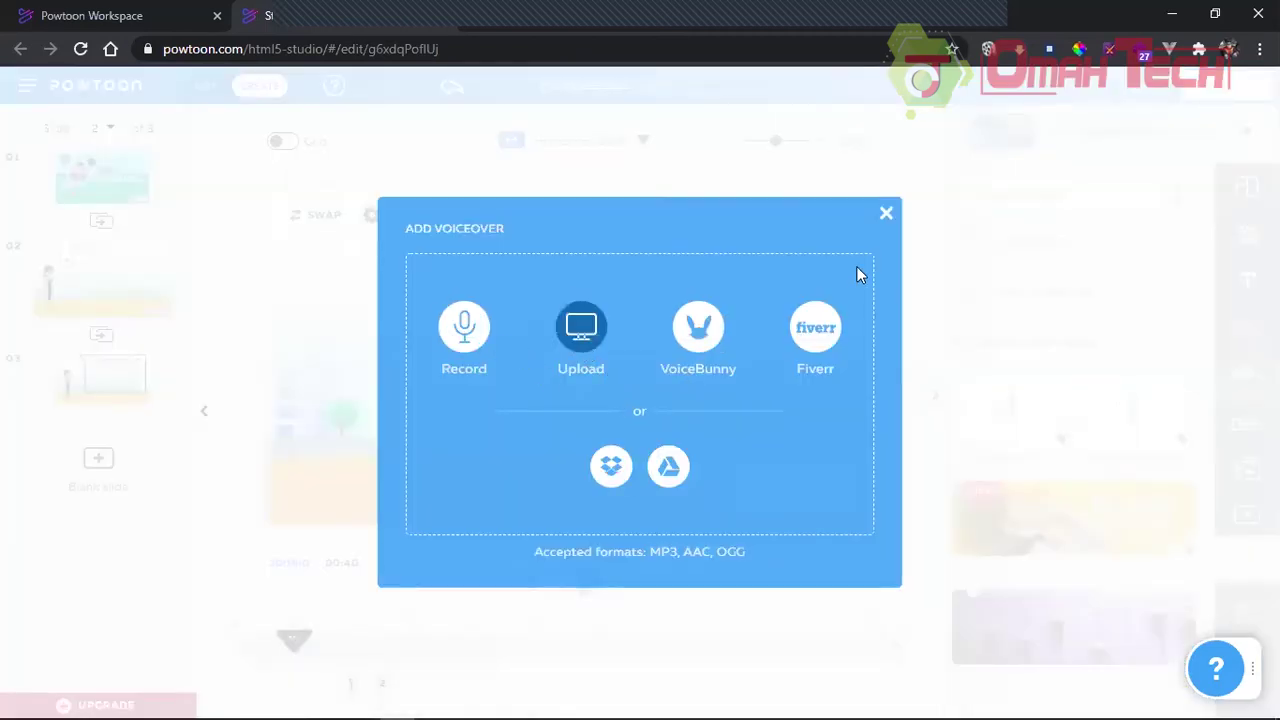
key("Escape")
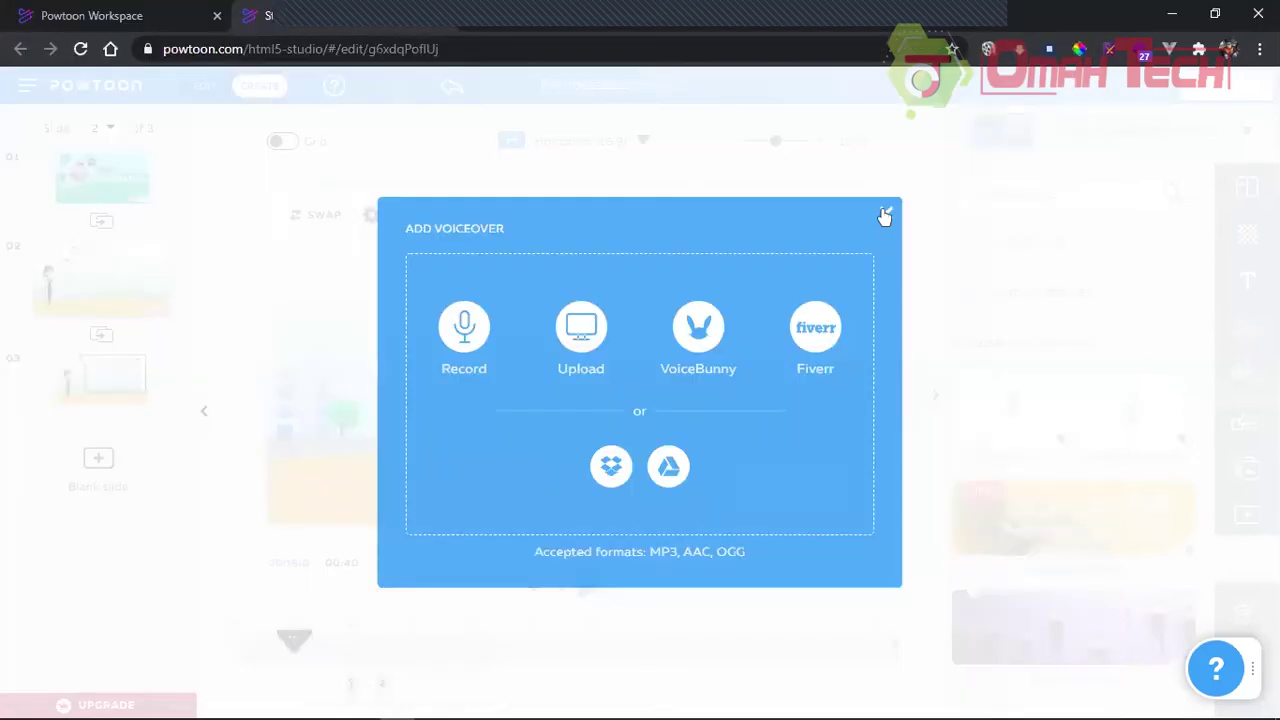
left_click(1017, 297)
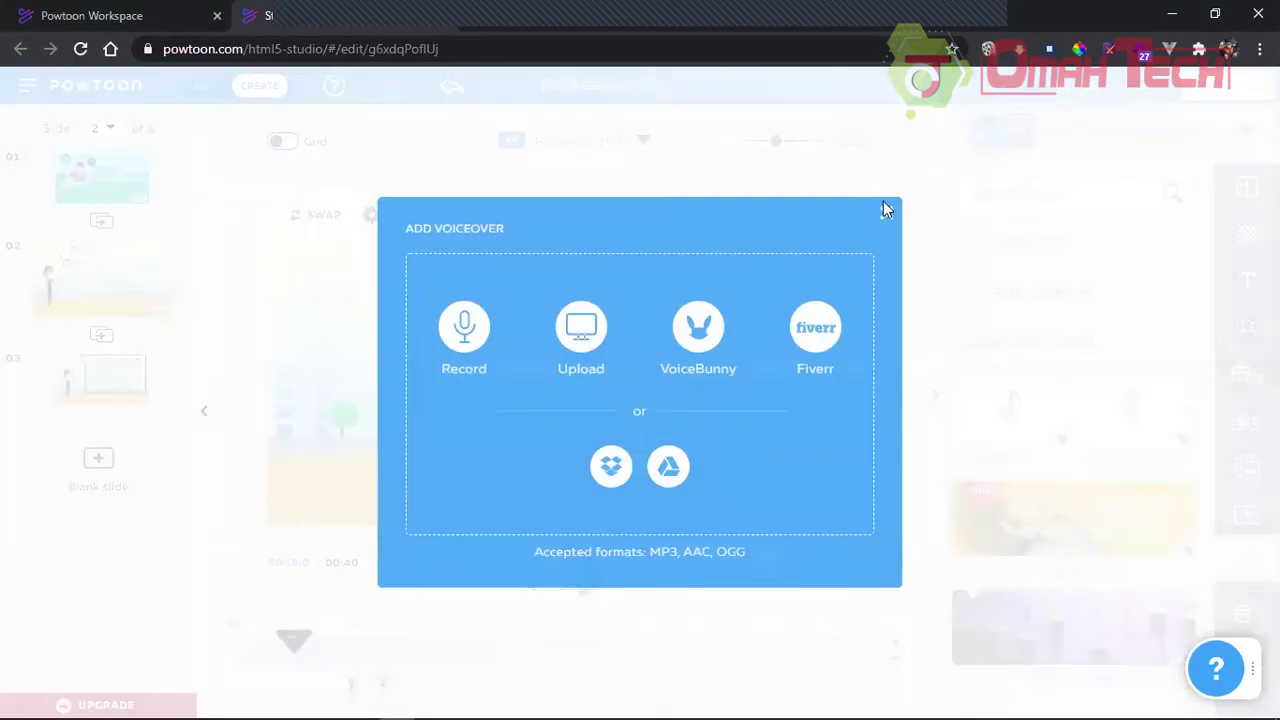
left_click(884, 208)
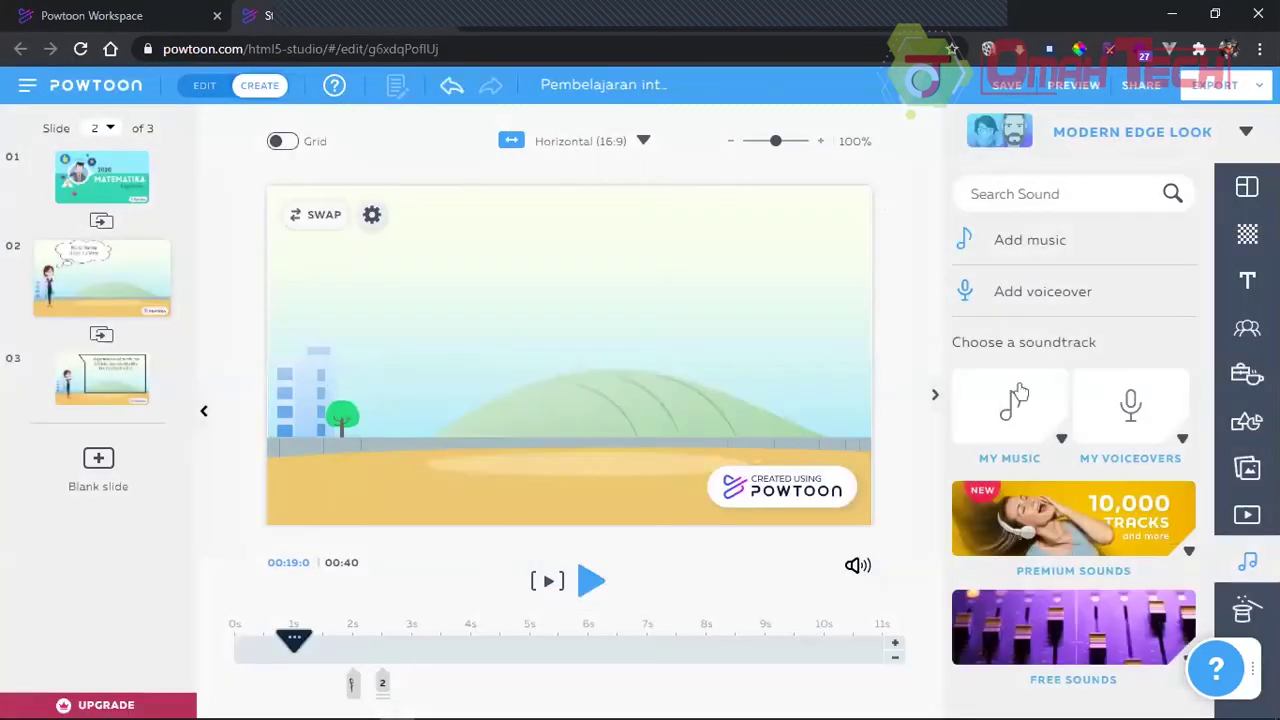
Step: Use perkenalan.mp3 from My Voiceovers as the voiceover for the current slide 2 only
left_click(1140, 408)
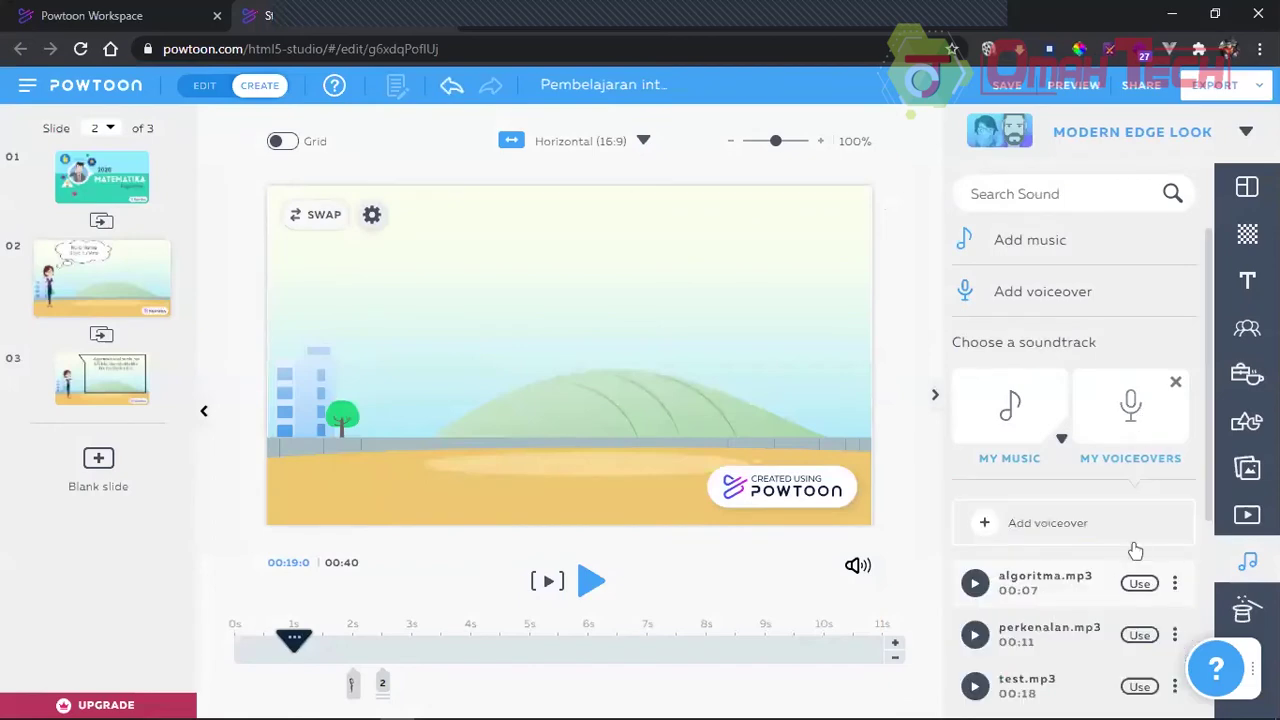
scroll(1131, 575, "down", 2)
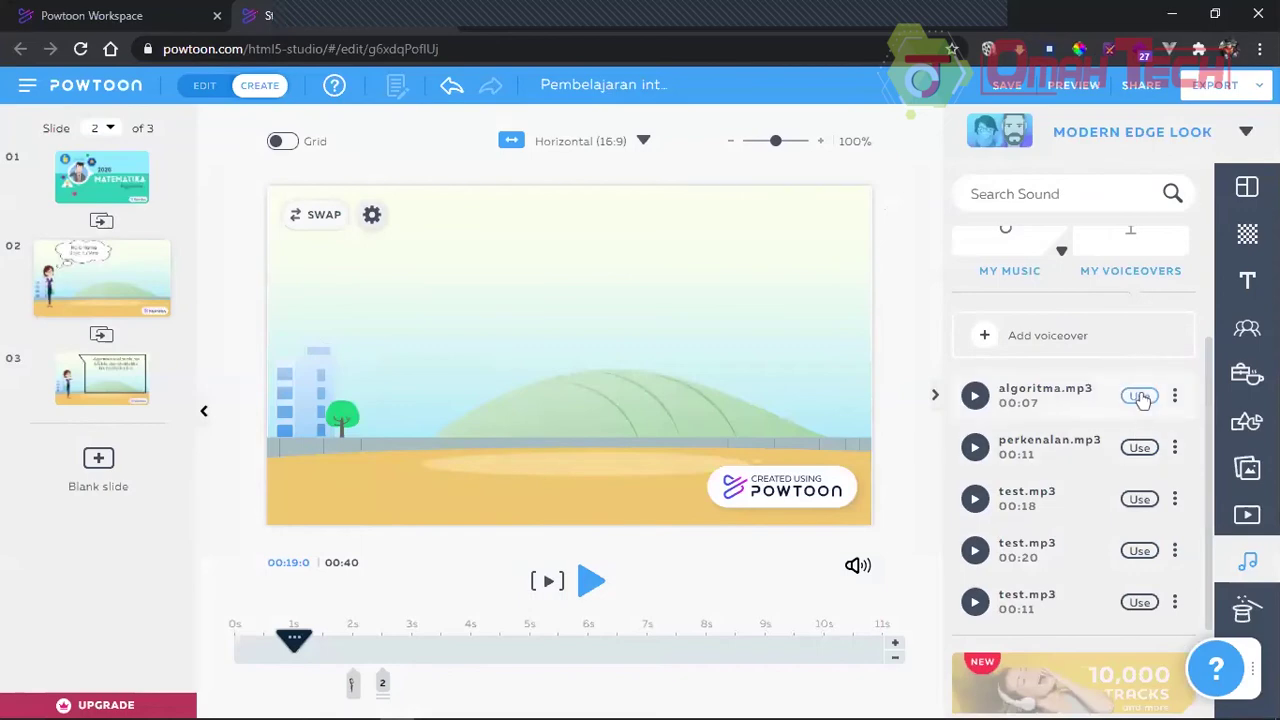
left_click(1143, 450)
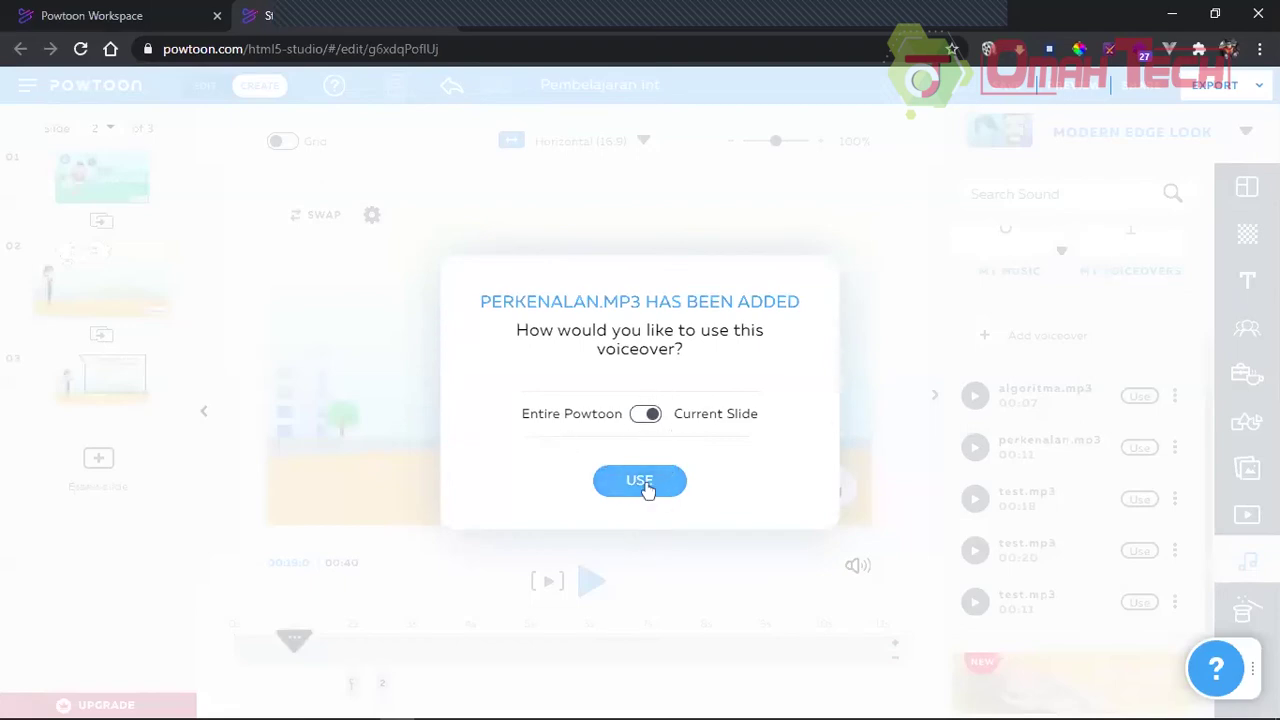
left_click(647, 484)
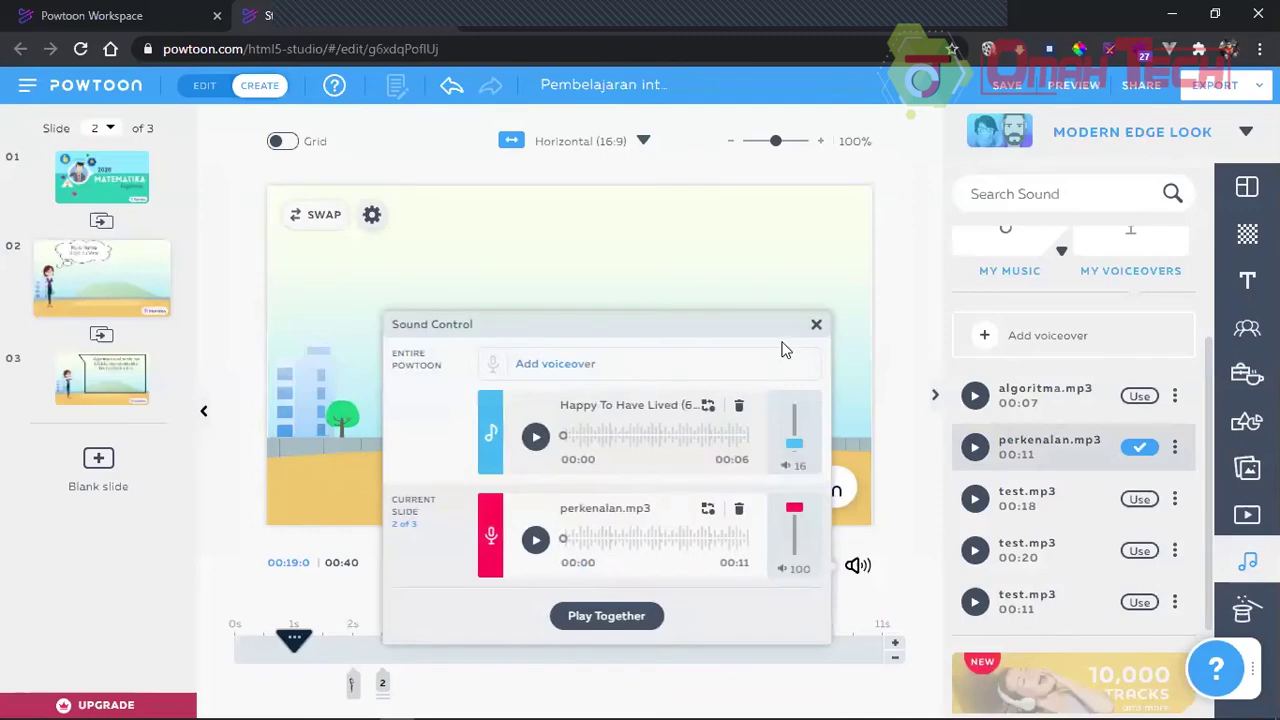
Step: Switch to slide 3 and use algoritma.mp3 as the voiceover for that slide only
left_click(187, 399)
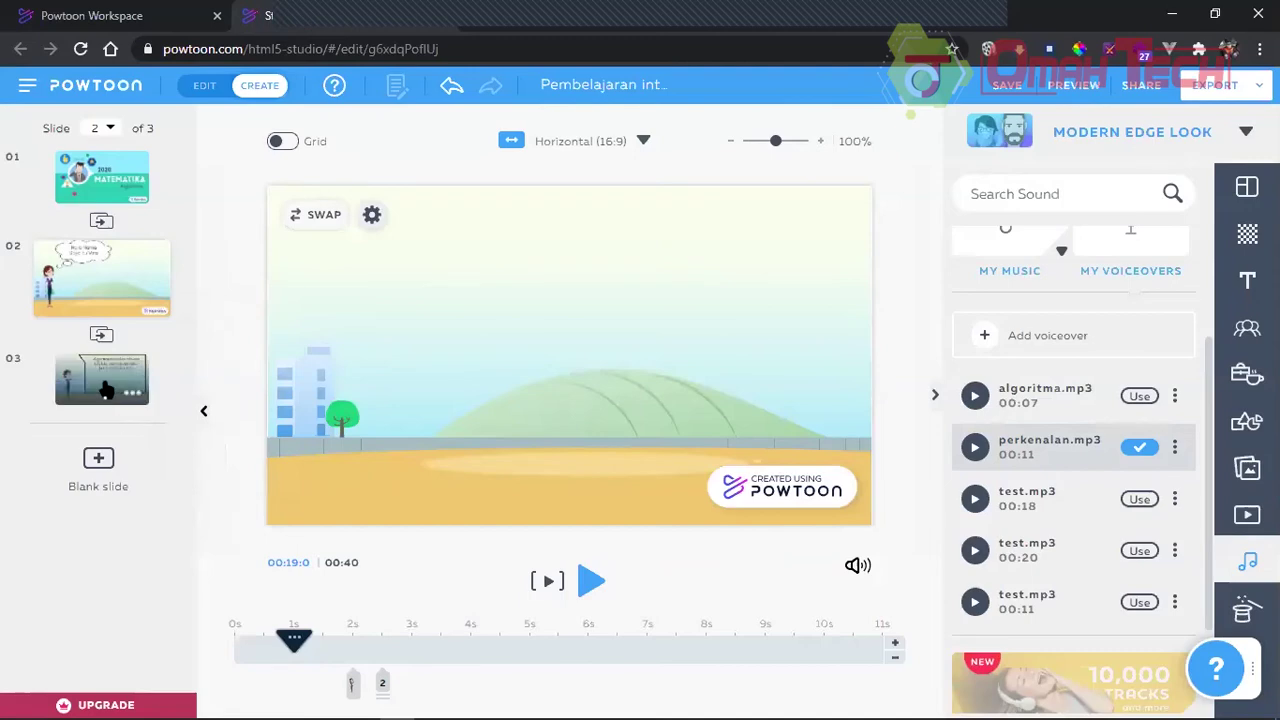
left_click(105, 390)
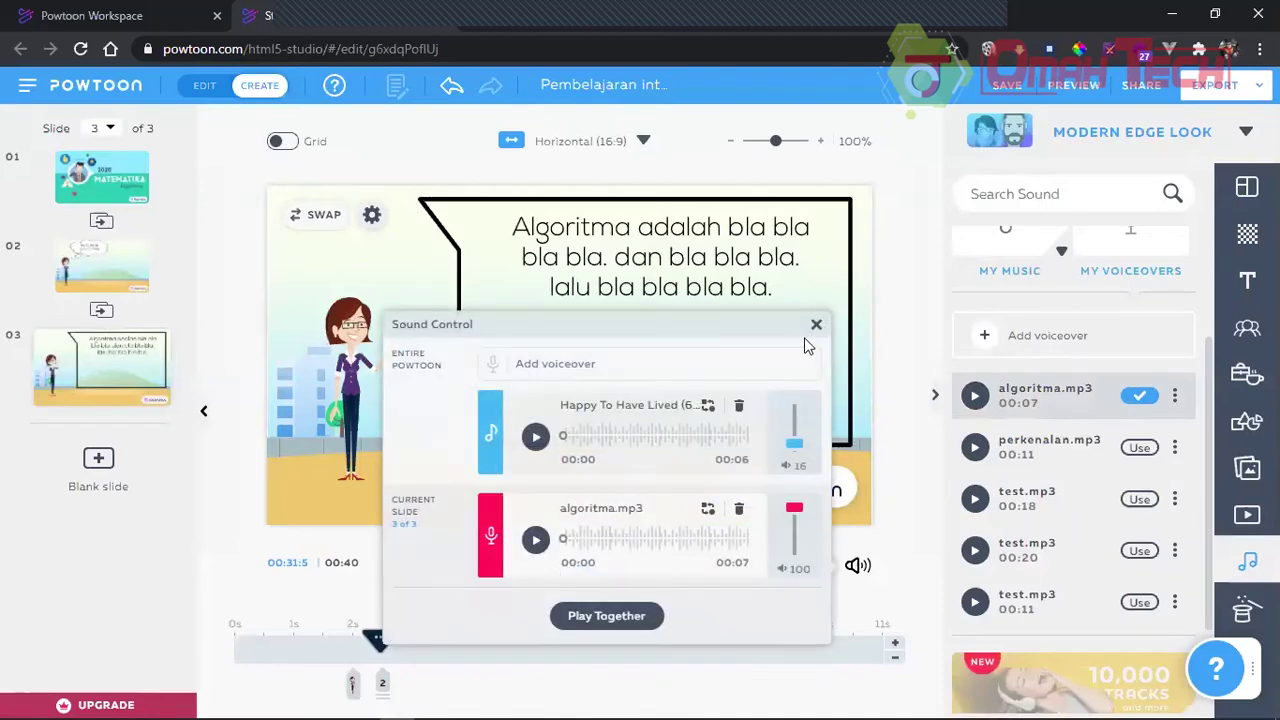
Step: Return to slide 2 and play the Powtoon to check the slide voiceovers
left_click(140, 262)
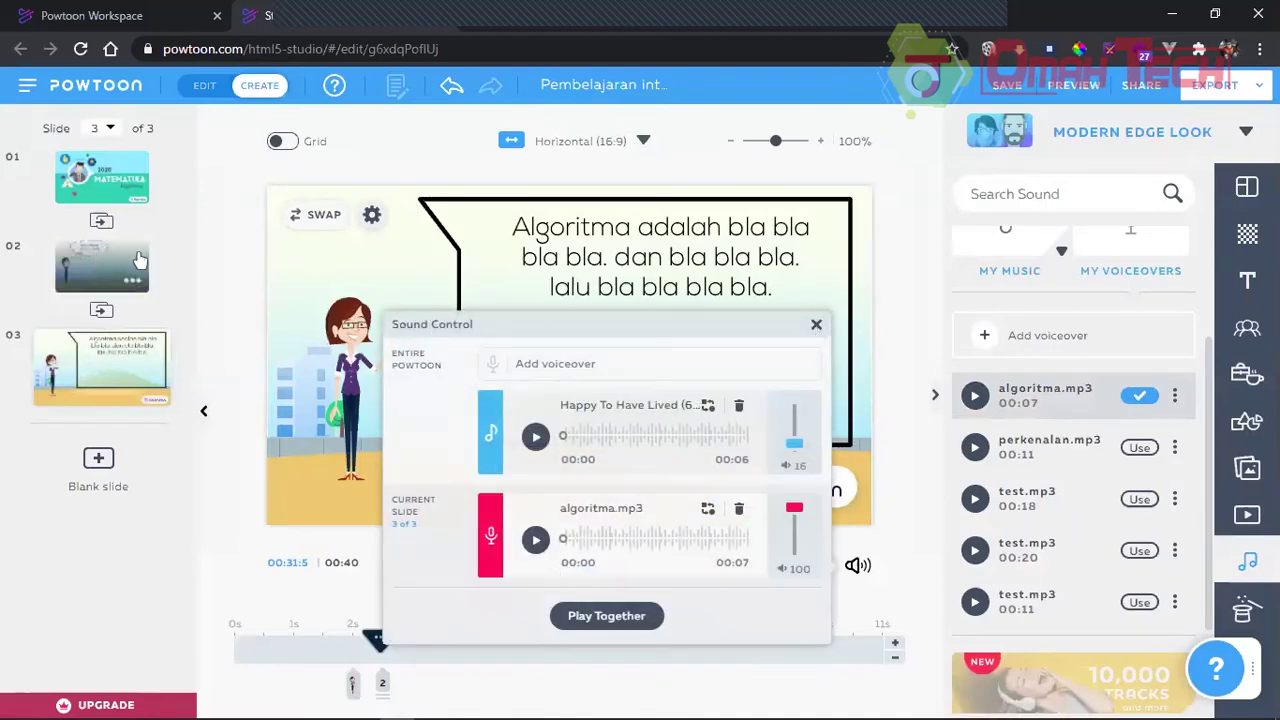
left_click(816, 325)
left_click(593, 581)
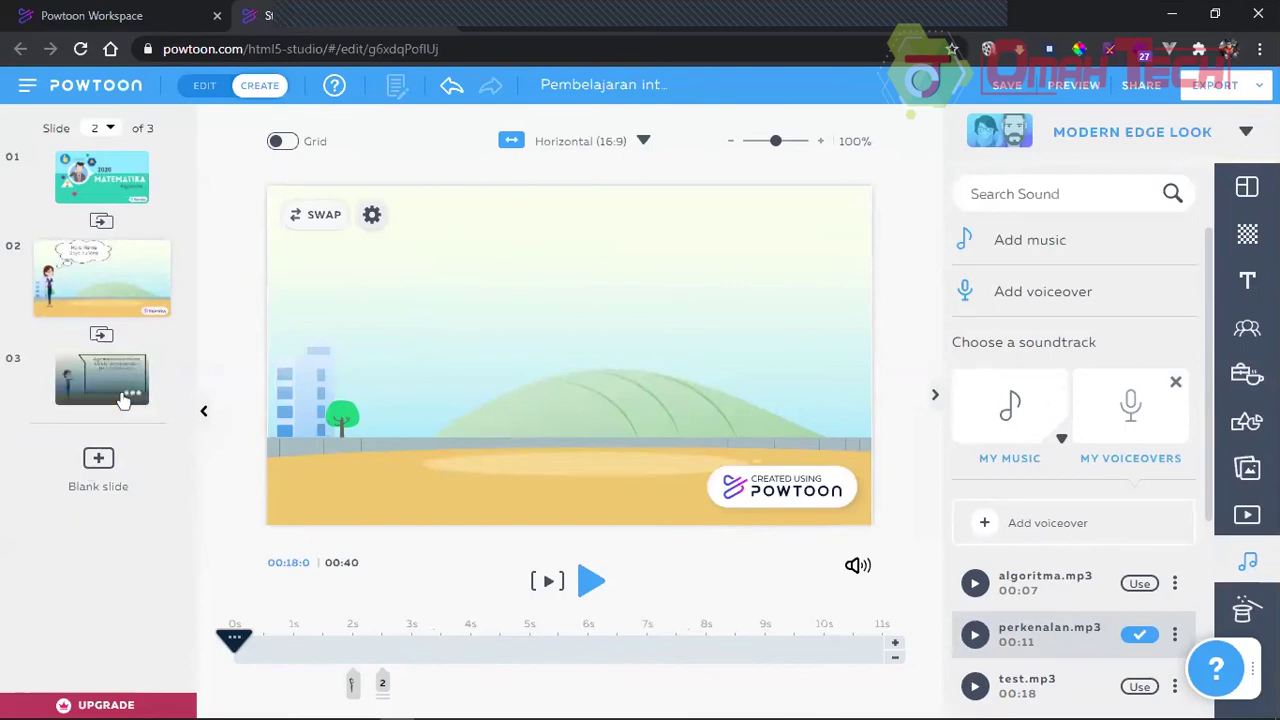
Step: Add a blank slide and move it to the end as slide 4
right_click(122, 400)
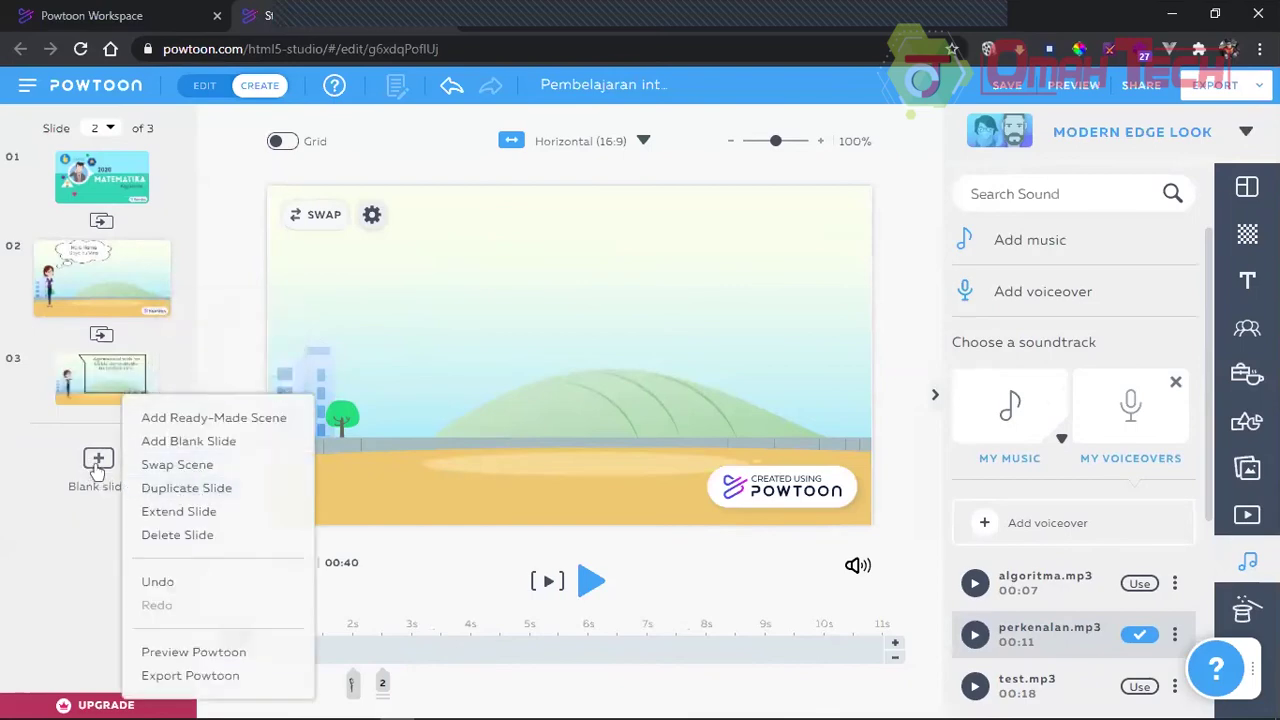
left_click(190, 438)
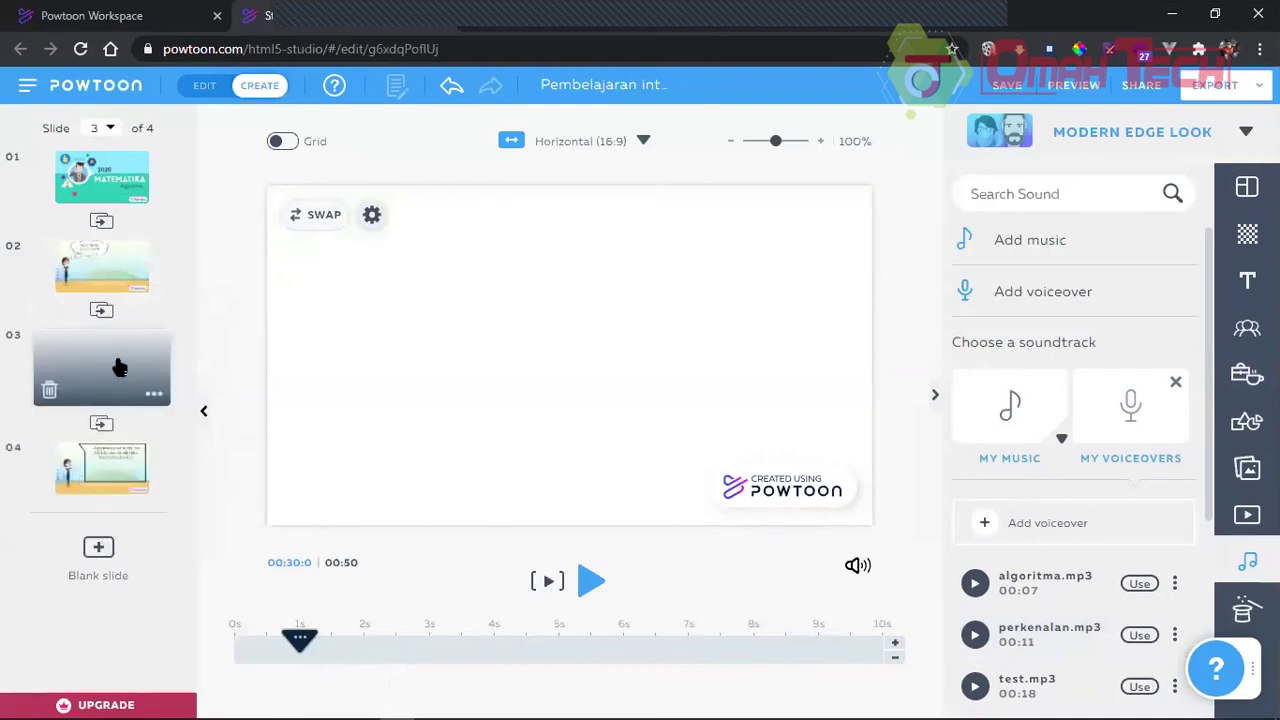
left_click_drag(105, 490, 101, 497)
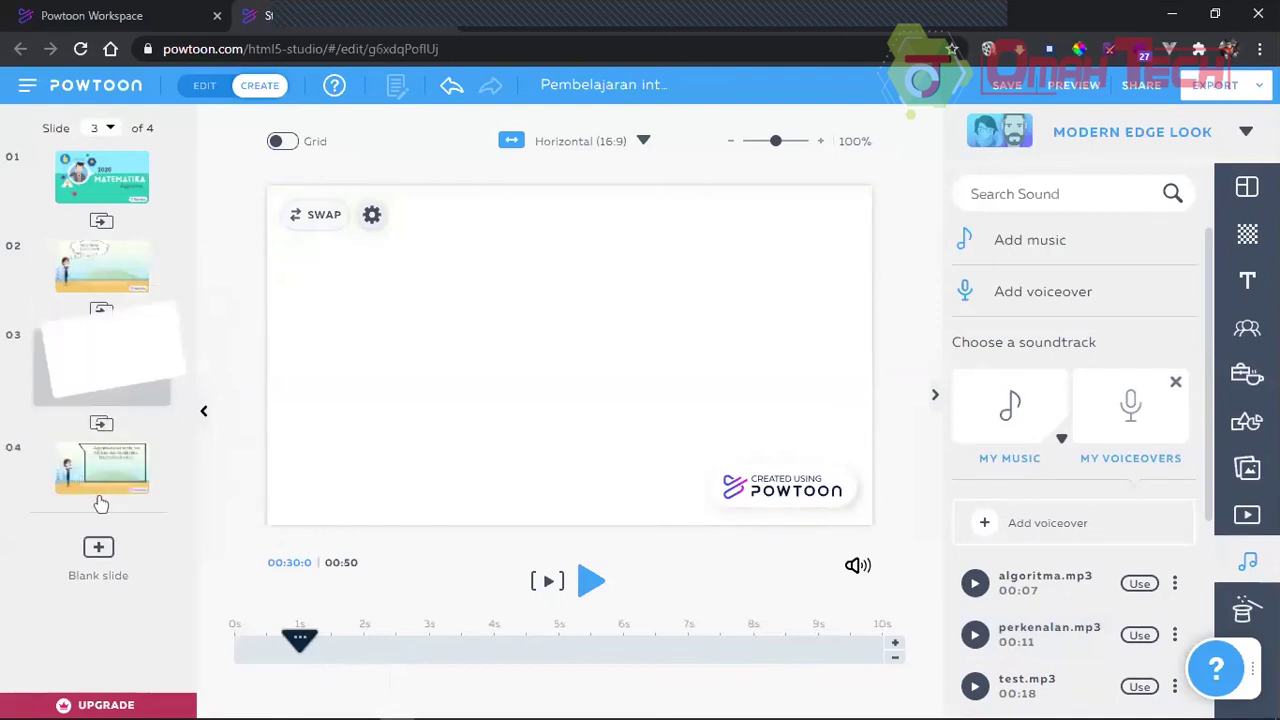
Step: Give slide 4 the classroom background with the green chalkboard from the Locations collection
left_click(1247, 281)
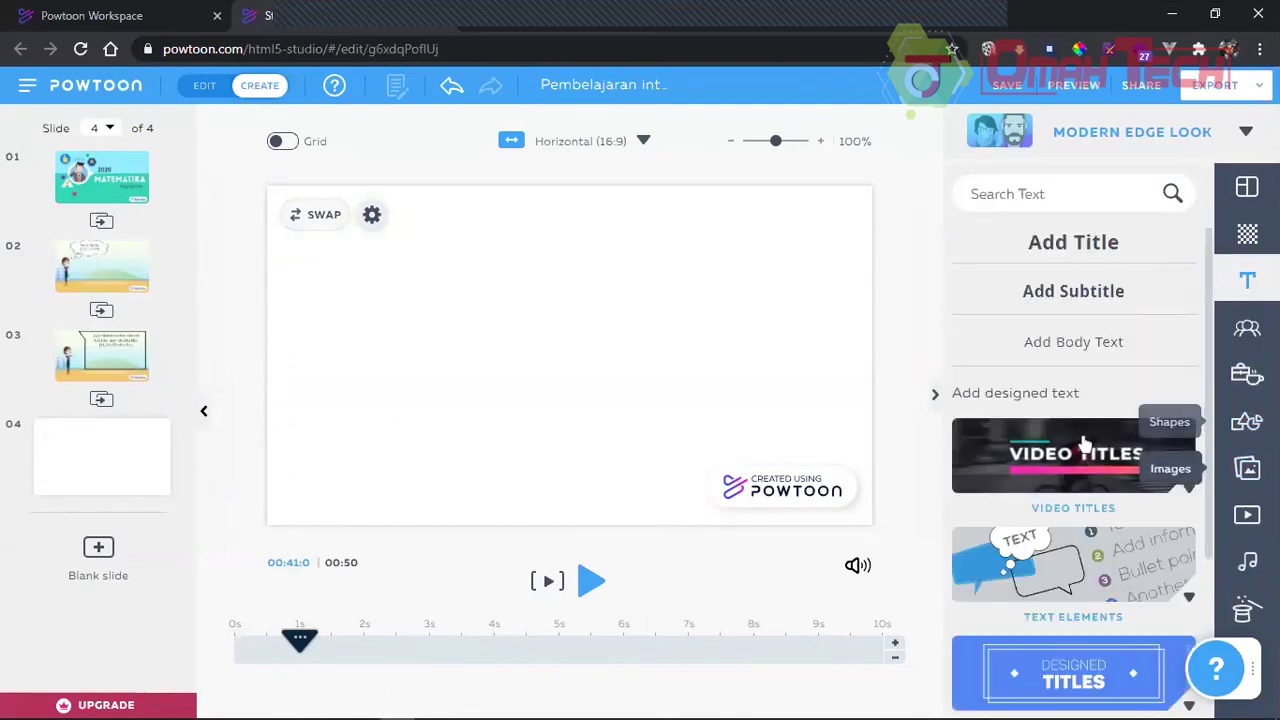
left_click(1247, 232)
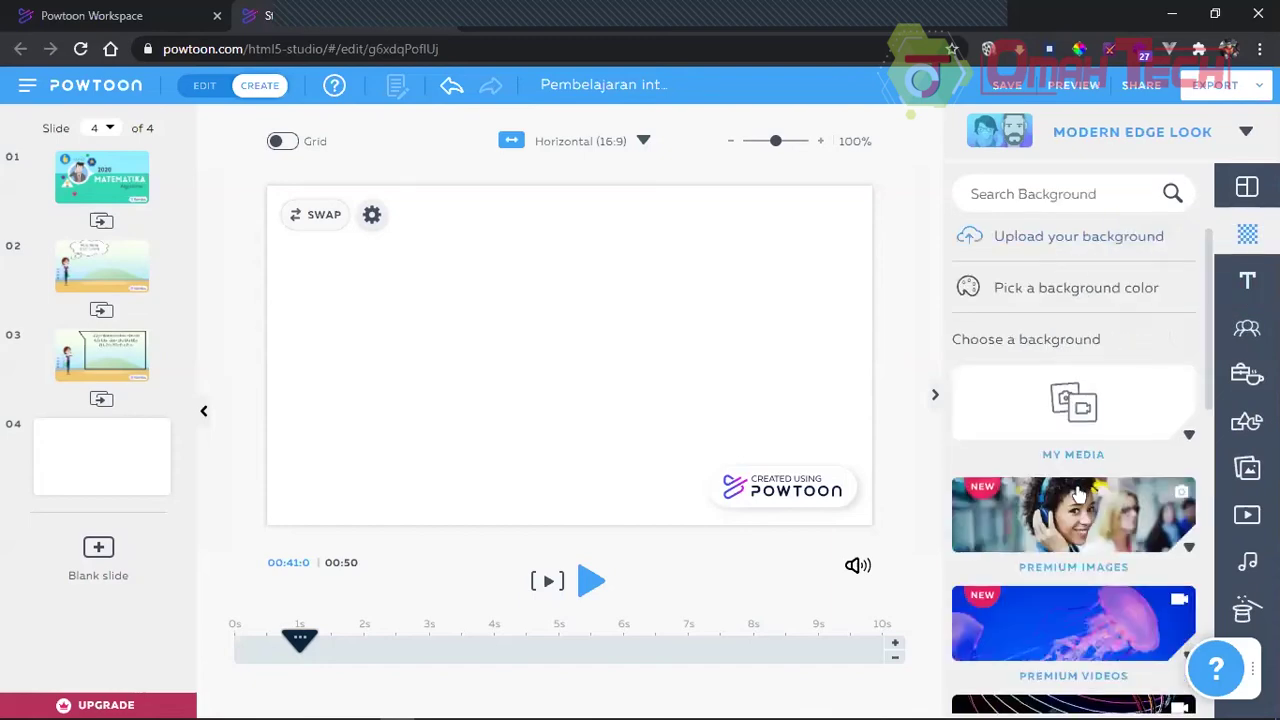
scroll(1085, 500, "down", 3)
scroll(1100, 468, "down", 5)
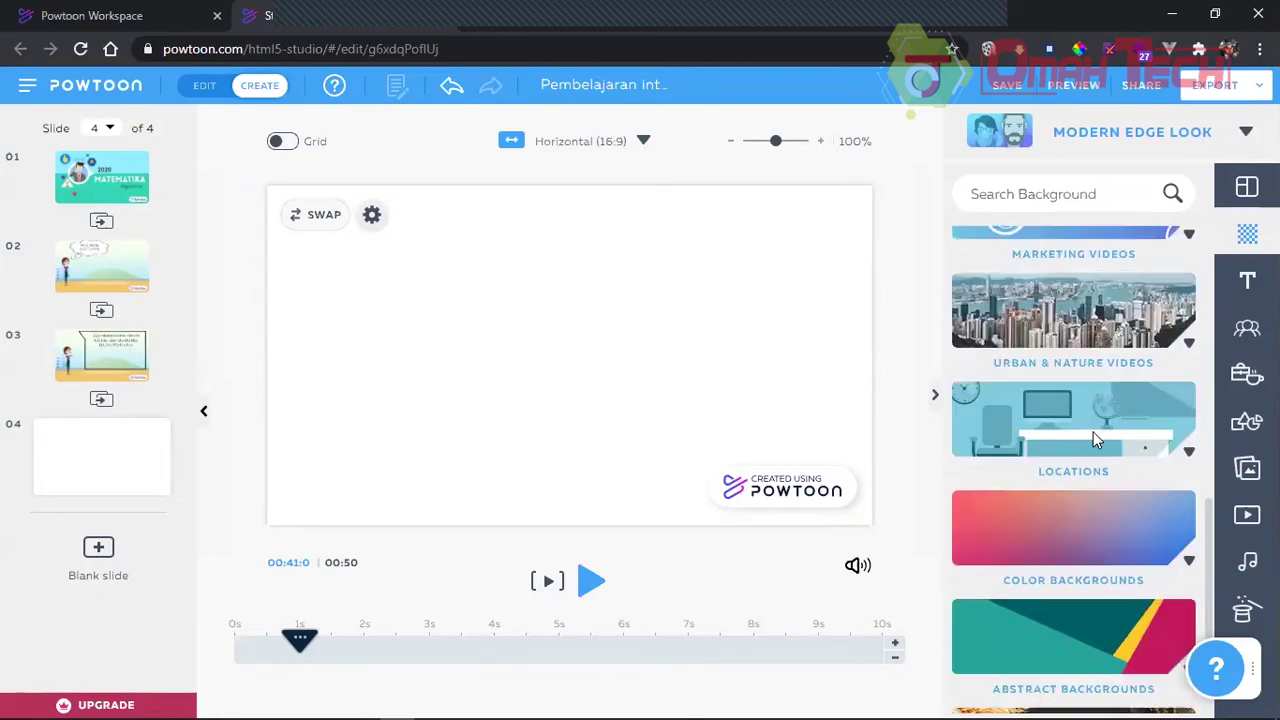
left_click(1093, 434)
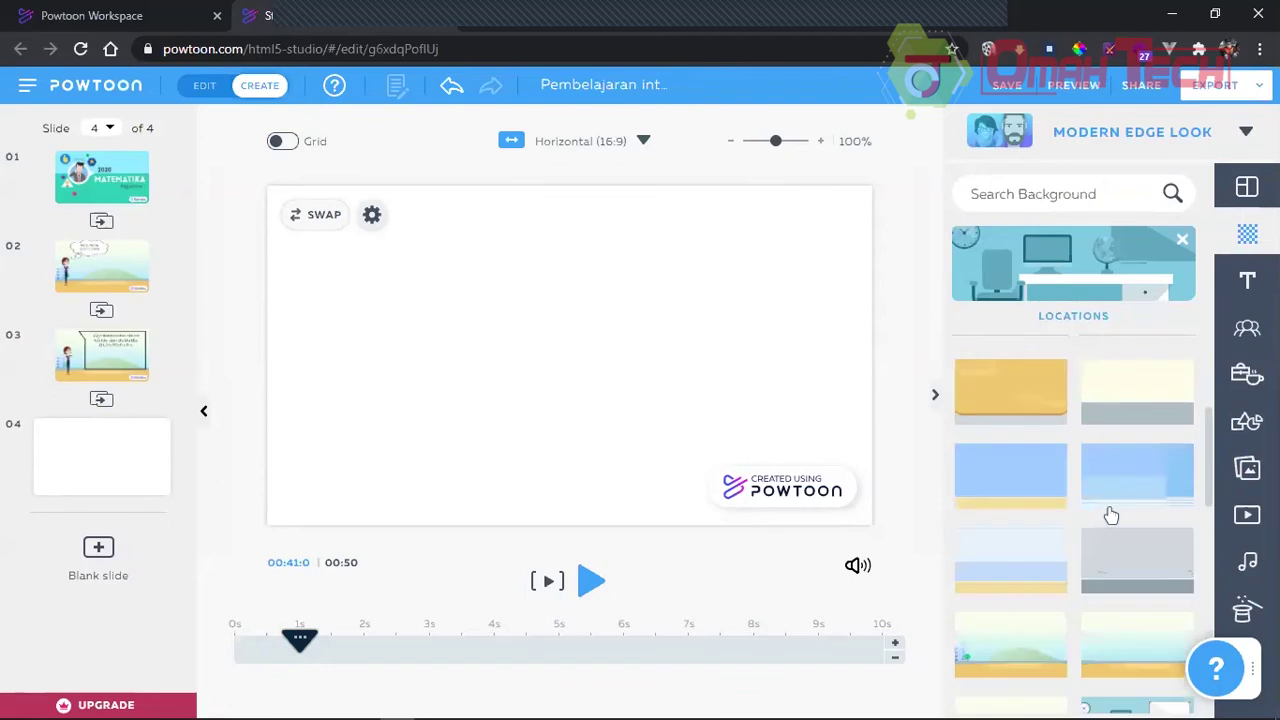
scroll(1109, 514, "down", 3)
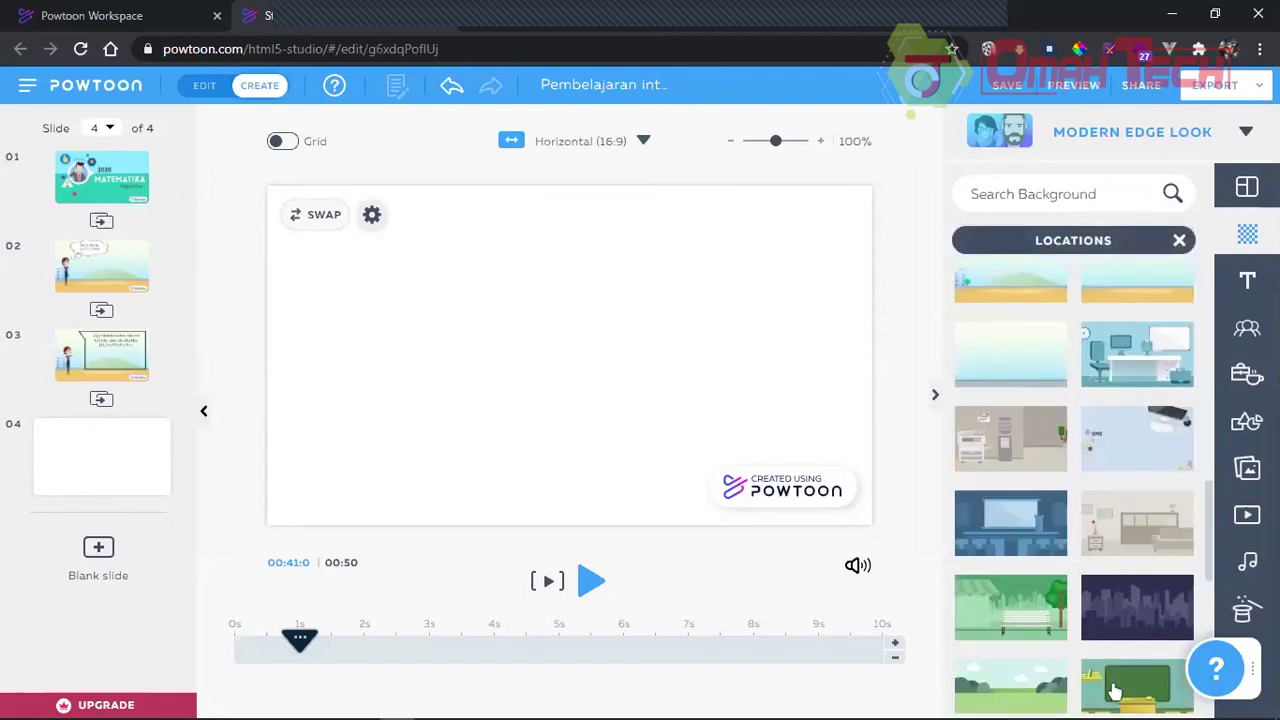
left_click(1048, 684)
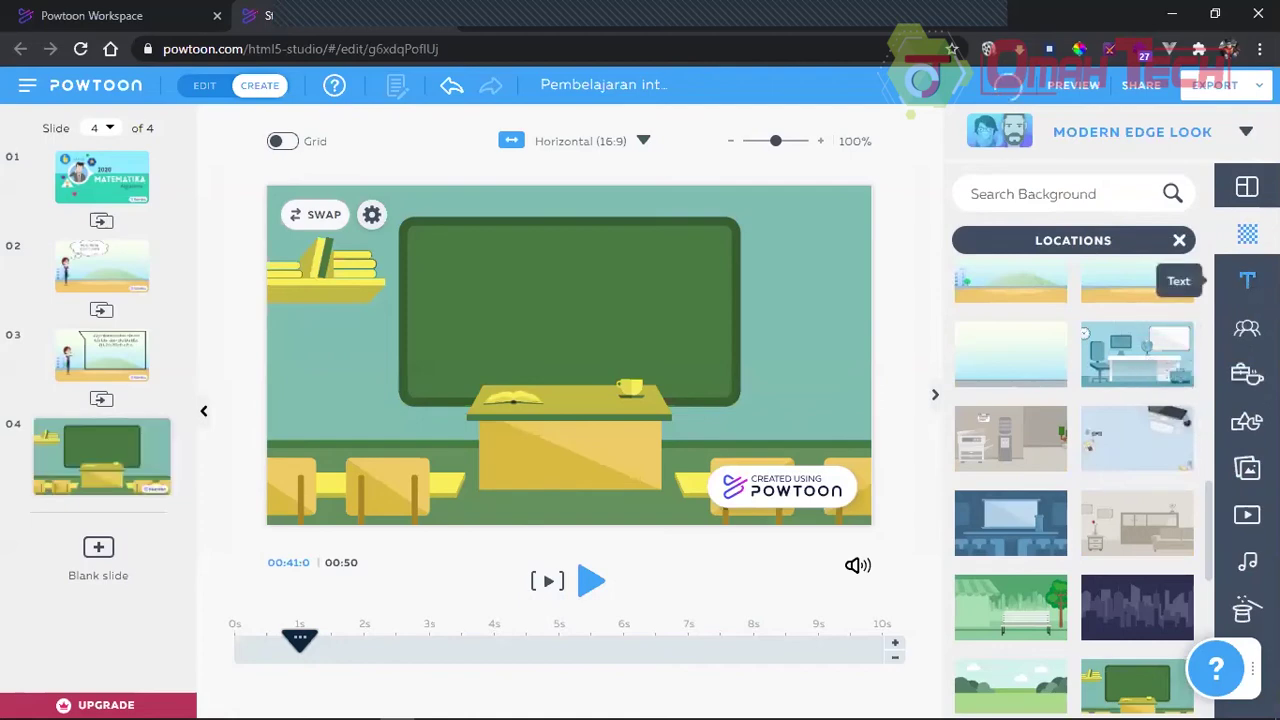
Step: Browse the designed text elements and add a plain title to slide 4
left_click(1247, 281)
scroll(1077, 455, "down", 3)
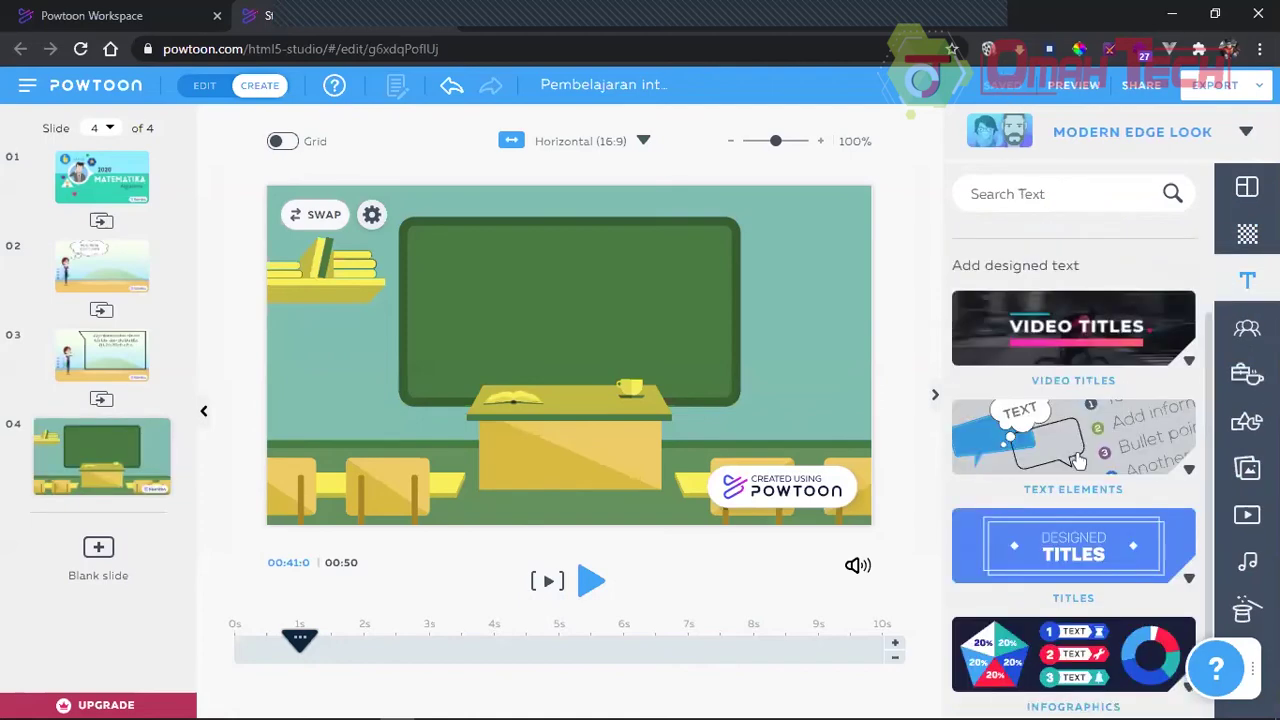
scroll(1072, 368, "up", 3)
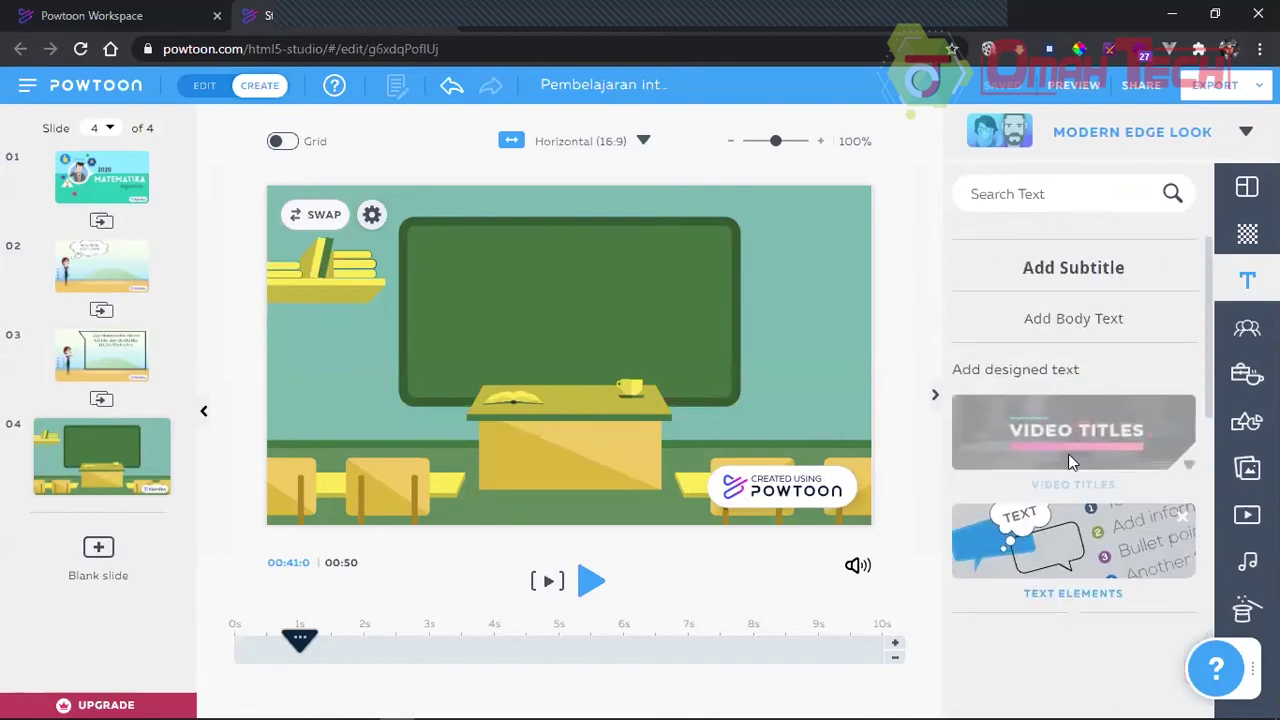
left_click(1073, 545)
scroll(1067, 455, "down", 5)
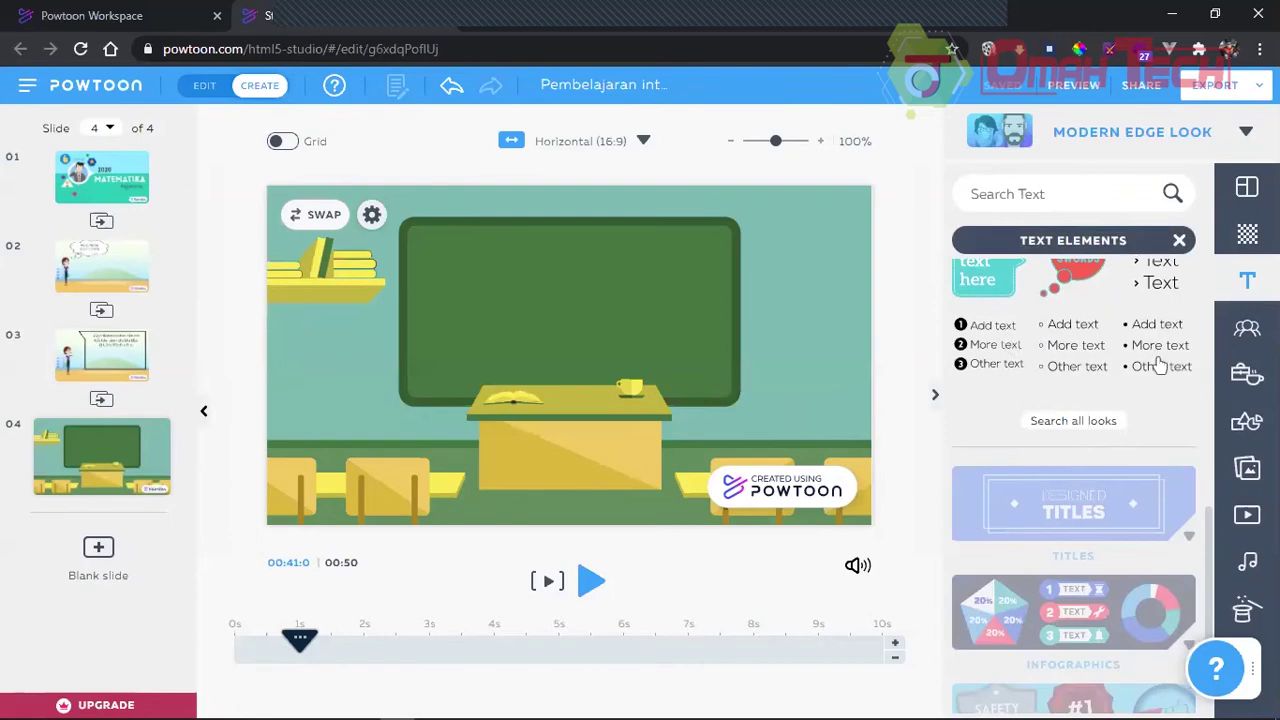
scroll(1075, 492, "down", 1)
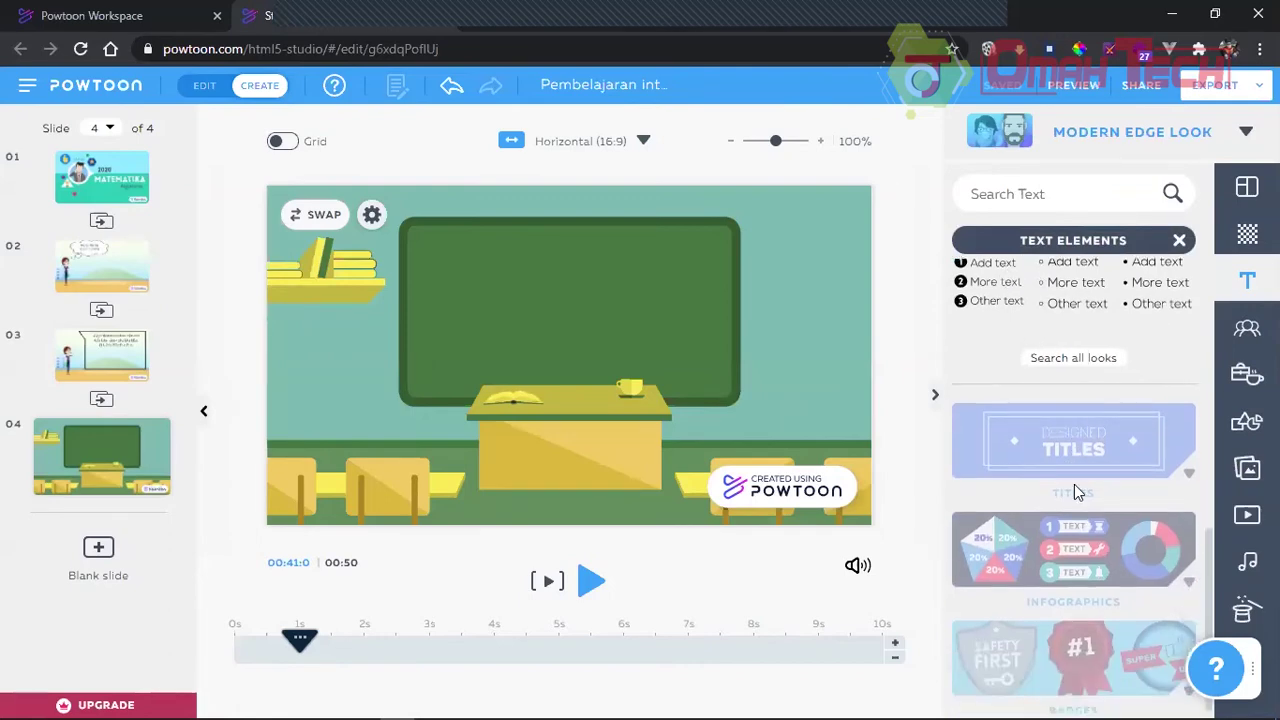
scroll(1074, 484, "up", 7)
scroll(1077, 490, "up", 5)
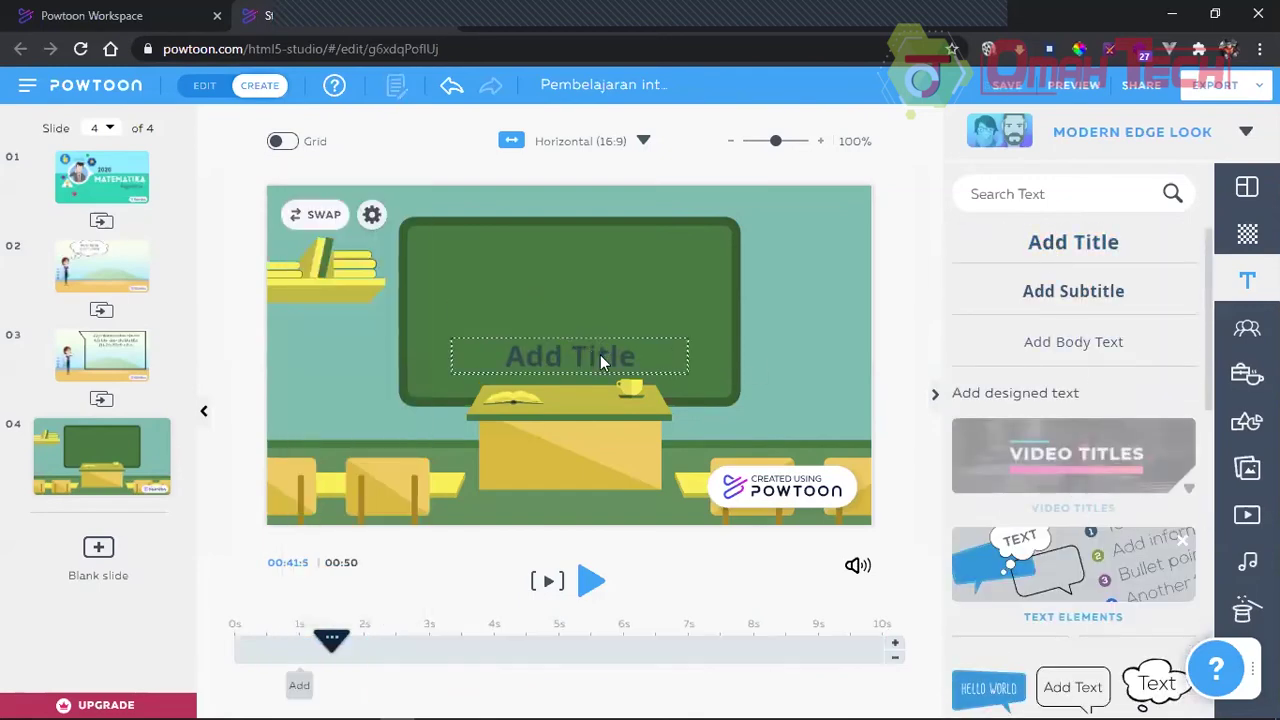
Step: Replace slide 4's title placeholder with the equation "2x + 3Y = 6"
left_click(600, 355)
double_click(600, 354)
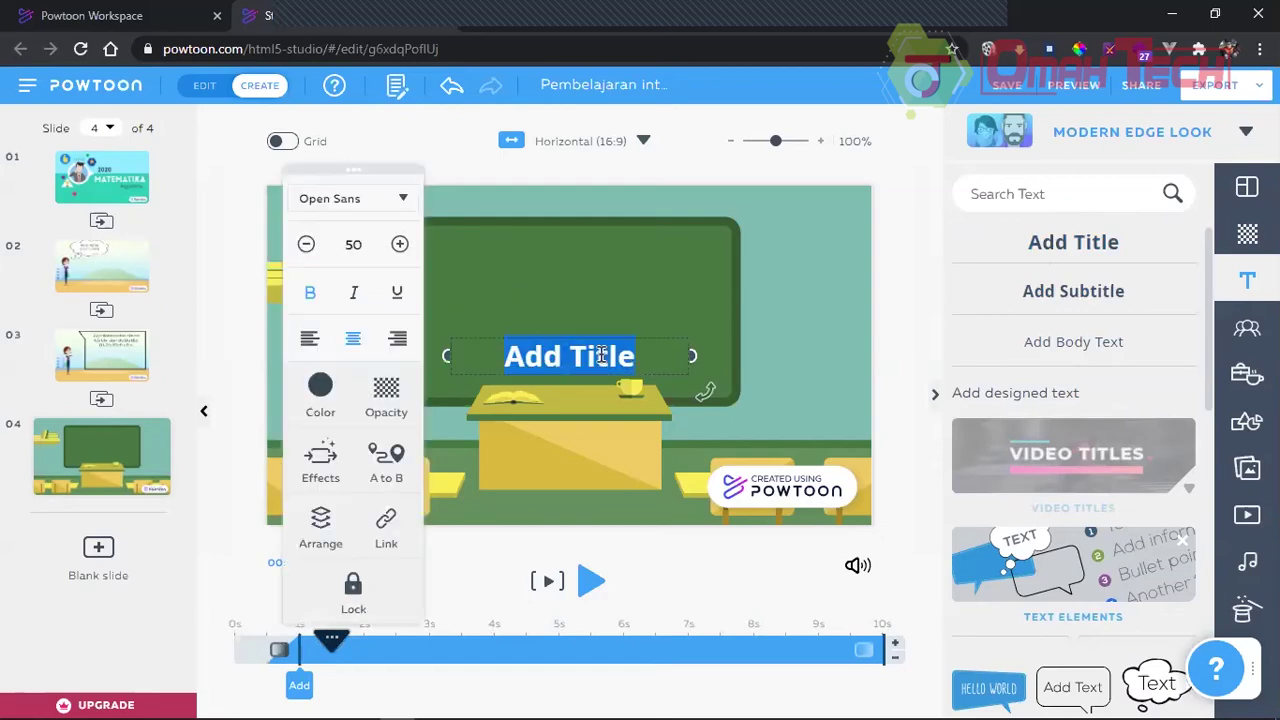
key("BackSpace")
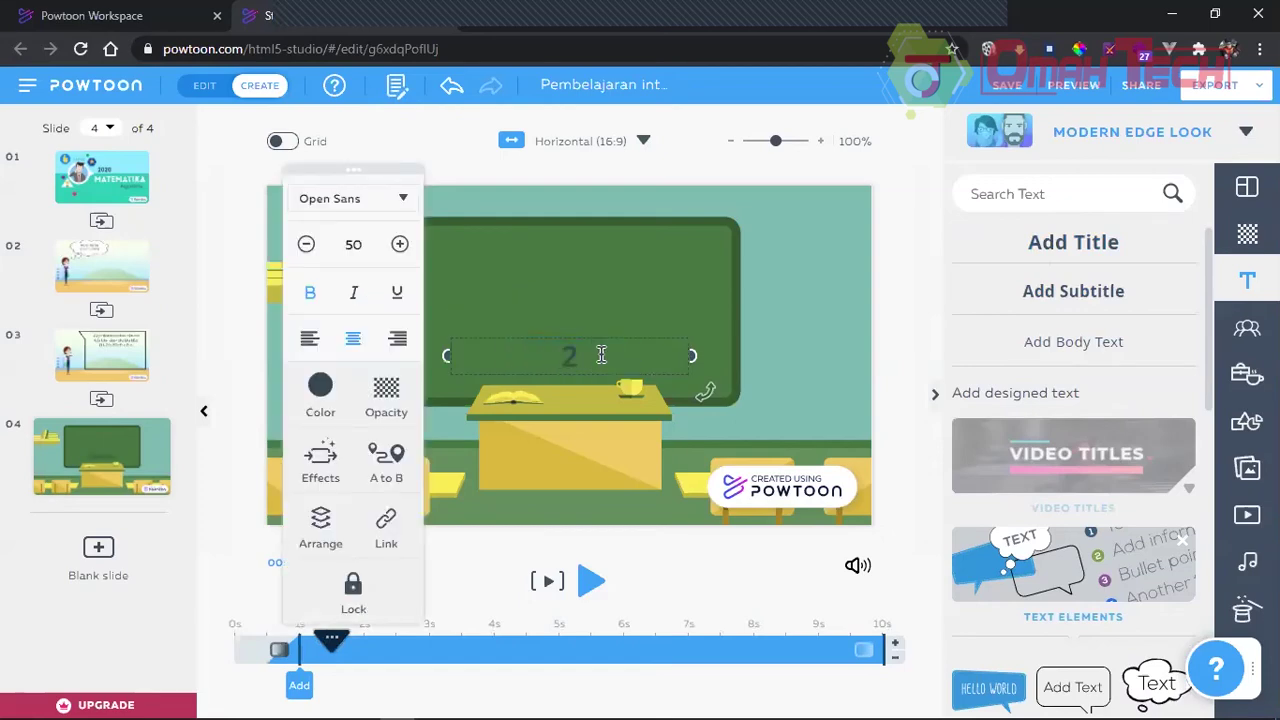
type("2x + 3Y =")
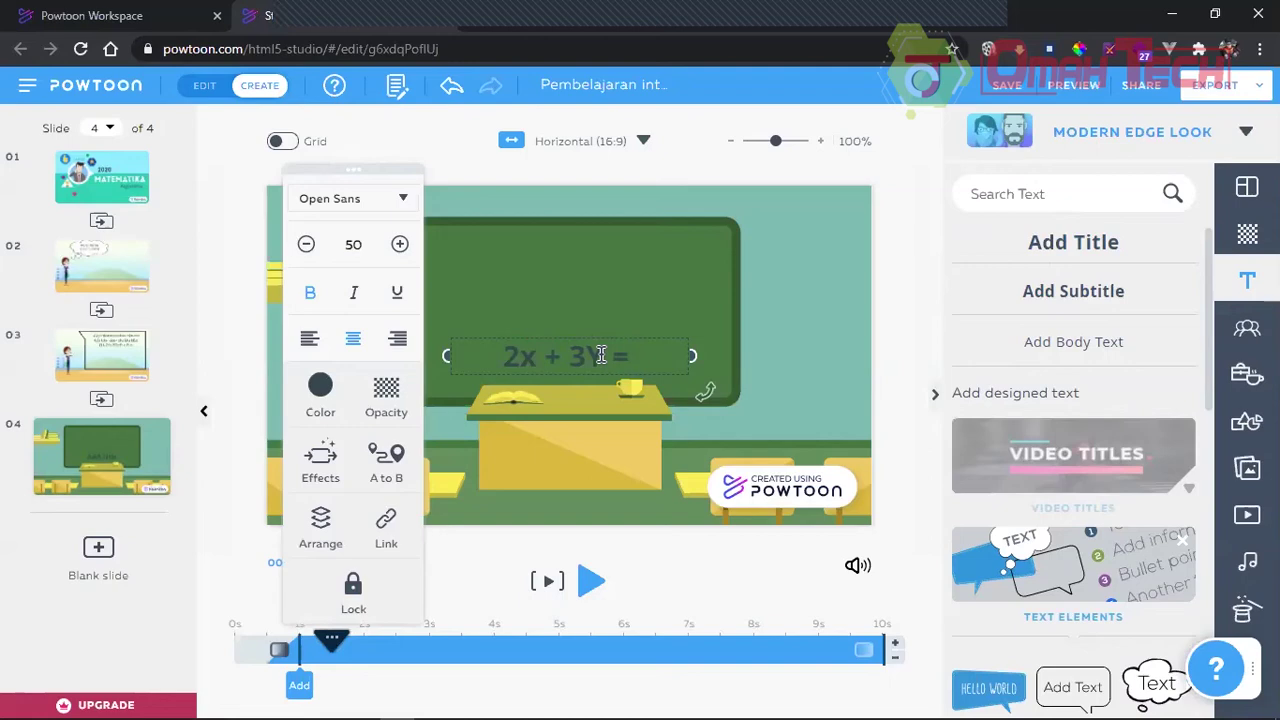
key("BackSpace")
key("BackSpace")
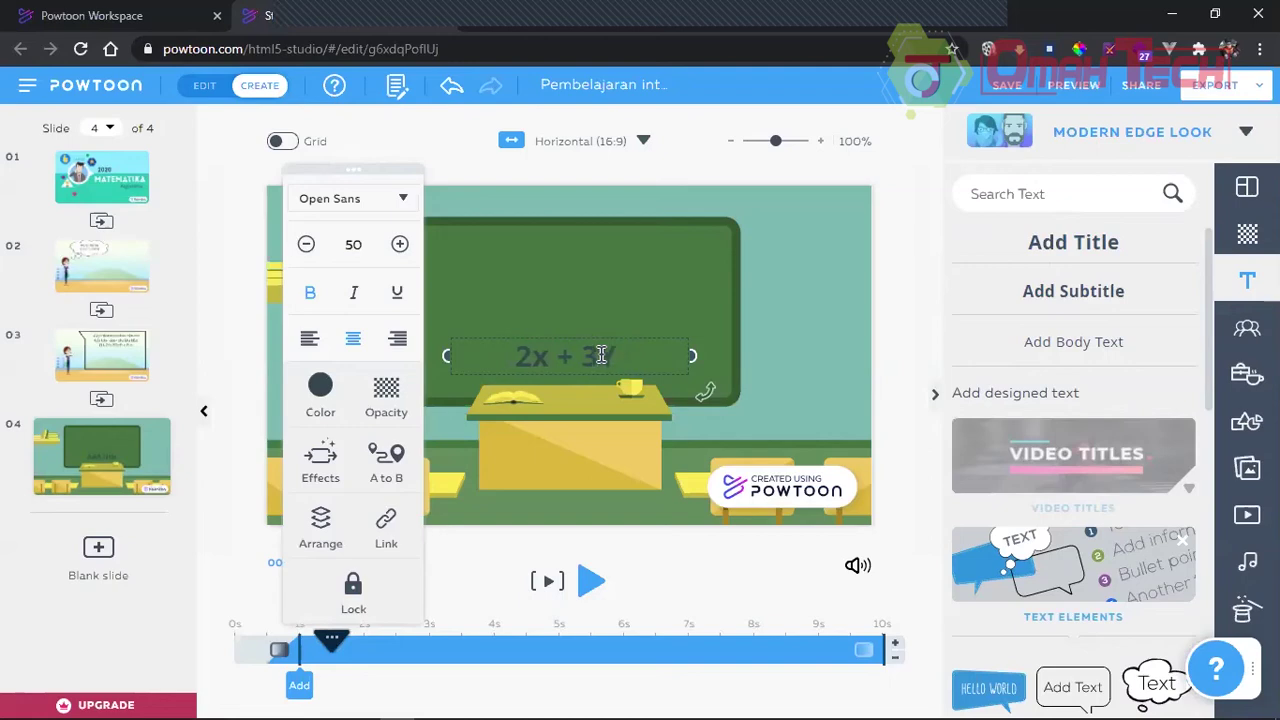
type("= 6")
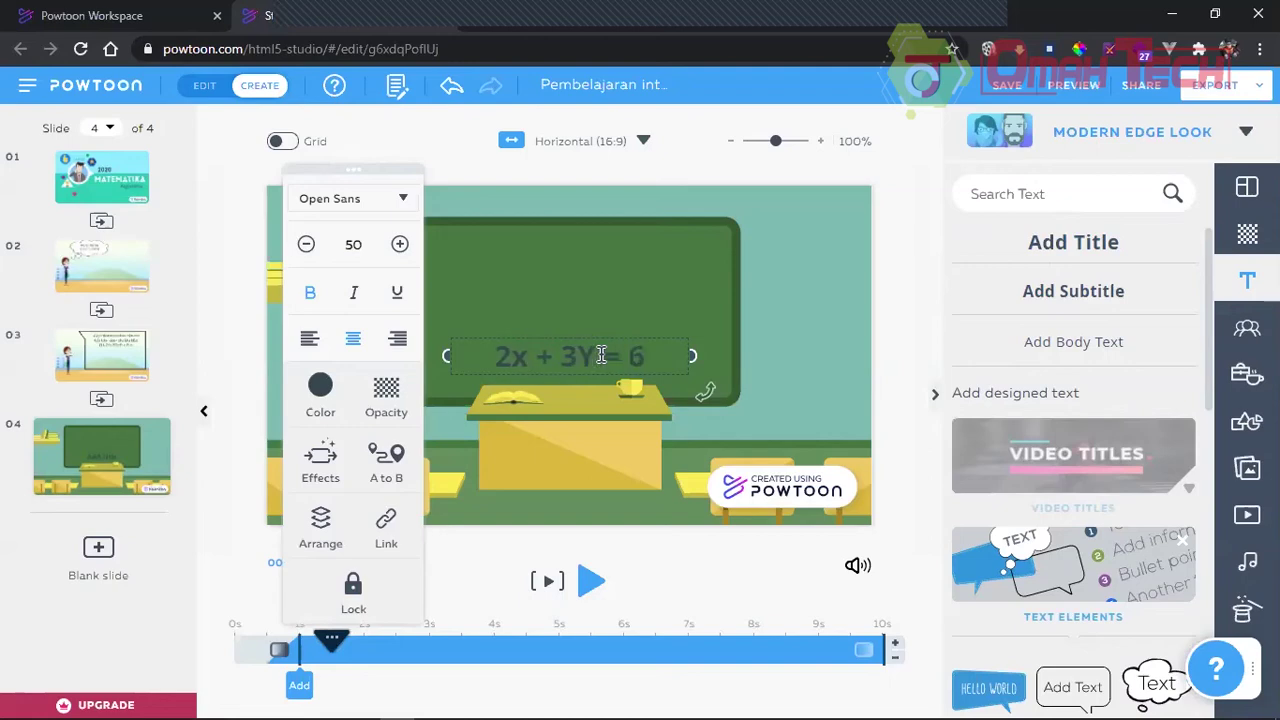
left_click(549, 343)
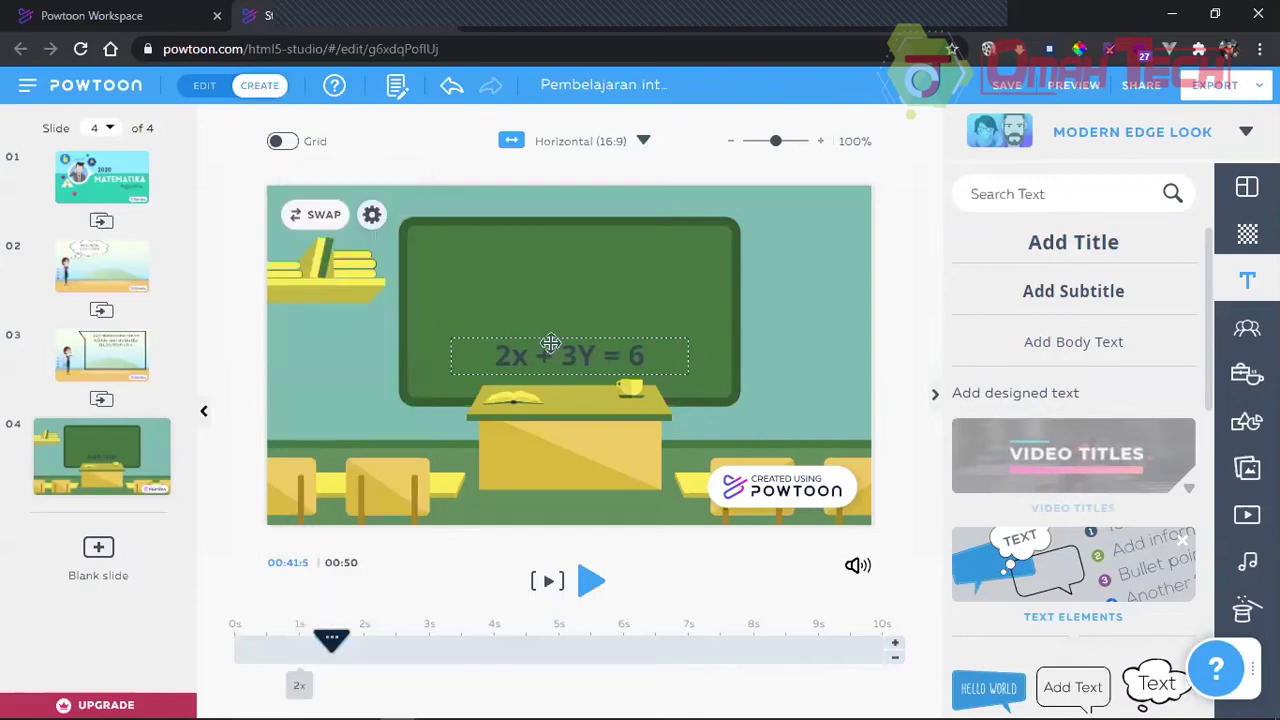
Step: Move the equation up to the chalkboard's upper edge and colour its text white (#FFFFFF)
left_click_drag(549, 343, 552, 250)
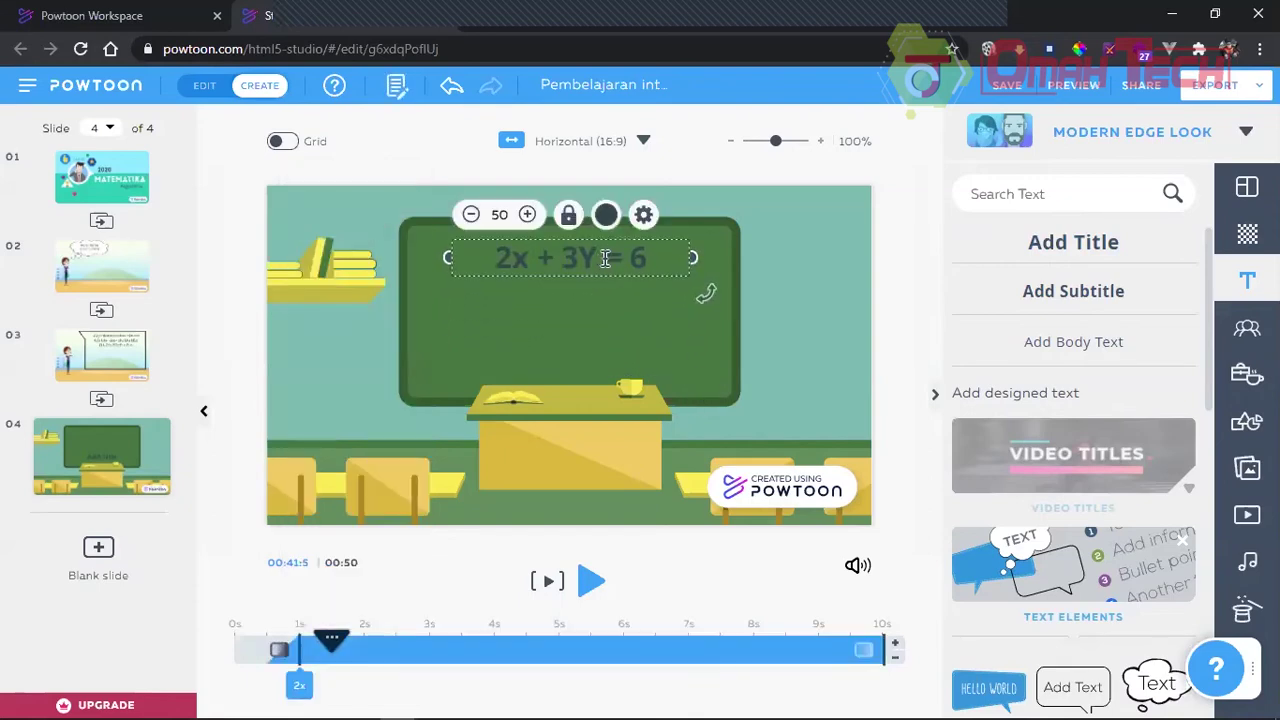
double_click(605, 258)
left_click(321, 390)
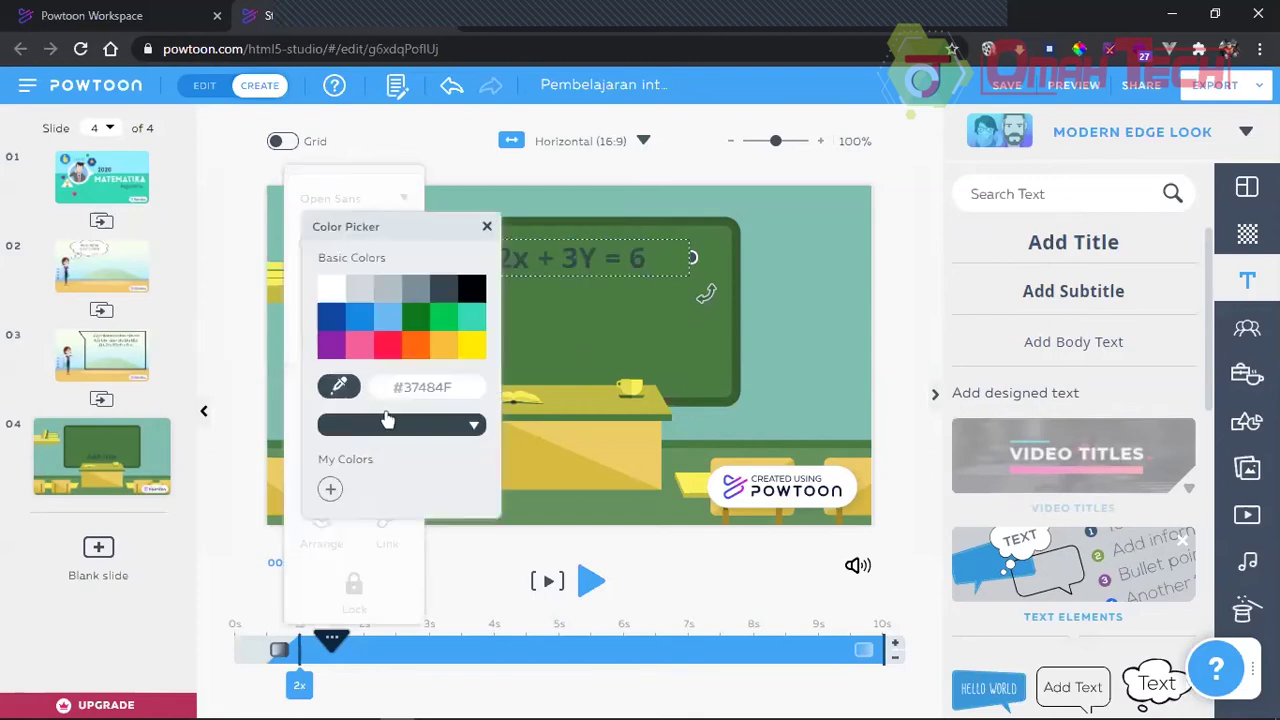
left_click(338, 292)
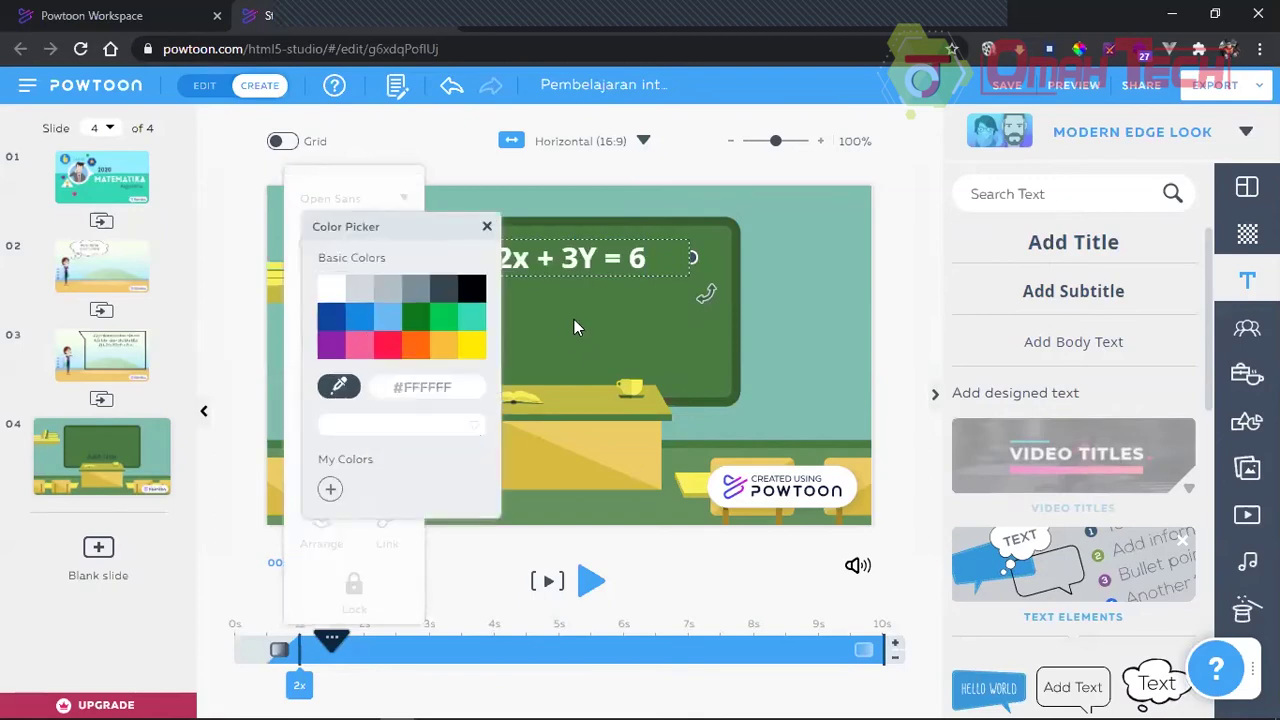
left_click(388, 233)
left_click(490, 267)
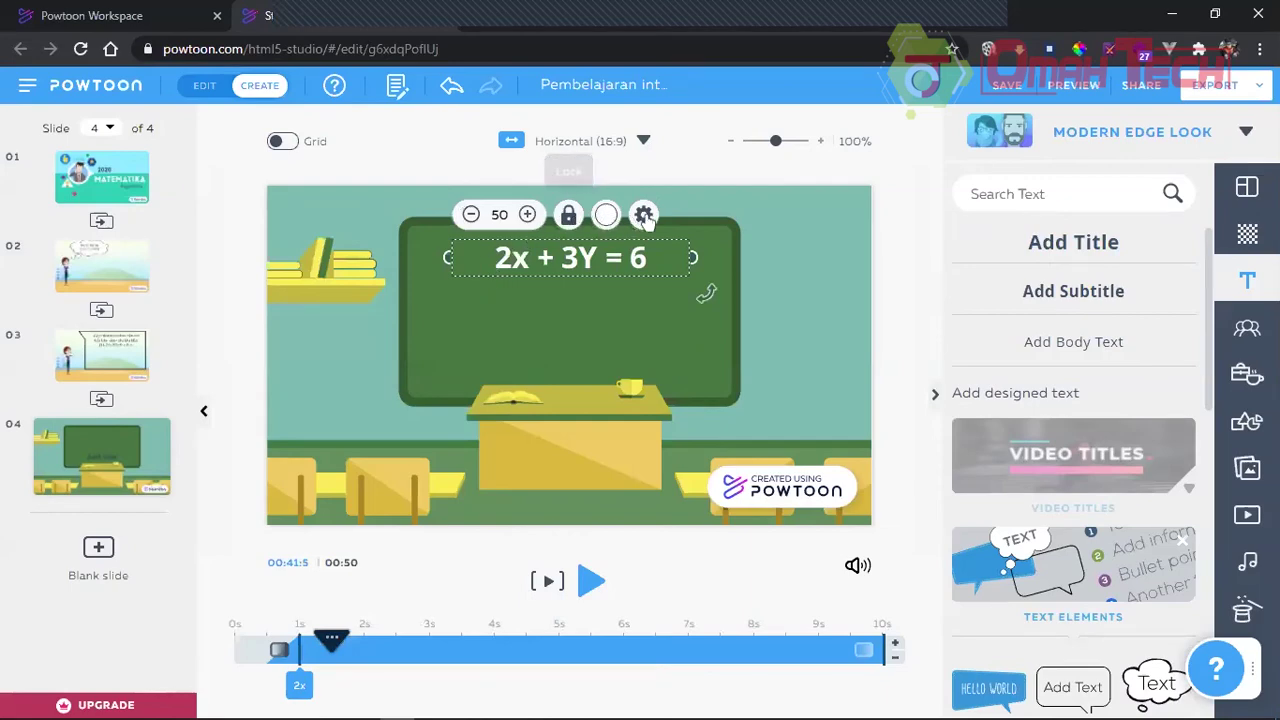
Step: Give the equation the Write text effect as its enter animation
left_click(500, 215)
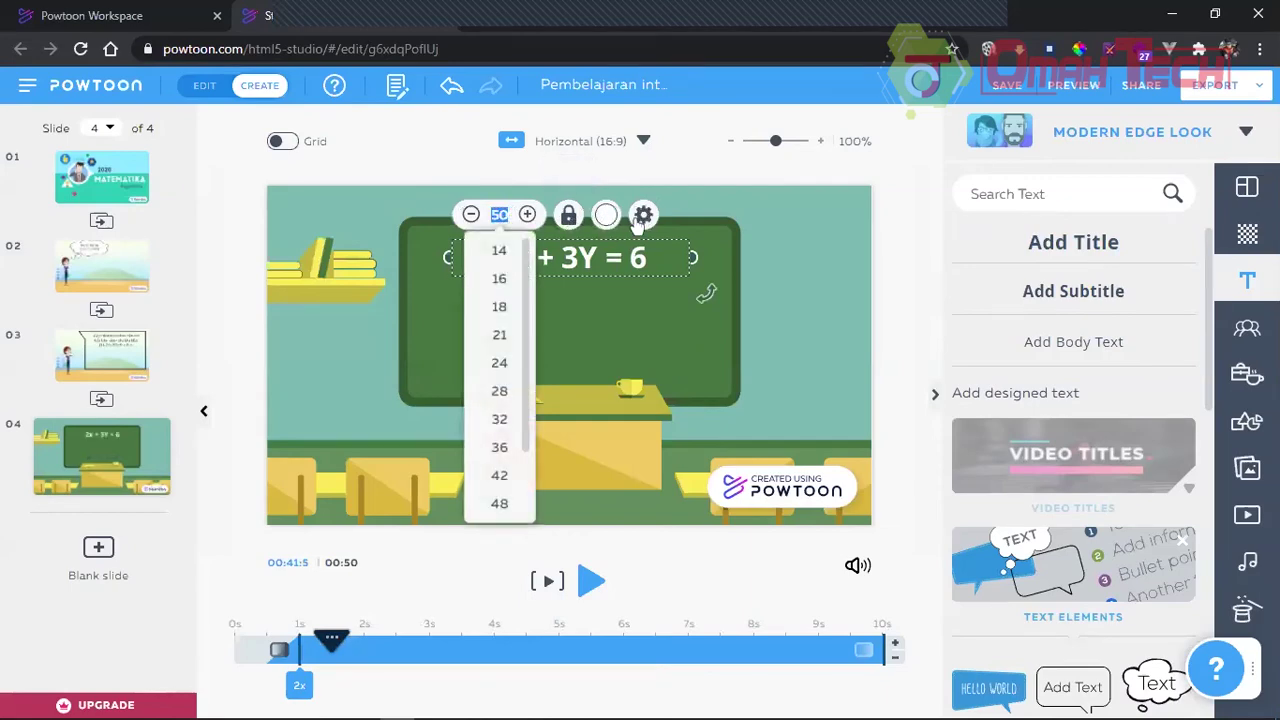
left_click(641, 218)
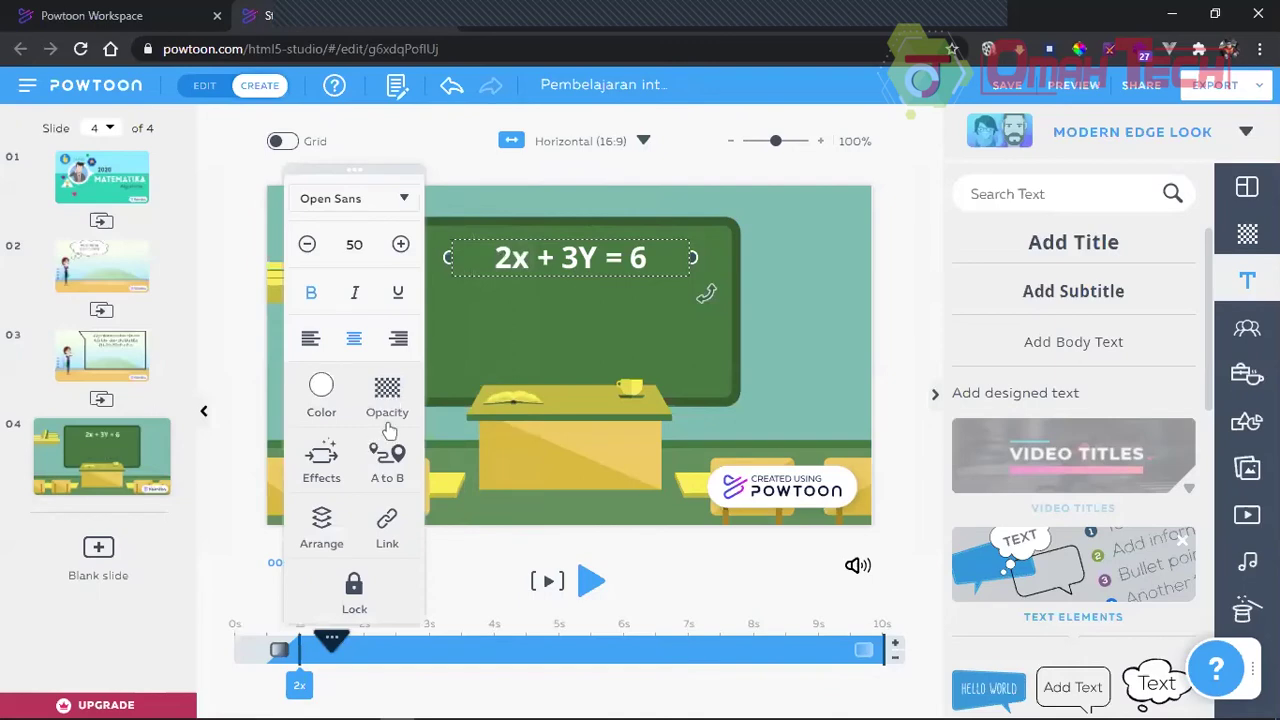
left_click(335, 460)
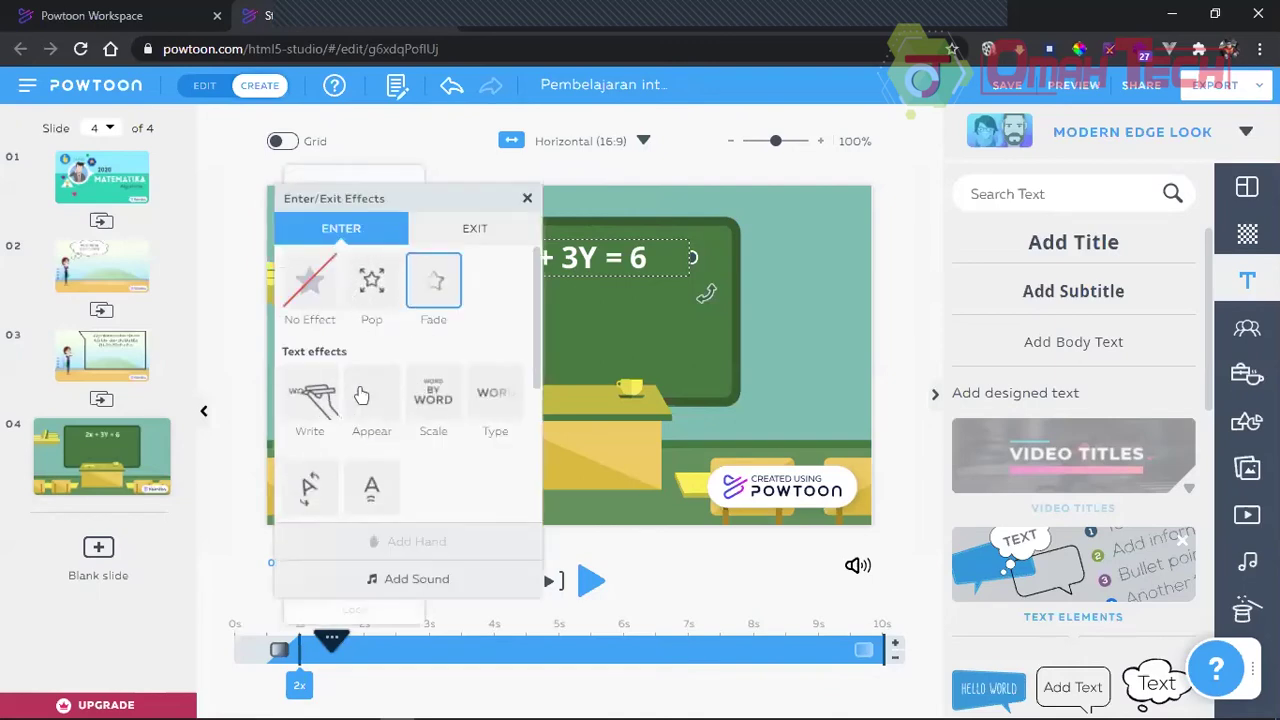
left_click(310, 395)
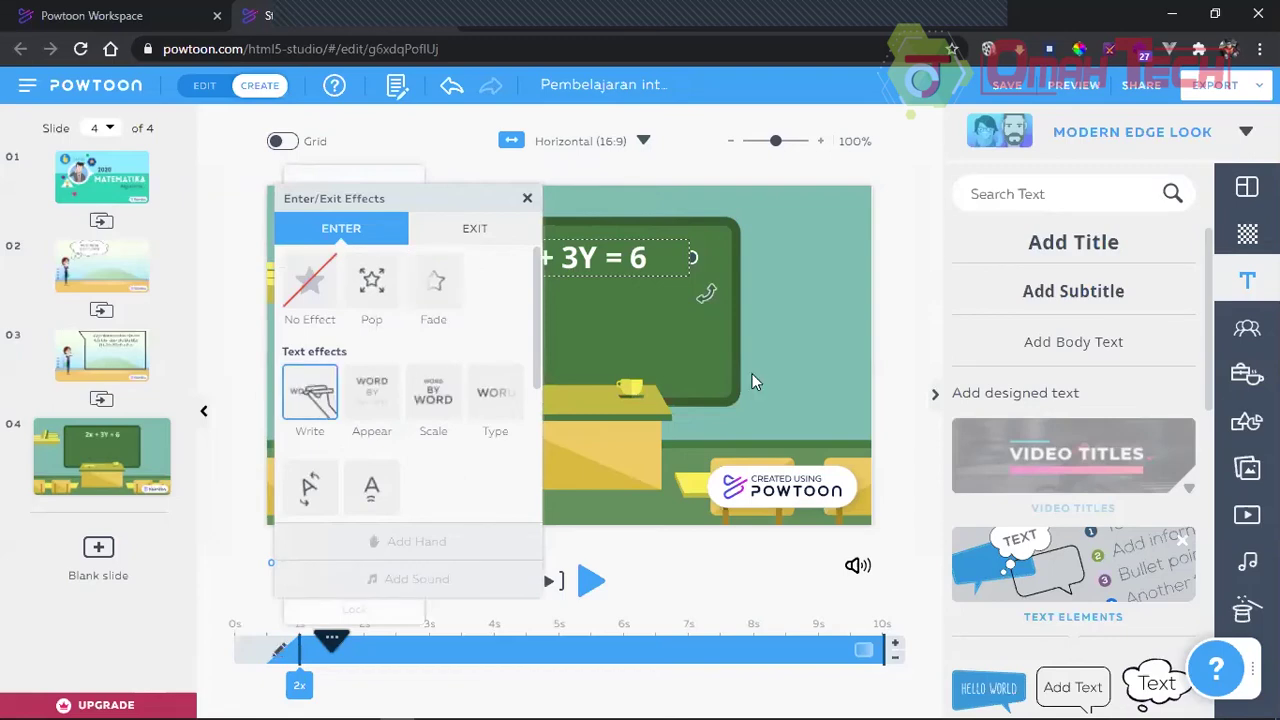
left_click(791, 324)
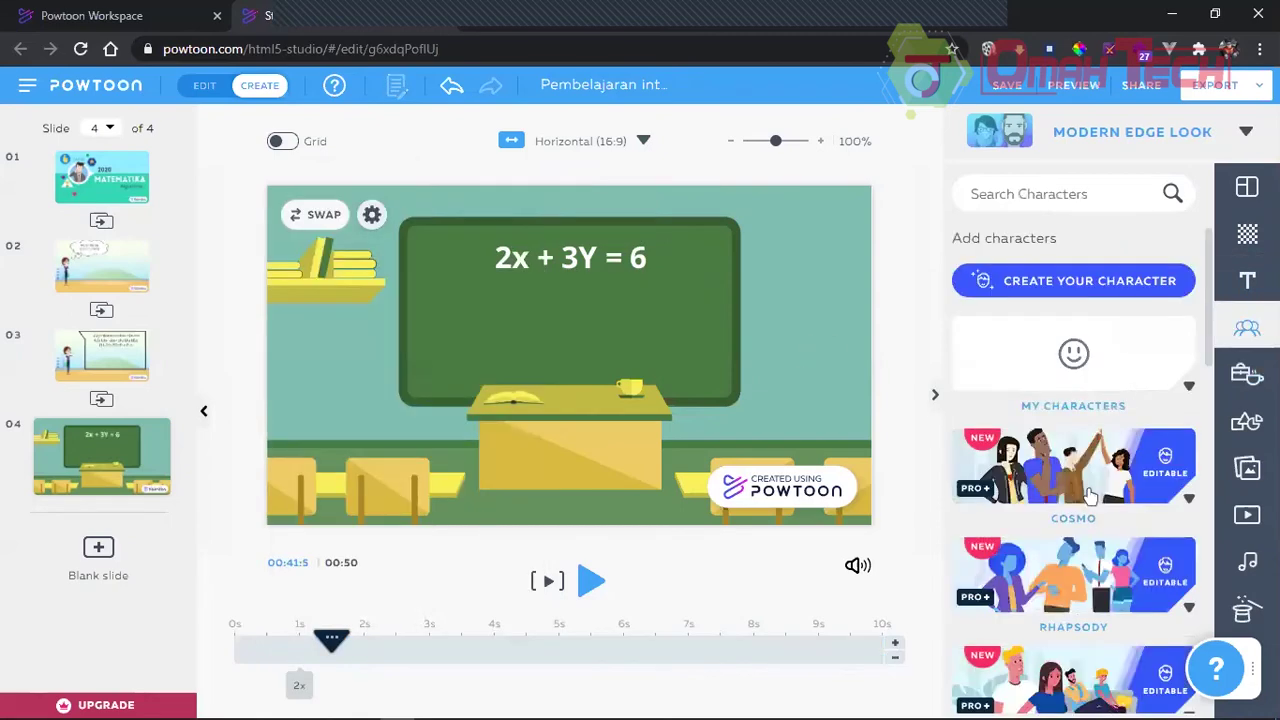
Step: Add the ponytailed woman in the pink top from The Office - Free characters and place her left of the chalkboard
scroll(1078, 480, "down", 5)
scroll(1078, 538, "down", 4)
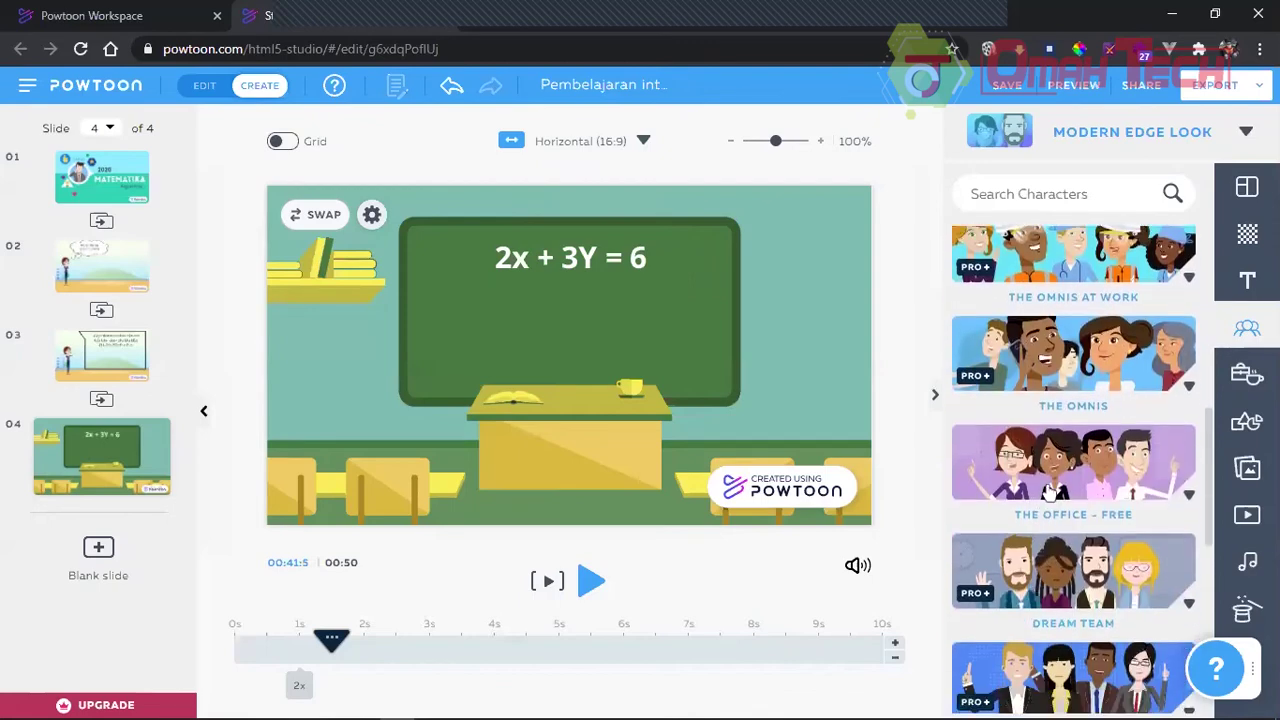
left_click(1048, 490)
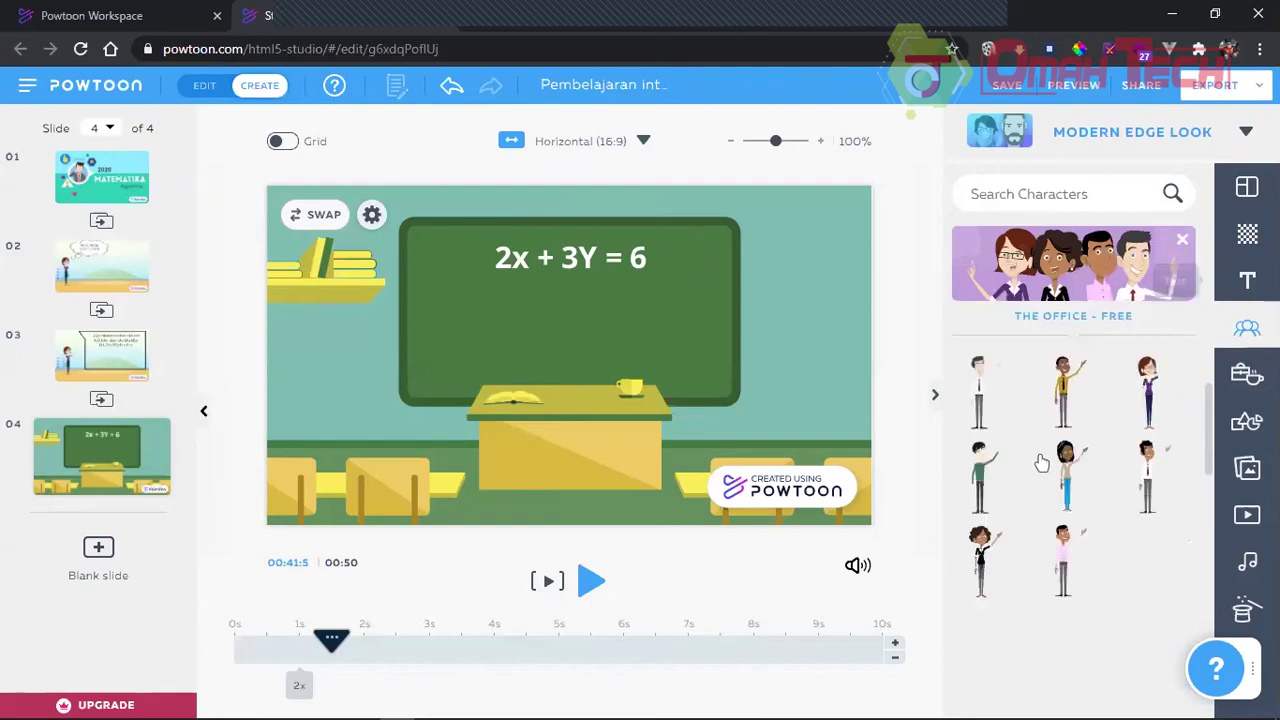
scroll(1095, 538, "down", 5)
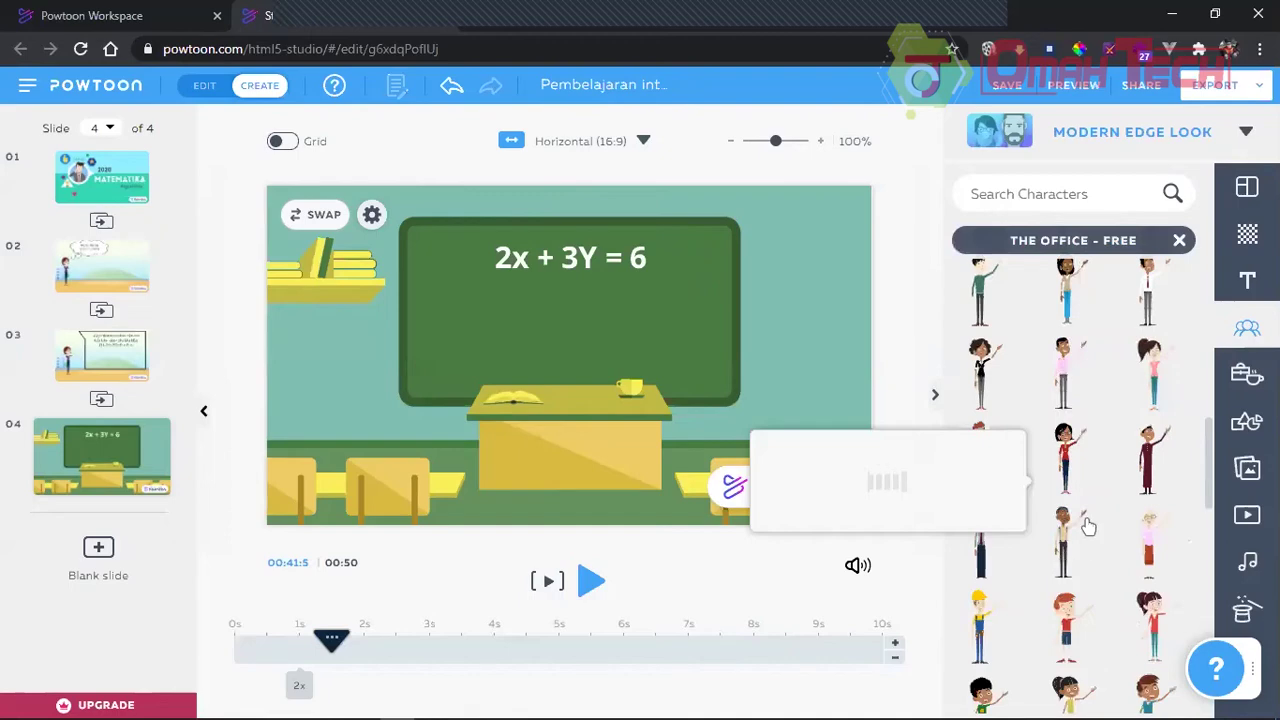
scroll(1150, 450, "up", 2)
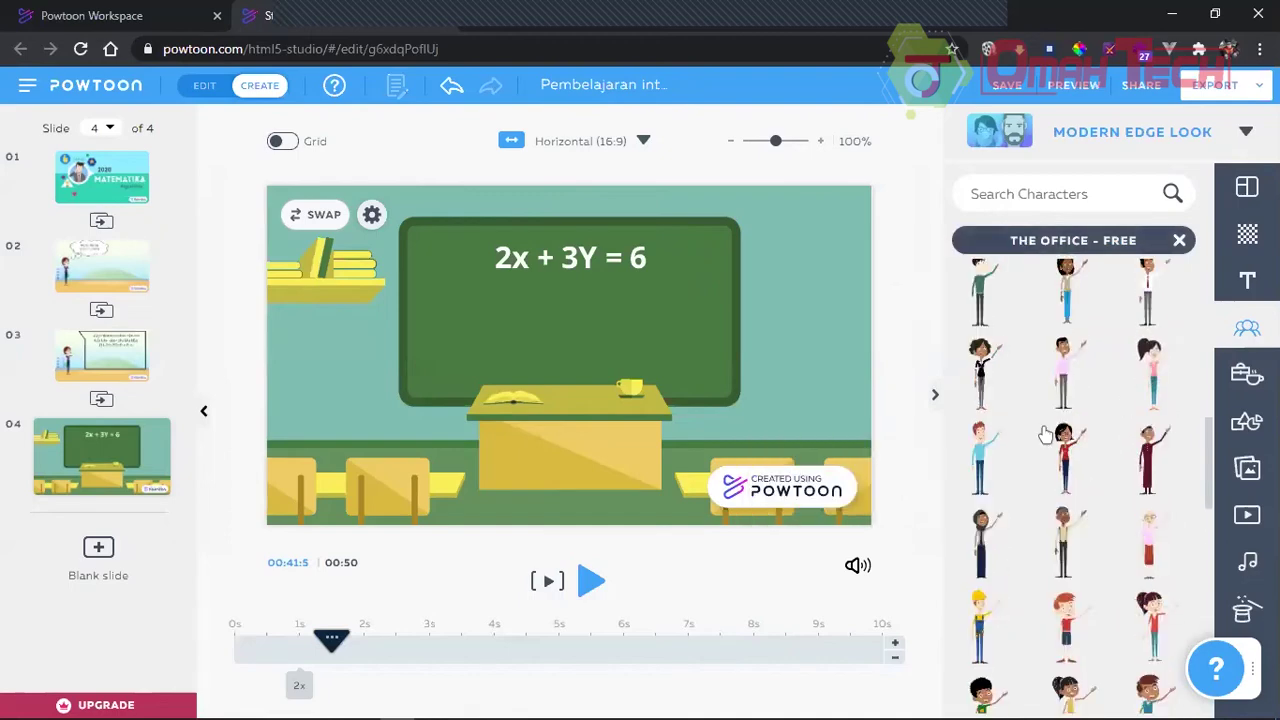
left_click_drag(547, 345, 304, 329)
left_click_drag(399, 264, 416, 234)
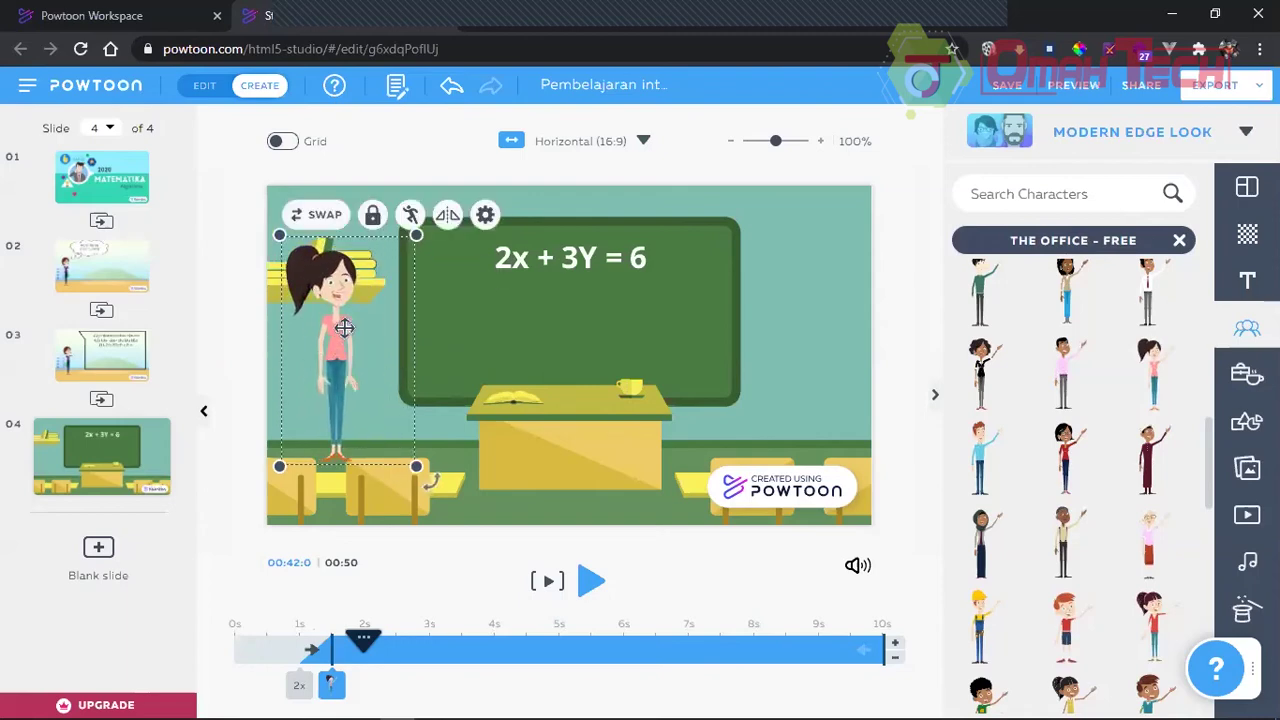
left_click_drag(332, 347, 335, 328)
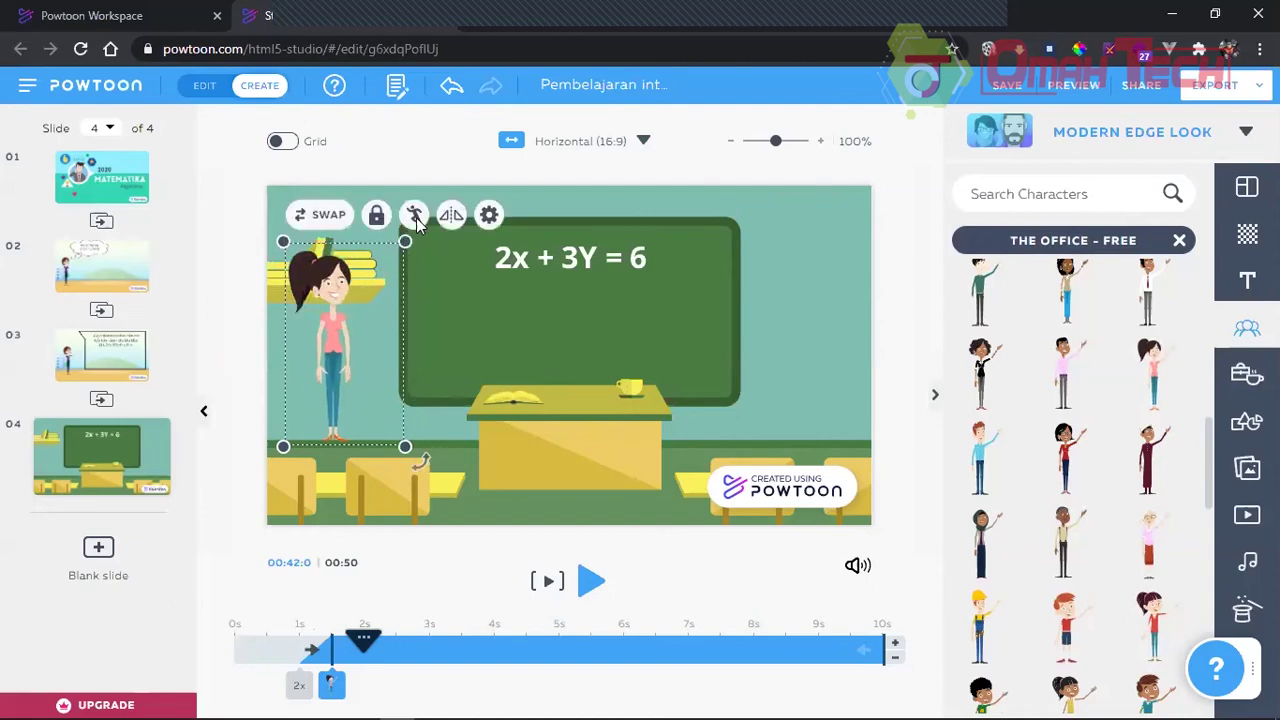
Step: Give the woman the Thinking pose, then resize her and position her in front of the bookshelf beside the chalkboard
left_click(414, 215)
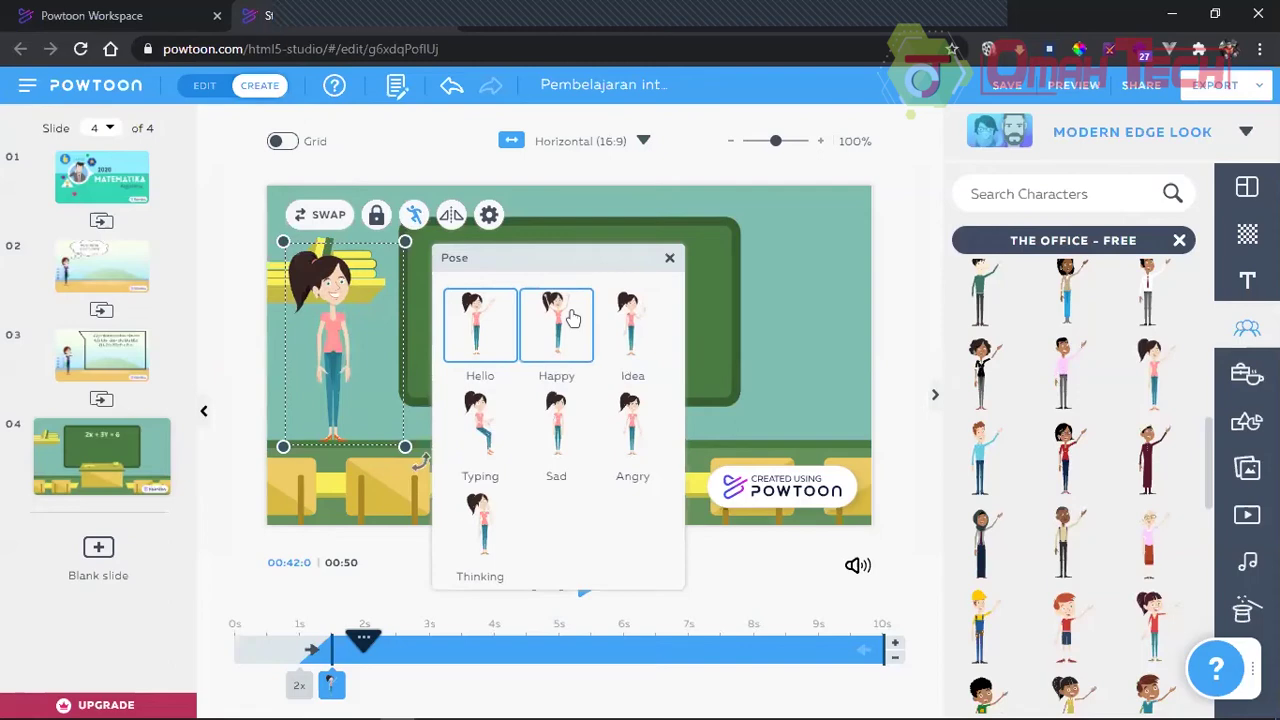
left_click(669, 258)
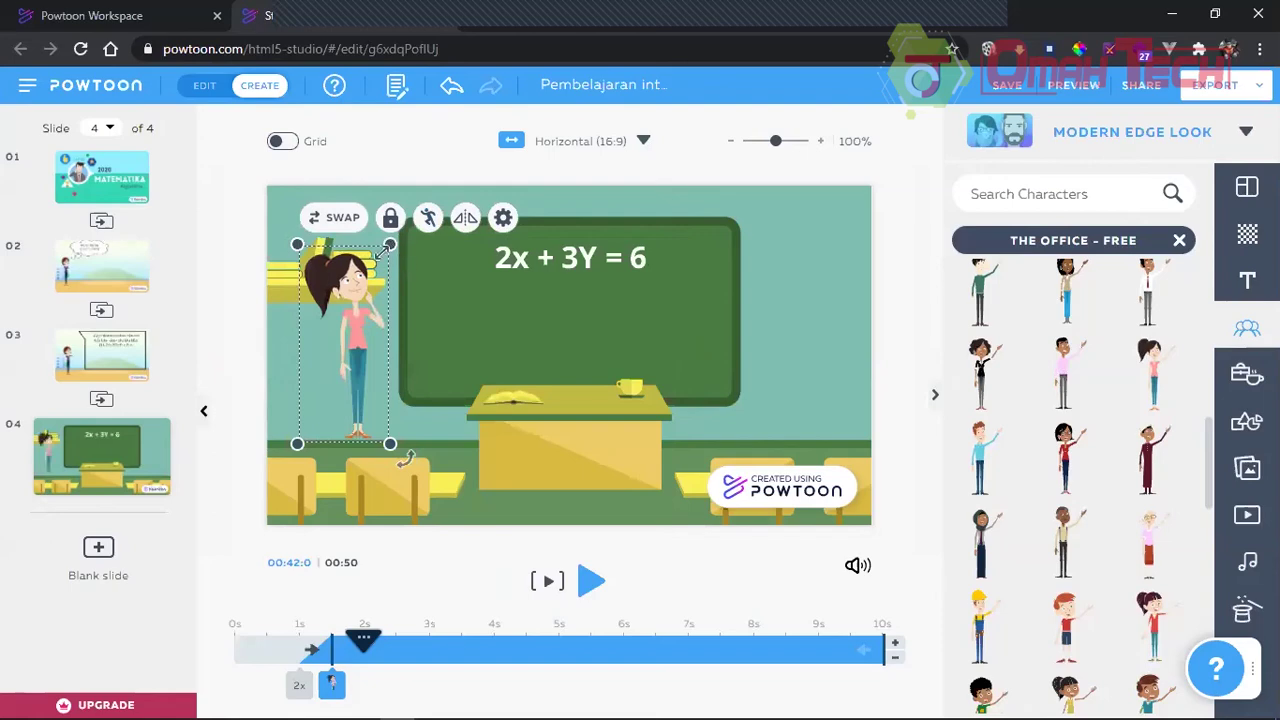
left_click_drag(390, 244, 351, 308)
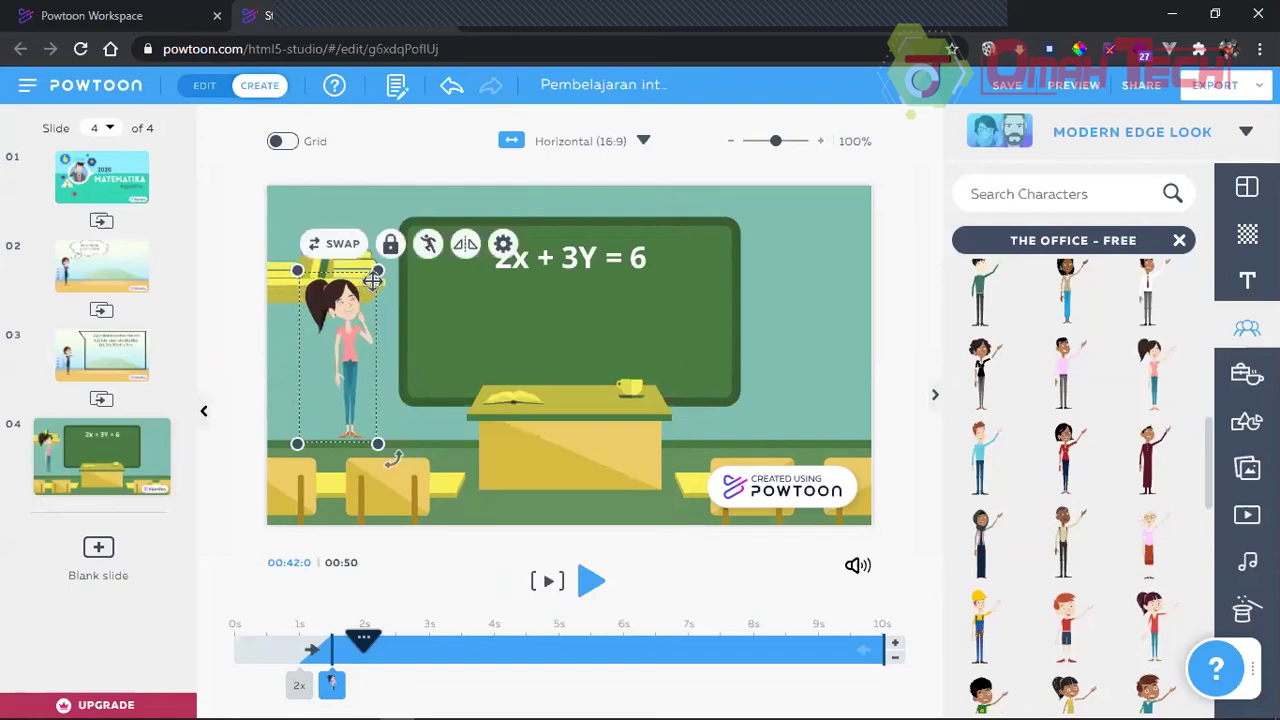
left_click_drag(378, 269, 347, 289)
left_click(360, 319)
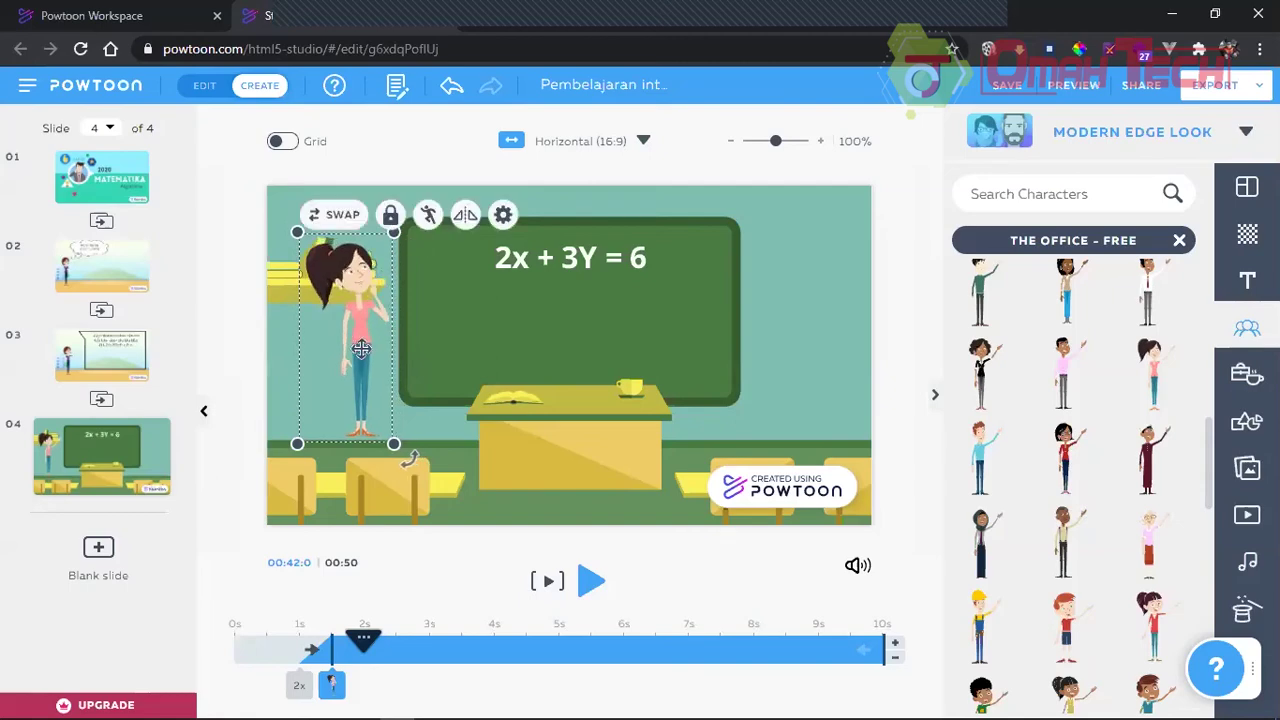
left_click_drag(357, 341, 344, 345)
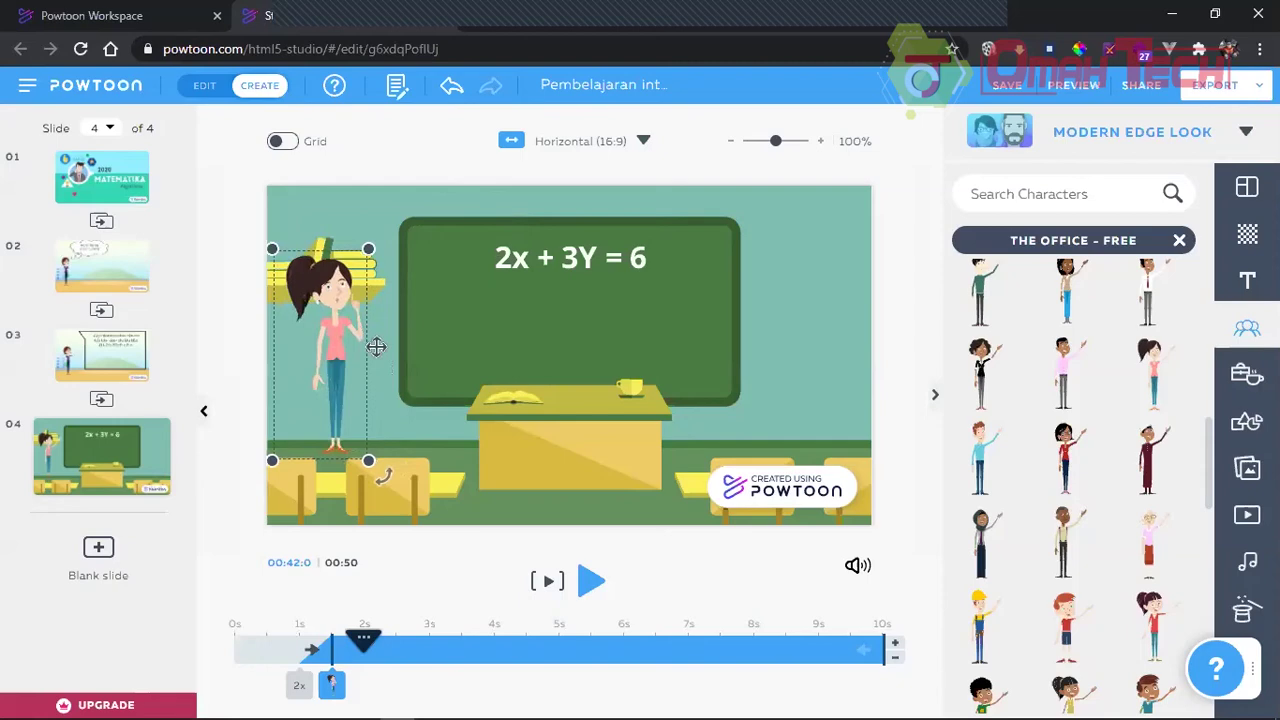
mouse_move(279, 416)
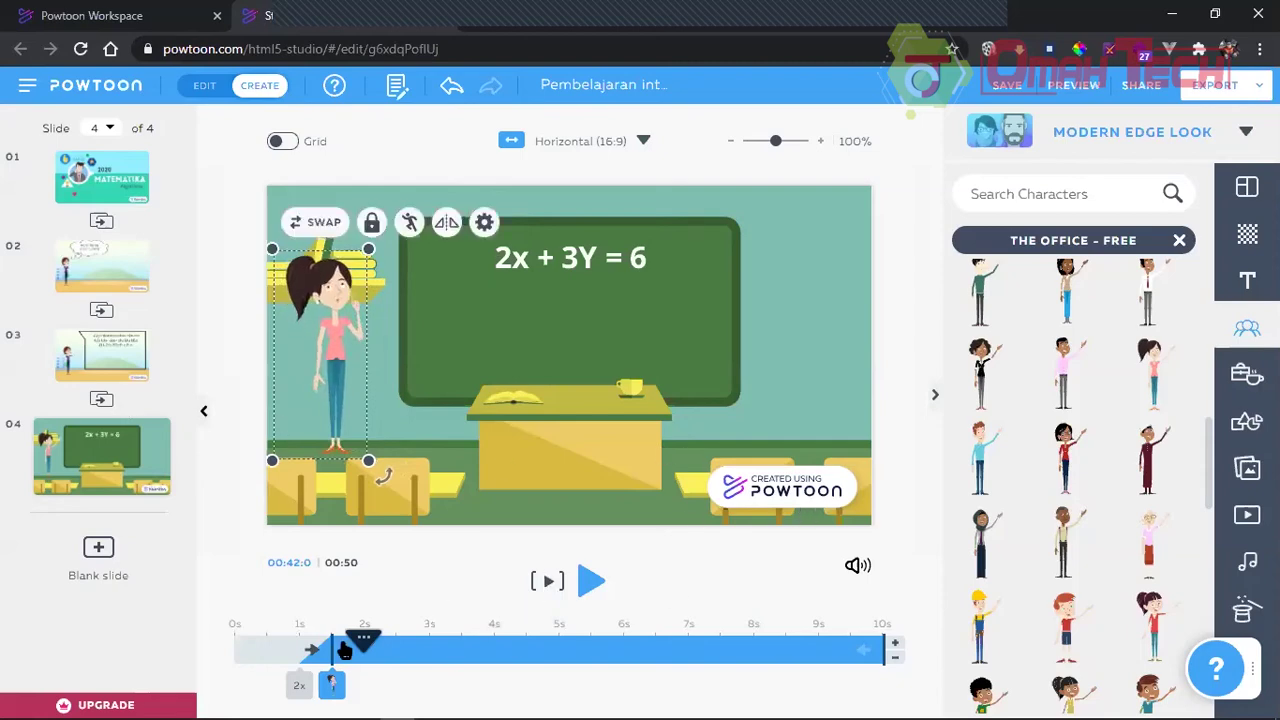
Step: Record a voiceover of about 12 seconds for the current slide only, starting from the beginning of slide 4
left_click(238, 645)
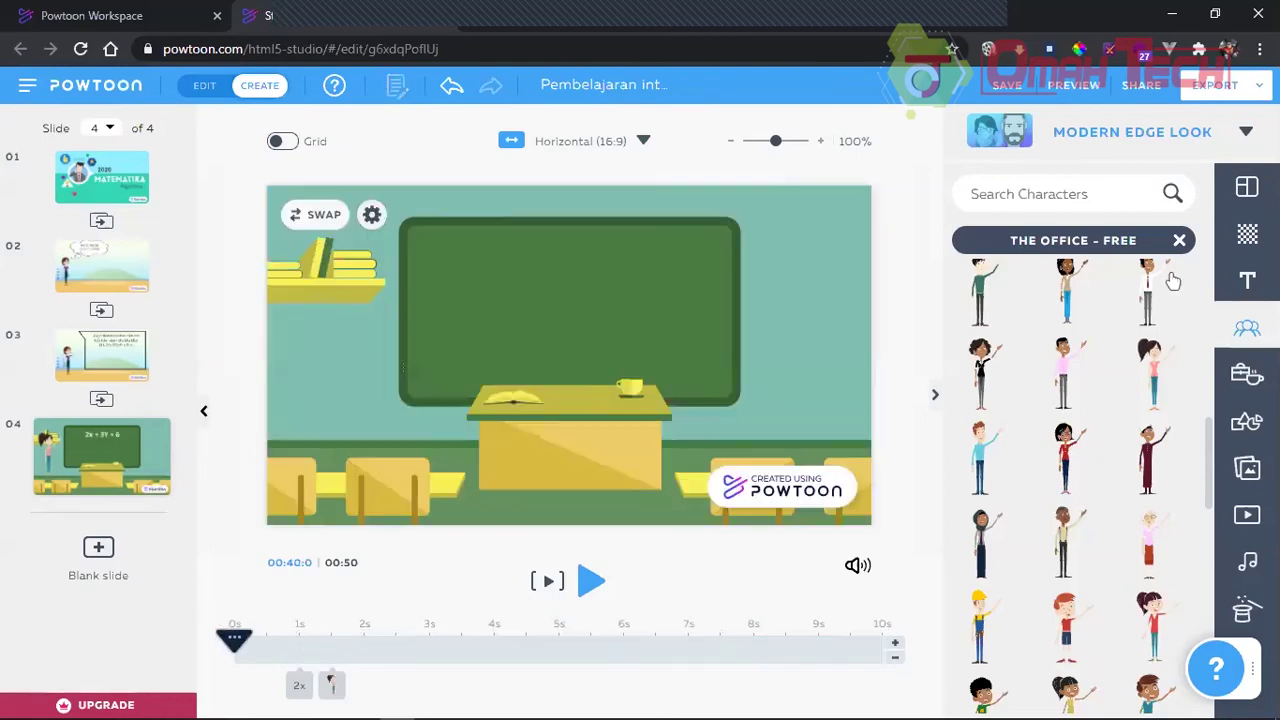
left_click(1180, 240)
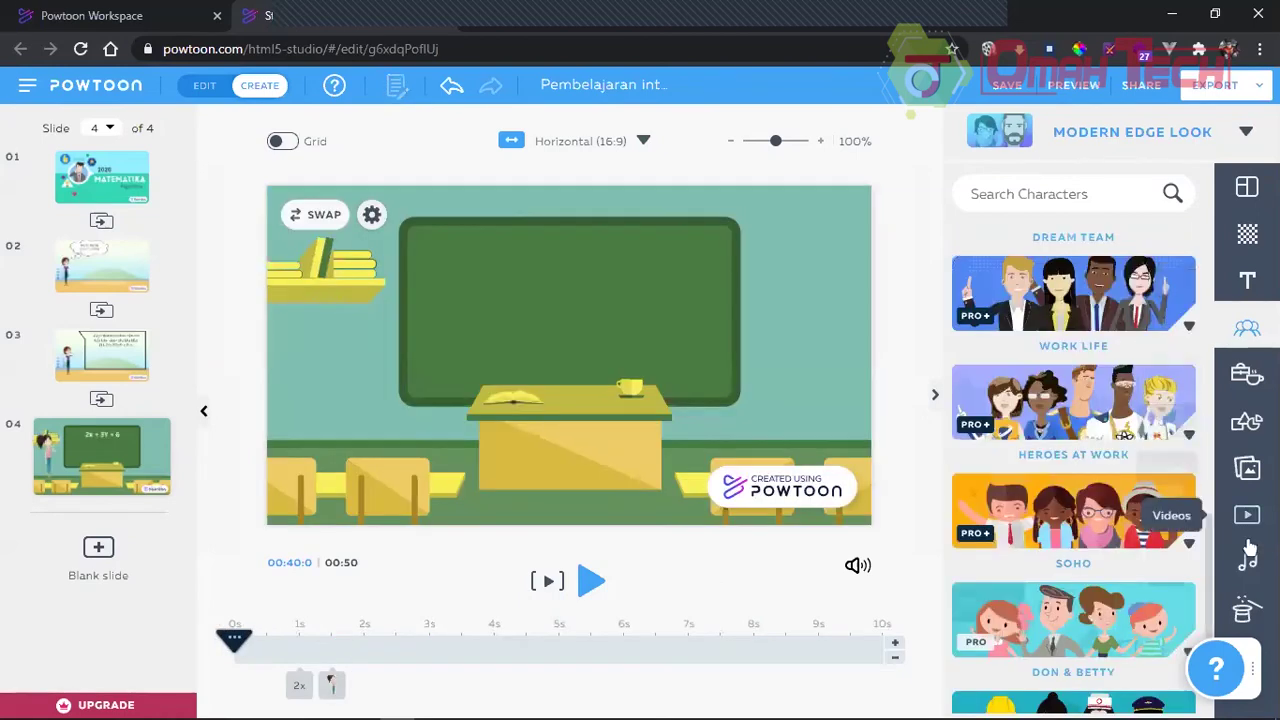
left_click(1253, 565)
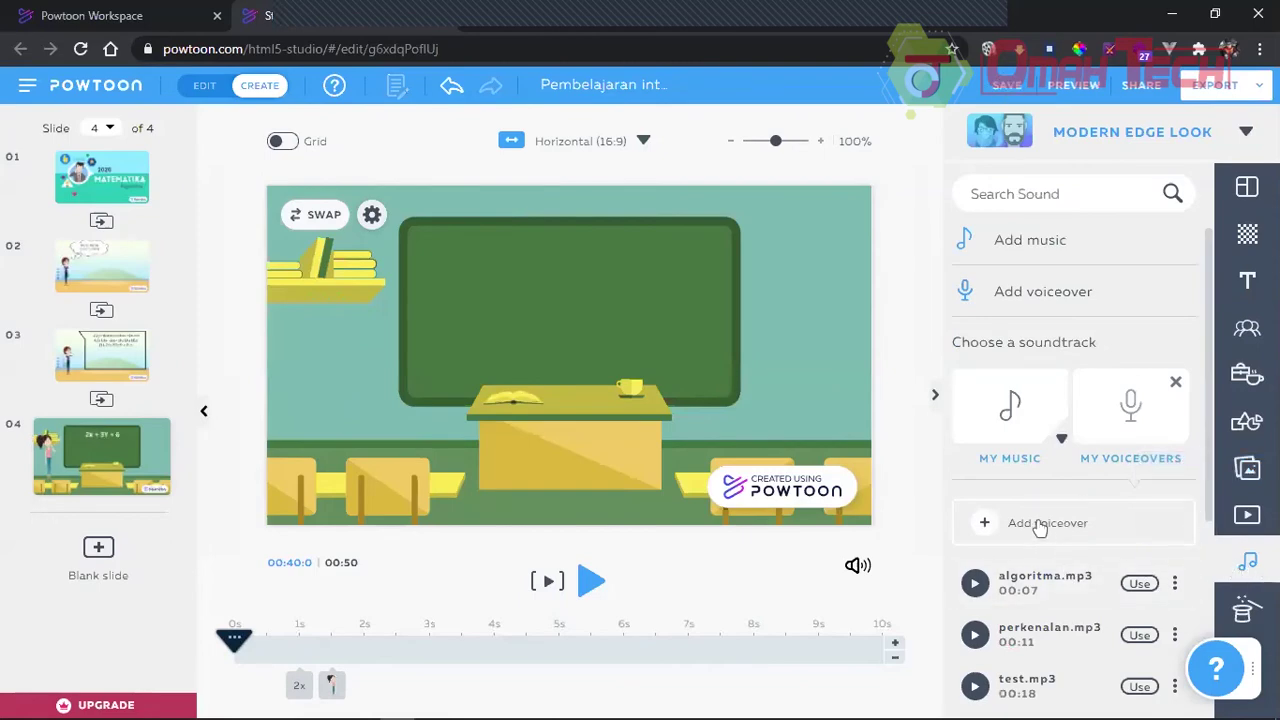
left_click(1000, 522)
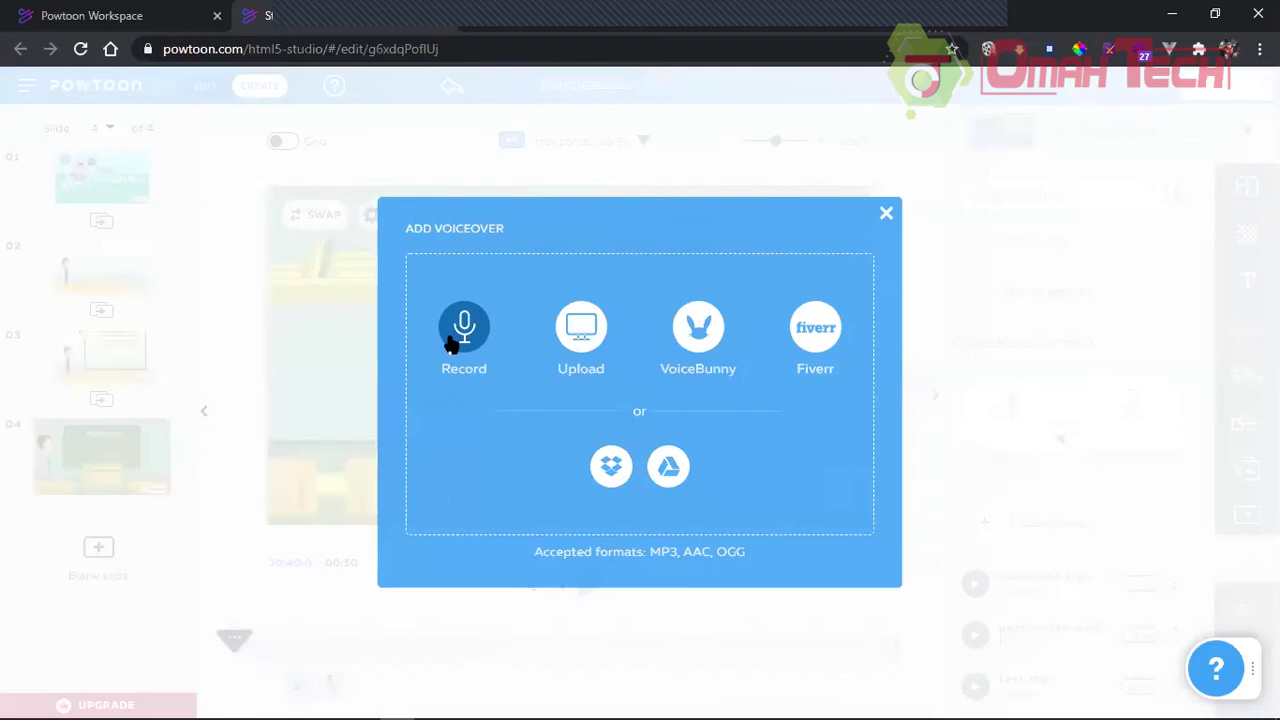
left_click(449, 337)
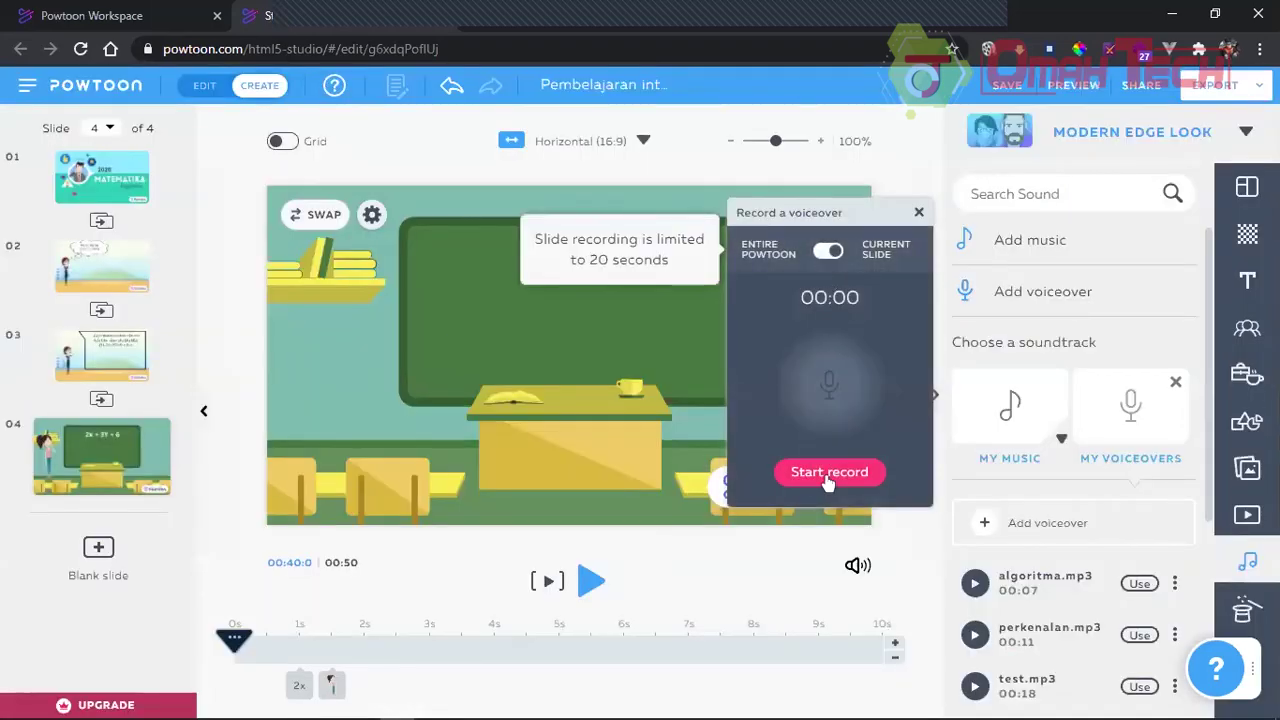
left_click(830, 252)
left_click(832, 252)
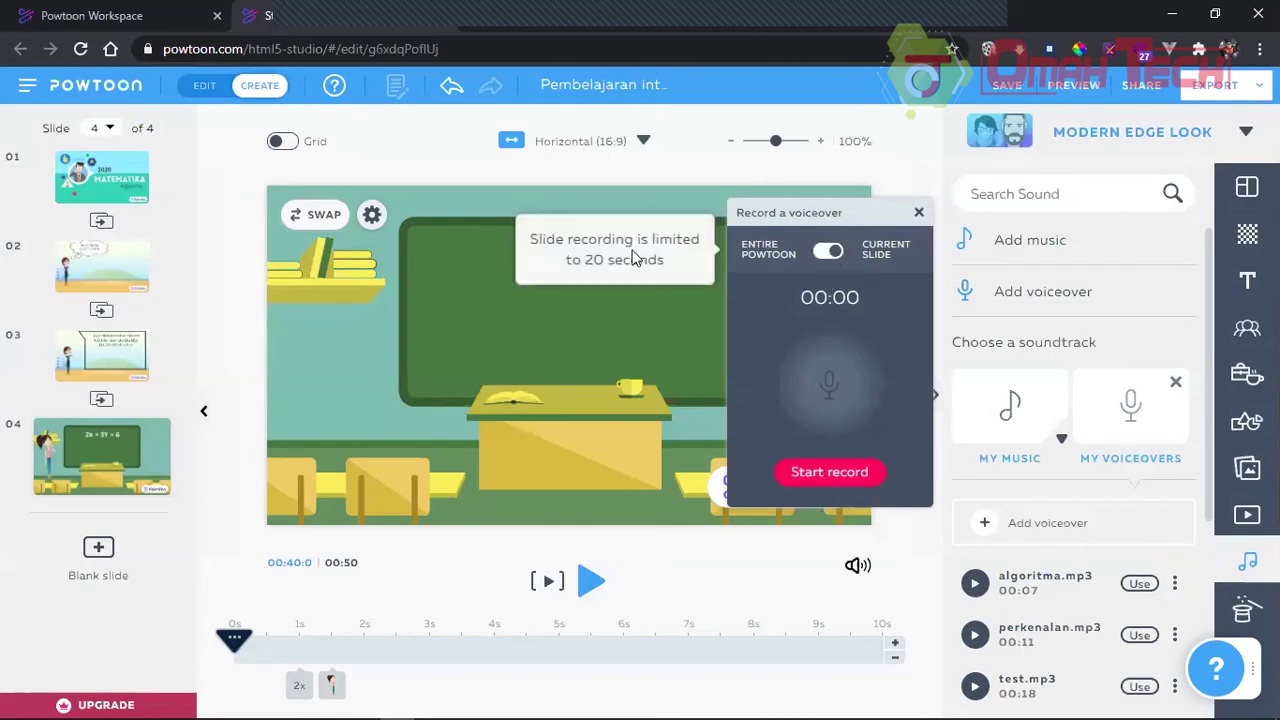
left_click(830, 478)
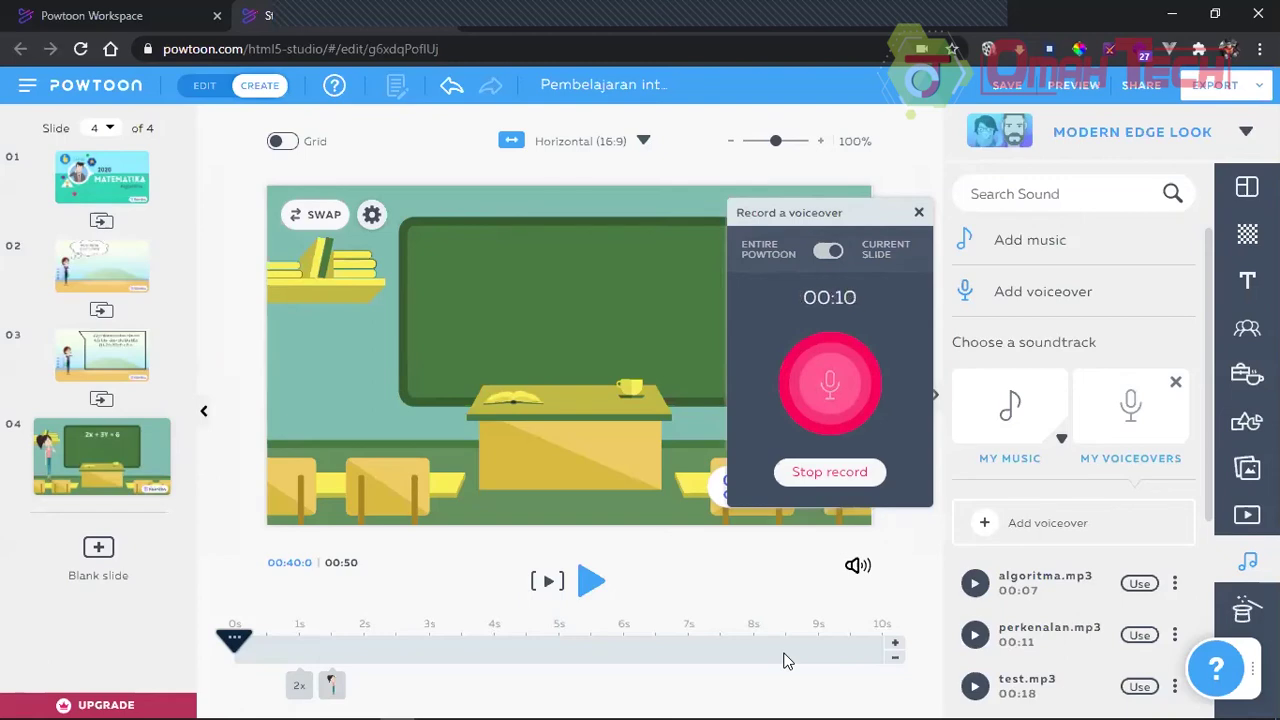
left_click(826, 478)
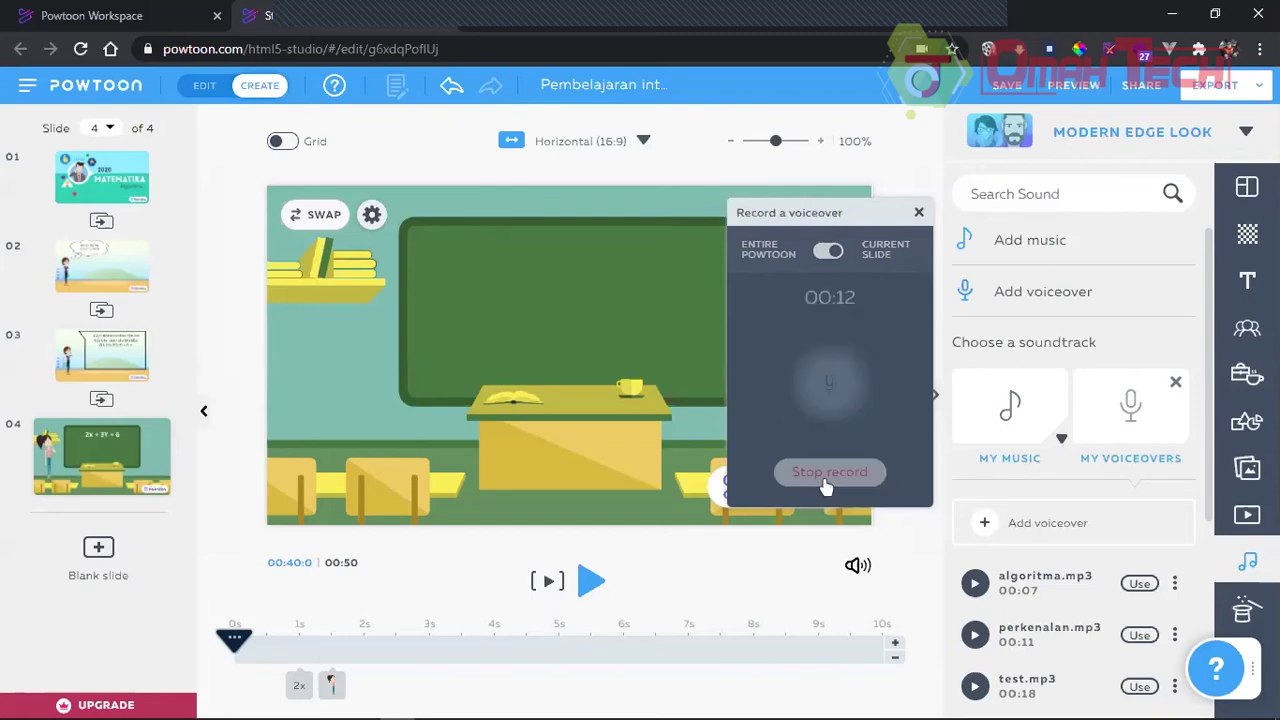
Step: Save the recording as "penjelasan 1" and close the sound control
left_click(864, 462)
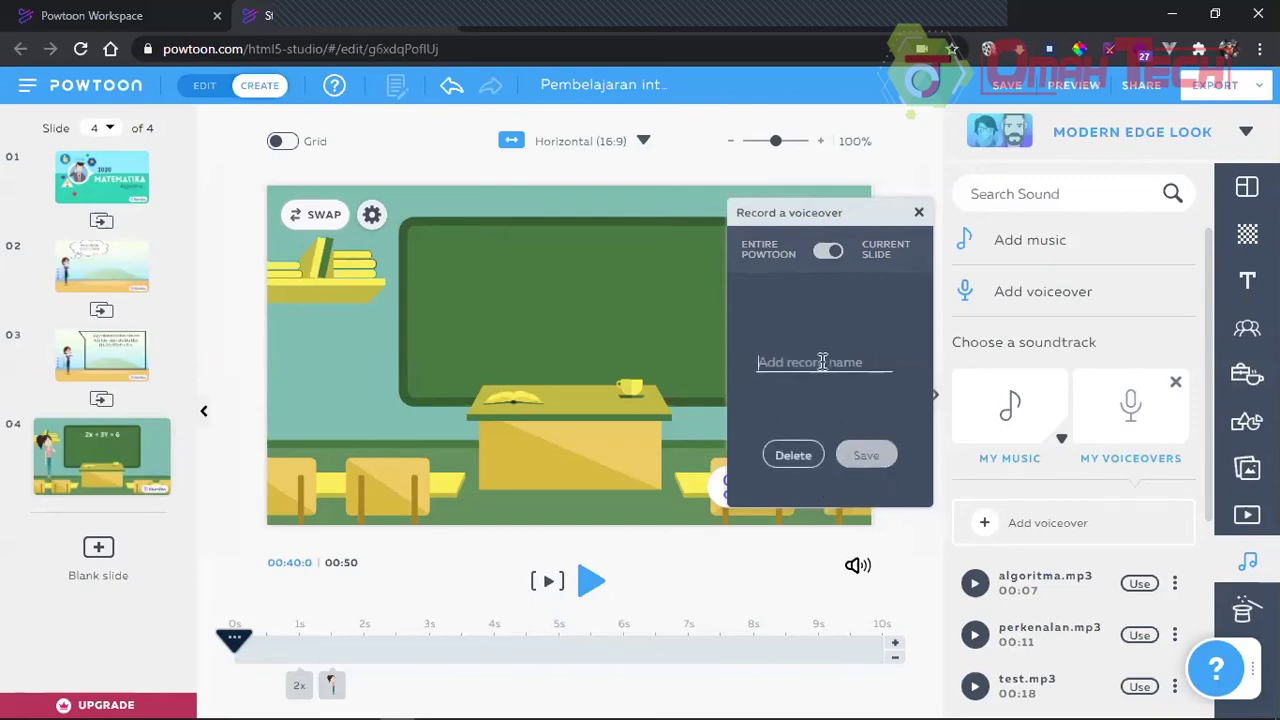
type("penjelasa")
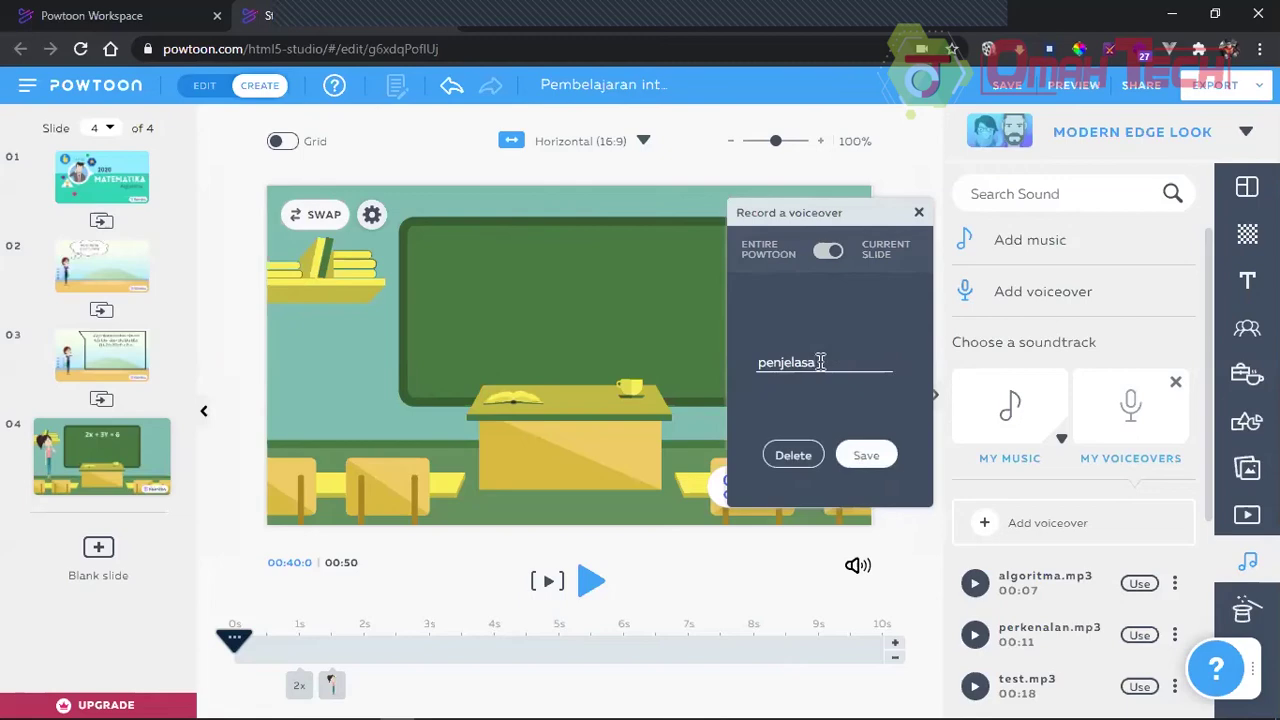
left_click(864, 453)
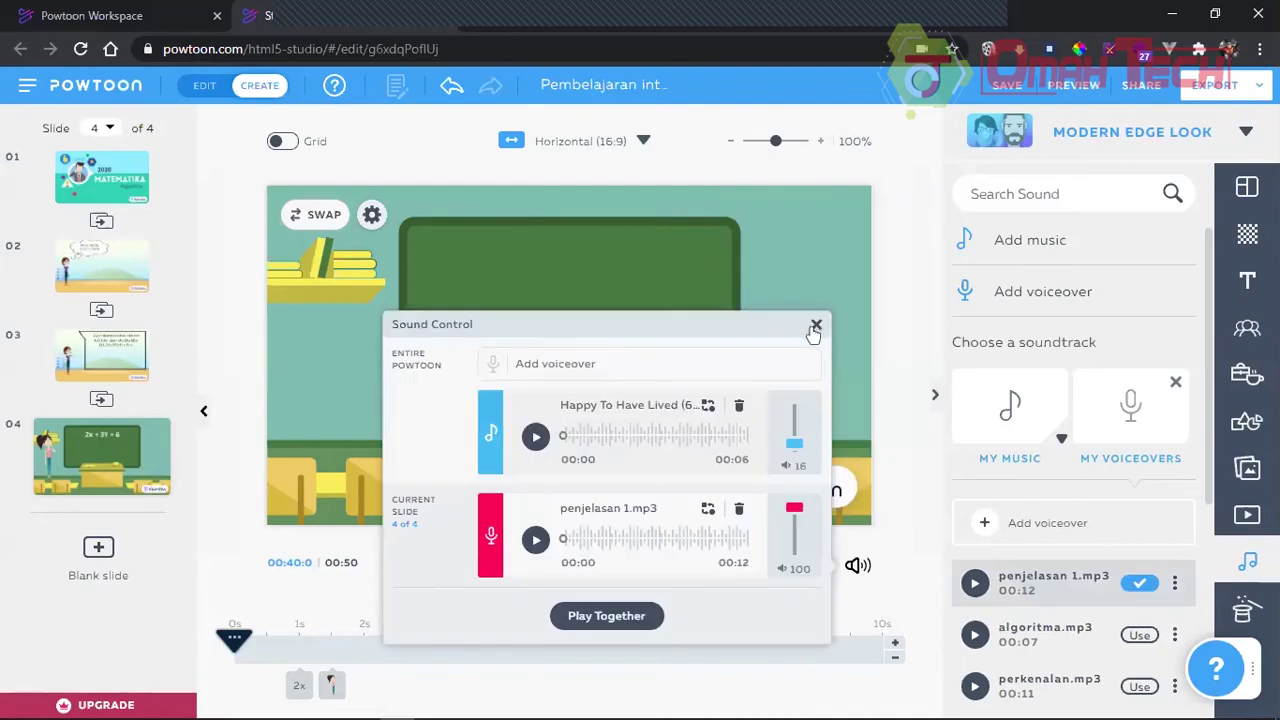
left_click(815, 326)
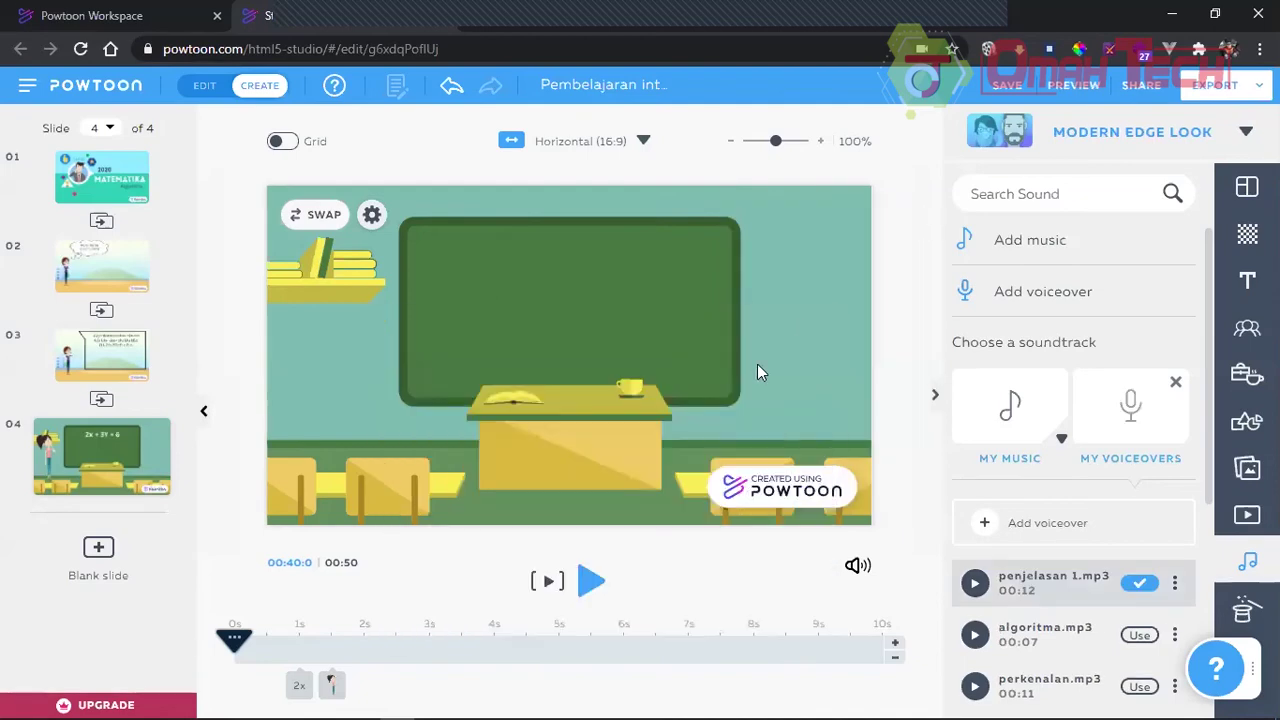
Step: Play slide 4 with its voiceover and extend the slide's duration by 2 seconds to 12 seconds
left_click(596, 600)
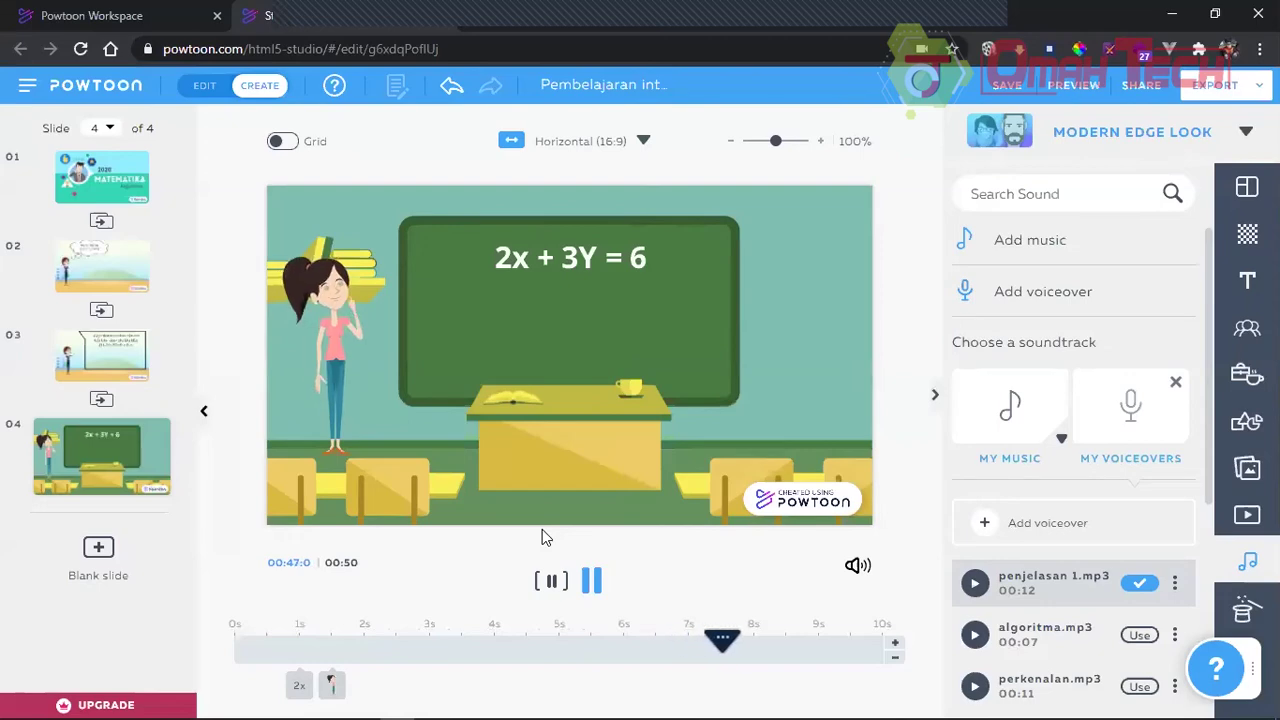
left_click(895, 651)
left_click(895, 651)
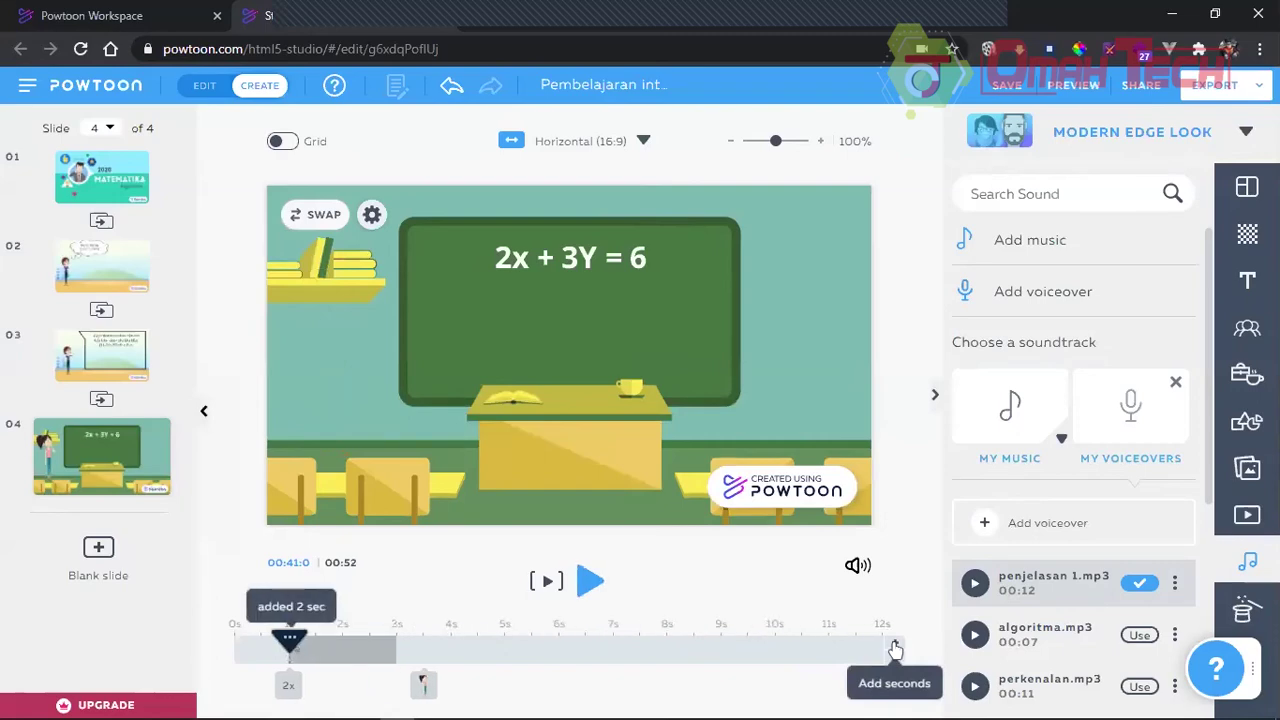
Step: Undo the last extension of slide 4, then insert 5 seconds at the 2.5-second mark to make the slide 15 seconds long
key("ctrl+z")
key("ctrl+z")
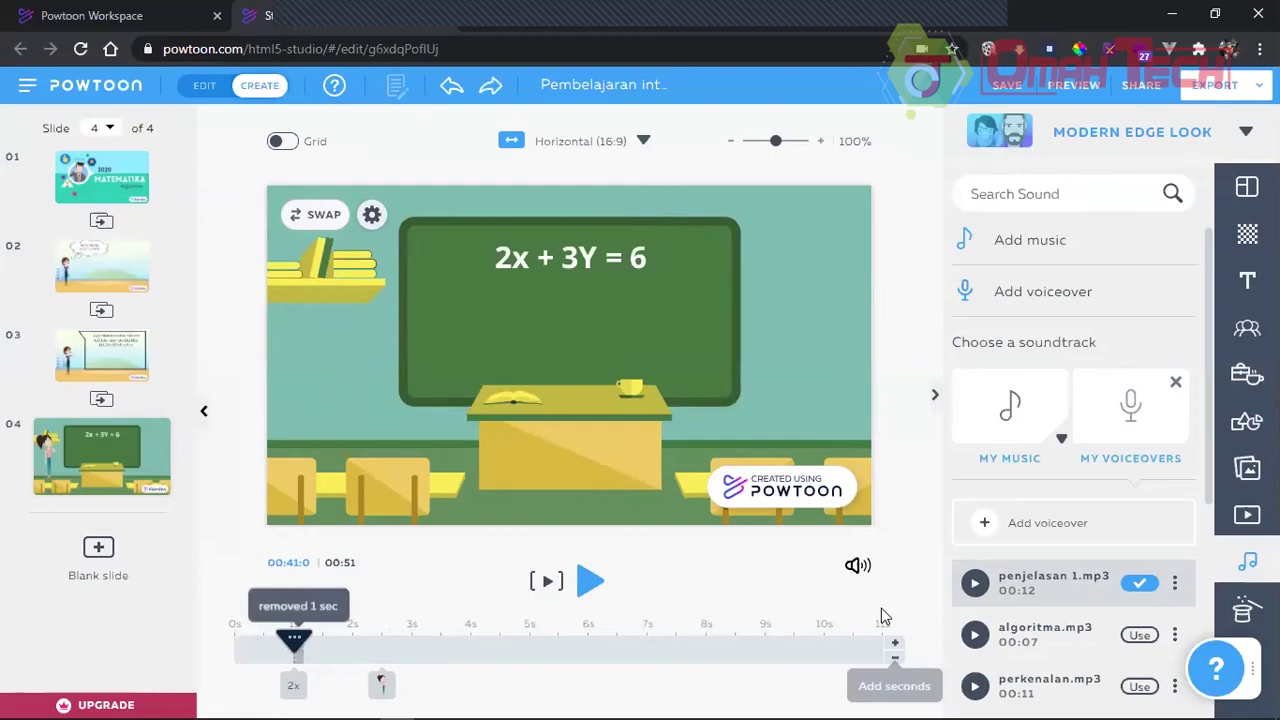
left_click_drag(297, 645, 394, 643)
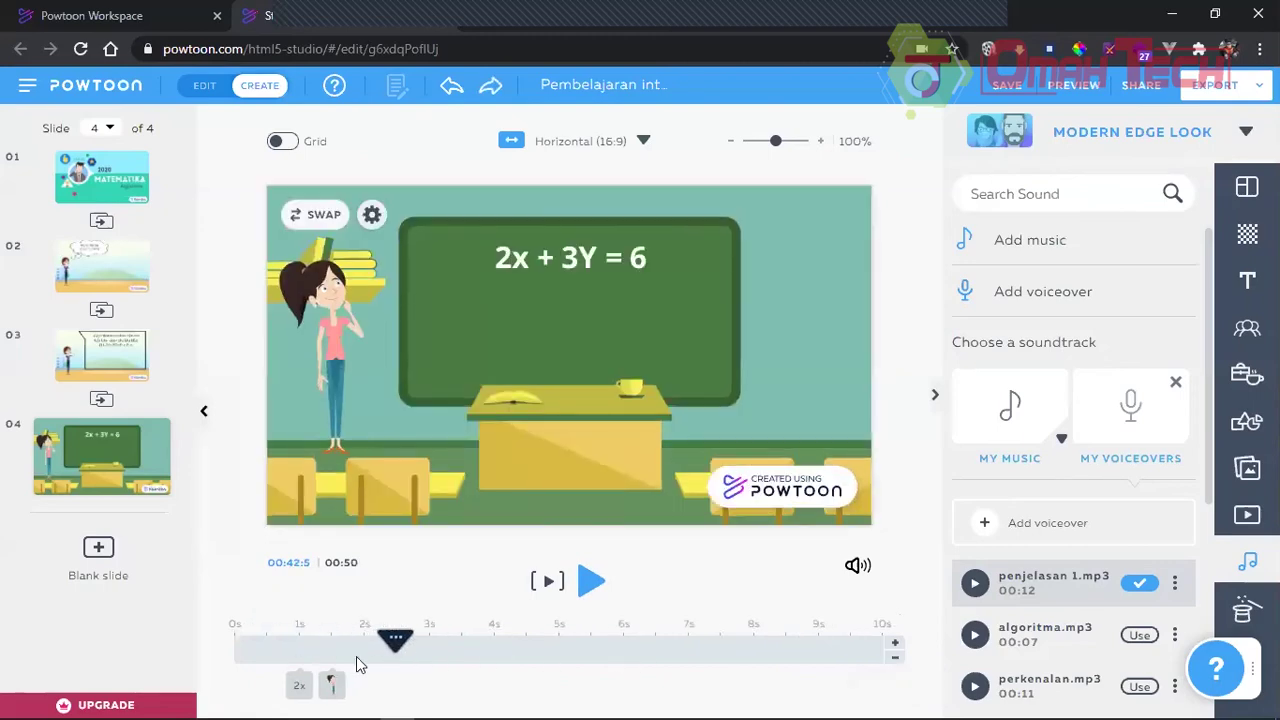
left_click(896, 648)
left_click(896, 648)
left_click(896, 648)
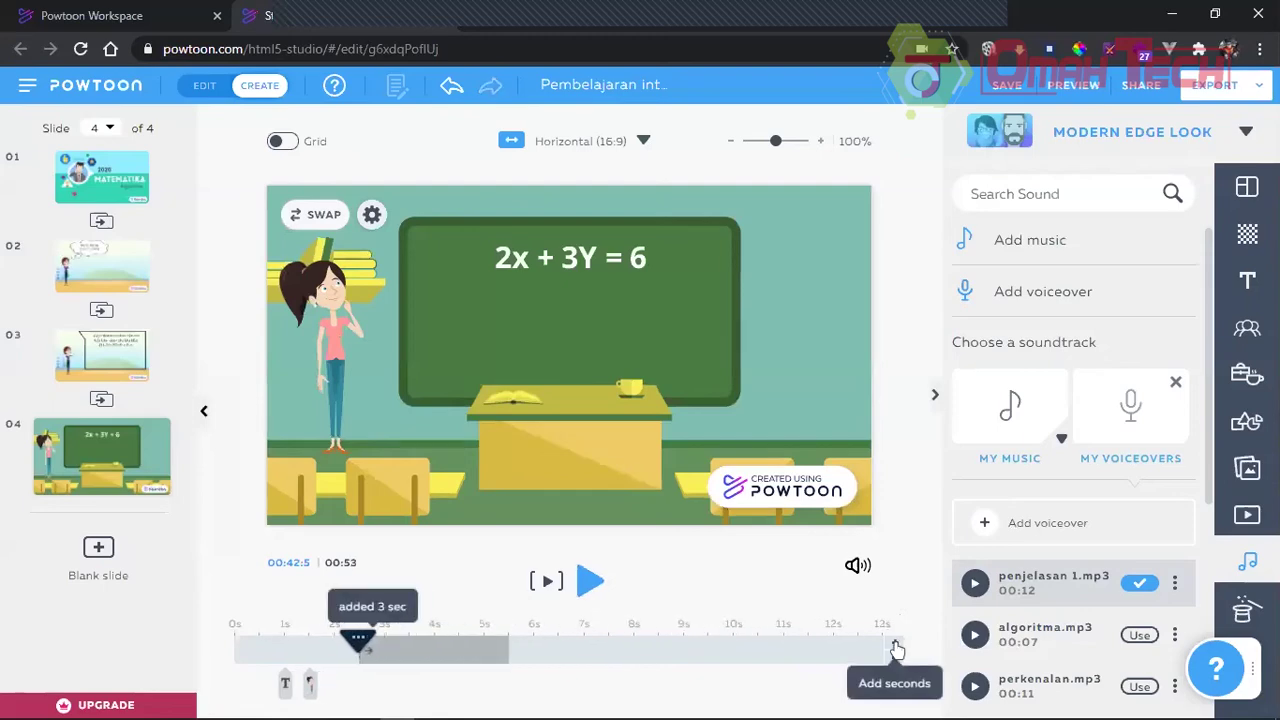
left_click(896, 648)
left_click(896, 648)
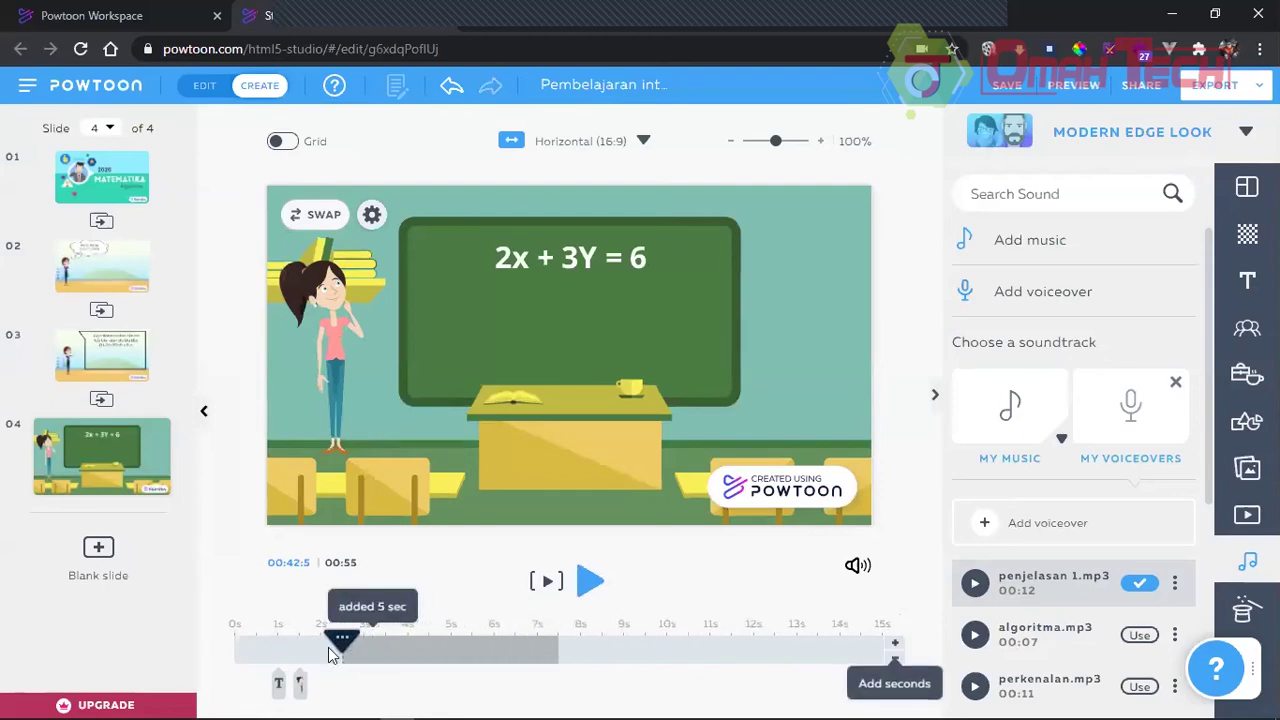
Step: Play slide 4 from its beginning with the voiceover to check when the equation and the woman appear
left_click(221, 647)
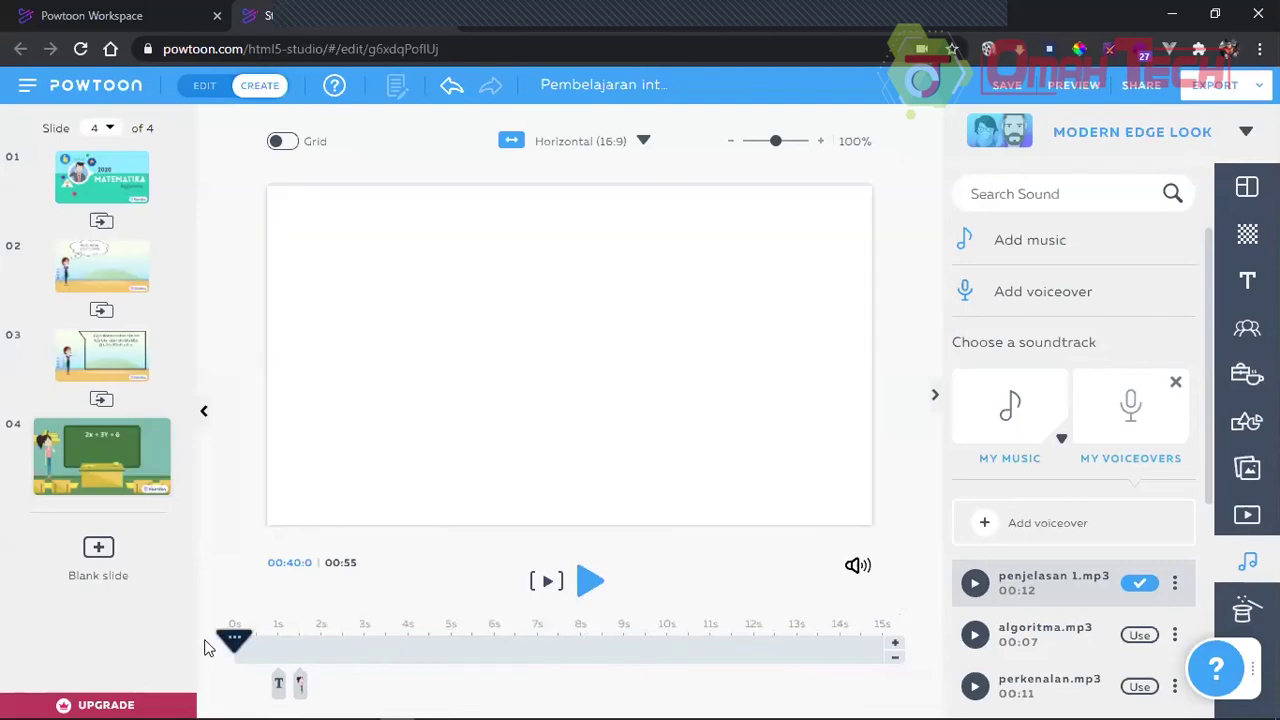
left_click(590, 583)
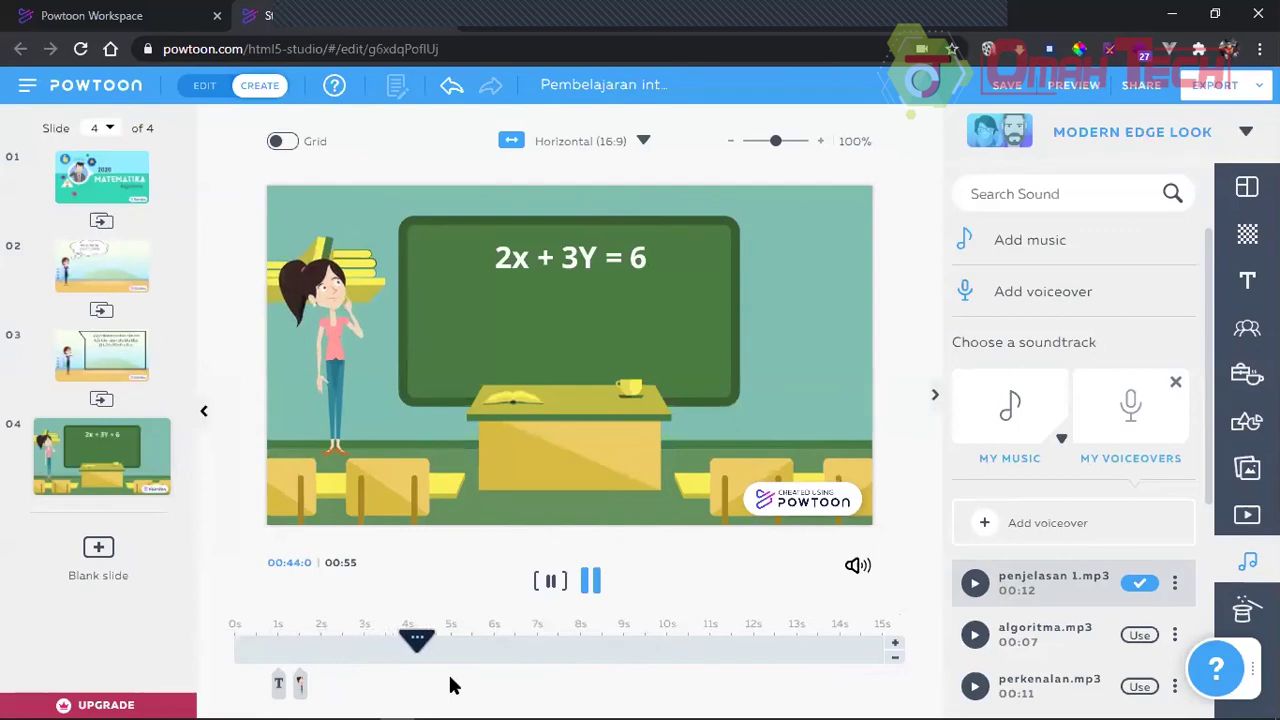
left_click(550, 582)
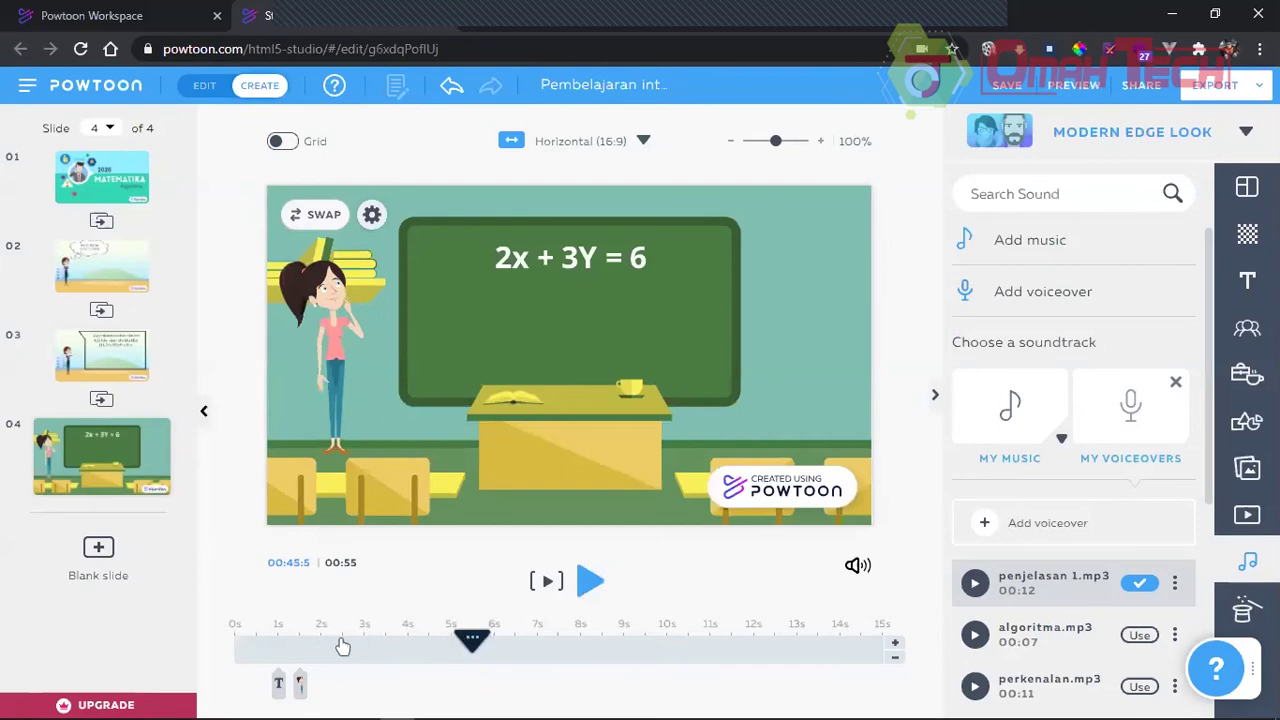
Step: Try delaying the woman's entrance on slide 4 to 5 seconds and play the slide from its beginning
left_click(230, 640)
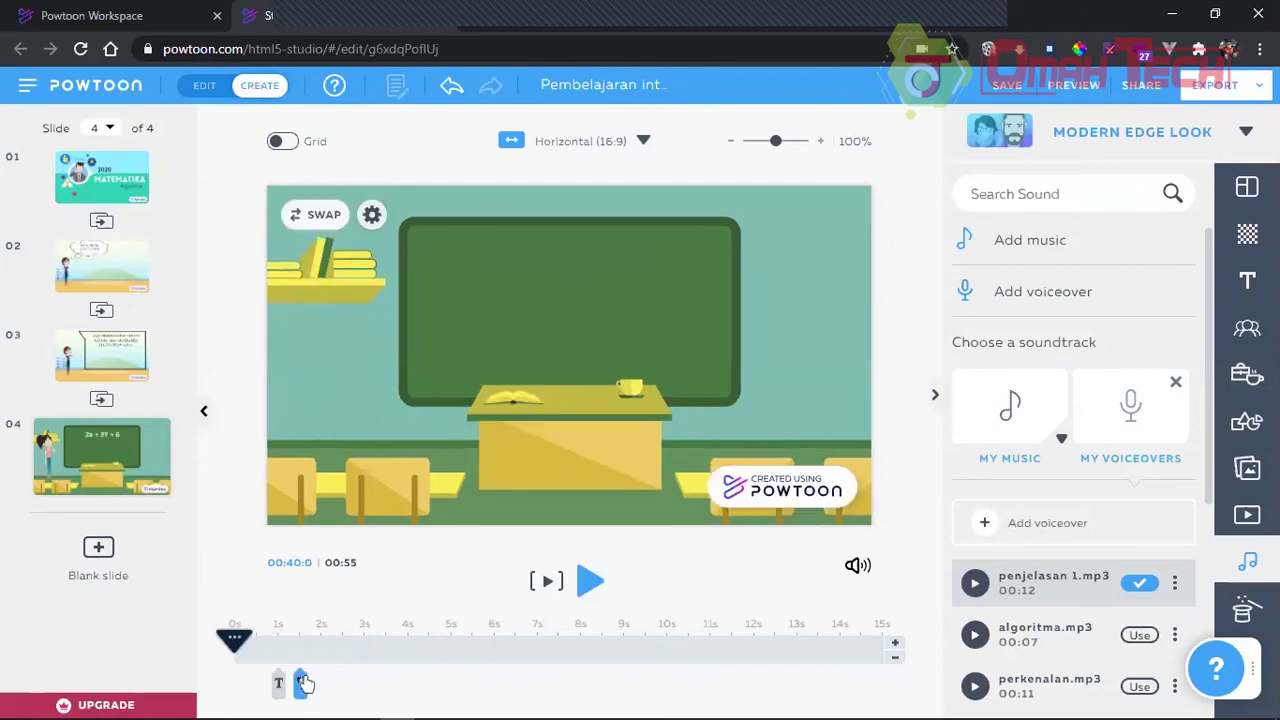
left_click(425, 685)
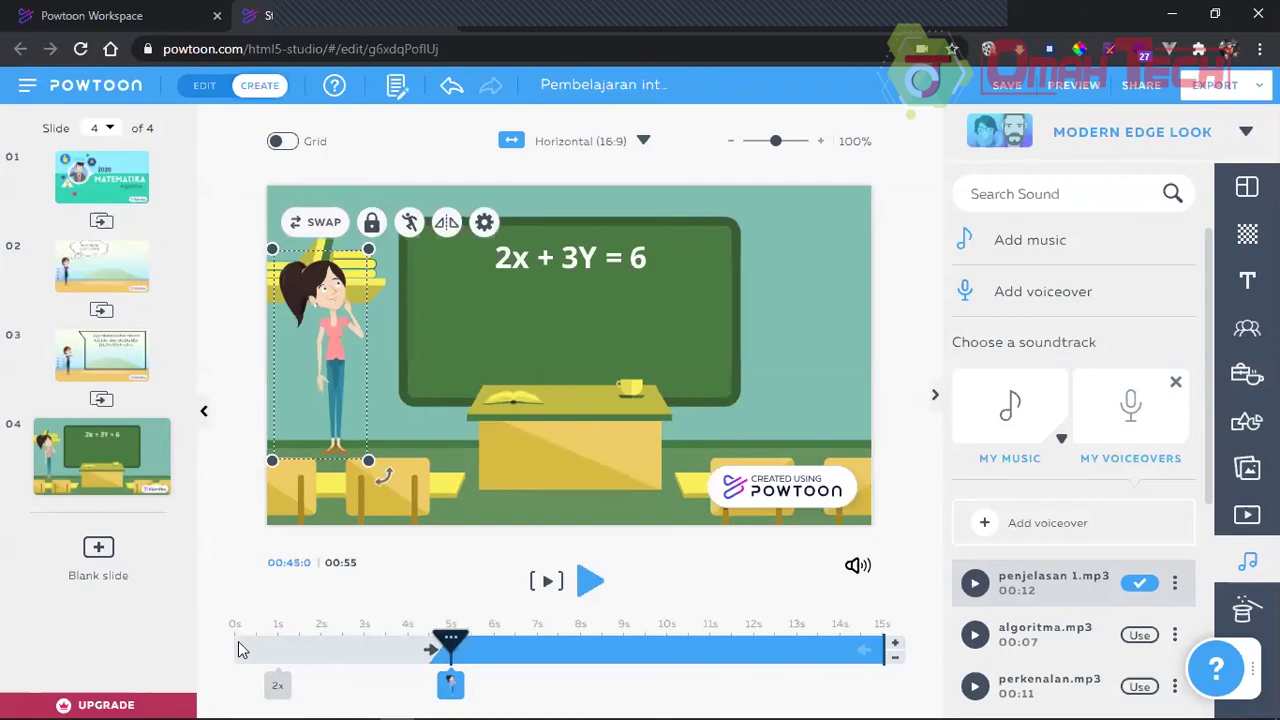
left_click(183, 648)
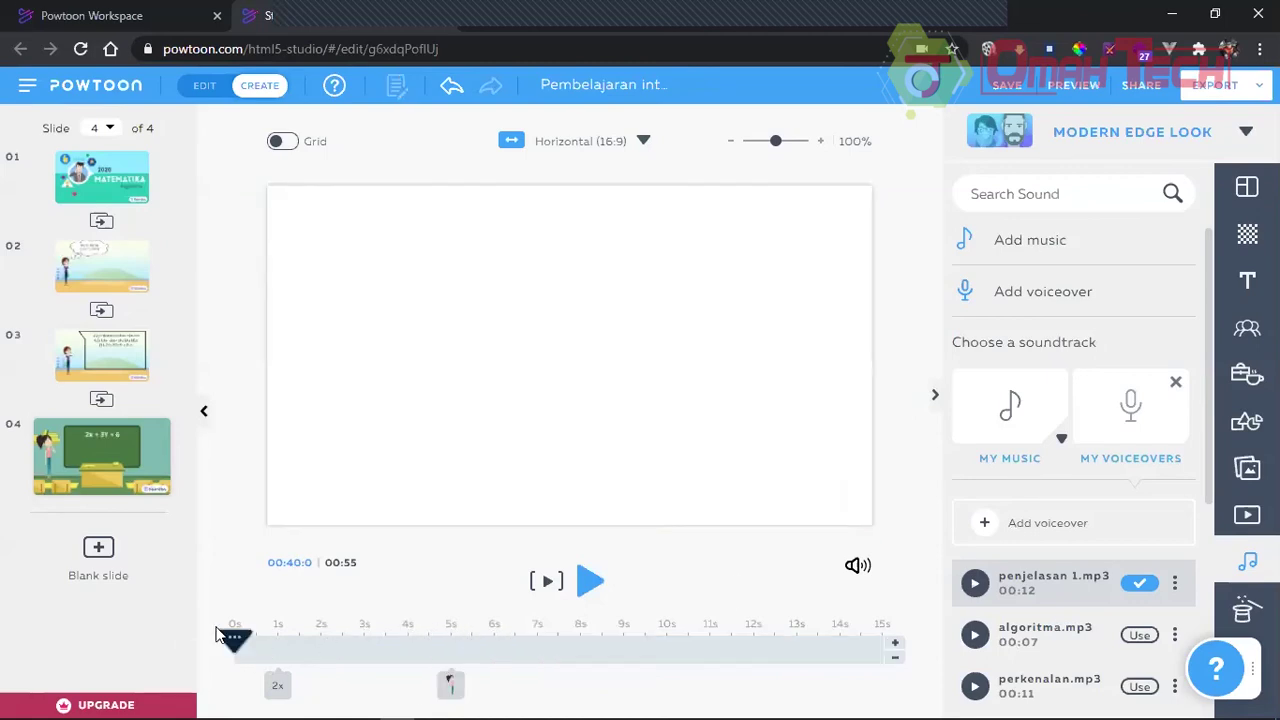
left_click(587, 581)
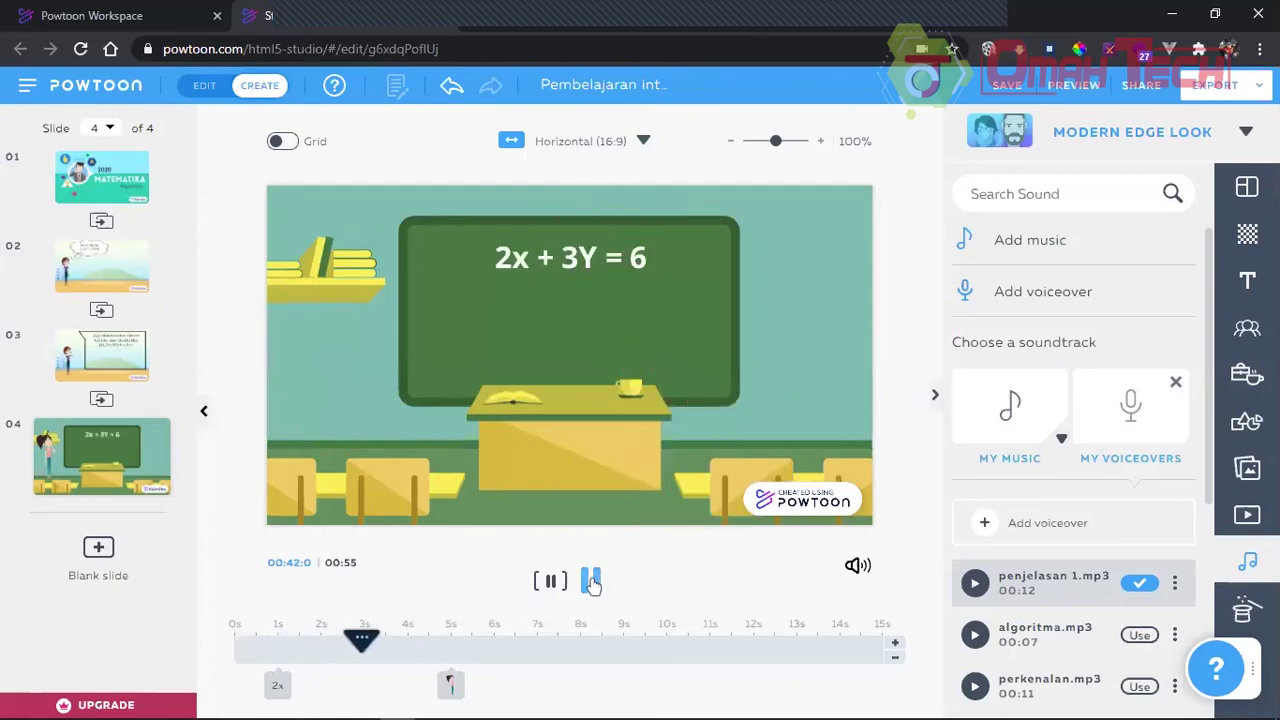
Step: Reorder the entrances on slide 4 so the woman enters at 1.5 seconds and the equation at 6 seconds
left_click(442, 690)
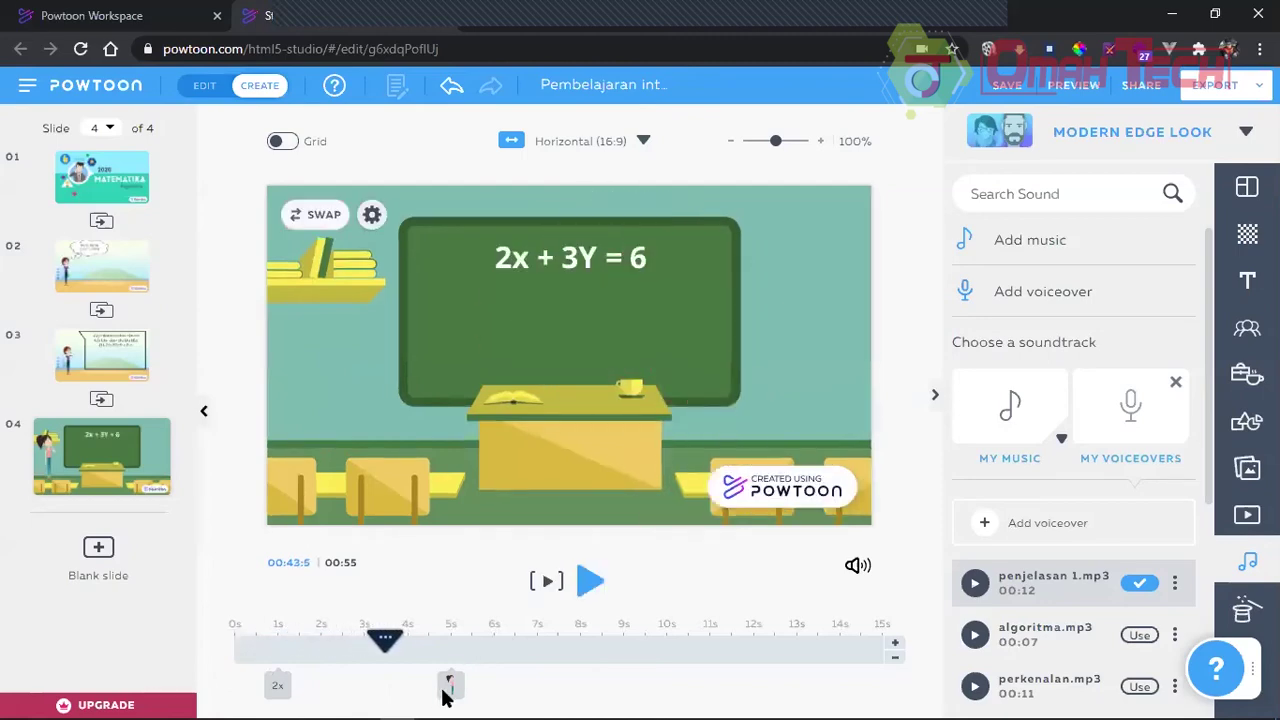
left_click(260, 688)
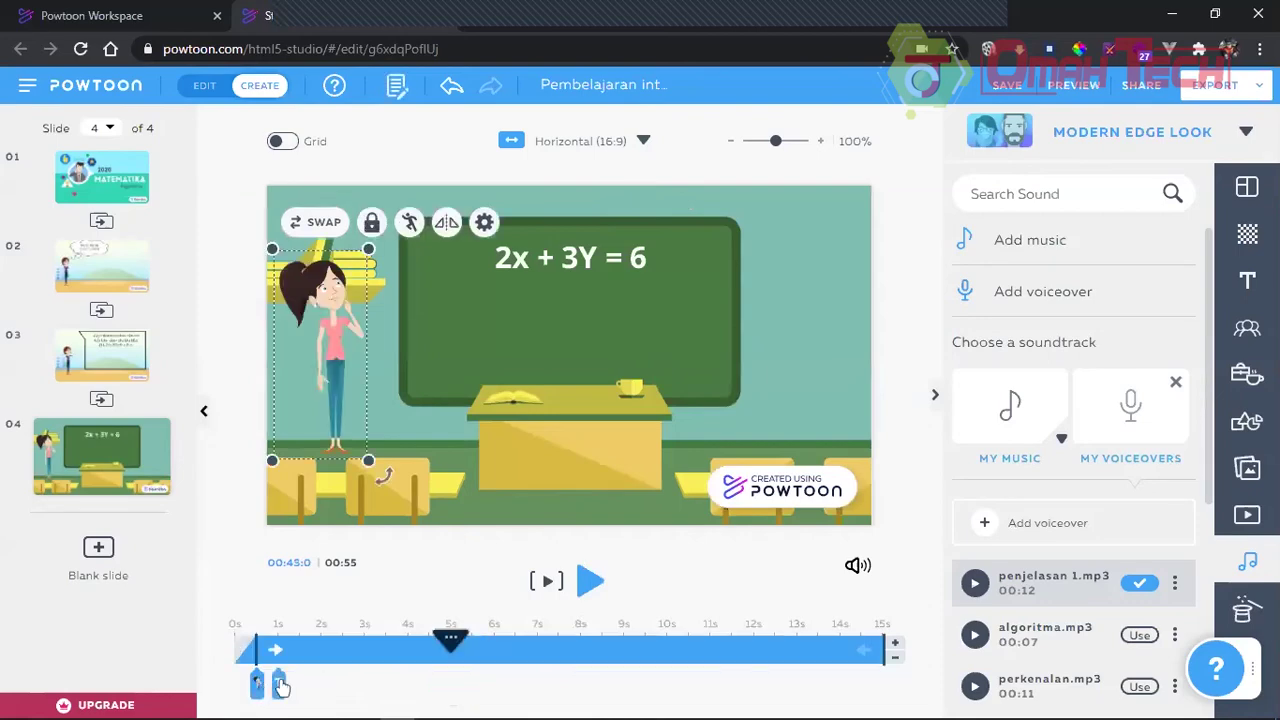
left_click_drag(545, 684, 494, 685)
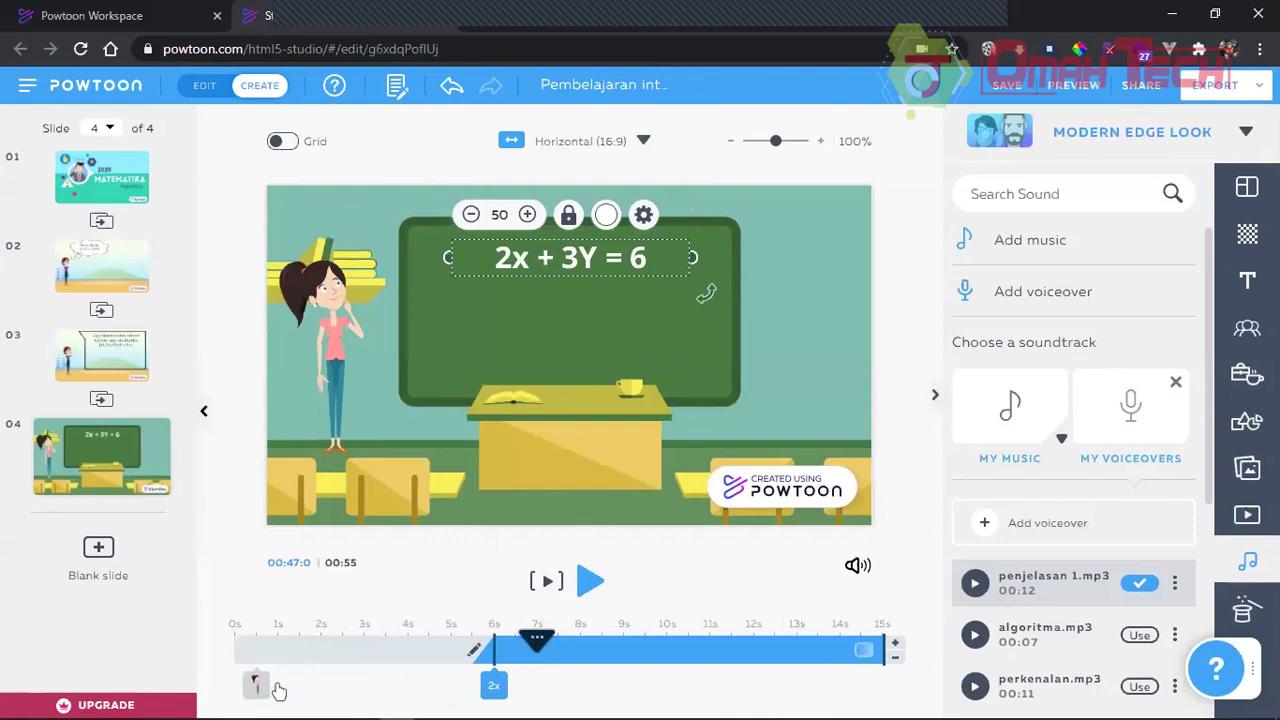
left_click_drag(258, 685, 305, 685)
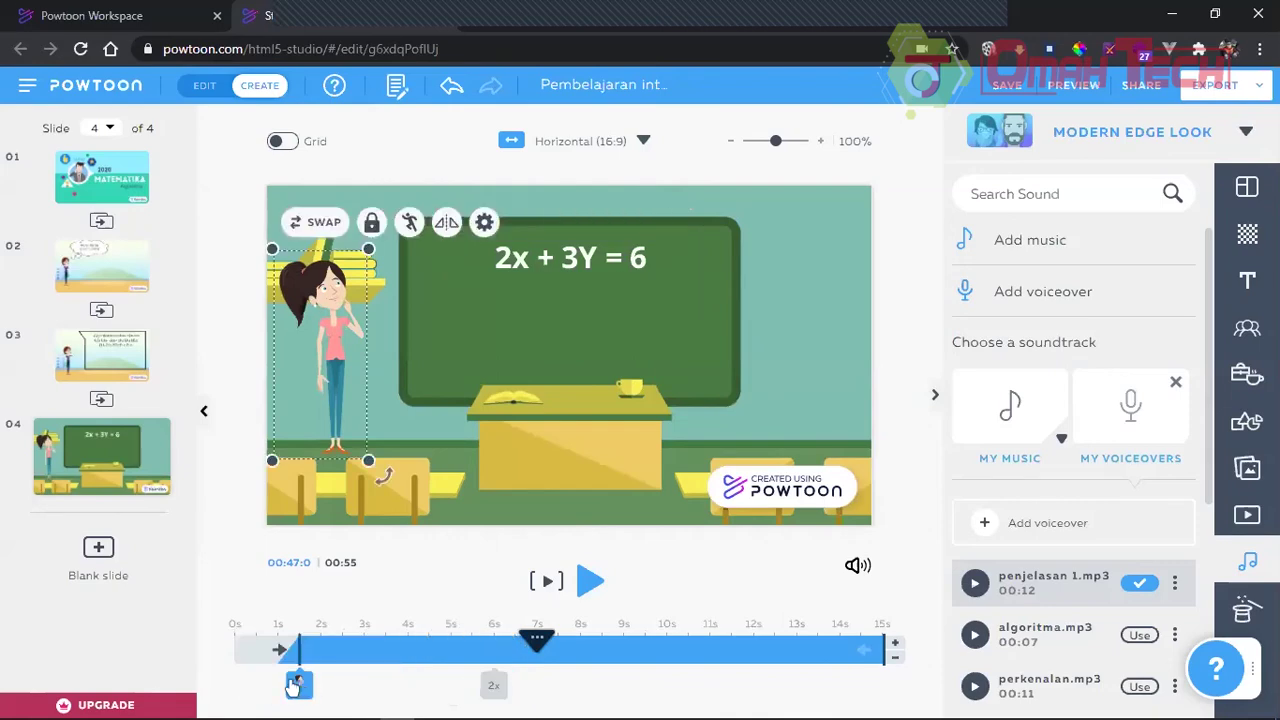
Step: Move the equation's entrance on slide 4 to 5 seconds, playing the slide to check it against the voiceover
left_click_drag(545, 642, 229, 663)
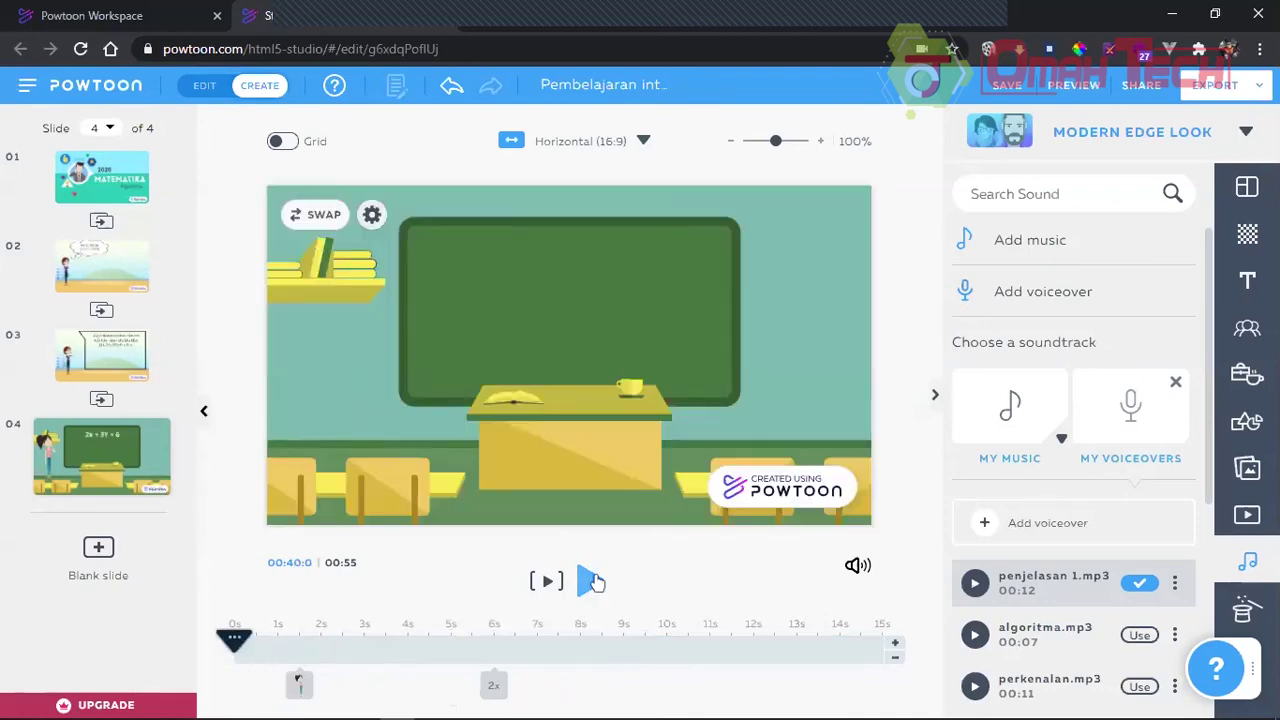
left_click(592, 582)
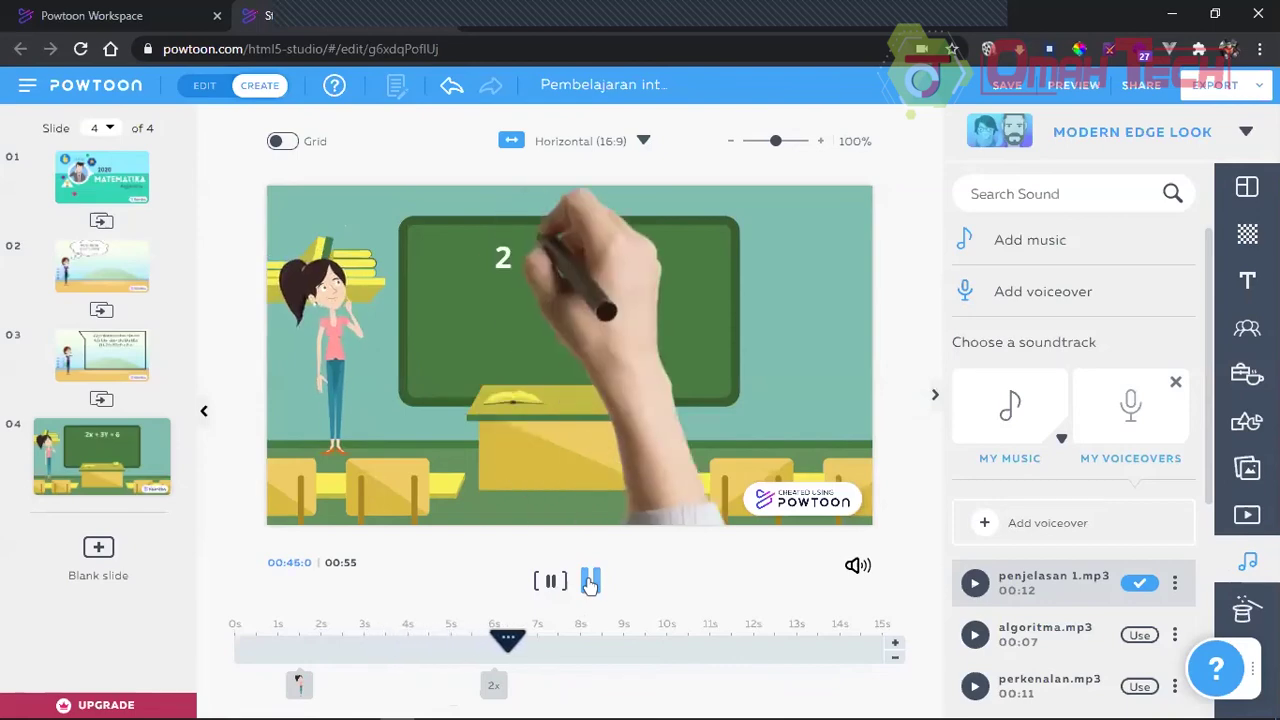
left_click(493, 686)
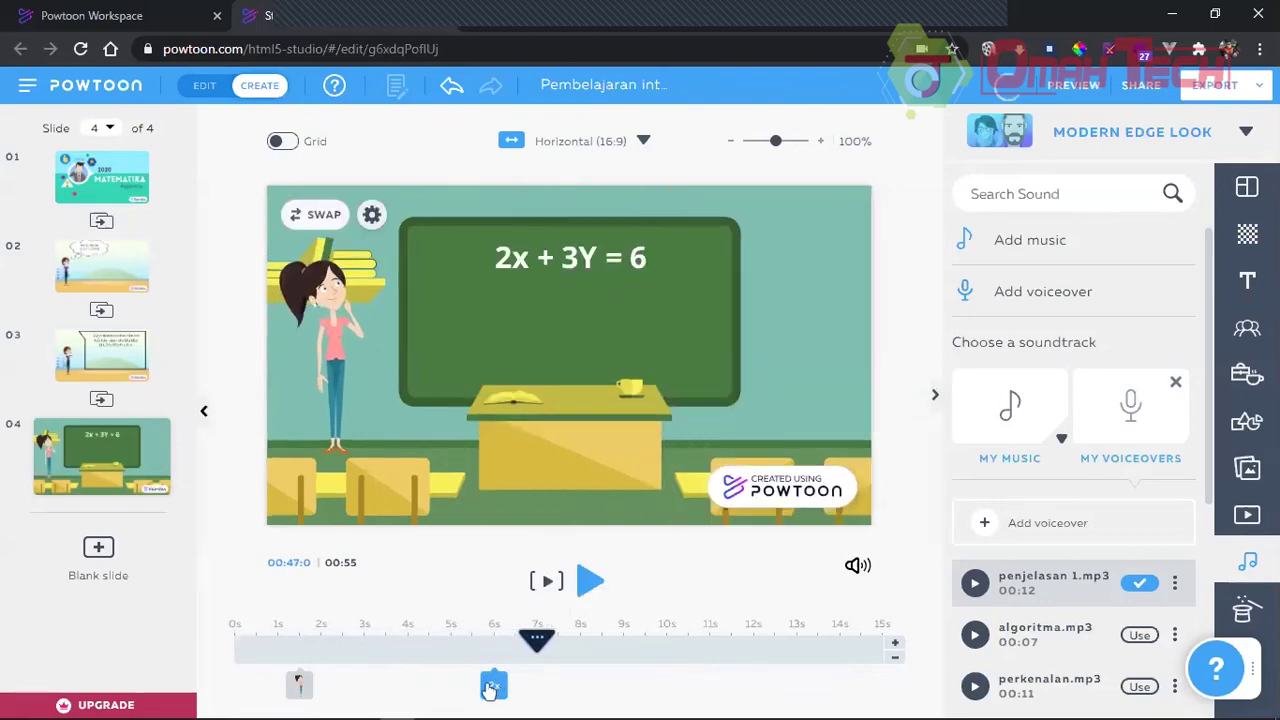
left_click_drag(458, 692, 448, 686)
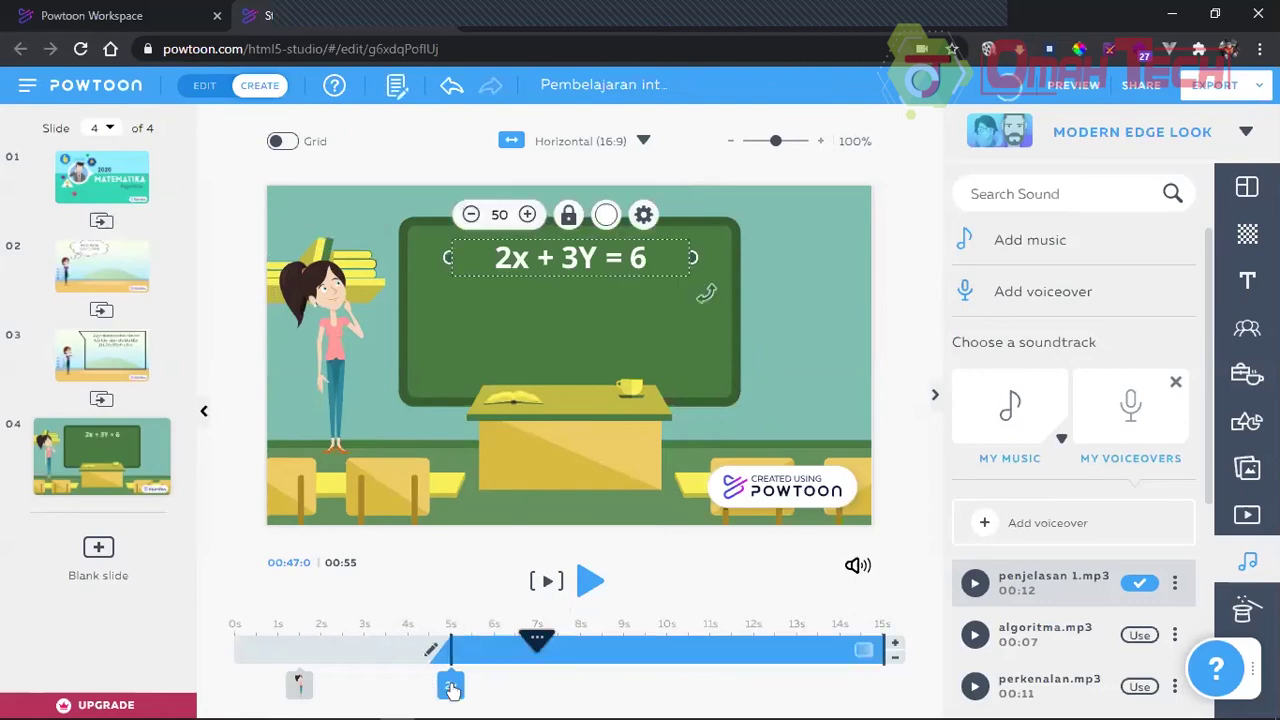
left_click_drag(537, 645, 366, 645)
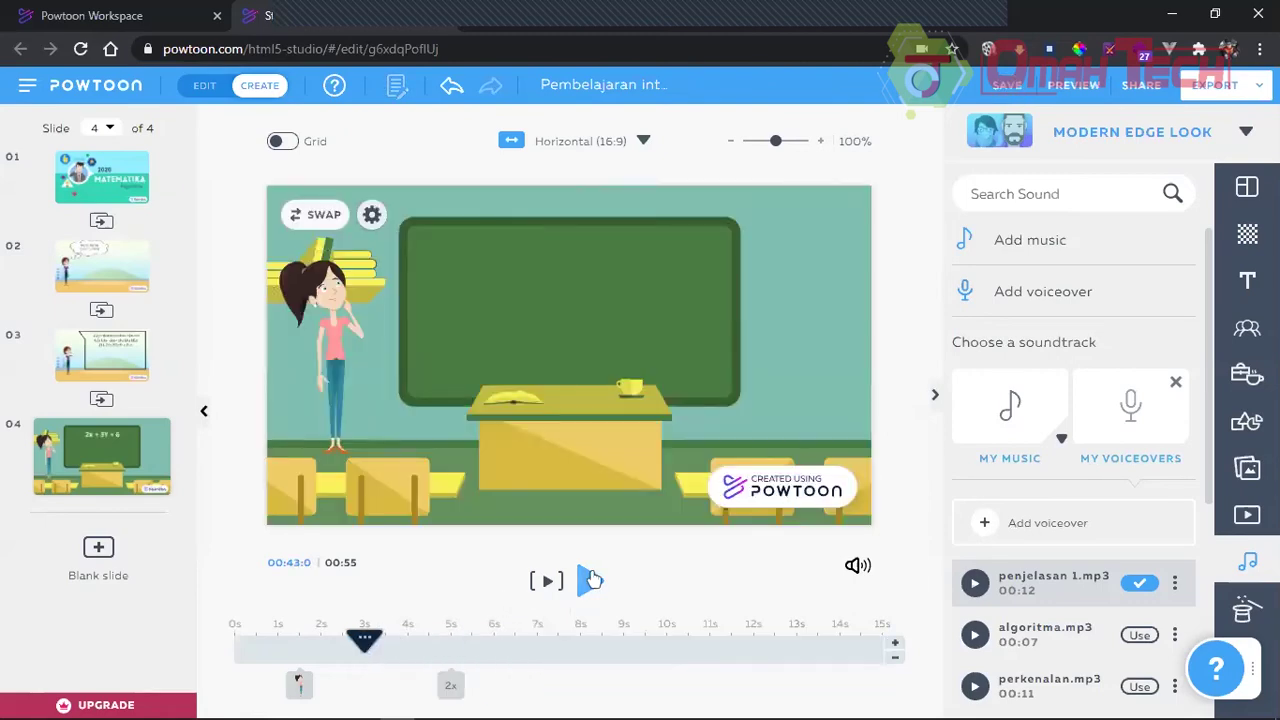
left_click(592, 580)
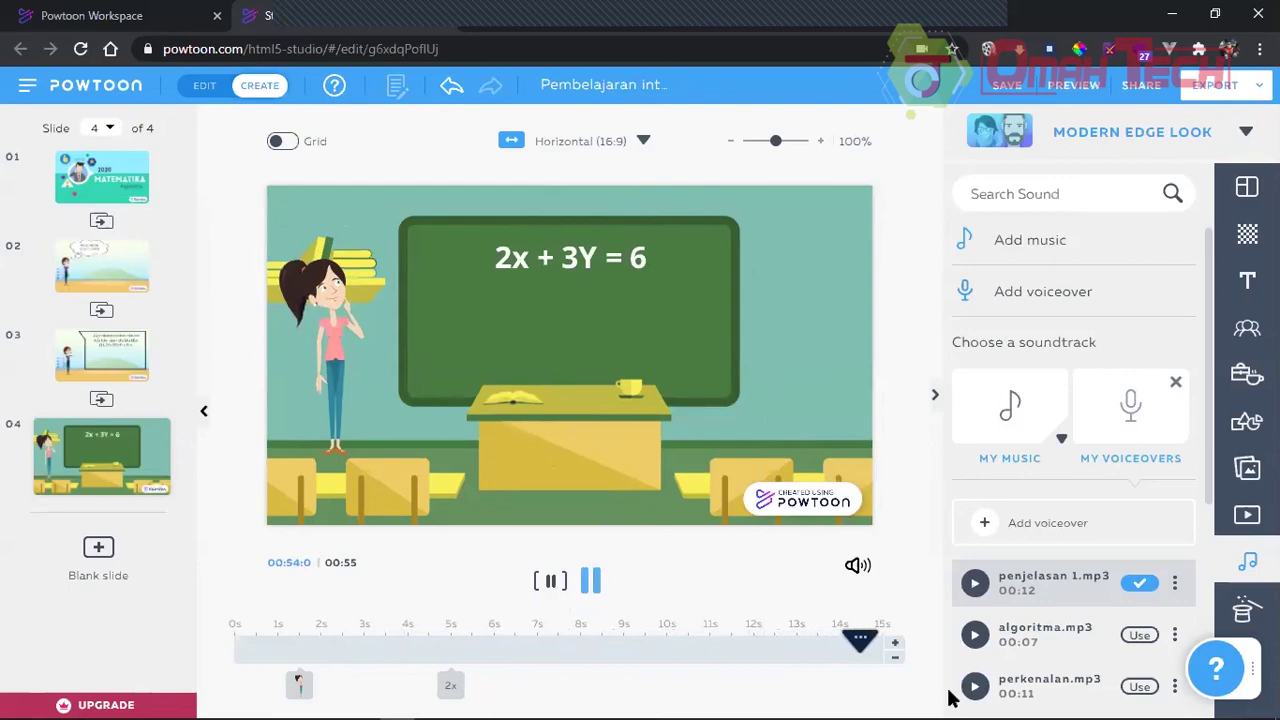
Step: Try to shorten slide 4 by removing 2 seconds at the 3-second mark, then undo both reductions
left_click(894, 658)
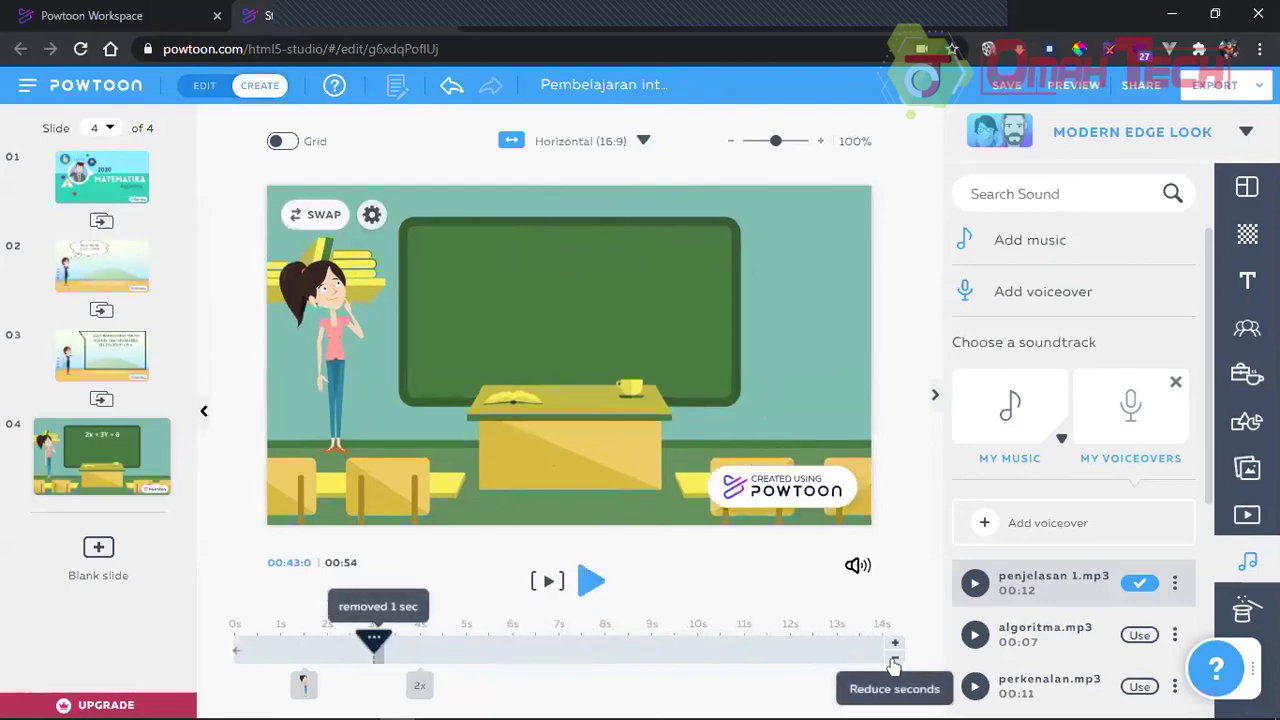
left_click(894, 658)
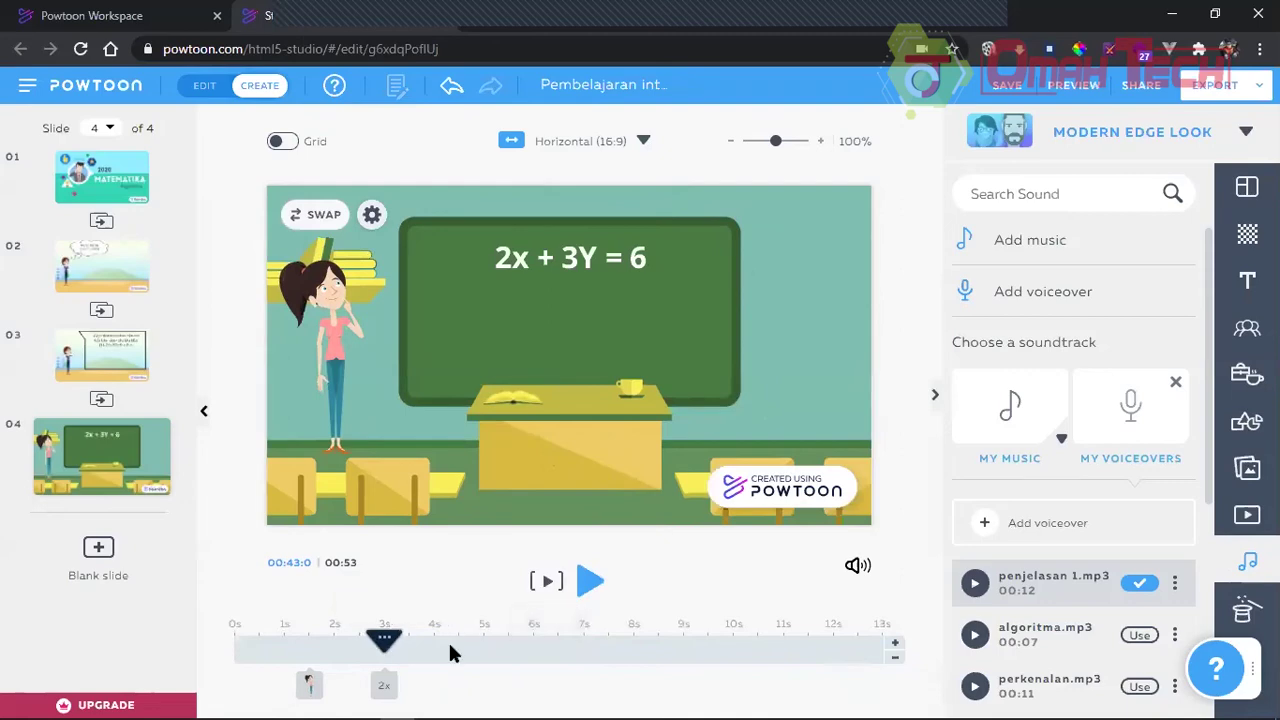
key("ctrl+z")
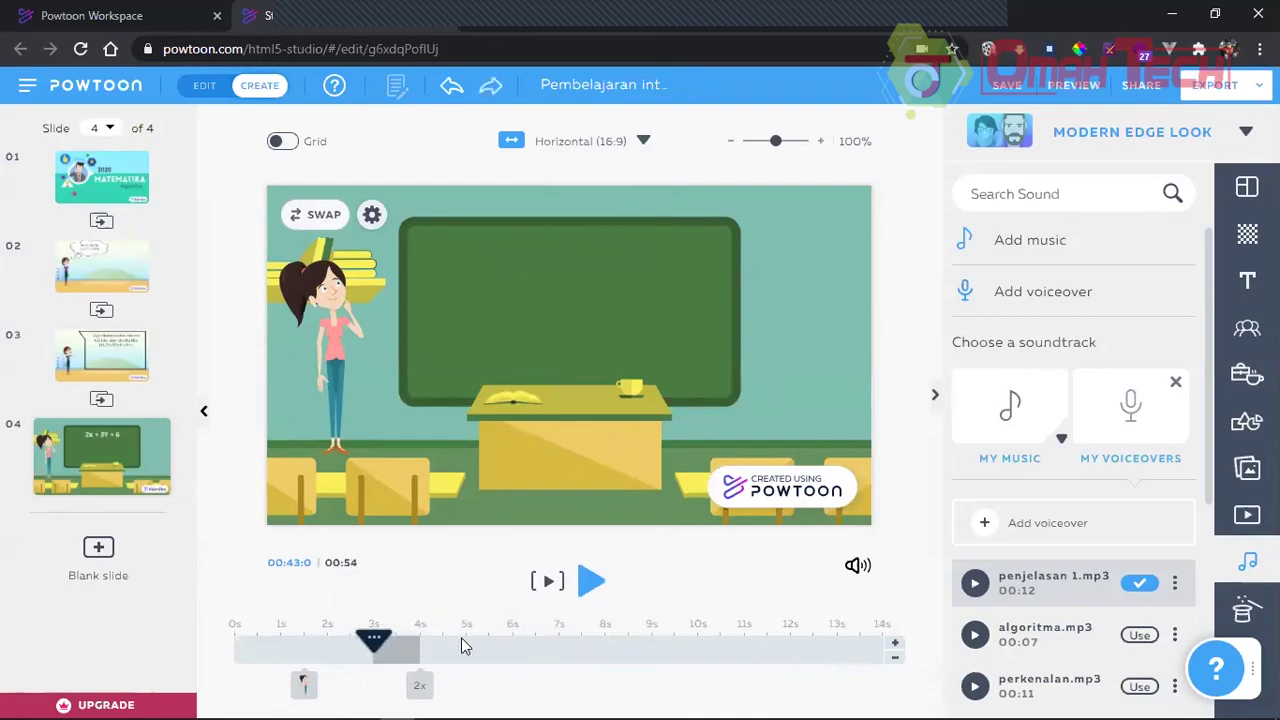
key("ctrl+z")
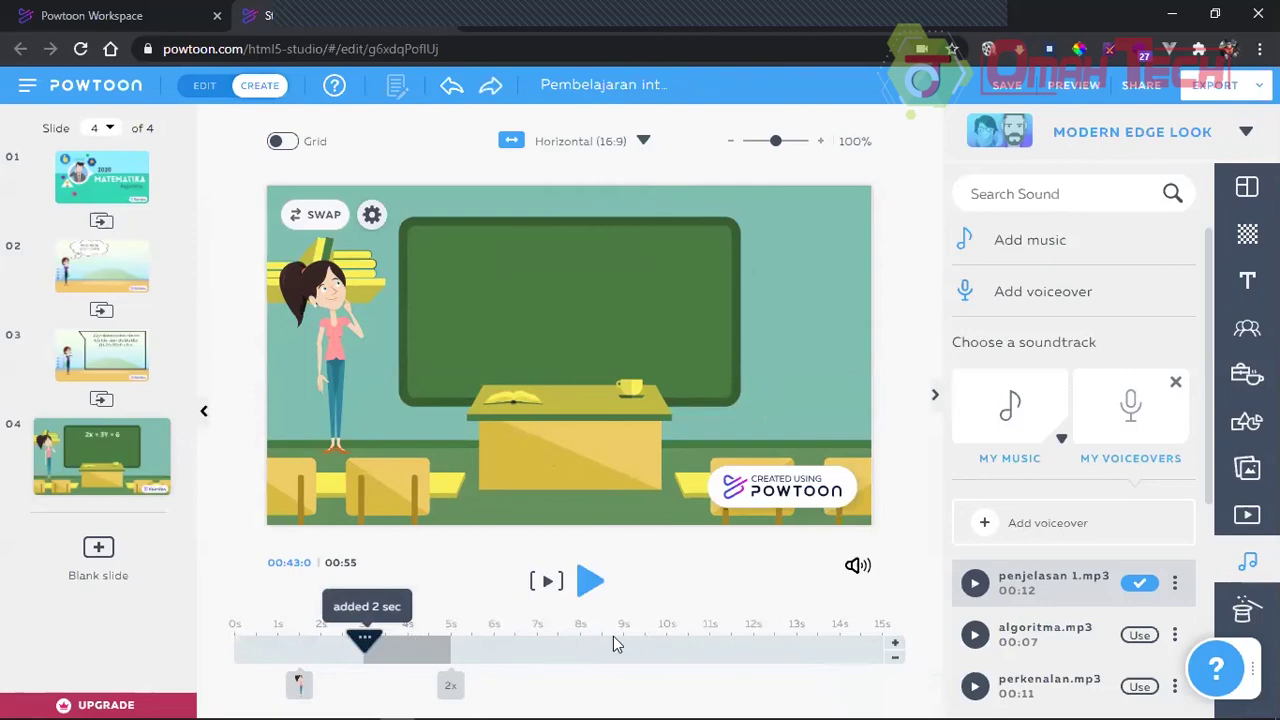
Step: Remove 2 seconds from slide 4 at its 13-second mark, making it 13 seconds long, and play it again
left_click(795, 645)
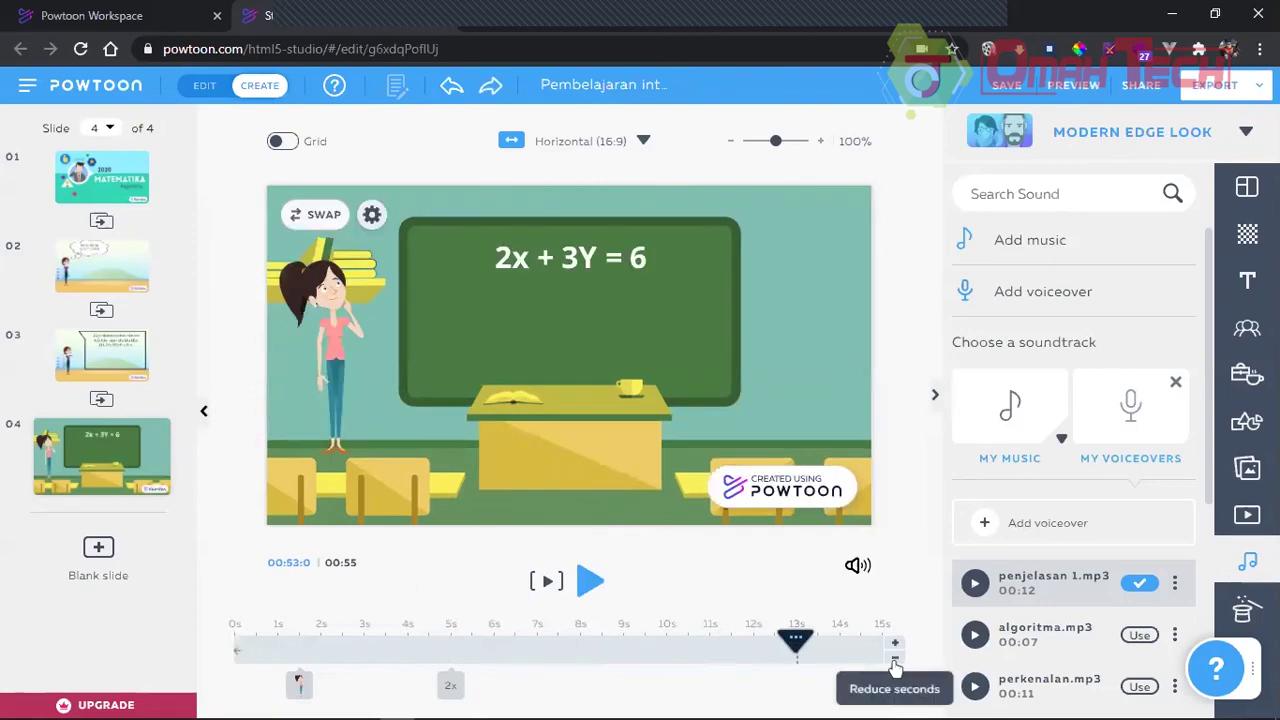
left_click(895, 660)
left_click(895, 660)
left_click_drag(475, 648, 255, 646)
left_click(590, 581)
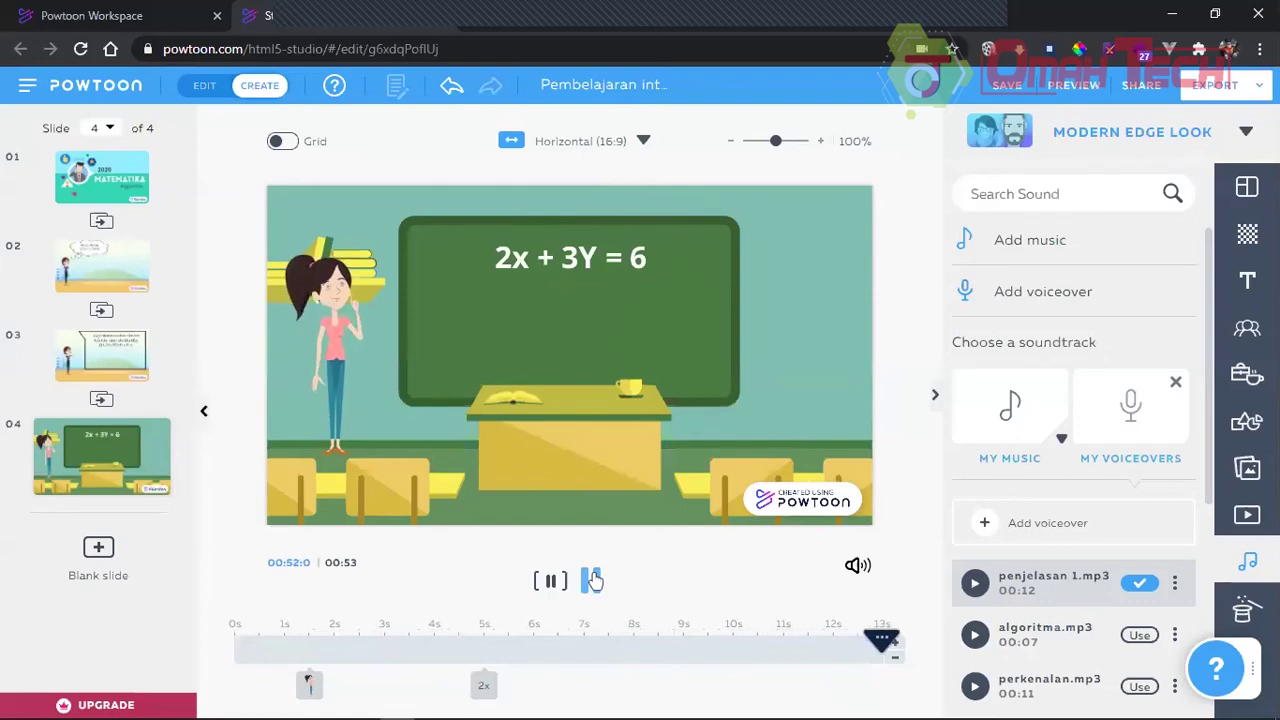
Step: Add a blank fifth slide and insert the "SAY YES" title from the designed titles
left_click(106, 552)
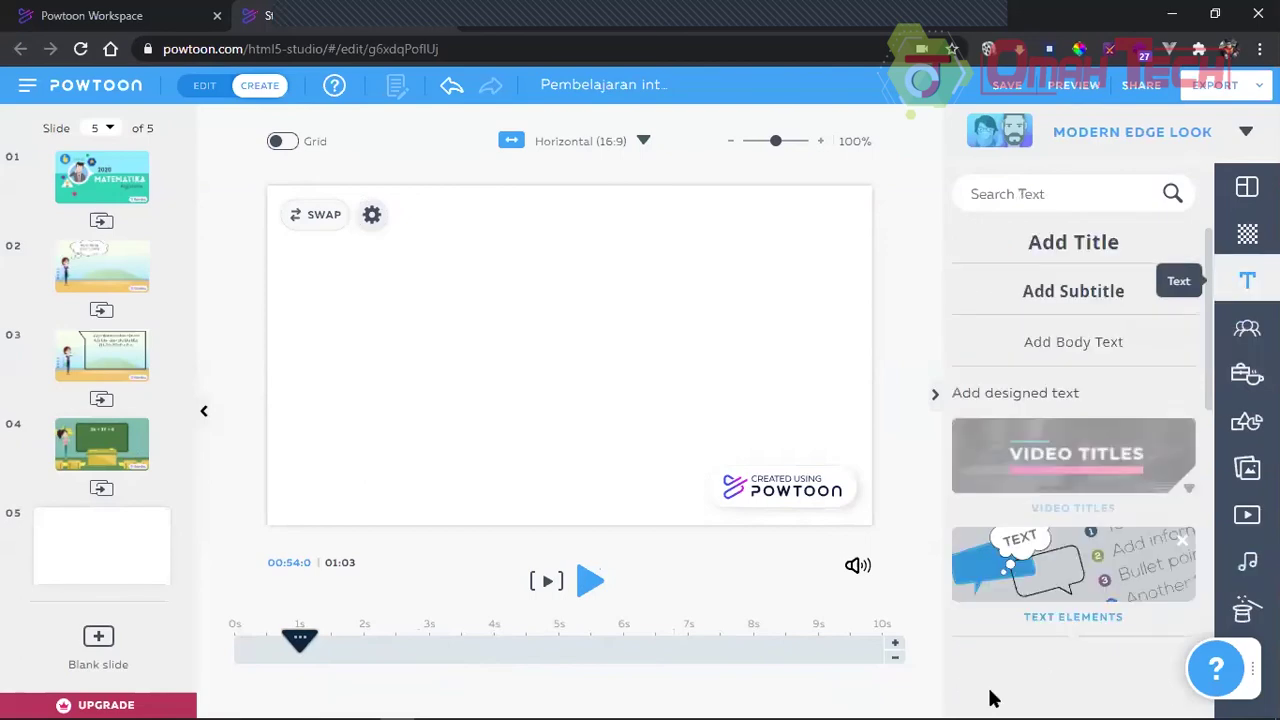
scroll(990, 698, "down", 10)
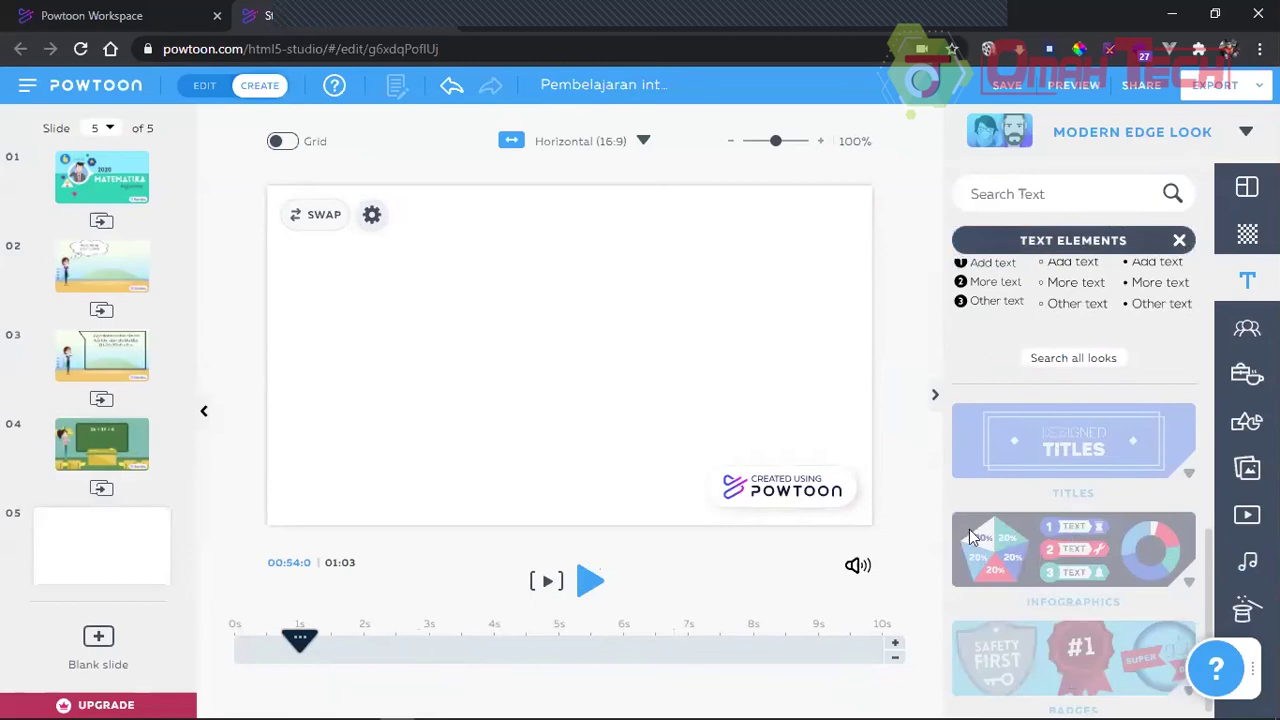
left_click(1055, 462)
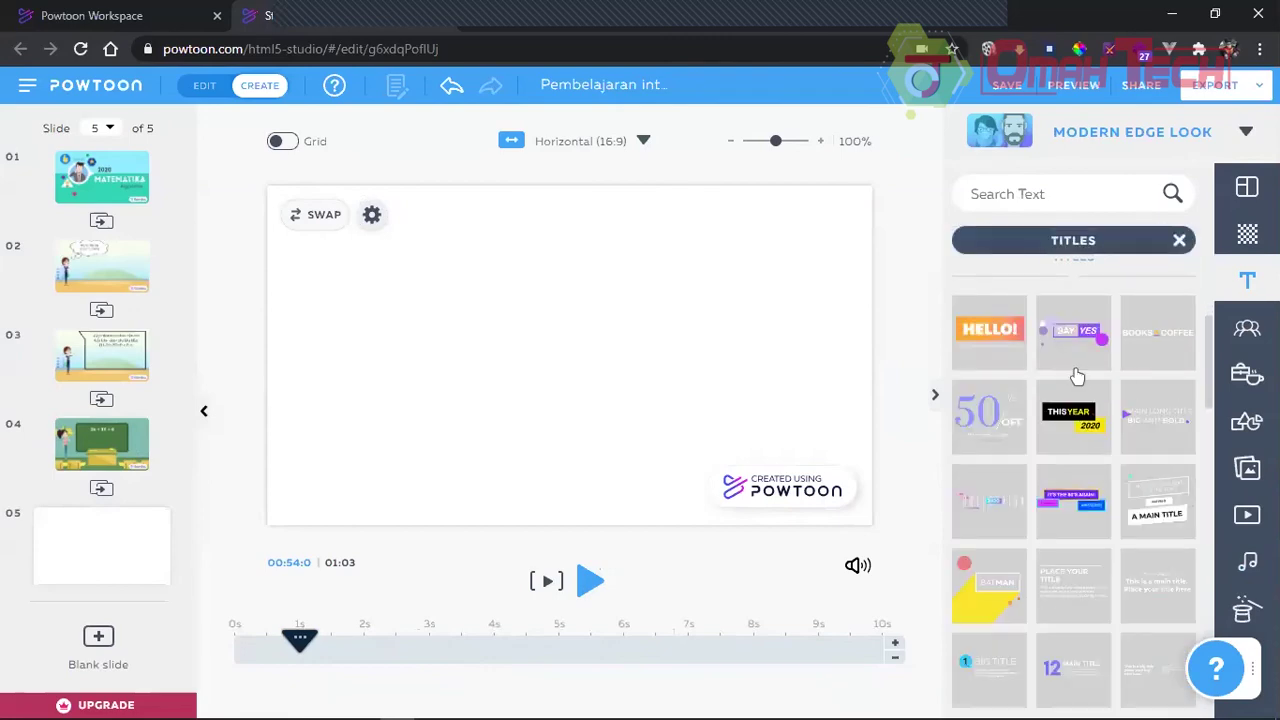
scroll(1080, 505, "down", 5)
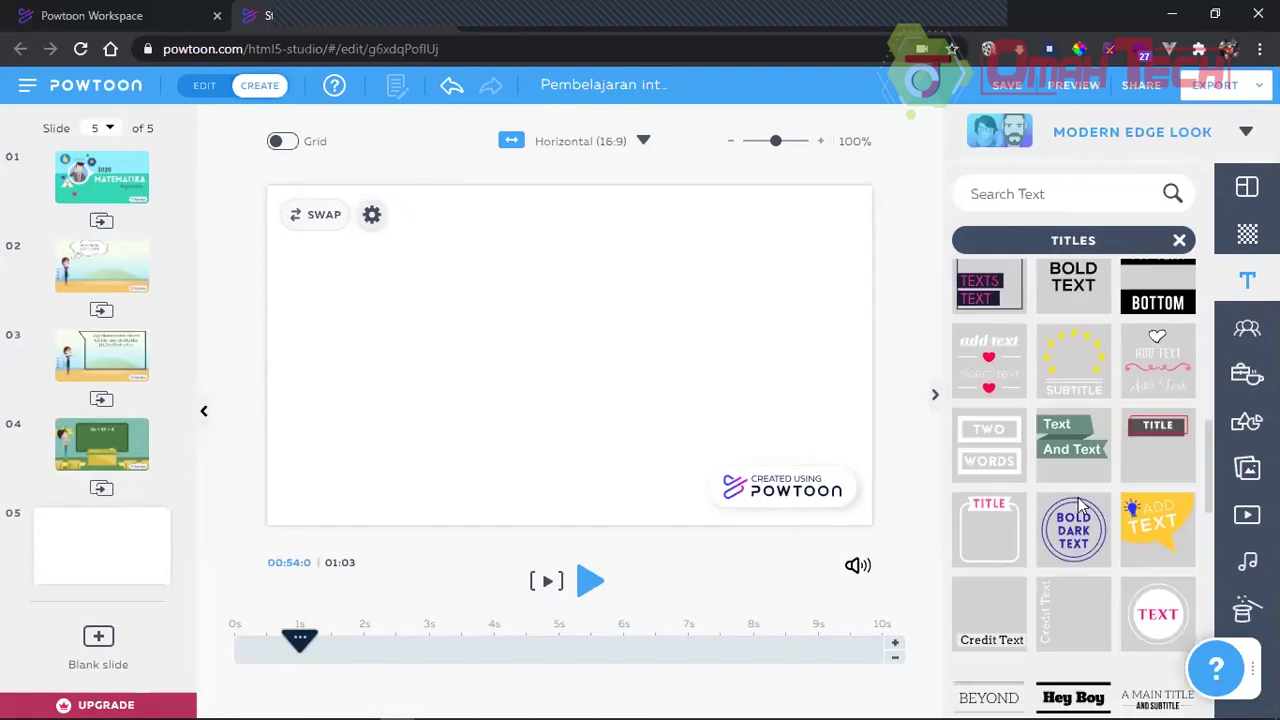
scroll(1088, 478, "down", 2)
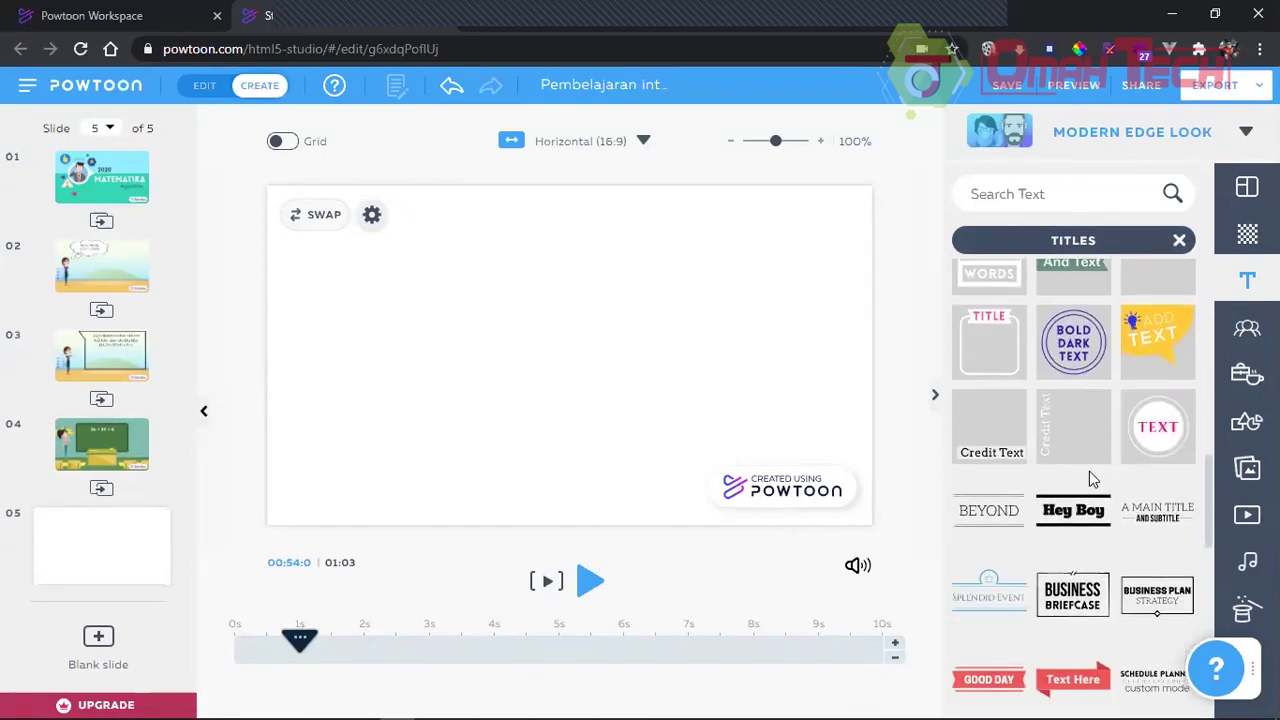
scroll(1089, 478, "down", 2)
scroll(1088, 488, "down", 4)
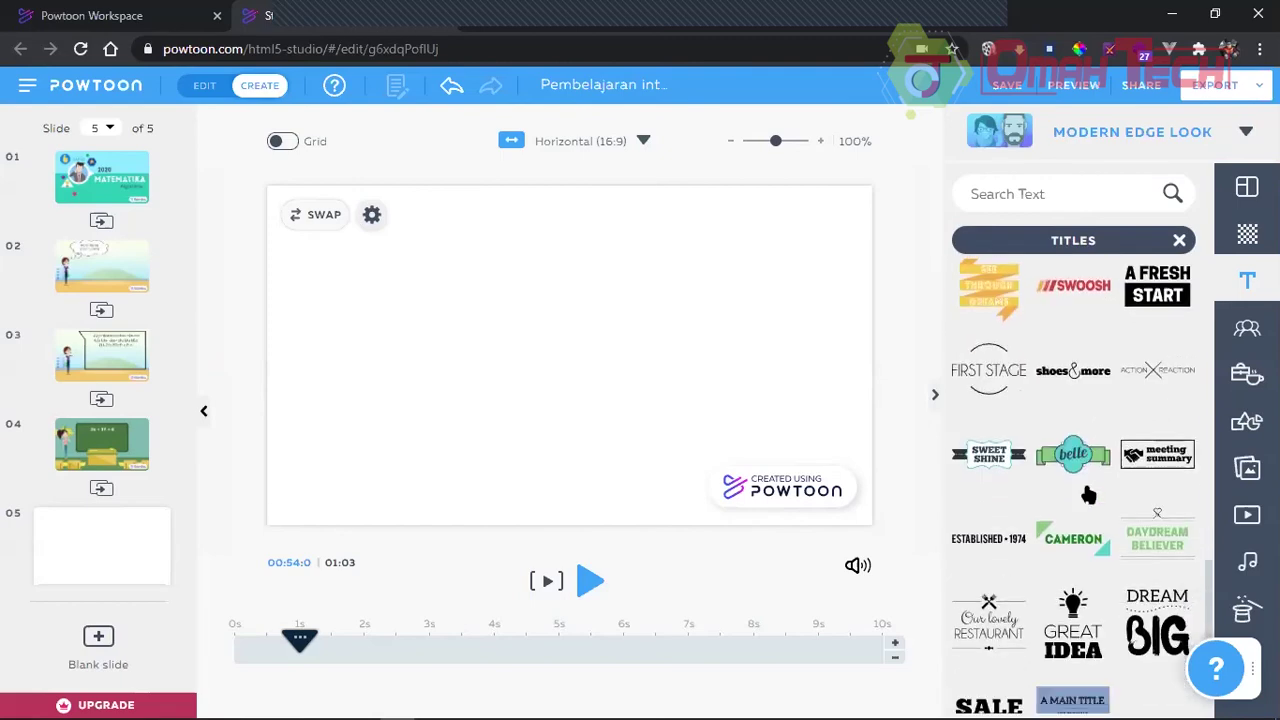
scroll(1088, 492, "down", 4)
scroll(1088, 493, "up", 6)
scroll(1087, 493, "up", 10)
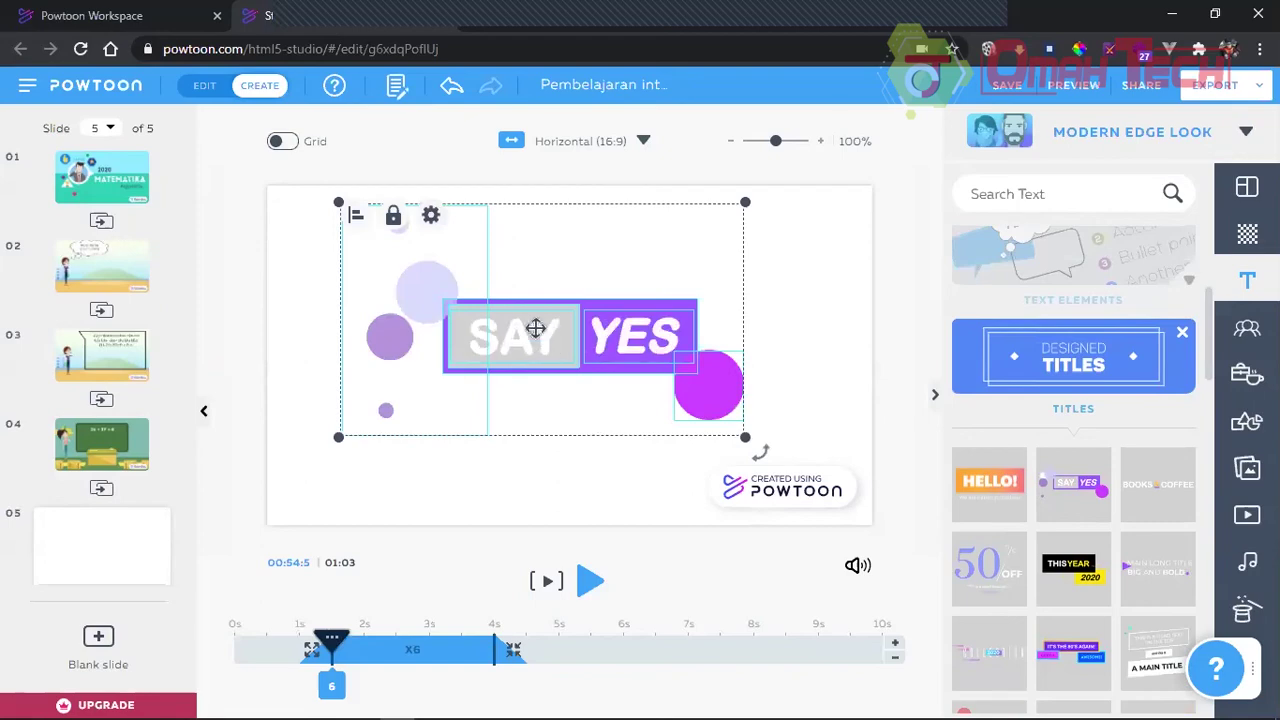
Step: Replace the word "SAY" in the slide 5 title with "Thank" and reduce its font size to 69
double_click(539, 341)
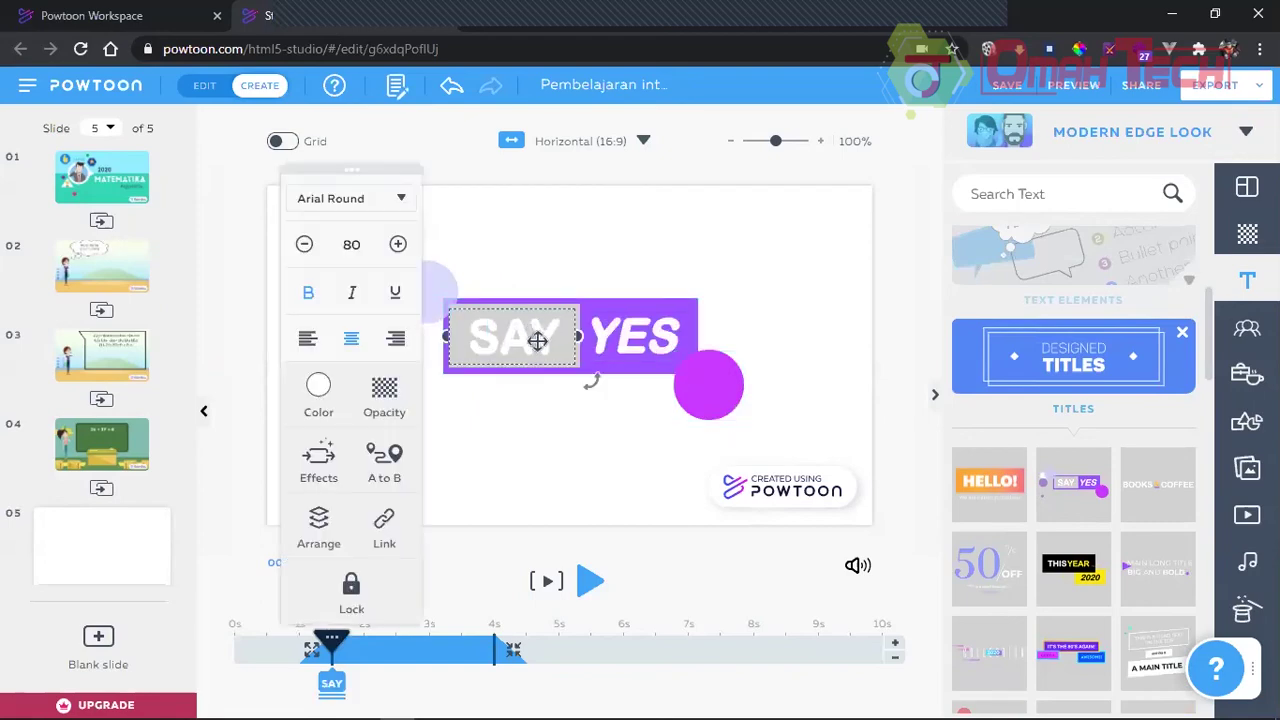
double_click(538, 341)
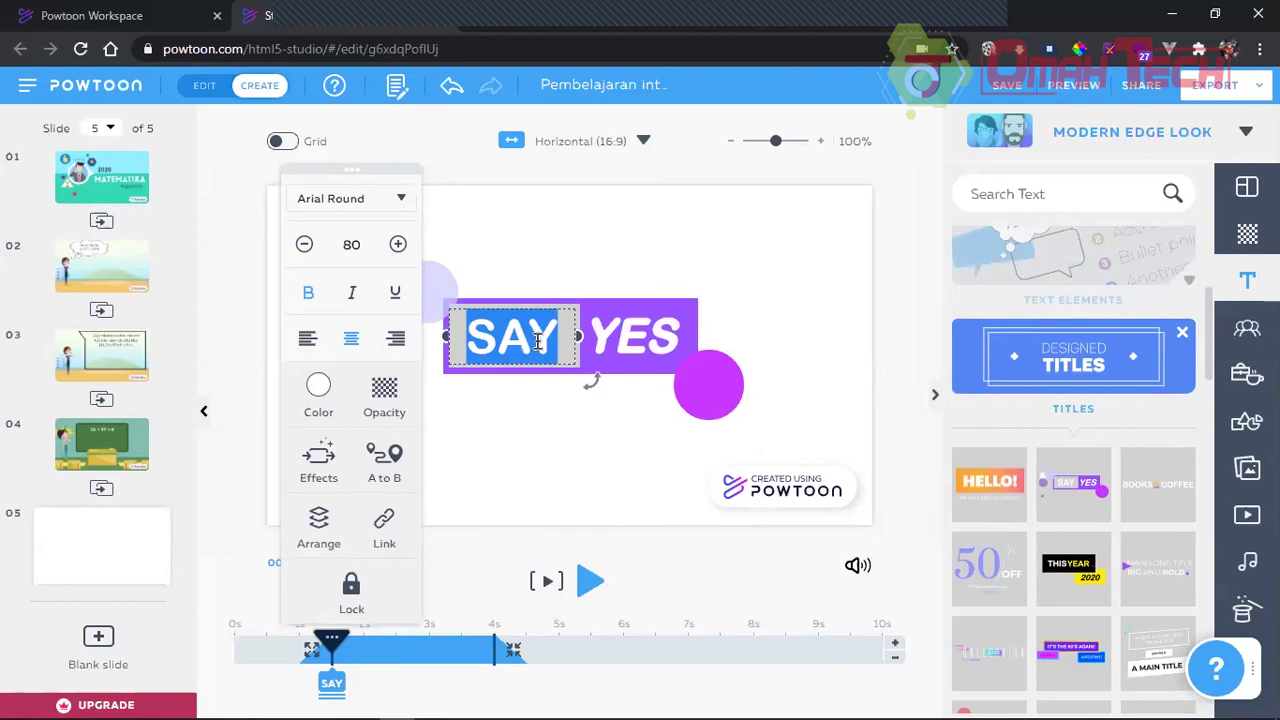
type("Than")
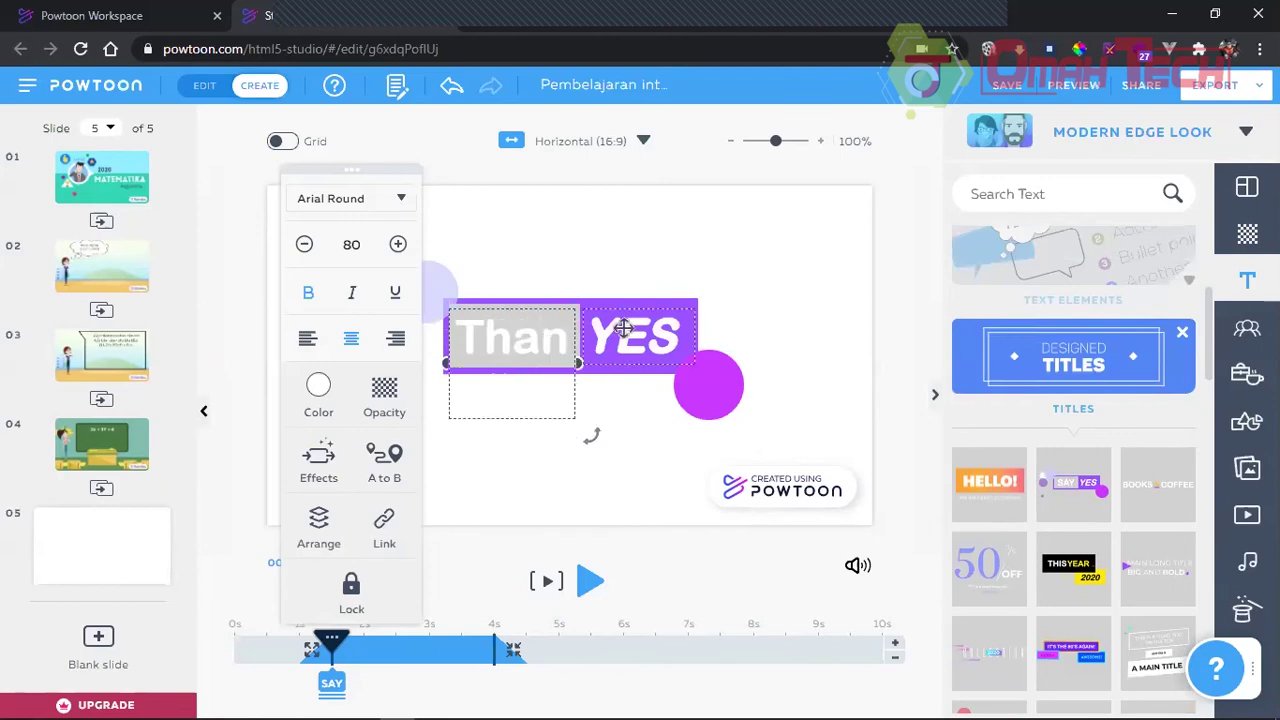
left_click(304, 246)
left_click(304, 246)
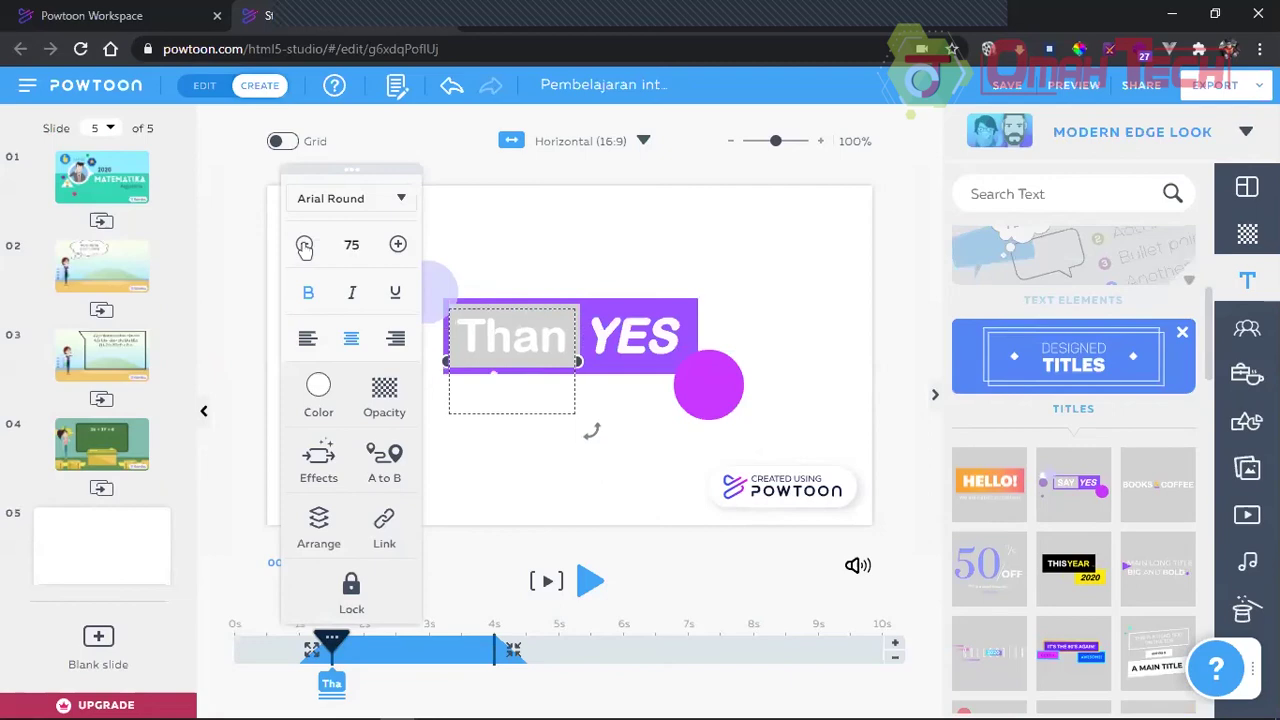
left_click(304, 246)
left_click(304, 246)
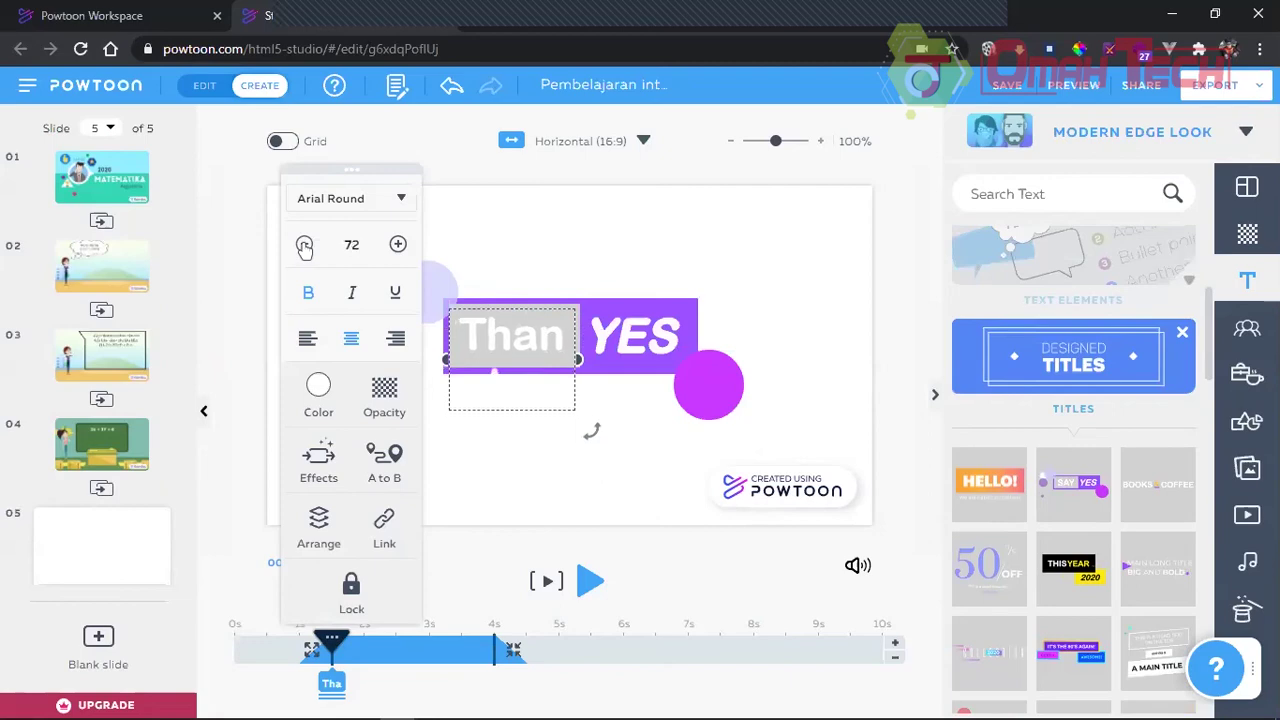
left_click(304, 246)
left_click(304, 246)
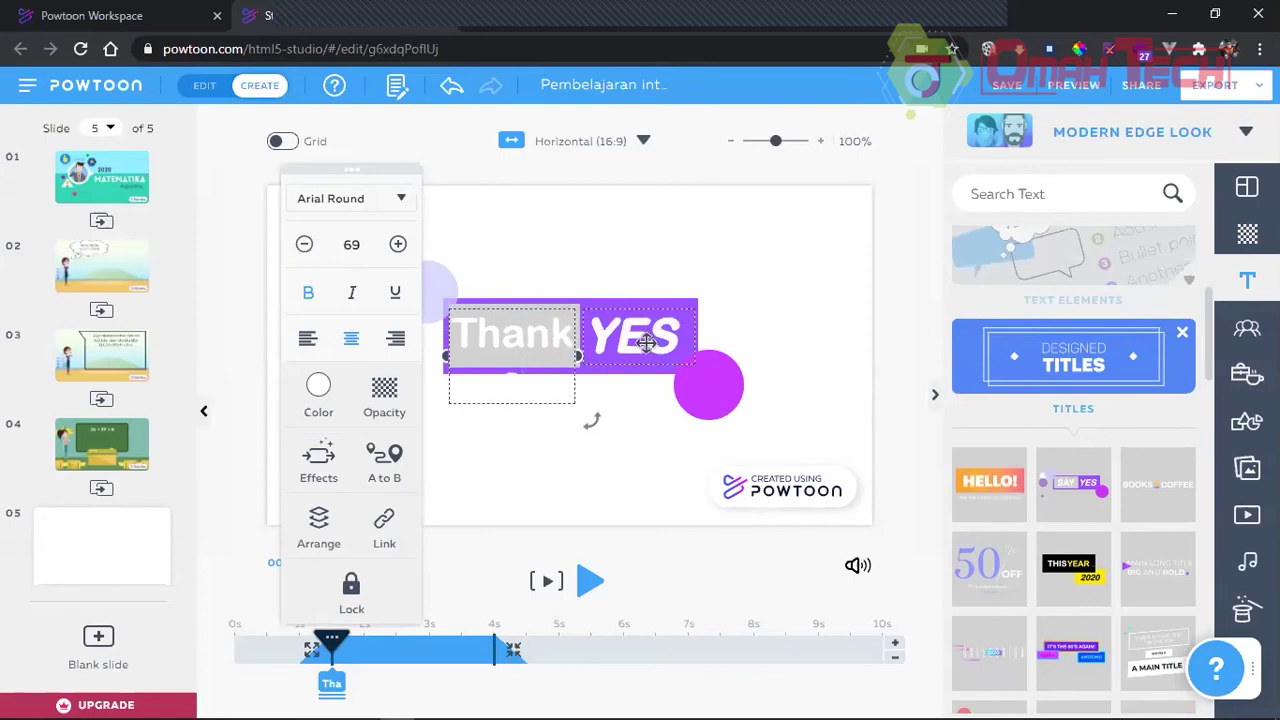
Step: Replace the word "YES" in the title with "You" and reduce its font size to 70
left_click(646, 342)
left_click(646, 342)
type("You")
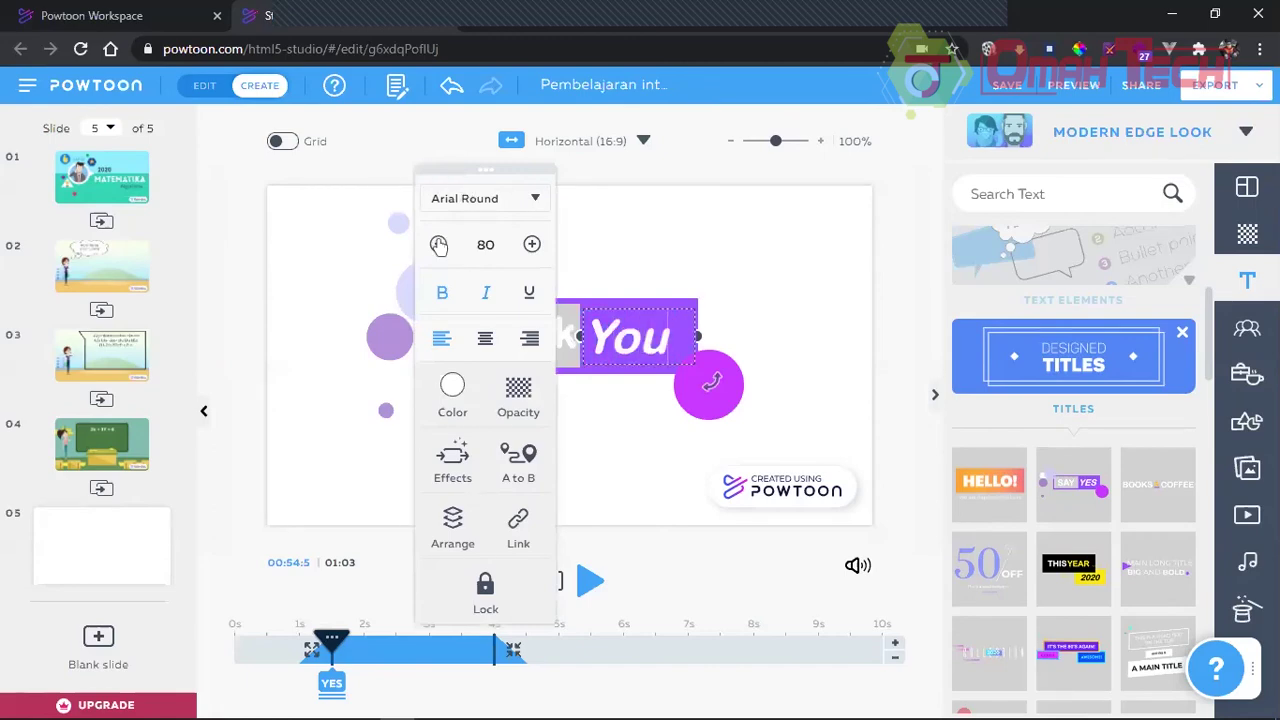
left_click(440, 247)
left_click(440, 247)
left_click(440, 247)
left_click(440, 247)
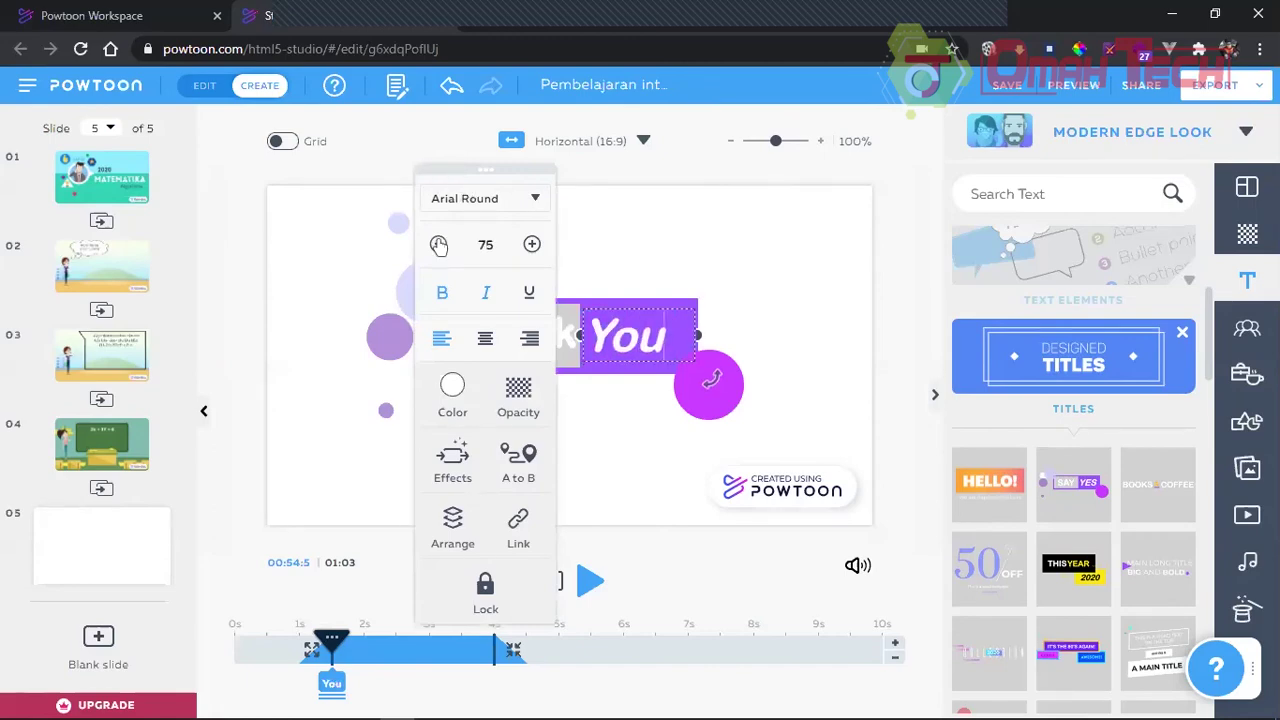
left_click(440, 247)
left_click(440, 247)
left_click(440, 247)
left_click(440, 247)
left_click(440, 247)
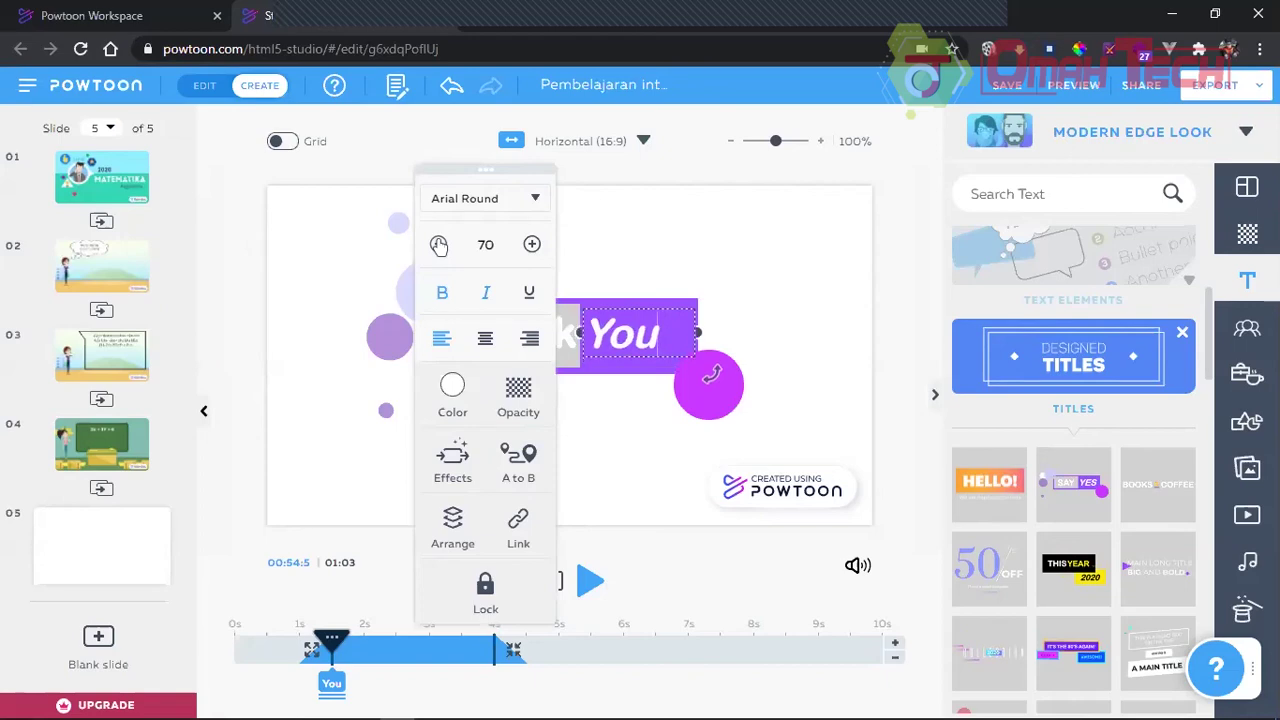
left_click(677, 499)
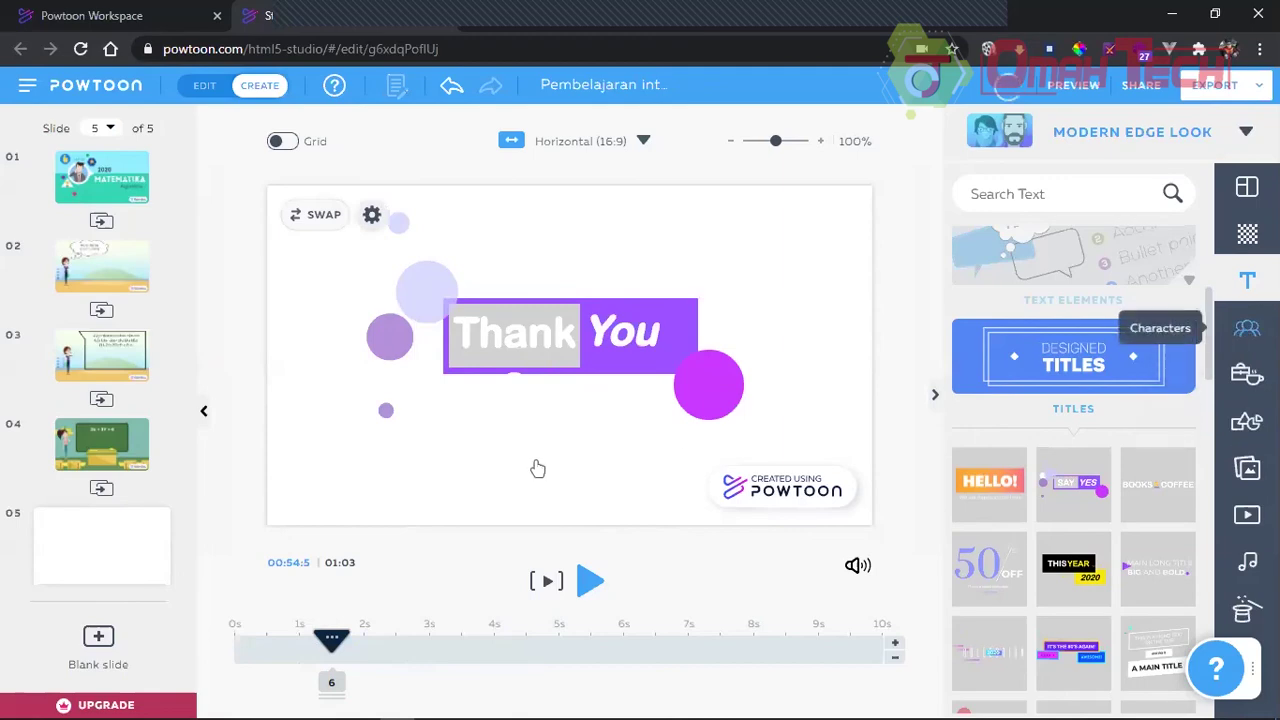
Step: Insert the ponytailed woman in the pink shirt from The Office - Free characters and place her left of the "Thank You" title
scroll(1078, 533, "down", 3)
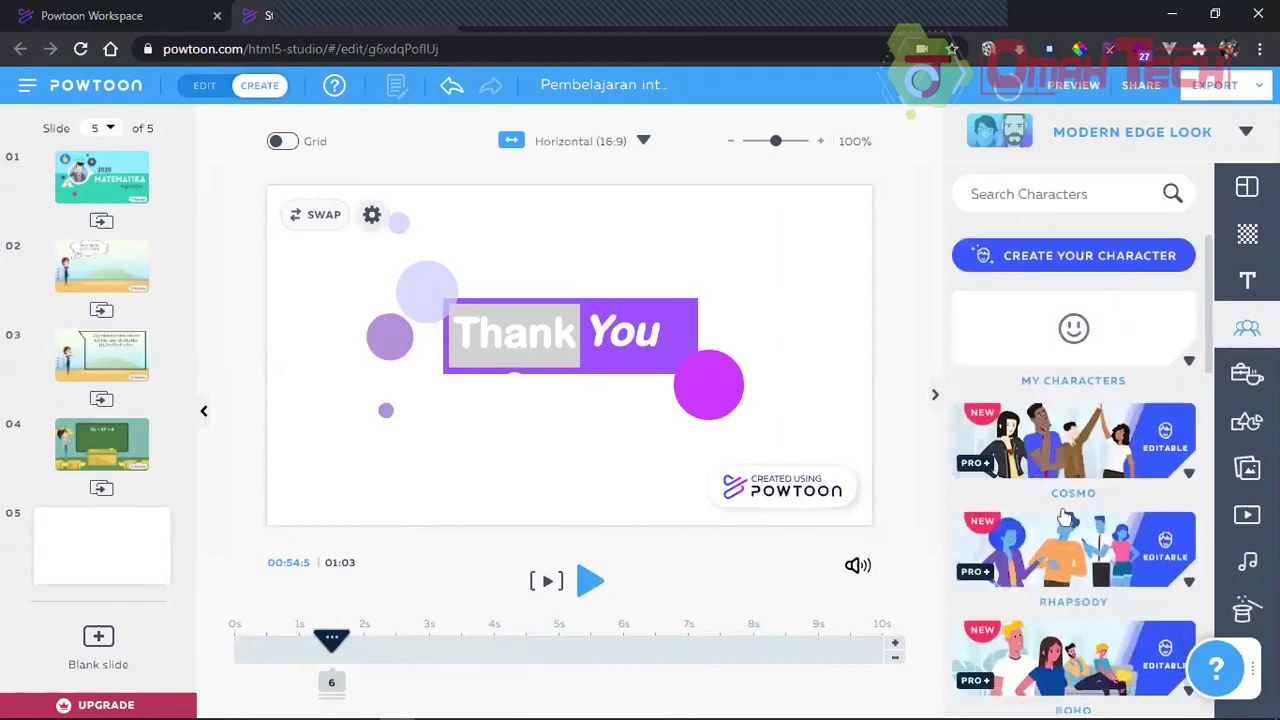
scroll(1078, 533, "down", 8)
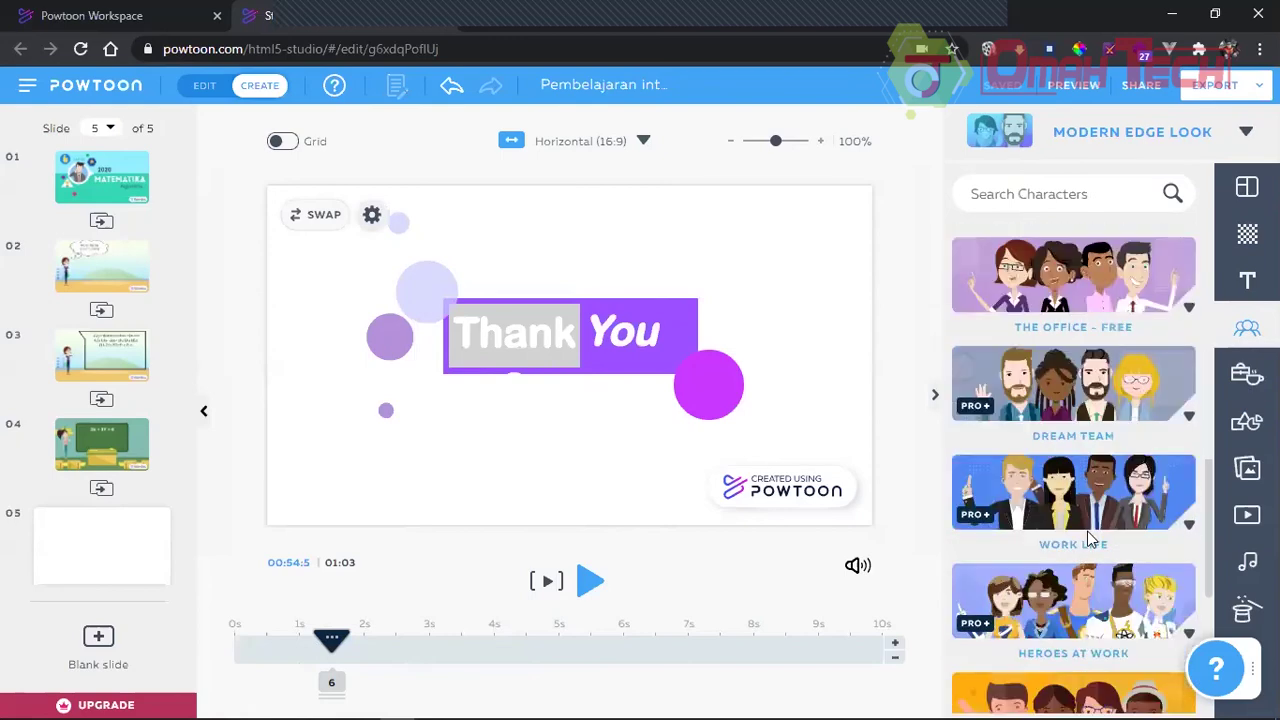
scroll(1090, 540, "down", 3)
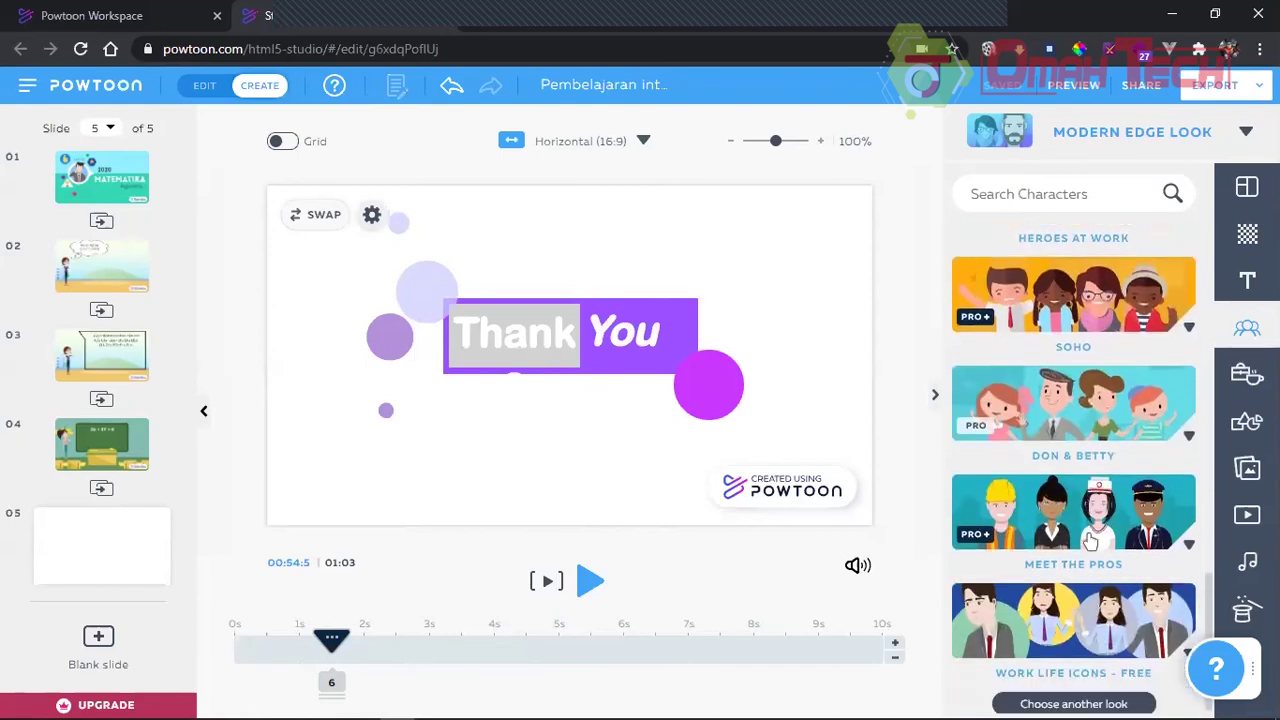
scroll(1075, 520, "up", 5)
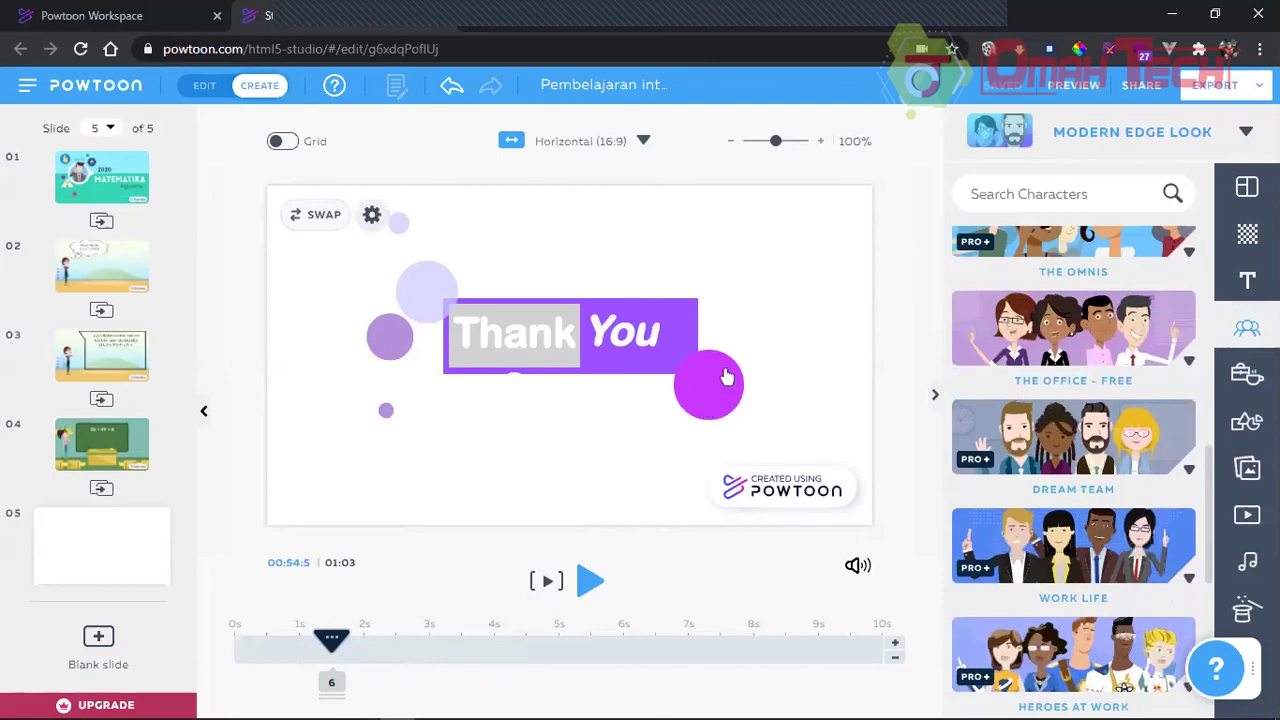
left_click(1073, 328)
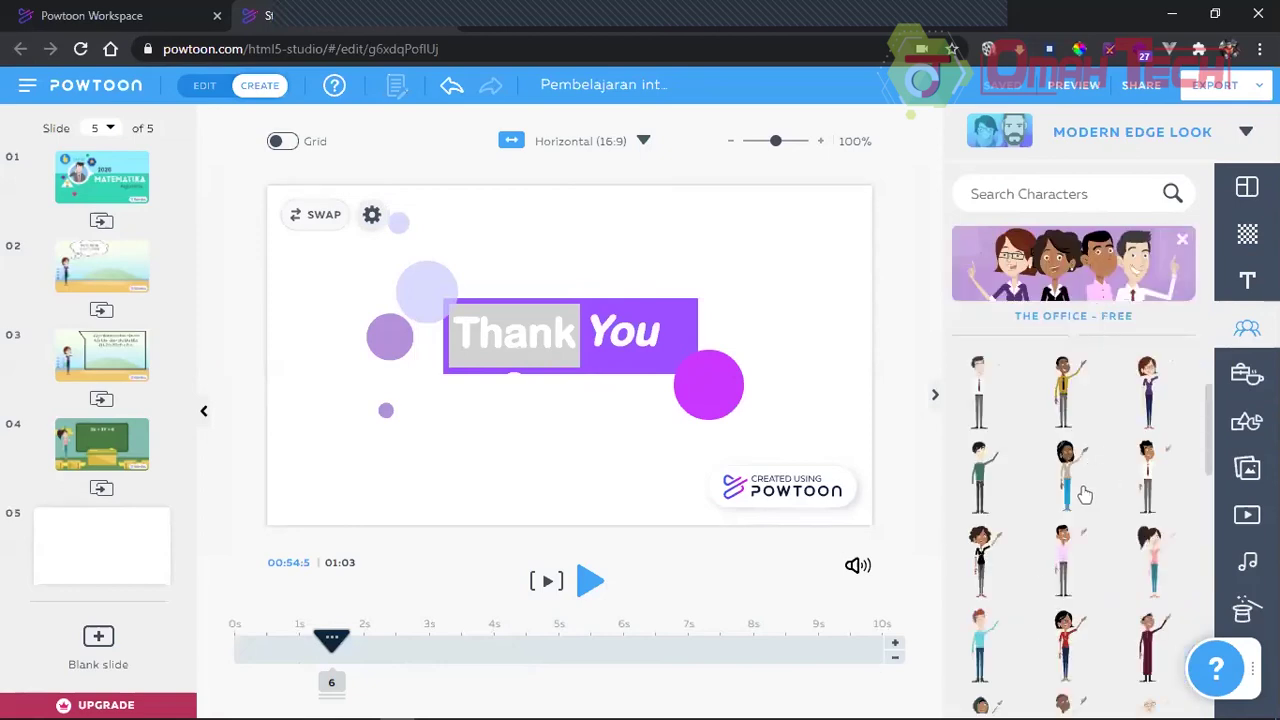
scroll(1086, 494, "down", 3)
scroll(1100, 505, "down", 2)
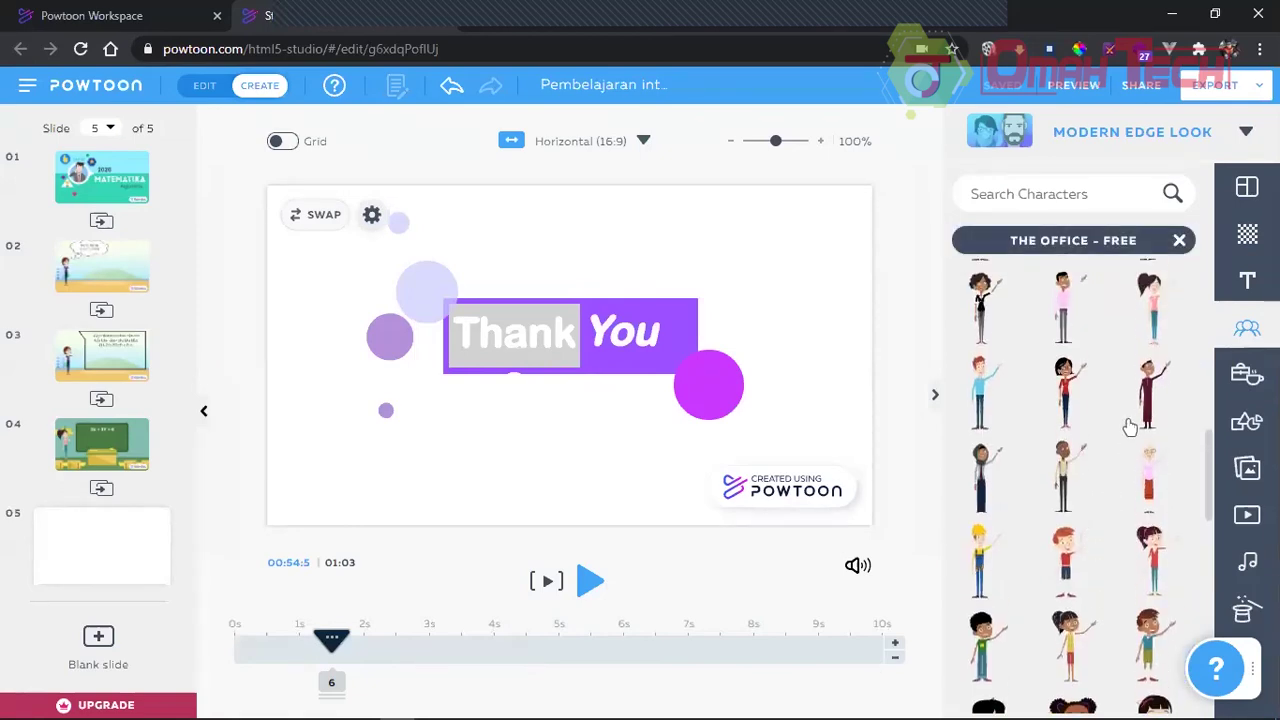
scroll(1132, 408, "up", 2)
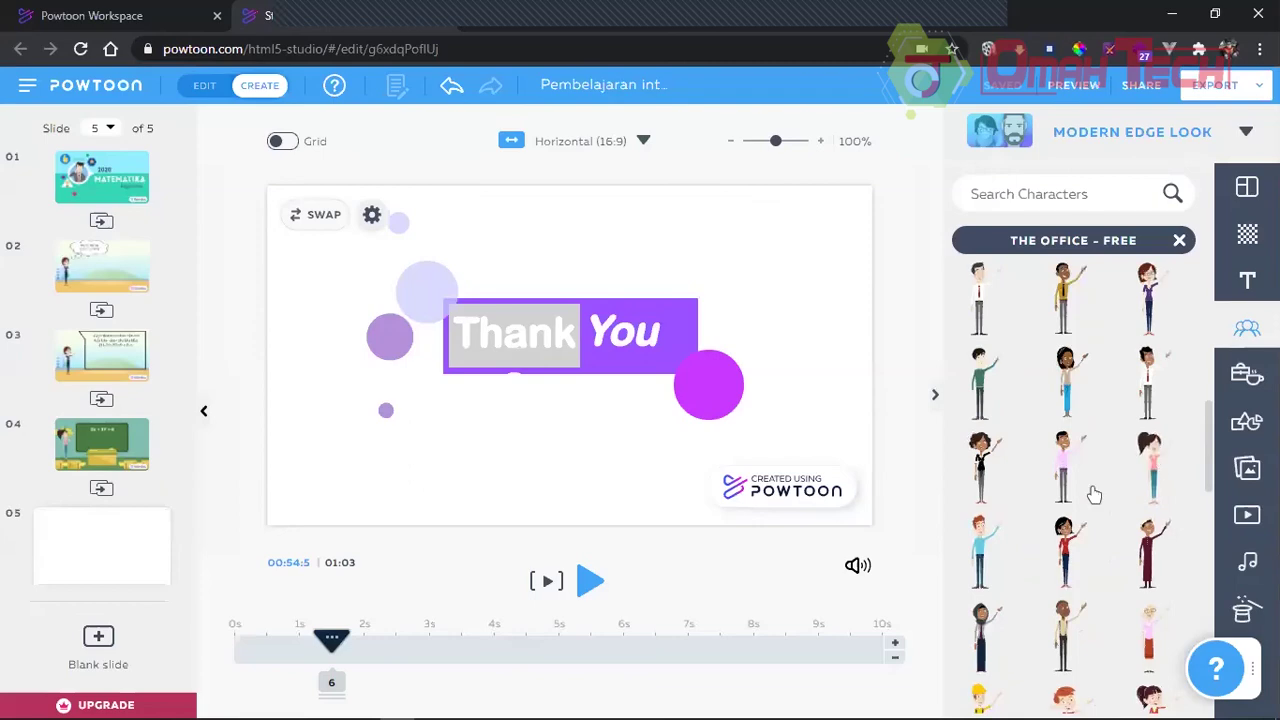
left_click_drag(720, 396, 703, 391)
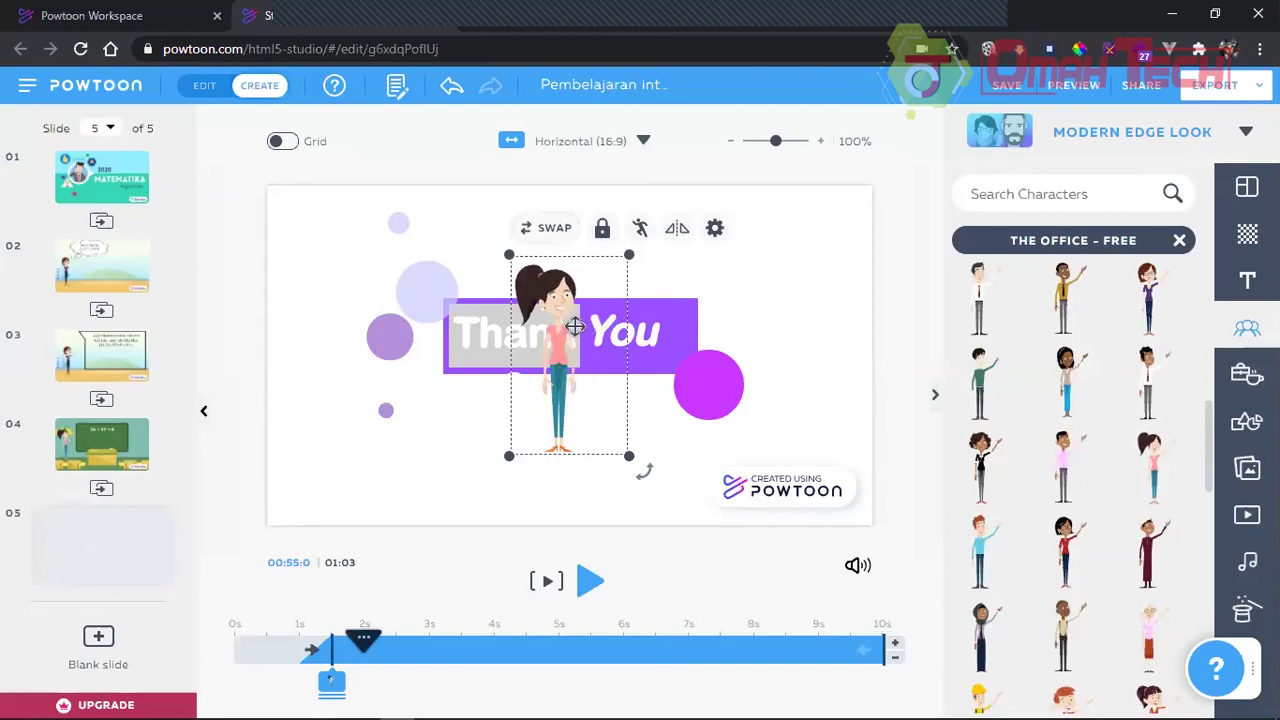
left_click_drag(557, 313, 325, 315)
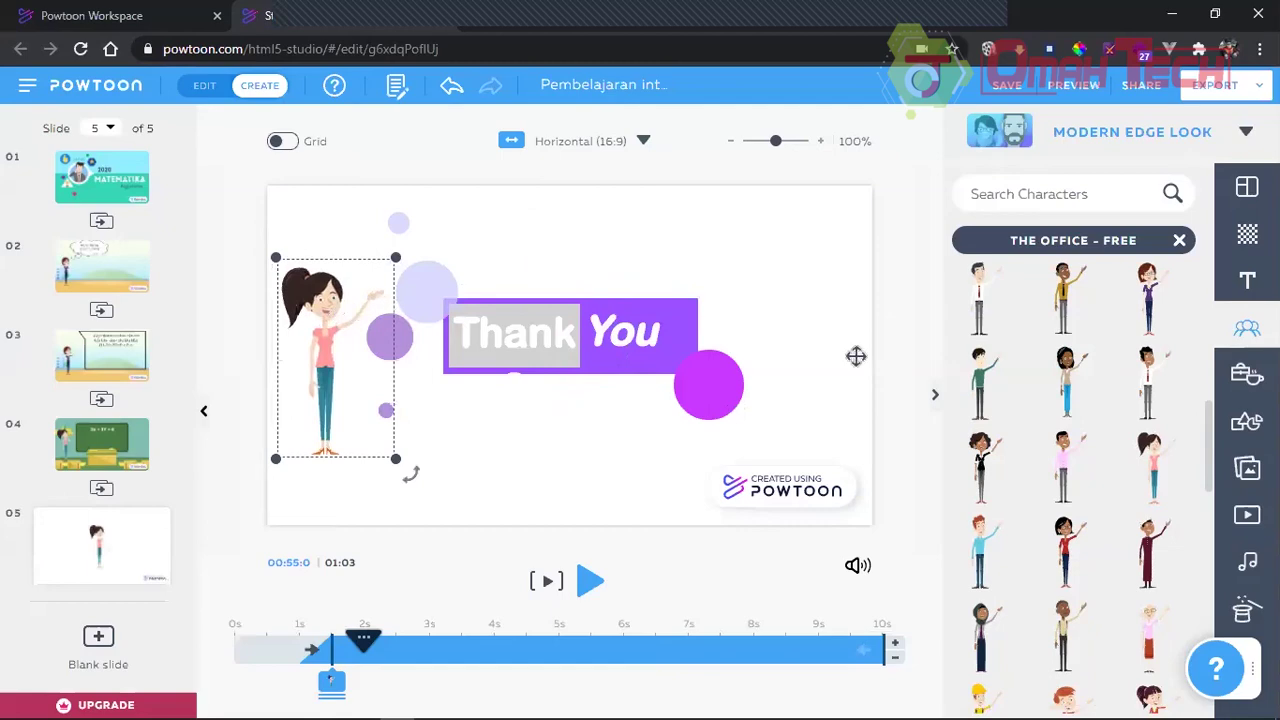
Step: Add the woman with glasses and purple jacket from the same character set and place her right of the title
mouse_move(1100, 354)
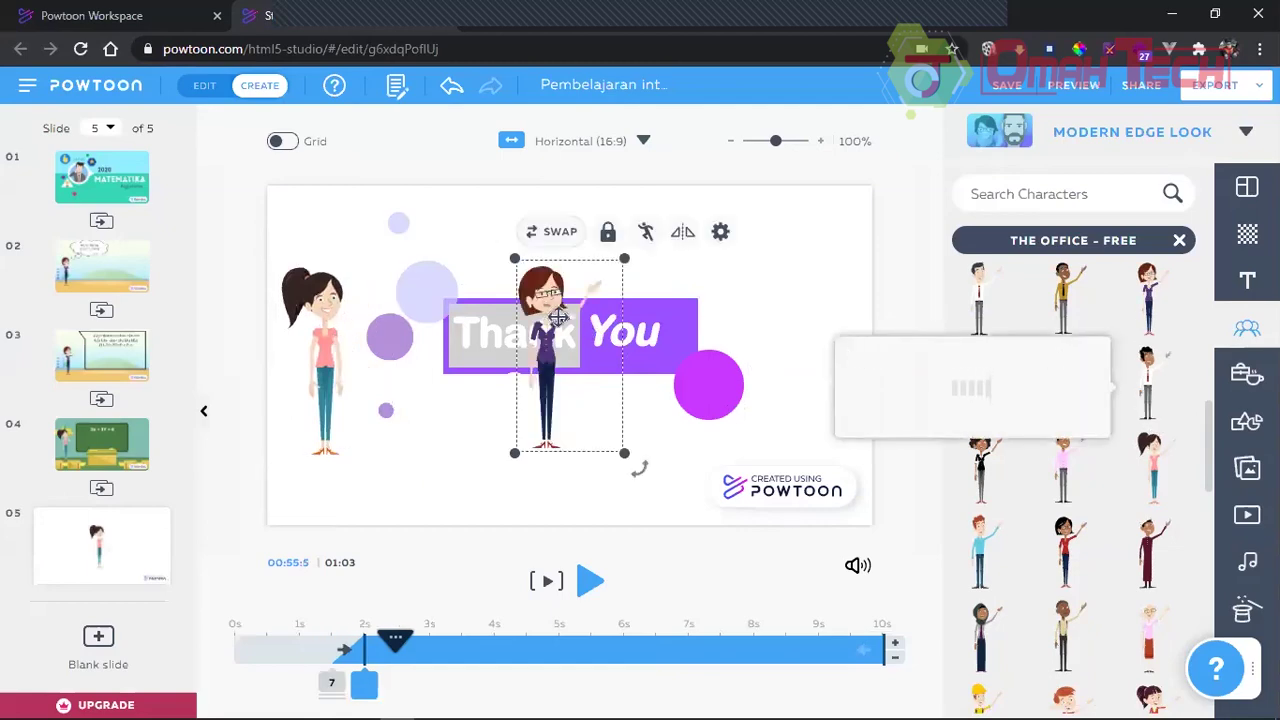
left_click_drag(556, 315, 796, 312)
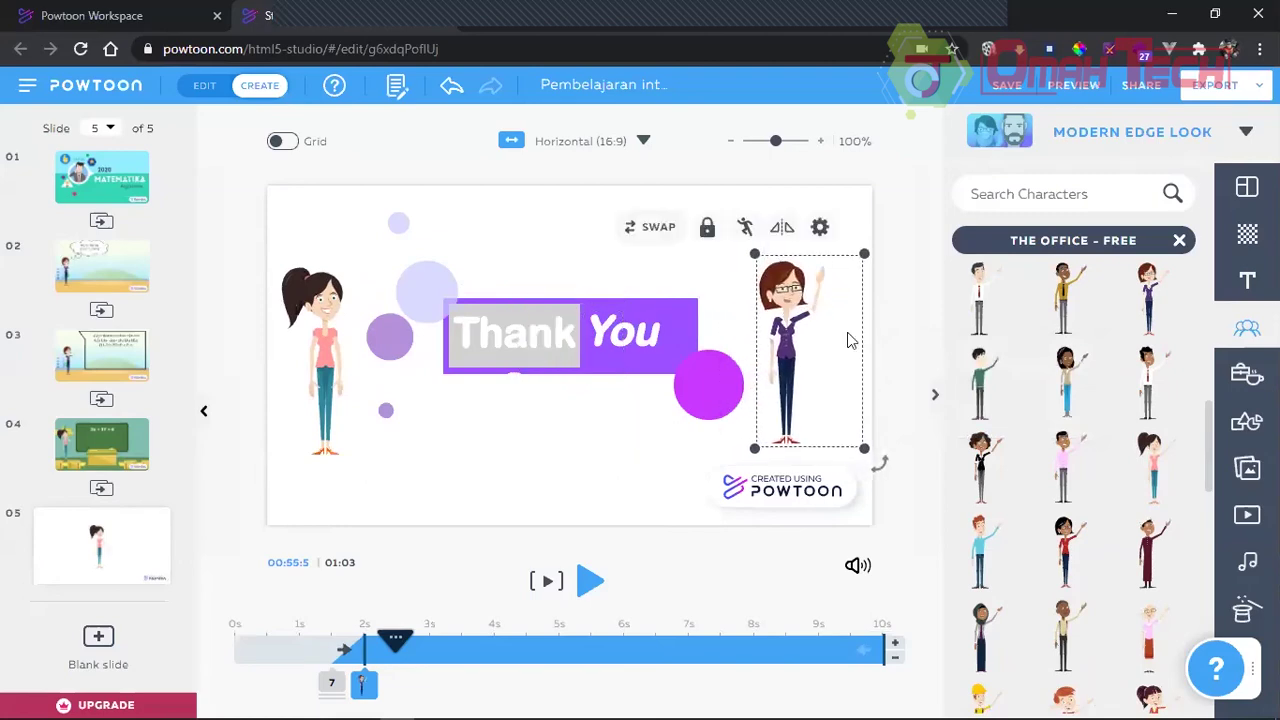
Step: Mirror the woman with glasses so she faces the title and move her slightly closer to it, undoing a trial rotation
left_click(664, 228)
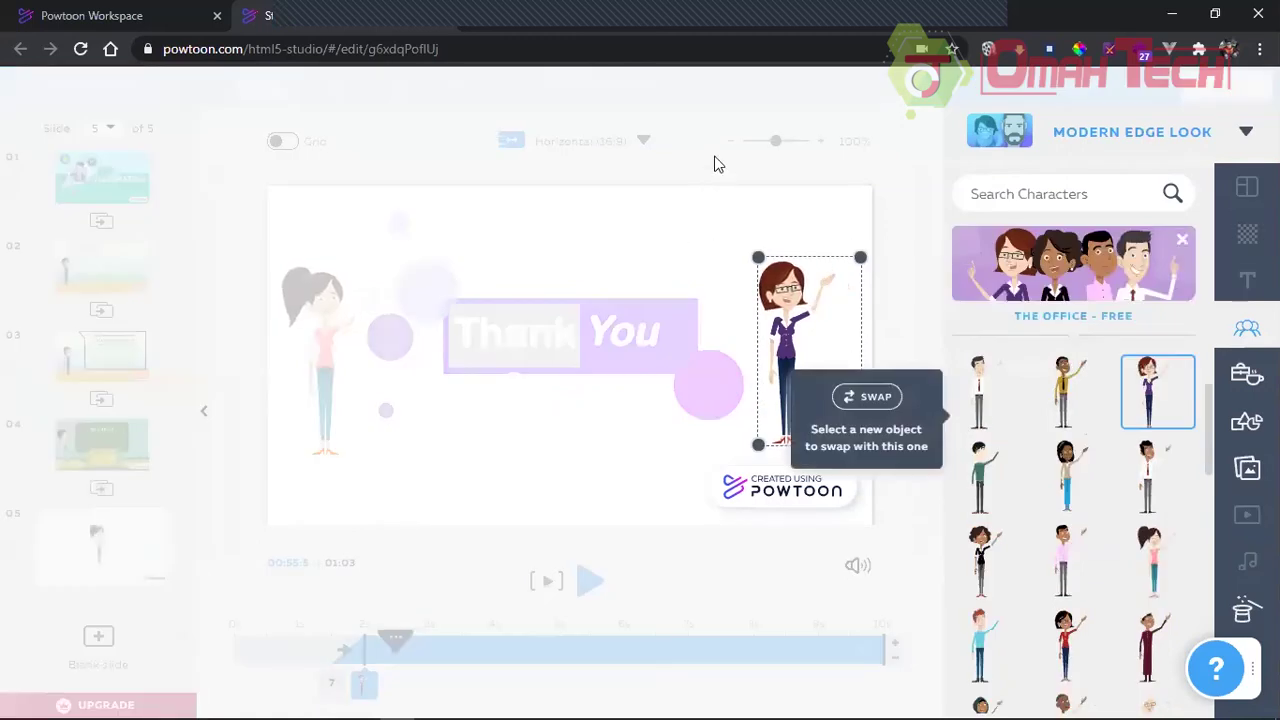
left_click(811, 328)
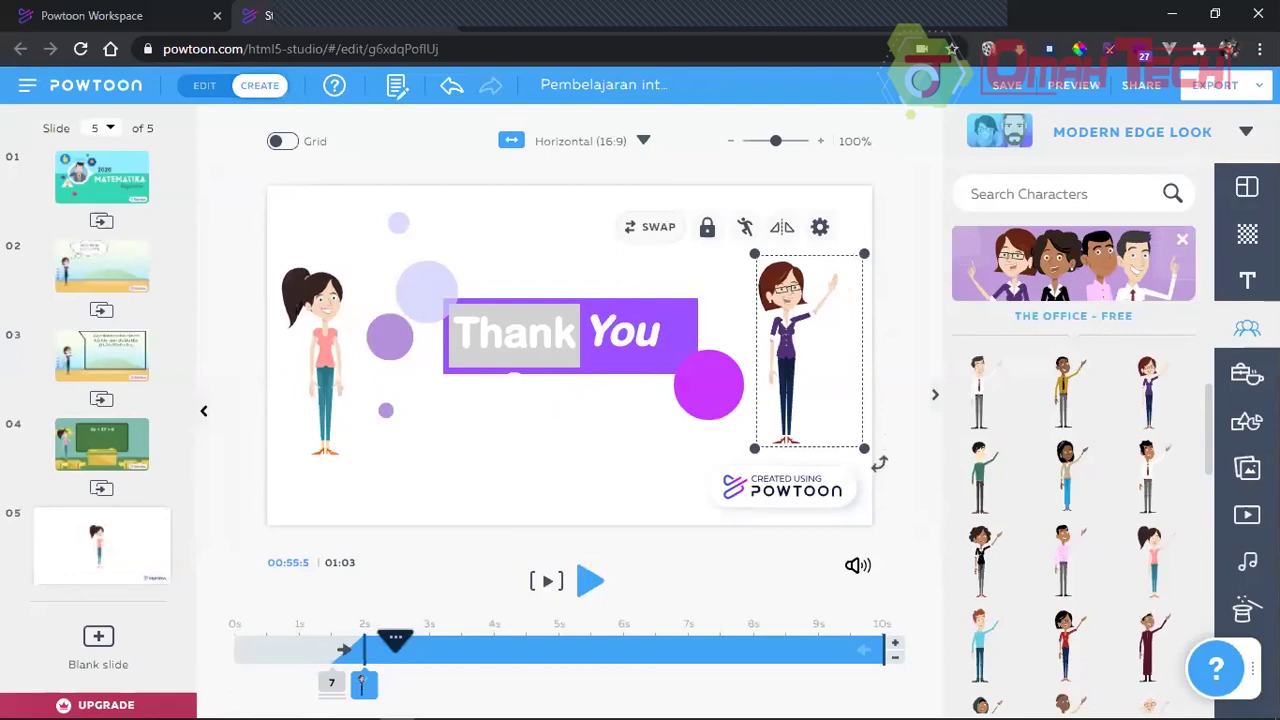
left_click_drag(878, 463, 649, 270)
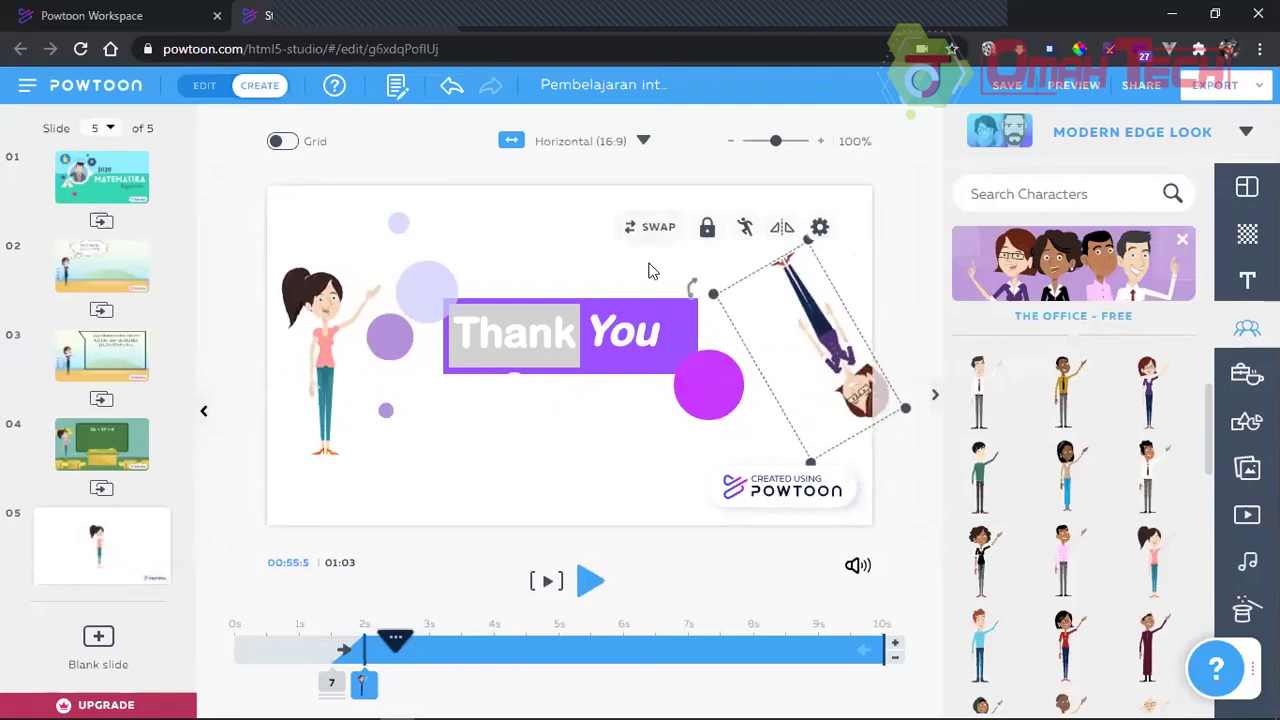
key("ctrl+z")
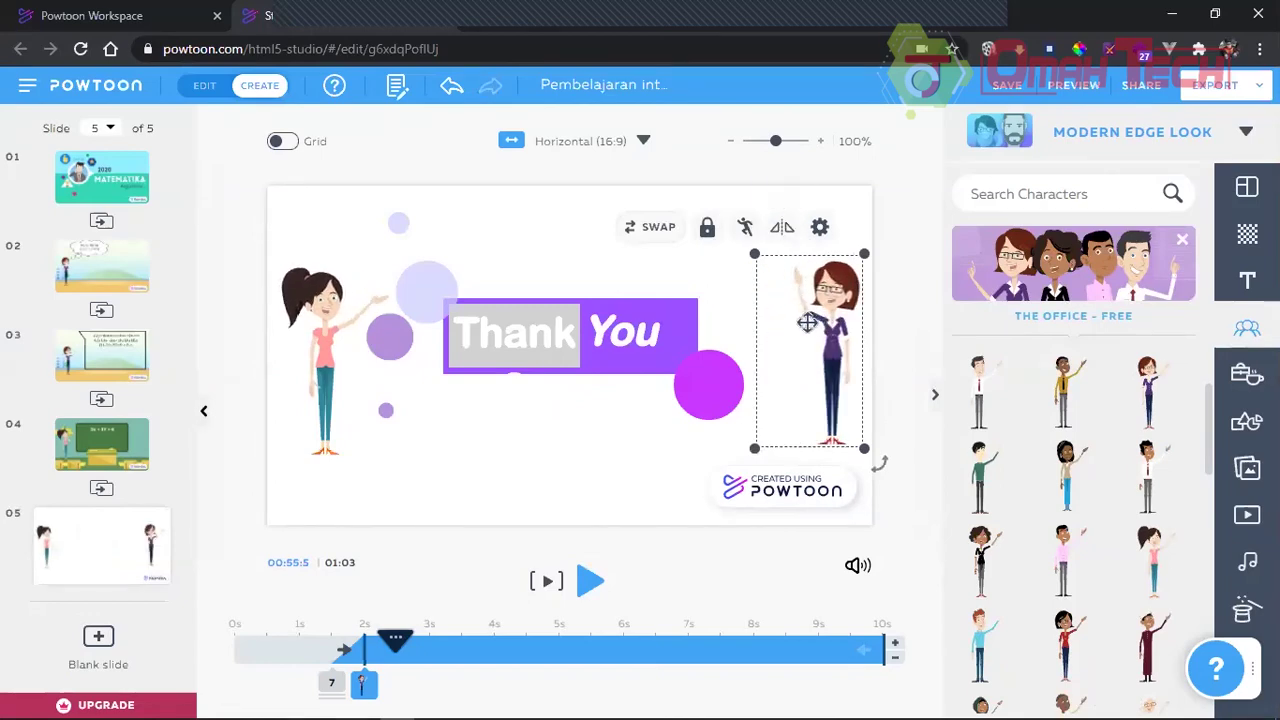
left_click_drag(800, 322, 775, 326)
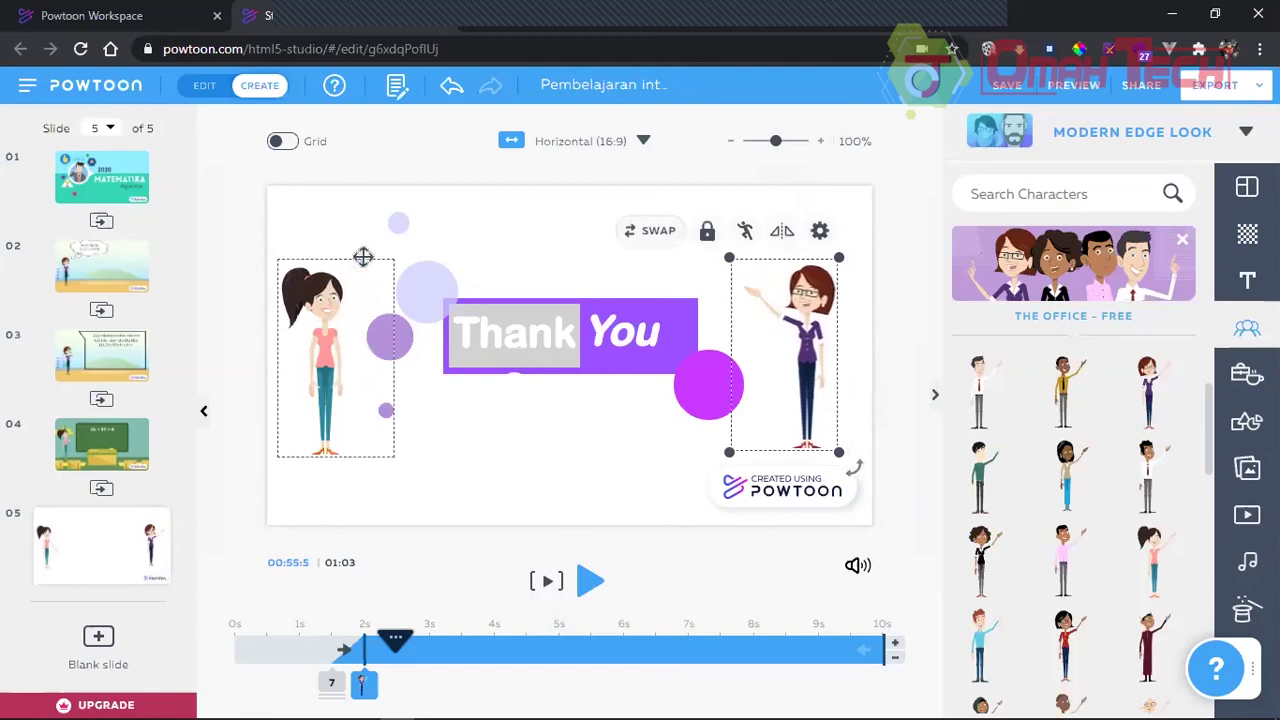
Step: Change the pose of both women on slide 5 to Happy
left_click(363, 257)
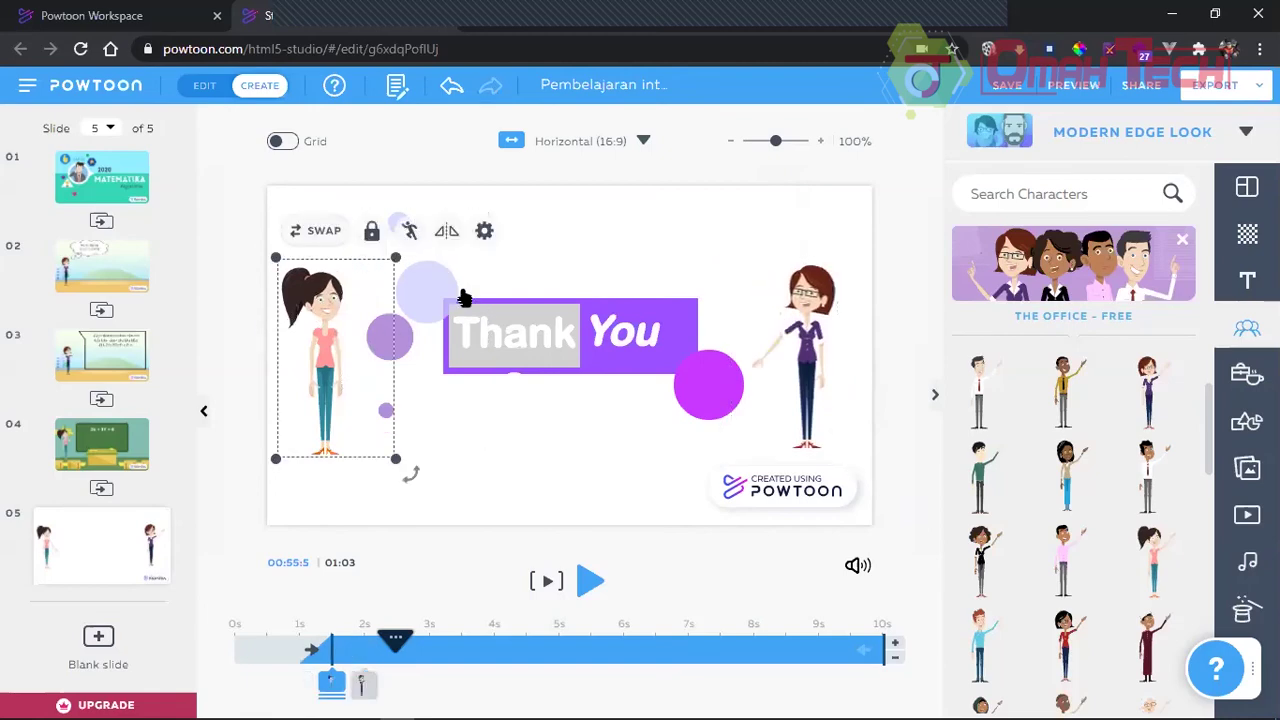
left_click(409, 230)
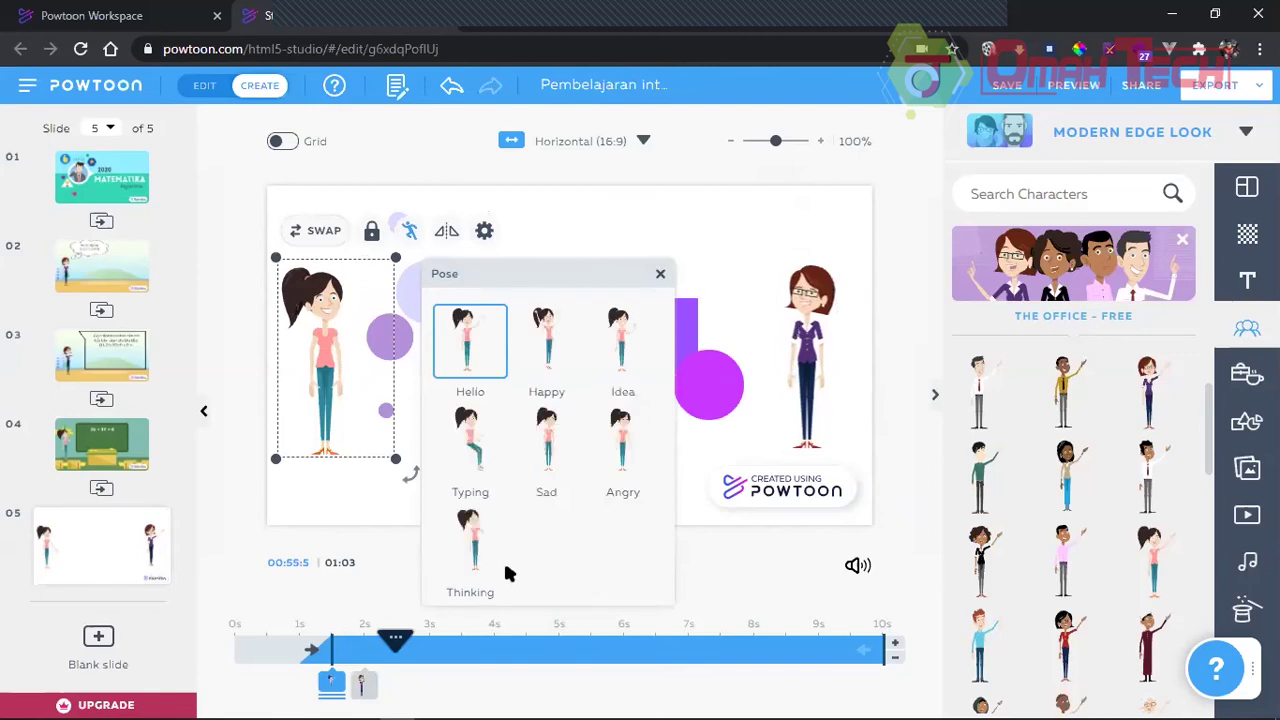
left_click(549, 345)
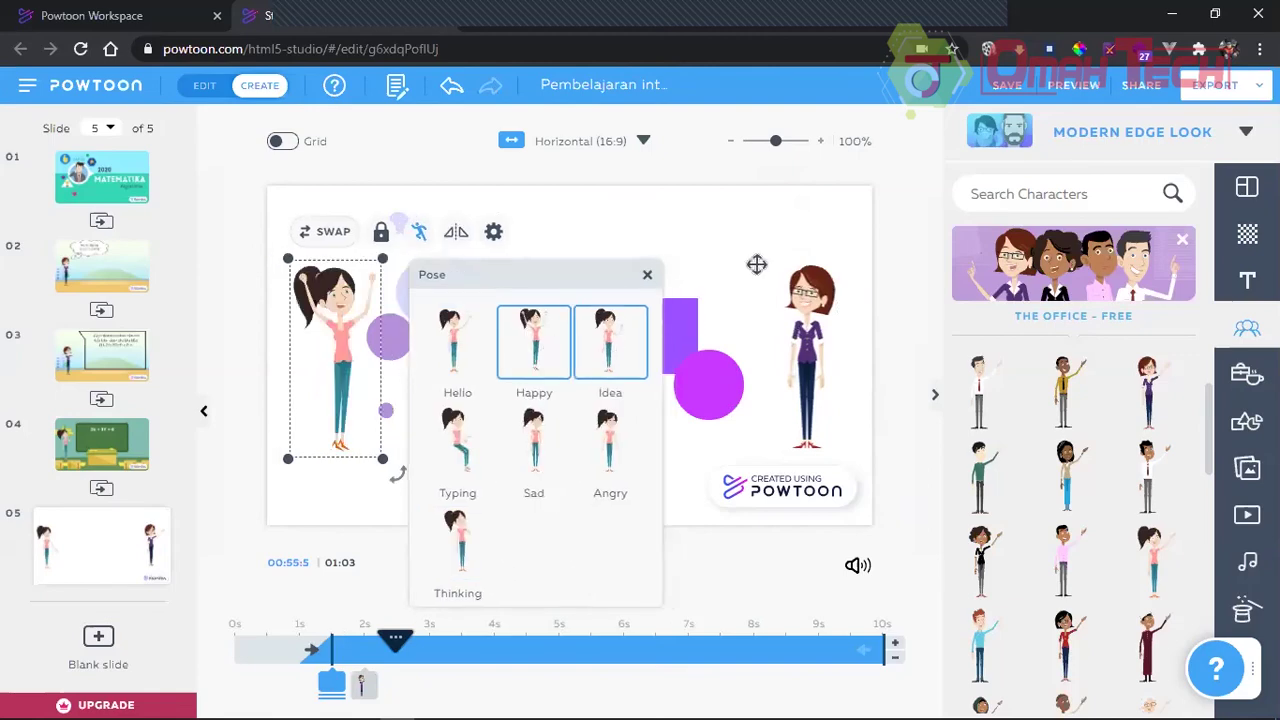
left_click(788, 310)
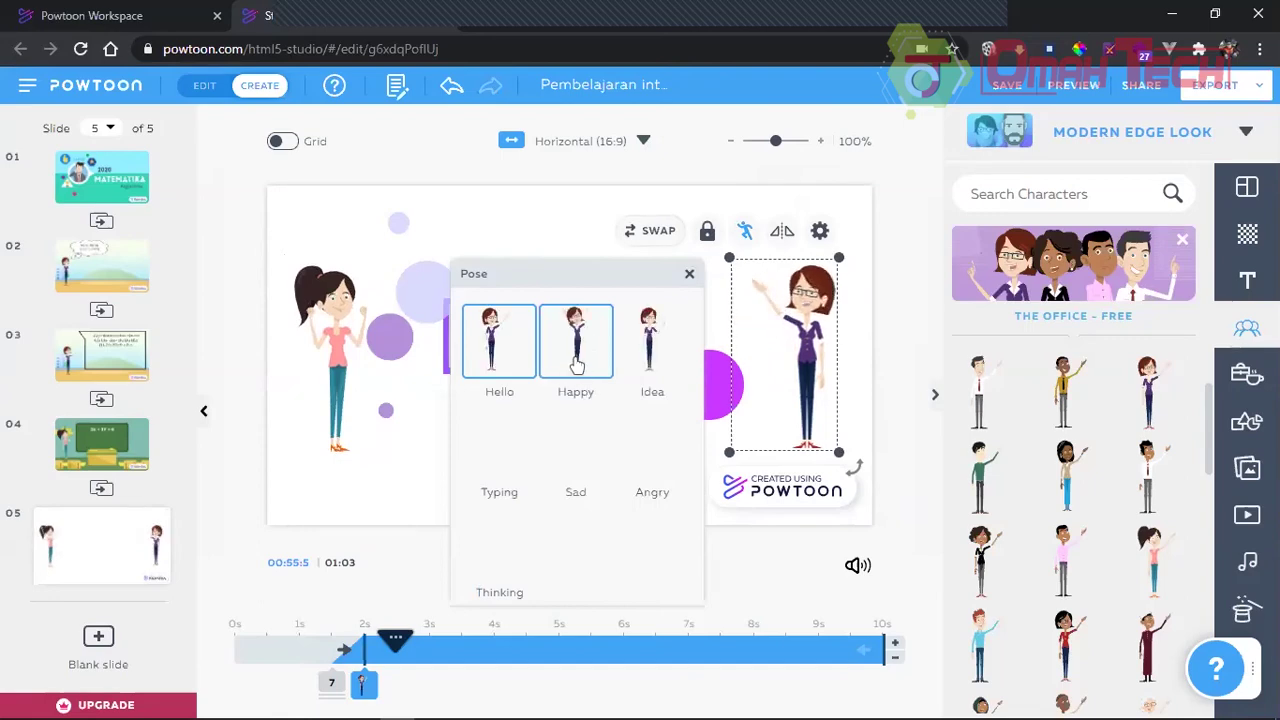
left_click(577, 366)
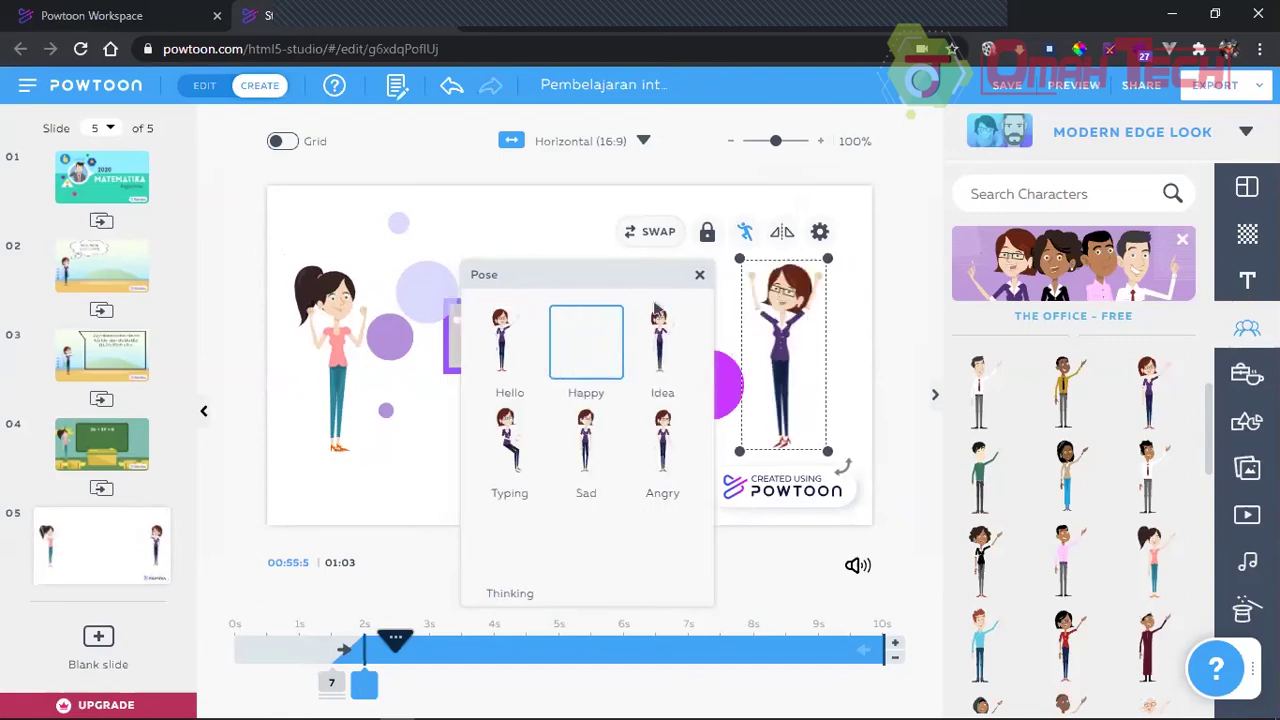
left_click(641, 254)
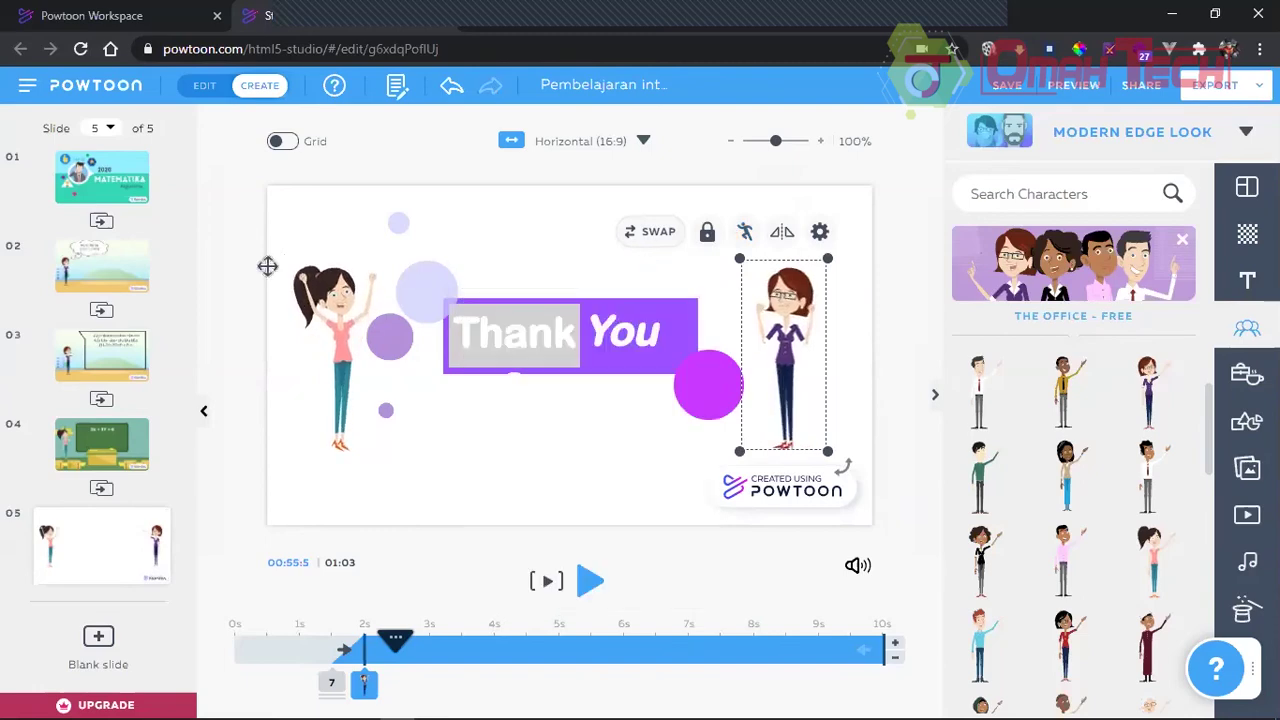
Step: Preview the whole video from slide 1, skip ahead to the blackboard slide, watch through to the closing slide and close the preview
mouse_move(93, 192)
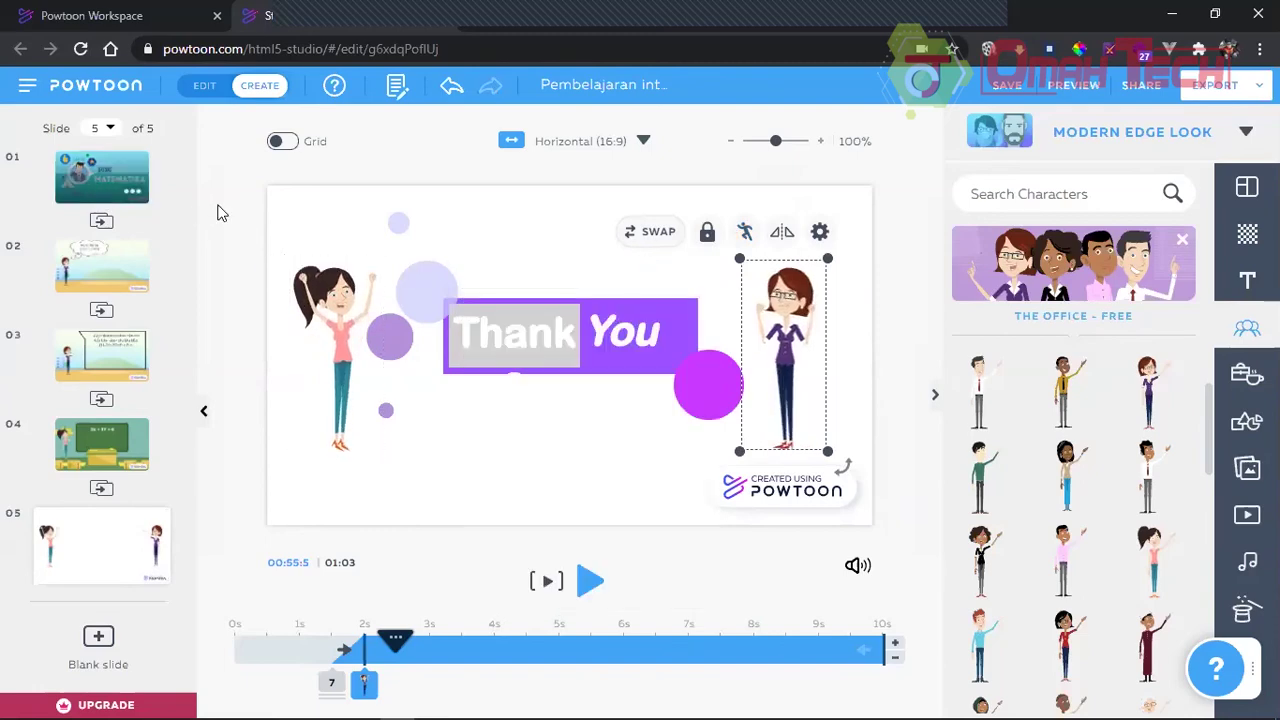
left_click(1073, 86)
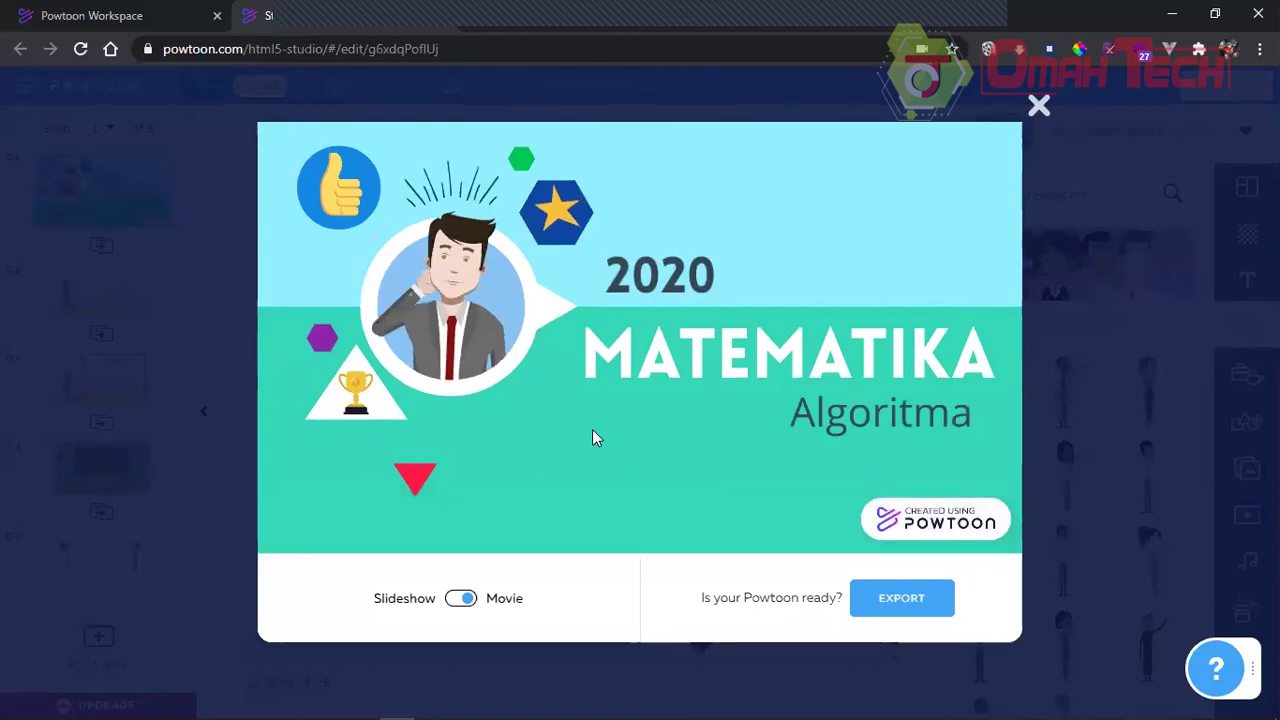
mouse_move(571, 443)
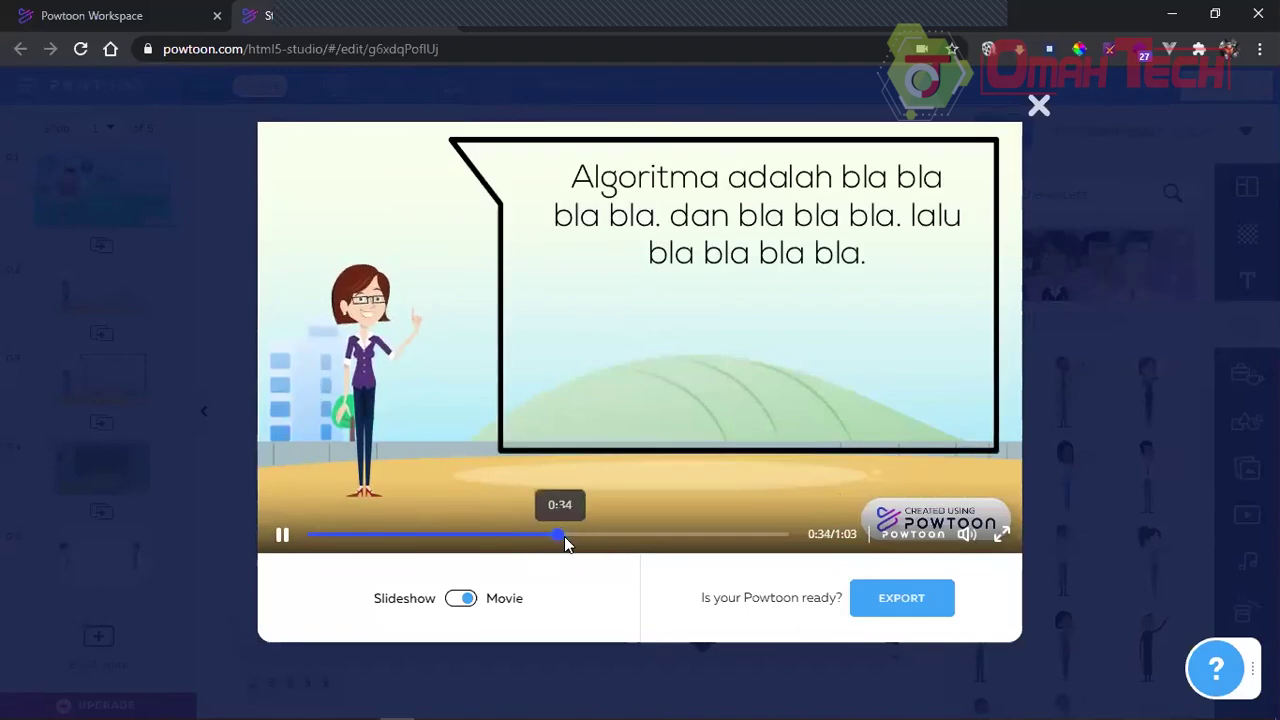
left_click(624, 535)
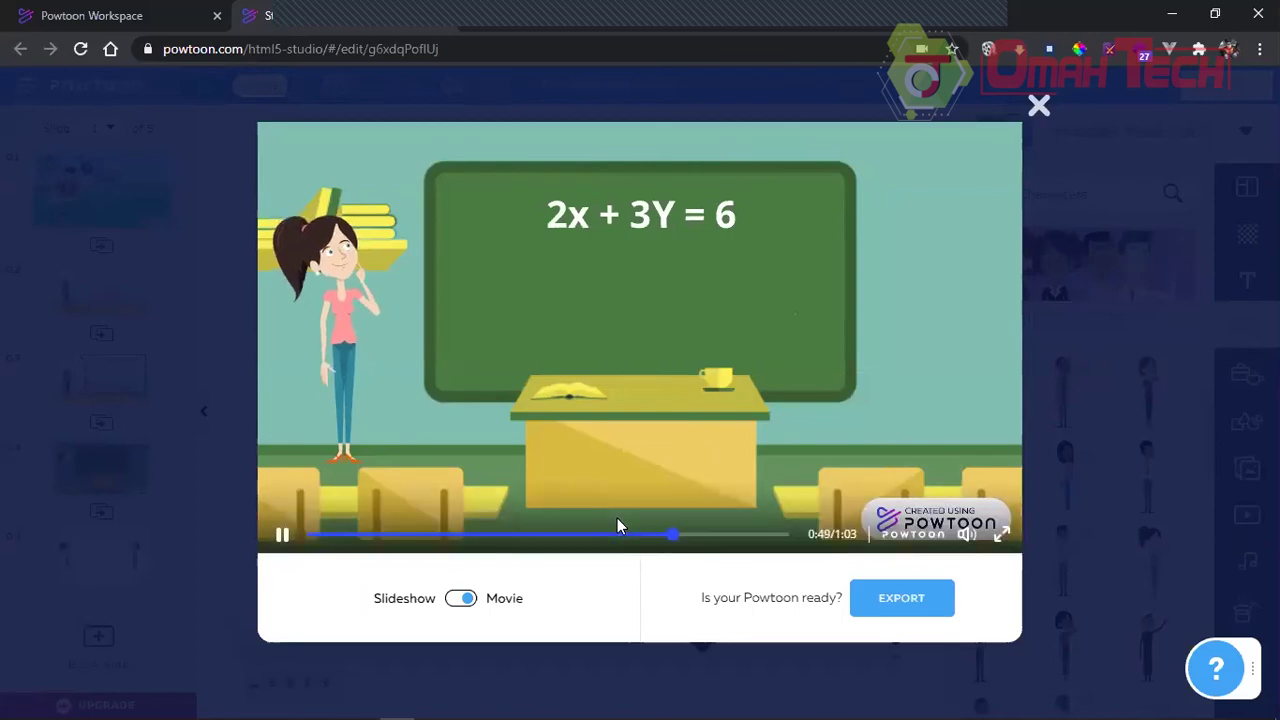
left_click(1039, 107)
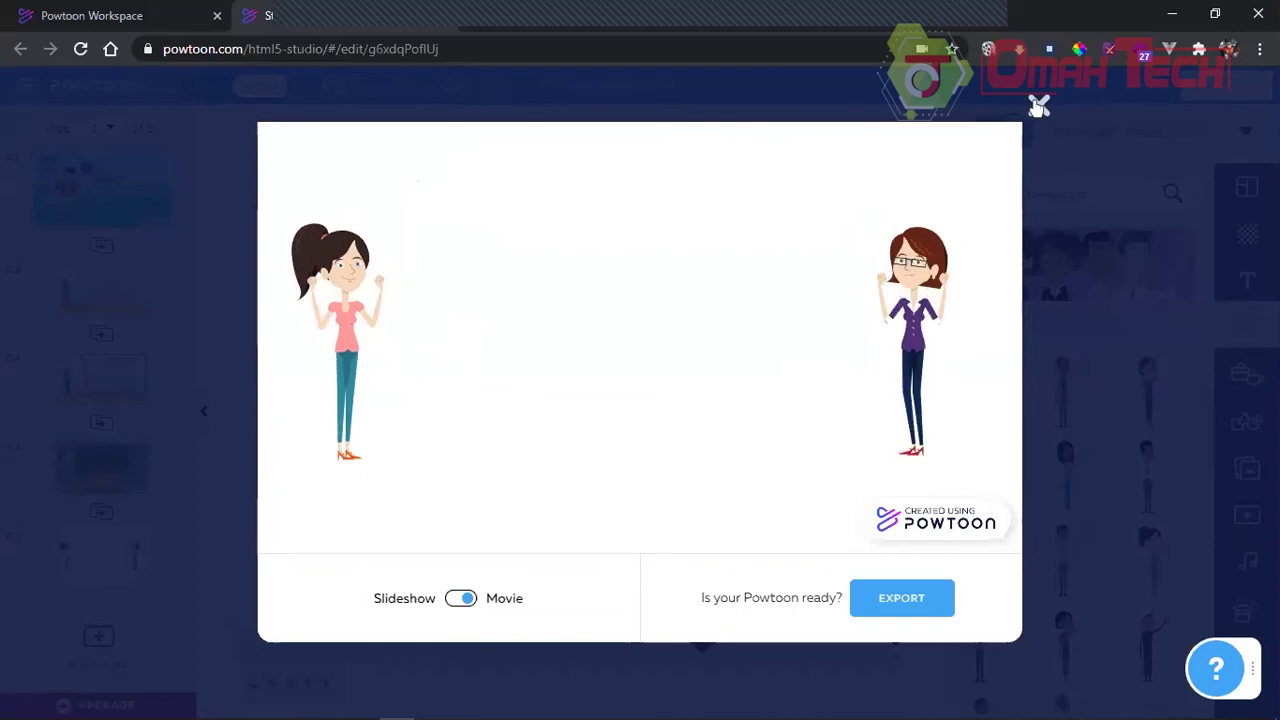
key("Escape")
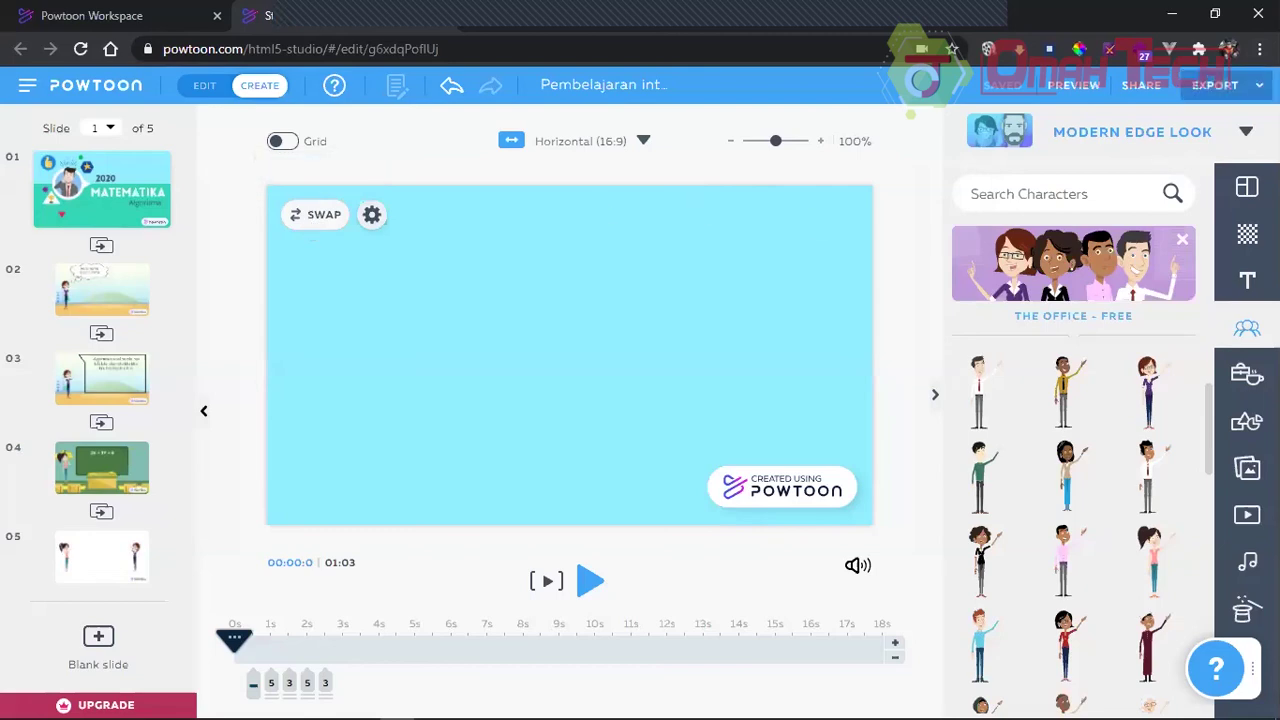
Step: Open the export options, expand them to the full list and look through the available destinations
left_click(1215, 85)
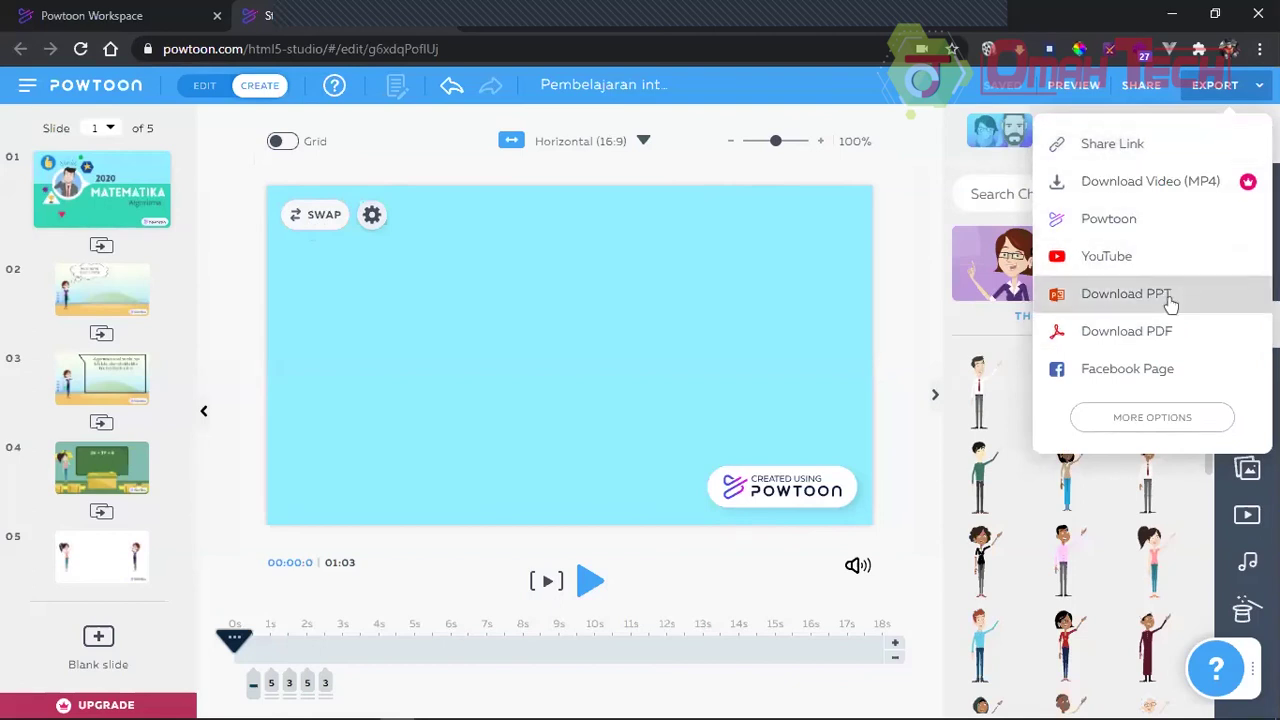
left_click(1176, 423)
scroll(1145, 414, "down", 3)
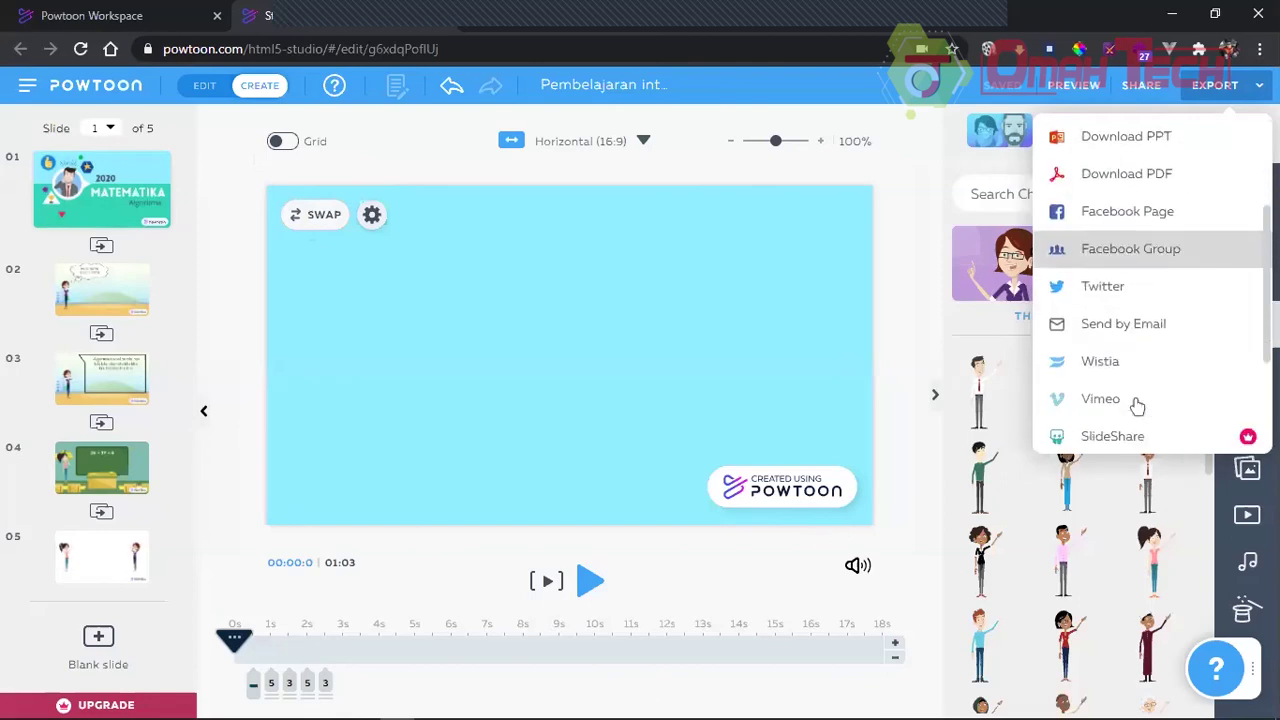